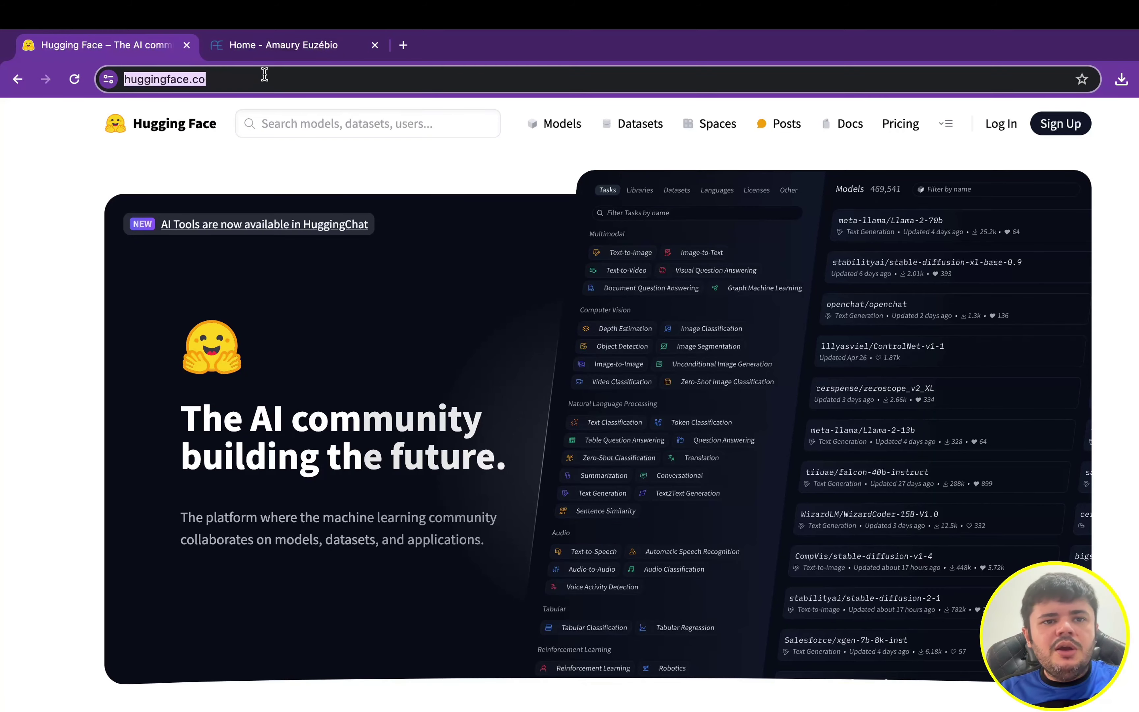
Switch to the blog tab and open its Hugging Face introduction article
{"action": "left_click", "coordinate": [248, 54]}
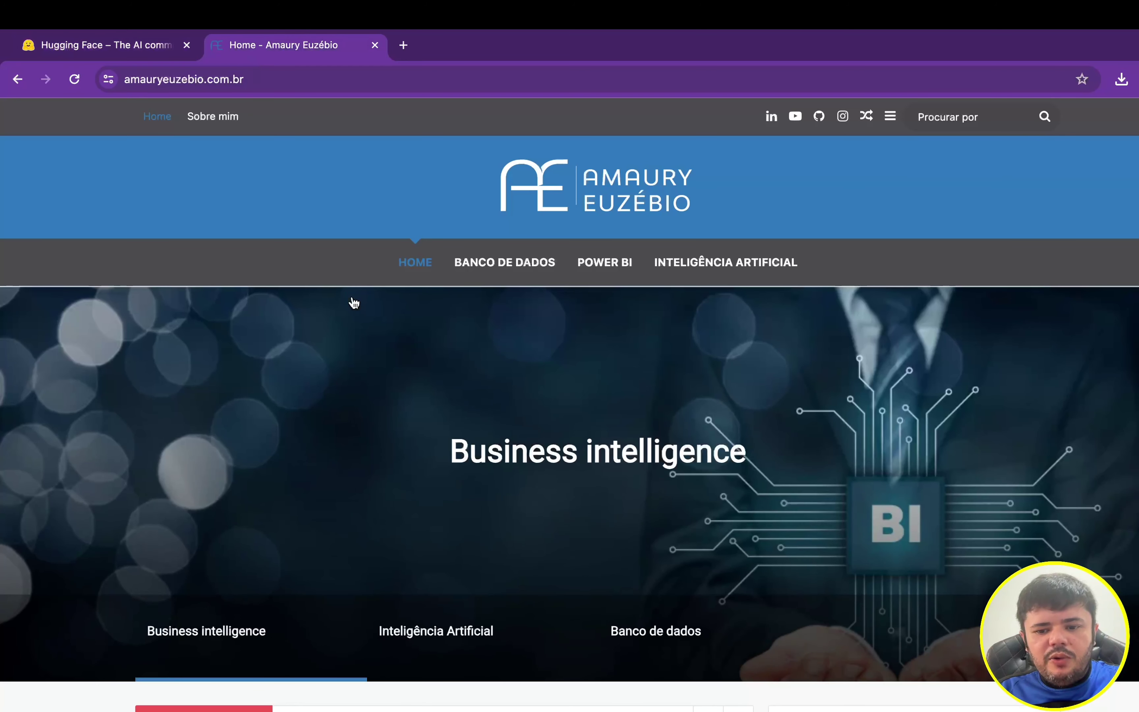
{"action": "scroll", "coordinate": [354, 303], "scroll_direction": "down", "scroll_amount": 10}
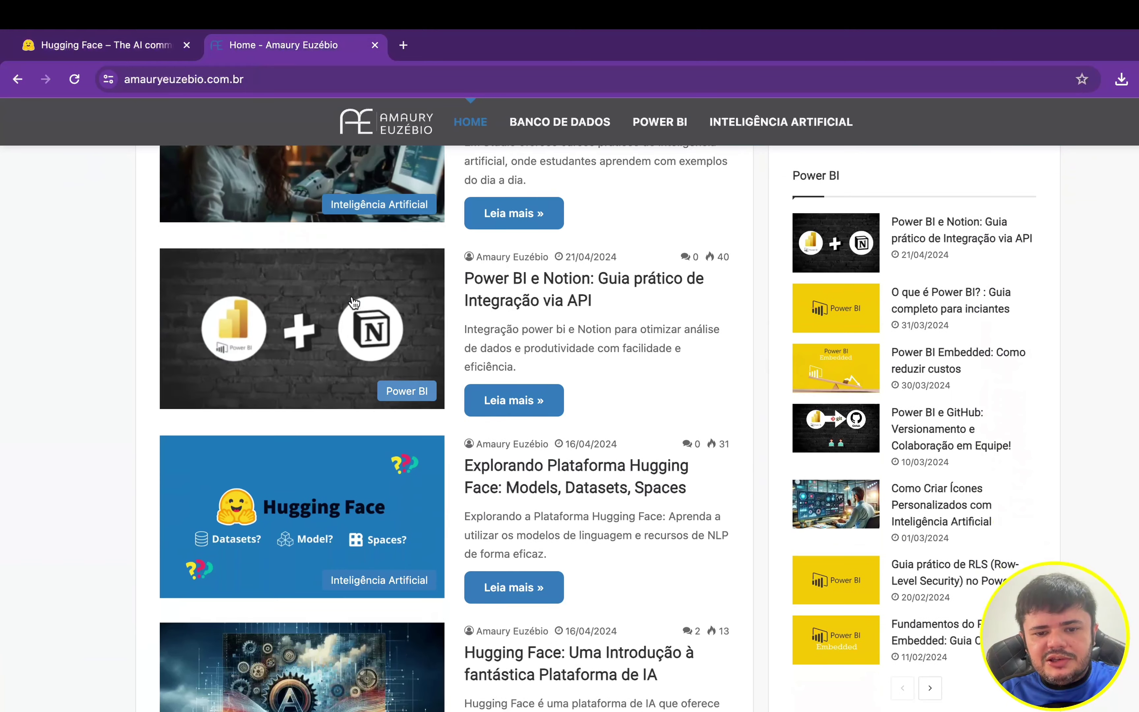
{"action": "scroll", "coordinate": [354, 303], "scroll_direction": "down", "scroll_amount": 5}
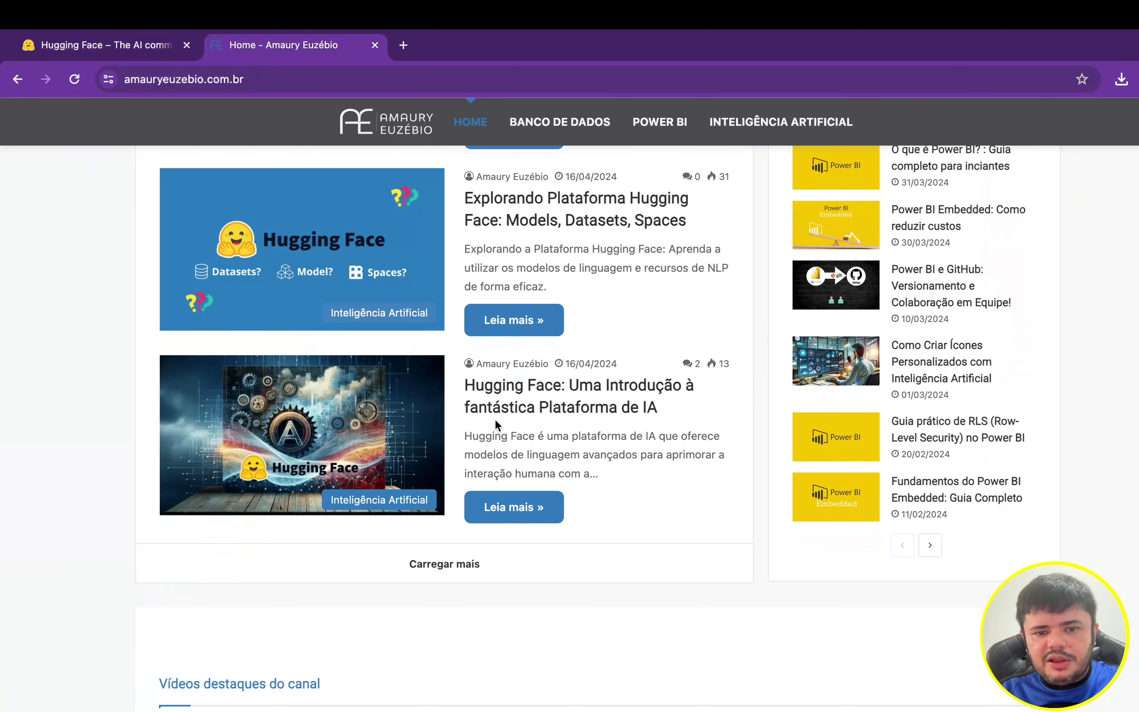
{"action": "left_click", "coordinate": [502, 408]}
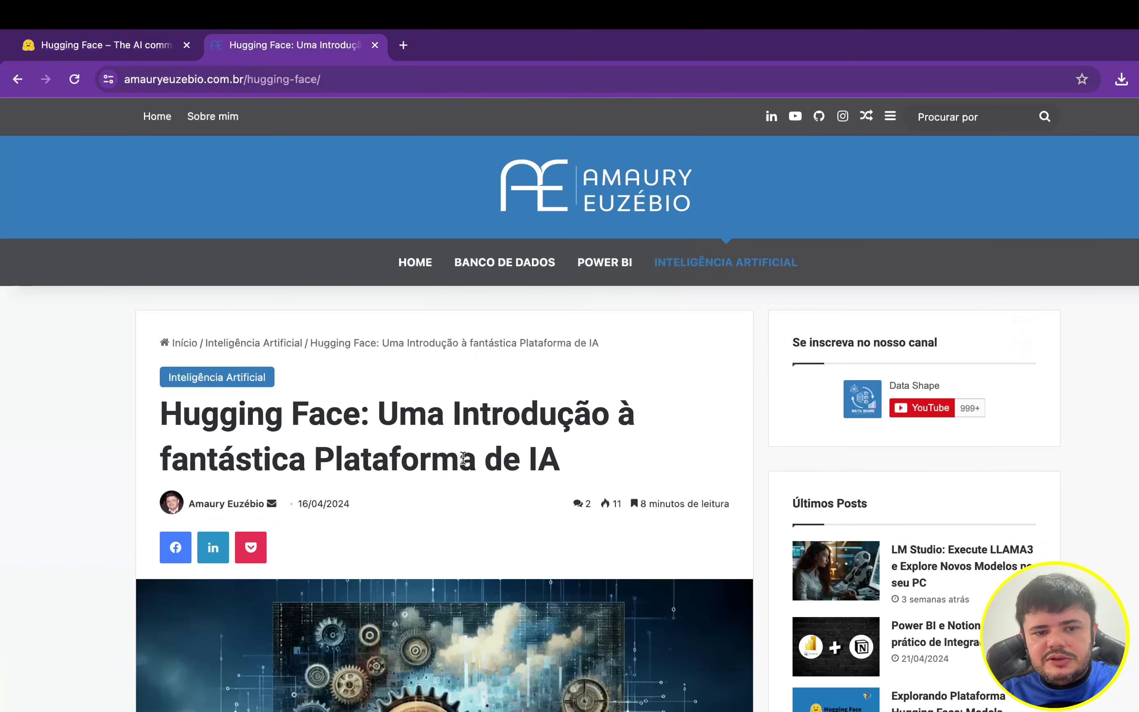
Open the sidebar post 'Explorando Plataforma Hugging Face: Models, Datasets, Spaces' and skim it
{"action": "scroll", "coordinate": [424, 464], "scroll_direction": "down", "scroll_amount": 15}
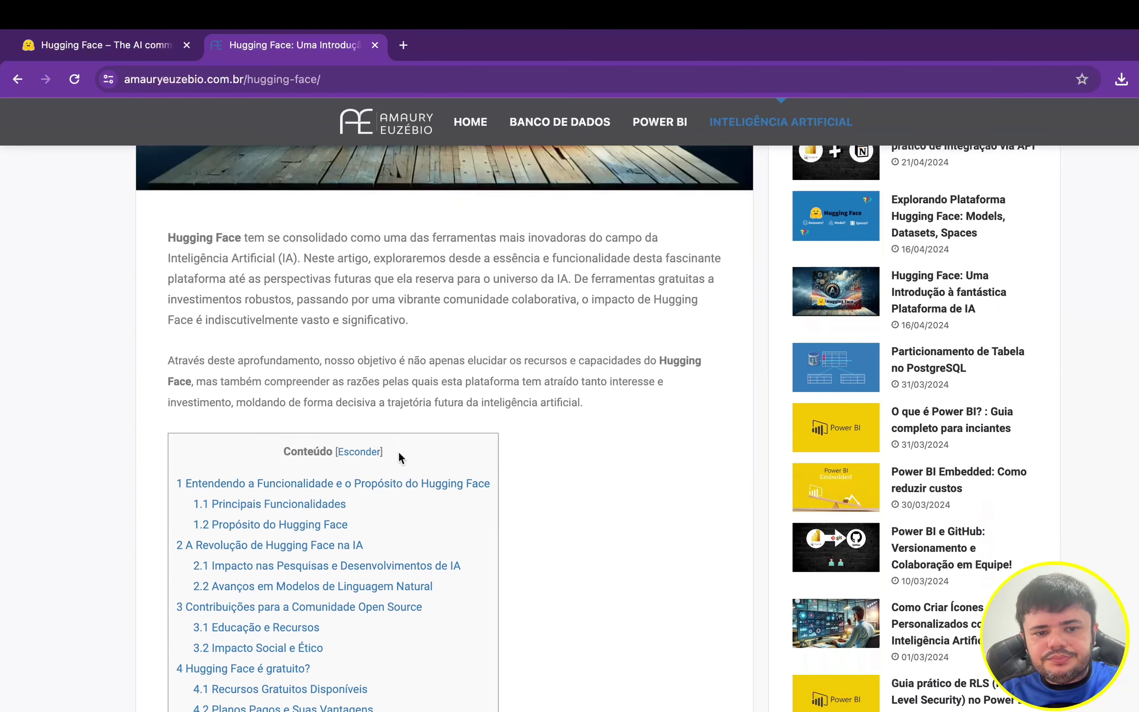
{"action": "scroll", "coordinate": [399, 458], "scroll_direction": "down", "scroll_amount": 15}
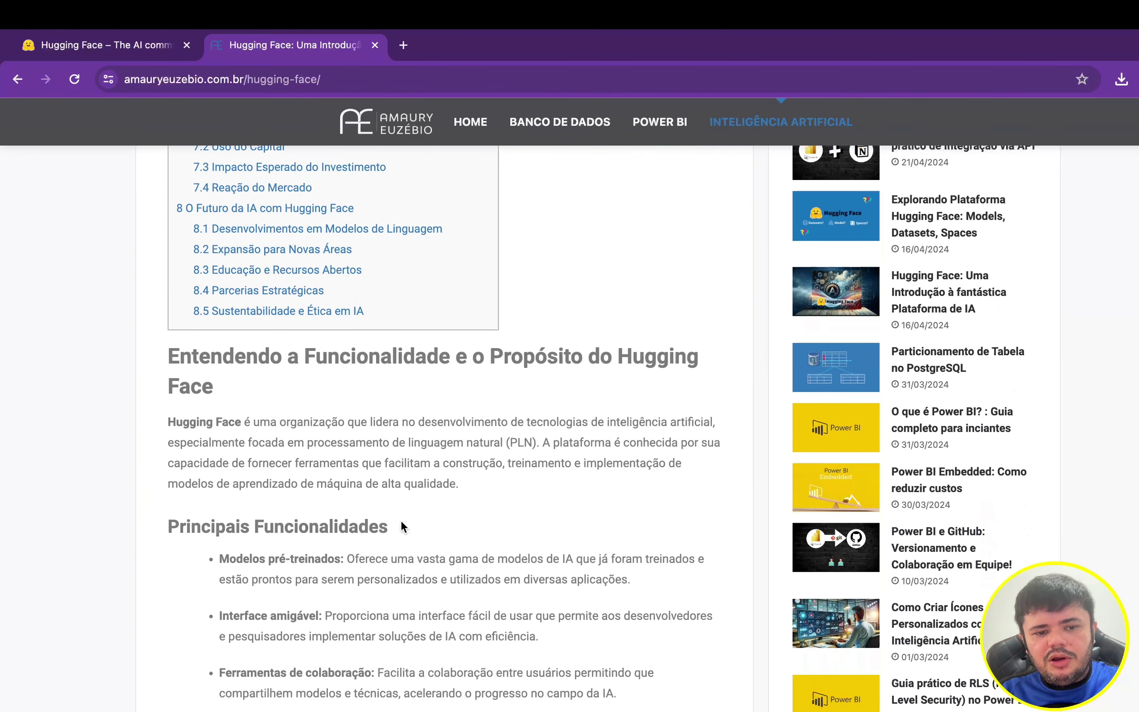
{"action": "scroll", "coordinate": [401, 526], "scroll_direction": "down", "scroll_amount": 10}
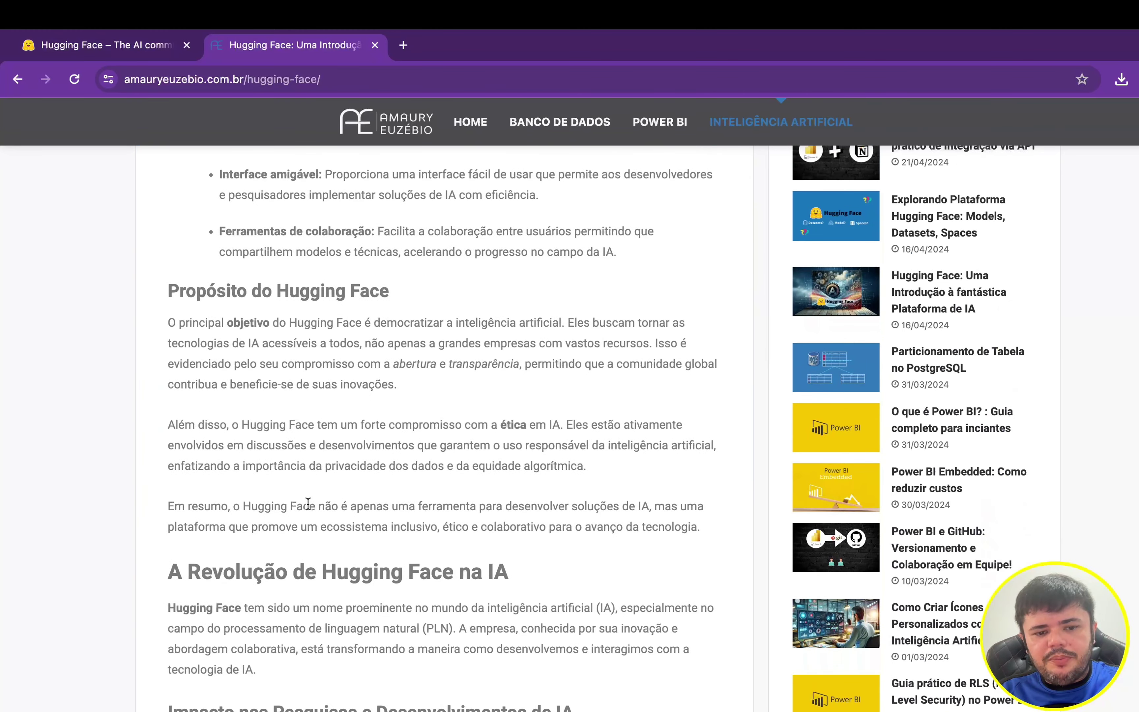
{"action": "scroll", "coordinate": [308, 504], "scroll_direction": "up", "scroll_amount": 15}
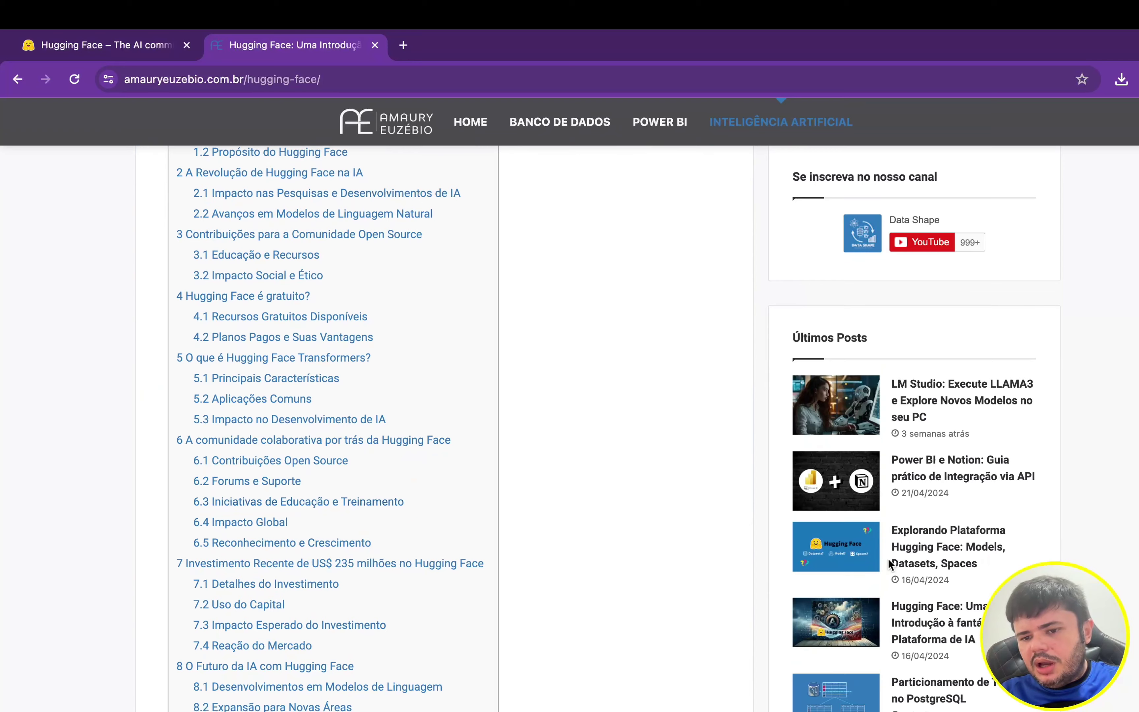
{"action": "left_click", "coordinate": [909, 550]}
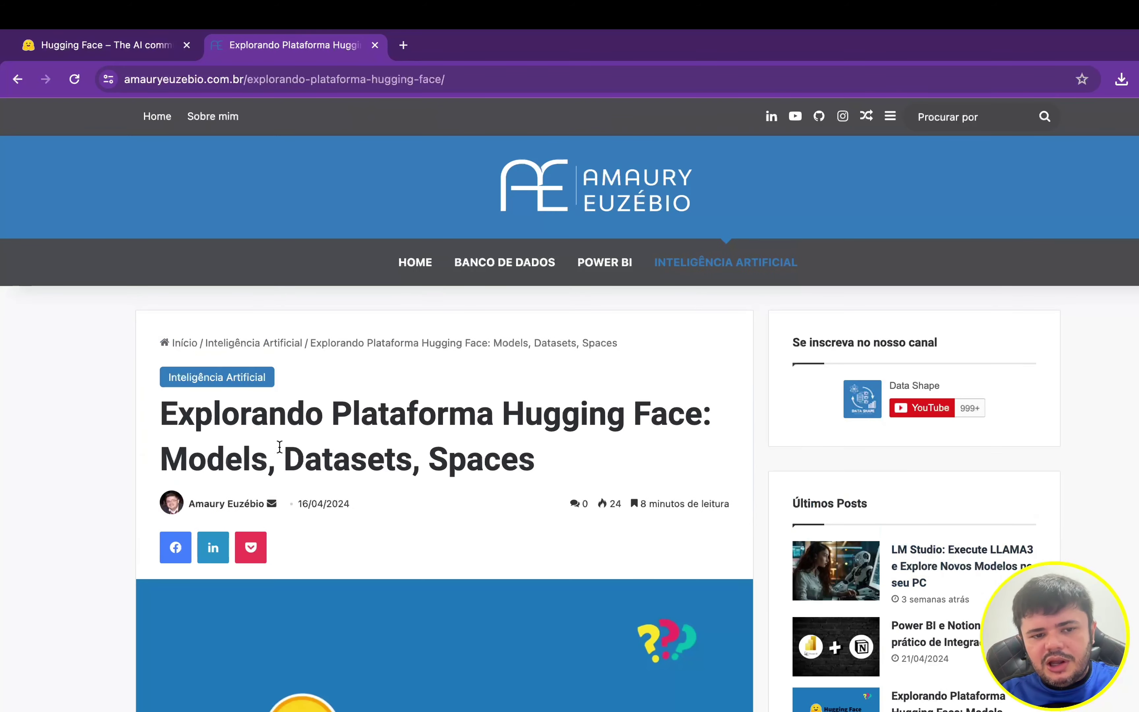
{"action": "scroll", "coordinate": [436, 445], "scroll_direction": "down", "scroll_amount": 10}
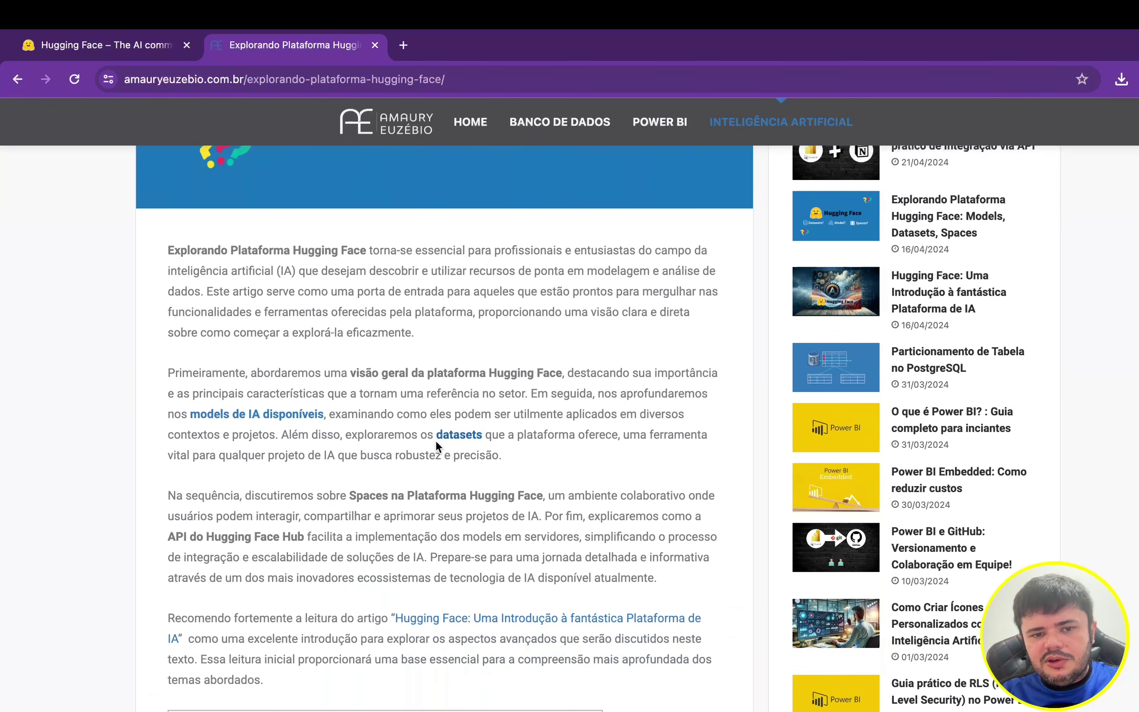
{"action": "scroll", "coordinate": [436, 445], "scroll_direction": "down", "scroll_amount": 10}
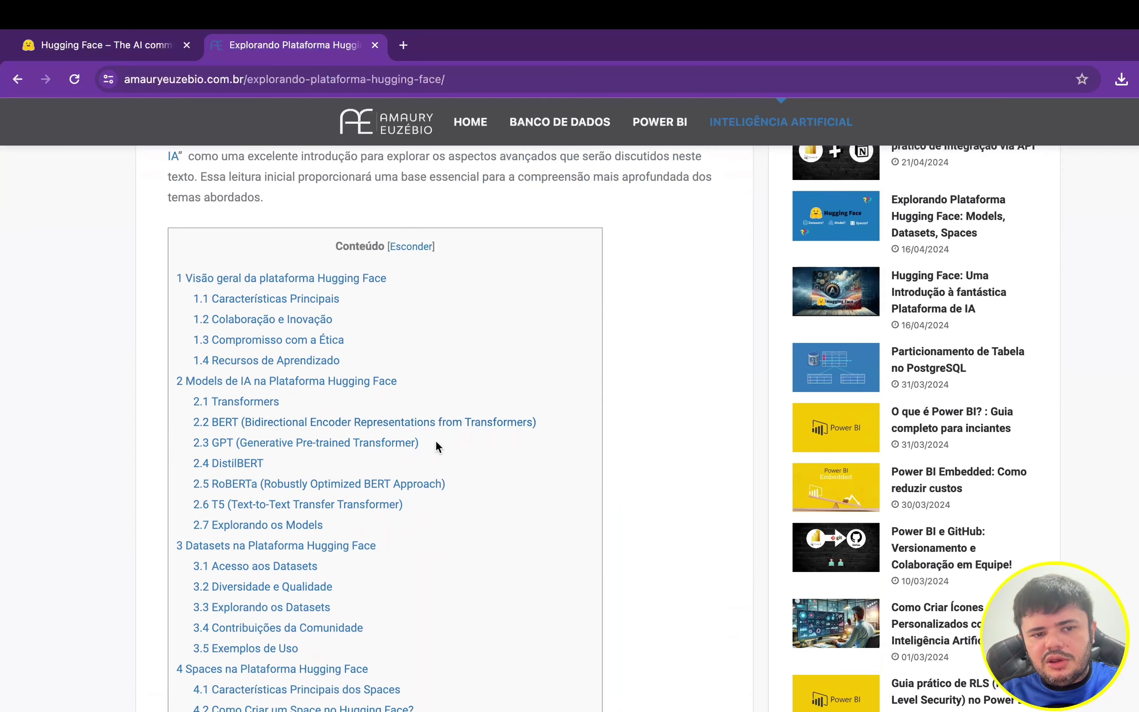
{"action": "scroll", "coordinate": [435, 445], "scroll_direction": "up", "scroll_amount": 15}
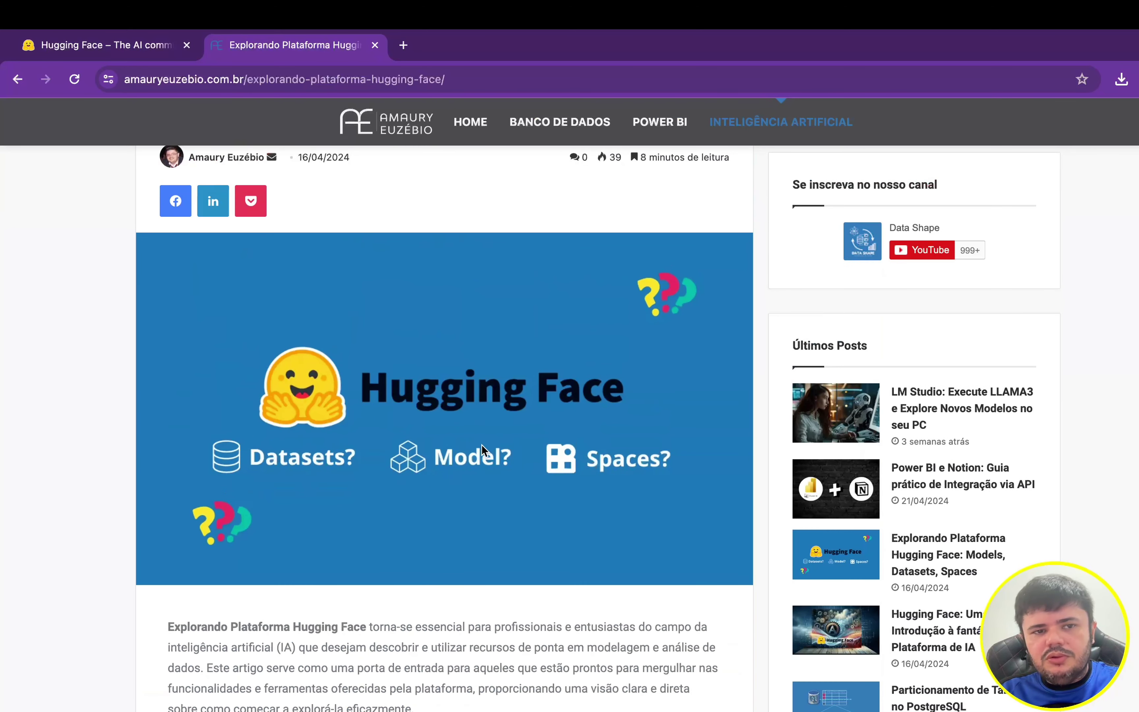
Return to the Hugging Face homepage and open the Models listing of 699,829 models
{"action": "left_click", "coordinate": [127, 51]}
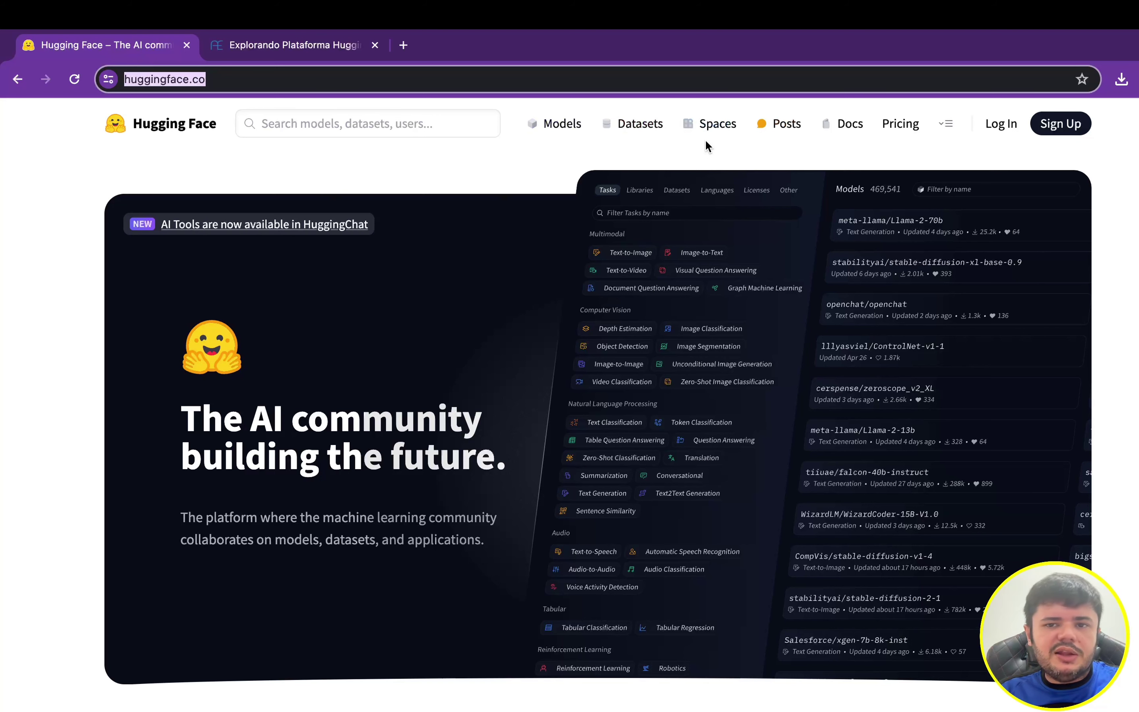
{"action": "left_click", "coordinate": [555, 135]}
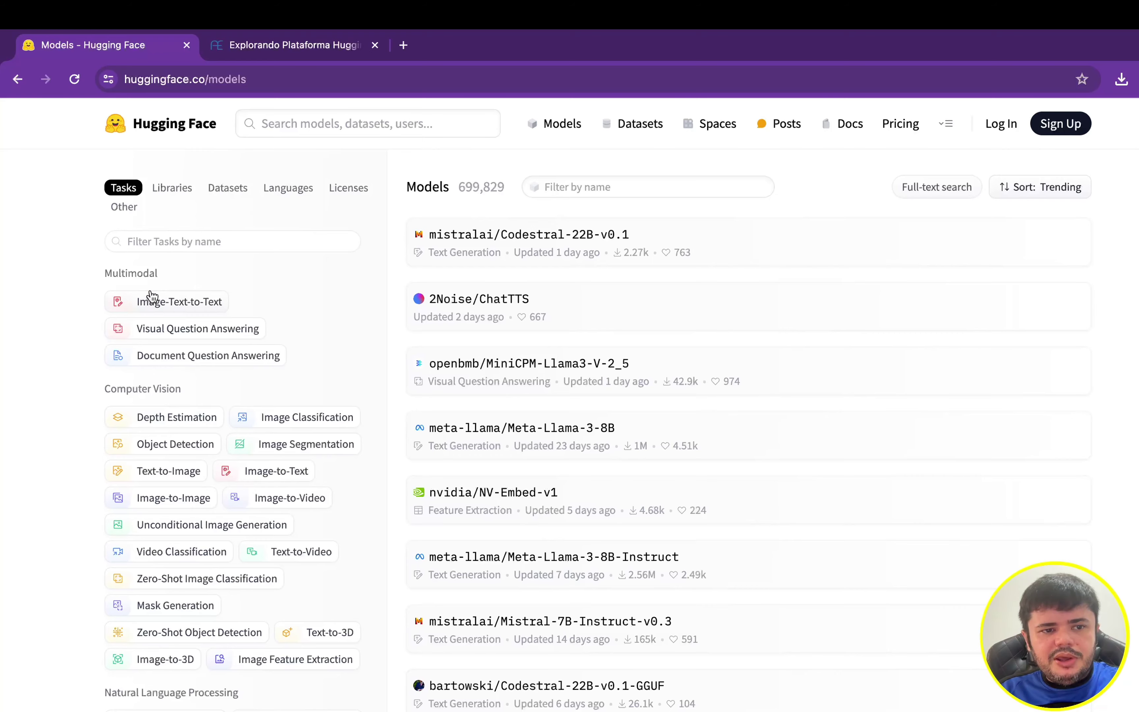
{"action": "scroll", "coordinate": [151, 297], "scroll_direction": "down", "scroll_amount": 1}
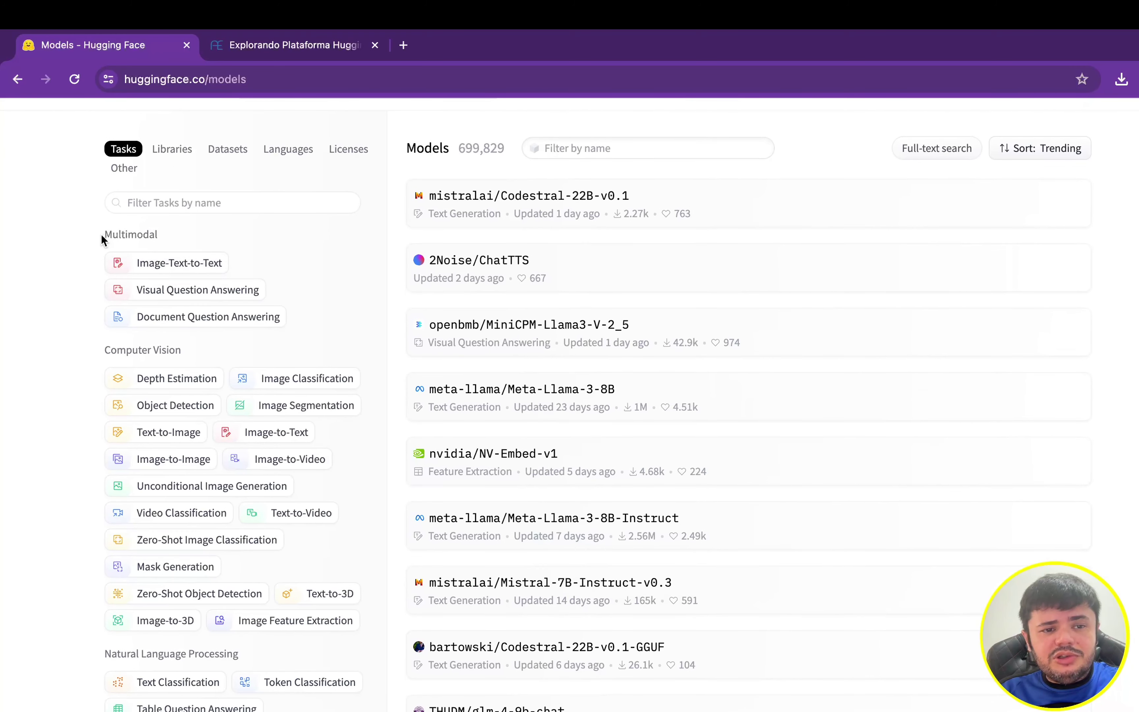
{"action": "left_click_drag", "start_coordinate": [103, 239], "coordinate": [164, 242]}
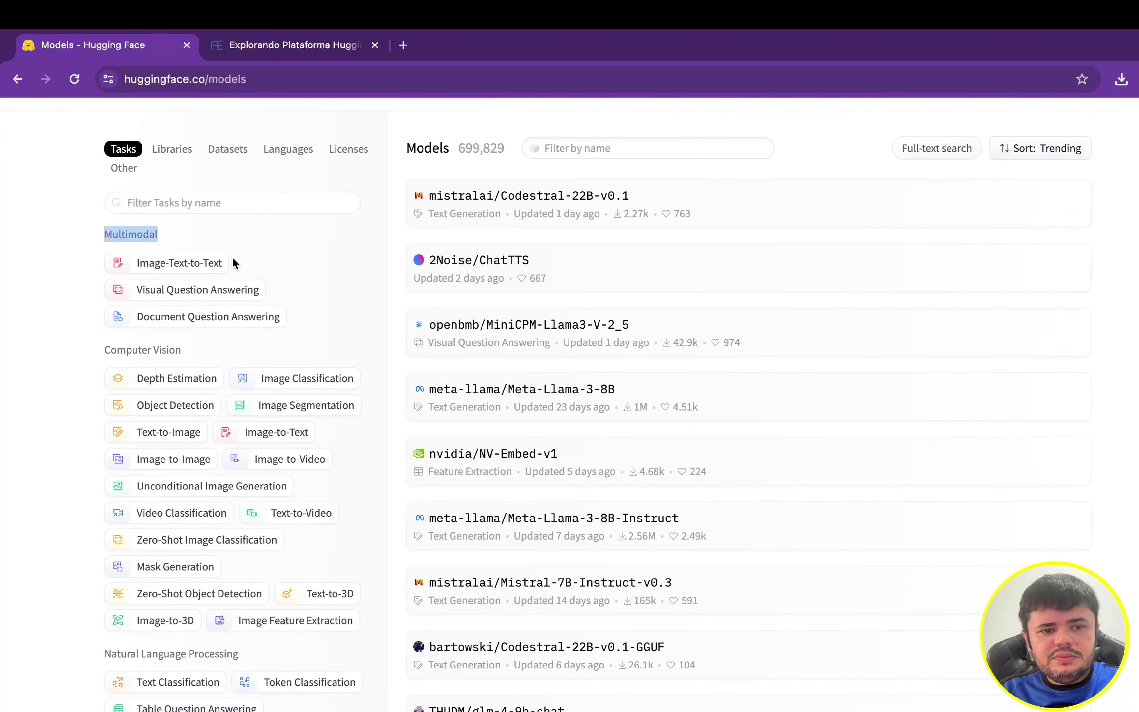
{"action": "scroll", "coordinate": [235, 262], "scroll_direction": "down", "scroll_amount": 1}
{"action": "left_click", "coordinate": [164, 194]}
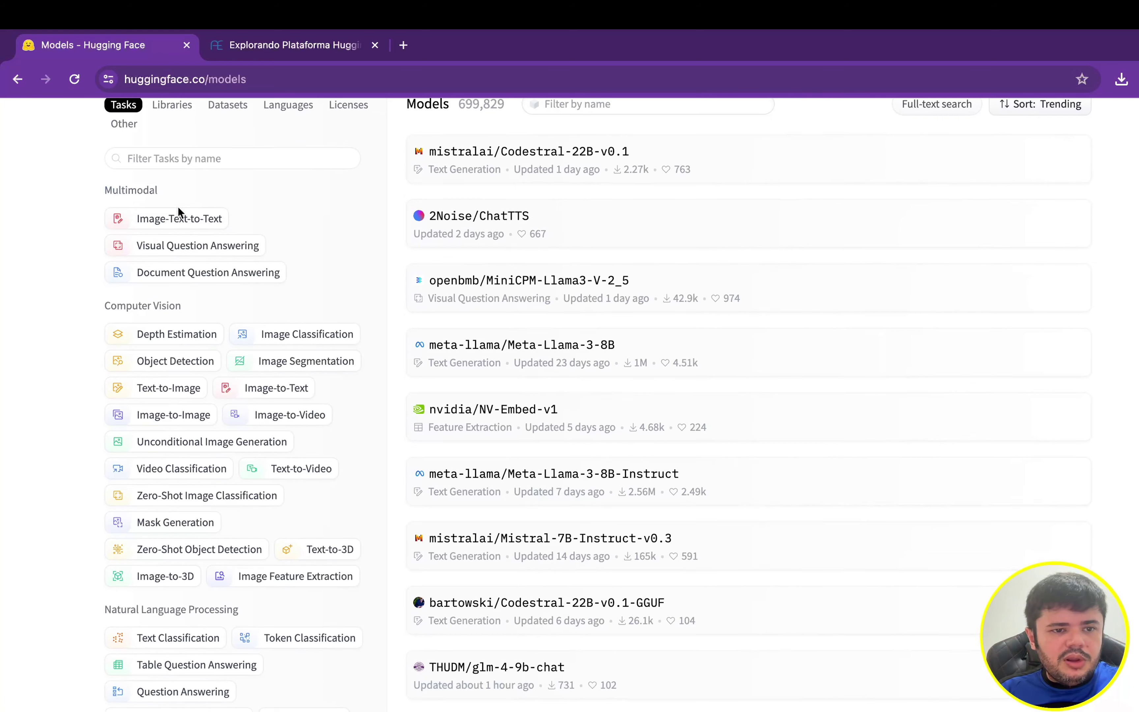
{"action": "scroll", "coordinate": [178, 209], "scroll_direction": "down", "scroll_amount": 1}
{"action": "scroll", "coordinate": [136, 269], "scroll_direction": "down", "scroll_amount": 7}
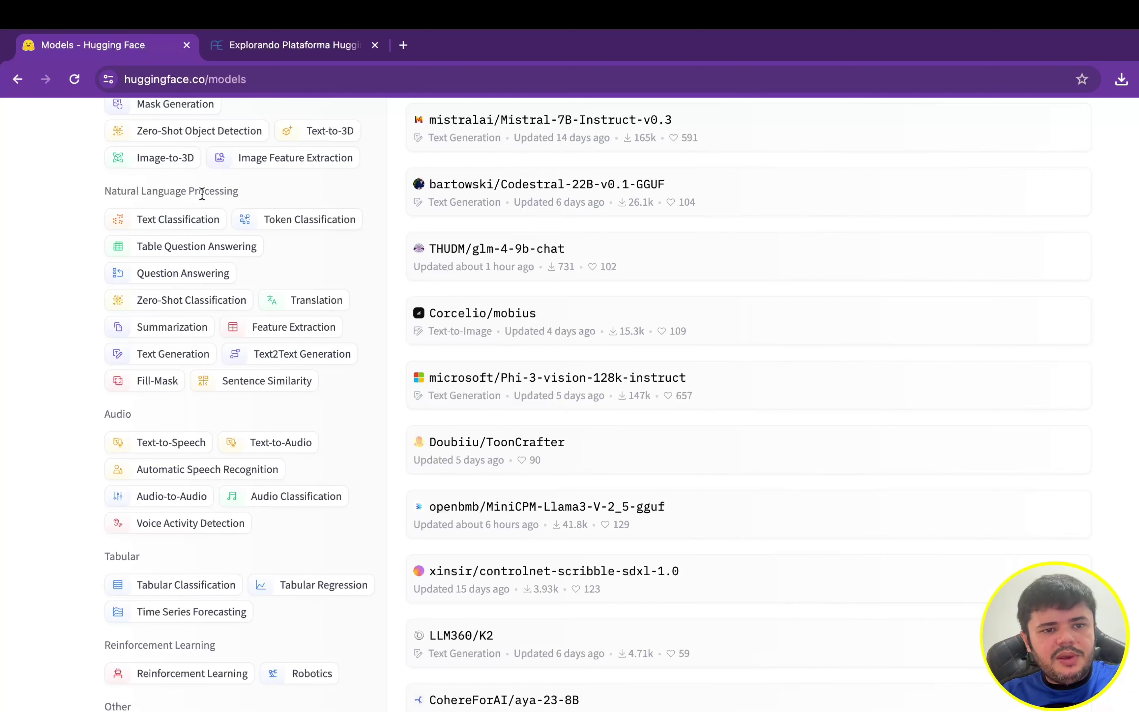
{"action": "scroll", "coordinate": [247, 301], "scroll_direction": "down", "scroll_amount": 1}
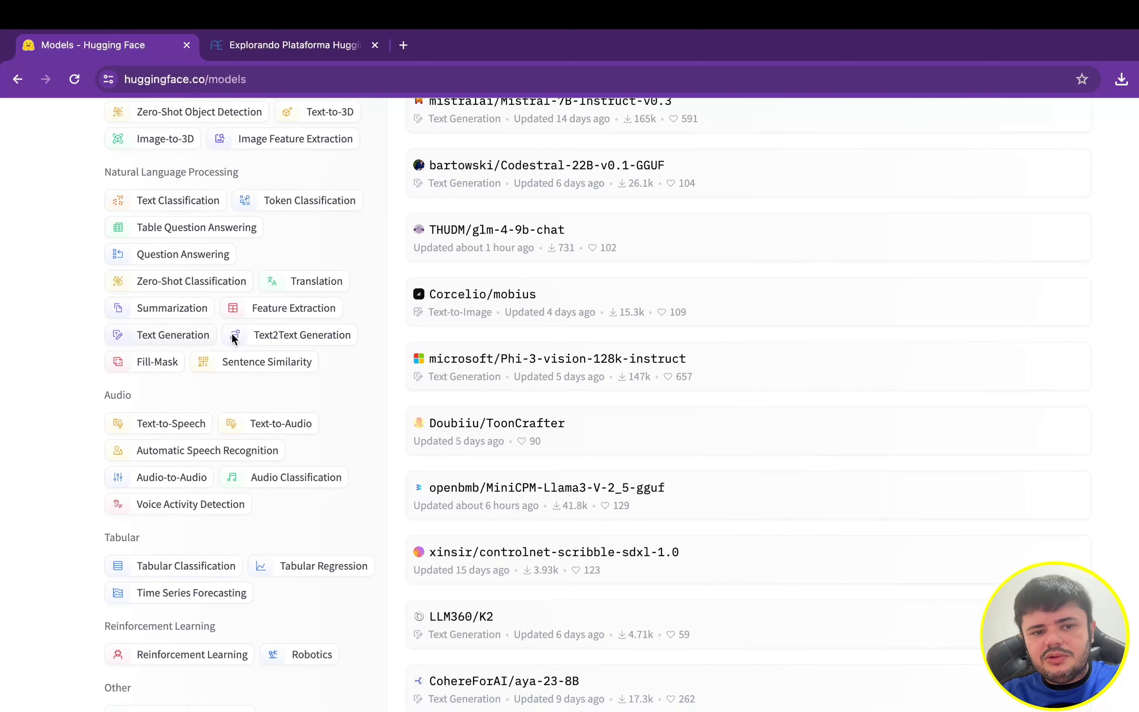
{"action": "scroll", "coordinate": [404, 358], "scroll_direction": "up", "scroll_amount": 5}
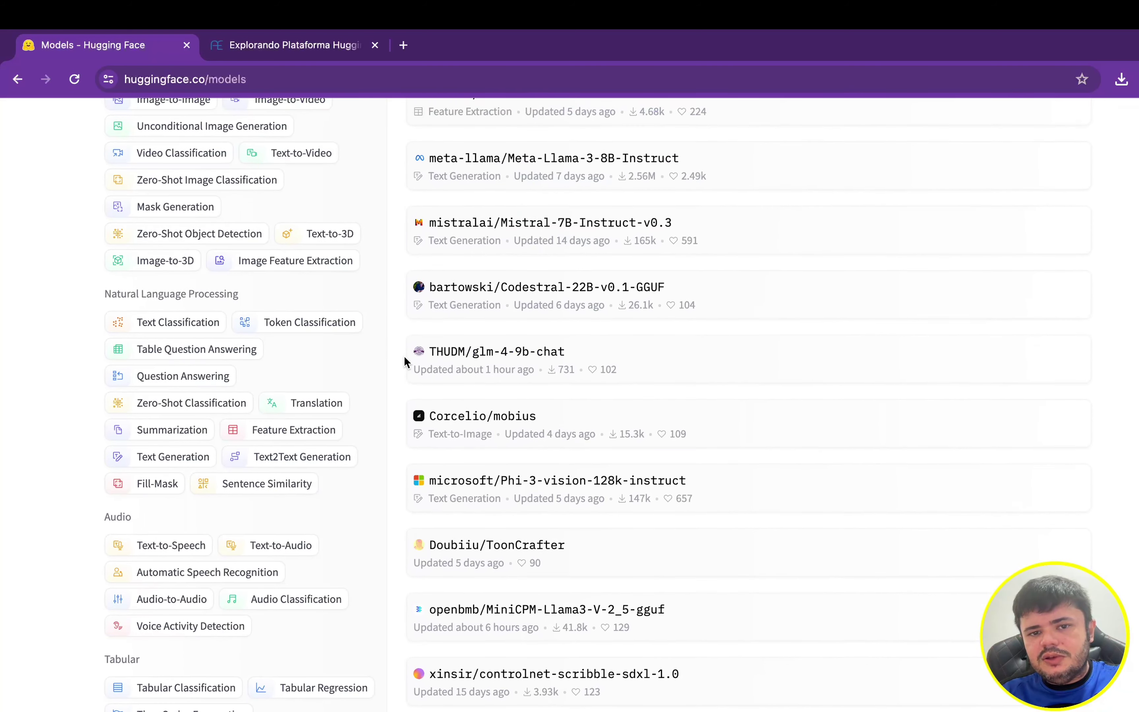
{"action": "scroll", "coordinate": [540, 392], "scroll_direction": "up", "scroll_amount": 15}
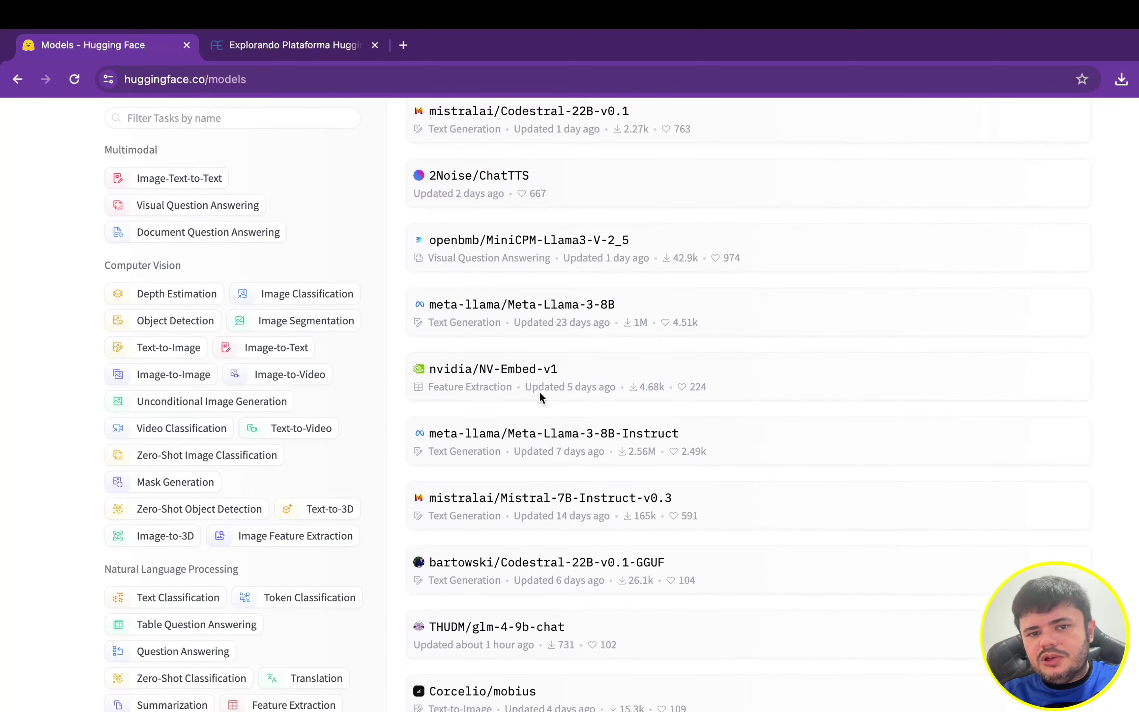
{"action": "scroll", "coordinate": [541, 398], "scroll_direction": "down", "scroll_amount": 15}
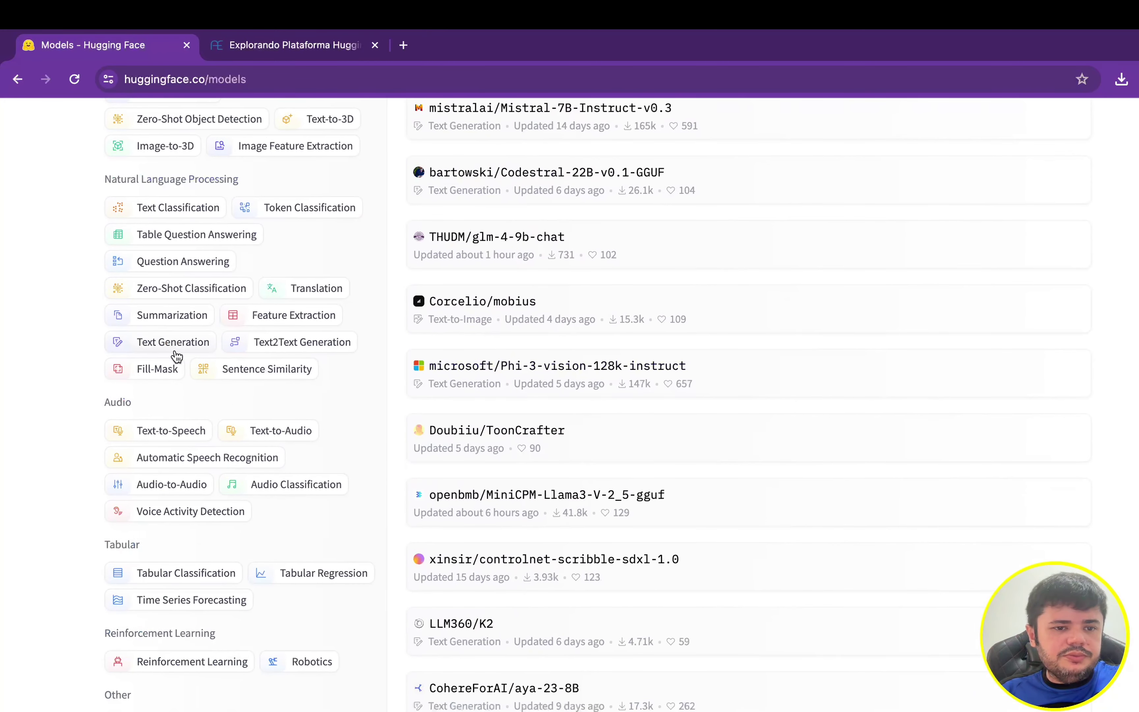
{"action": "scroll", "coordinate": [254, 301], "scroll_direction": "up", "scroll_amount": 1}
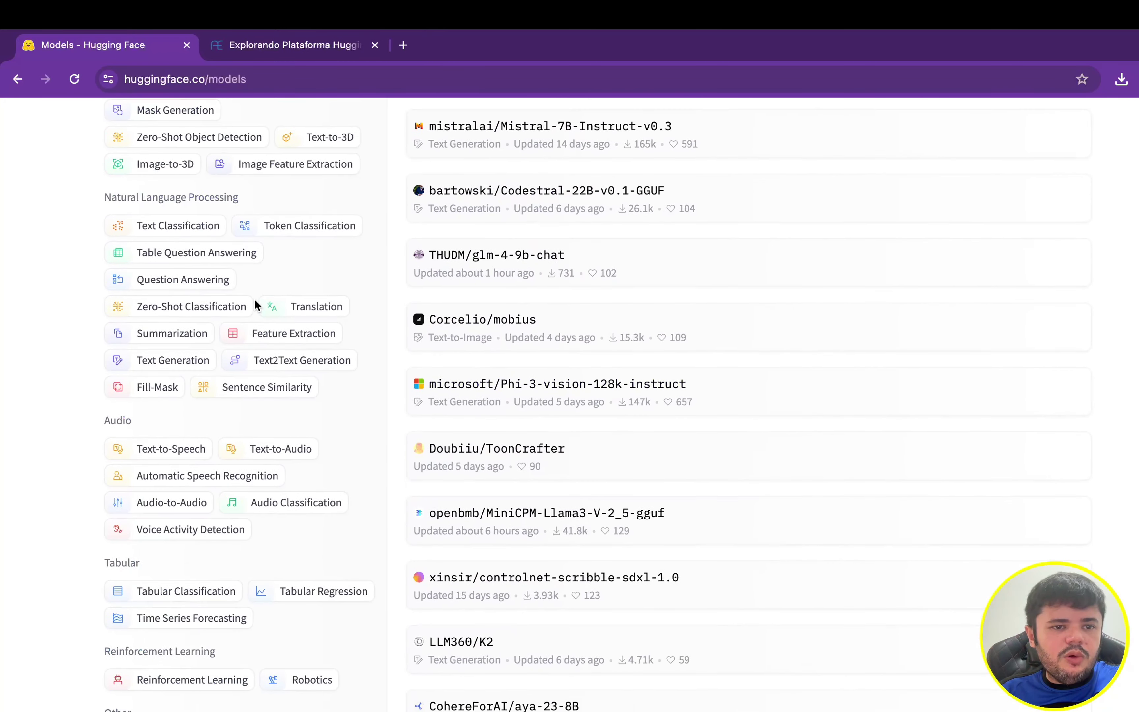
Filter models to the Text Generation task and highlight the 107,337 count
{"action": "left_click", "coordinate": [175, 368]}
{"action": "scroll", "coordinate": [551, 386], "scroll_direction": "up", "scroll_amount": 15}
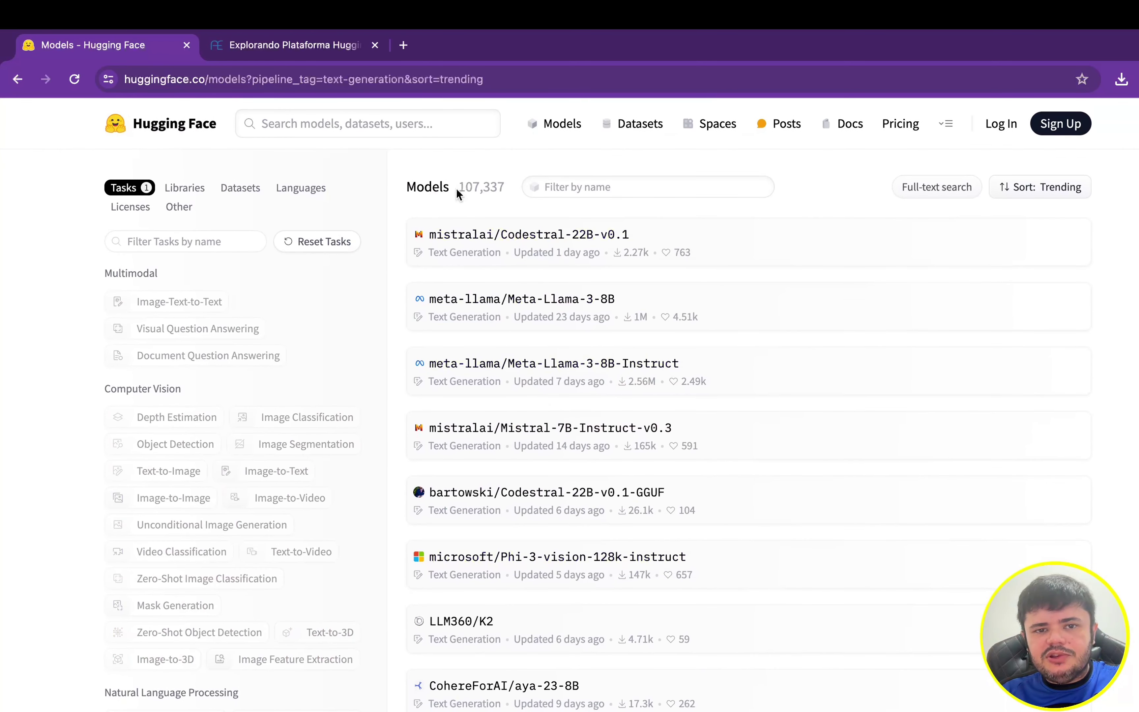
{"action": "left_click_drag", "start_coordinate": [457, 188], "coordinate": [506, 189]}
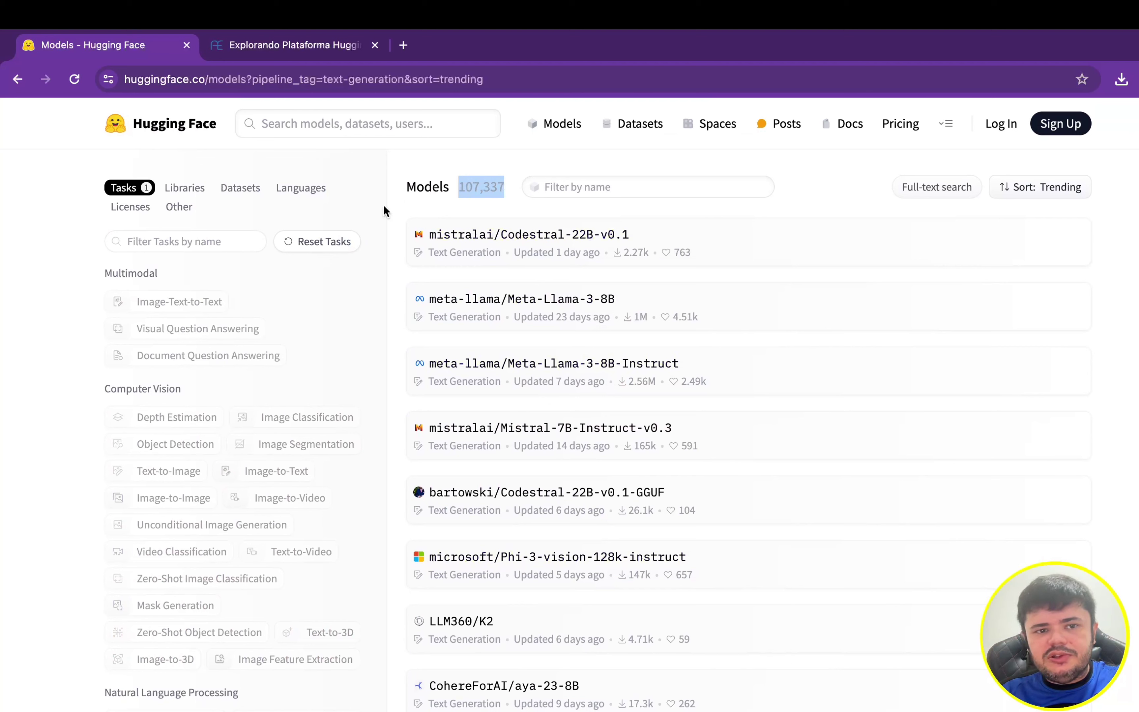
Browse the Libraries, Datasets and Languages filter tabs
{"action": "left_click", "coordinate": [198, 195]}
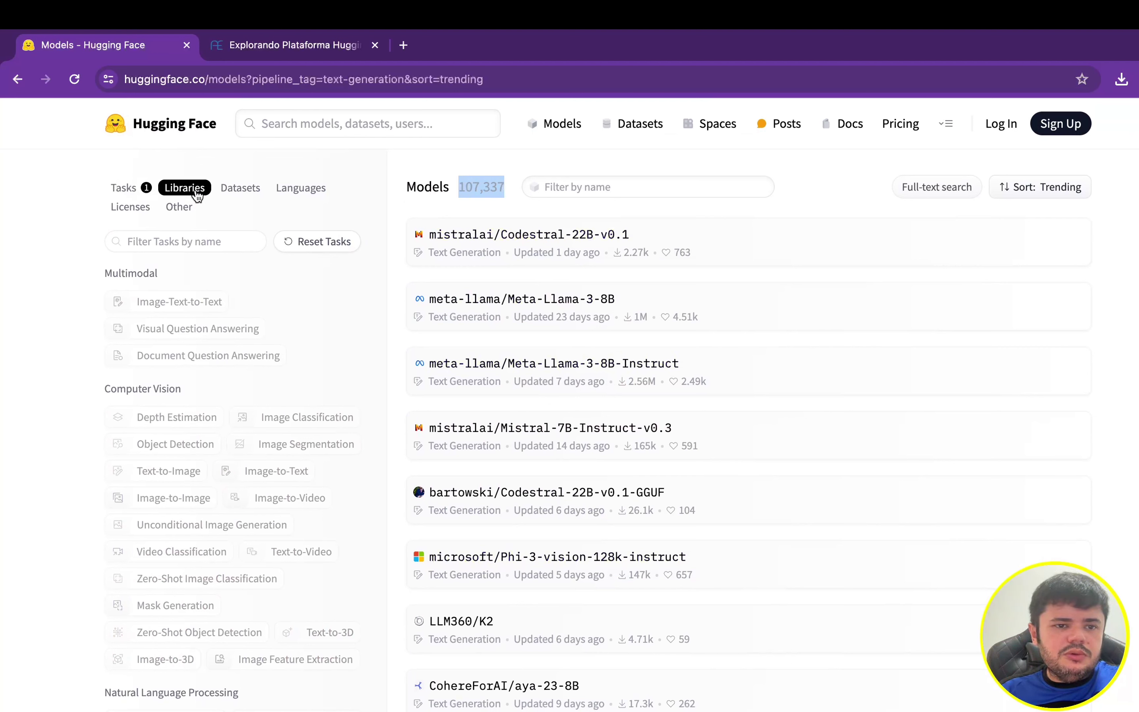
{"action": "left_click", "coordinate": [232, 197]}
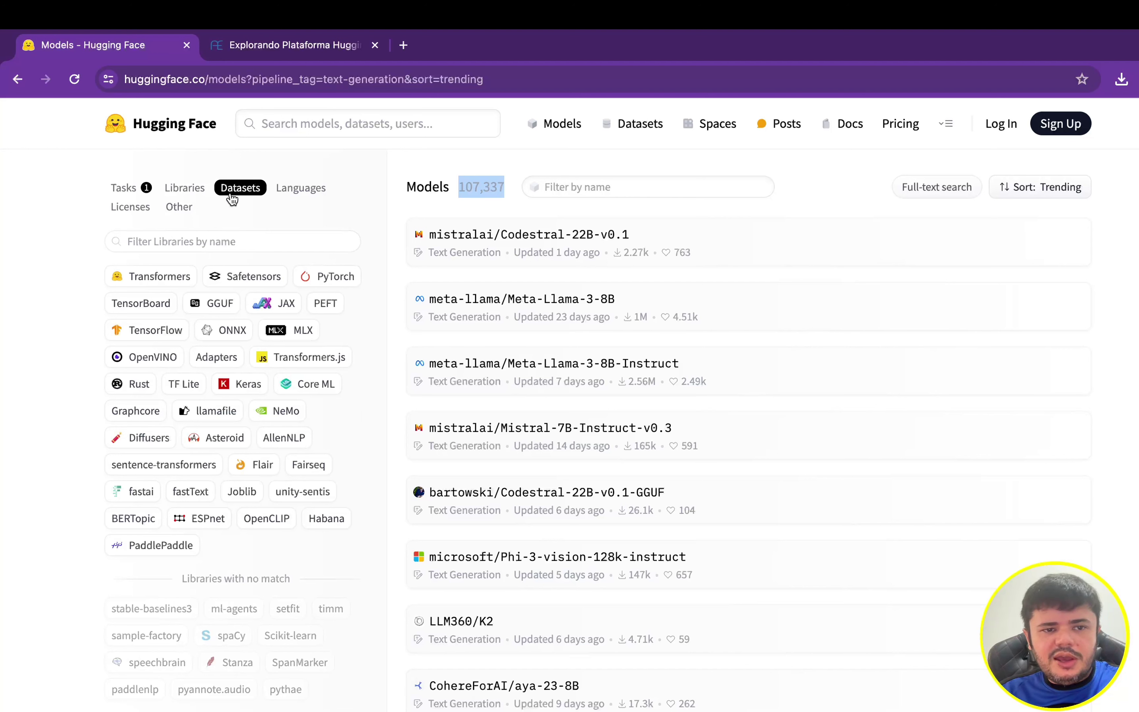
{"action": "left_click", "coordinate": [297, 193]}
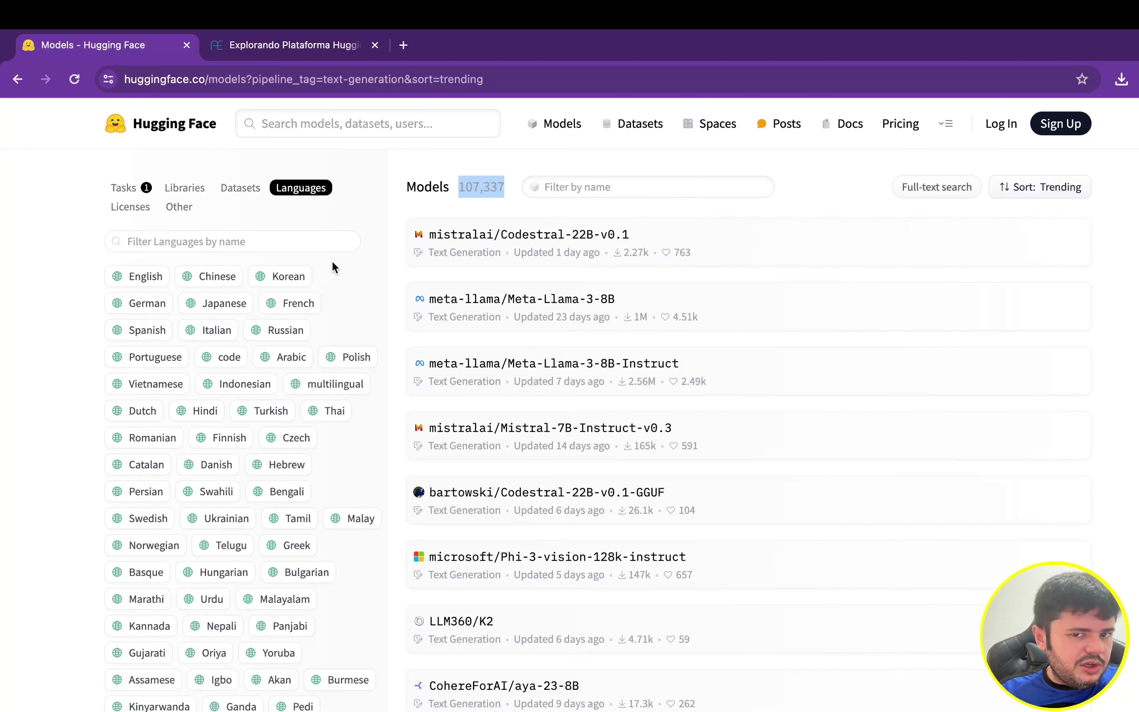
Limit to Portuguese (417 models), try each sort order, and settle on Most downloads
{"action": "left_click", "coordinate": [158, 362]}
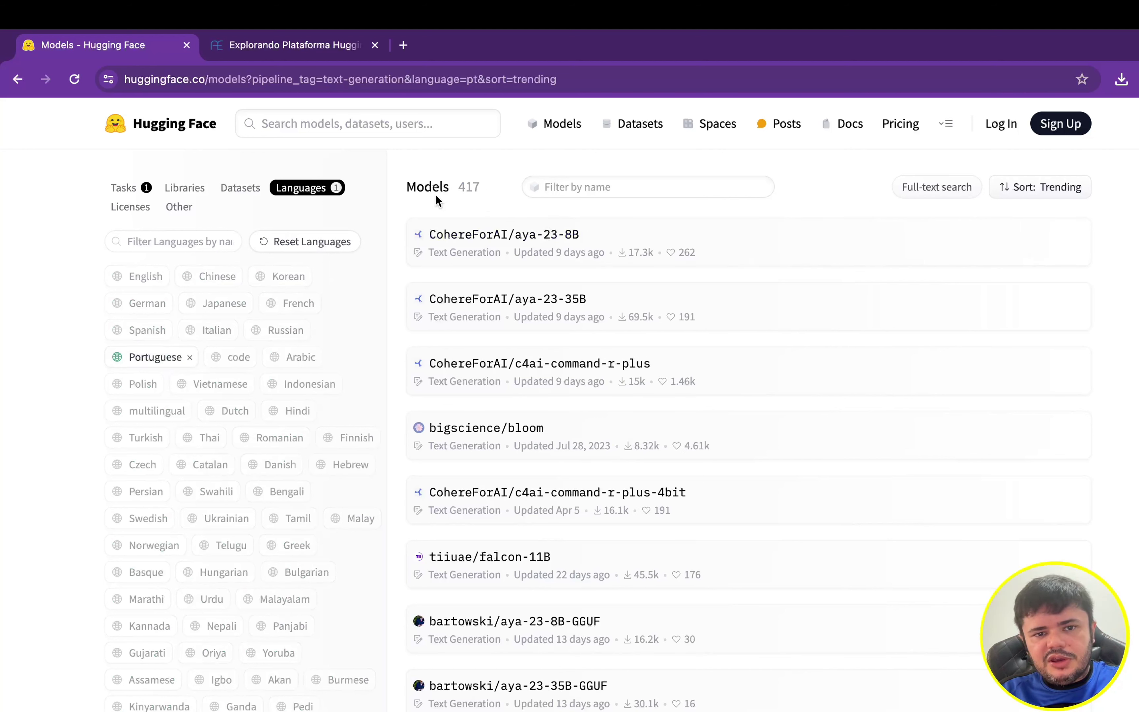
{"action": "left_click_drag", "start_coordinate": [427, 175], "coordinate": [480, 177]}
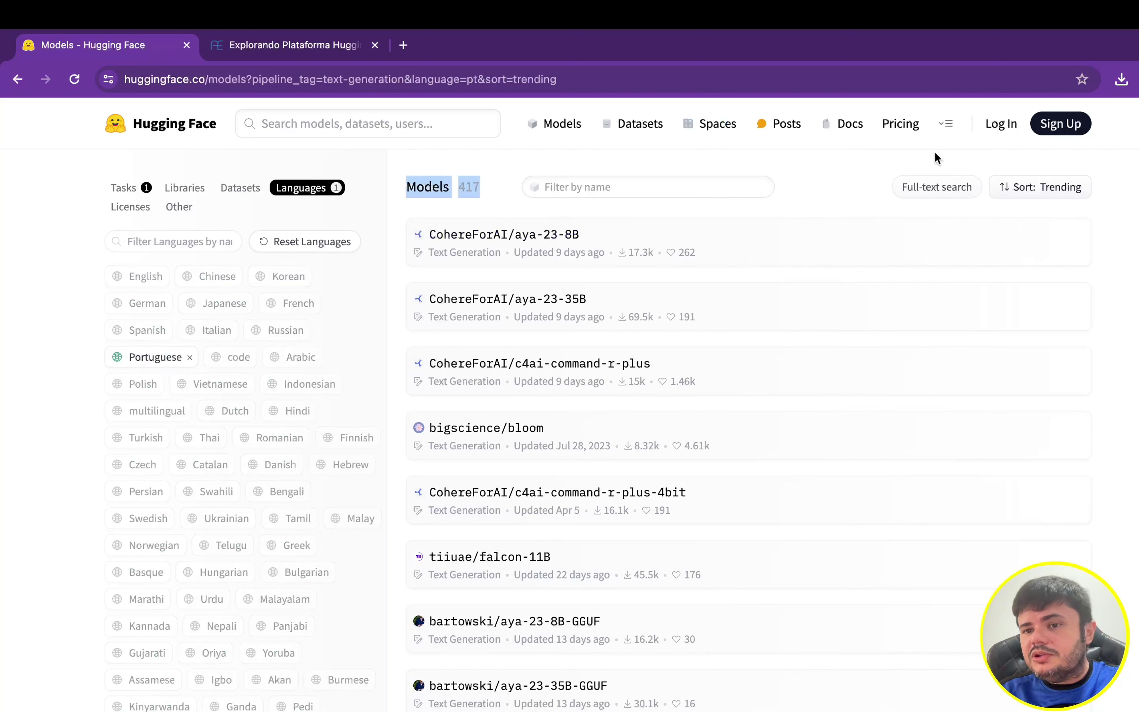
{"action": "left_click", "coordinate": [1078, 186]}
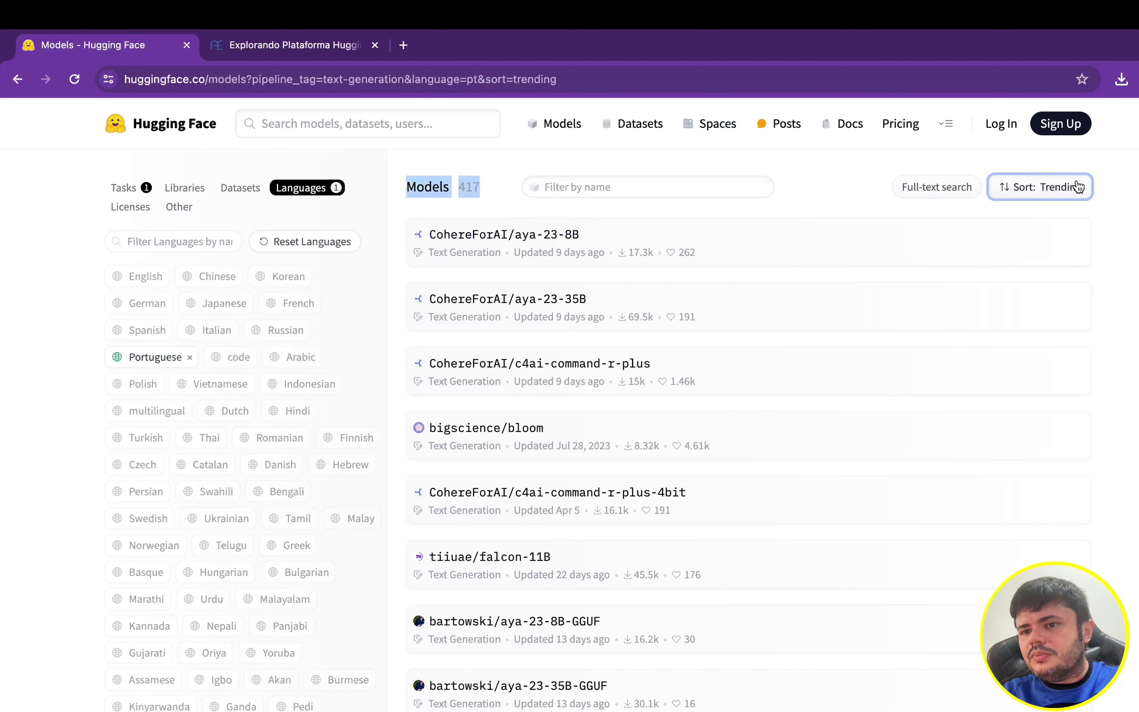
{"action": "left_click", "coordinate": [1038, 246]}
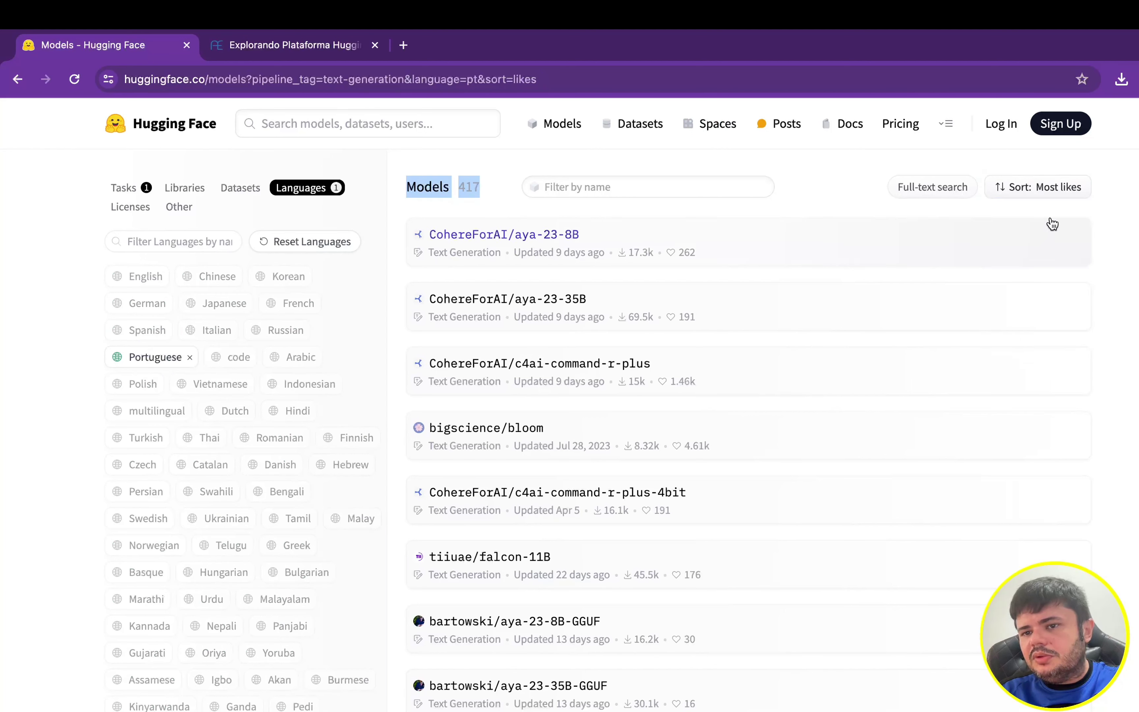
{"action": "left_click", "coordinate": [1055, 193]}
{"action": "left_click", "coordinate": [1052, 274]}
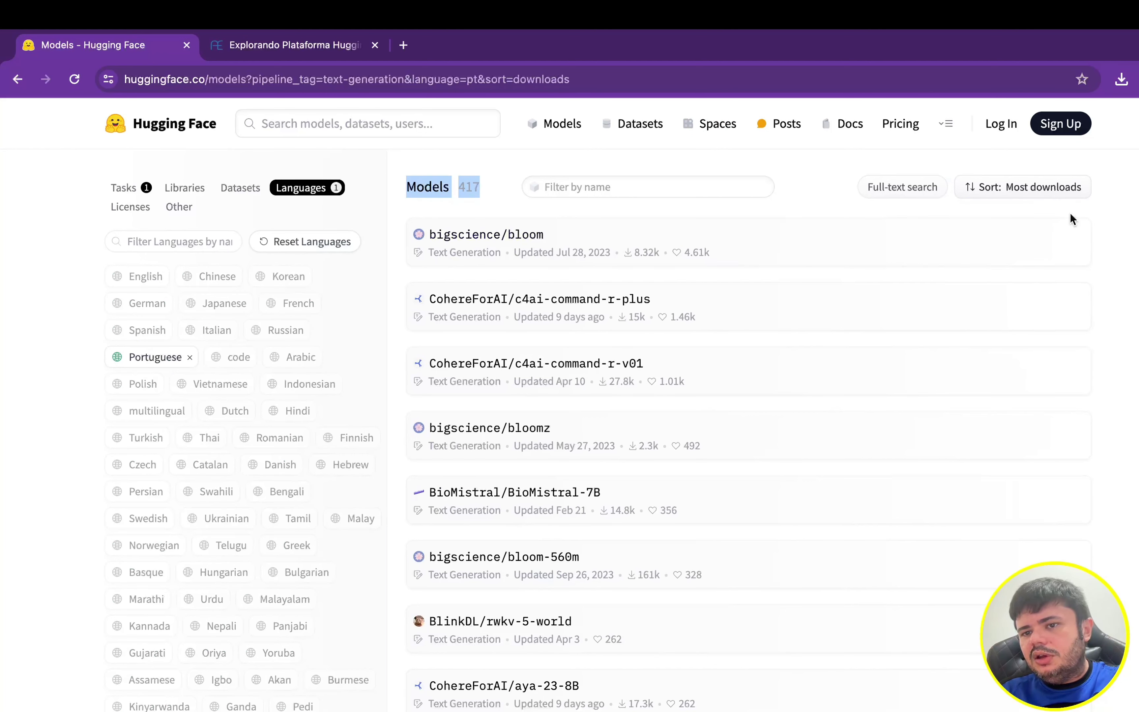
{"action": "left_click", "coordinate": [1052, 191]}
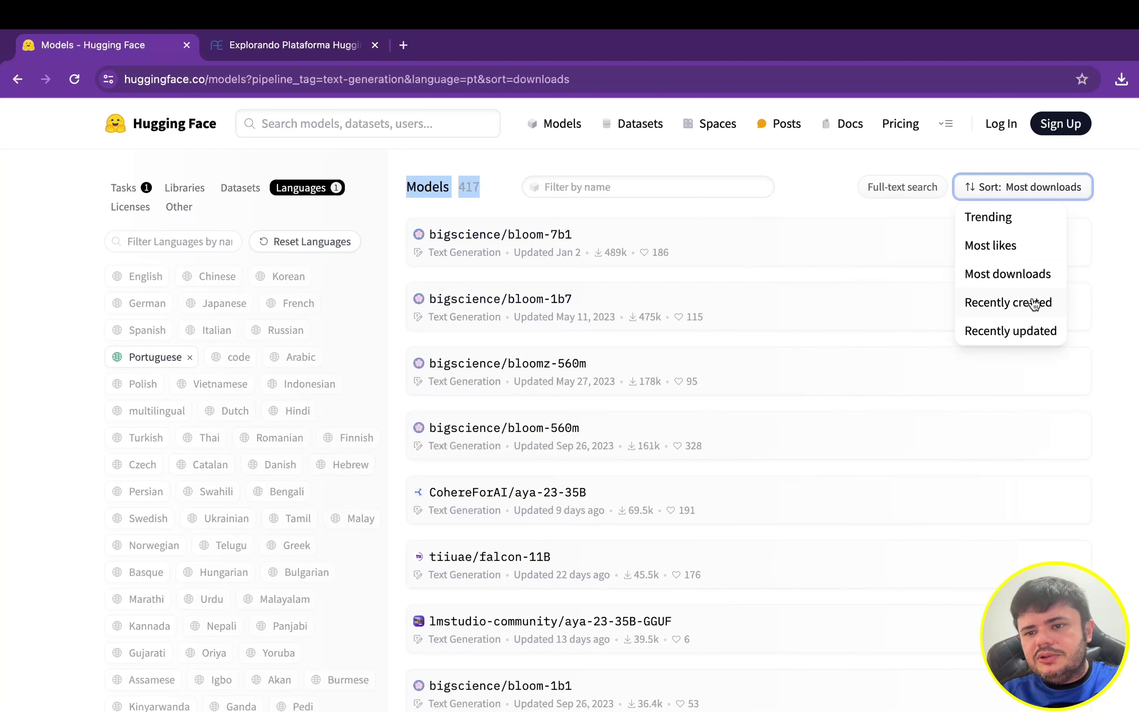
{"action": "left_click", "coordinate": [1021, 308]}
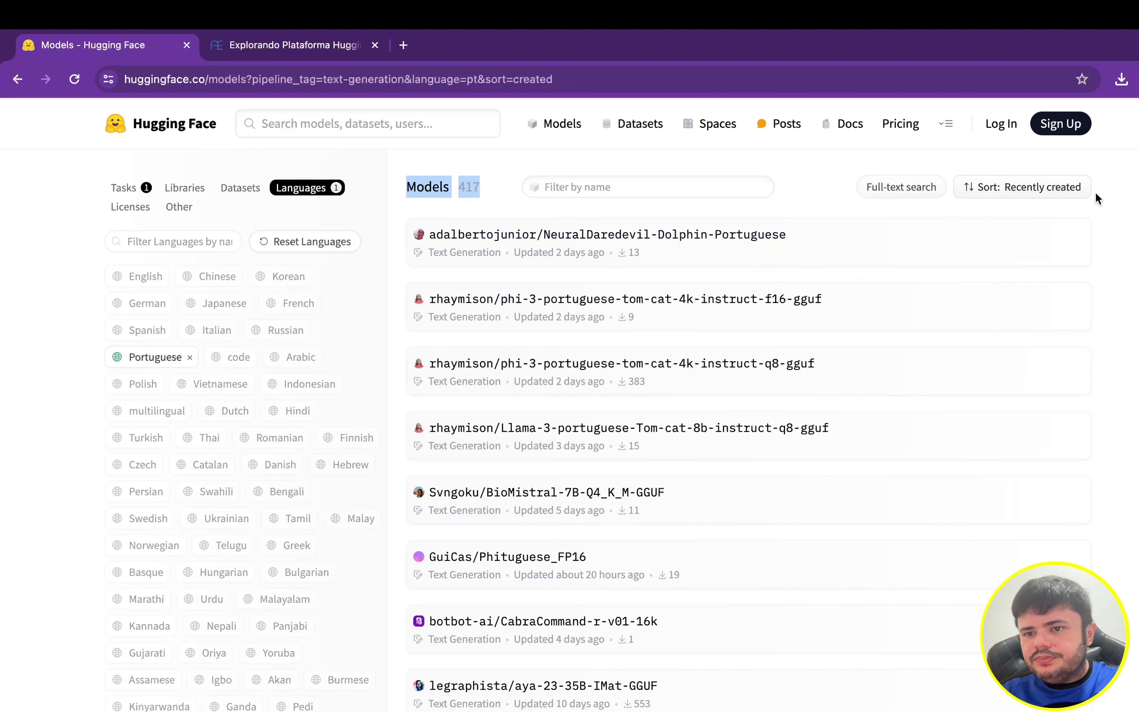
{"action": "left_click", "coordinate": [1078, 189]}
{"action": "left_click", "coordinate": [1027, 335]}
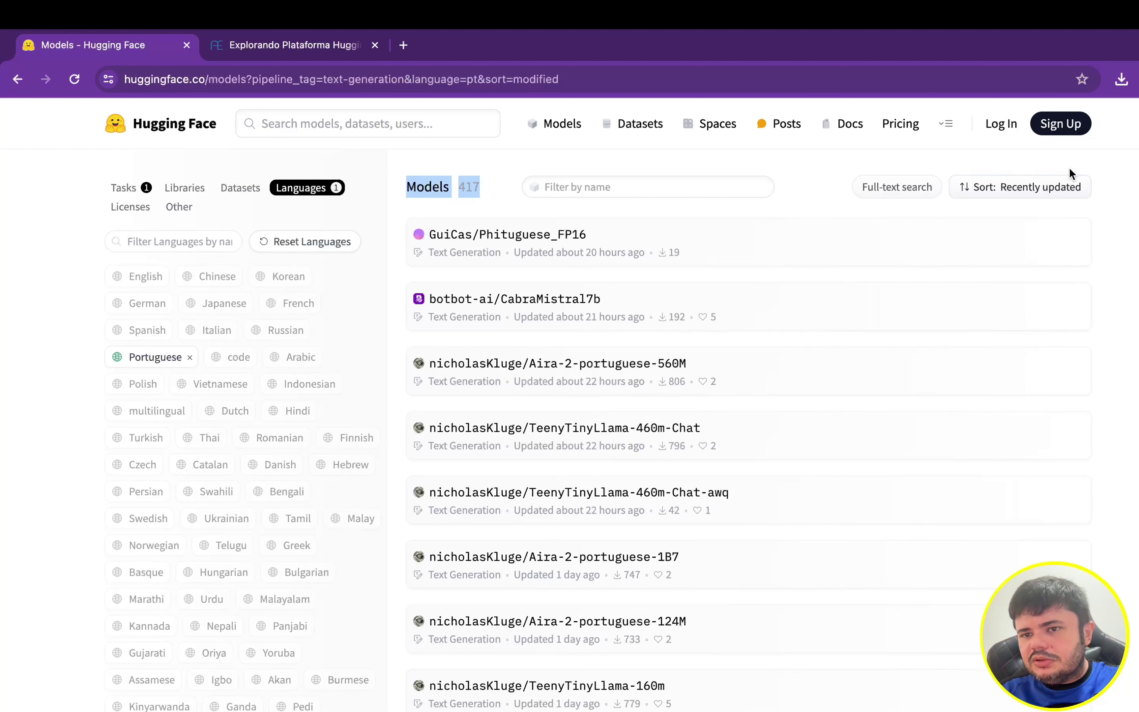
{"action": "left_click", "coordinate": [1034, 190]}
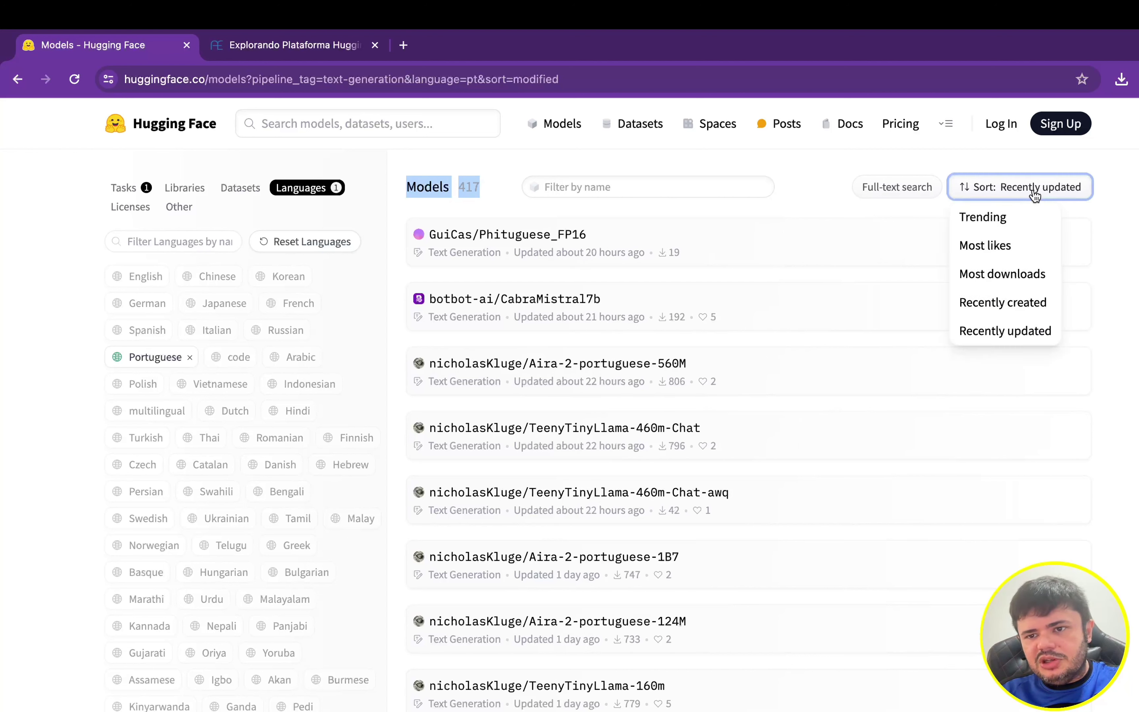
{"action": "left_click", "coordinate": [1026, 289]}
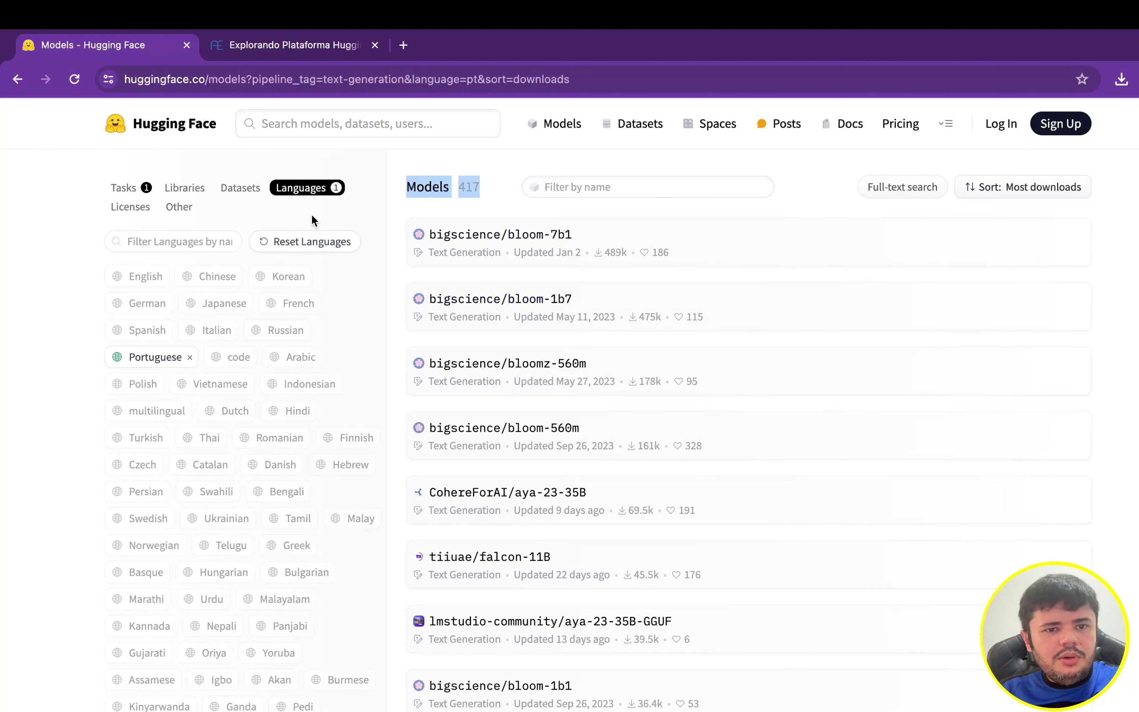
Reset the Portuguese and Text Generation filters, restoring all 699,837 models
{"action": "left_click", "coordinate": [315, 244]}
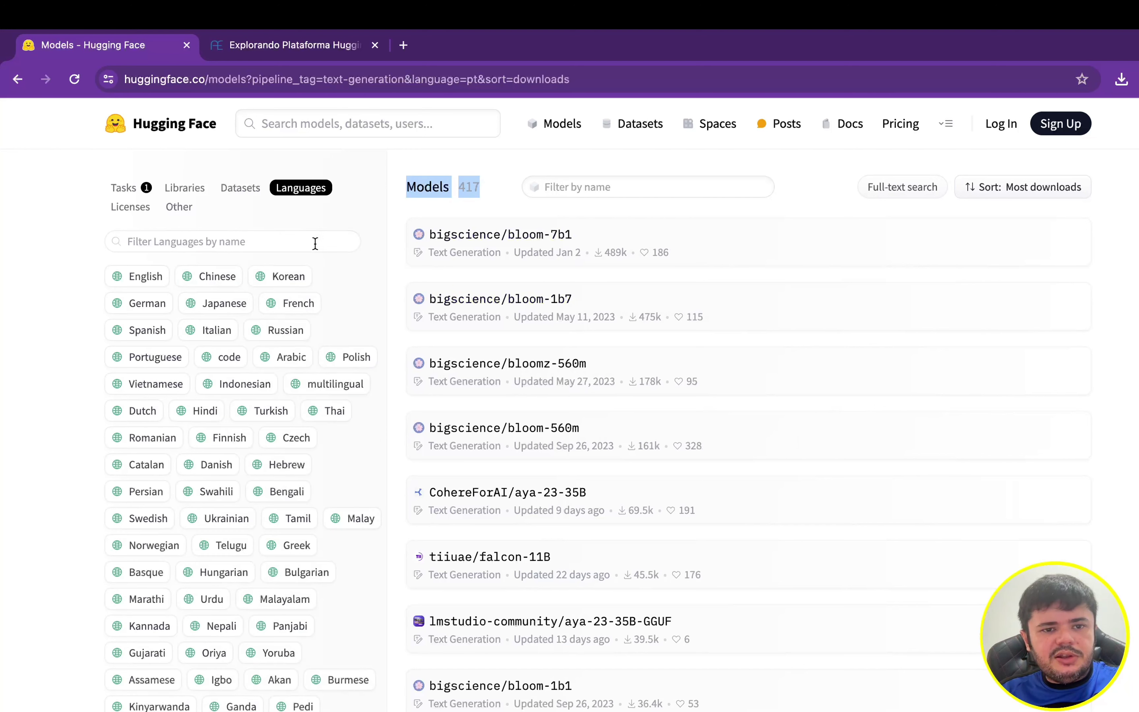
{"action": "left_click", "coordinate": [132, 189]}
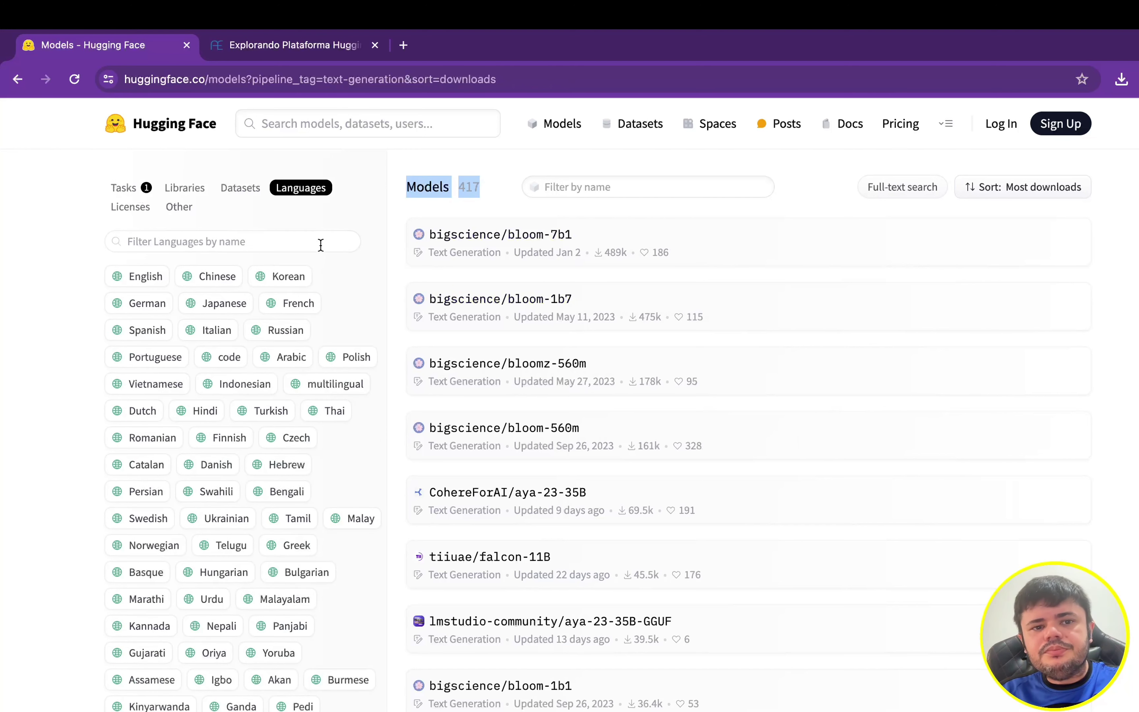
{"action": "left_click", "coordinate": [133, 188]}
{"action": "left_click", "coordinate": [335, 254]}
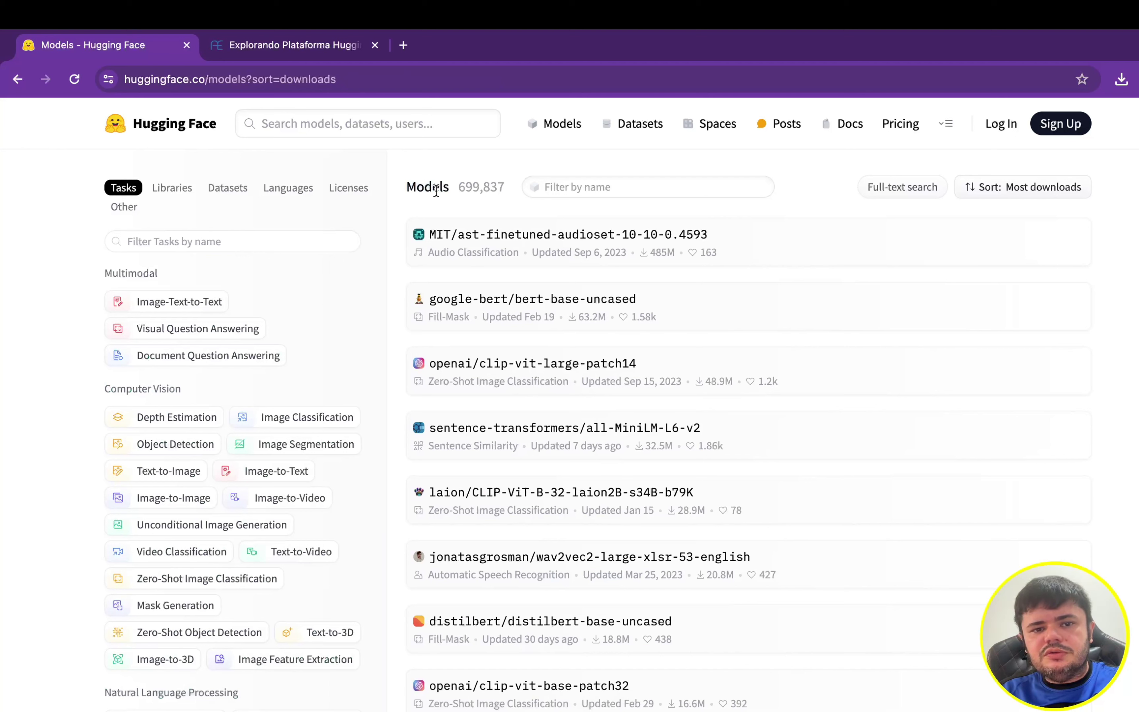
{"action": "left_click_drag", "start_coordinate": [410, 183], "coordinate": [496, 181]}
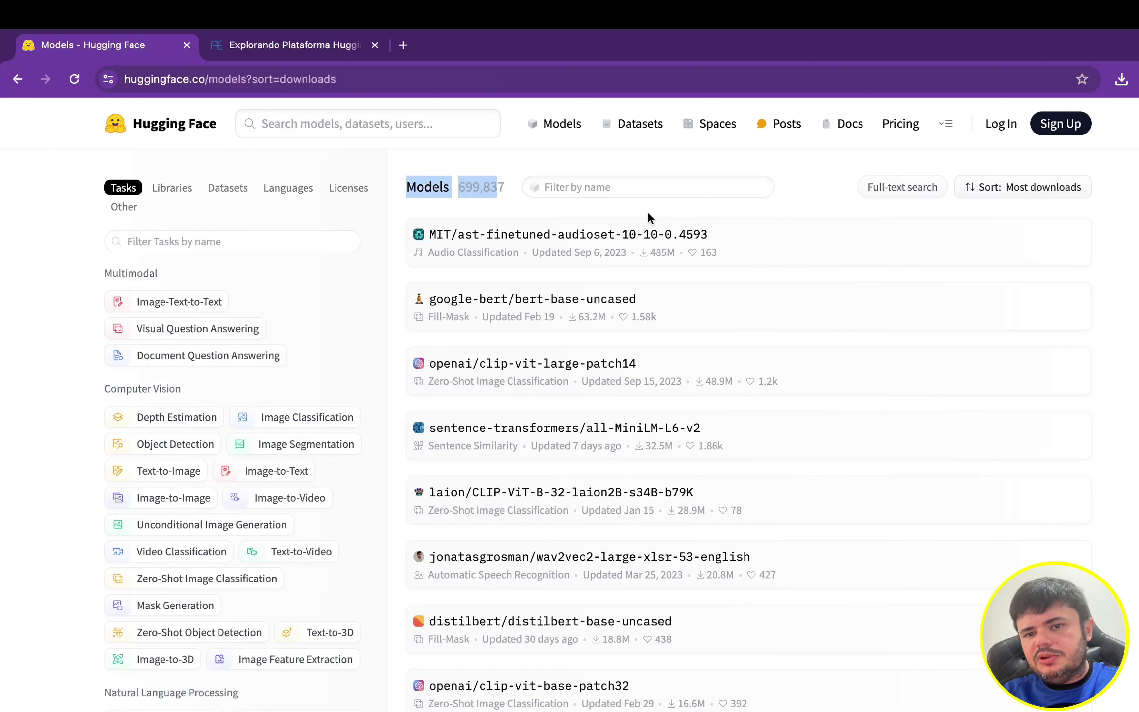
Show only Text-to-Image models and open stabilityai/stable-diffusion-xl-base-1.0
{"action": "left_click", "coordinate": [641, 190]}
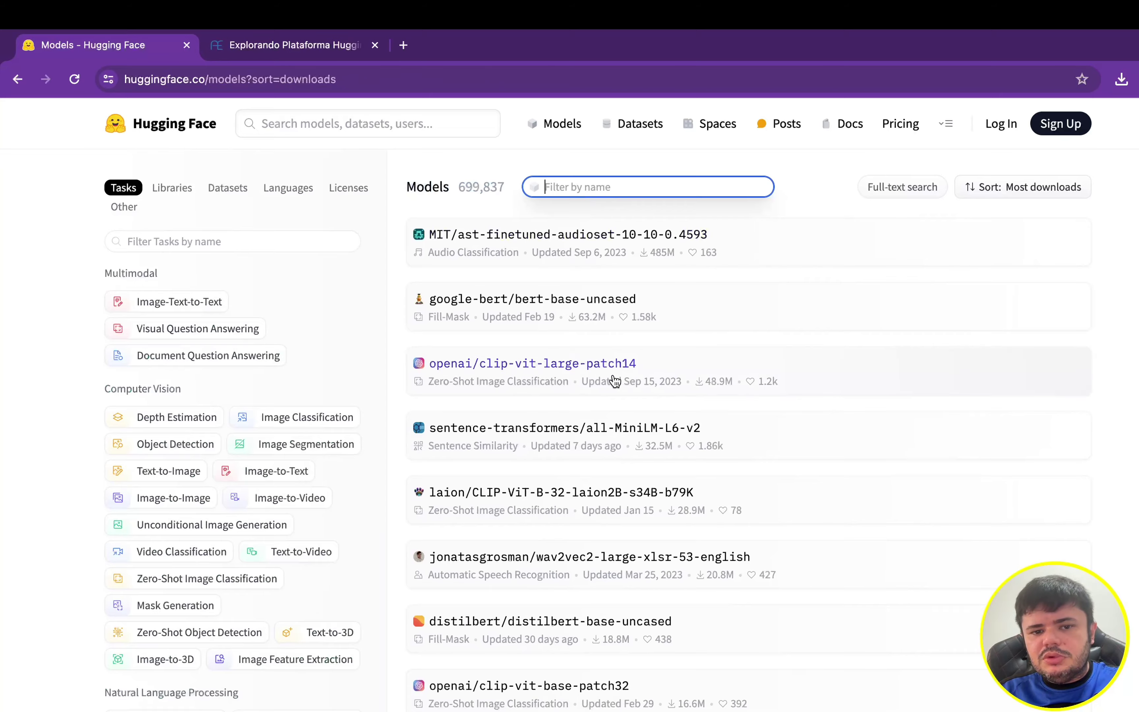
{"action": "scroll", "coordinate": [611, 382], "scroll_direction": "down", "scroll_amount": 10}
{"action": "scroll", "coordinate": [614, 381], "scroll_direction": "up", "scroll_amount": 10}
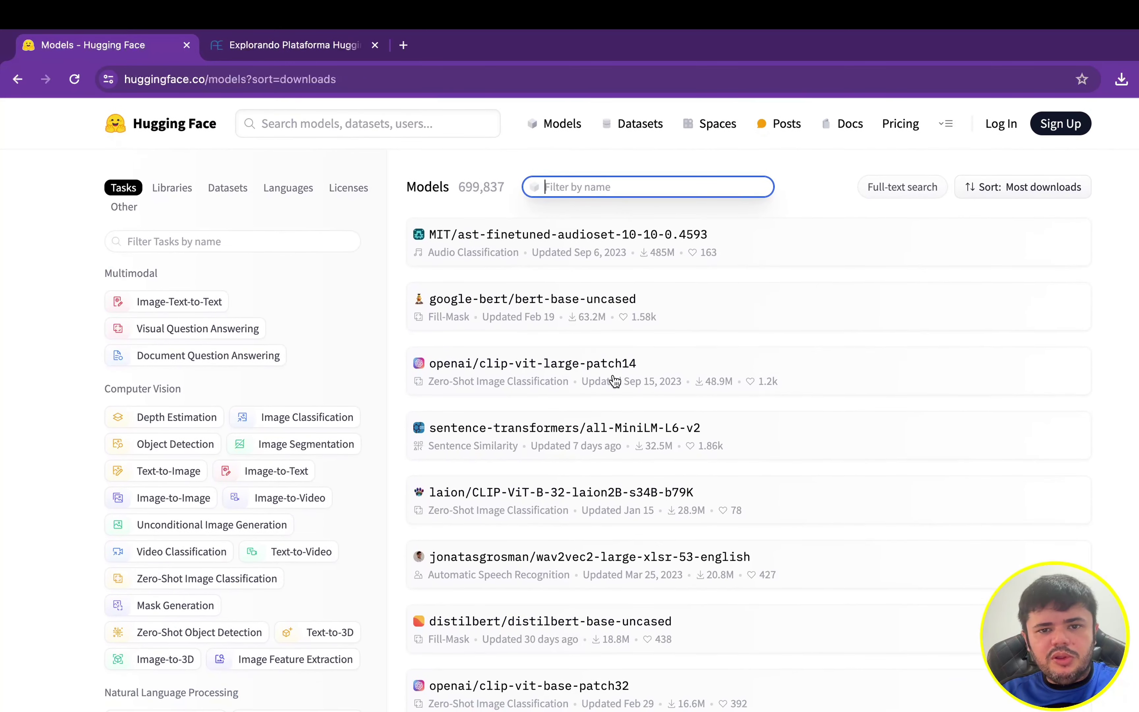
{"action": "scroll", "coordinate": [37, 347], "scroll_direction": "down", "scroll_amount": 1}
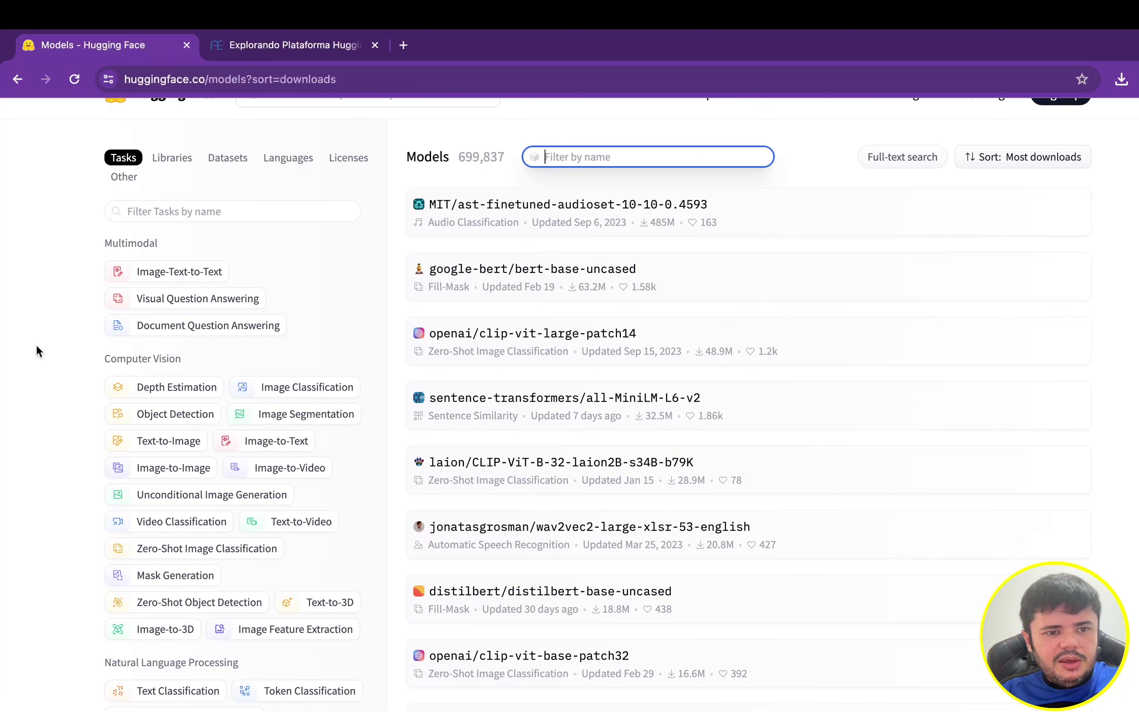
{"action": "scroll", "coordinate": [36, 346], "scroll_direction": "down", "scroll_amount": 5}
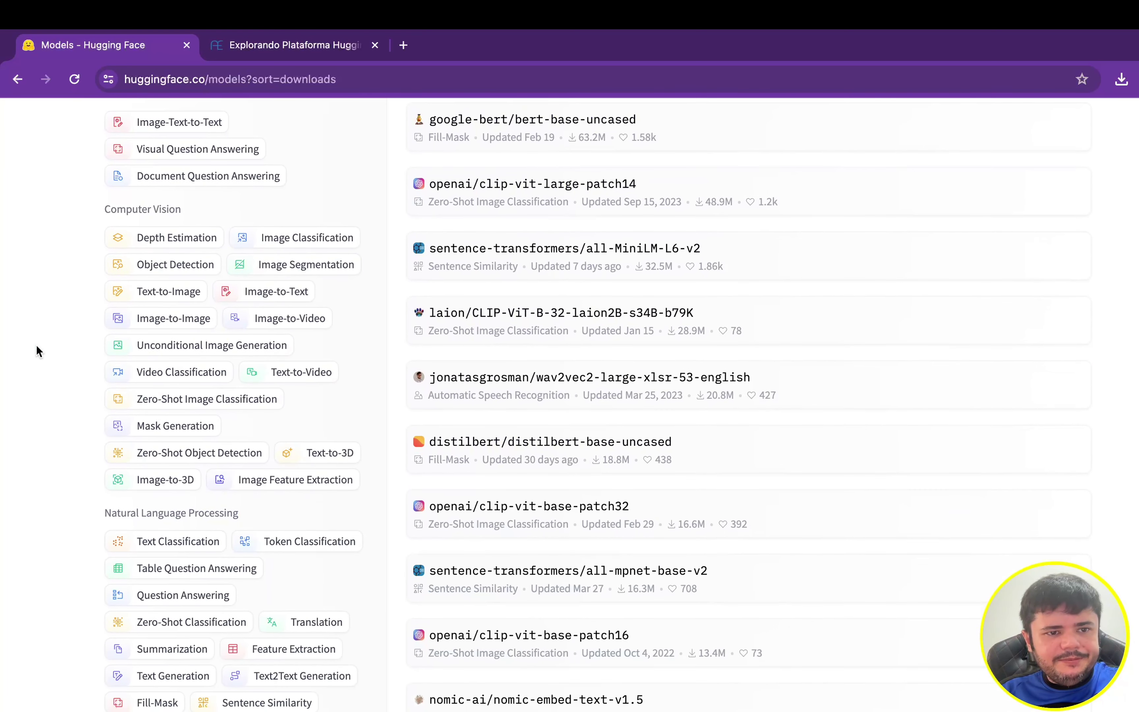
{"action": "scroll", "coordinate": [37, 346], "scroll_direction": "down", "scroll_amount": 1}
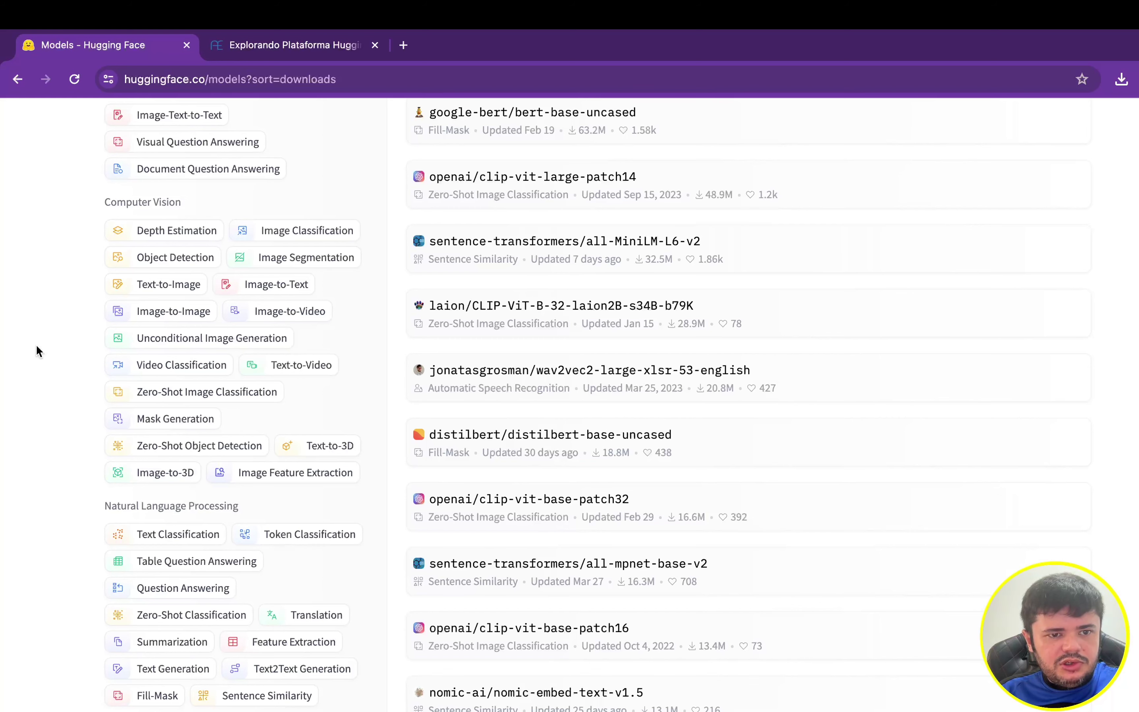
{"action": "left_click", "coordinate": [168, 288]}
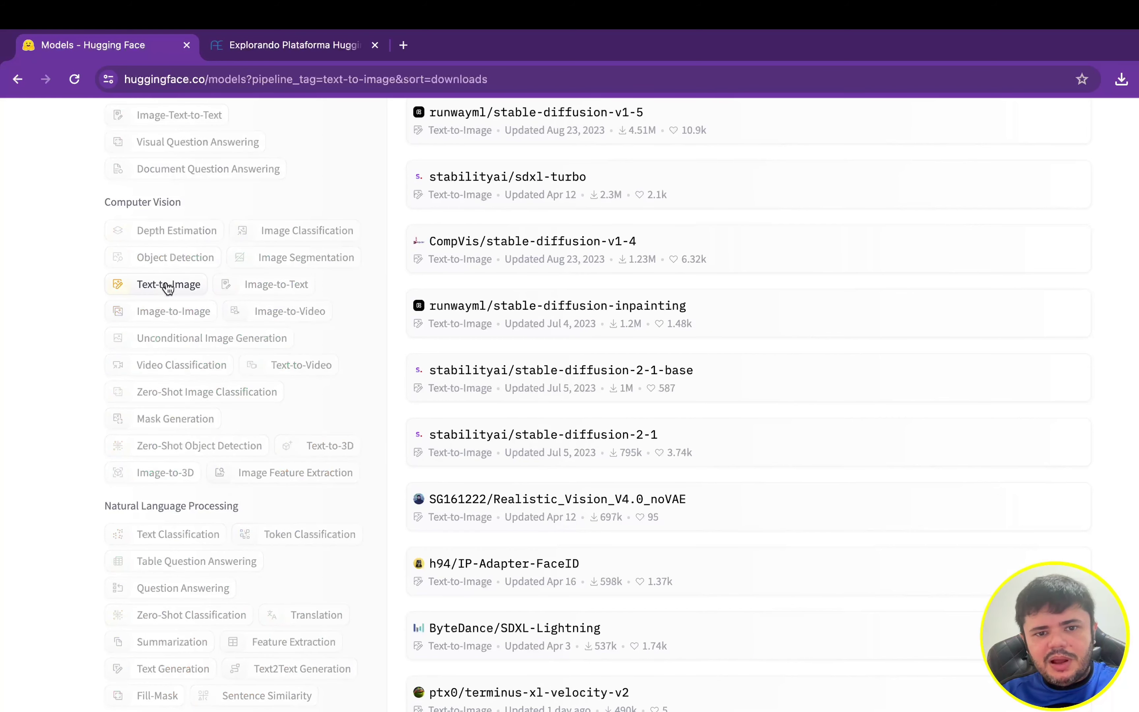
{"action": "scroll", "coordinate": [620, 287], "scroll_direction": "up", "scroll_amount": 5}
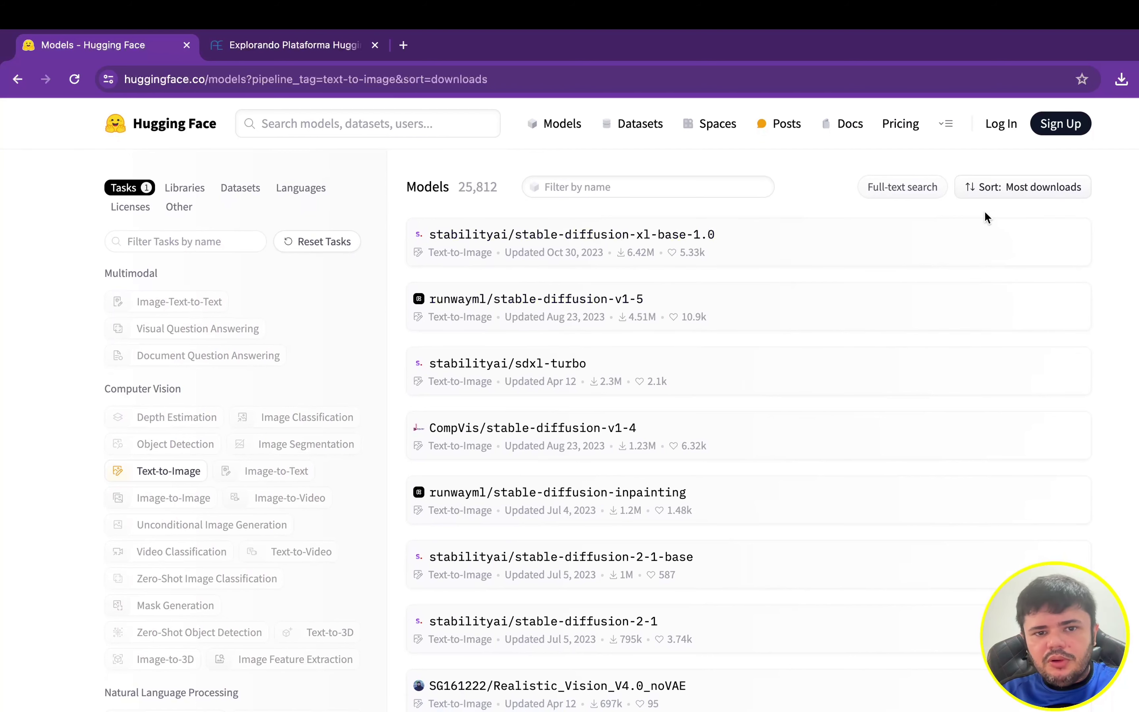
{"action": "left_click", "coordinate": [590, 234]}
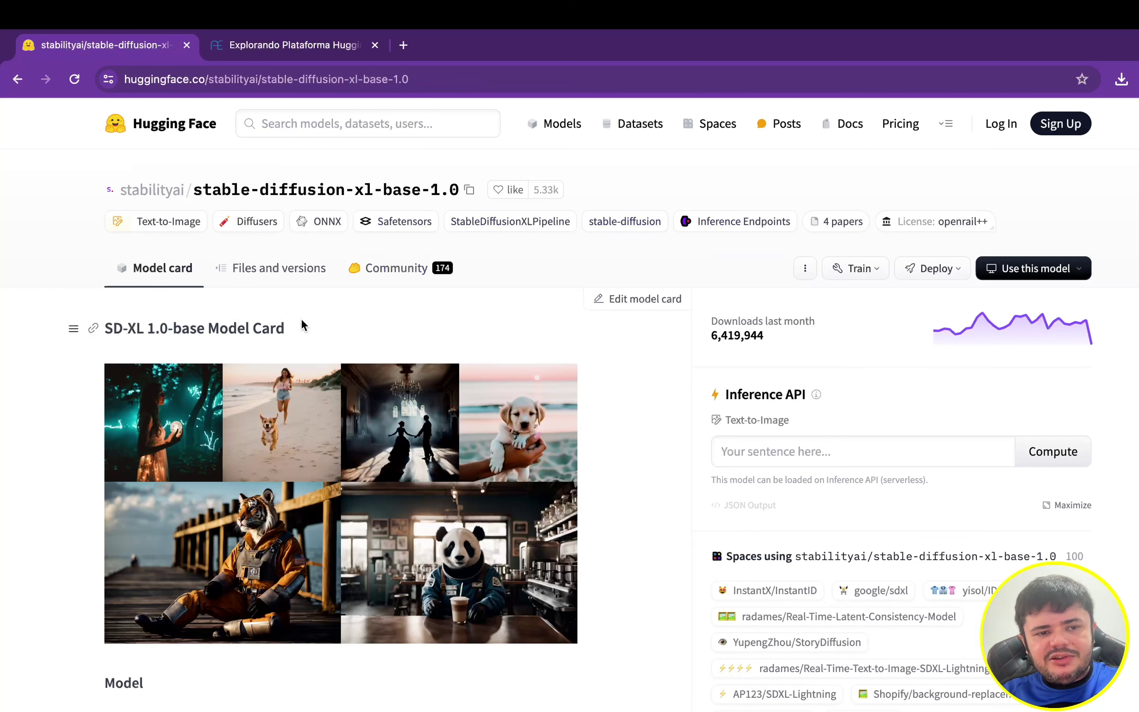
Scroll through the stable-diffusion-xl-base-1.0 model card and its diffusers code, then back up
{"action": "scroll", "coordinate": [217, 326], "scroll_direction": "down", "scroll_amount": 8}
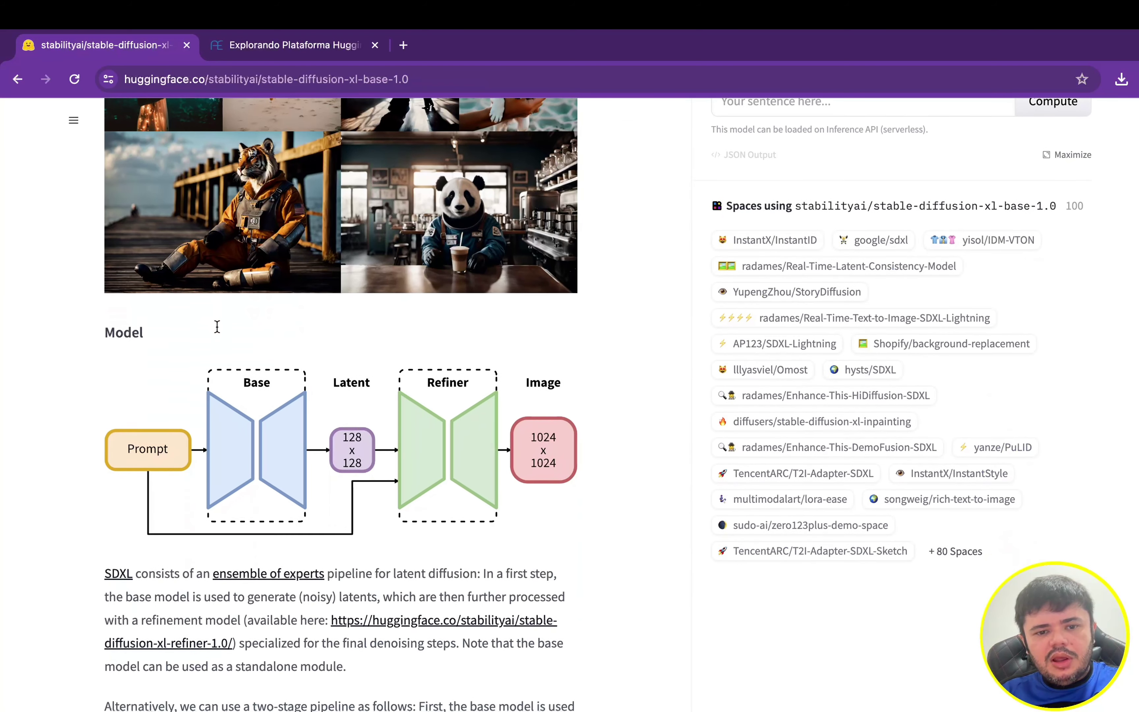
{"action": "scroll", "coordinate": [216, 326], "scroll_direction": "up", "scroll_amount": 8}
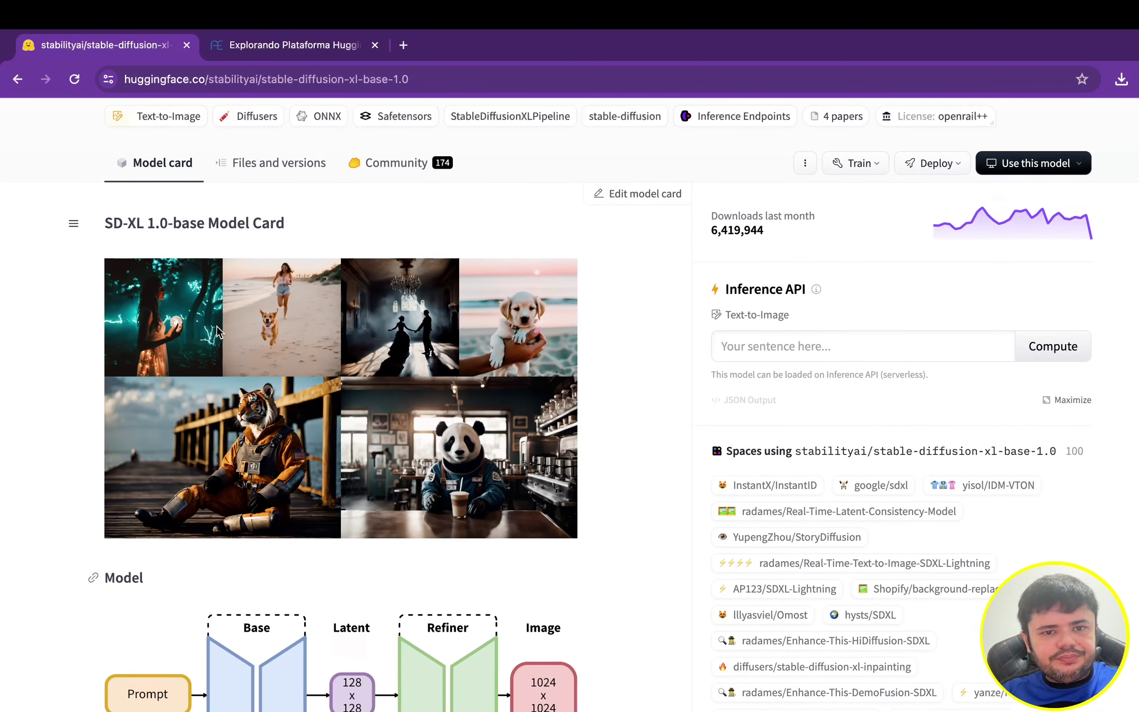
{"action": "scroll", "coordinate": [215, 326], "scroll_direction": "down", "scroll_amount": 3}
{"action": "scroll", "coordinate": [217, 326], "scroll_direction": "down", "scroll_amount": 12}
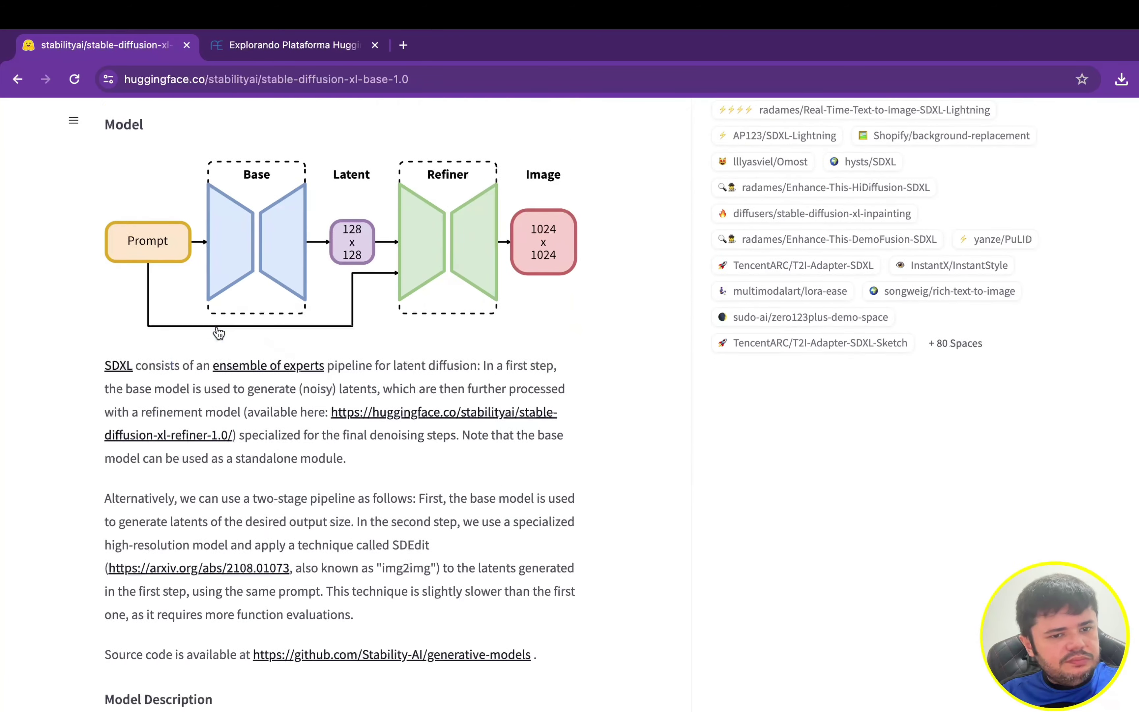
{"action": "scroll", "coordinate": [131, 254], "scroll_direction": "down", "scroll_amount": 1}
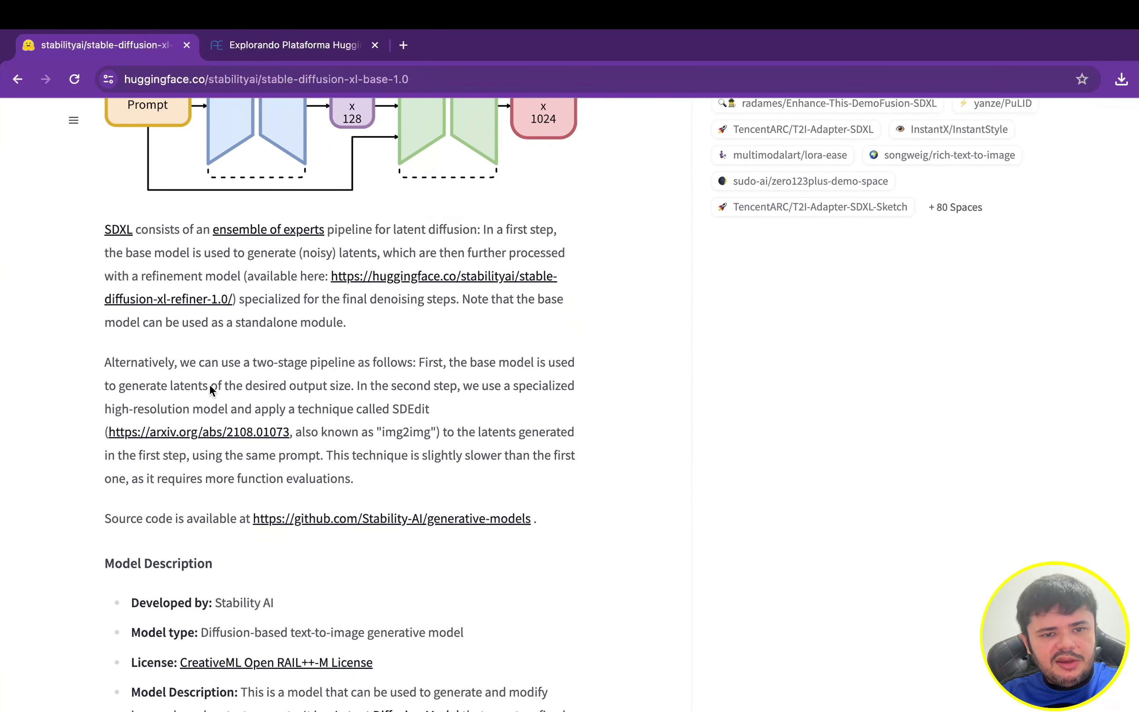
{"action": "left_click_drag", "start_coordinate": [126, 242], "coordinate": [189, 352]}
{"action": "scroll", "coordinate": [186, 345], "scroll_direction": "down", "scroll_amount": 4}
{"action": "scroll", "coordinate": [186, 345], "scroll_direction": "down", "scroll_amount": 20}
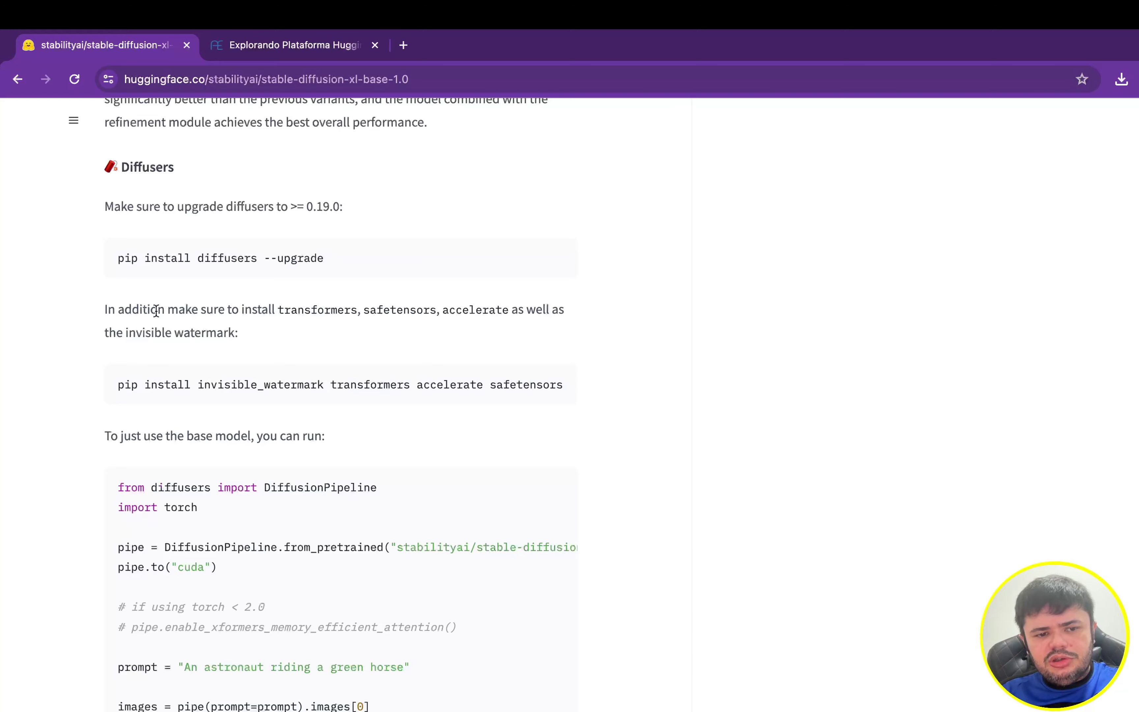
{"action": "scroll", "coordinate": [142, 307], "scroll_direction": "down", "scroll_amount": 15}
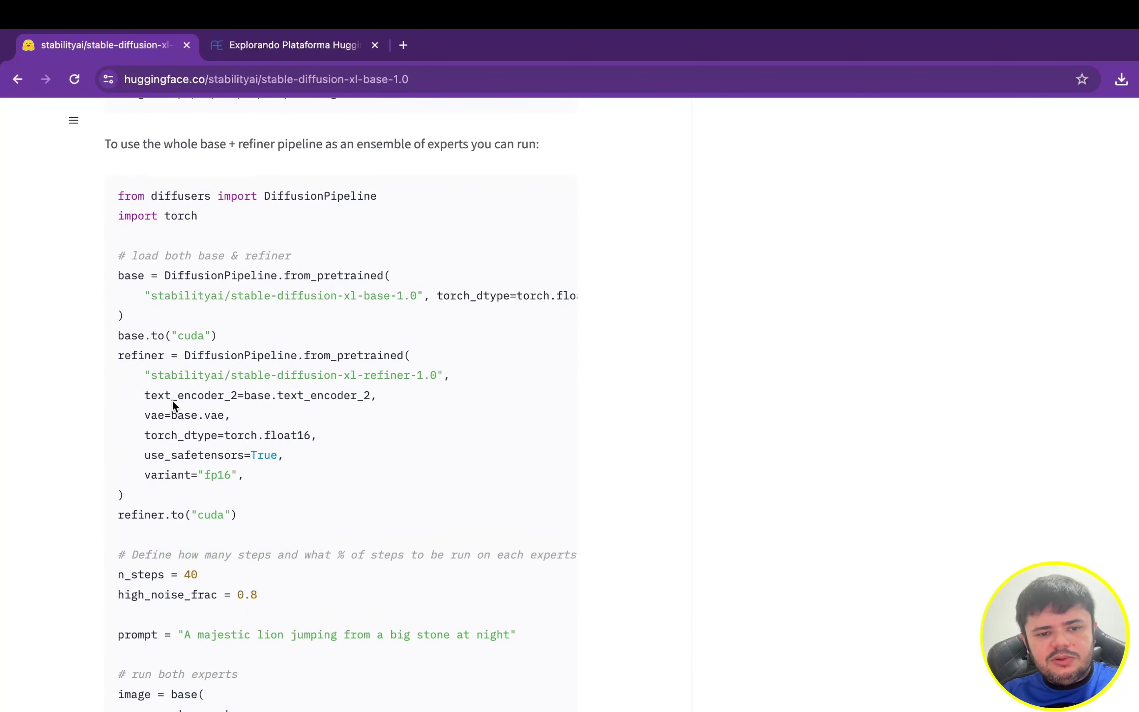
{"action": "scroll", "coordinate": [173, 401], "scroll_direction": "down", "scroll_amount": 10}
{"action": "scroll", "coordinate": [173, 401], "scroll_direction": "up", "scroll_amount": 20}
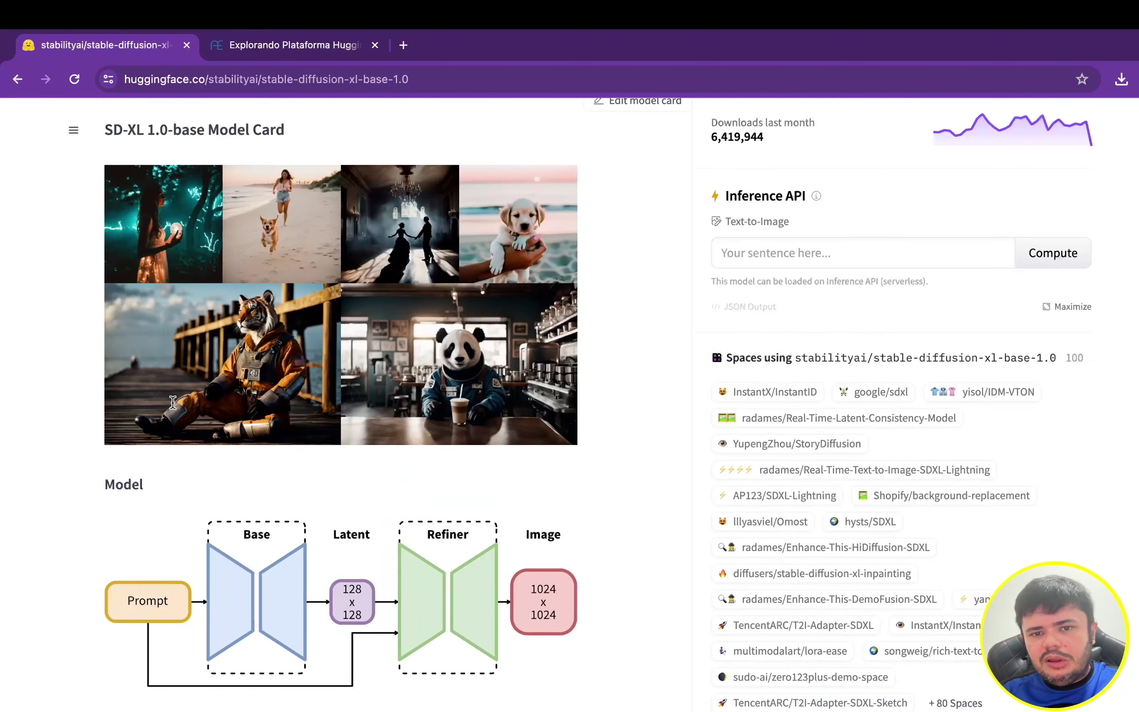
{"action": "scroll", "coordinate": [173, 401], "scroll_direction": "up", "scroll_amount": 5}
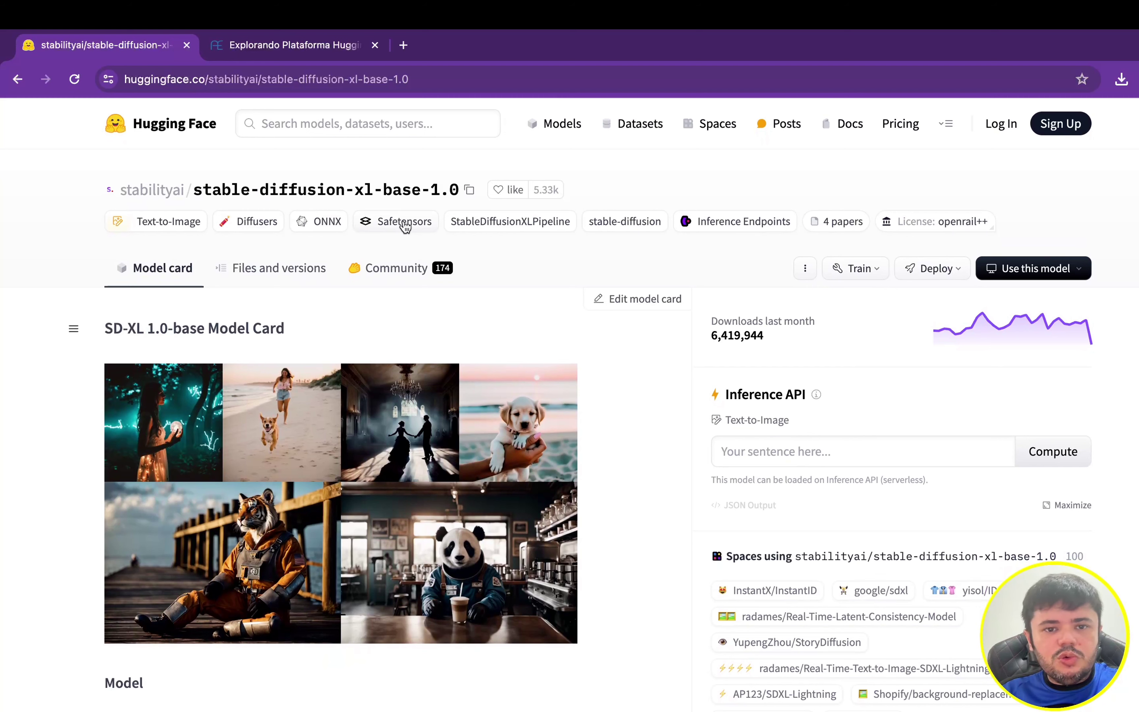
Return to Models, filter to Text Generation, and sort the 107,338 models by Most downloads
{"action": "left_click", "coordinate": [551, 126]}
{"action": "scroll", "coordinate": [257, 429], "scroll_direction": "down", "scroll_amount": 8}
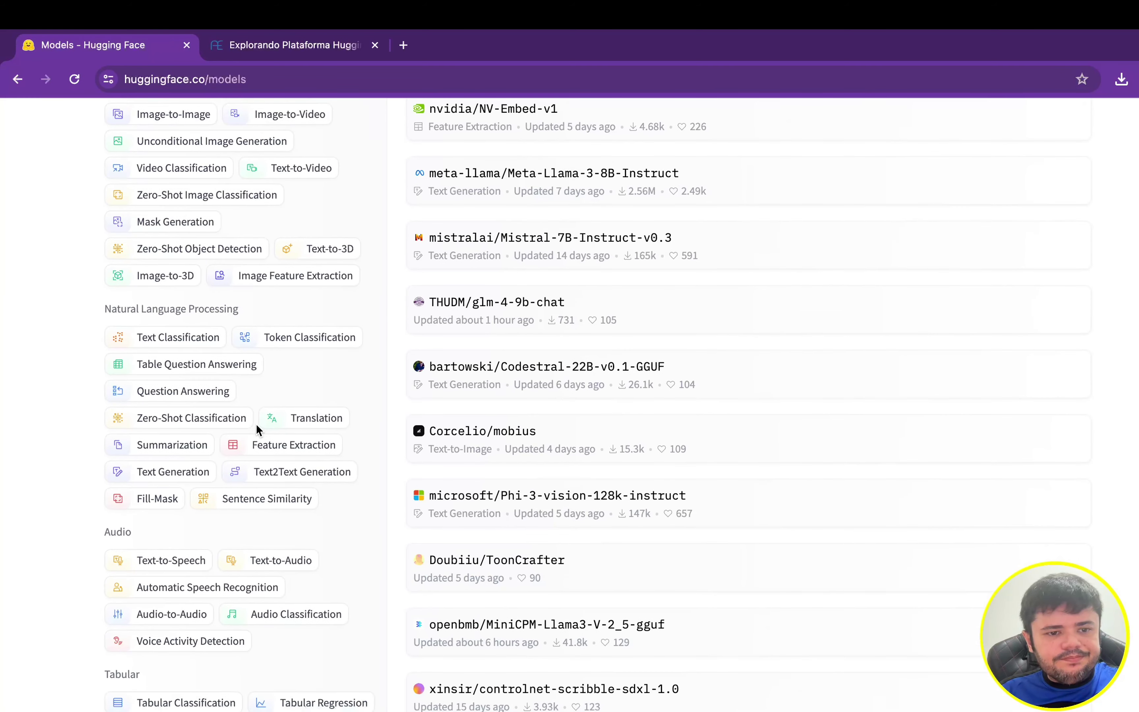
{"action": "left_click", "coordinate": [164, 477]}
{"action": "scroll", "coordinate": [517, 402], "scroll_direction": "up", "scroll_amount": 8}
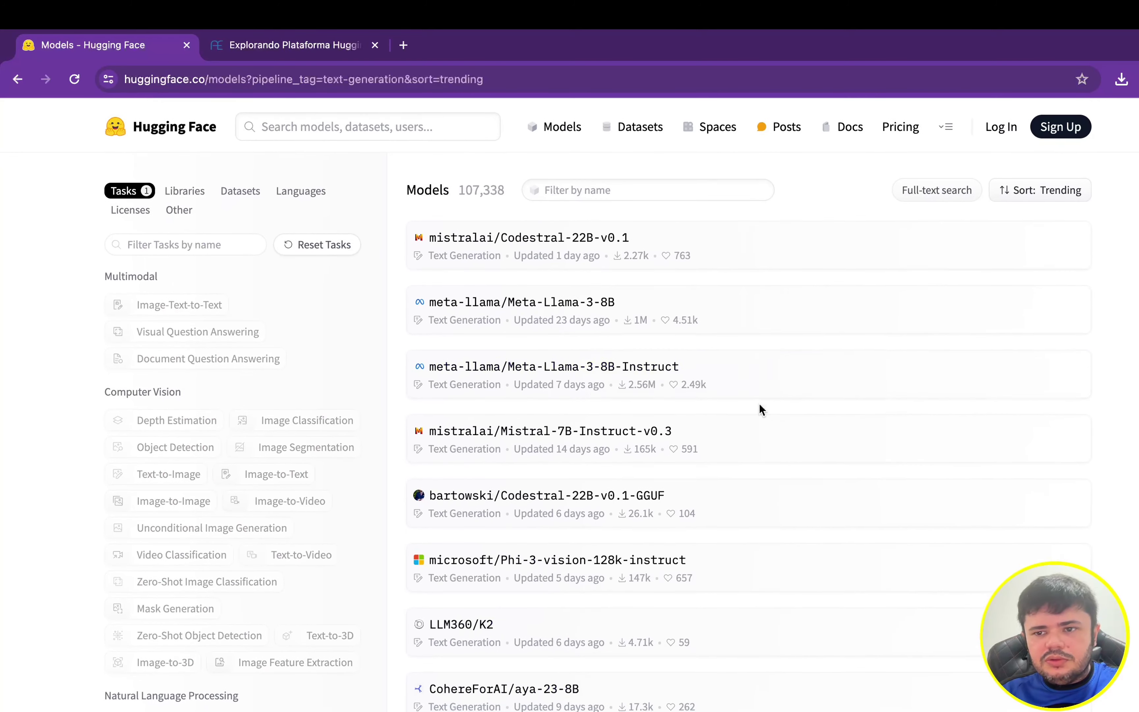
{"action": "left_click", "coordinate": [1046, 191]}
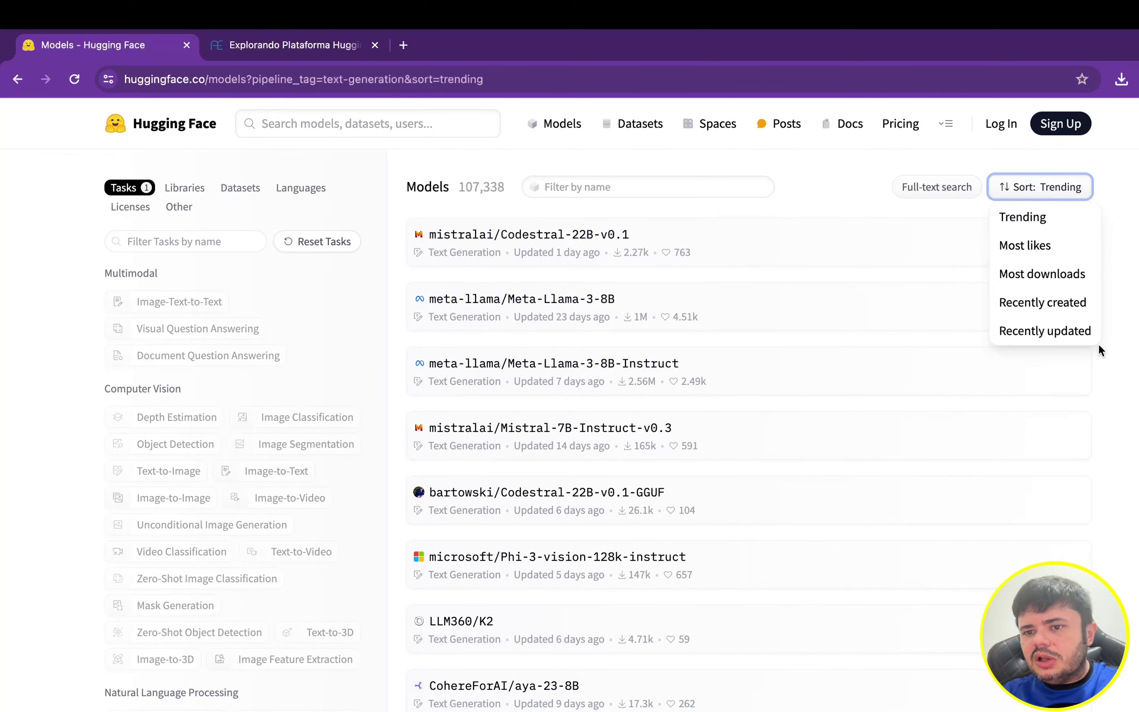
{"action": "left_click", "coordinate": [1065, 273]}
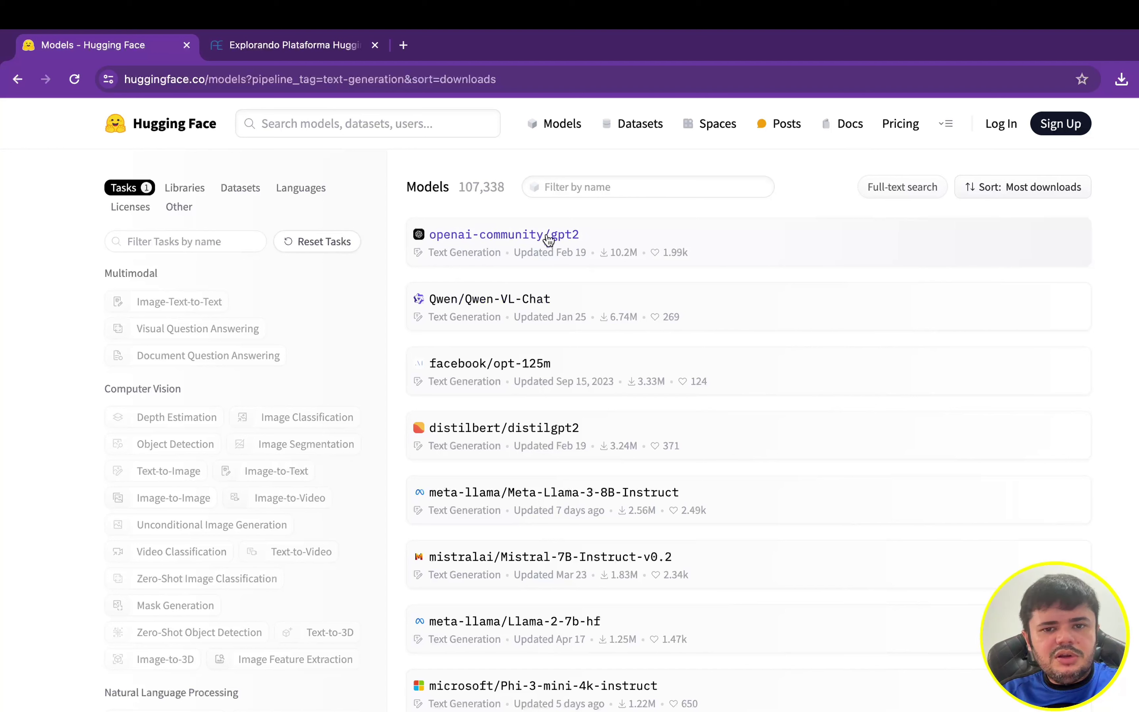
Add the Portuguese language filter, narrowing Text Generation to 417 models
{"action": "left_click", "coordinate": [302, 188]}
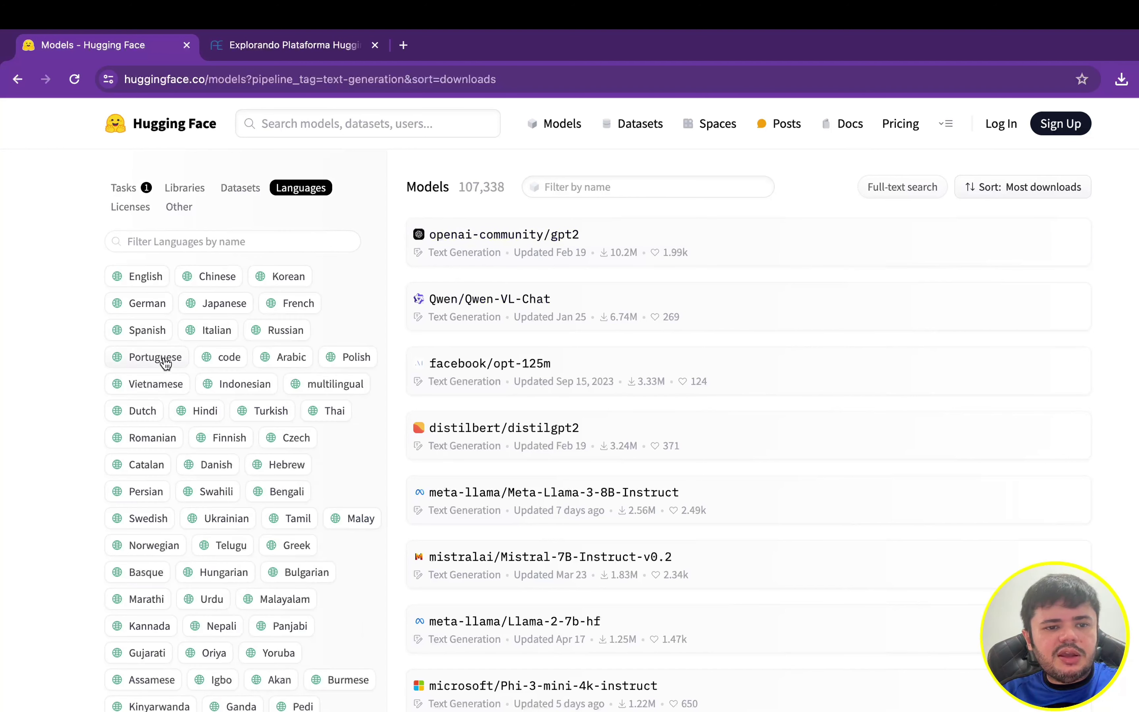
{"action": "left_click", "coordinate": [163, 360]}
{"action": "left_click", "coordinate": [125, 188]}
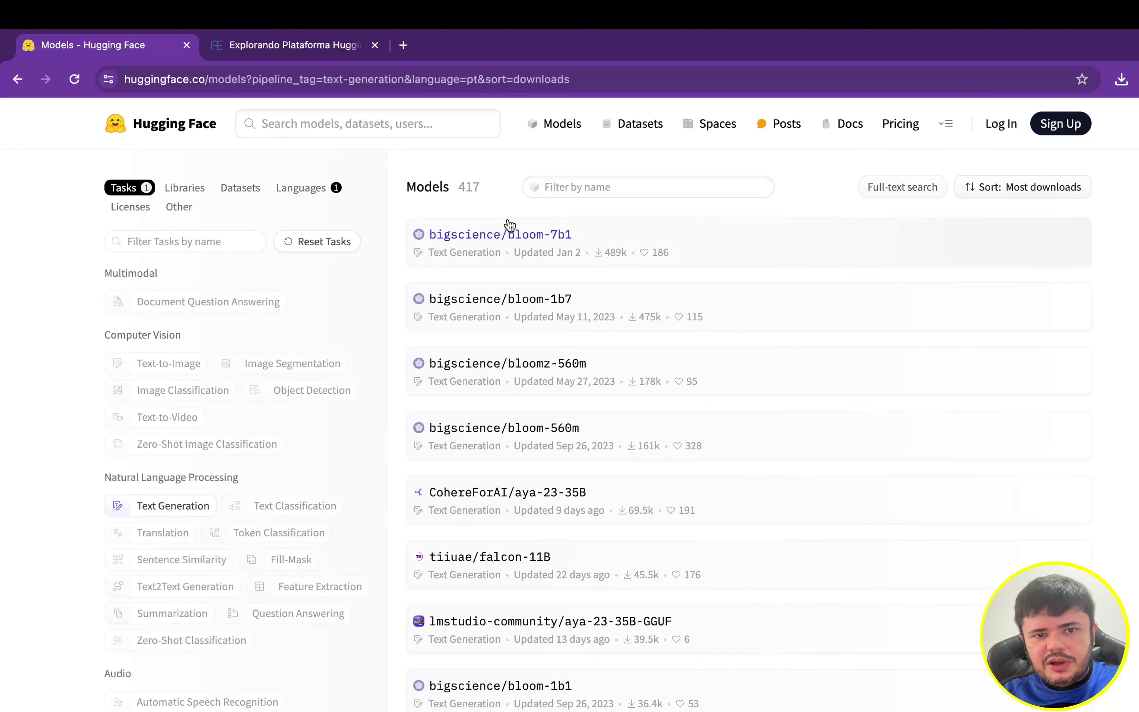
Open bigscience/bloom-7b1 and expand its More Information and Glossary sections
{"action": "left_click", "coordinate": [499, 243]}
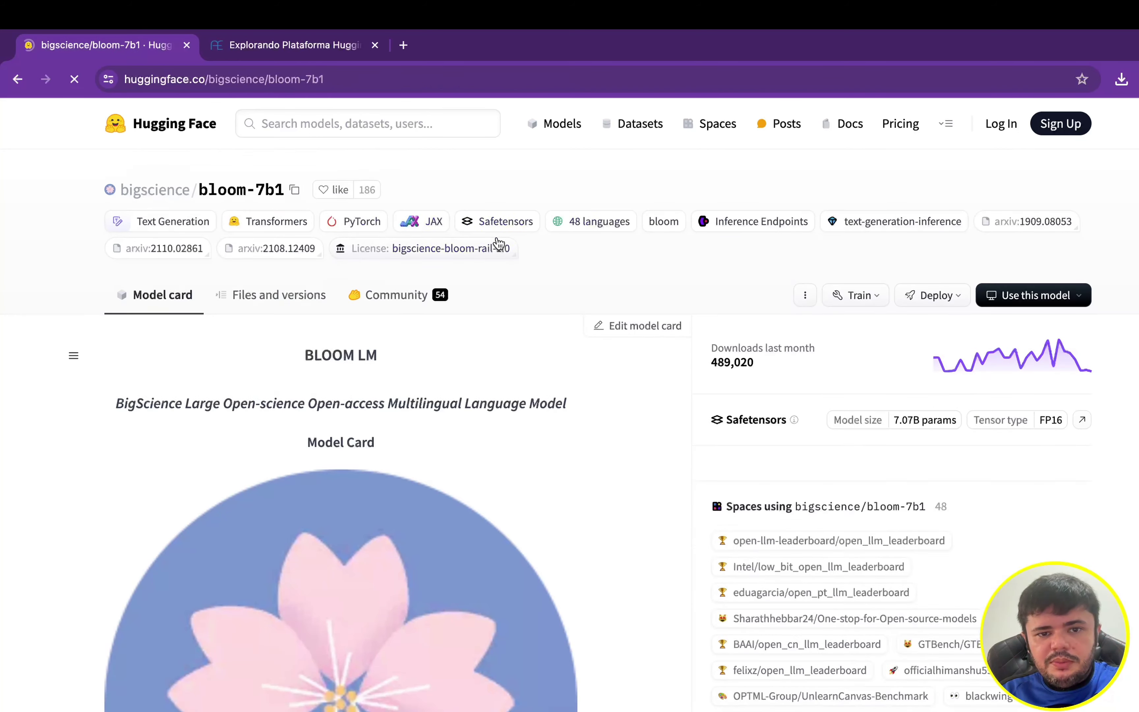
{"action": "scroll", "coordinate": [551, 430], "scroll_direction": "down", "scroll_amount": 8}
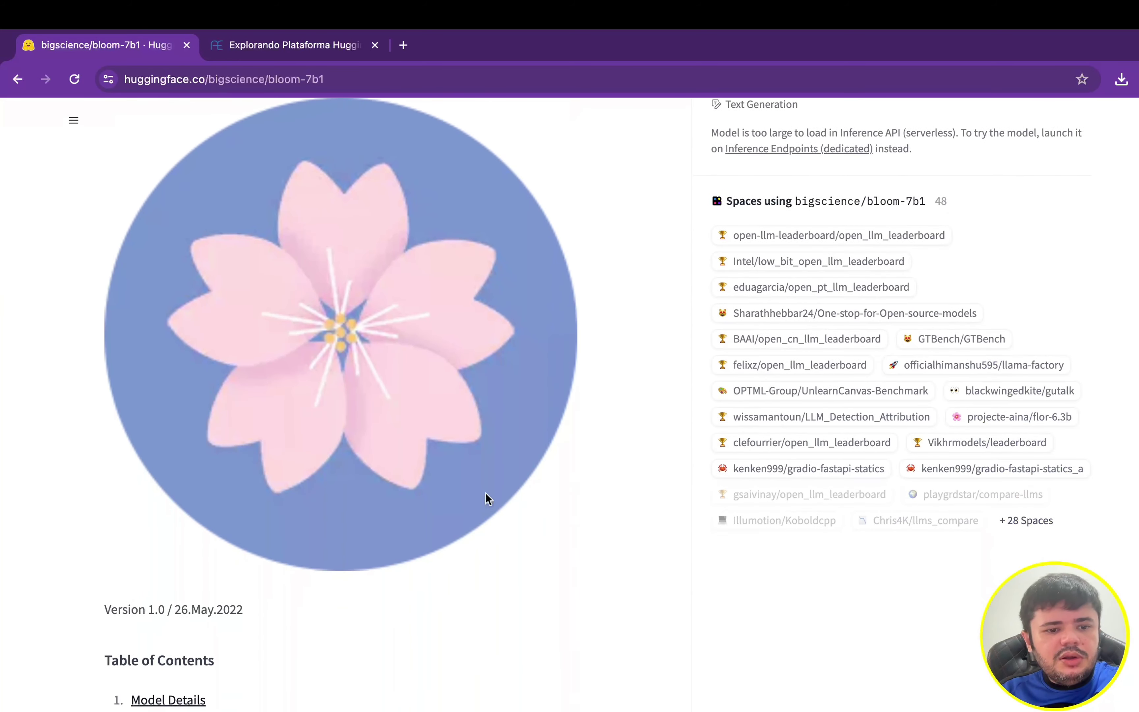
{"action": "scroll", "coordinate": [445, 545], "scroll_direction": "down", "scroll_amount": 11}
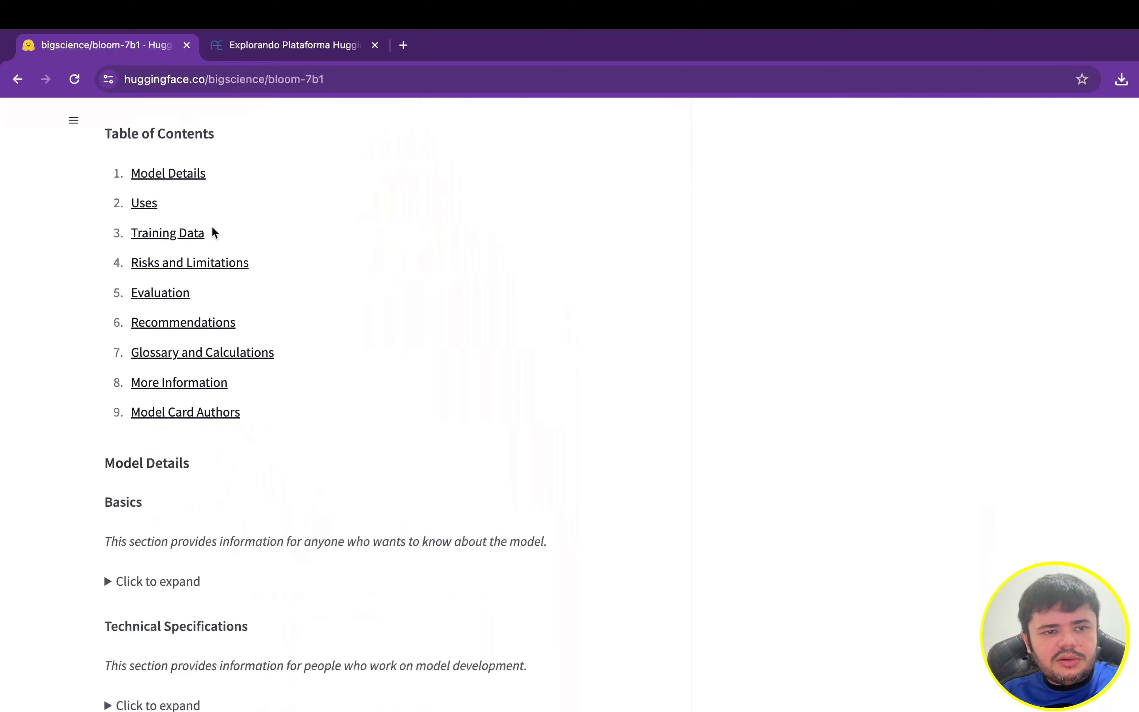
{"action": "scroll", "coordinate": [397, 664], "scroll_direction": "down", "scroll_amount": 20}
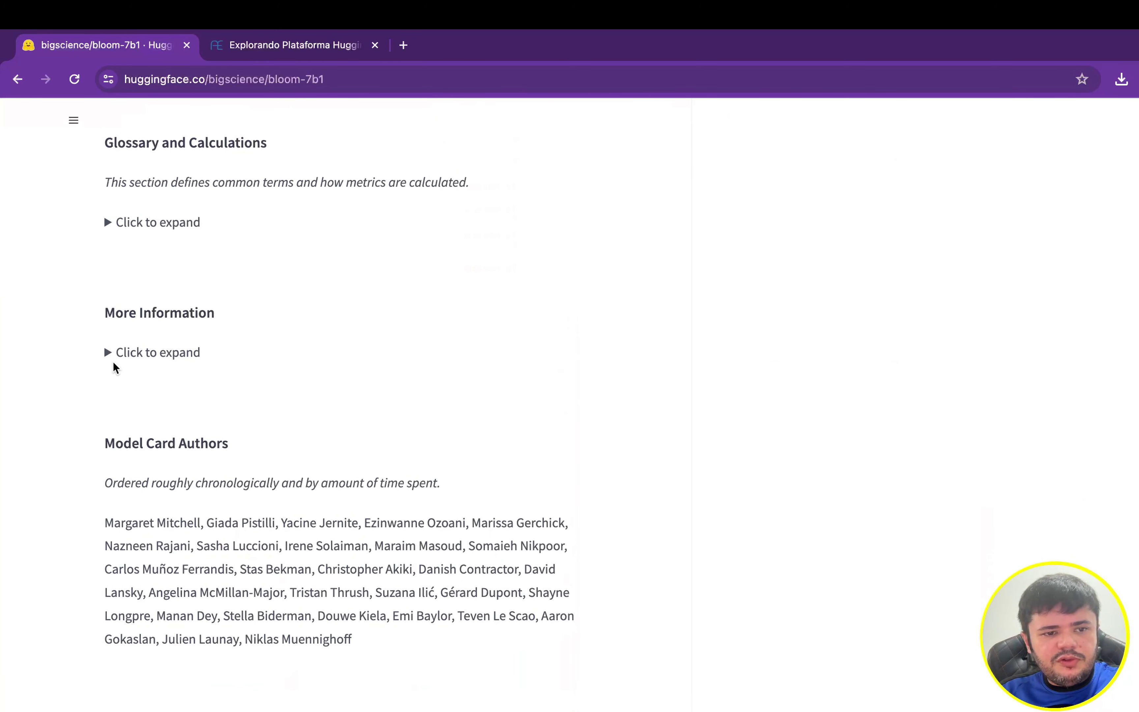
{"action": "left_click", "coordinate": [109, 358]}
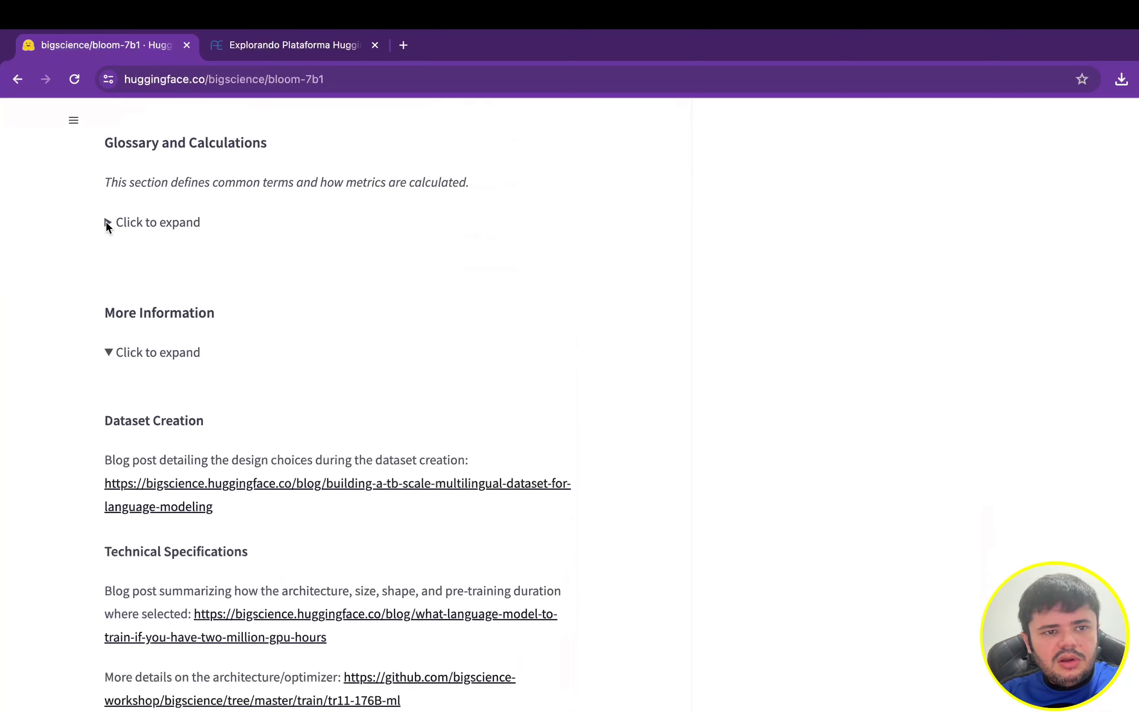
{"action": "left_click", "coordinate": [105, 222]}
Scroll the bloom-7b1 card and select the 489,020 downloads-last-month figure
{"action": "scroll", "coordinate": [194, 283], "scroll_direction": "down", "scroll_amount": 20}
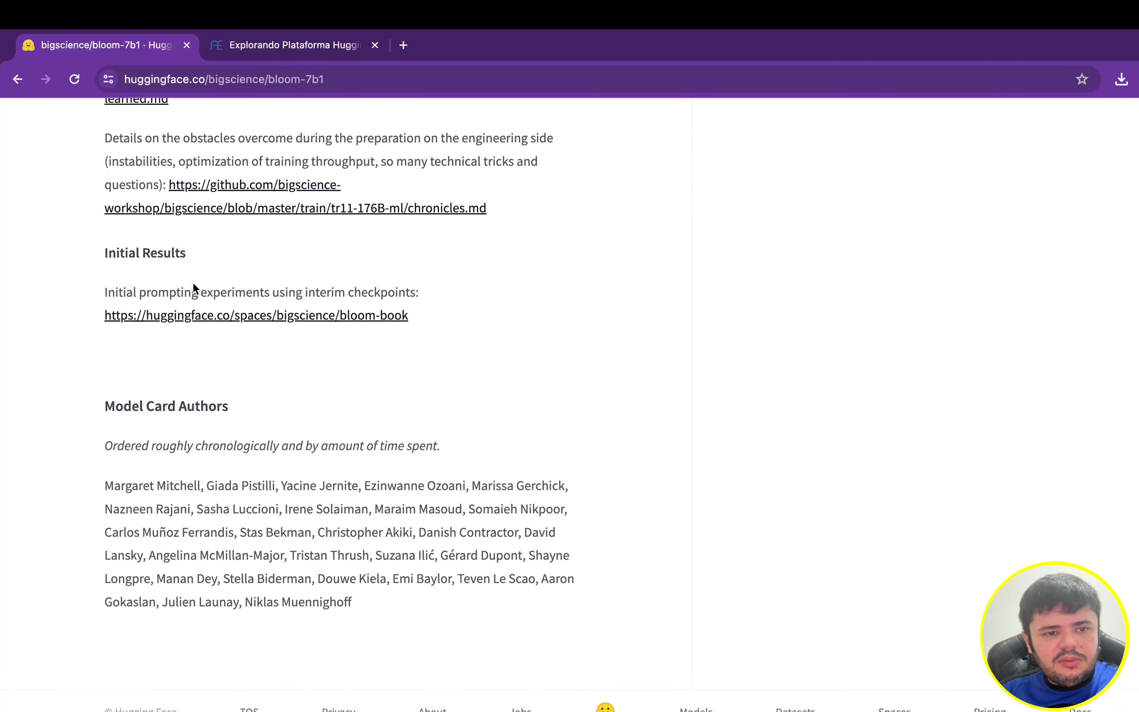
{"action": "scroll", "coordinate": [193, 282], "scroll_direction": "up", "scroll_amount": 20}
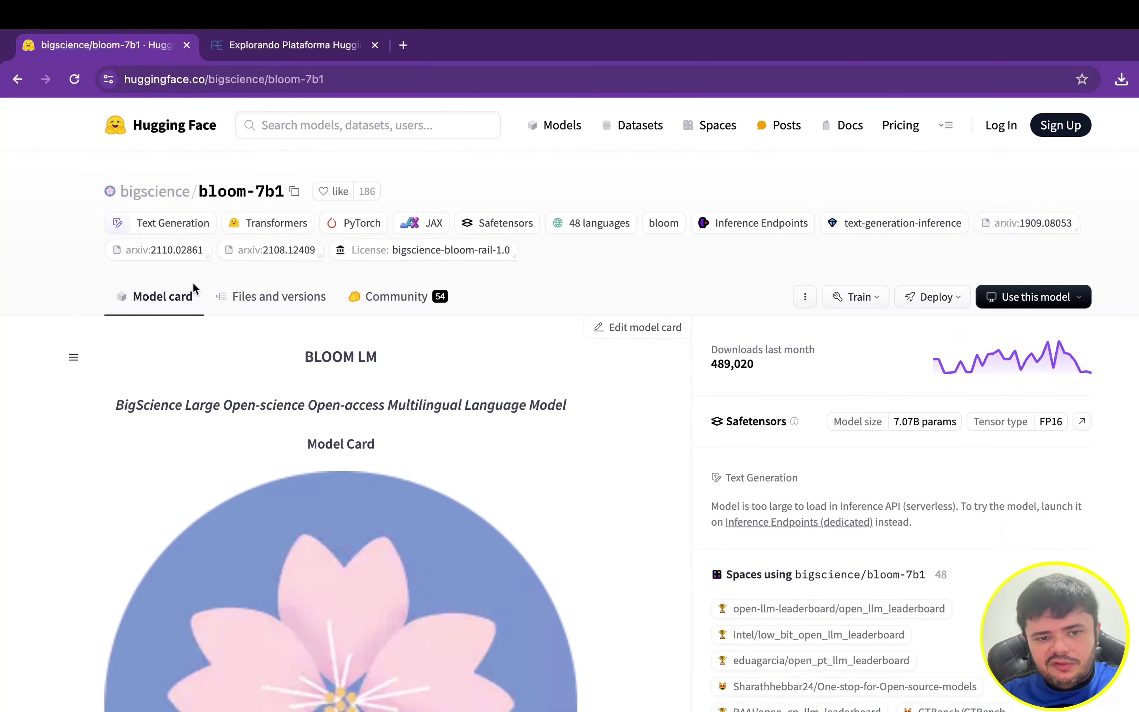
{"action": "scroll", "coordinate": [521, 432], "scroll_direction": "down", "scroll_amount": 3}
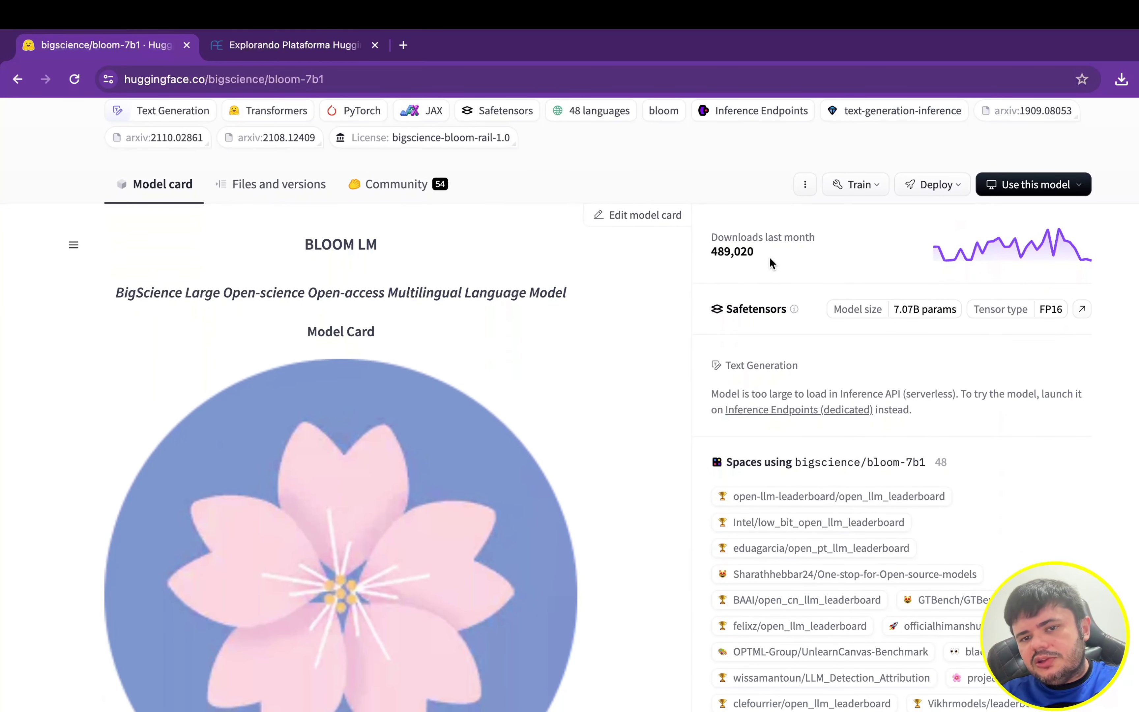
{"action": "left_click_drag", "start_coordinate": [770, 254], "coordinate": [707, 236]}
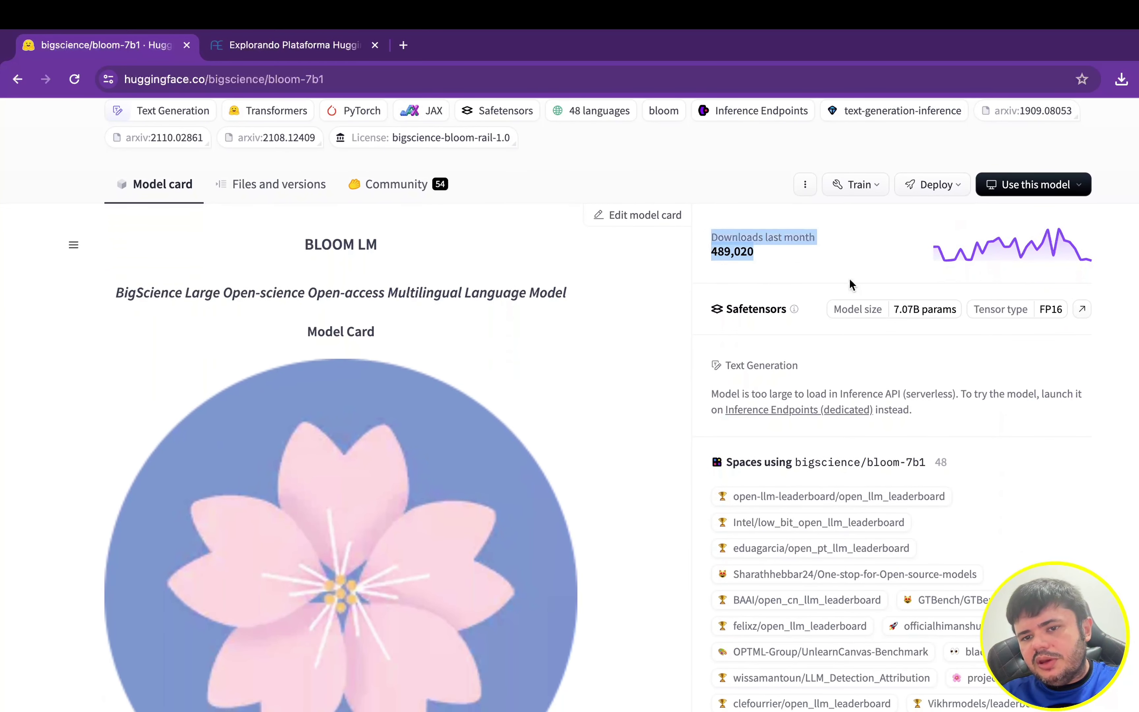
{"action": "scroll", "coordinate": [850, 280], "scroll_direction": "down", "scroll_amount": 1}
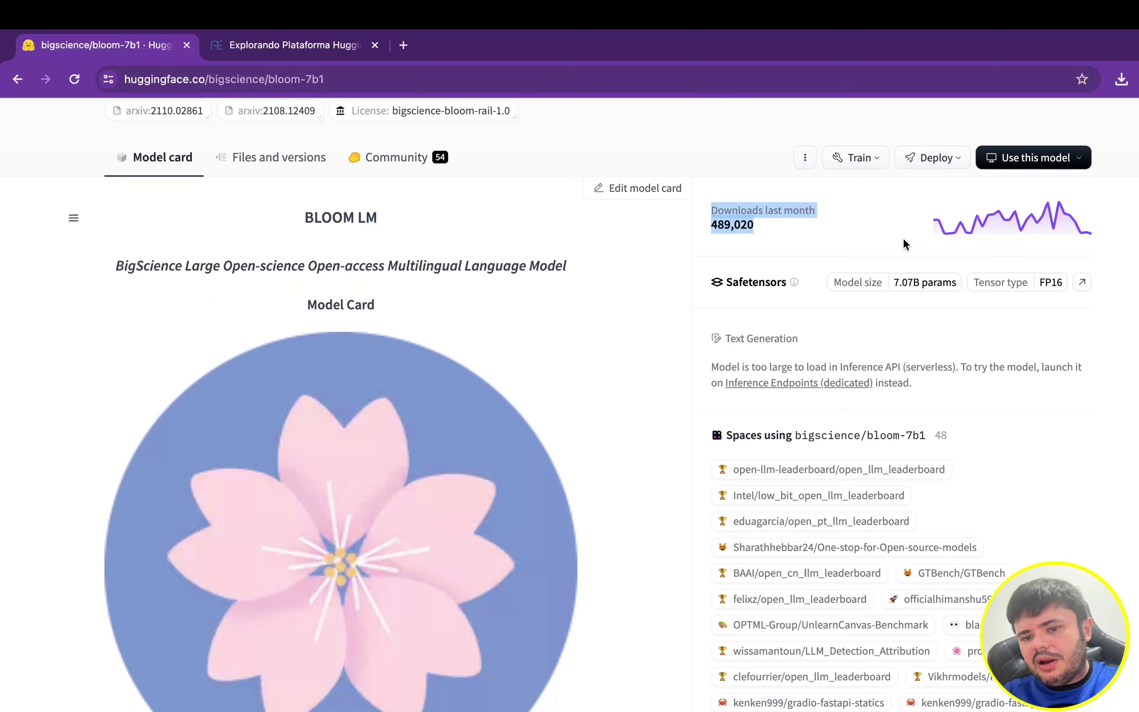
{"action": "scroll", "coordinate": [906, 244], "scroll_direction": "down", "scroll_amount": 10}
{"action": "scroll", "coordinate": [906, 244], "scroll_direction": "up", "scroll_amount": 7}
{"action": "scroll", "coordinate": [906, 244], "scroll_direction": "down", "scroll_amount": 1}
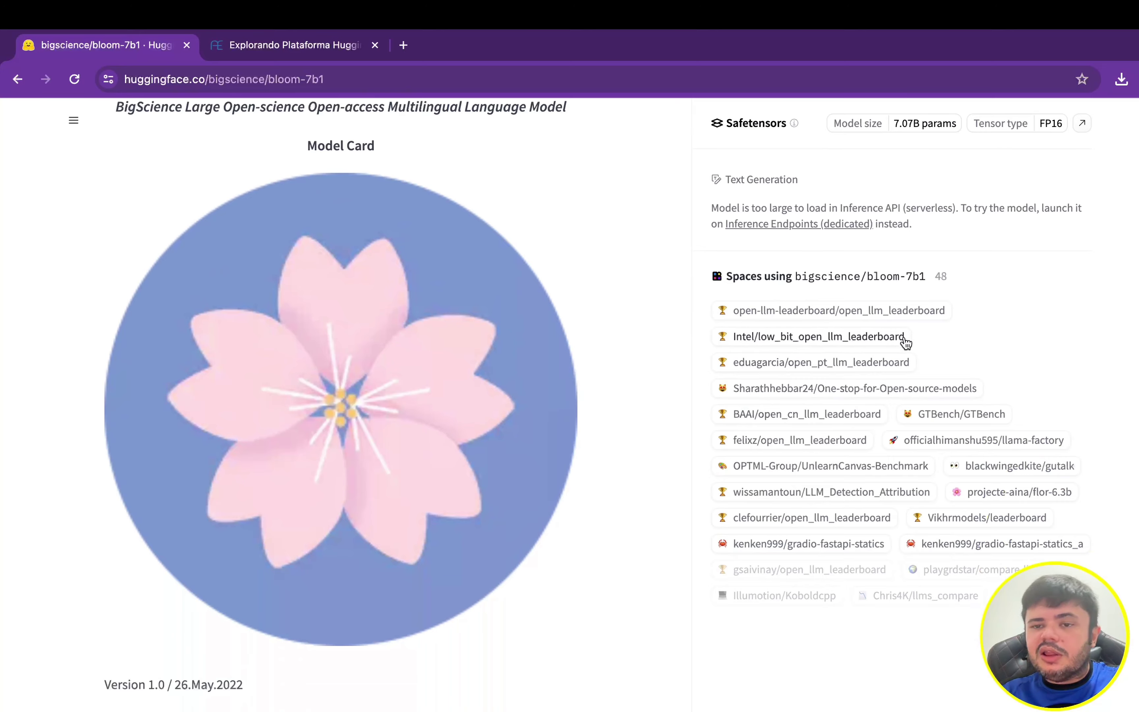
{"action": "scroll", "coordinate": [904, 337], "scroll_direction": "up", "scroll_amount": 7}
{"action": "scroll", "coordinate": [904, 336], "scroll_direction": "down", "scroll_amount": 1}
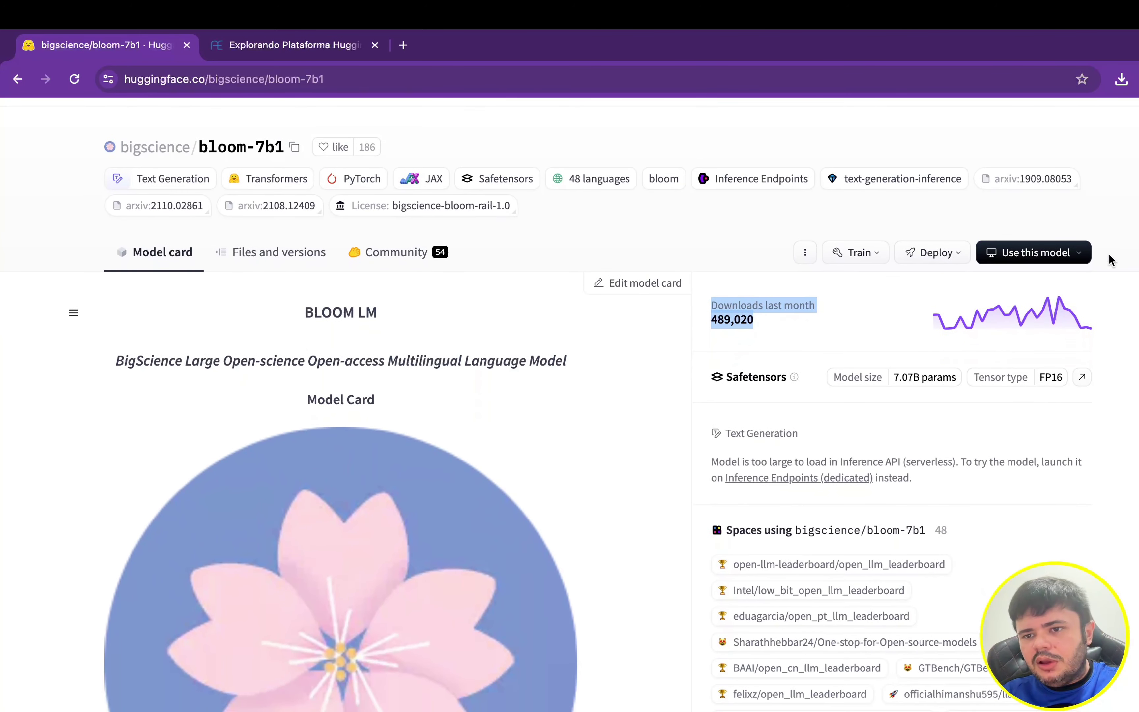
Show bloom-7b1's Transformers usage code, select the pipeline import text, then close it
{"action": "left_click", "coordinate": [1078, 252]}
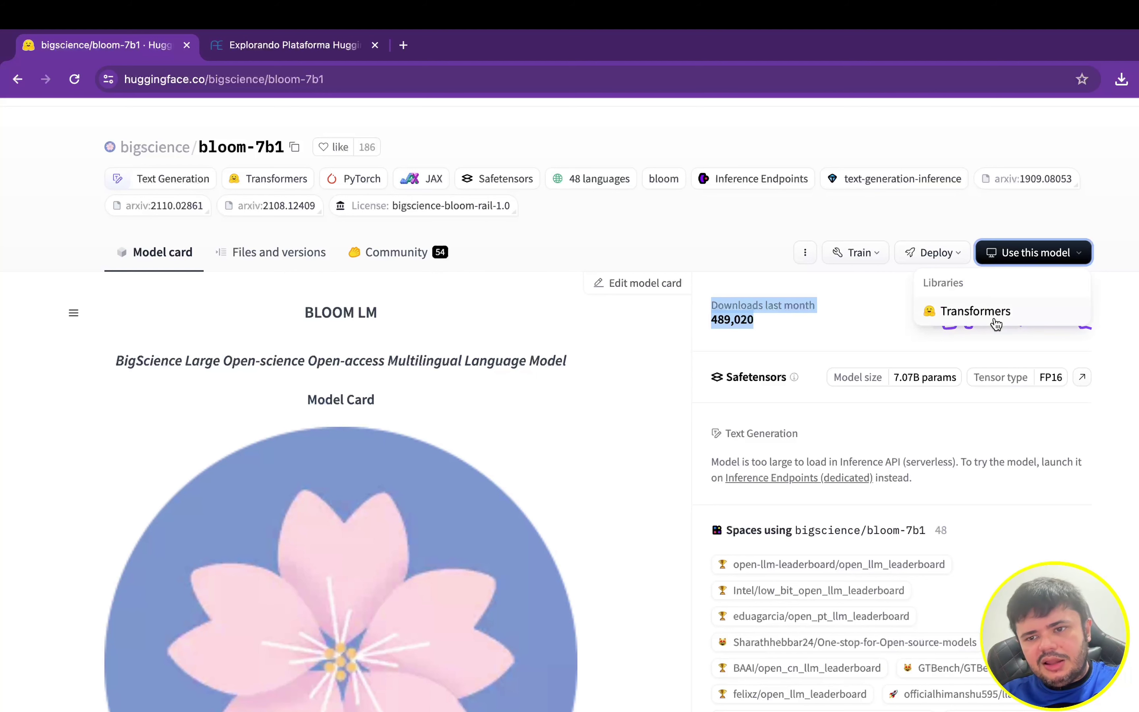
{"action": "left_click", "coordinate": [964, 316]}
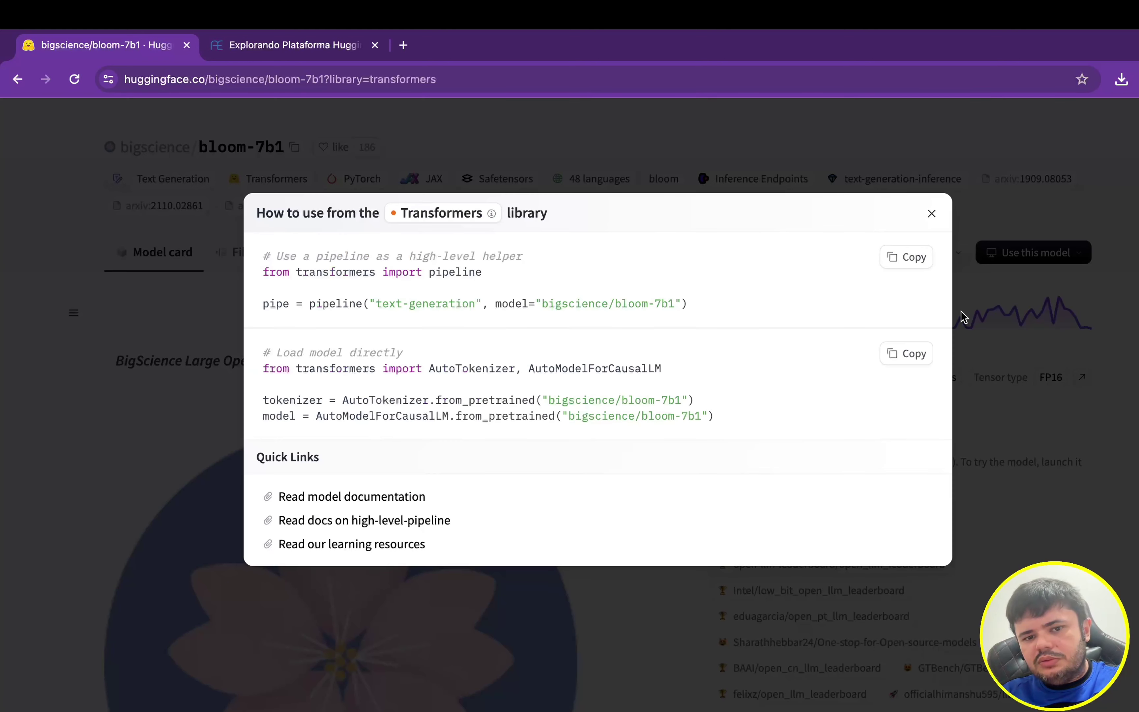
{"action": "double_click", "coordinate": [324, 273]}
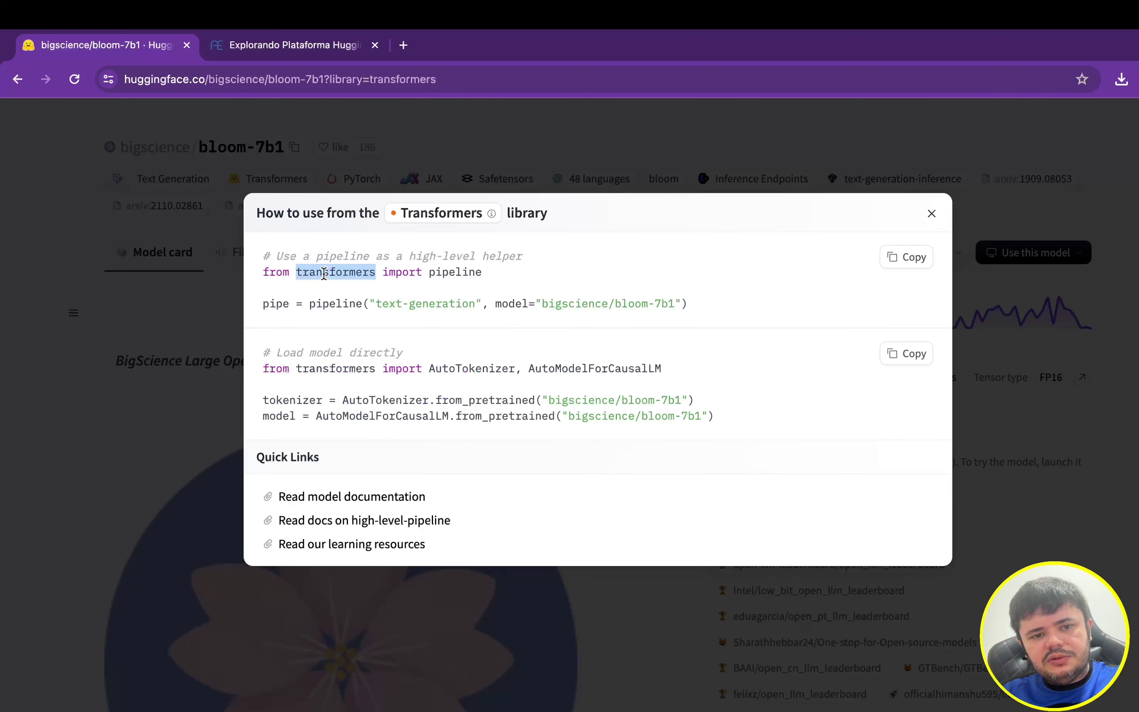
{"action": "triple_click", "coordinate": [324, 273]}
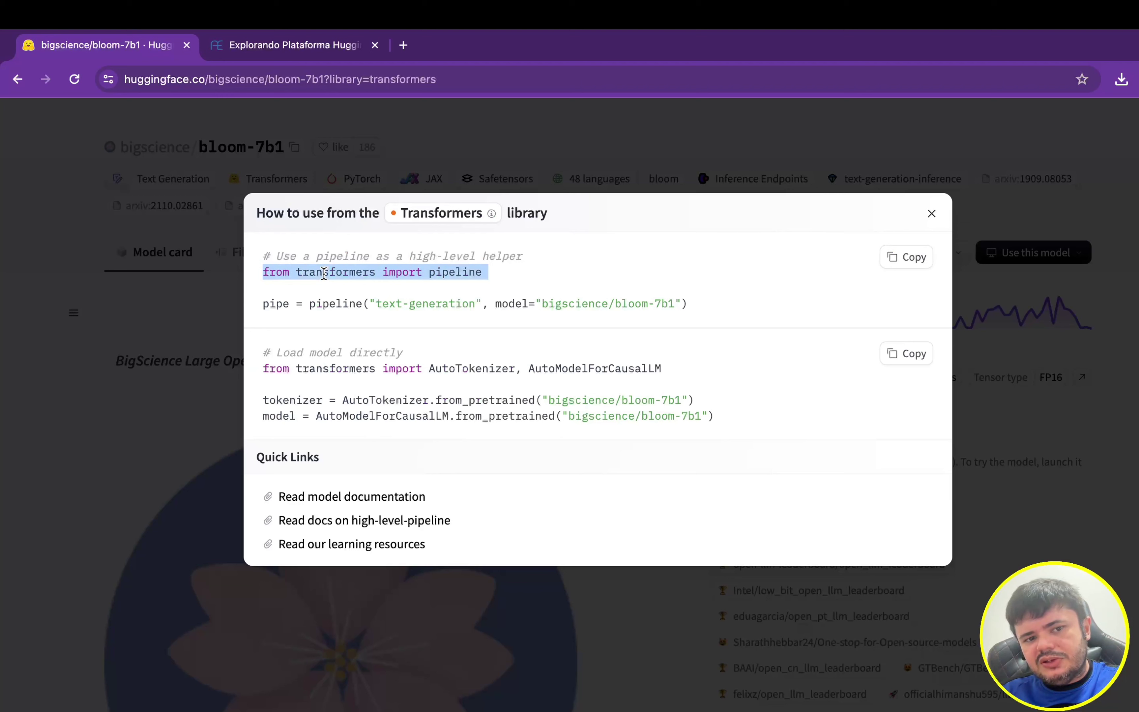
{"action": "double_click", "coordinate": [324, 273]}
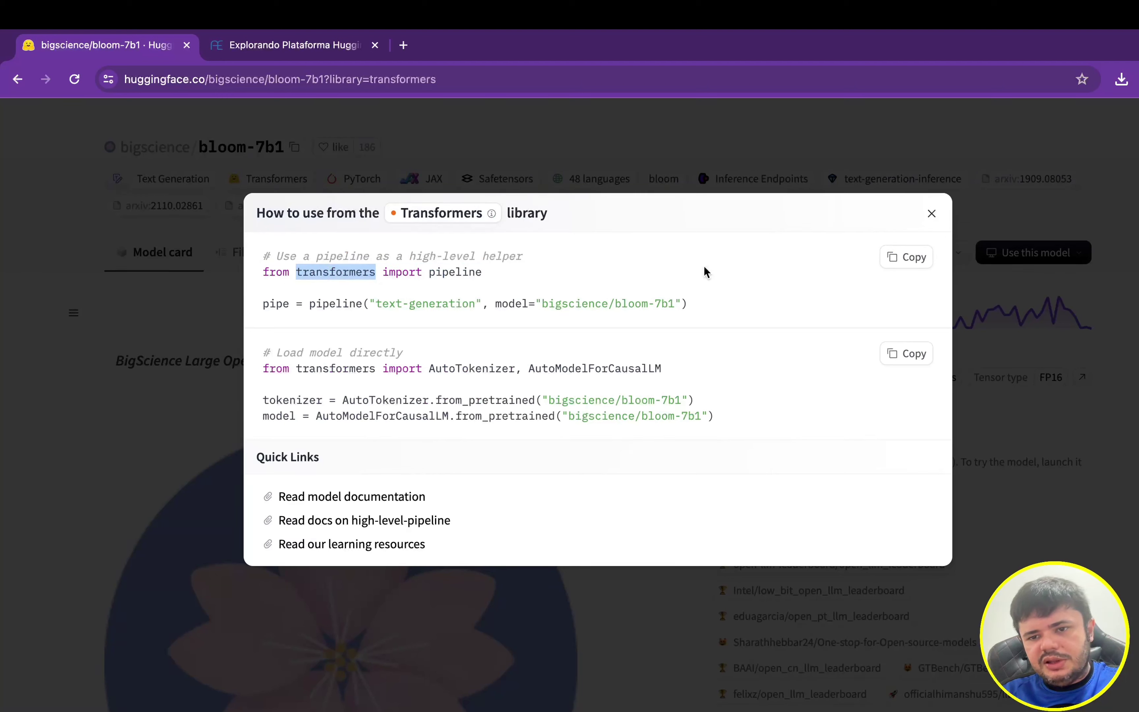
{"action": "left_click", "coordinate": [932, 213]}
Review the Deploy options (Inference Endpoints, SageMaker, Azure ML, Google Cloud) and dismiss them
{"action": "left_click", "coordinate": [963, 264]}
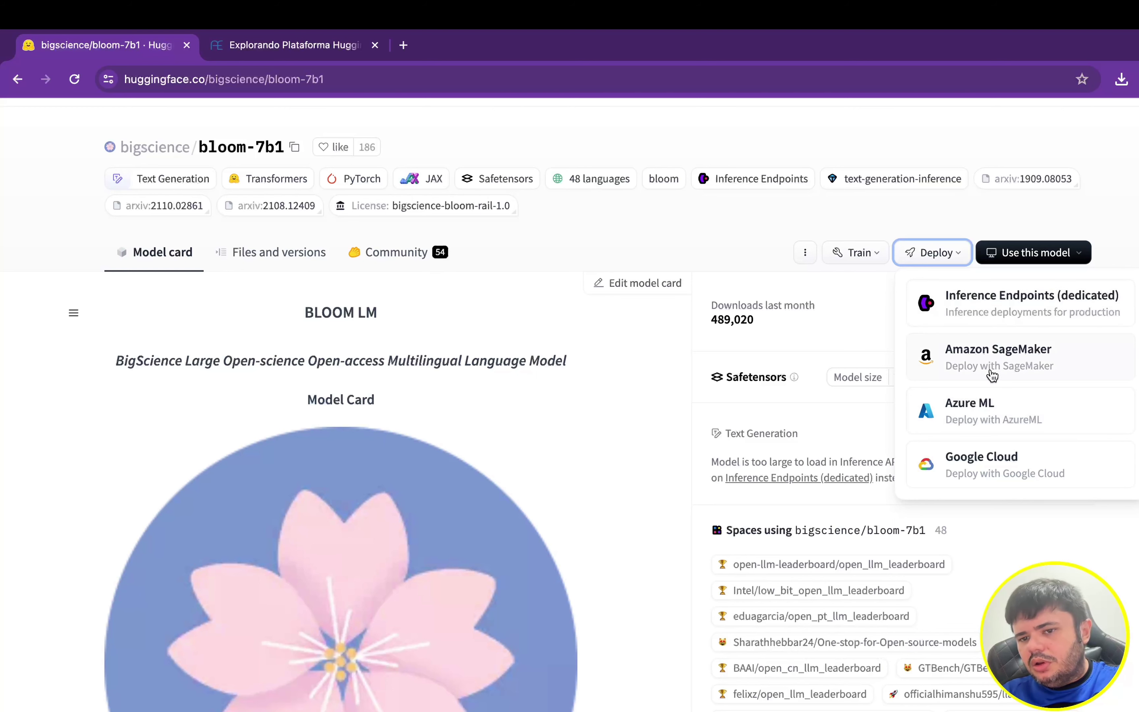
{"action": "scroll", "coordinate": [992, 376], "scroll_direction": "down", "scroll_amount": 2}
{"action": "scroll", "coordinate": [989, 374], "scroll_direction": "up", "scroll_amount": 3}
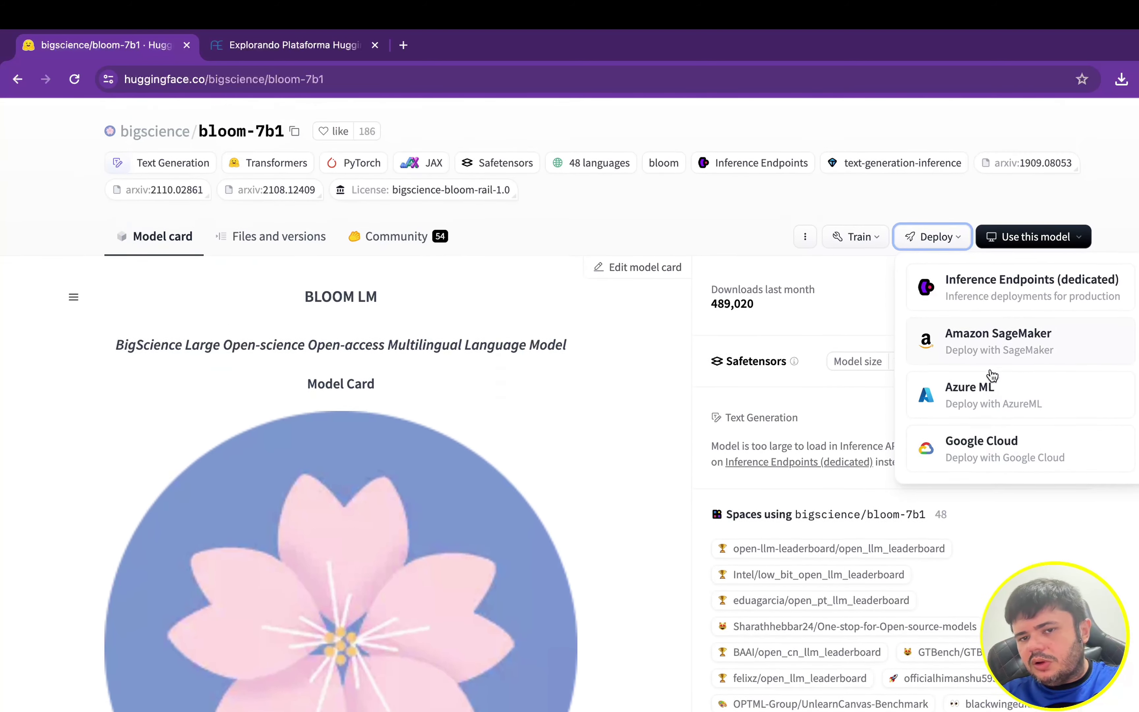
{"action": "left_click", "coordinate": [719, 266]}
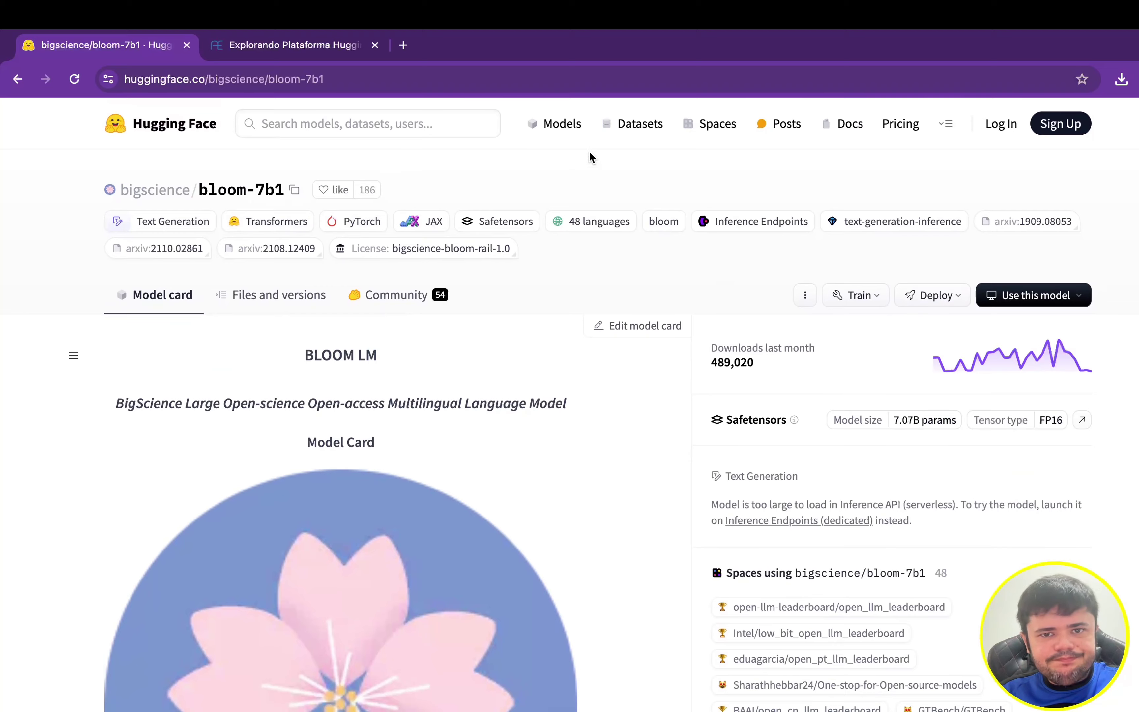
Open the full Models listing and browse through it
{"action": "left_click", "coordinate": [578, 124]}
{"action": "scroll", "coordinate": [236, 403], "scroll_direction": "down", "scroll_amount": 7}
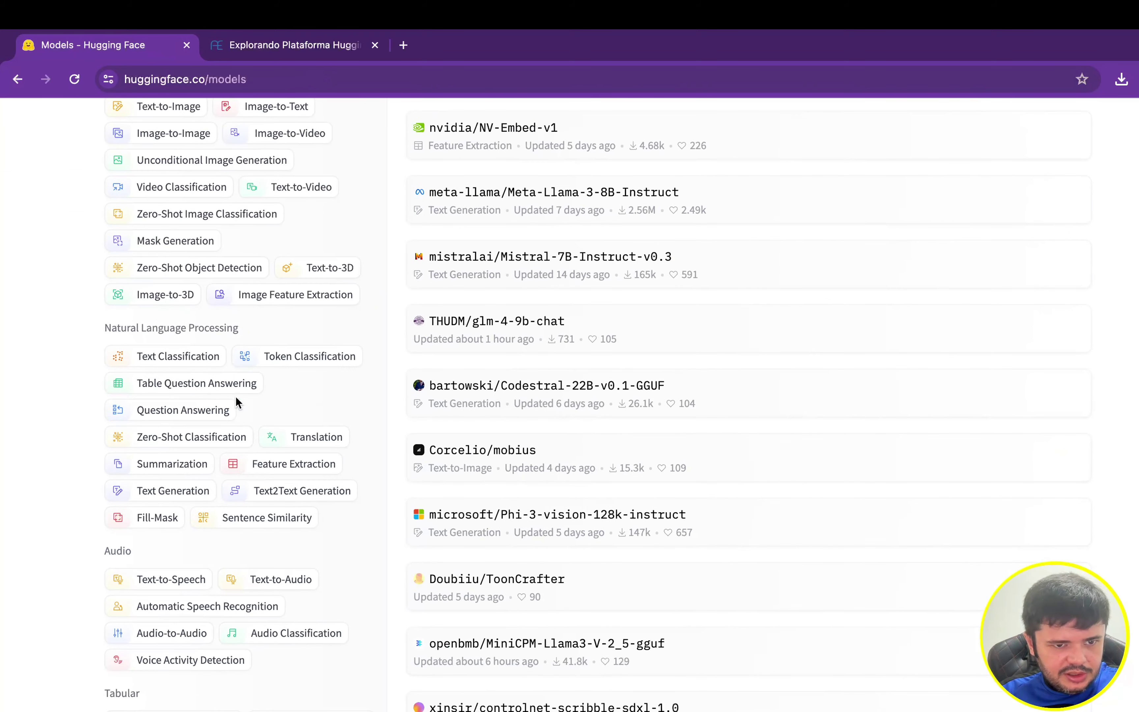
{"action": "scroll", "coordinate": [236, 398], "scroll_direction": "down", "scroll_amount": 3}
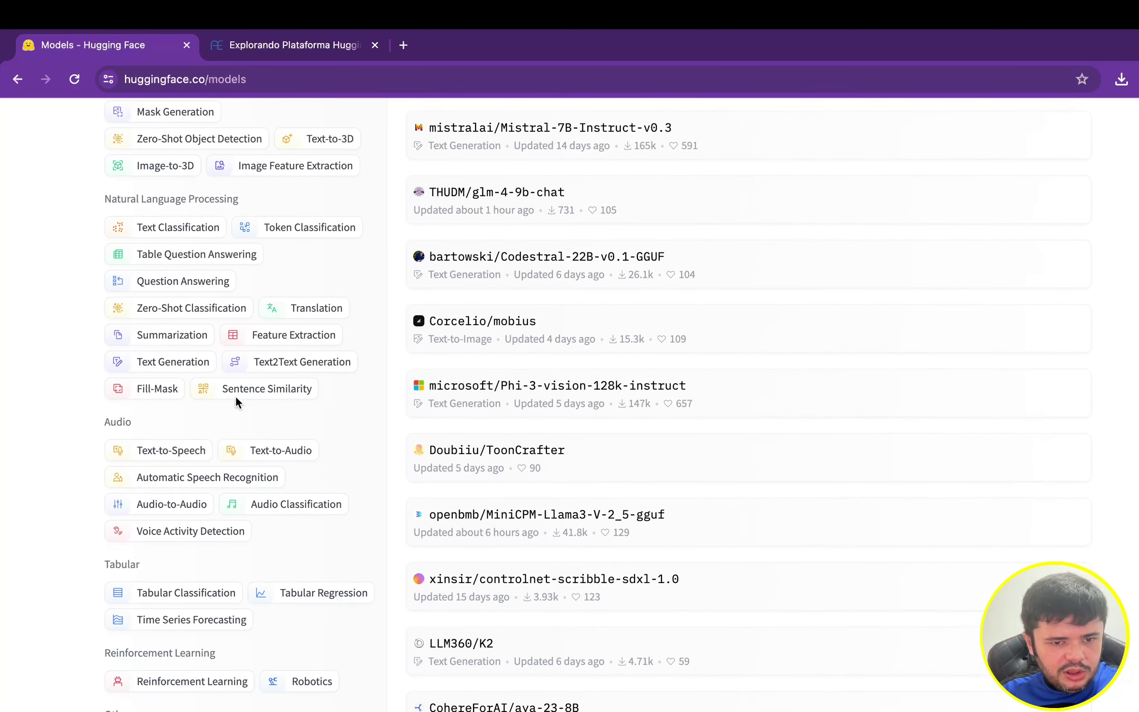
{"action": "scroll", "coordinate": [235, 397], "scroll_direction": "down", "scroll_amount": 4}
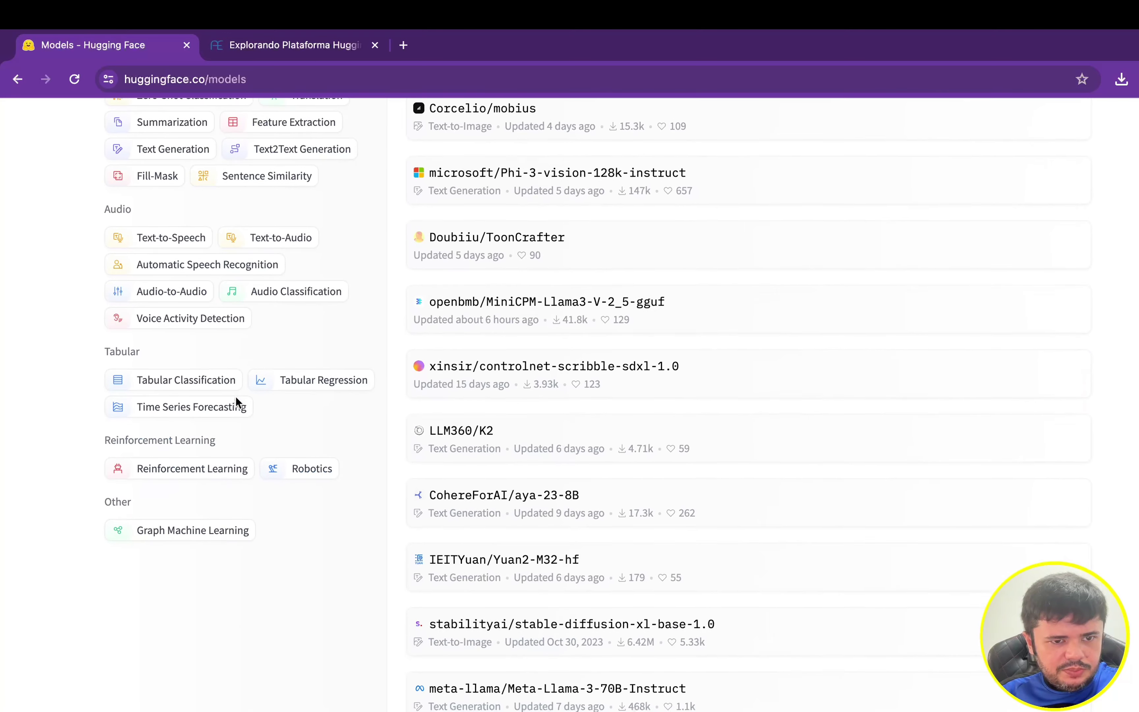
{"action": "scroll", "coordinate": [238, 402], "scroll_direction": "up", "scroll_amount": 6}
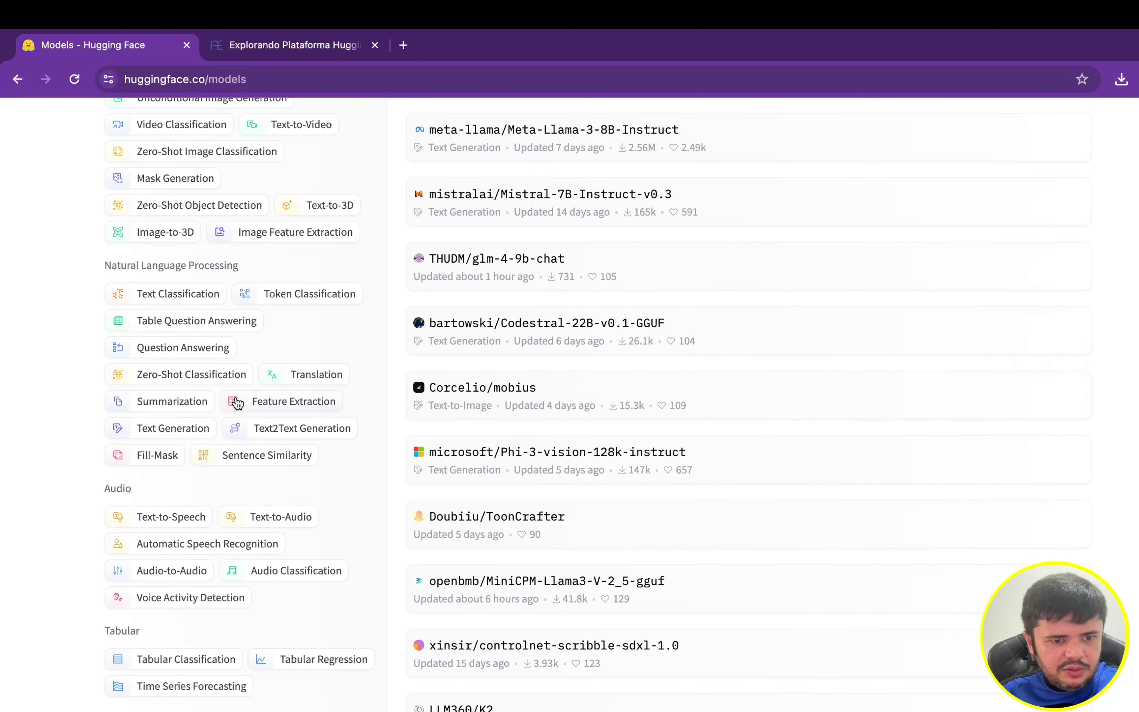
{"action": "scroll", "coordinate": [237, 403], "scroll_direction": "up", "scroll_amount": 3}
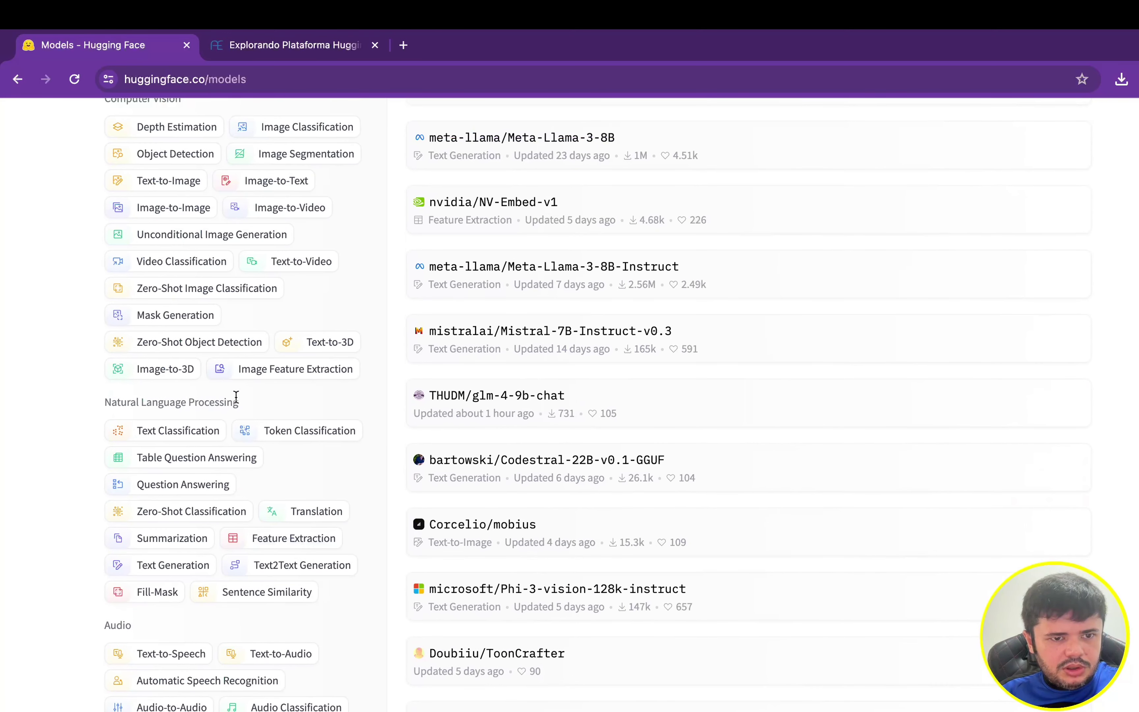
{"action": "scroll", "coordinate": [236, 397], "scroll_direction": "up", "scroll_amount": 5}
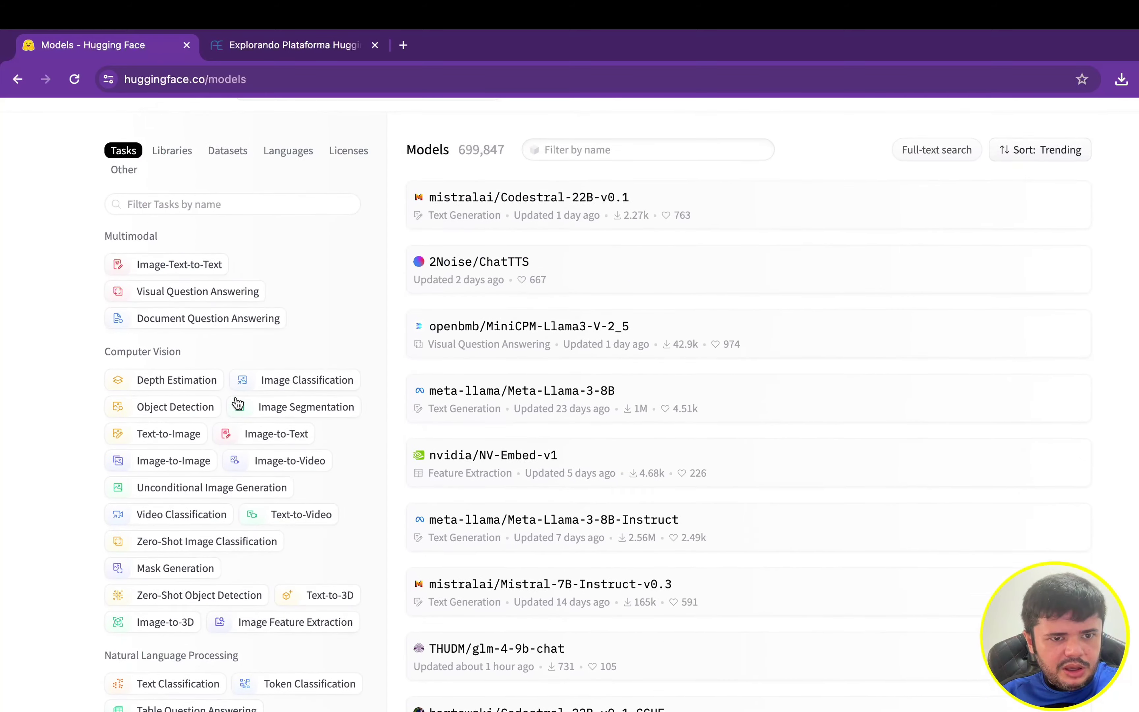
{"action": "scroll", "coordinate": [235, 397], "scroll_direction": "down", "scroll_amount": 10}
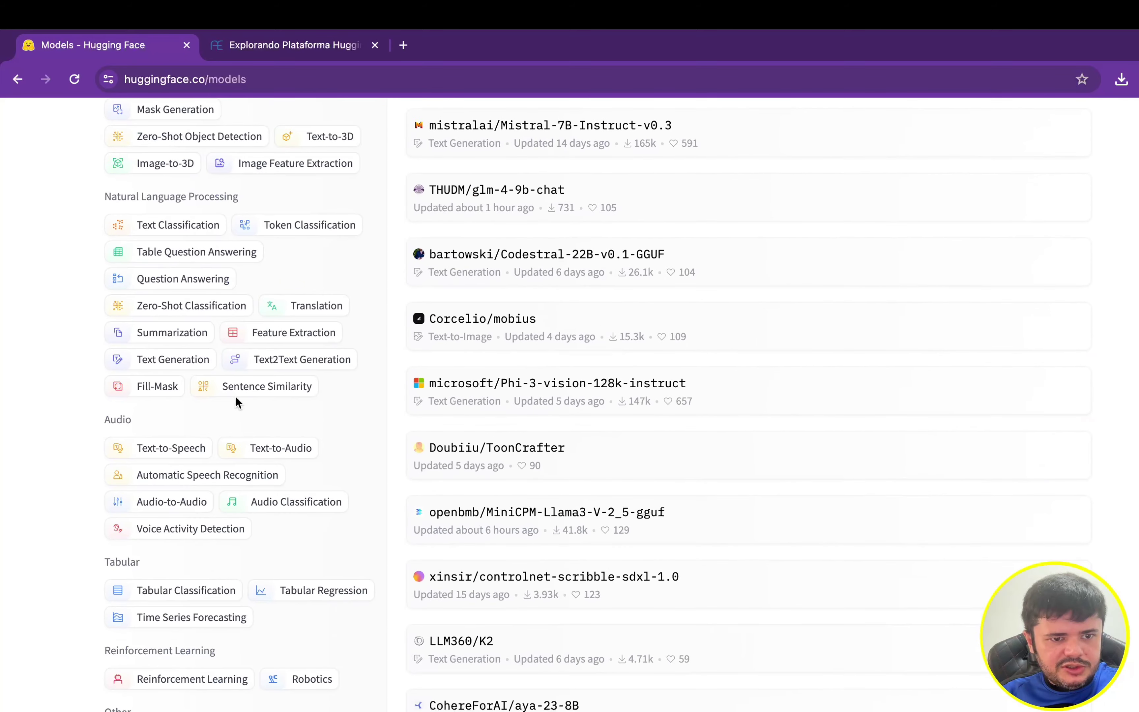
Filter the models to the Fill-Mask task and show the Languages filter choices
{"action": "left_click", "coordinate": [159, 387]}
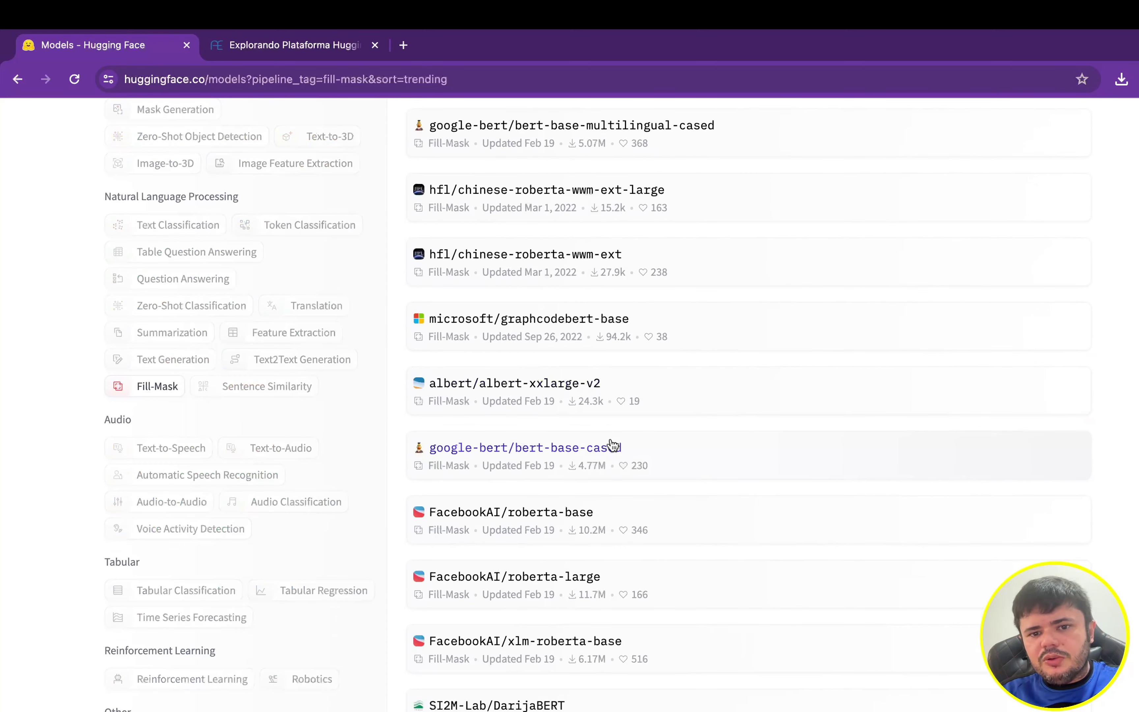
{"action": "scroll", "coordinate": [612, 445], "scroll_direction": "up", "scroll_amount": 10}
{"action": "scroll", "coordinate": [610, 445], "scroll_direction": "down", "scroll_amount": 1}
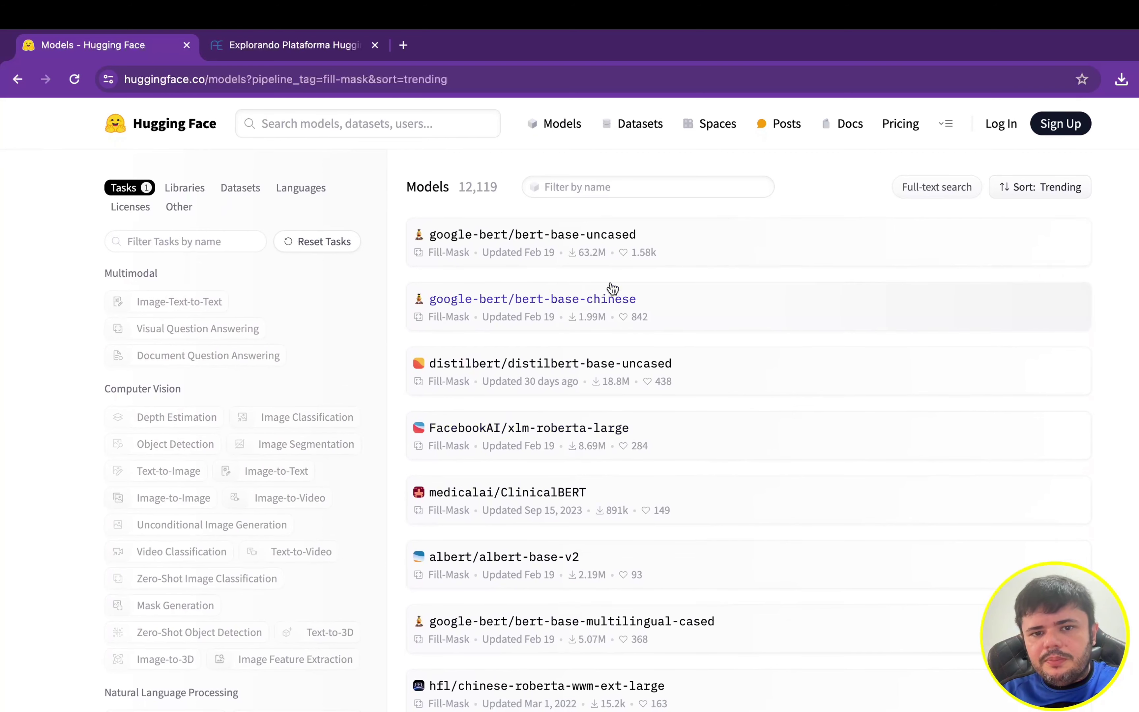
{"action": "left_click", "coordinate": [290, 196]}
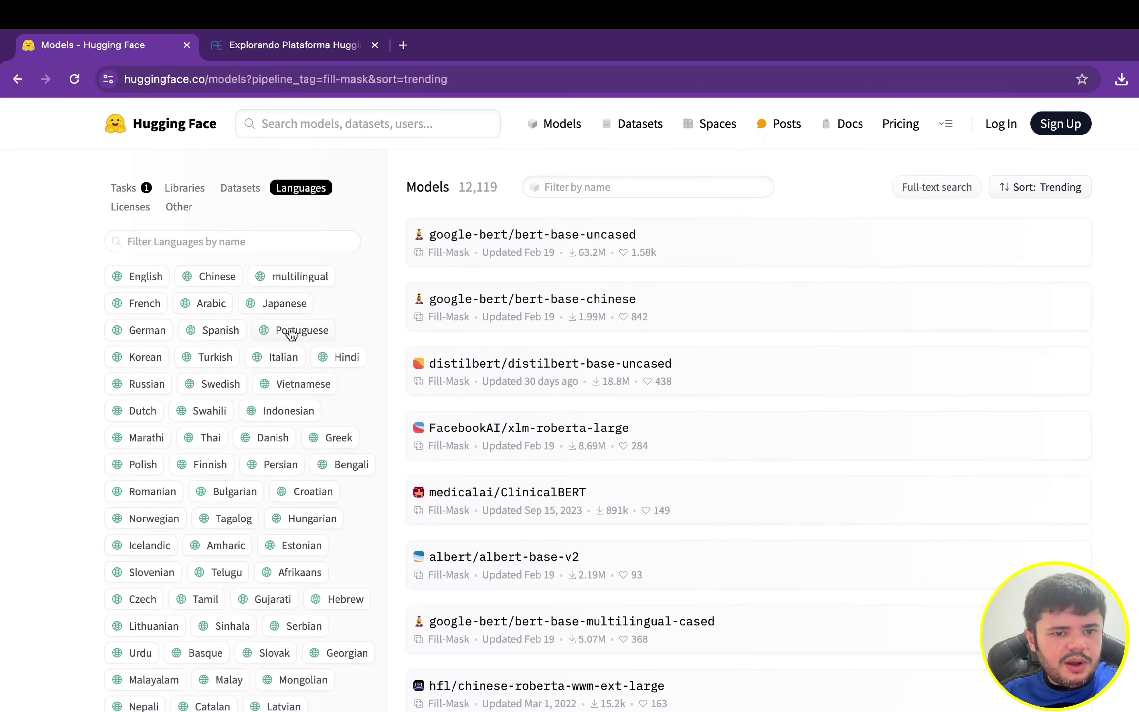
Restrict the Fill-Mask models to Portuguese, then return the sidebar to the task filters
{"action": "left_click", "coordinate": [292, 333]}
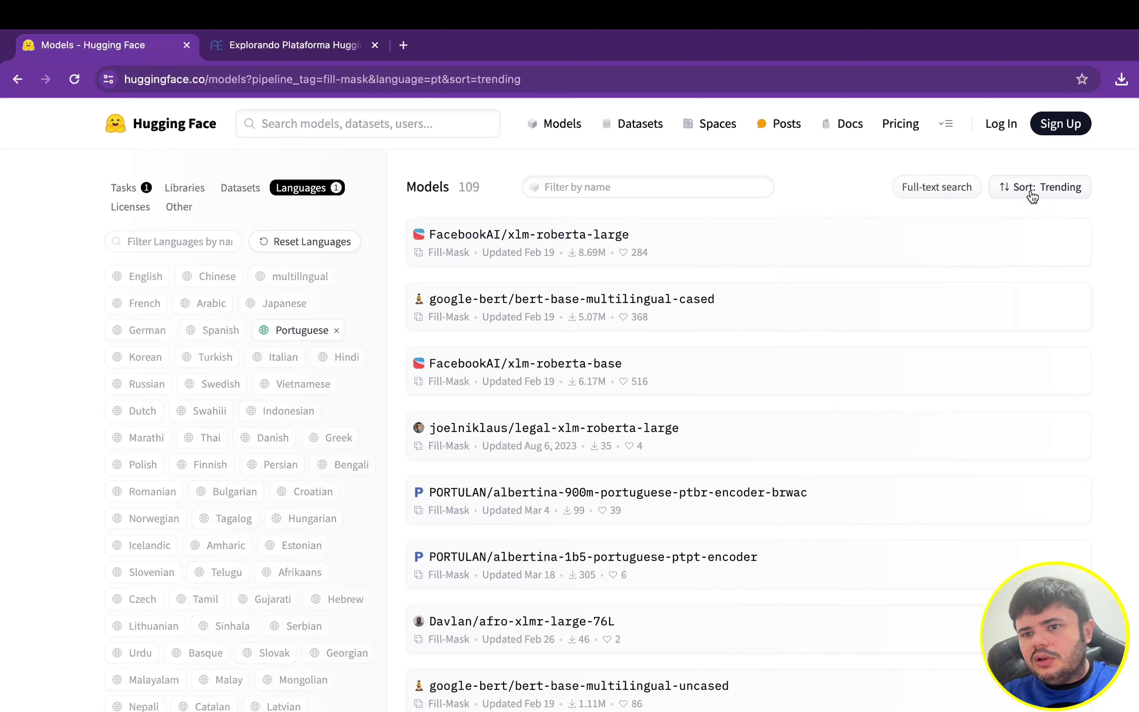
{"action": "left_click", "coordinate": [125, 188]}
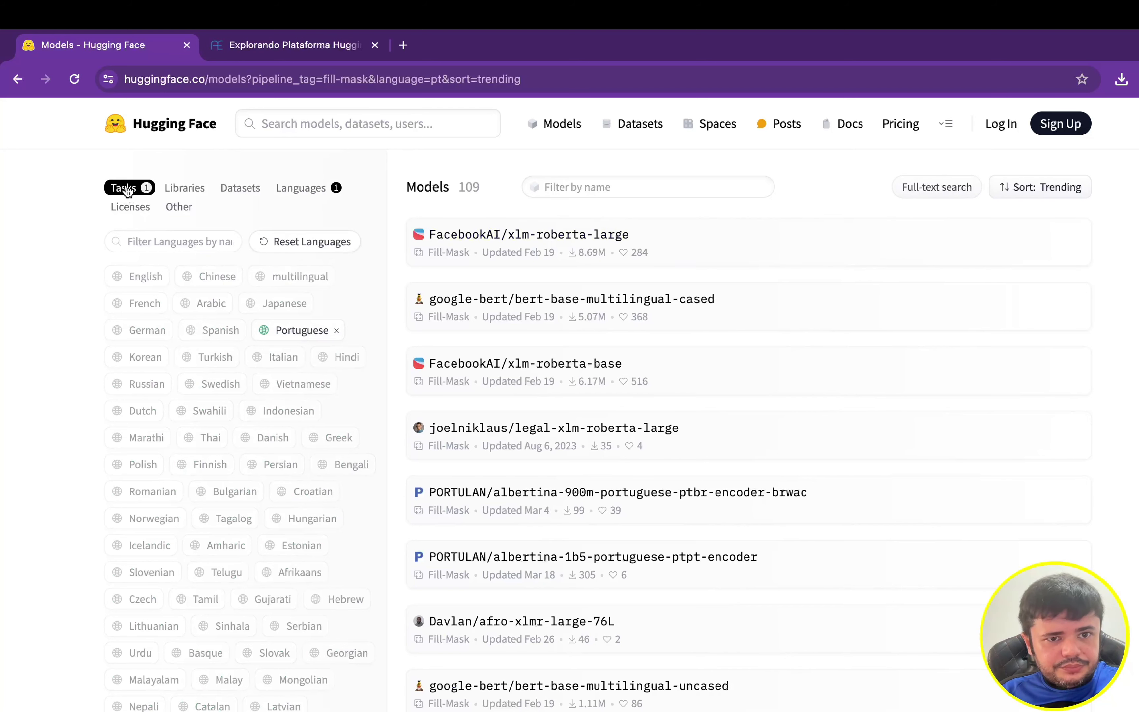
{"action": "scroll", "coordinate": [259, 514], "scroll_direction": "down", "scroll_amount": 4}
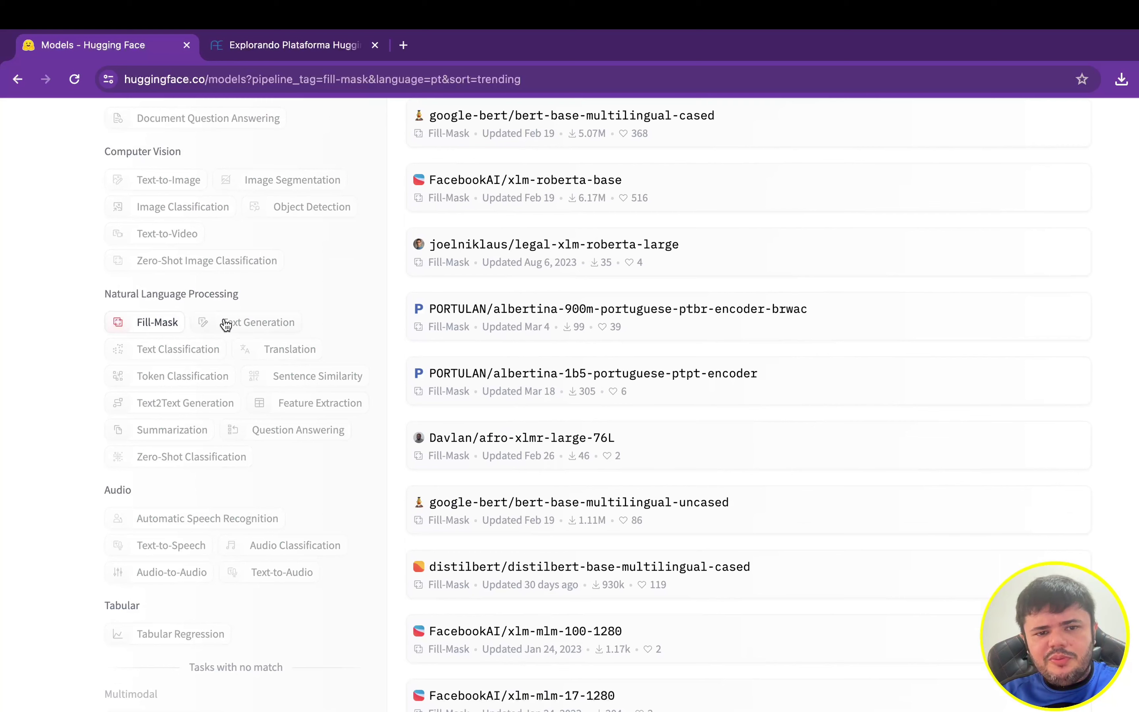
{"action": "scroll", "coordinate": [302, 323], "scroll_direction": "up", "scroll_amount": 2}
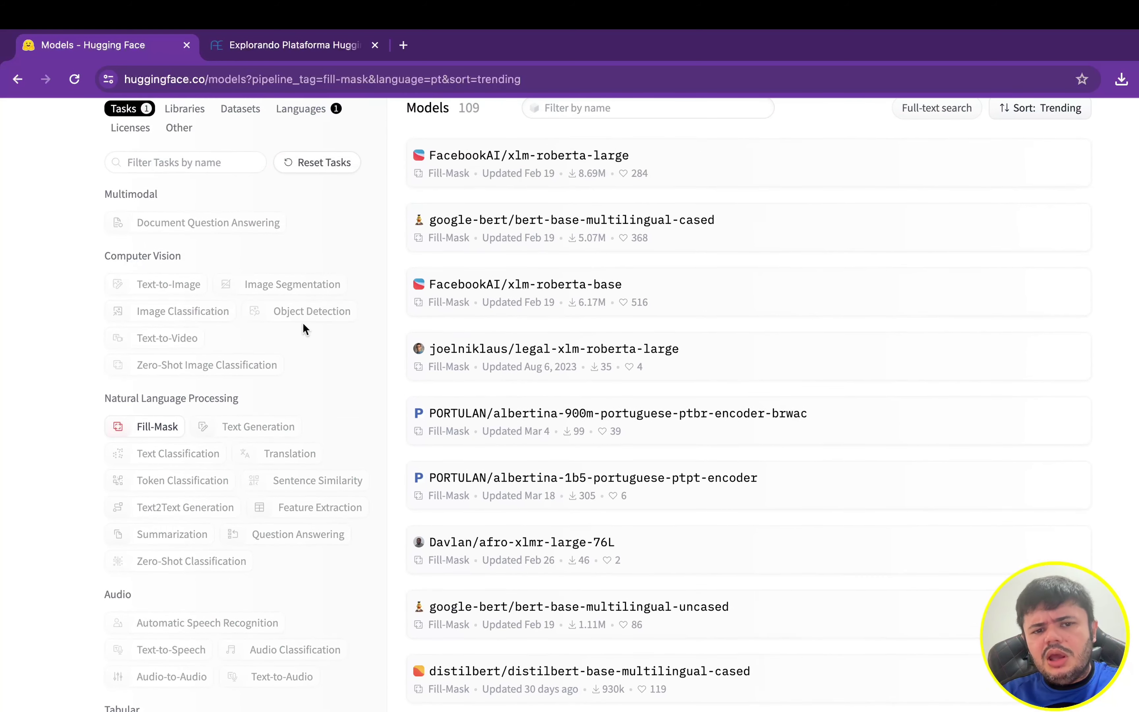
{"action": "scroll", "coordinate": [303, 328], "scroll_direction": "up", "scroll_amount": 2}
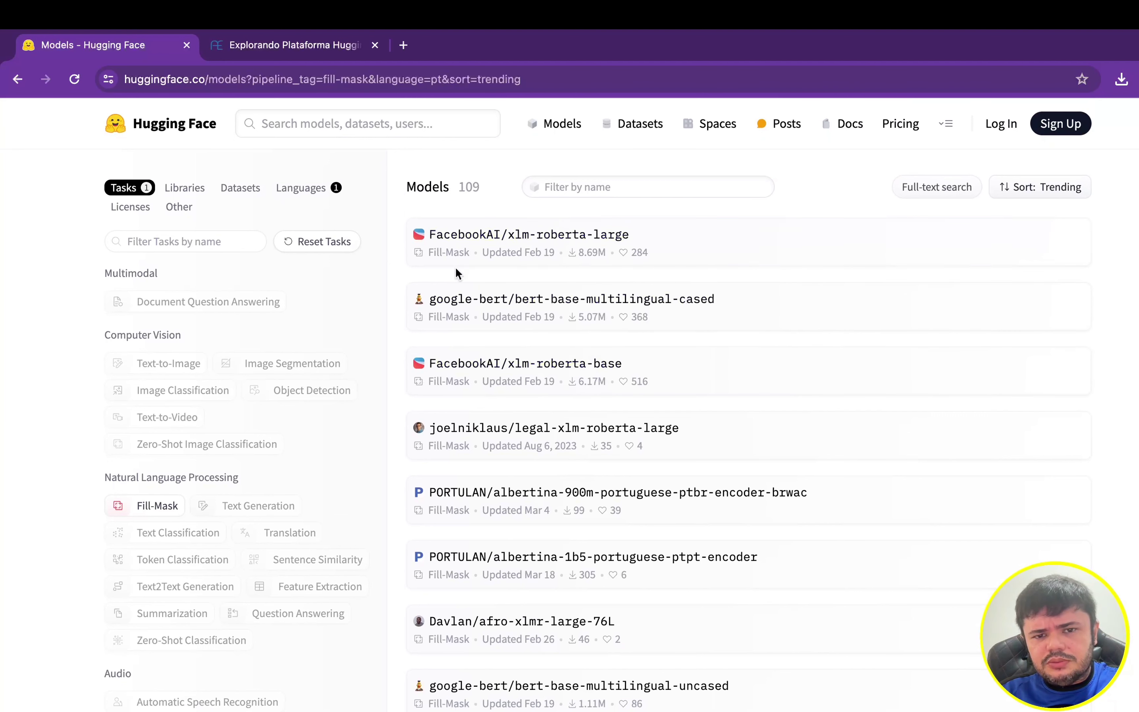
Open the FacebookAI/xlm-roberta-large page and highlight its 8,687,760 monthly downloads
{"action": "left_click", "coordinate": [513, 234]}
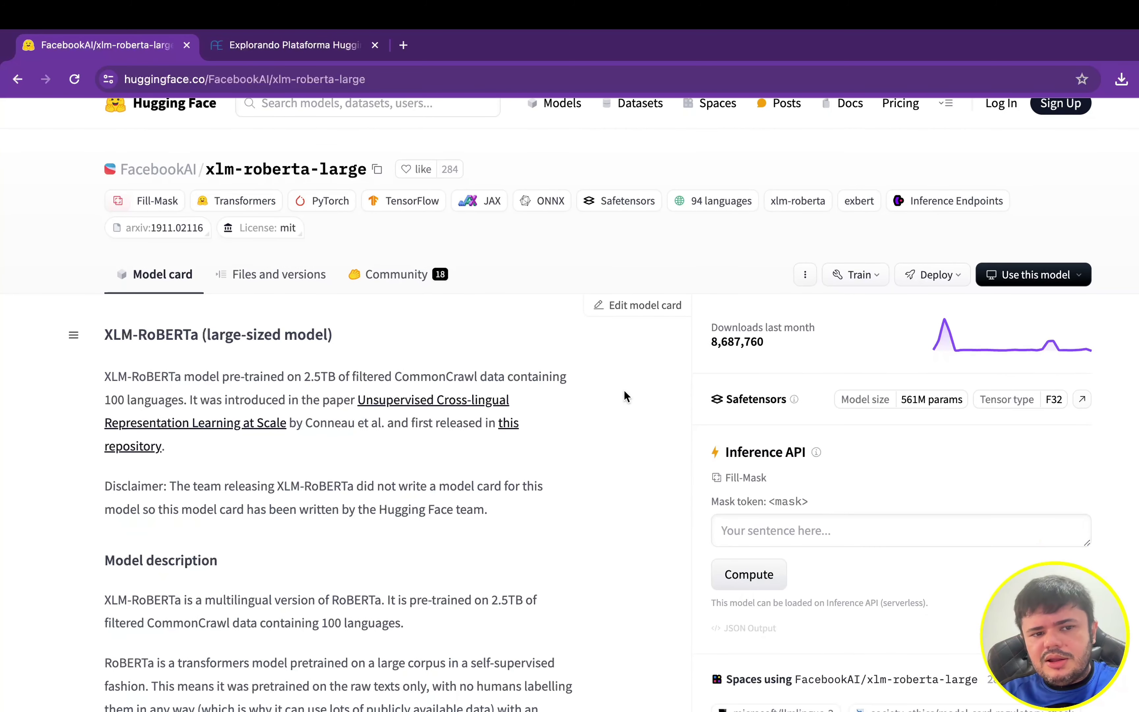
{"action": "scroll", "coordinate": [623, 395], "scroll_direction": "down", "scroll_amount": 3}
{"action": "left_click_drag", "start_coordinate": [769, 237], "coordinate": [704, 237]}
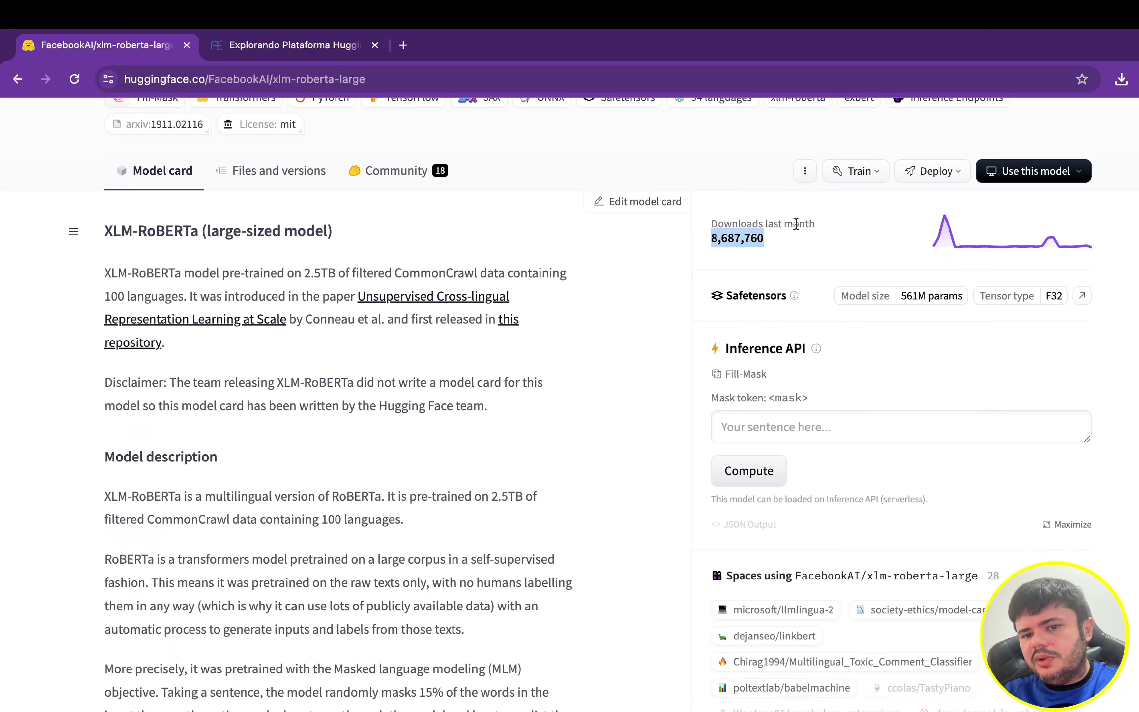
Read through the model card and highlight its pipeline usage example code
{"action": "scroll", "coordinate": [795, 225], "scroll_direction": "down", "scroll_amount": 1}
{"action": "scroll", "coordinate": [328, 284], "scroll_direction": "down", "scroll_amount": 15}
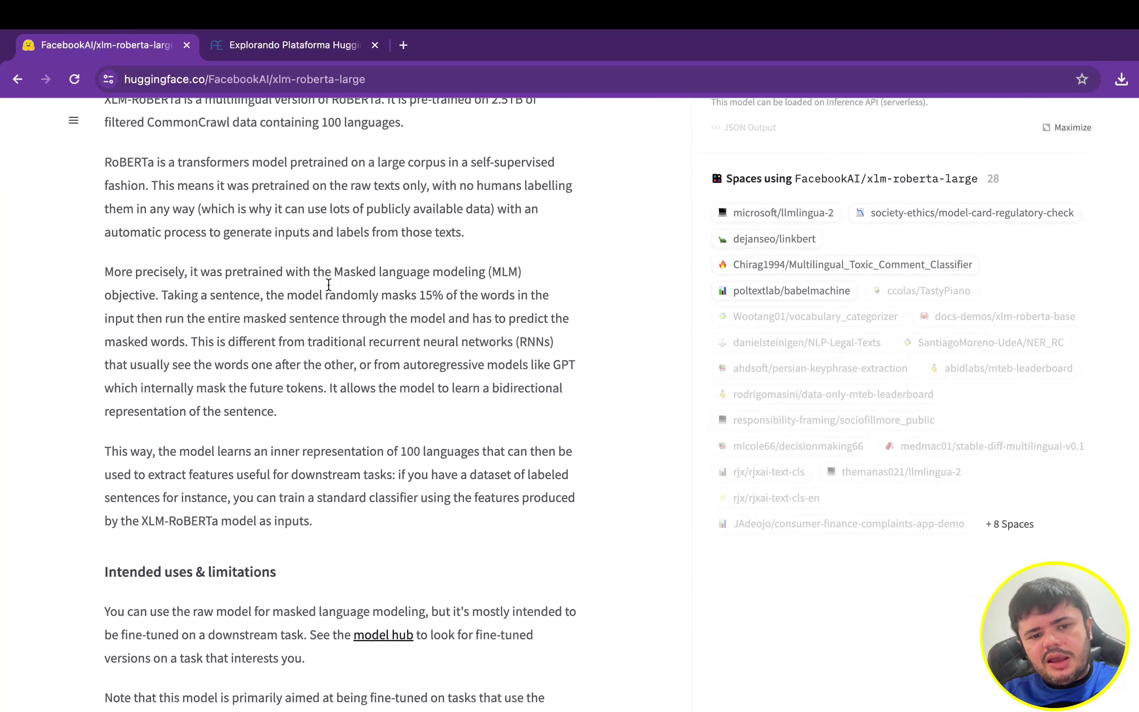
{"action": "scroll", "coordinate": [330, 285], "scroll_direction": "down", "scroll_amount": 6}
{"action": "scroll", "coordinate": [236, 252], "scroll_direction": "down", "scroll_amount": 2}
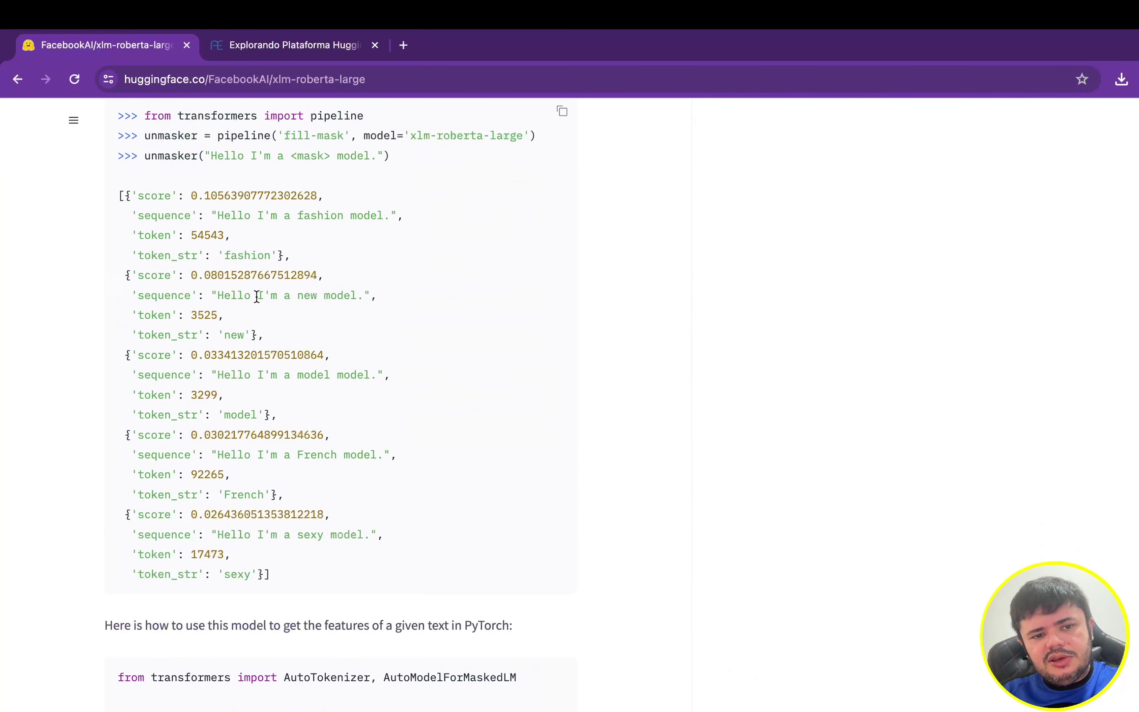
{"action": "scroll", "coordinate": [154, 171], "scroll_direction": "up", "scroll_amount": 1}
{"action": "left_click_drag", "start_coordinate": [144, 147], "coordinate": [401, 246]}
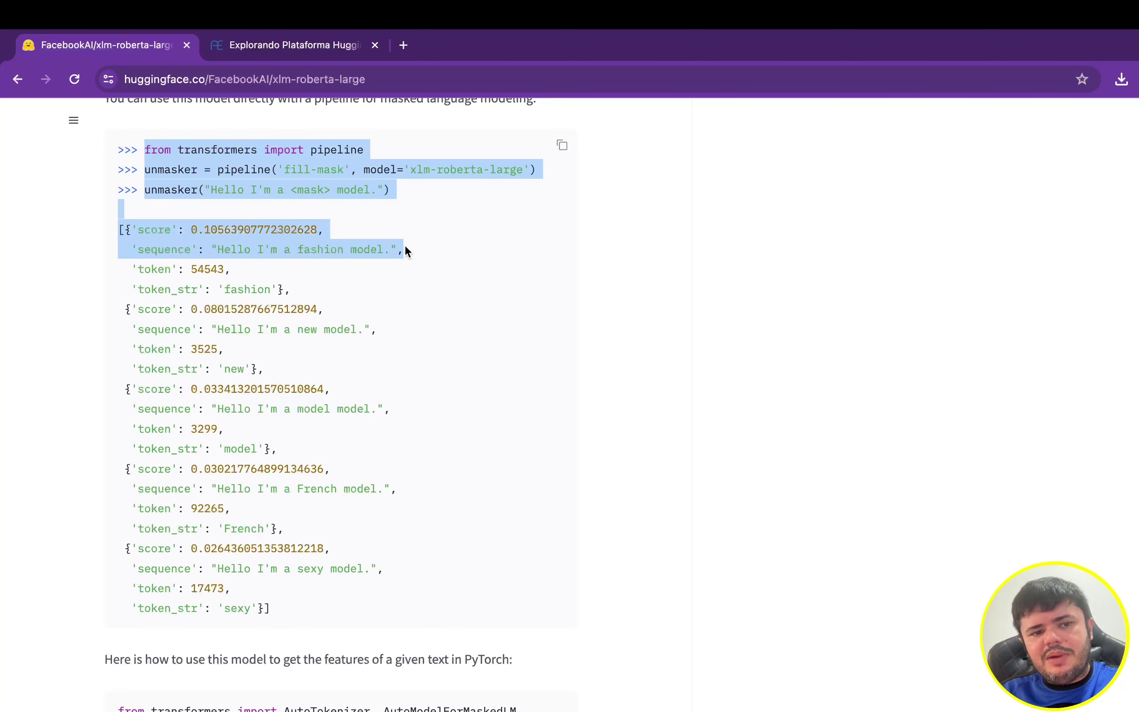
{"action": "scroll", "coordinate": [405, 246], "scroll_direction": "up", "scroll_amount": 15}
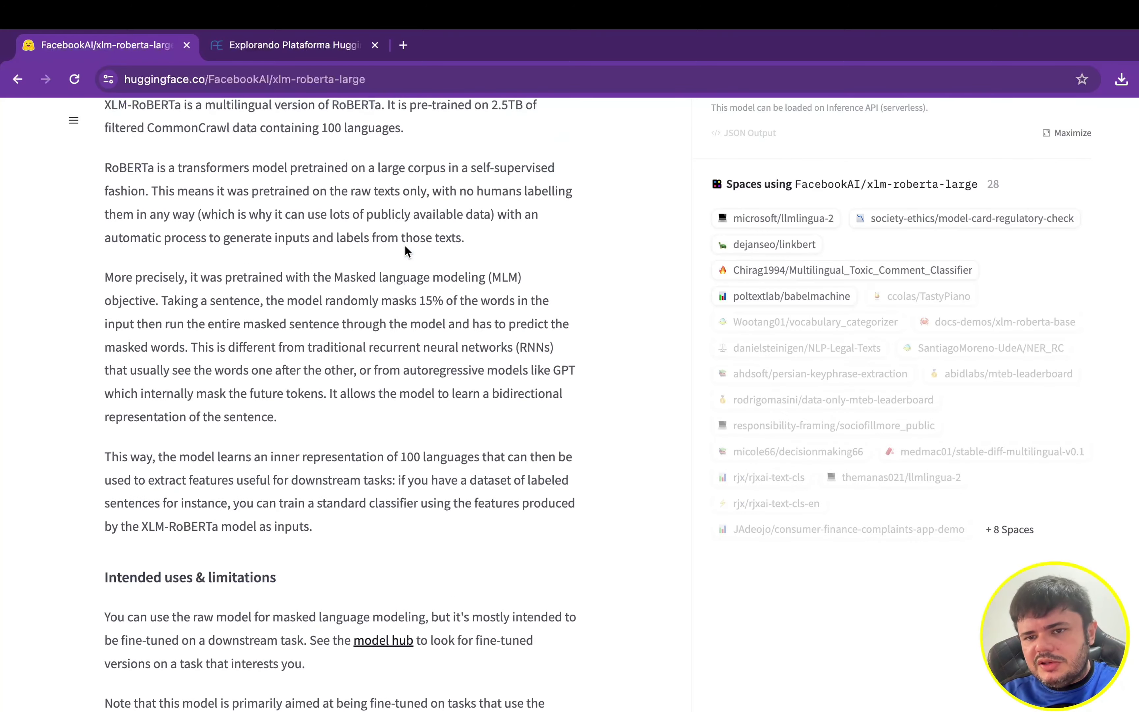
{"action": "scroll", "coordinate": [405, 246], "scroll_direction": "up", "scroll_amount": 8}
{"action": "scroll", "coordinate": [476, 297], "scroll_direction": "down", "scroll_amount": 5}
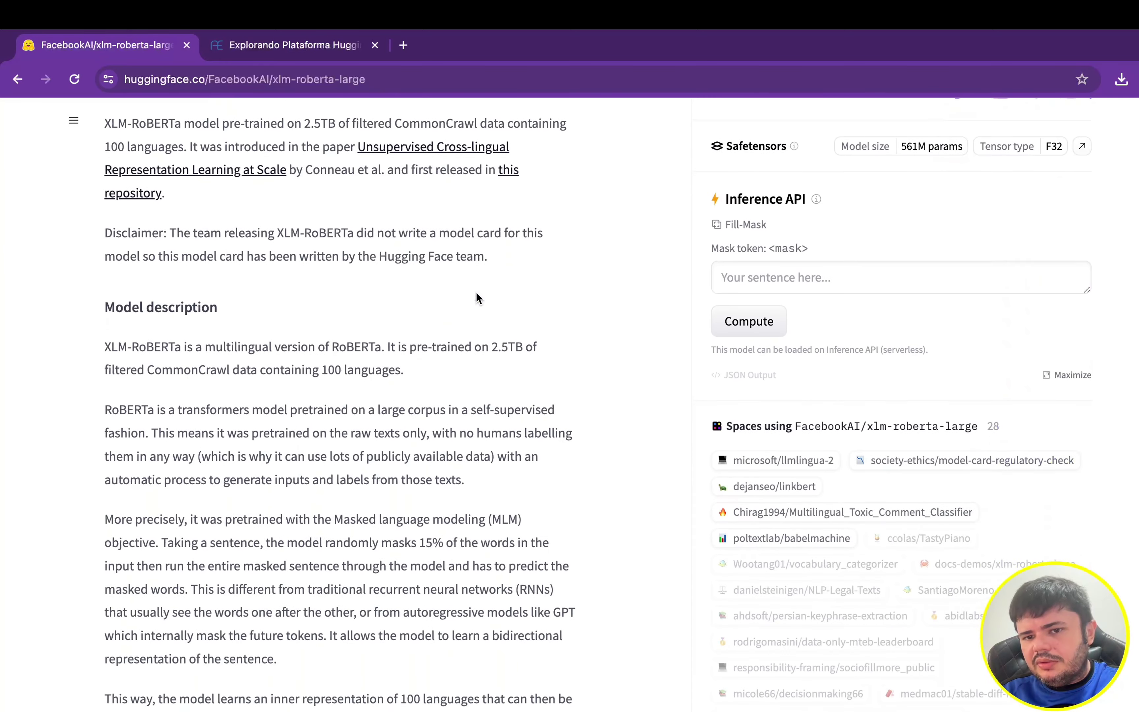
{"action": "scroll", "coordinate": [614, 284], "scroll_direction": "up", "scroll_amount": 5}
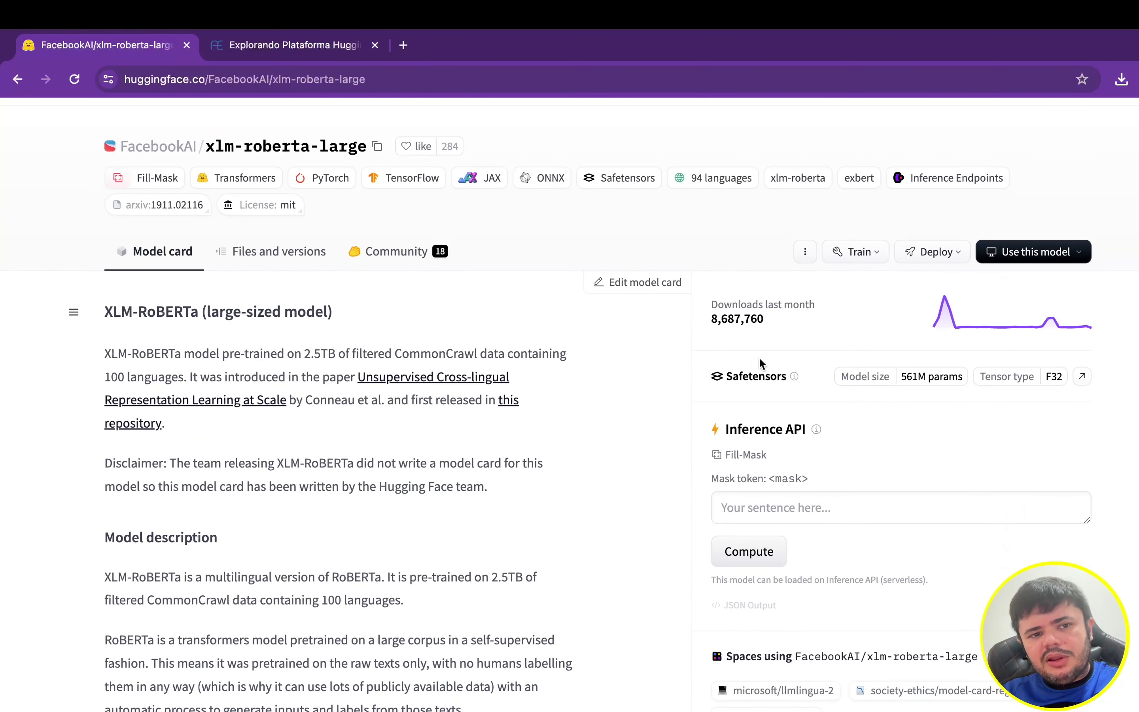
{"action": "scroll", "coordinate": [828, 414], "scroll_direction": "down", "scroll_amount": 1}
{"action": "scroll", "coordinate": [826, 418], "scroll_direction": "down", "scroll_amount": 2}
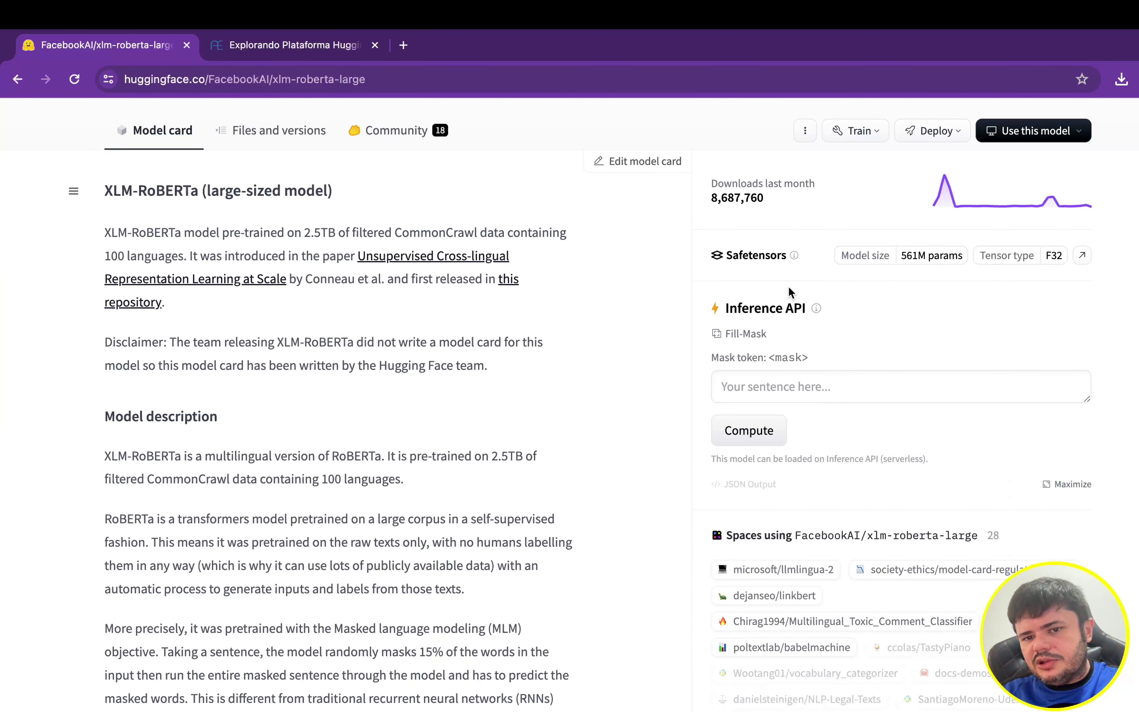
{"action": "scroll", "coordinate": [772, 329], "scroll_direction": "down", "scroll_amount": 1}
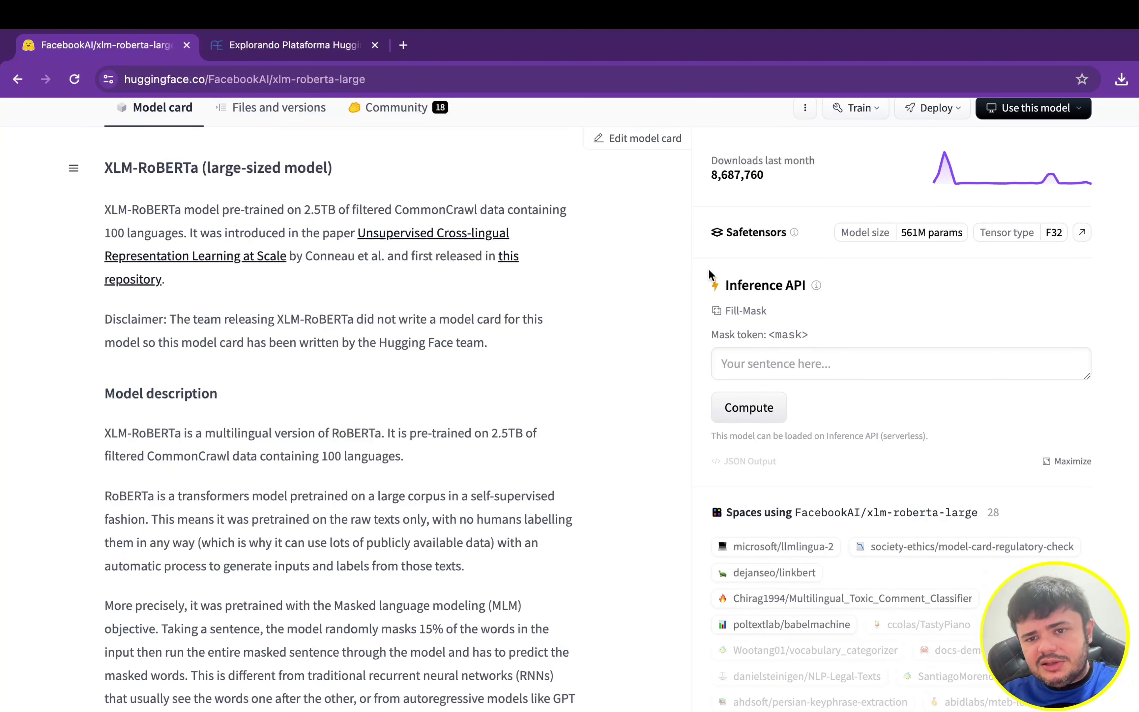
Highlight the Inference API heading and its <mask> token note
{"action": "left_click_drag", "start_coordinate": [704, 265], "coordinate": [808, 332]}
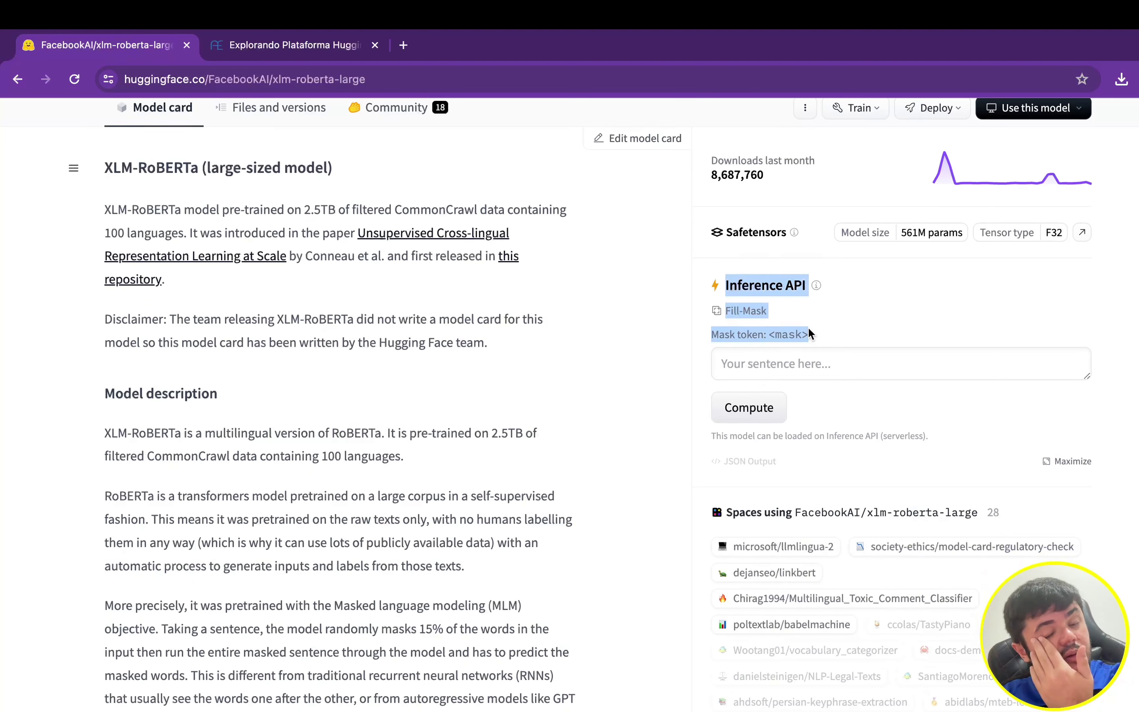
{"action": "scroll", "coordinate": [843, 330], "scroll_direction": "down", "scroll_amount": 1}
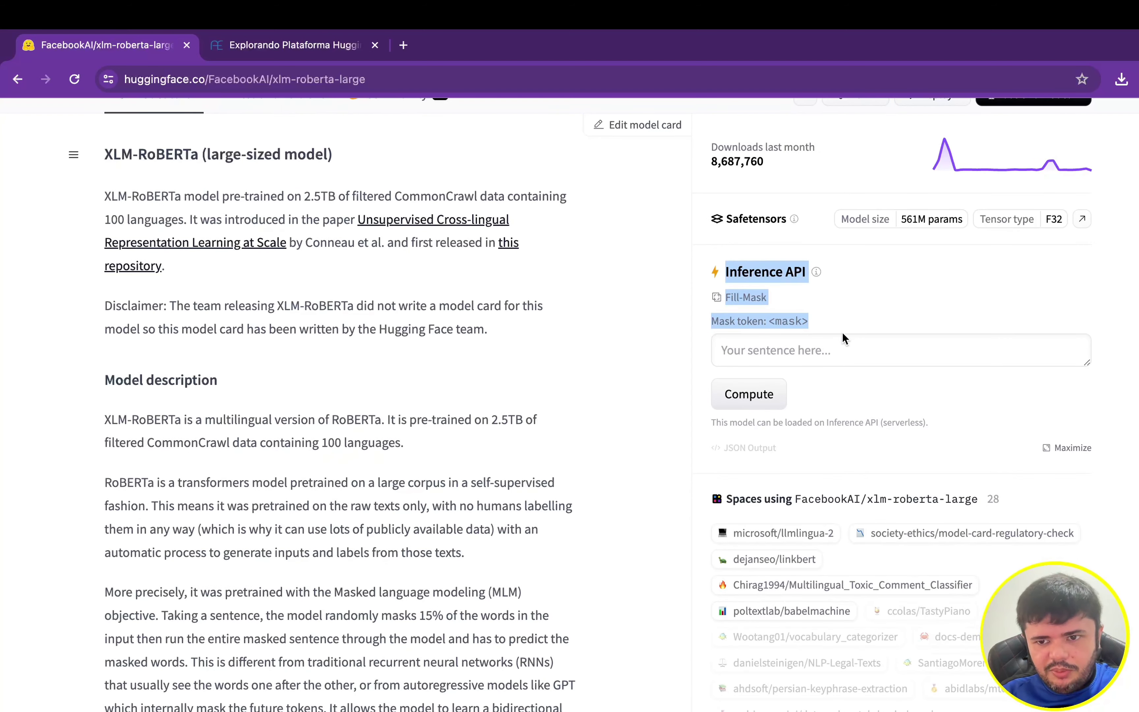
{"action": "left_click", "coordinate": [865, 283]}
{"action": "left_click", "coordinate": [827, 350]}
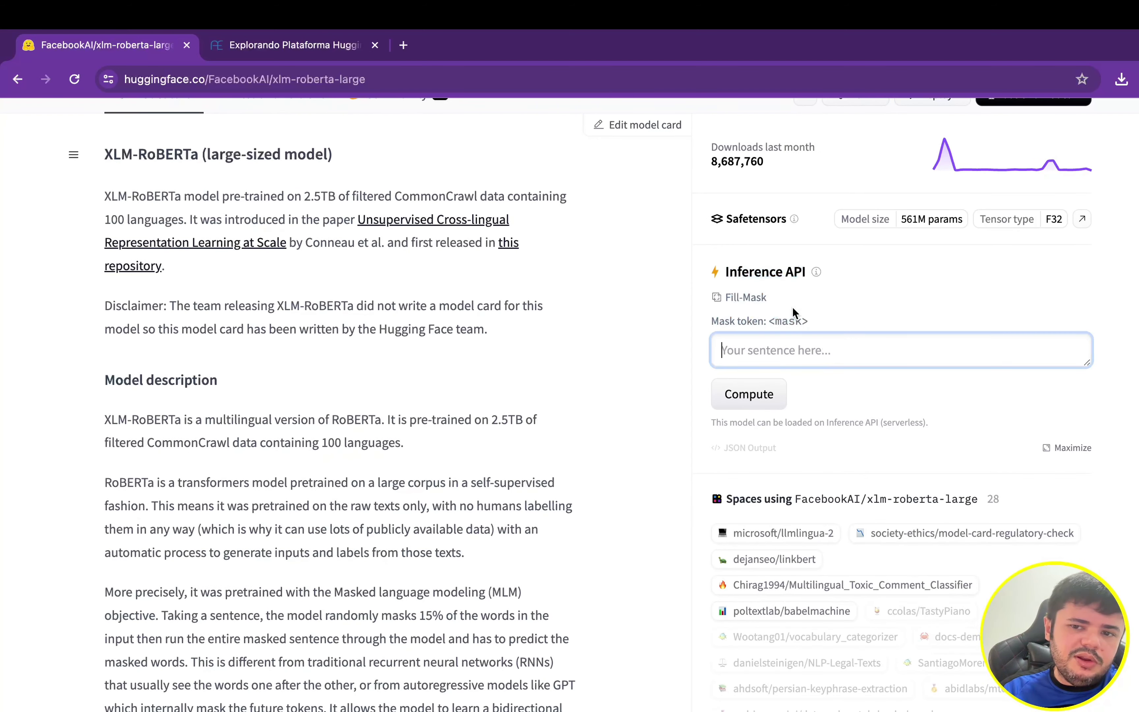
{"action": "left_click_drag", "start_coordinate": [818, 318], "coordinate": [709, 315]}
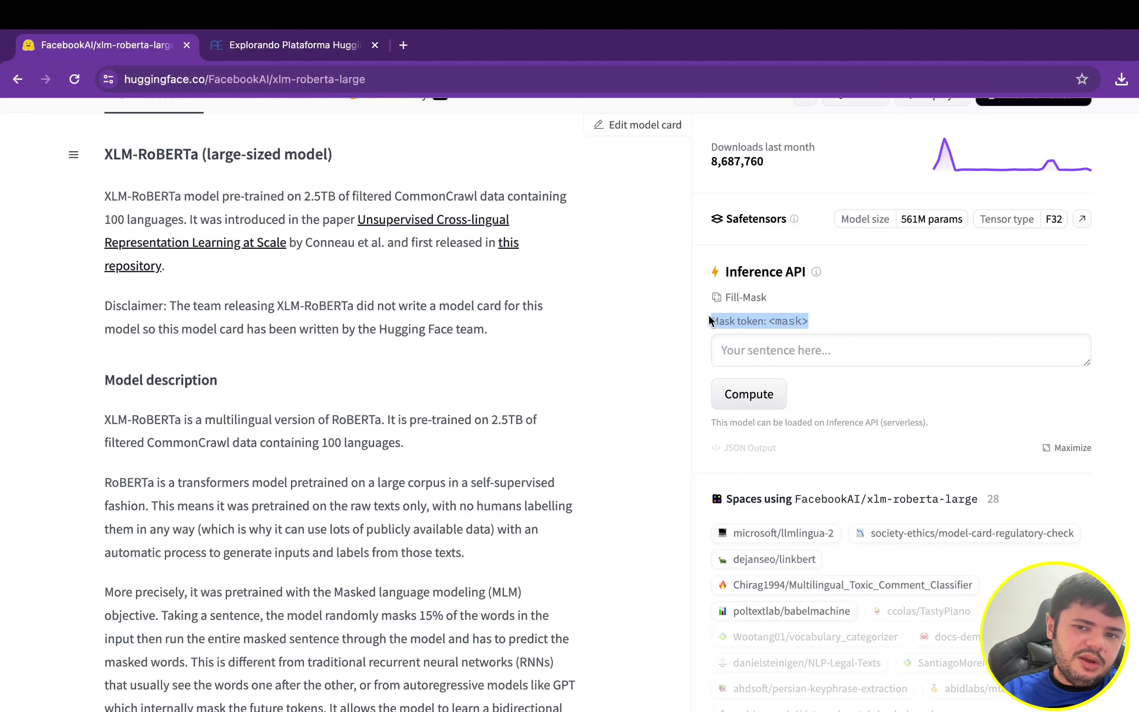
{"action": "left_click", "coordinate": [815, 309]}
{"action": "left_click_drag", "start_coordinate": [809, 321], "coordinate": [771, 321]}
Enter 'Irei domingo a <mask>' in the Fill-Mask widget and compute it, prompting a login
{"action": "left_click", "coordinate": [754, 340]}
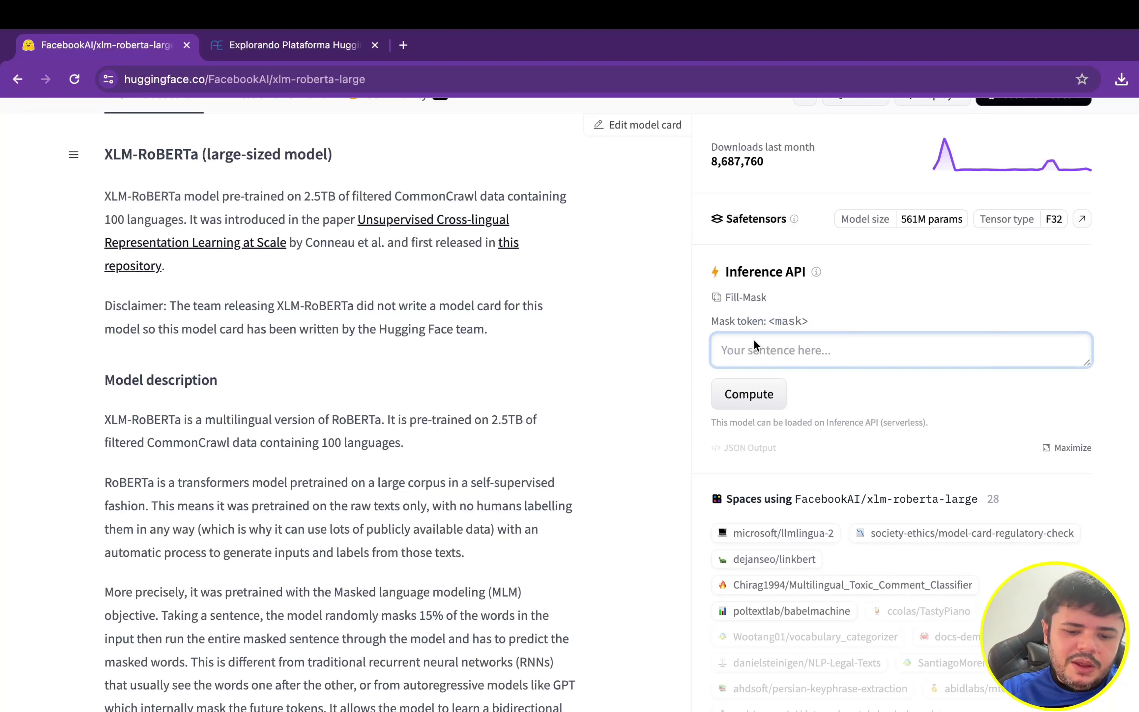
{"action": "type", "text": "Irei domingo "}
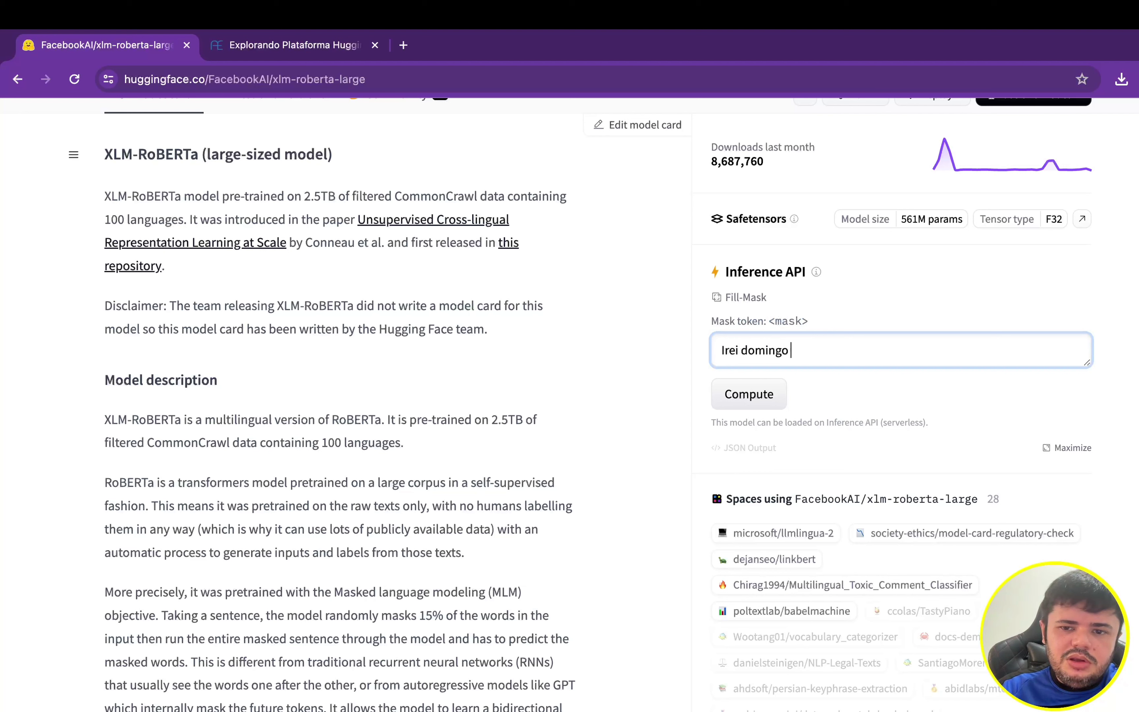
{"action": "type", "text": "a <>"}
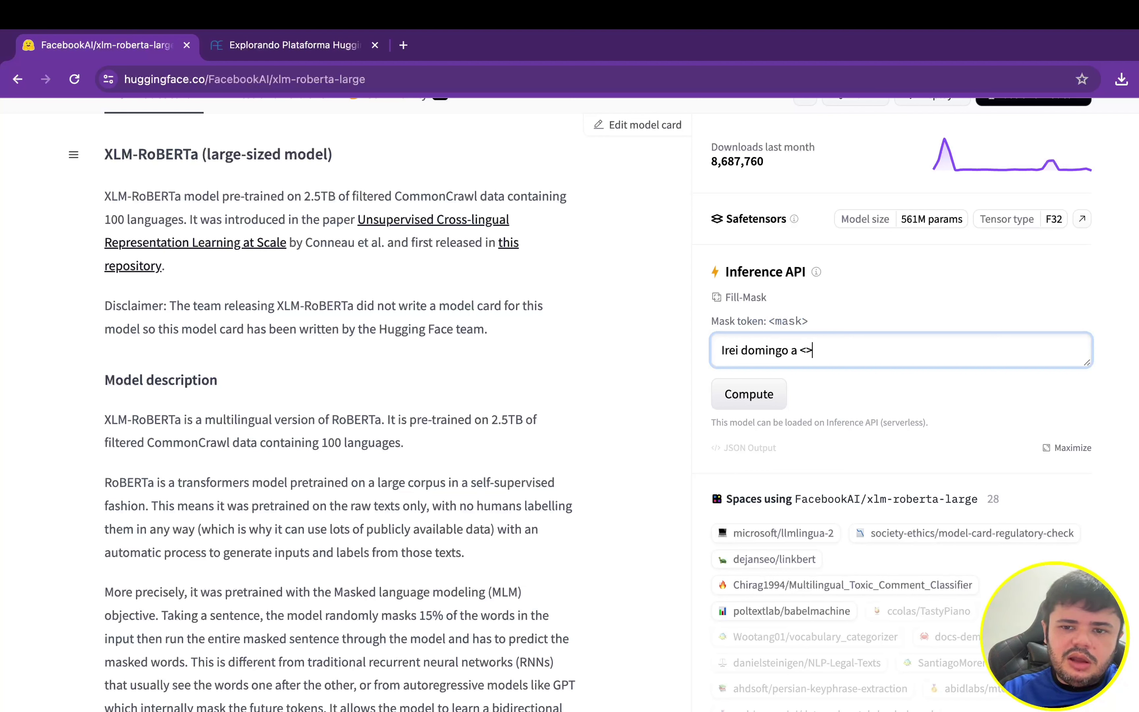
{"action": "type", "text": "mask"}
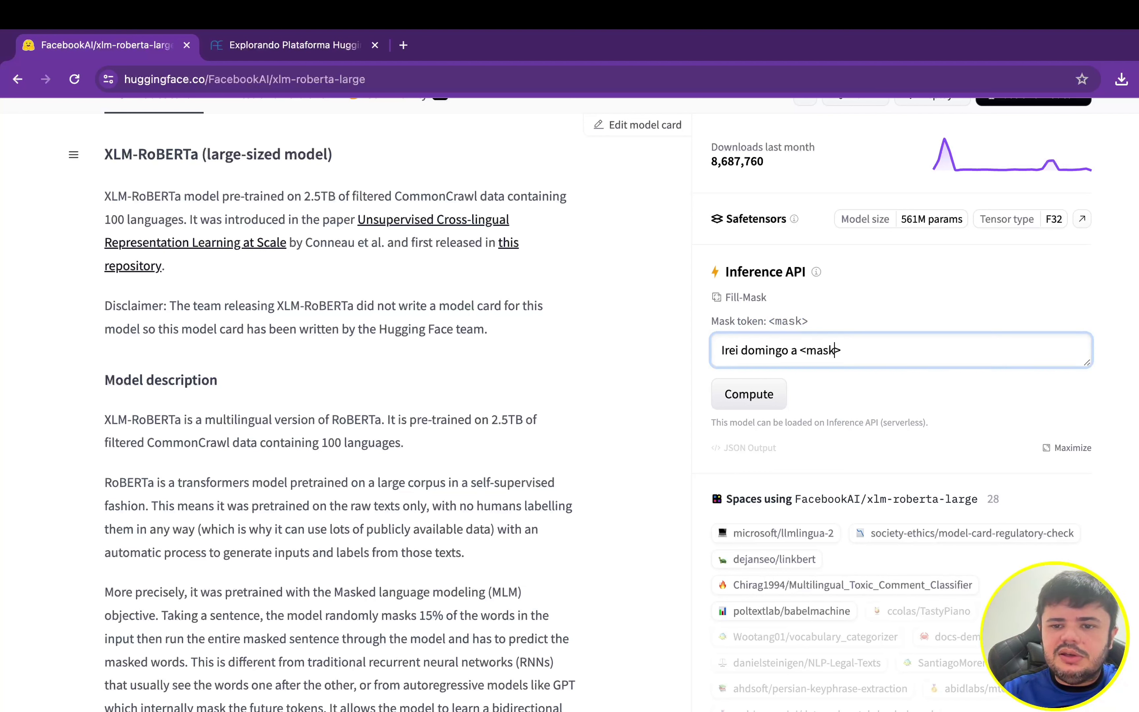
{"action": "left_click_drag", "start_coordinate": [770, 321], "coordinate": [804, 316]}
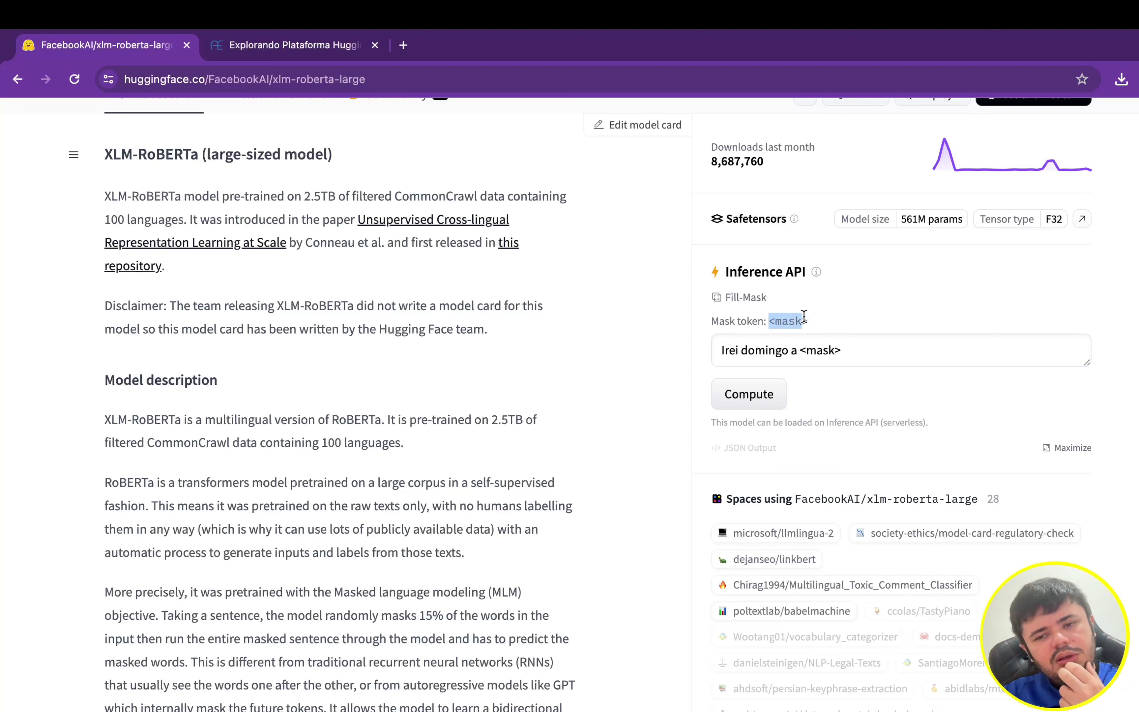
{"action": "double_click", "coordinate": [789, 321]}
{"action": "left_click", "coordinate": [767, 400]}
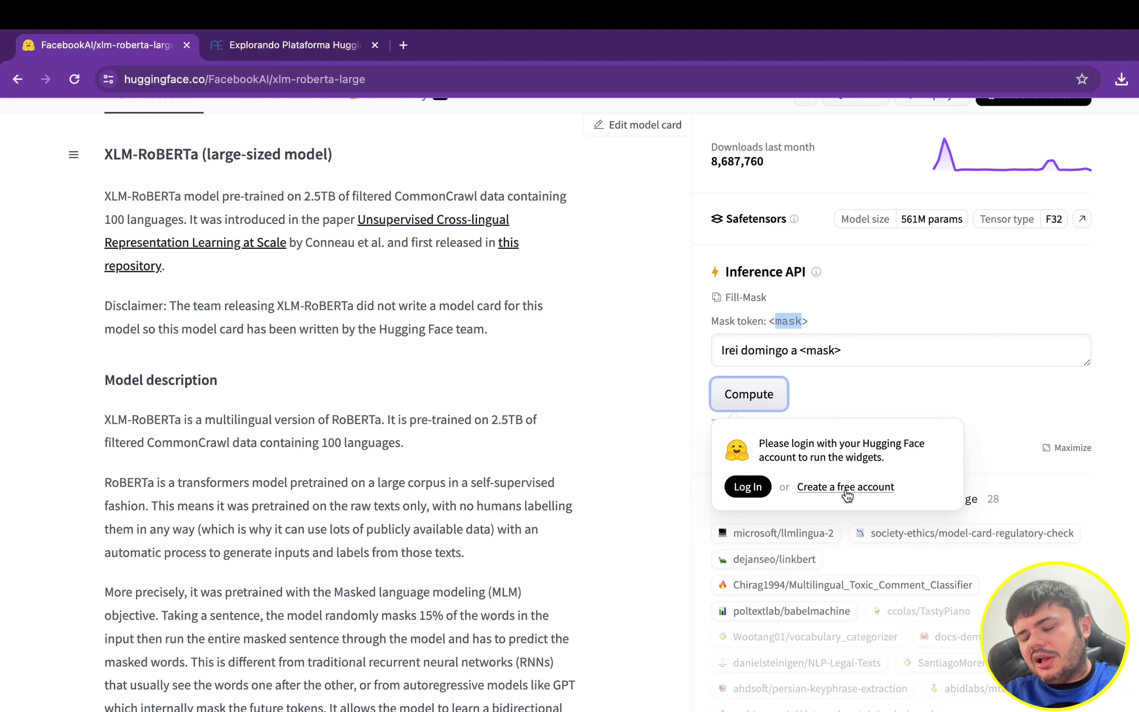
Log in from the widget's prompt with the account username and password
{"action": "left_click", "coordinate": [760, 487]}
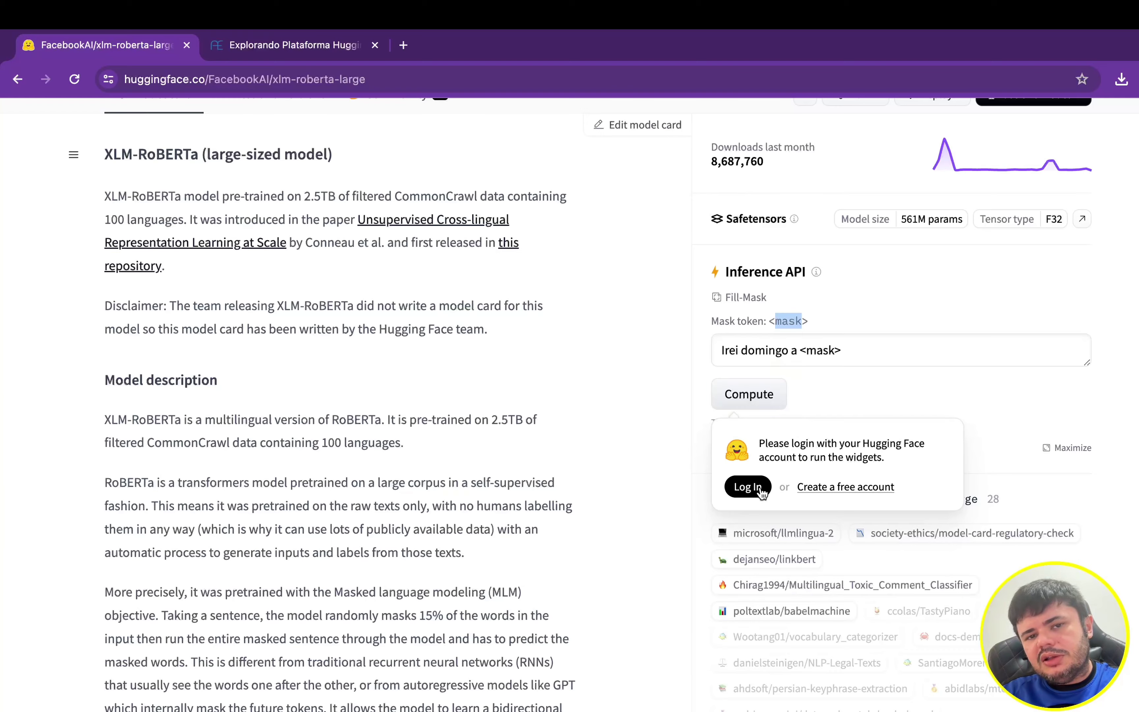
{"action": "left_click", "coordinate": [617, 352]}
{"action": "type", "text": "amaury-euzebio"}
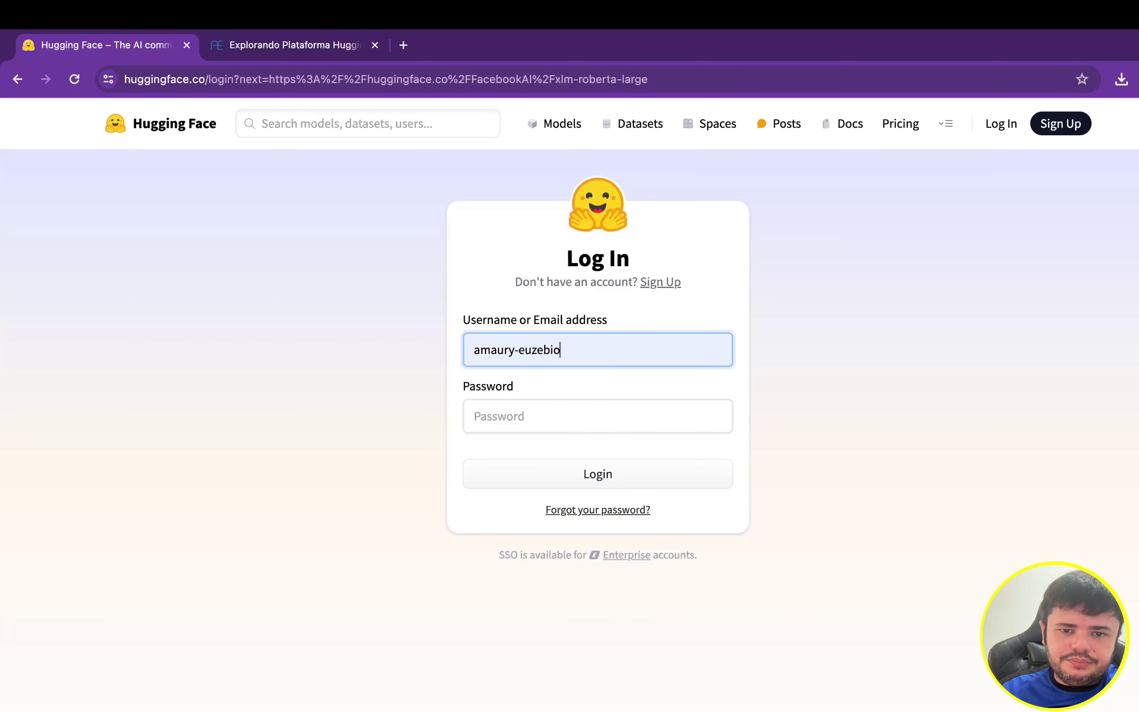
{"action": "key", "text": "Tab"}
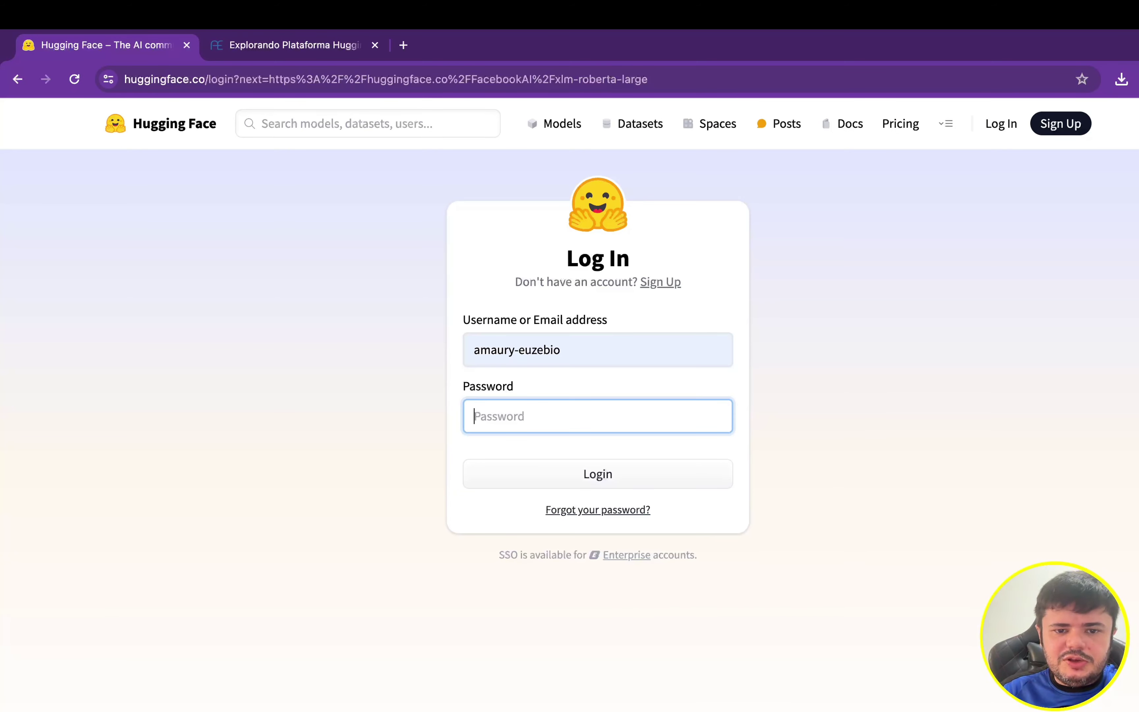
{"action": "type", "text": "••••••••"}
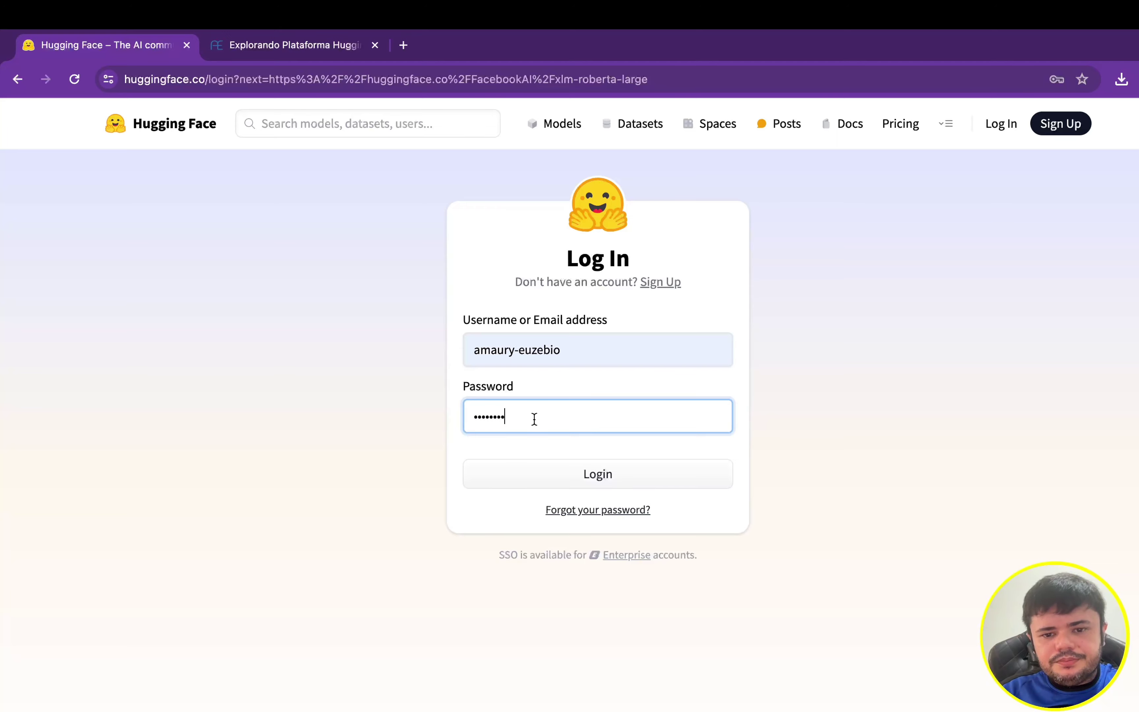
{"action": "left_click", "coordinate": [550, 469]}
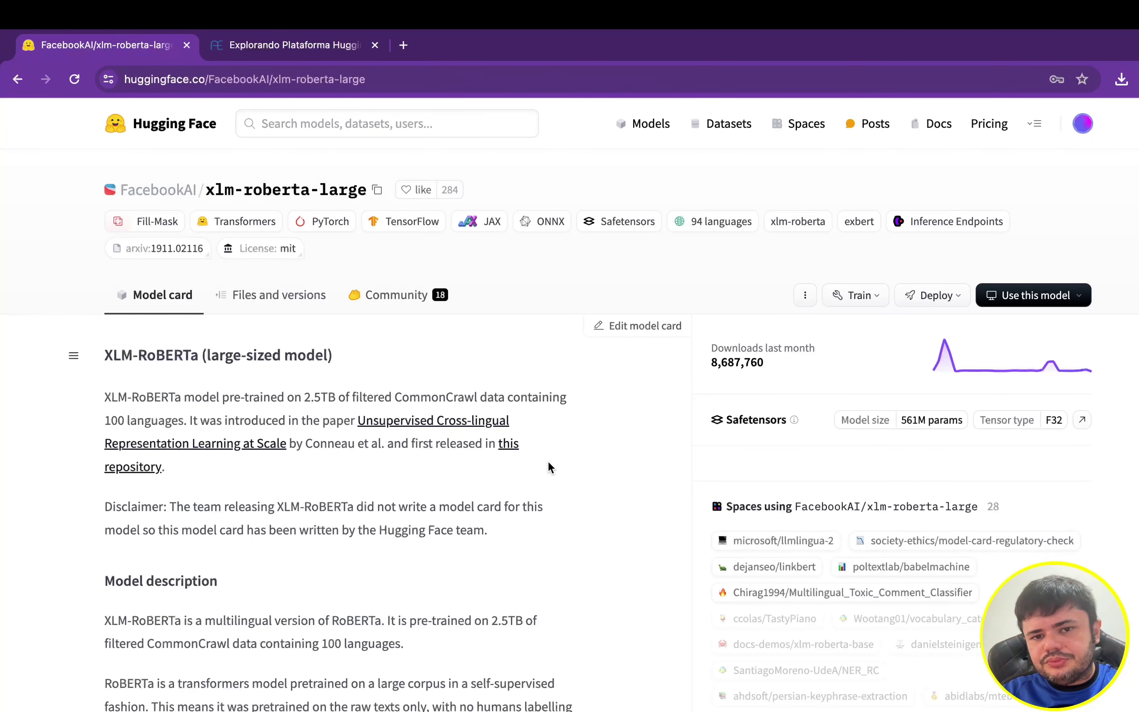
Compute 'Irei domingo a <mask>' and review predictions: Lisboa 0.064, Roma 0.061, </s> 0.054
{"action": "scroll", "coordinate": [804, 440], "scroll_direction": "down", "scroll_amount": 3}
{"action": "left_click", "coordinate": [799, 438]}
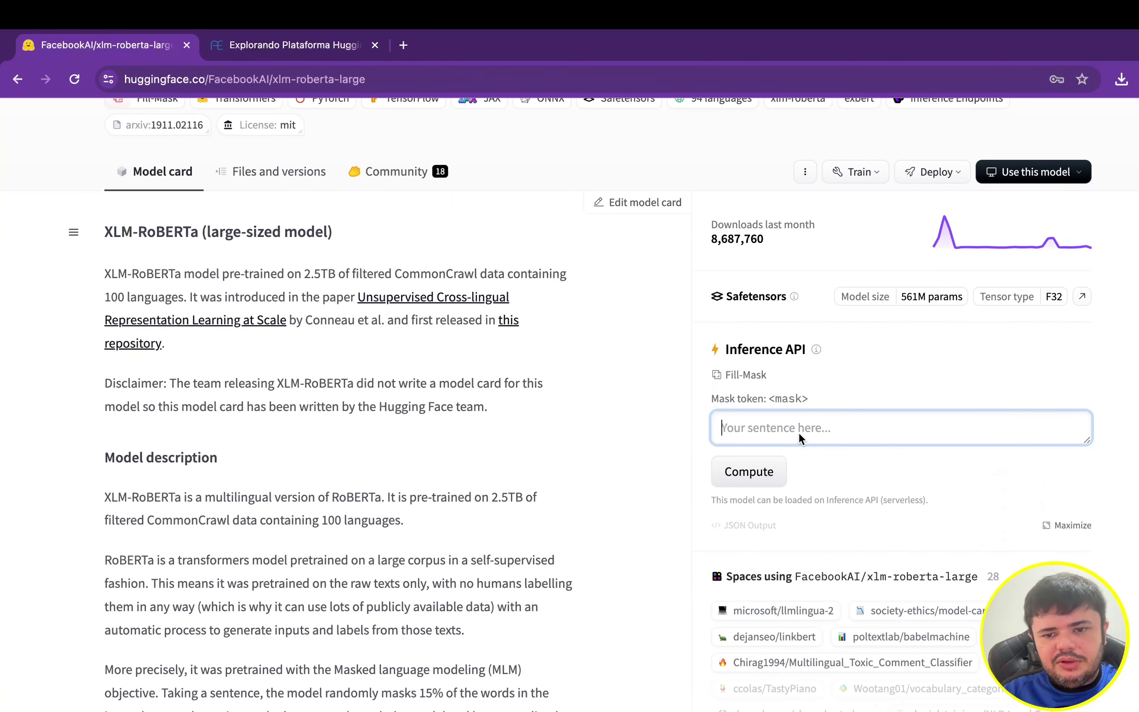
{"action": "type", "text": "Irei "}
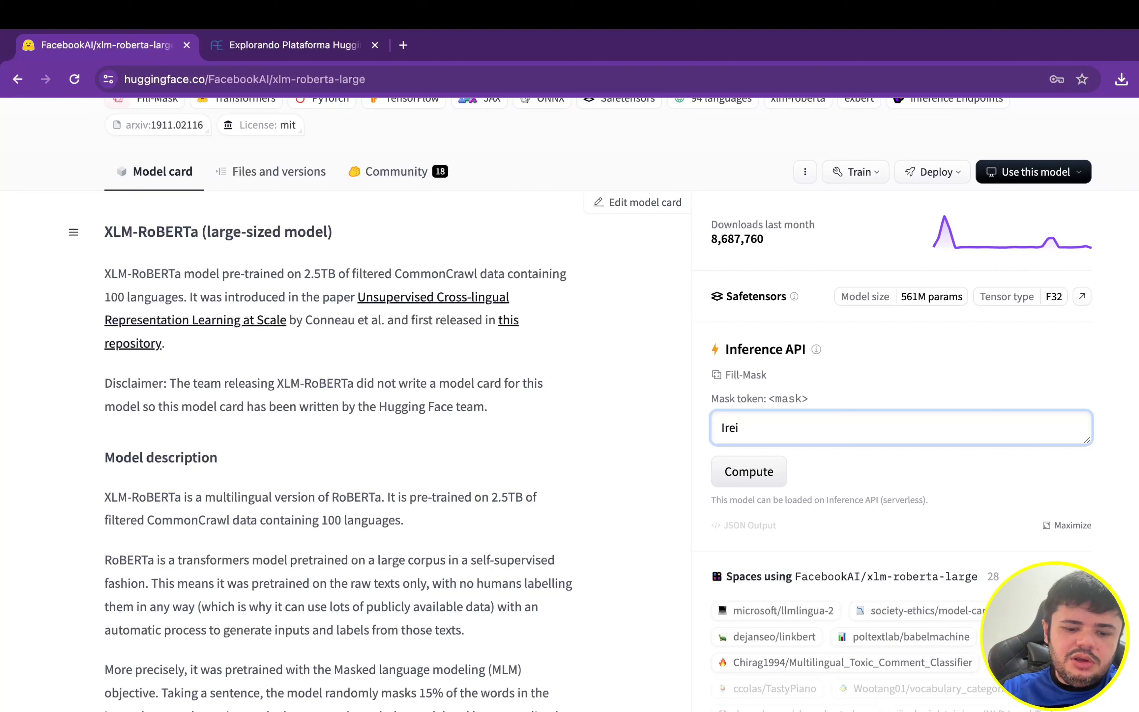
{"action": "type", "text": "domingo "}
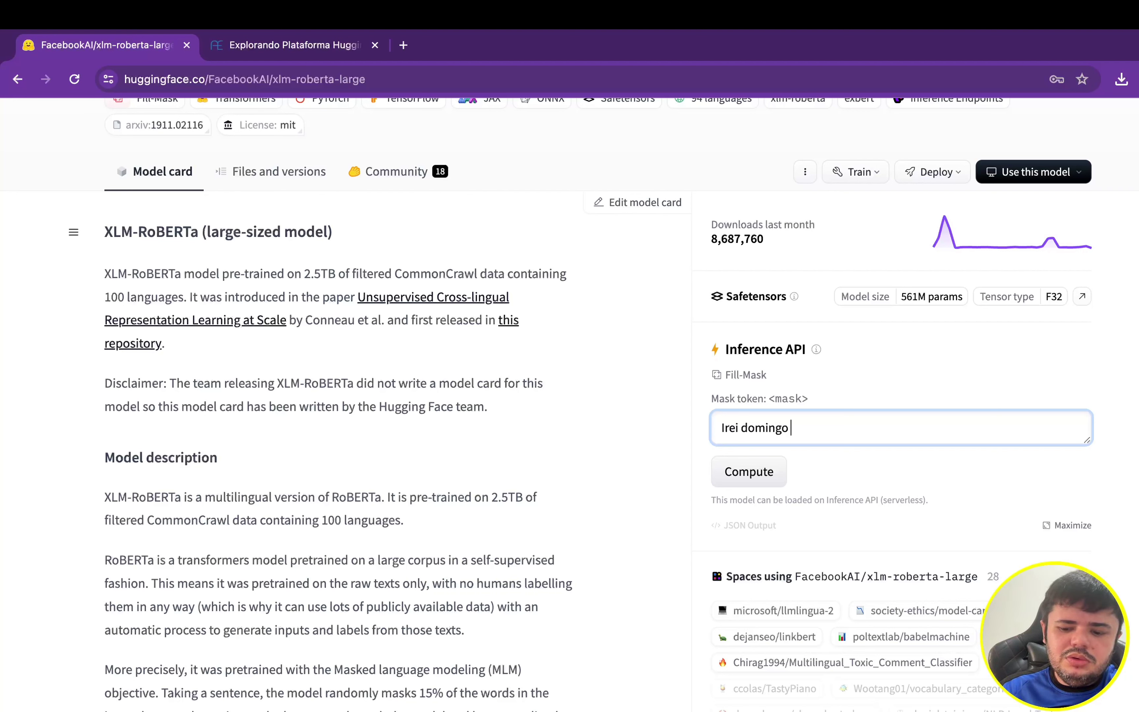
{"action": "type", "text": "a <mas"}
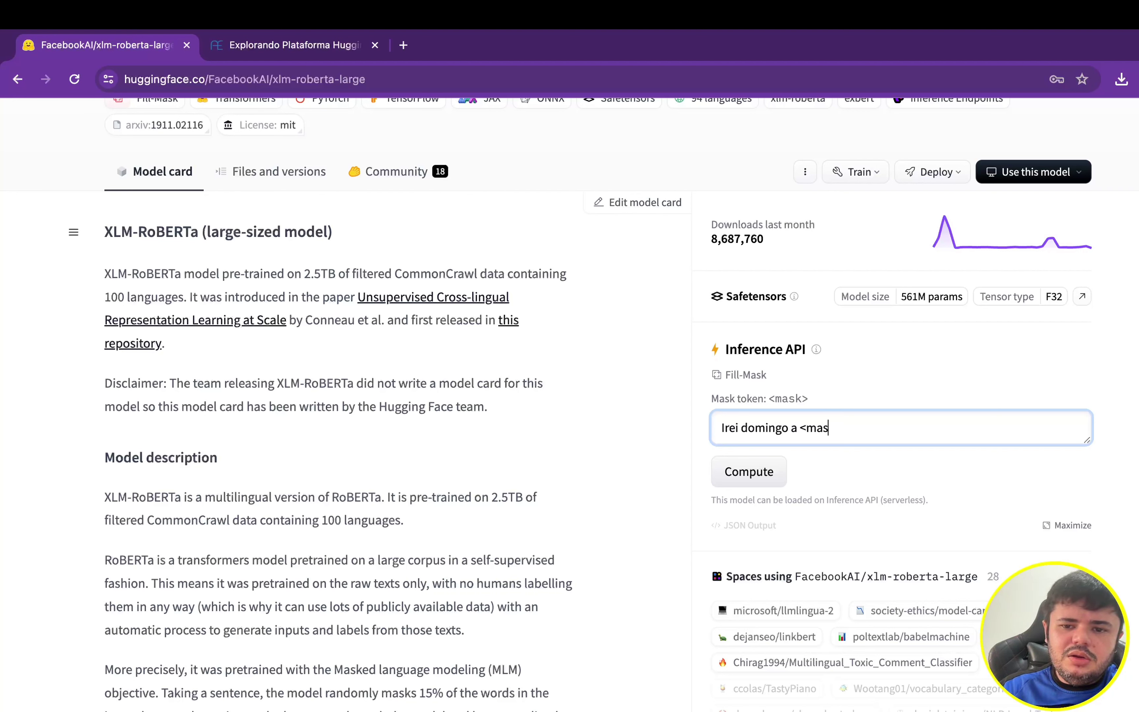
{"action": "type", "text": "k>"}
{"action": "left_click", "coordinate": [752, 473]}
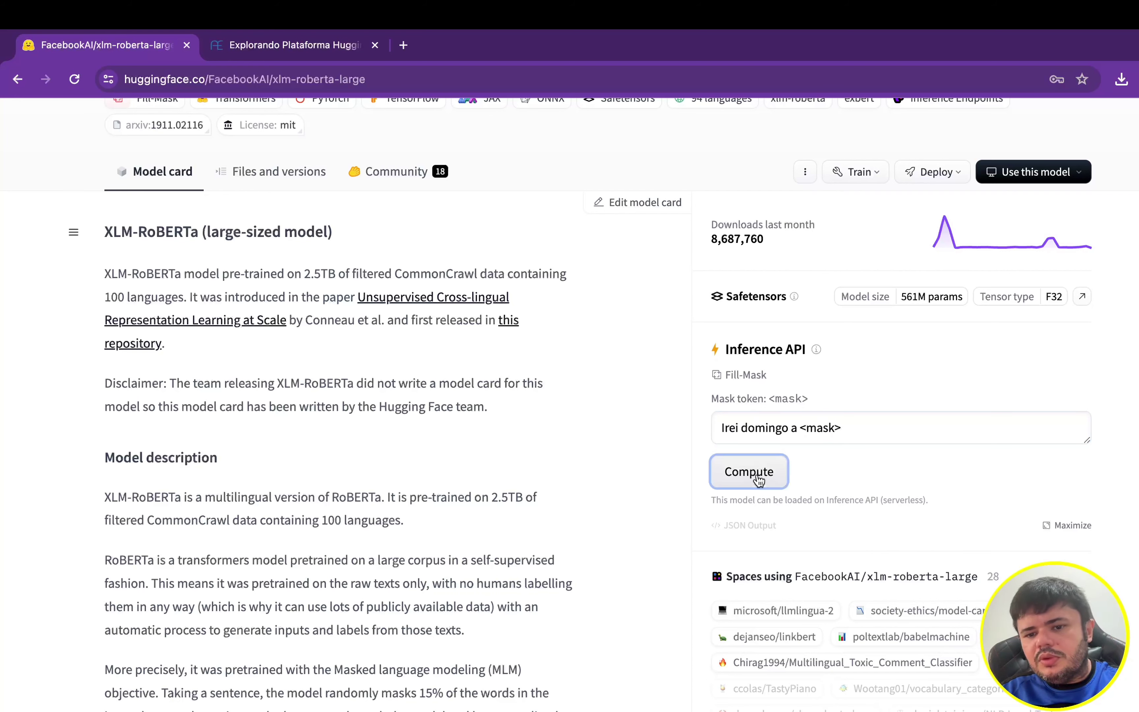
{"action": "scroll", "coordinate": [827, 473], "scroll_direction": "down", "scroll_amount": 4}
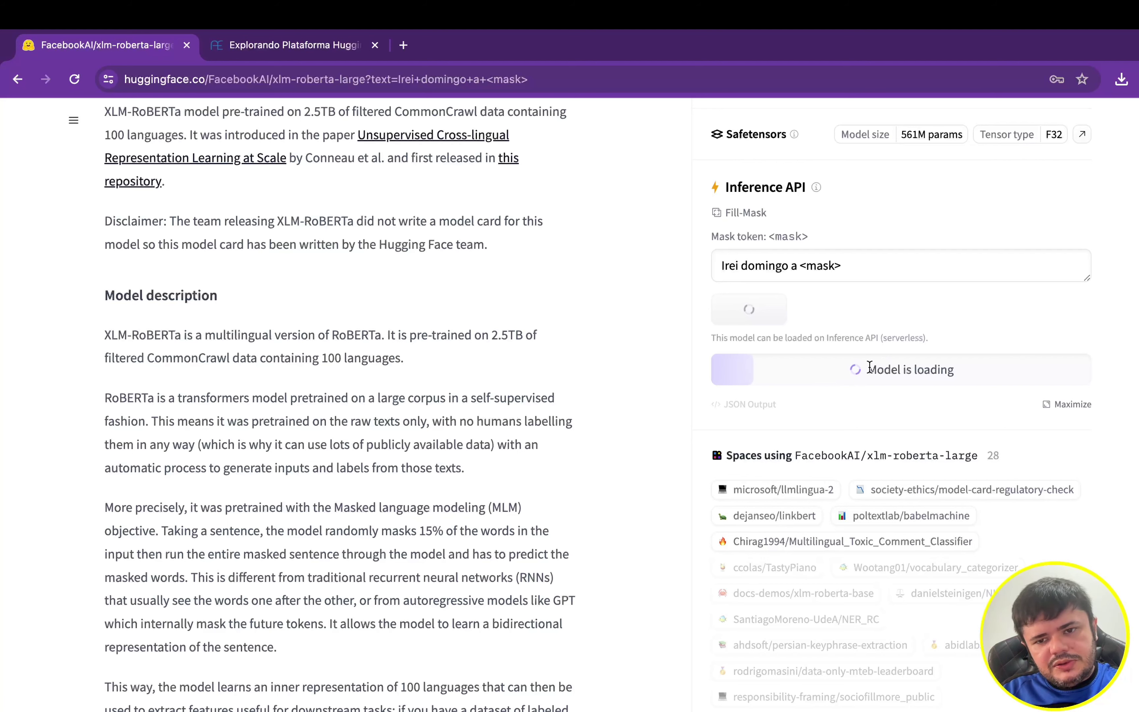
{"action": "scroll", "coordinate": [870, 367], "scroll_direction": "down", "scroll_amount": 1}
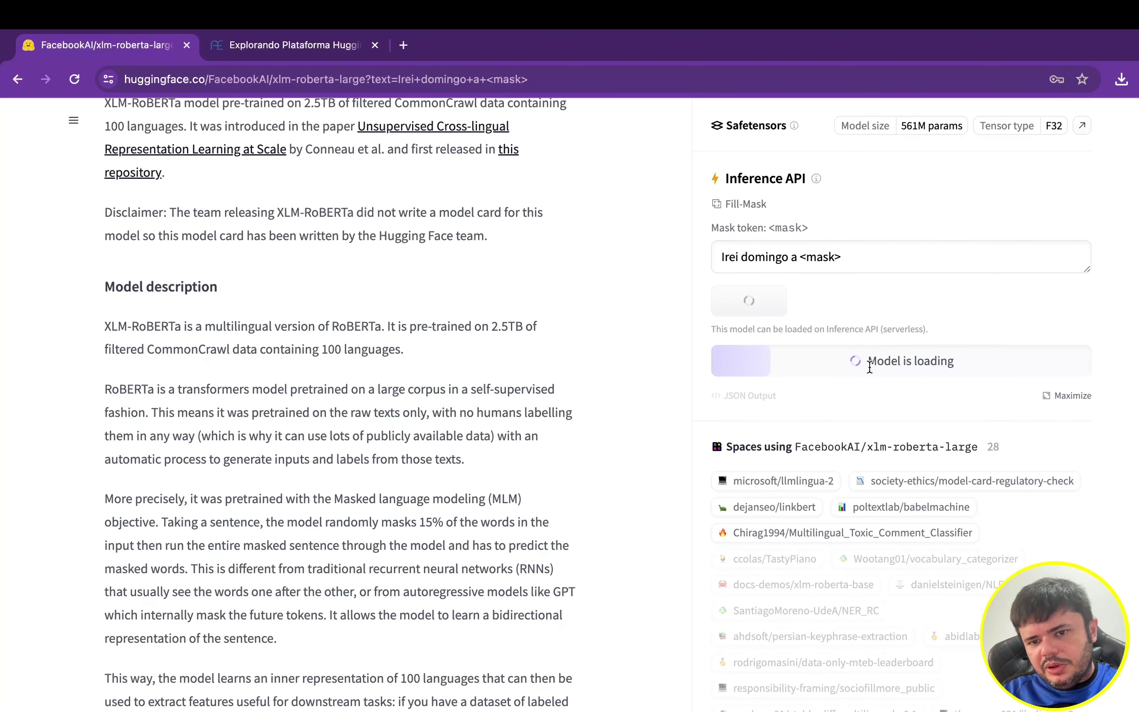
{"action": "scroll", "coordinate": [870, 367], "scroll_direction": "down", "scroll_amount": 3}
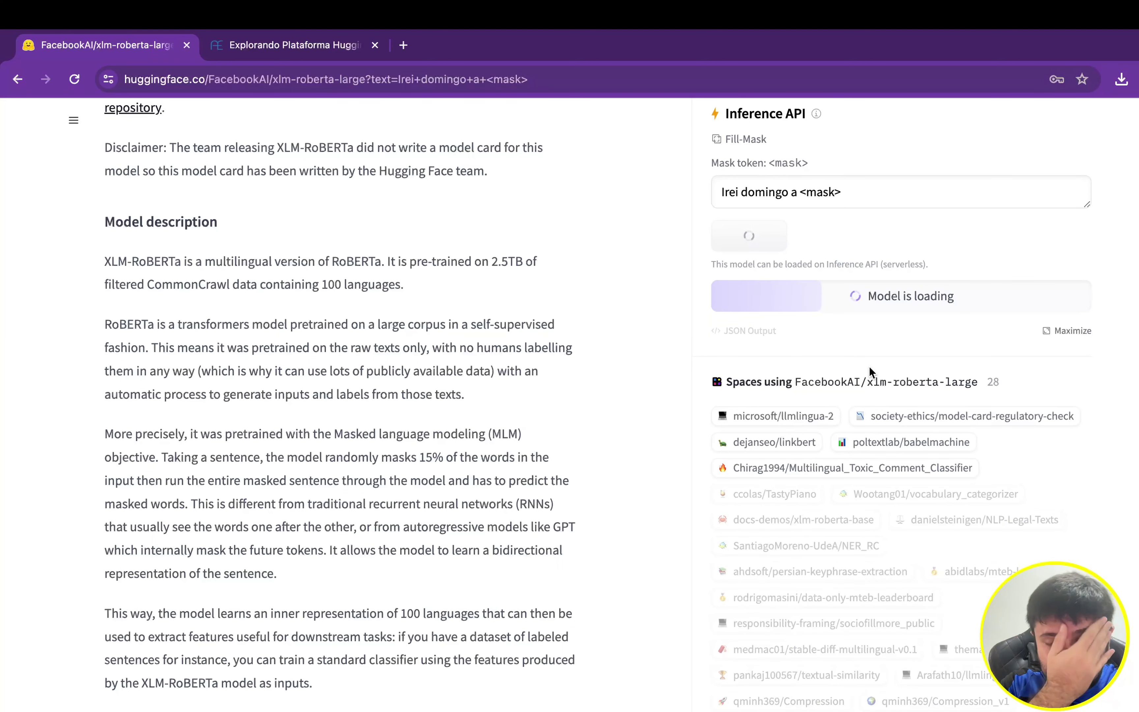
{"action": "scroll", "coordinate": [836, 227], "scroll_direction": "up", "scroll_amount": 1}
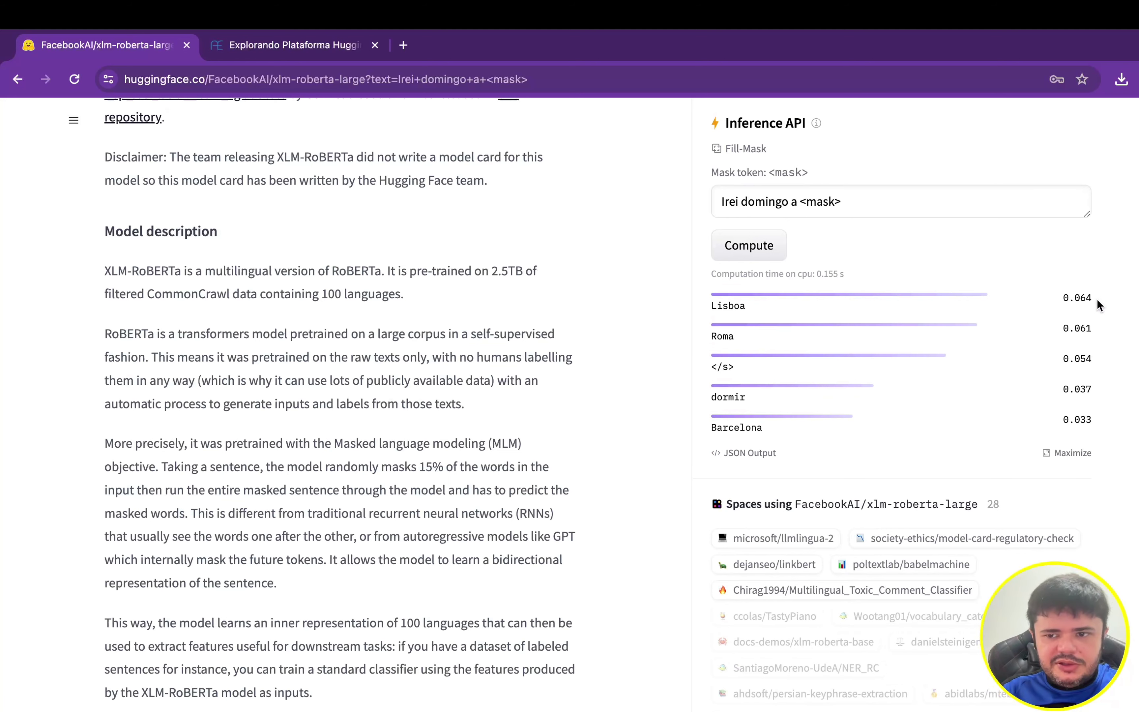
{"action": "scroll", "coordinate": [968, 316], "scroll_direction": "up", "scroll_amount": 1}
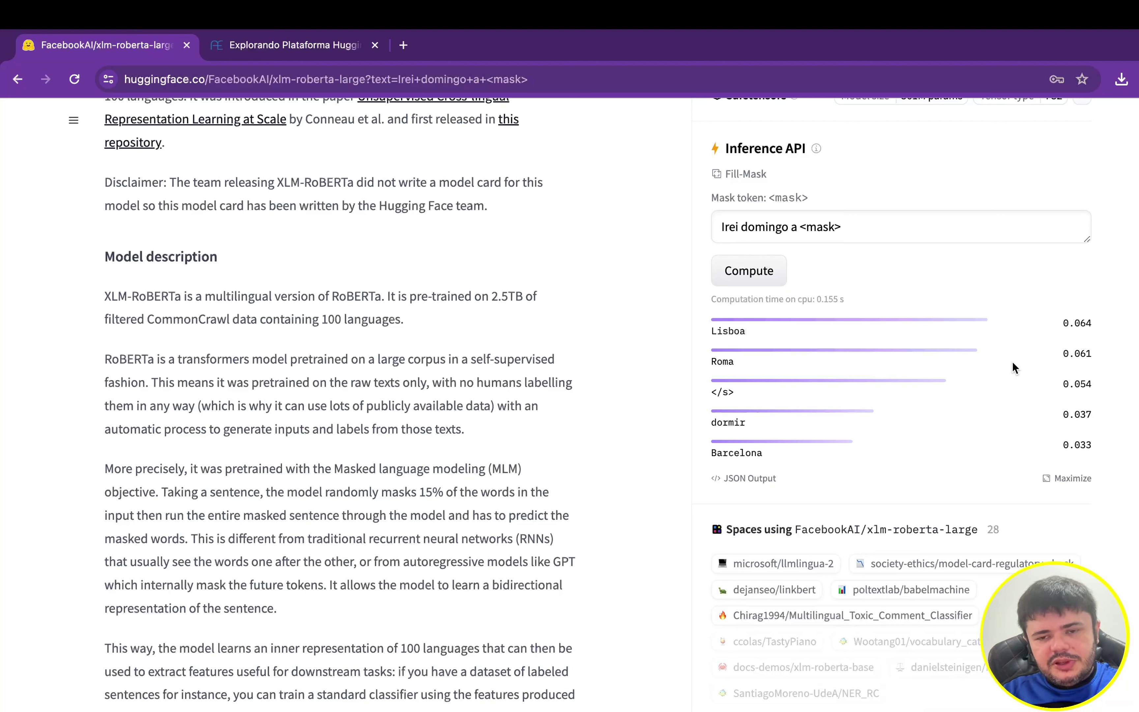
{"action": "left_click_drag", "start_coordinate": [1091, 323], "coordinate": [793, 321]}
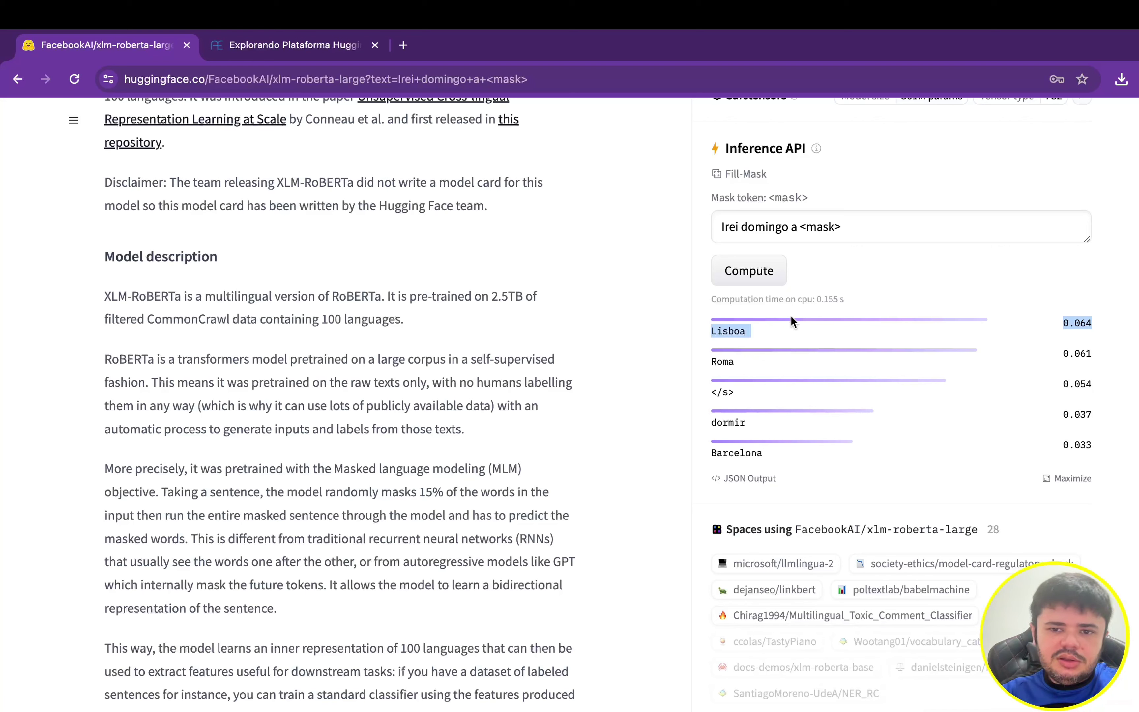
{"action": "scroll", "coordinate": [787, 334], "scroll_direction": "down", "scroll_amount": 3}
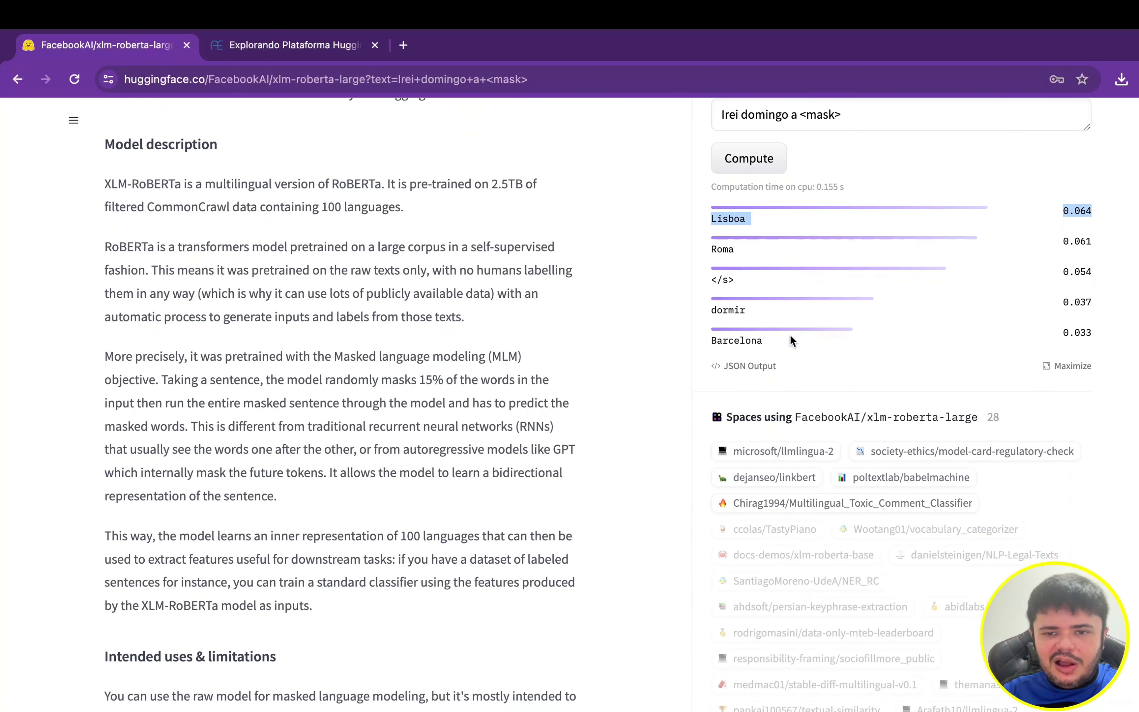
{"action": "scroll", "coordinate": [772, 393], "scroll_direction": "up", "scroll_amount": 3}
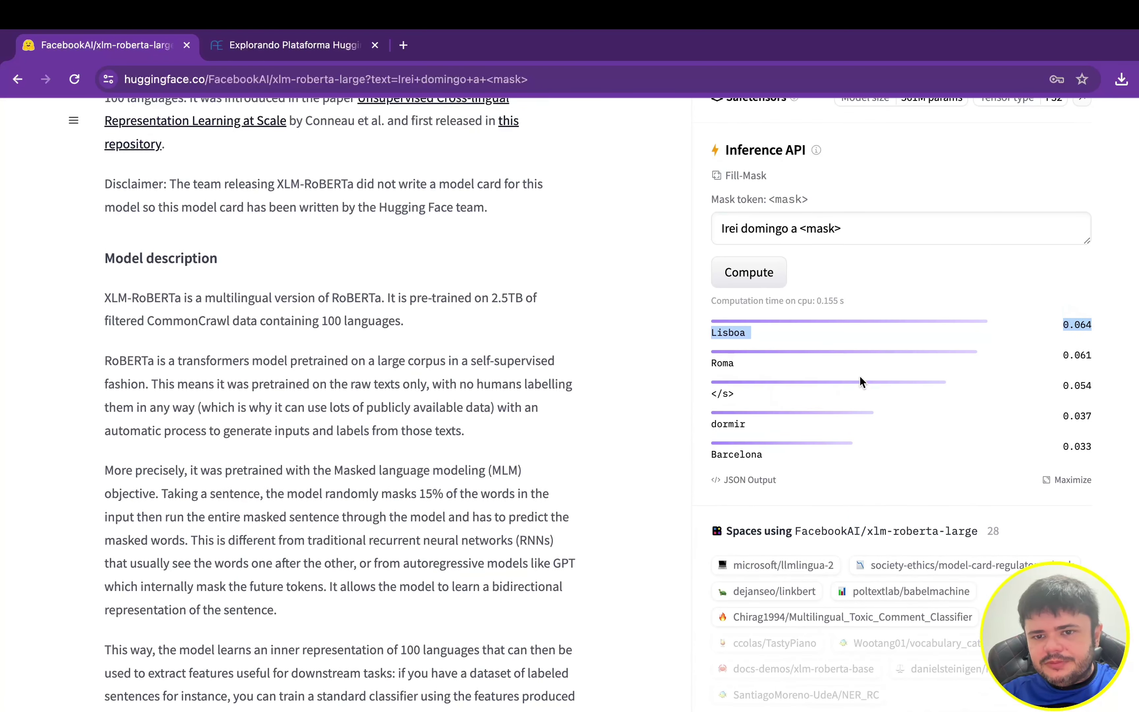
{"action": "left_click", "coordinate": [807, 332]}
{"action": "left_click", "coordinate": [843, 230]}
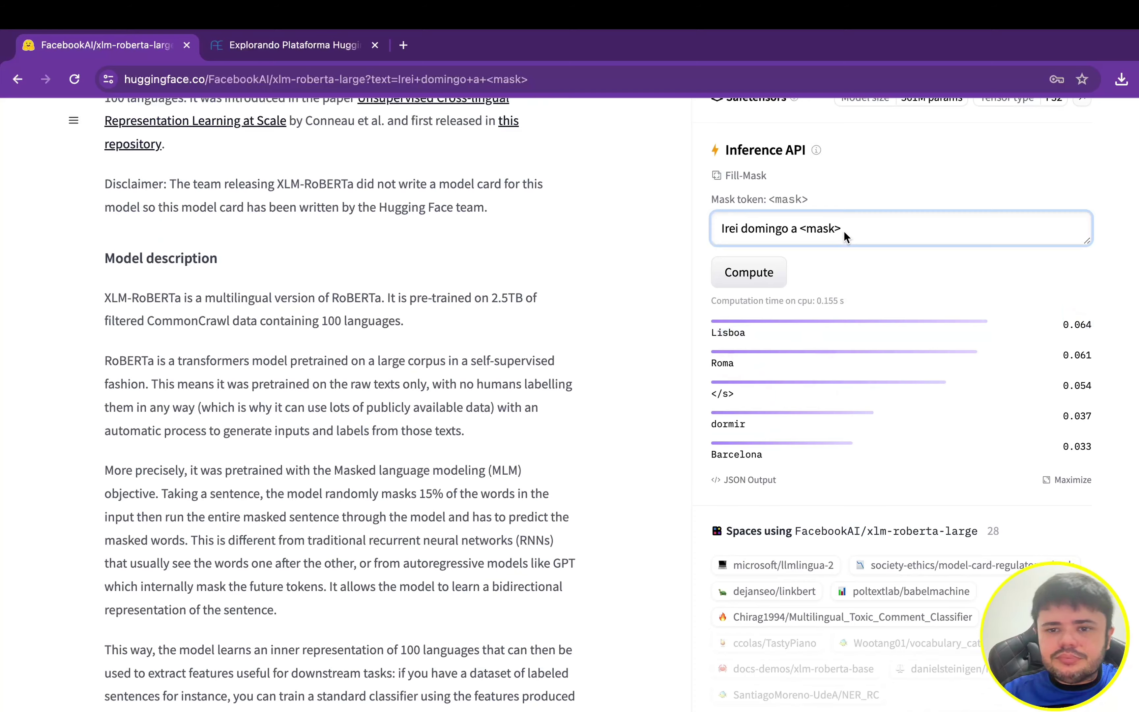
{"action": "scroll", "coordinate": [802, 286], "scroll_direction": "up", "scroll_amount": 1}
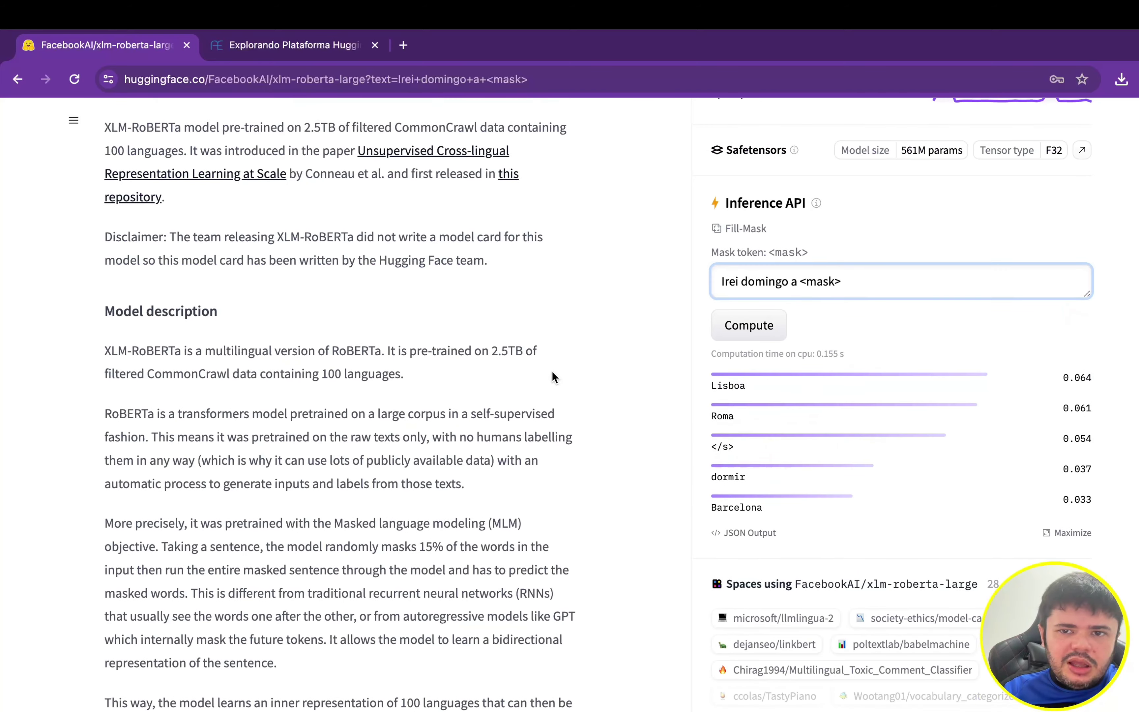
{"action": "scroll", "coordinate": [508, 373], "scroll_direction": "down", "scroll_amount": 10}
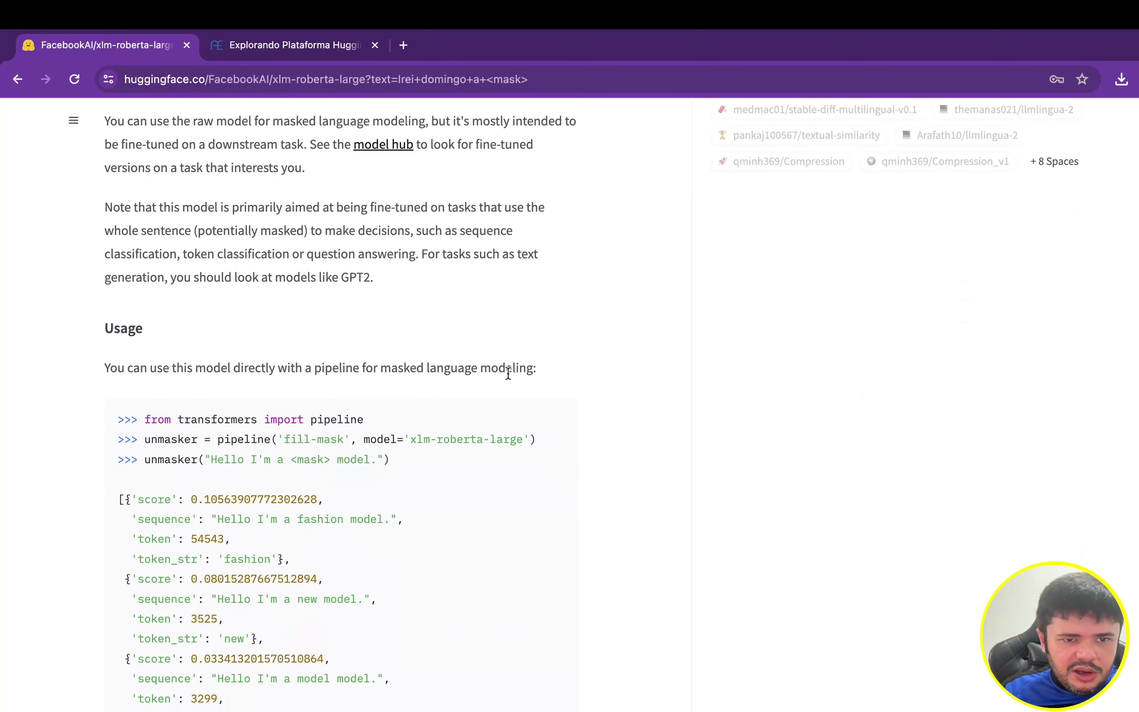
{"action": "scroll", "coordinate": [507, 373], "scroll_direction": "up", "scroll_amount": 10}
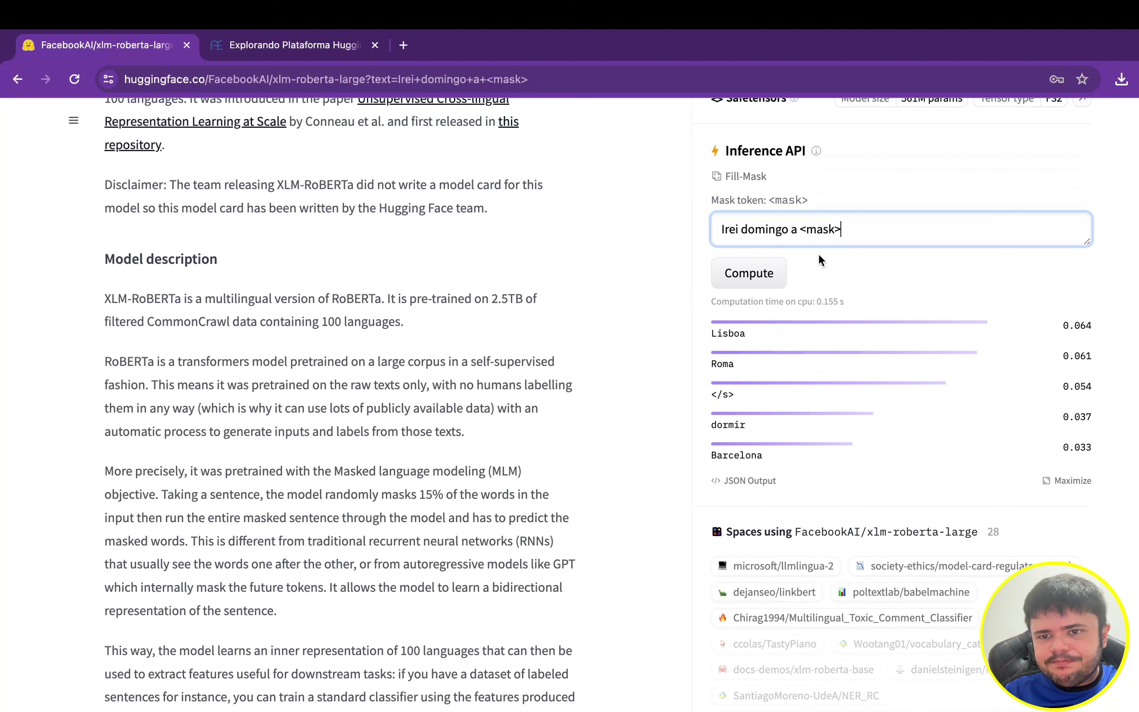
Replace the test sentence with 'O garoto vai <mask' and compute it
{"action": "triple_click", "coordinate": [856, 232]}
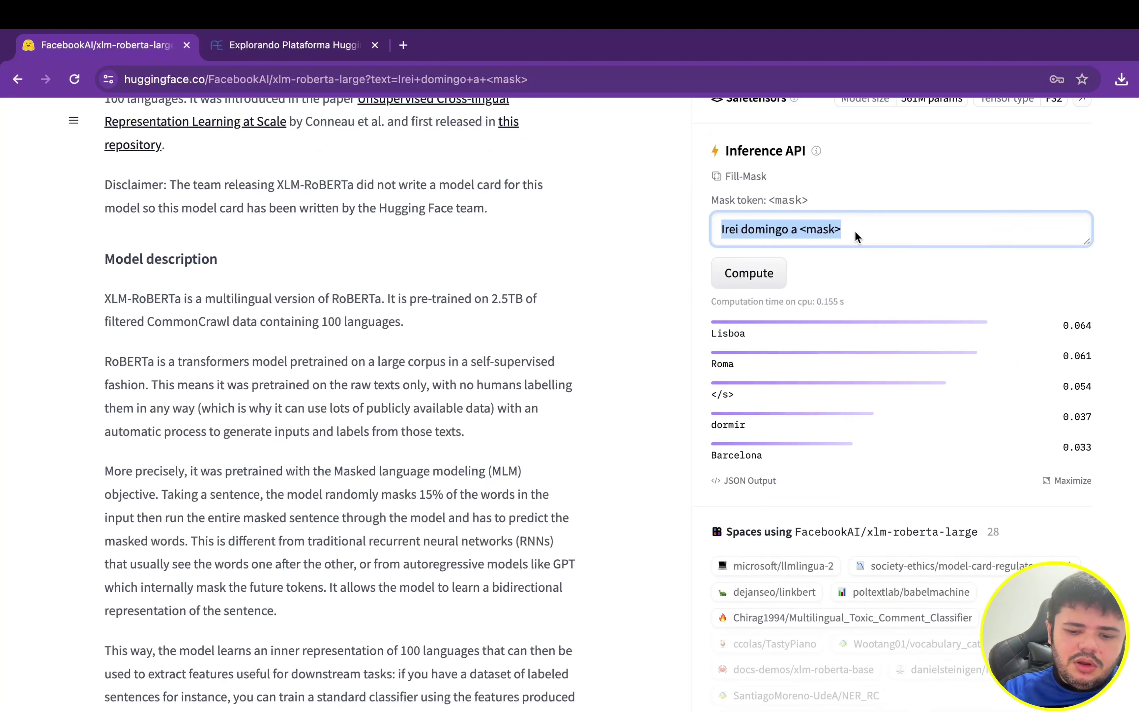
{"action": "type", "text": "O garoto"}
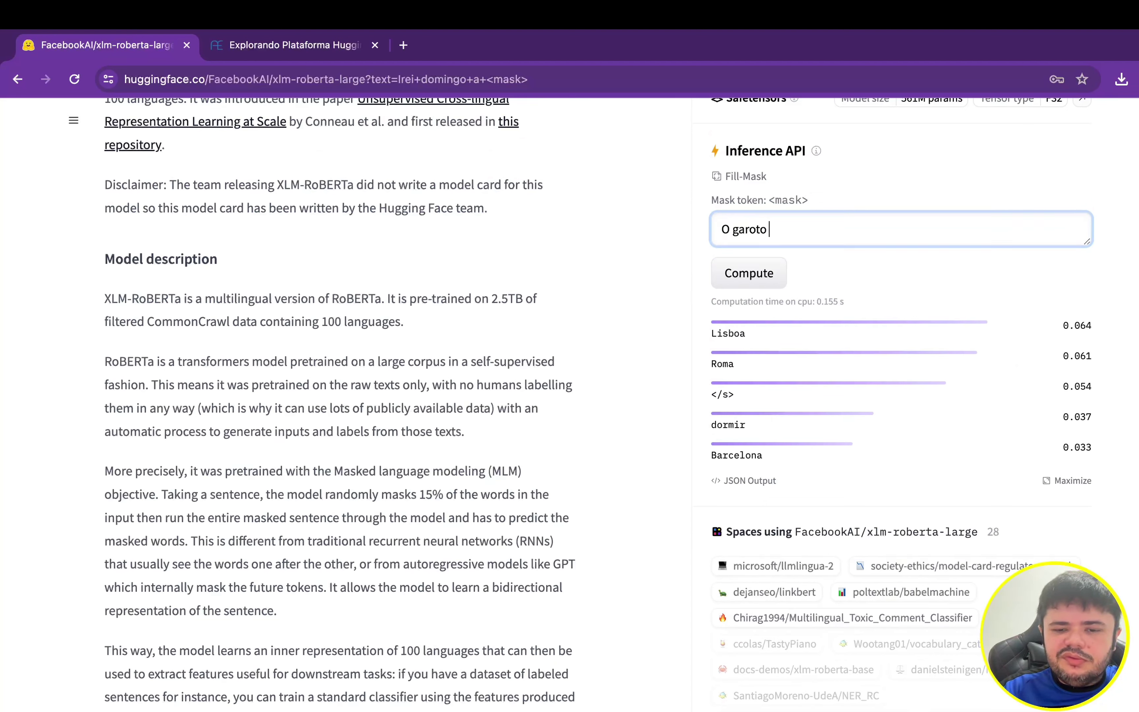
{"action": "type", "text": " vai"}
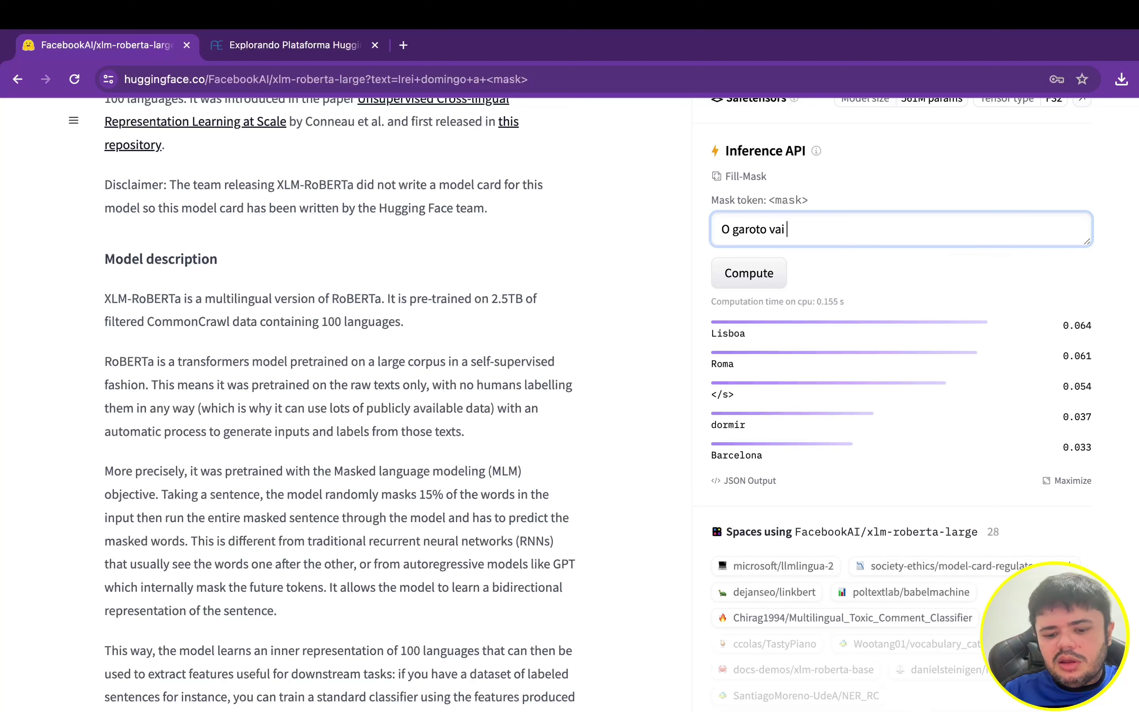
{"action": "type", "text": " <mask>"}
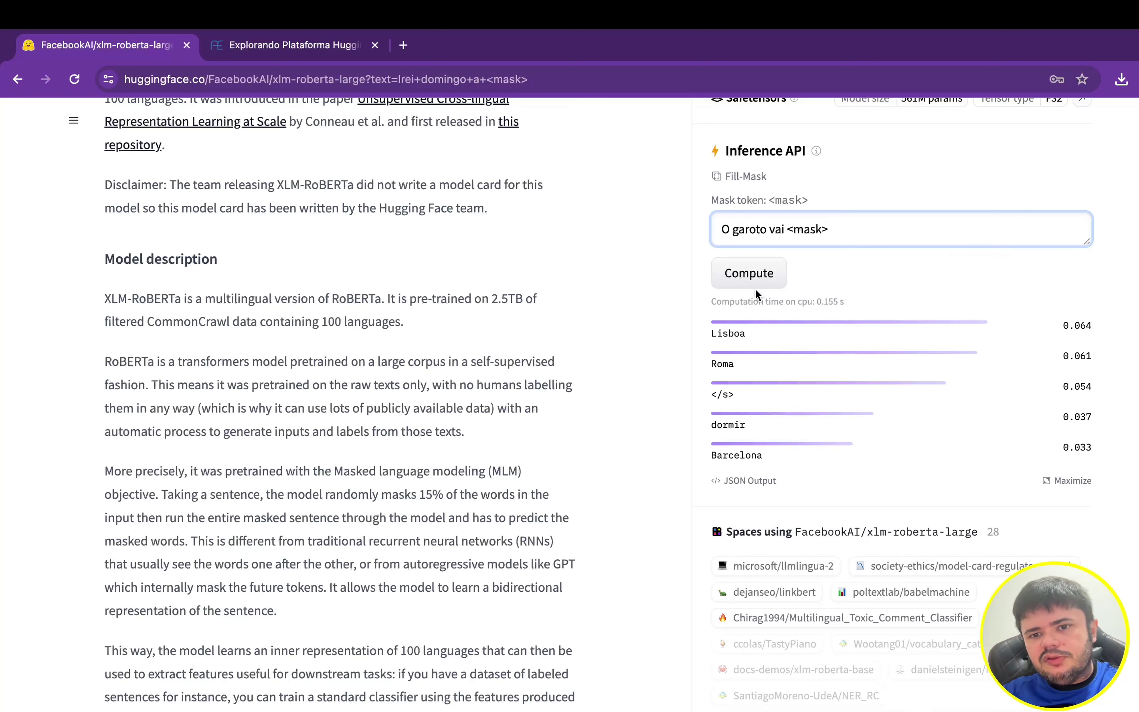
{"action": "left_click", "coordinate": [756, 287]}
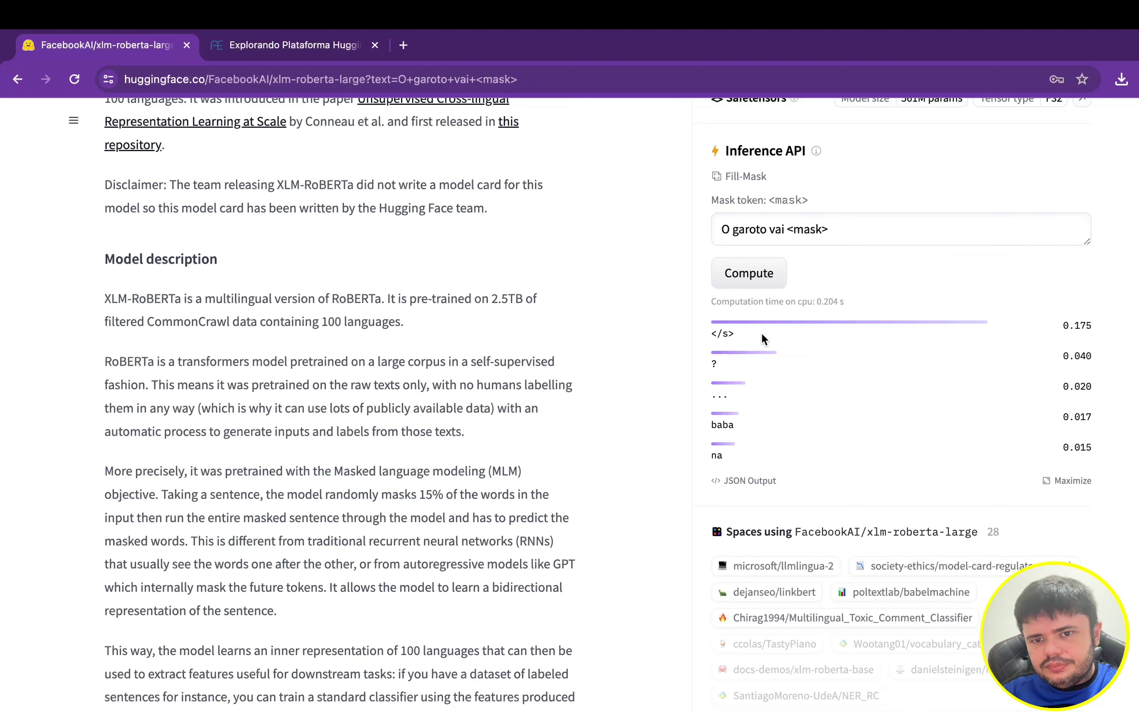
{"action": "scroll", "coordinate": [755, 392], "scroll_direction": "down", "scroll_amount": 1}
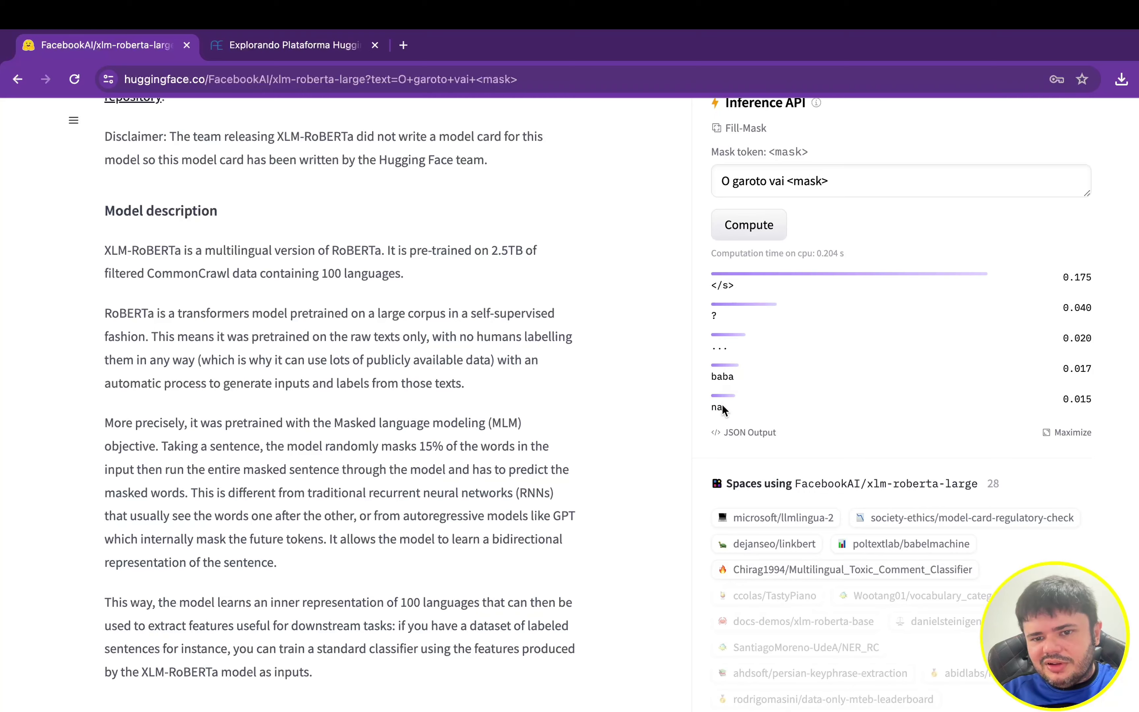
{"action": "scroll", "coordinate": [795, 311], "scroll_direction": "down", "scroll_amount": 1}
Append 'no domingo de manhã' and compute: trabalhar 0.095, viajar 0.078, chegar 0.068
{"action": "left_click", "coordinate": [842, 140]}
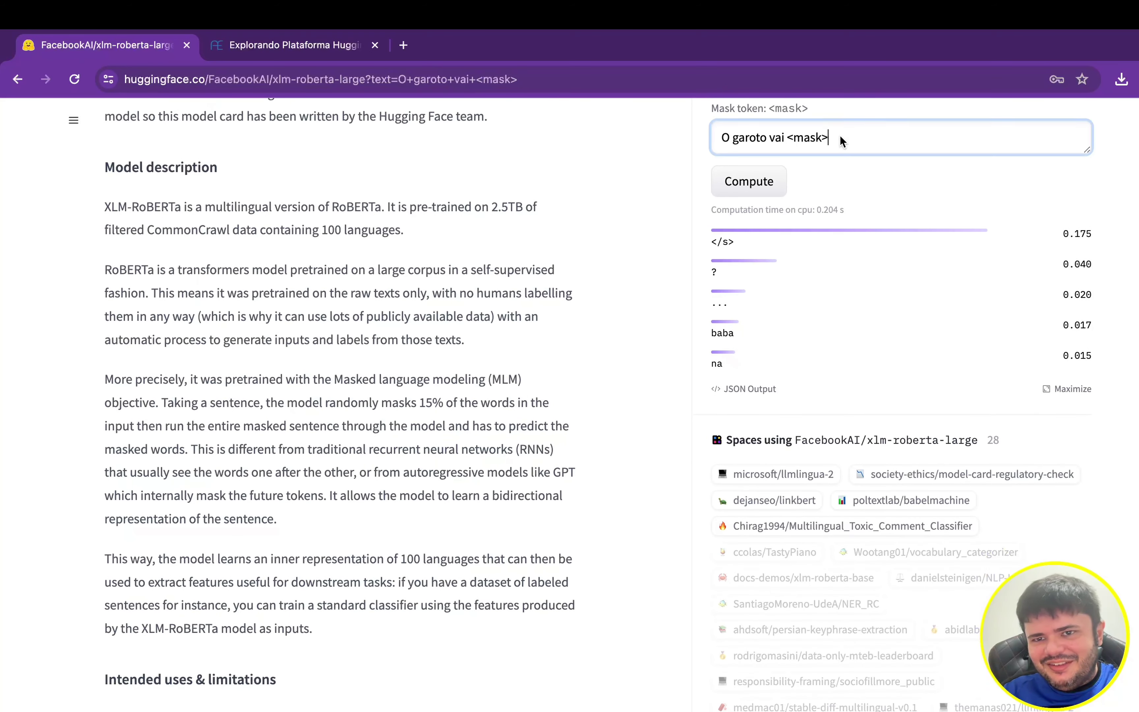
{"action": "type", "text": "no domingo"}
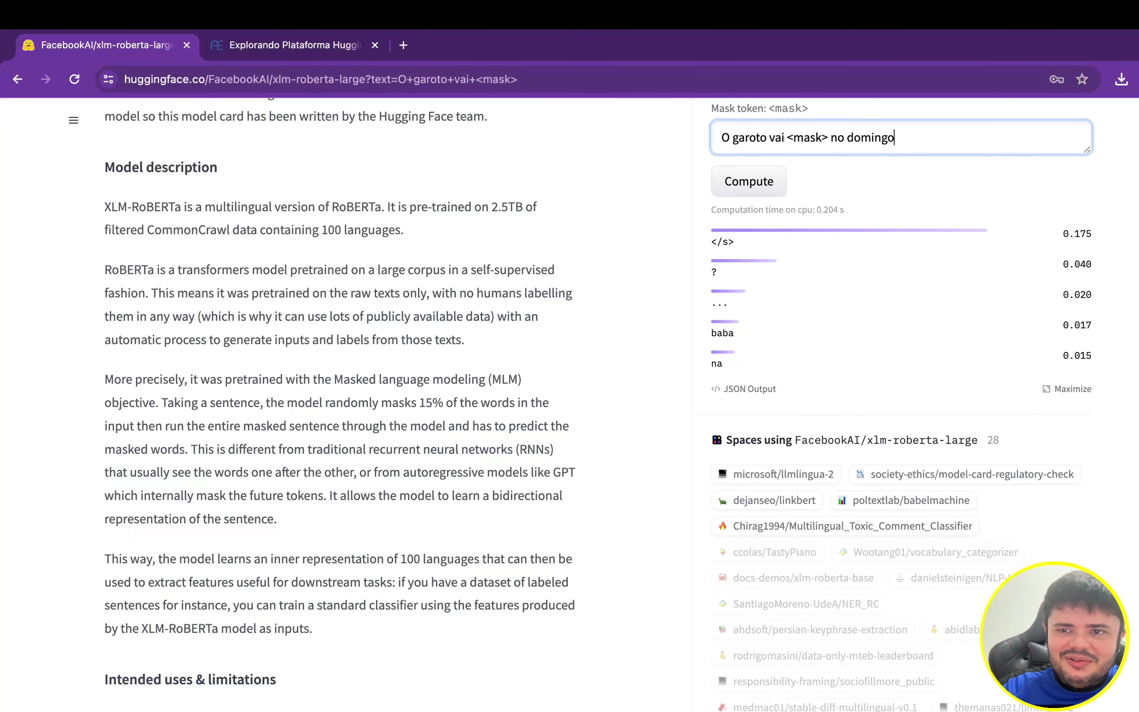
{"action": "type", "text": " de manh"}
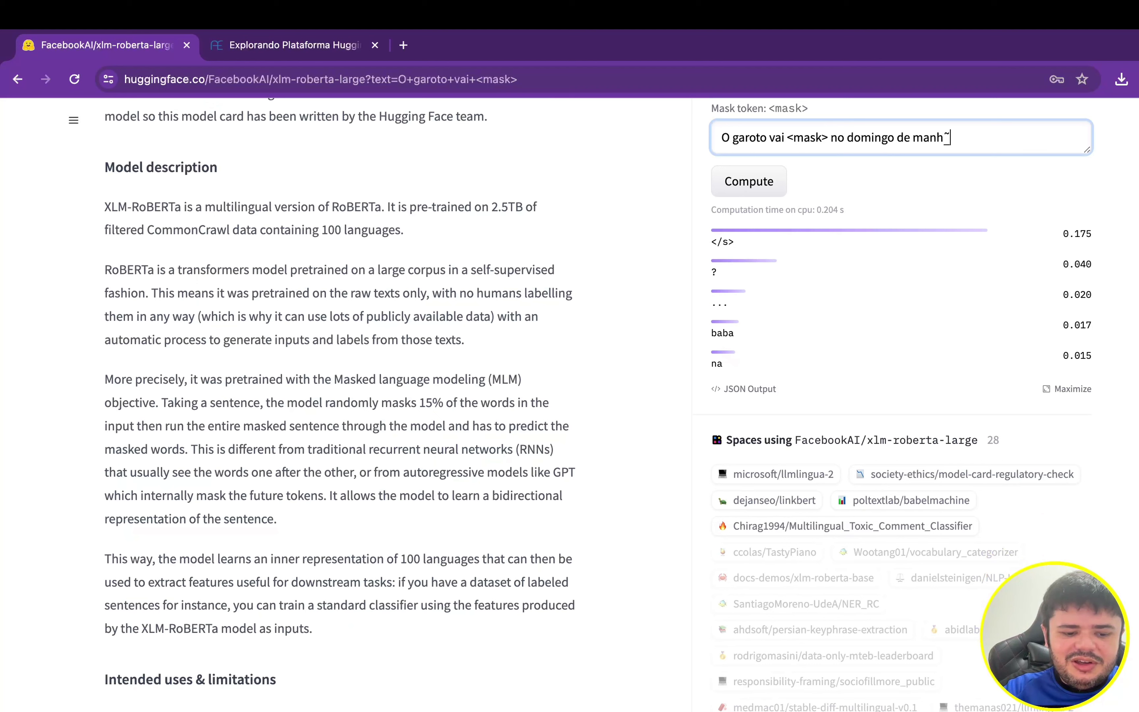
{"action": "type", "text": "ã"}
{"action": "left_click", "coordinate": [750, 187]}
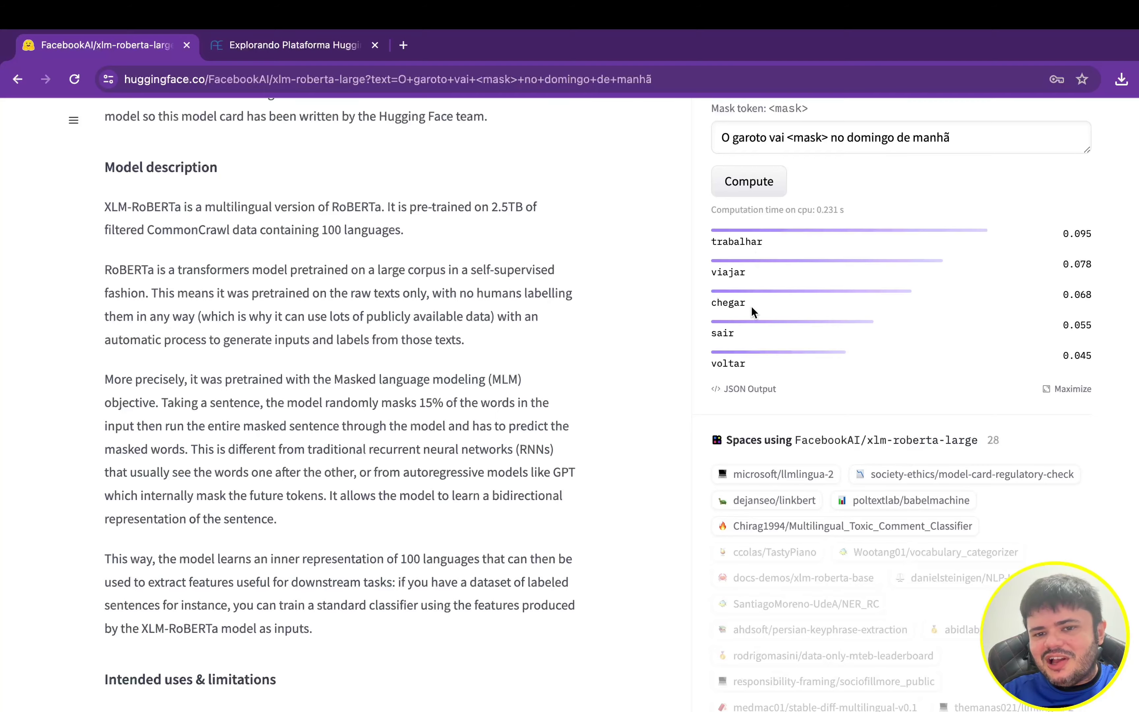
{"action": "scroll", "coordinate": [758, 335], "scroll_direction": "down", "scroll_amount": 10}
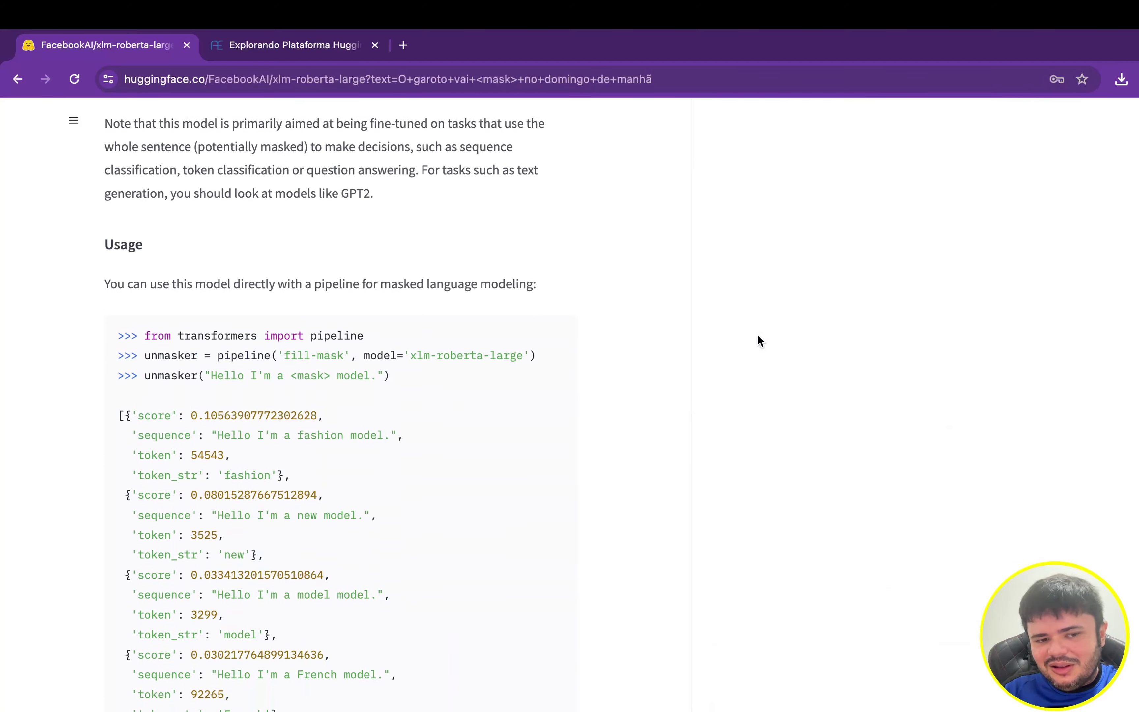
{"action": "scroll", "coordinate": [758, 335], "scroll_direction": "up", "scroll_amount": 15}
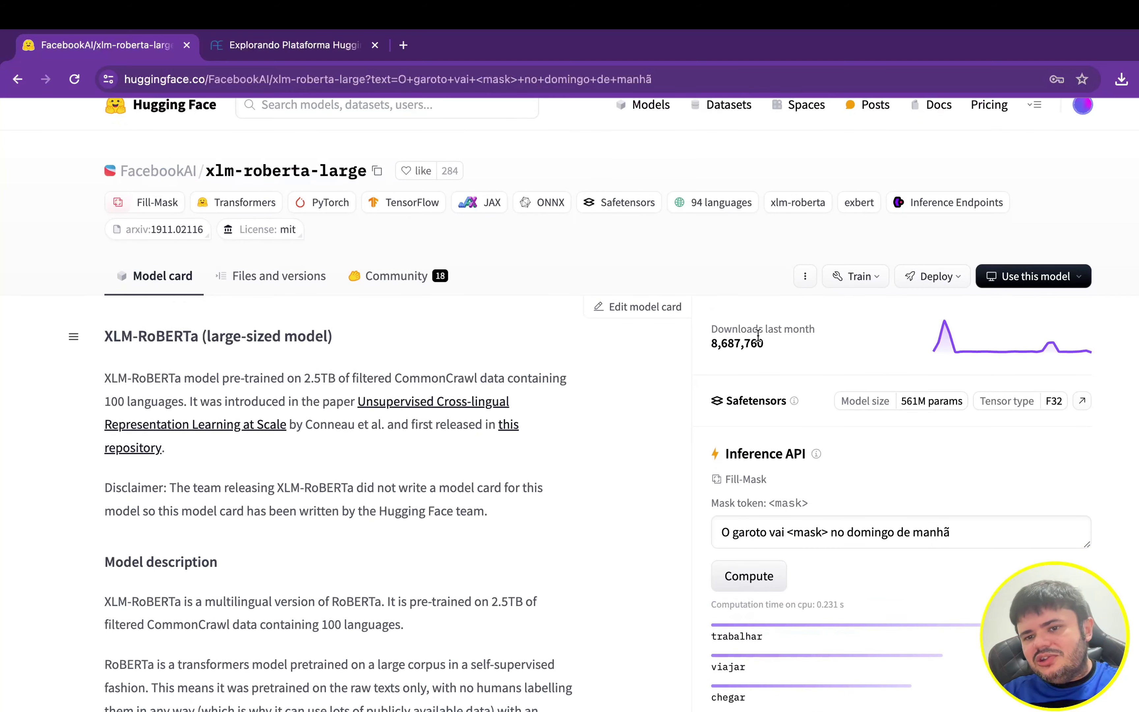
{"action": "scroll", "coordinate": [765, 345], "scroll_direction": "down", "scroll_amount": 2}
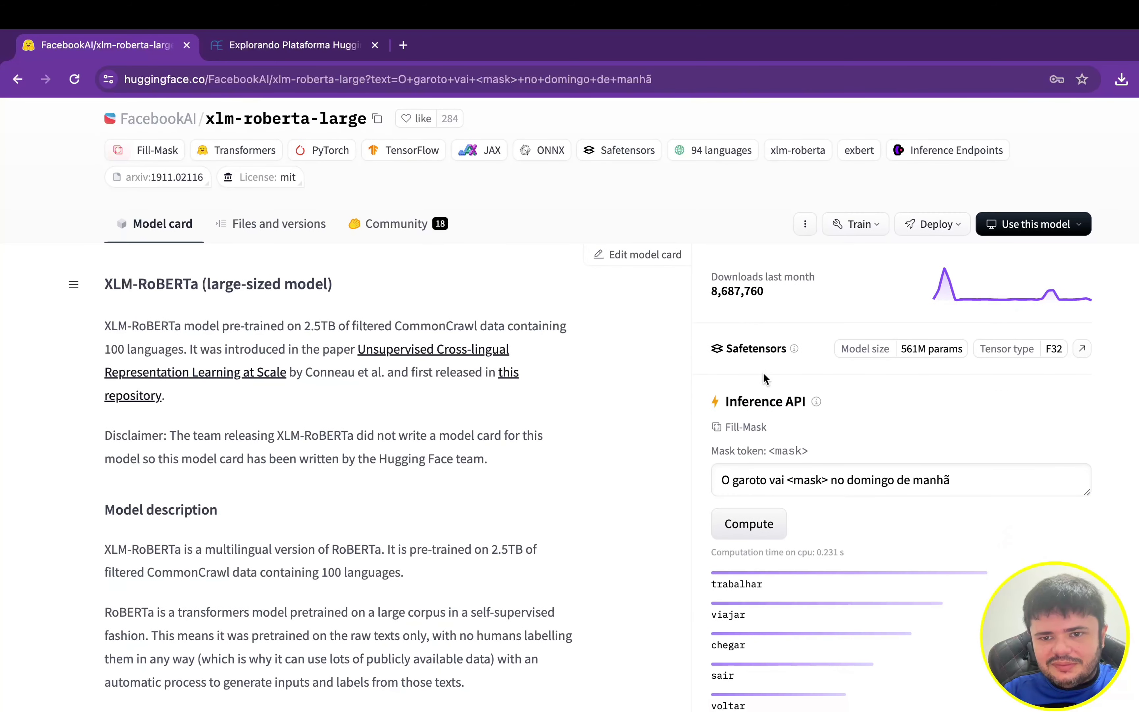
{"action": "scroll", "coordinate": [770, 451], "scroll_direction": "down", "scroll_amount": 1}
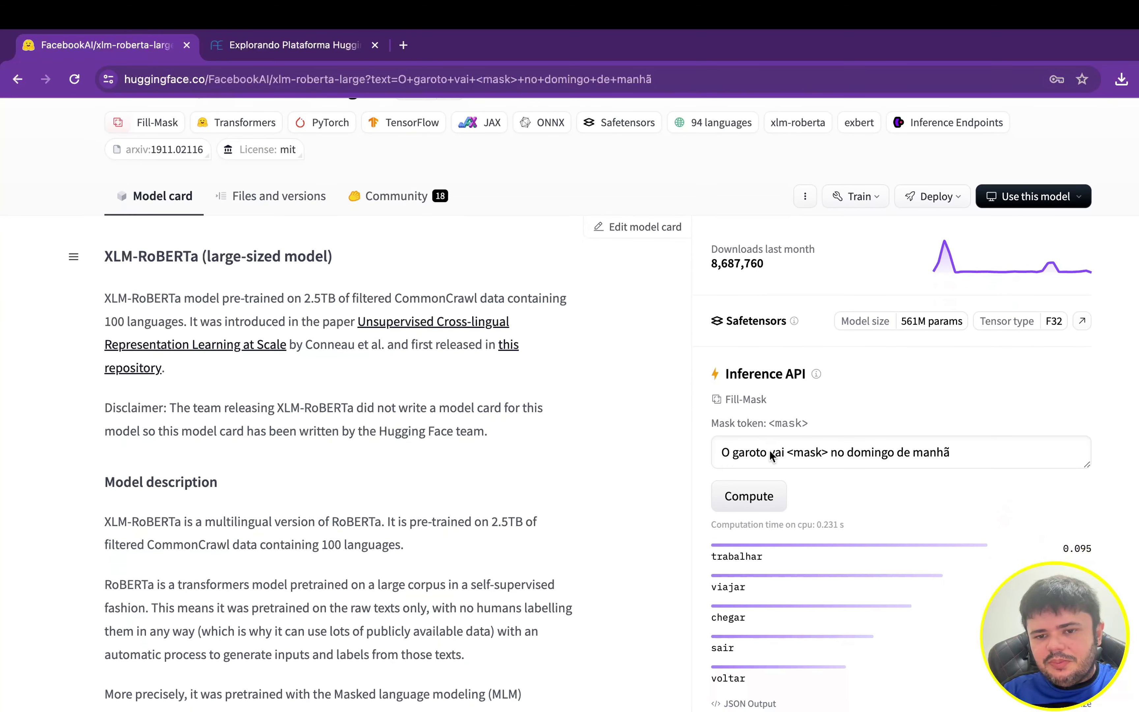
{"action": "left_click", "coordinate": [1082, 198]}
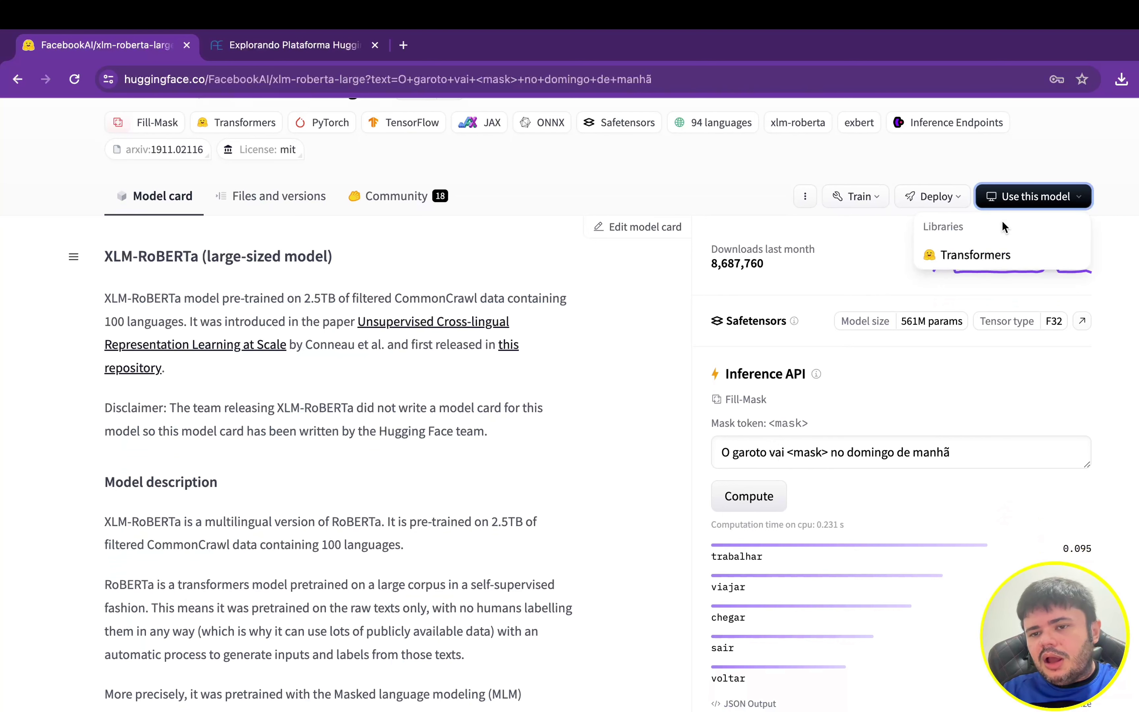
{"action": "left_click", "coordinate": [978, 255]}
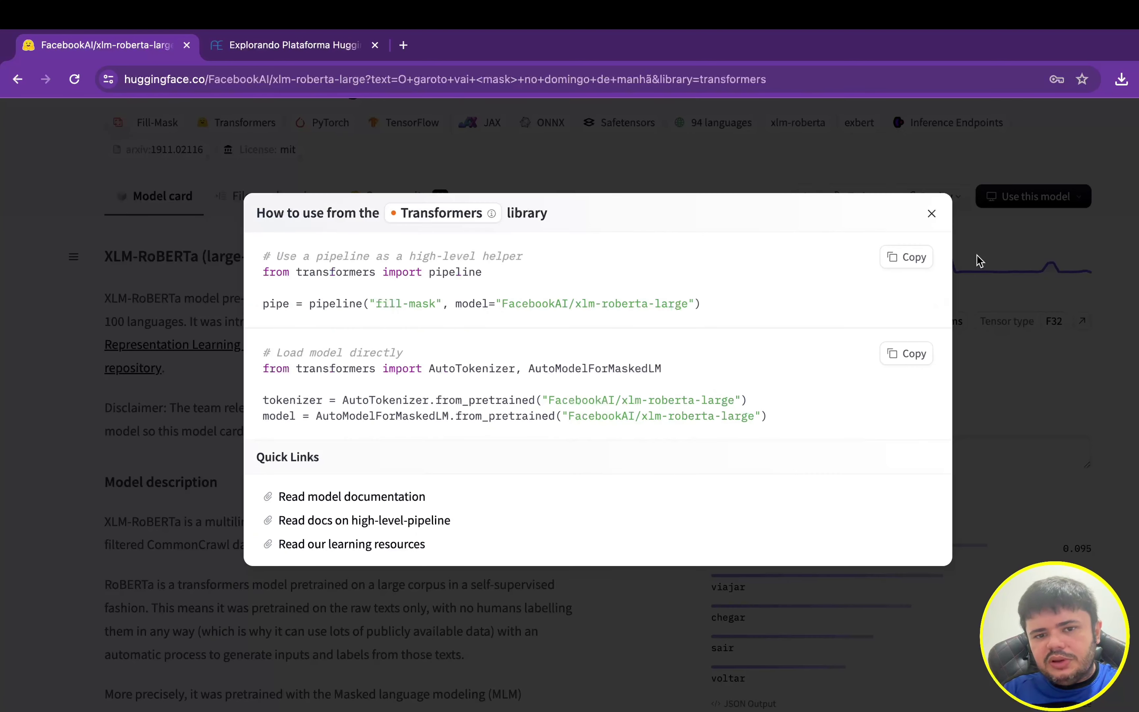
{"action": "left_click", "coordinate": [935, 216]}
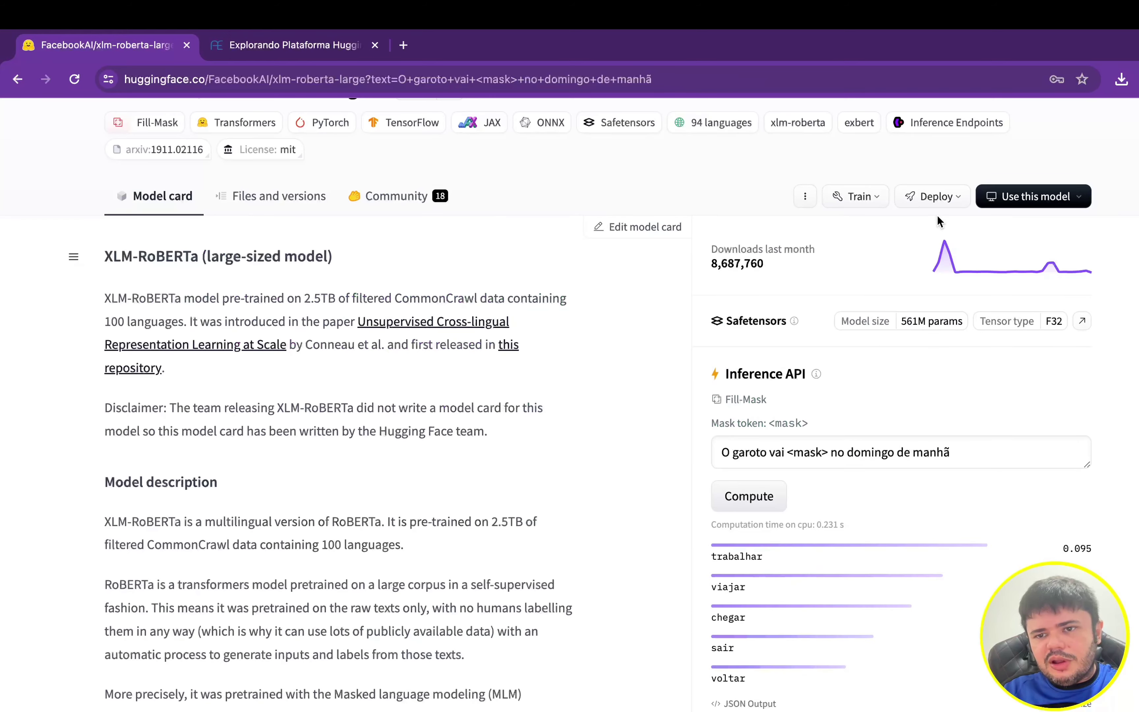
{"action": "left_click", "coordinate": [953, 201]}
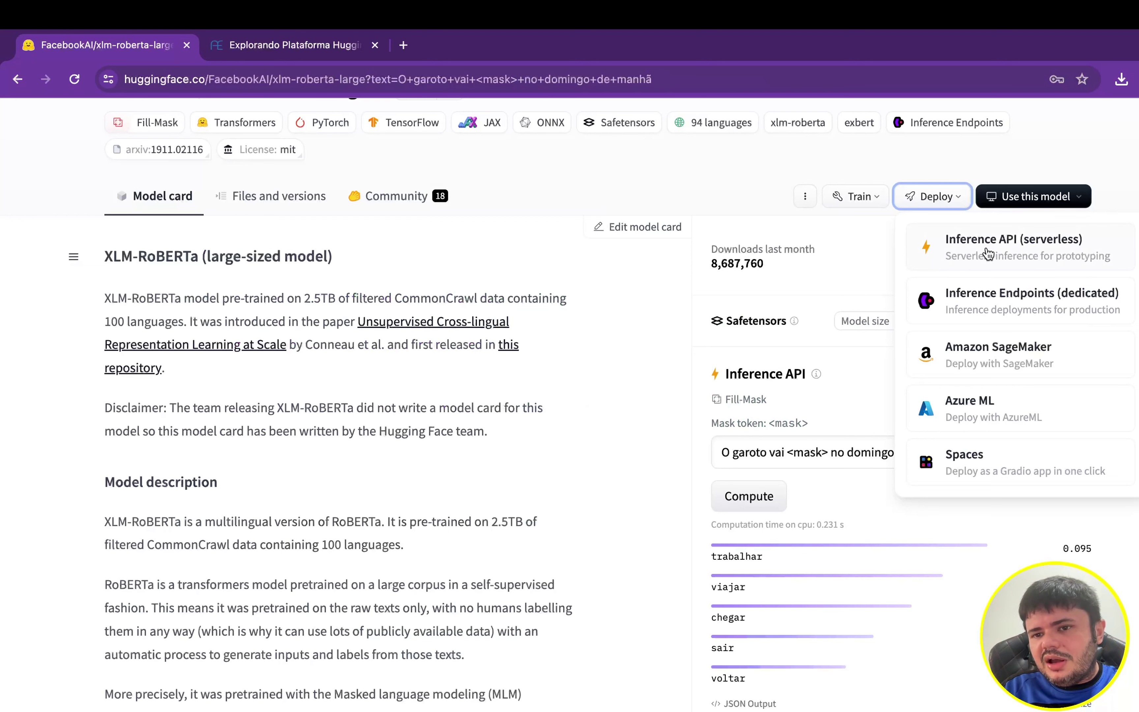
{"action": "left_click", "coordinate": [1015, 250]}
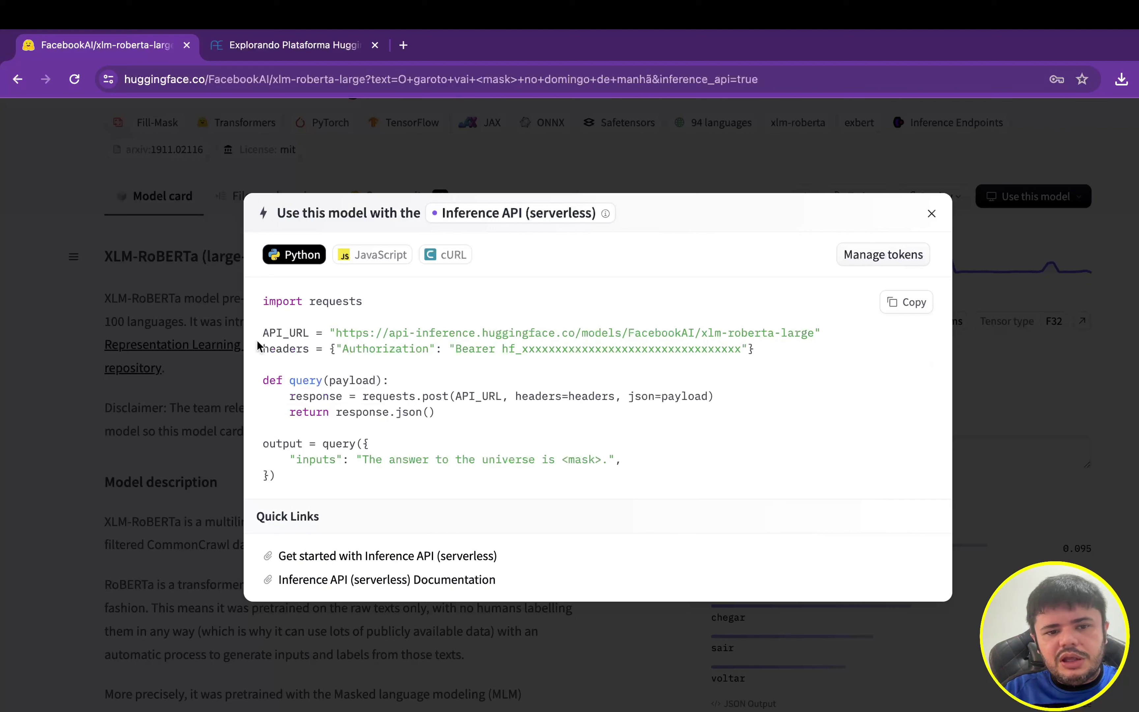
{"action": "left_click_drag", "start_coordinate": [264, 303], "coordinate": [298, 471]}
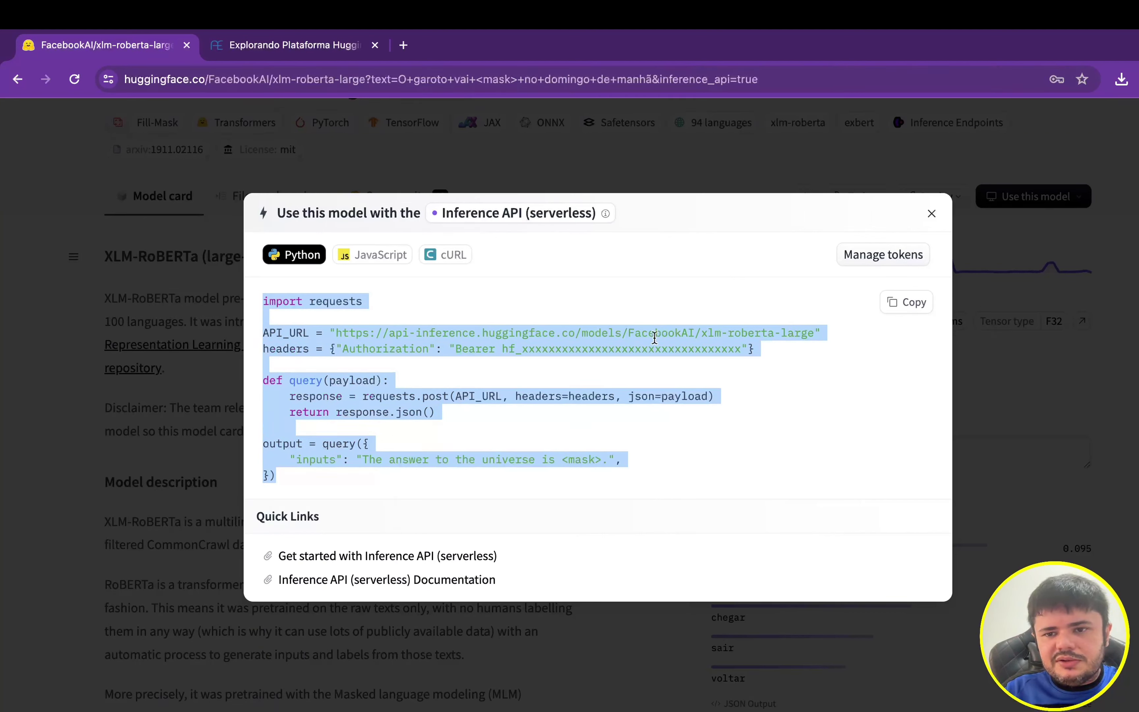
{"action": "left_click", "coordinate": [465, 345]}
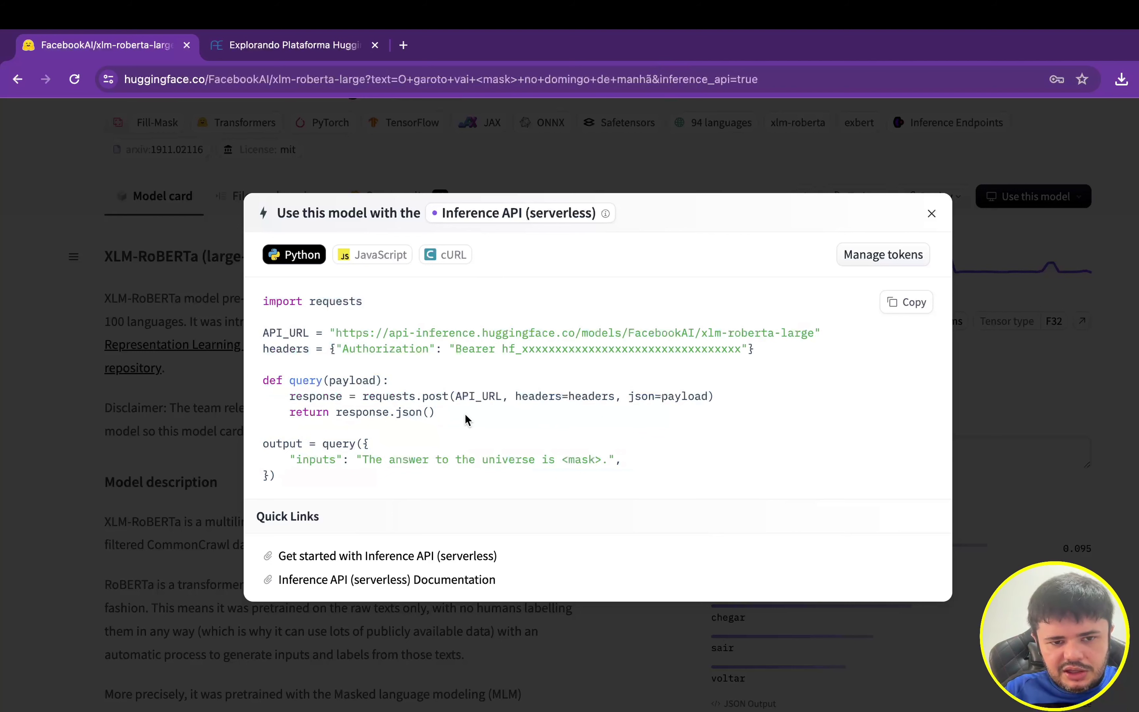
{"action": "left_click", "coordinate": [365, 263]}
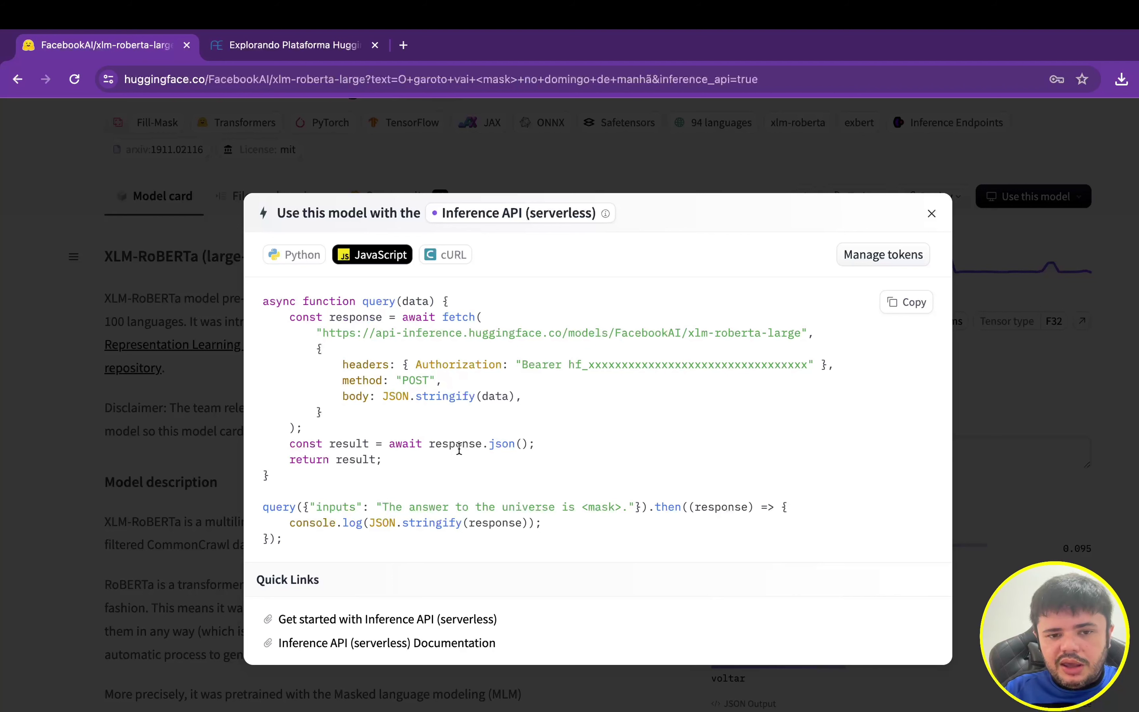
{"action": "left_click", "coordinate": [449, 262]}
{"action": "left_click", "coordinate": [358, 258]}
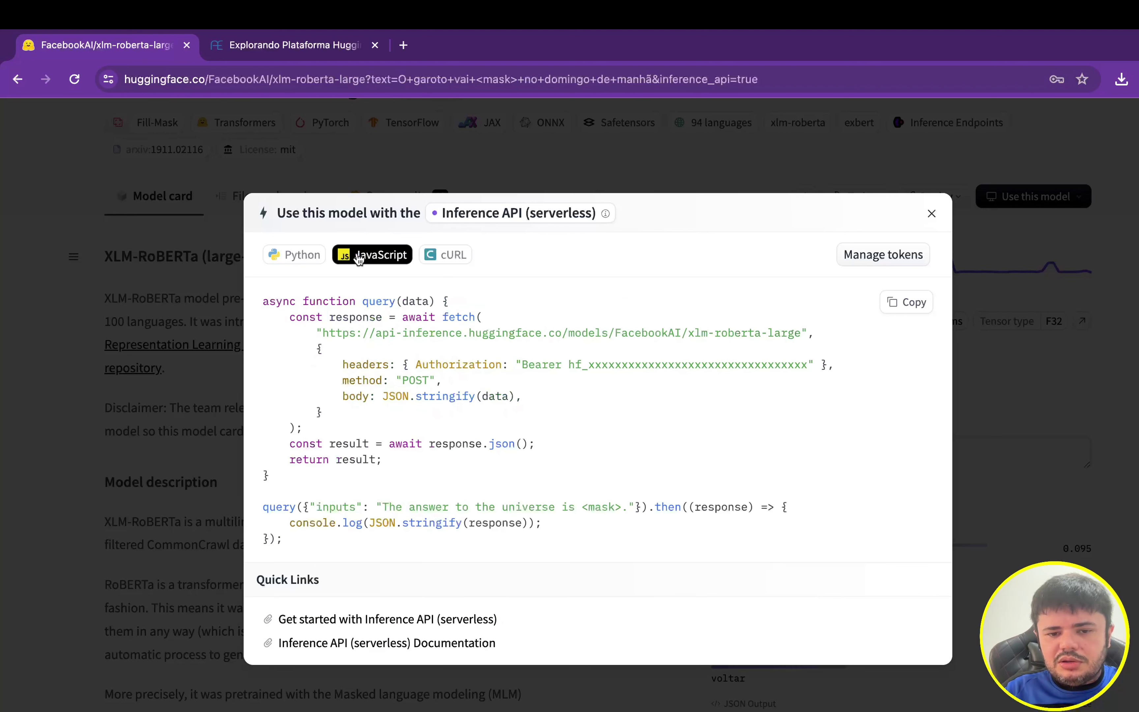
{"action": "left_click", "coordinate": [315, 260]}
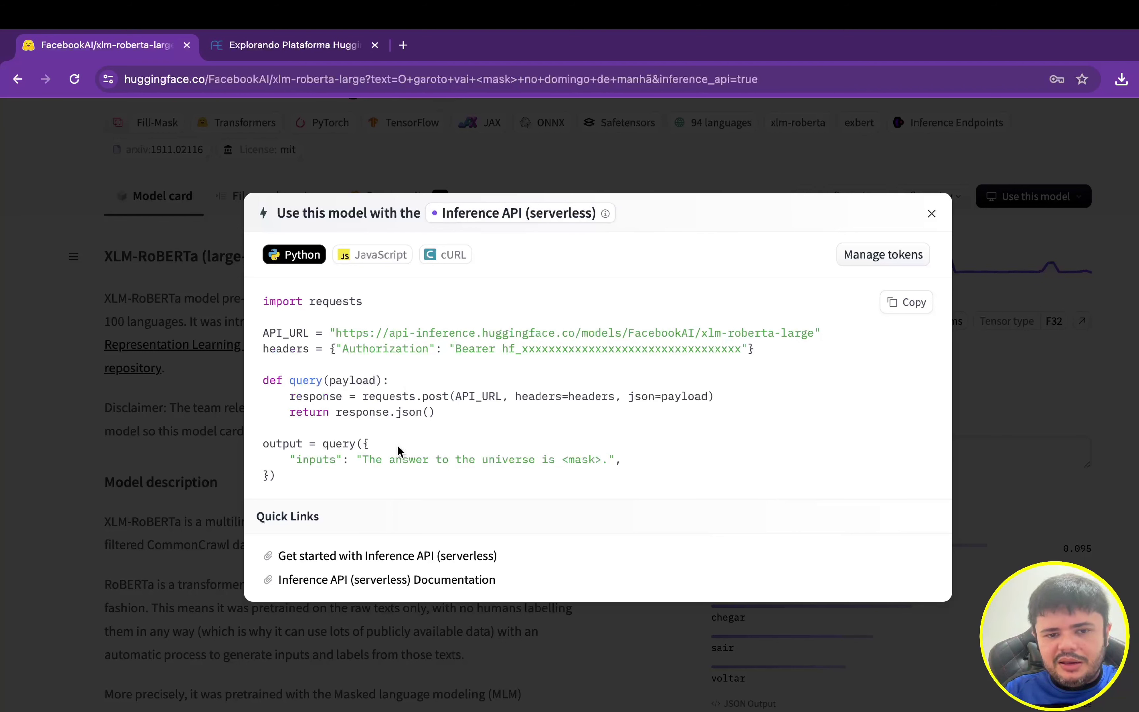
{"action": "left_click", "coordinate": [932, 214]}
{"action": "scroll", "coordinate": [921, 287], "scroll_direction": "down", "scroll_amount": 15}
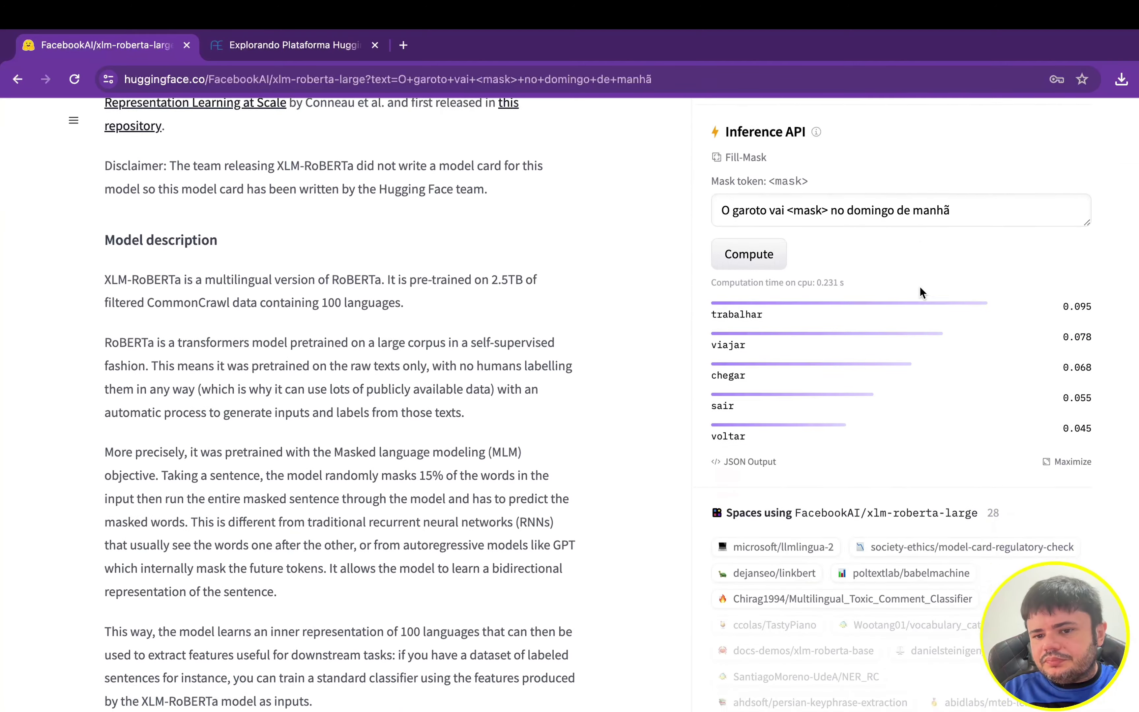
{"action": "scroll", "coordinate": [921, 287], "scroll_direction": "up", "scroll_amount": 15}
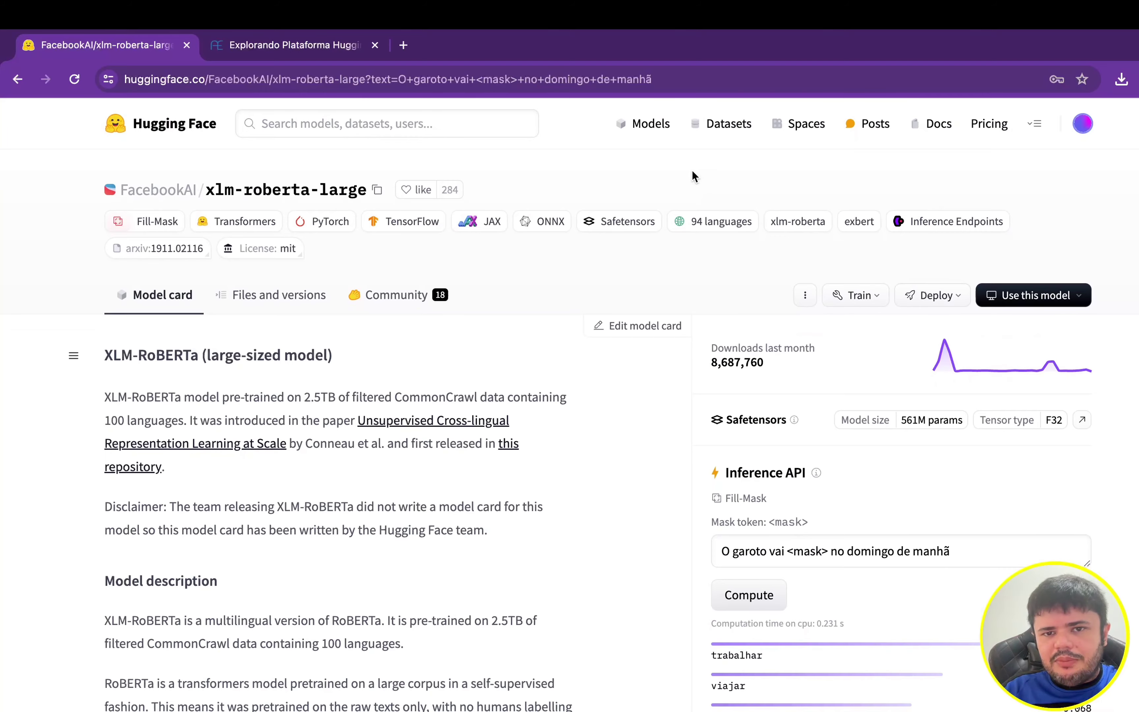
{"action": "scroll", "coordinate": [692, 171], "scroll_direction": "down", "scroll_amount": 1}
{"action": "scroll", "coordinate": [693, 172], "scroll_direction": "up", "scroll_amount": 1}
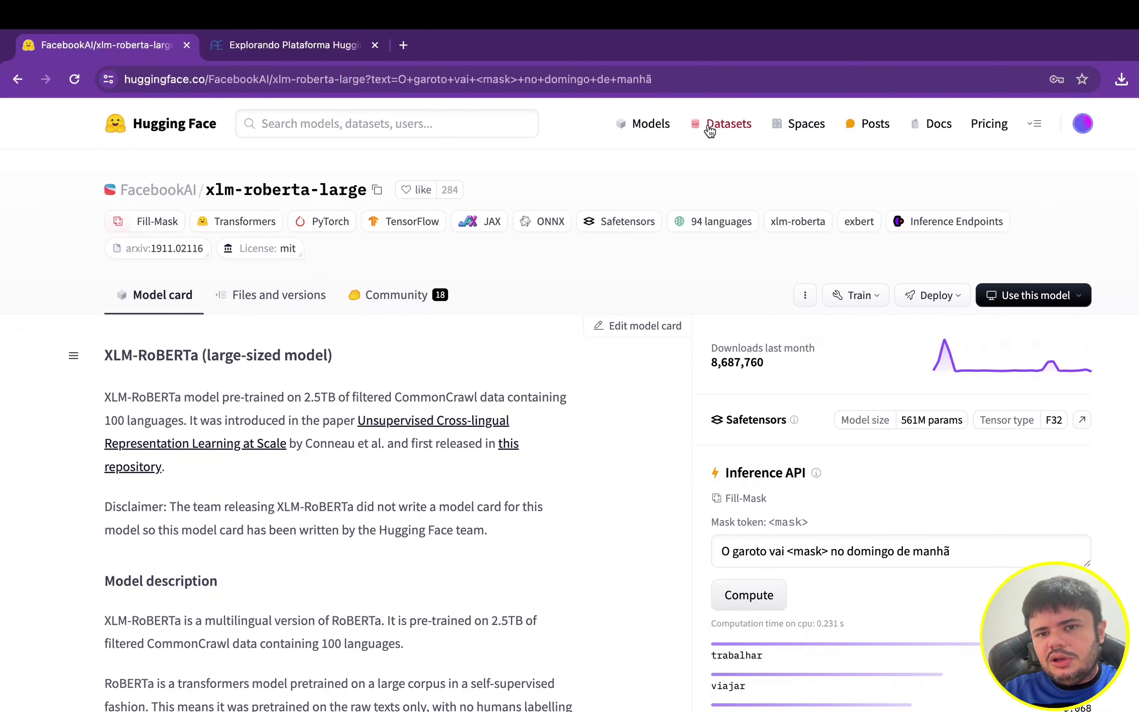
Open the Datasets page and browse the 158,049 trending datasets led by HuggingFaceFW/fineweb-edu
{"action": "left_click", "coordinate": [721, 137]}
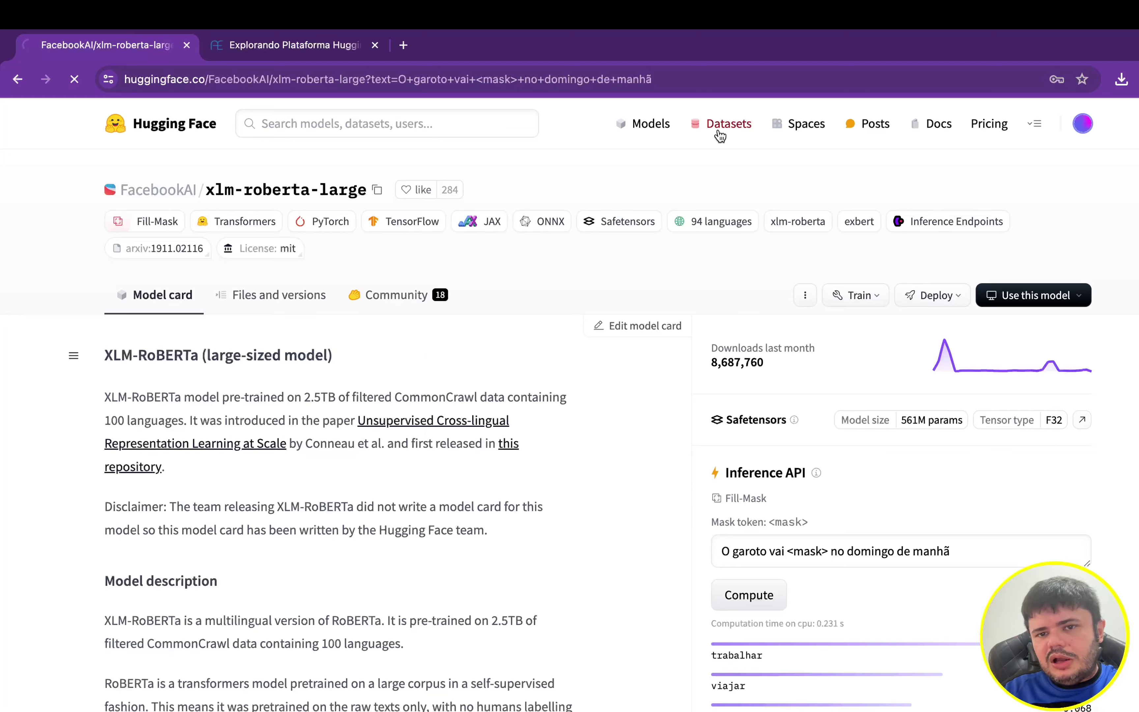
{"action": "scroll", "coordinate": [287, 315], "scroll_direction": "down", "scroll_amount": 10}
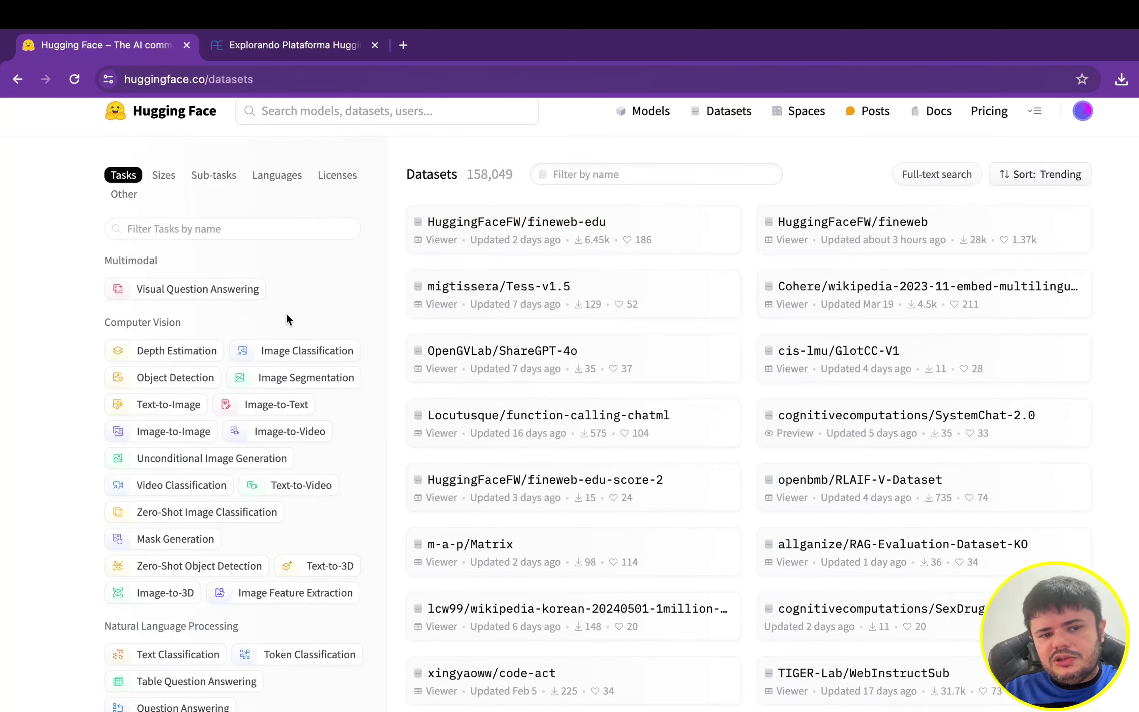
{"action": "scroll", "coordinate": [287, 316], "scroll_direction": "up", "scroll_amount": 9}
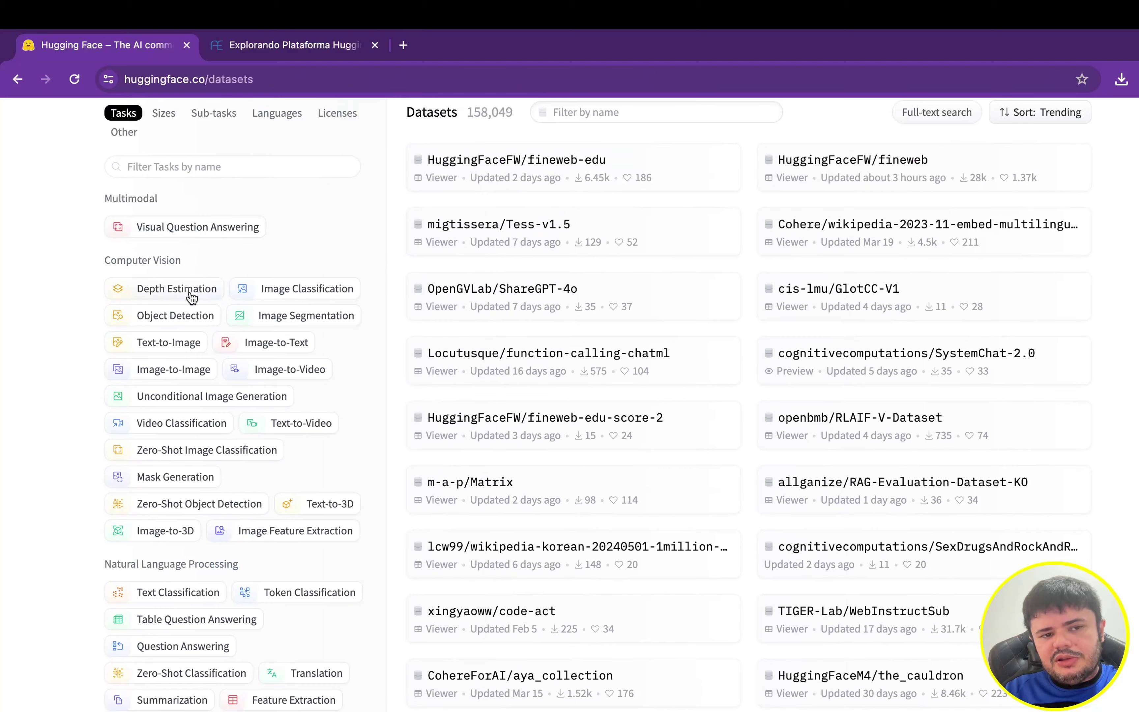
{"action": "scroll", "coordinate": [310, 254], "scroll_direction": "up", "scroll_amount": 2}
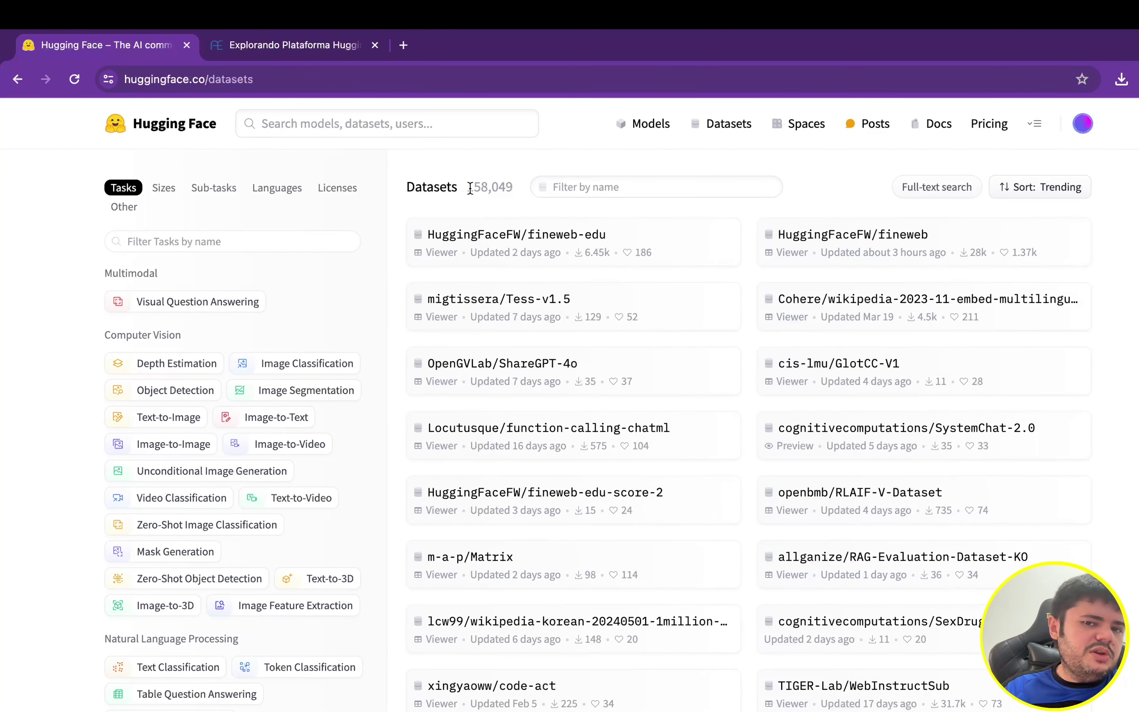
Filter datasets by name 'imdb' and open the stanfordnlp/imdb result
{"action": "left_click", "coordinate": [569, 186]}
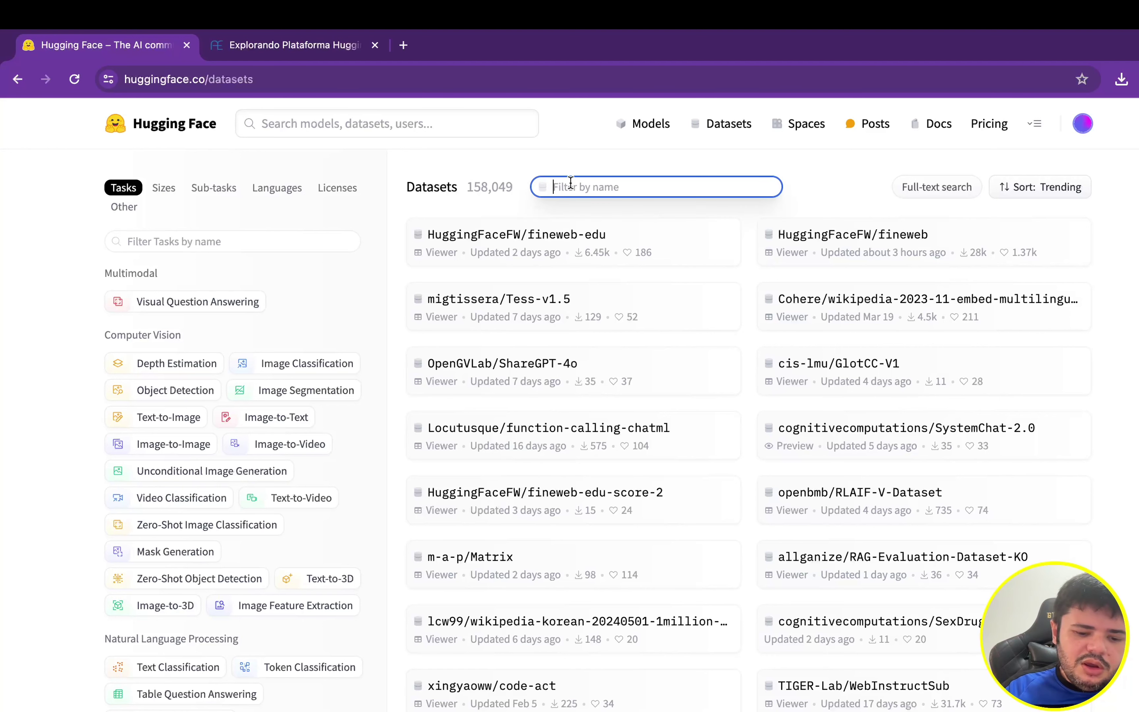
{"action": "type", "text": "im"}
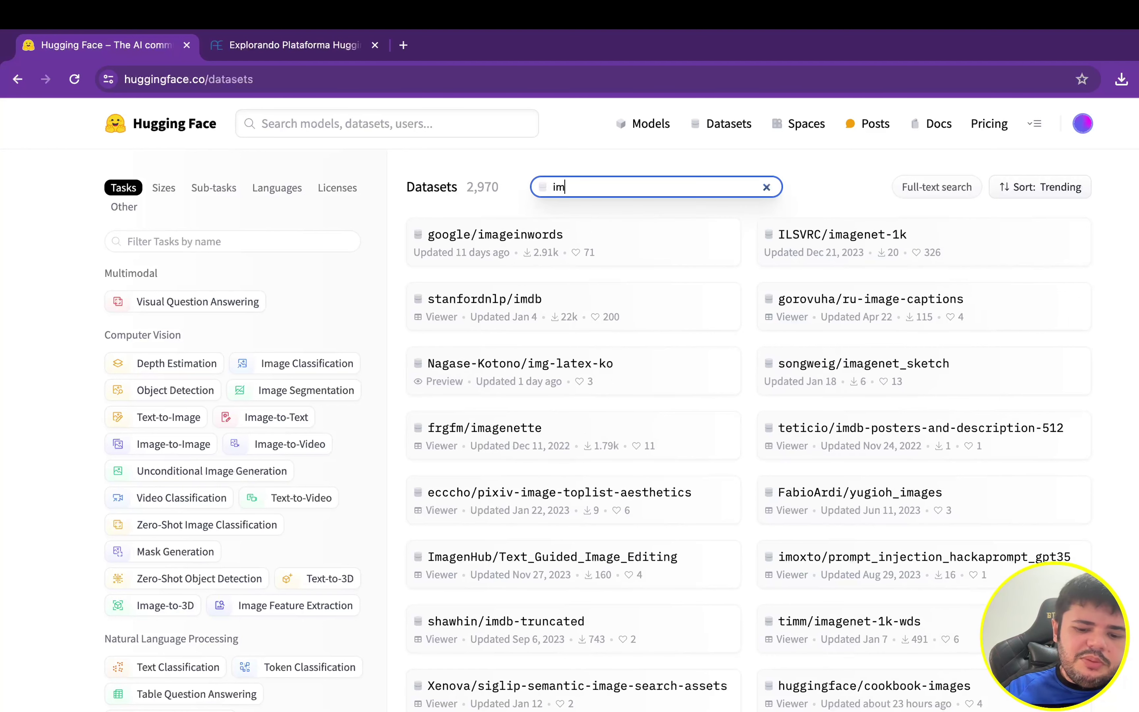
{"action": "type", "text": "db"}
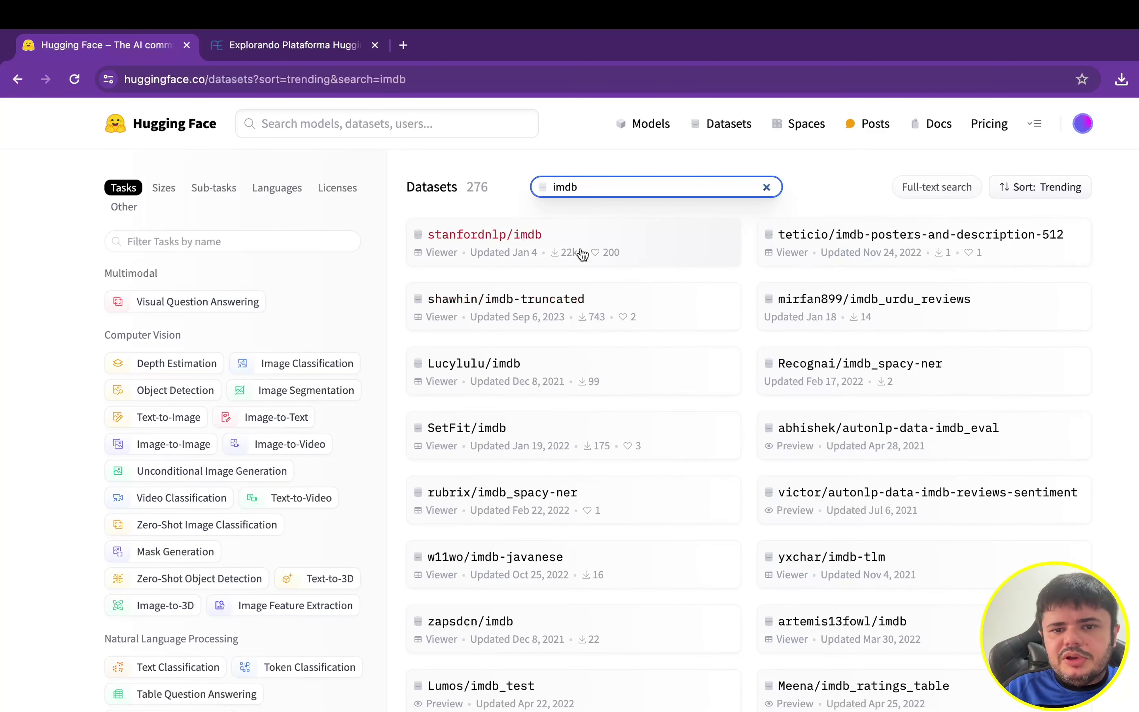
{"action": "left_click", "coordinate": [527, 234]}
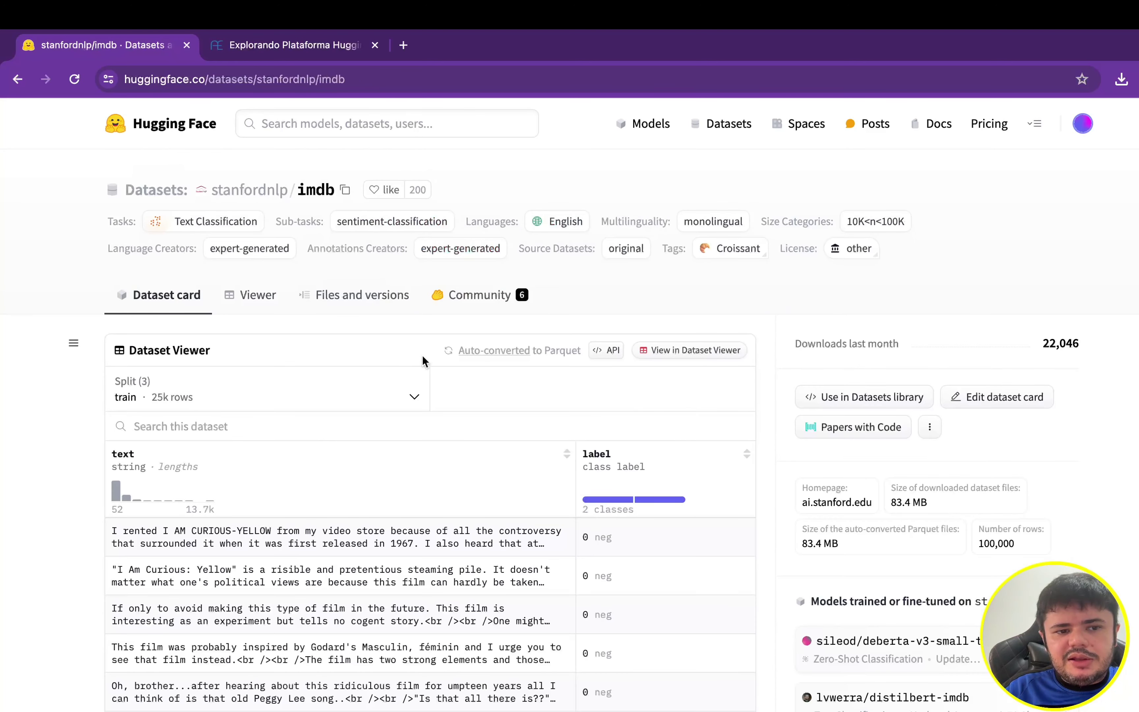
{"action": "scroll", "coordinate": [424, 362], "scroll_direction": "down", "scroll_amount": 3}
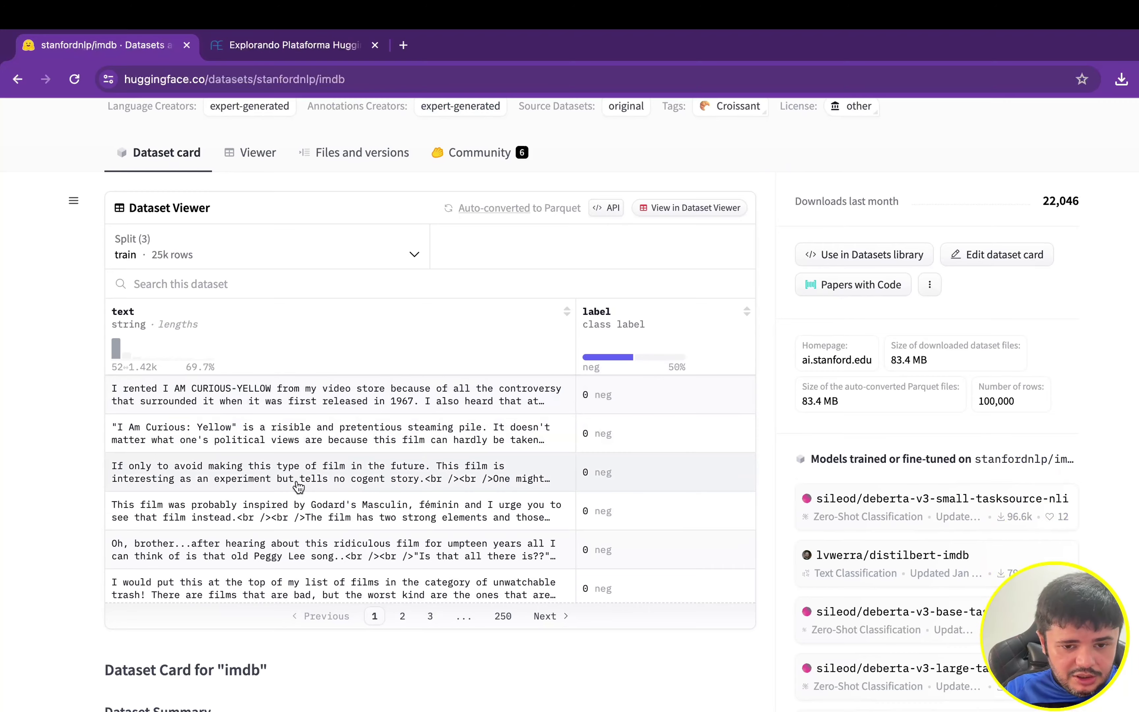
{"action": "scroll", "coordinate": [298, 486], "scroll_direction": "down", "scroll_amount": 8}
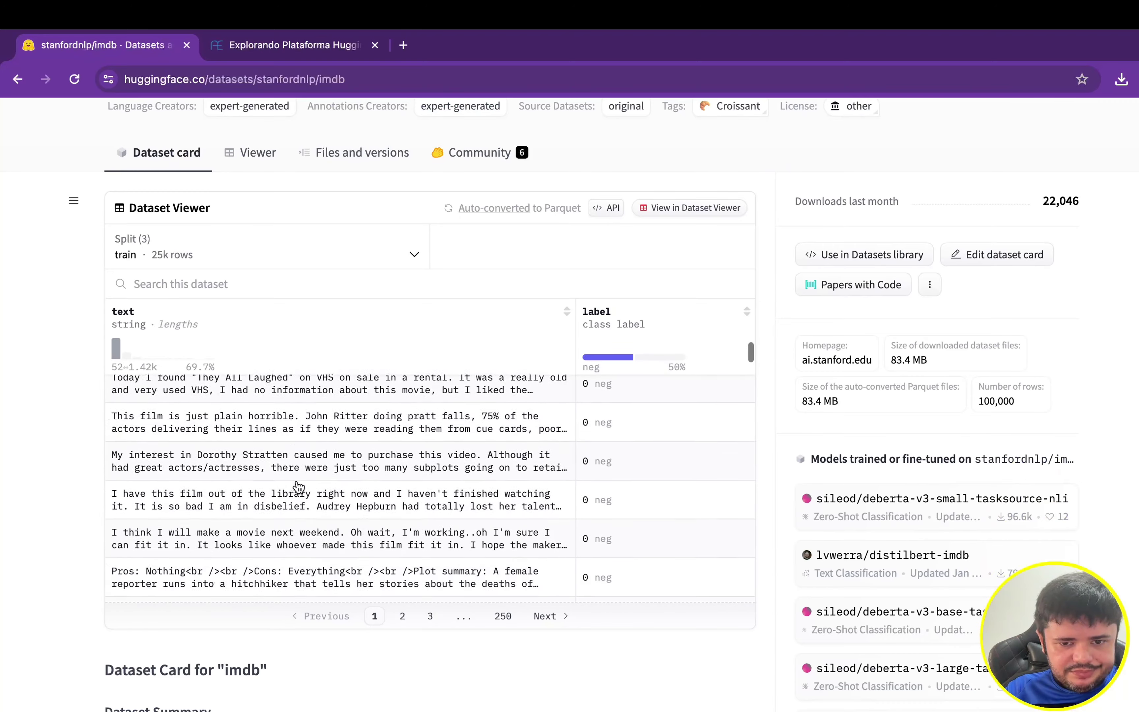
{"action": "scroll", "coordinate": [298, 487], "scroll_direction": "down", "scroll_amount": 5}
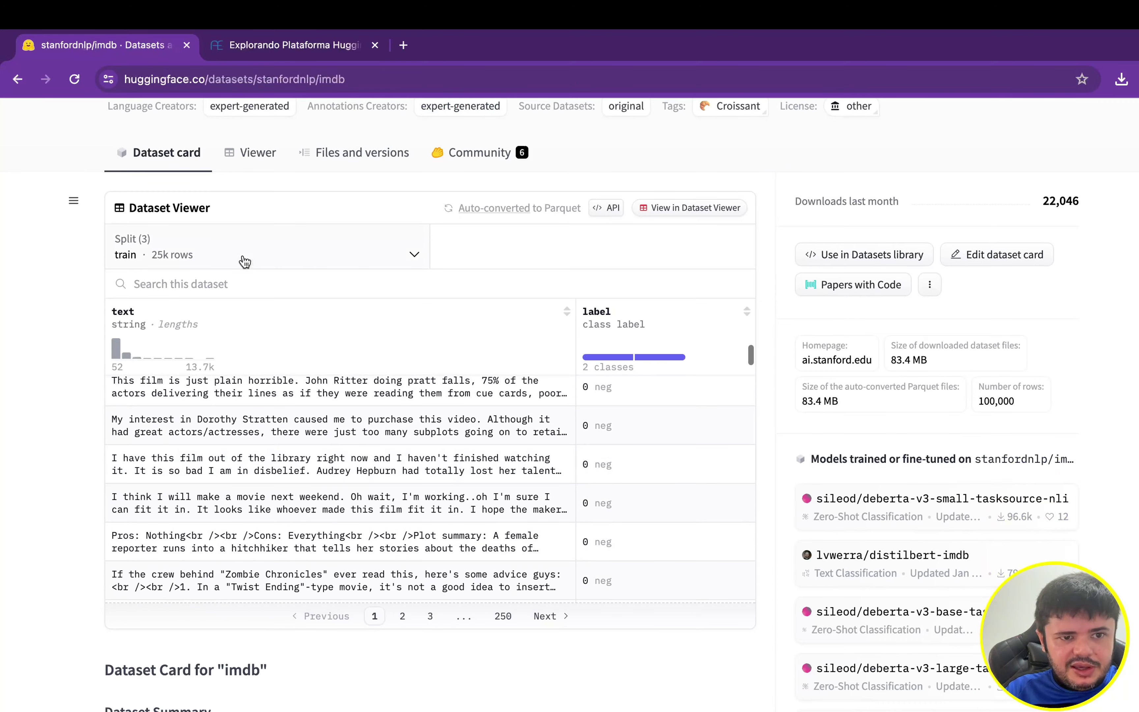
{"action": "left_click", "coordinate": [297, 258]}
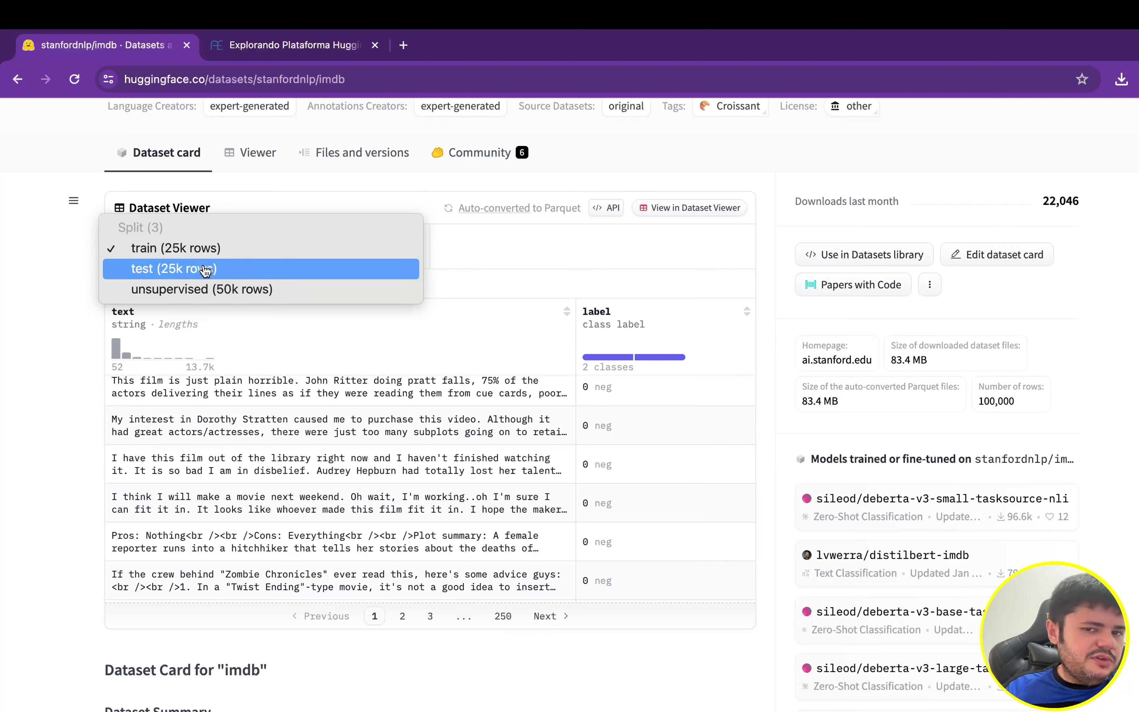
{"action": "left_click", "coordinate": [629, 269]}
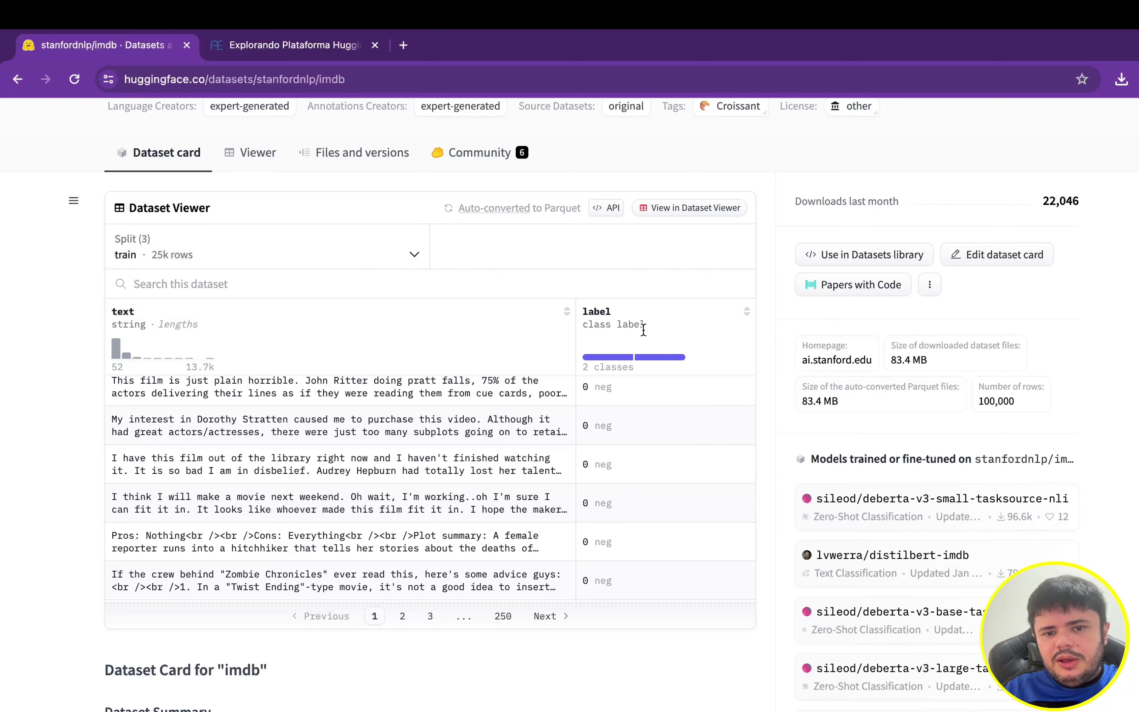
{"action": "scroll", "coordinate": [411, 437], "scroll_direction": "up", "scroll_amount": 4}
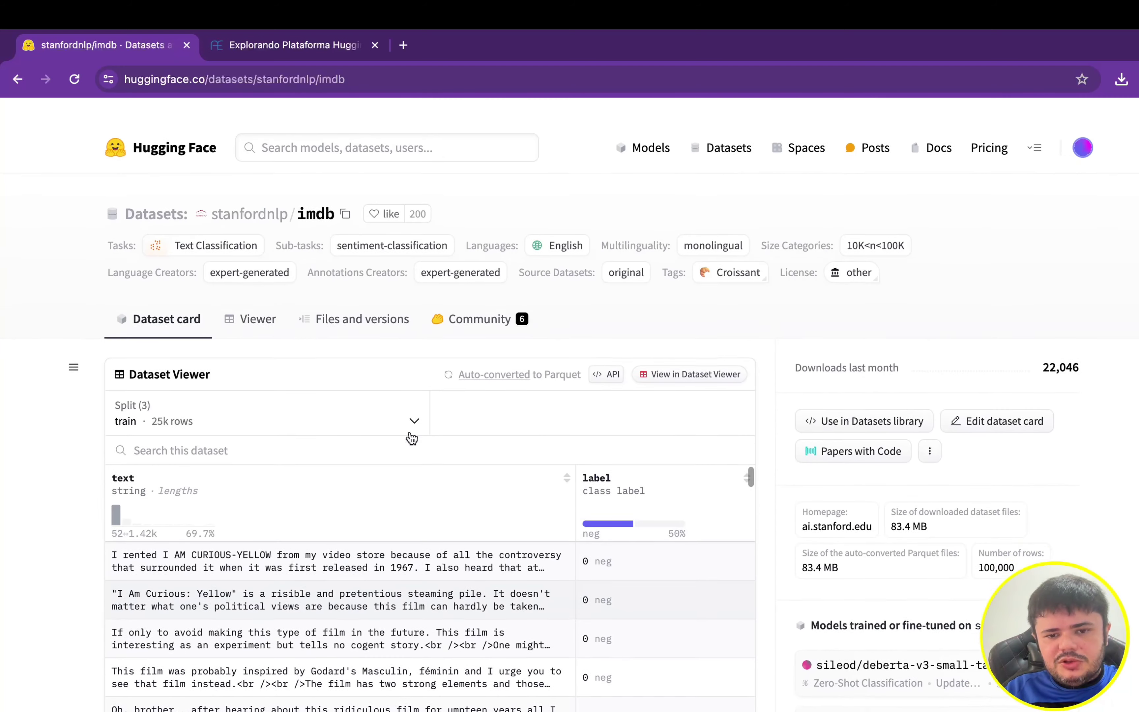
{"action": "scroll", "coordinate": [410, 438], "scroll_direction": "down", "scroll_amount": 2}
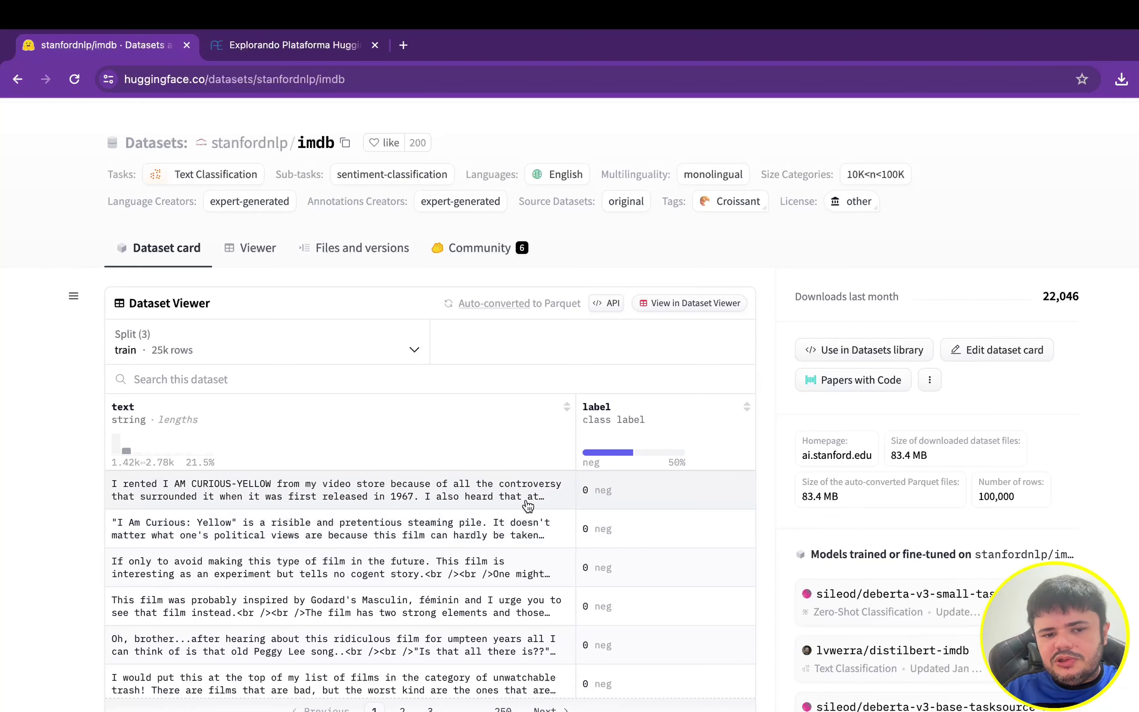
{"action": "scroll", "coordinate": [542, 471], "scroll_direction": "down", "scroll_amount": 10}
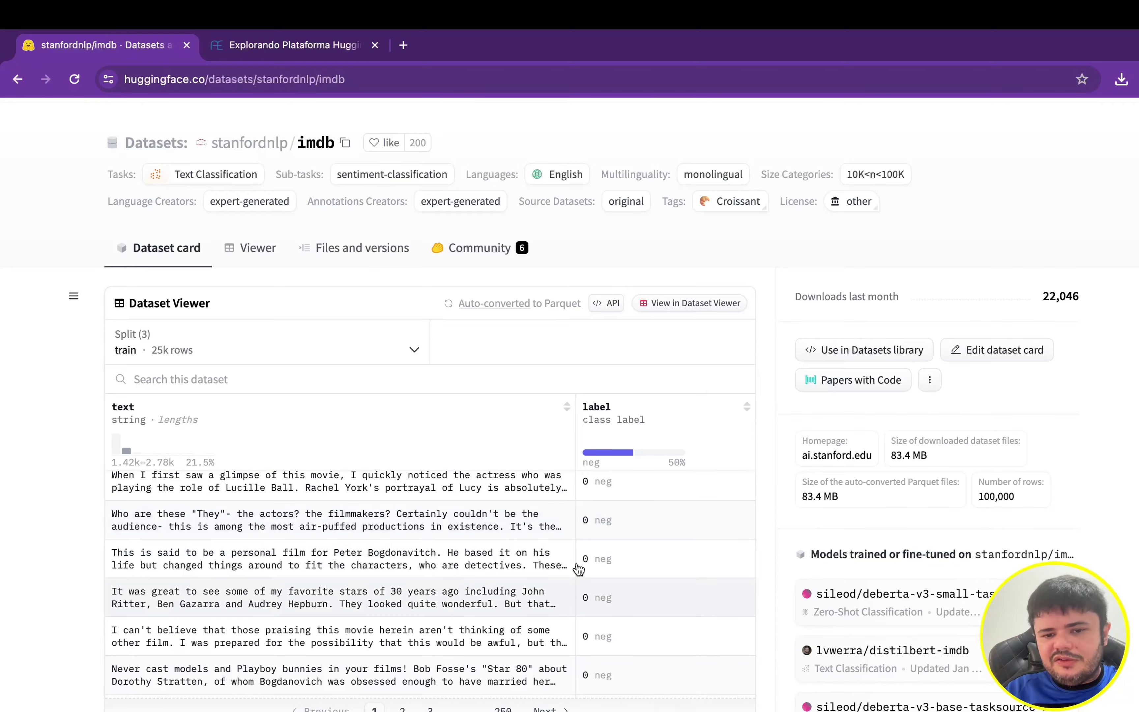
{"action": "scroll", "coordinate": [643, 567], "scroll_direction": "down", "scroll_amount": 15}
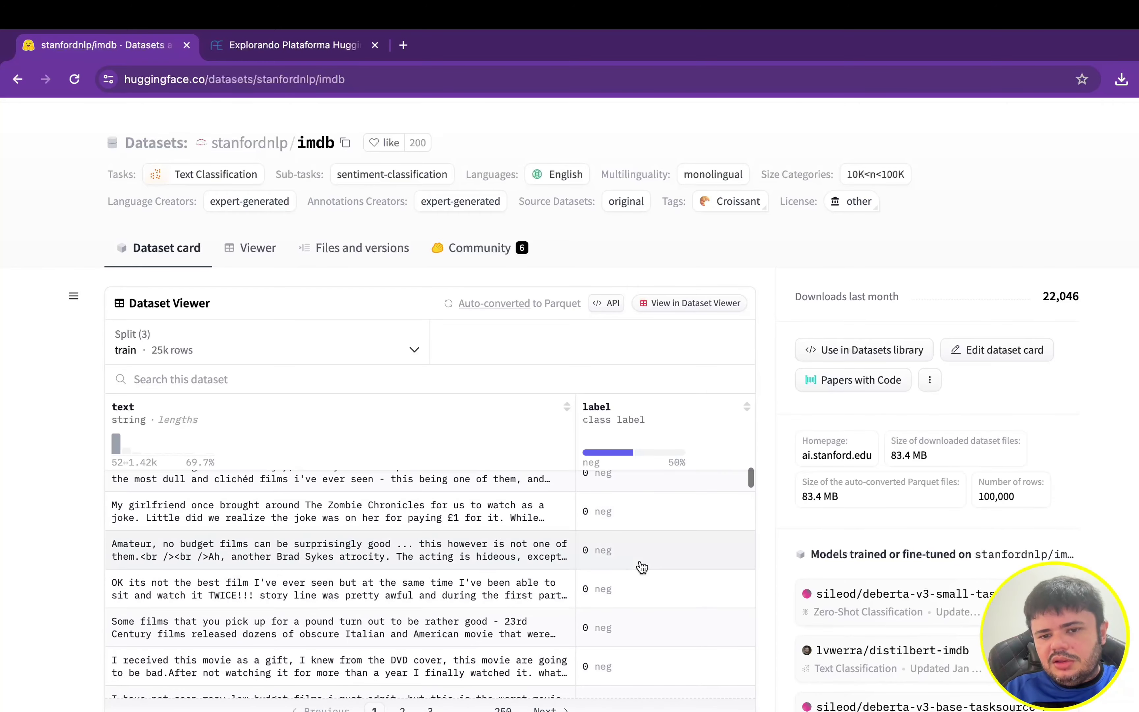
{"action": "scroll", "coordinate": [642, 567], "scroll_direction": "up", "scroll_amount": 15}
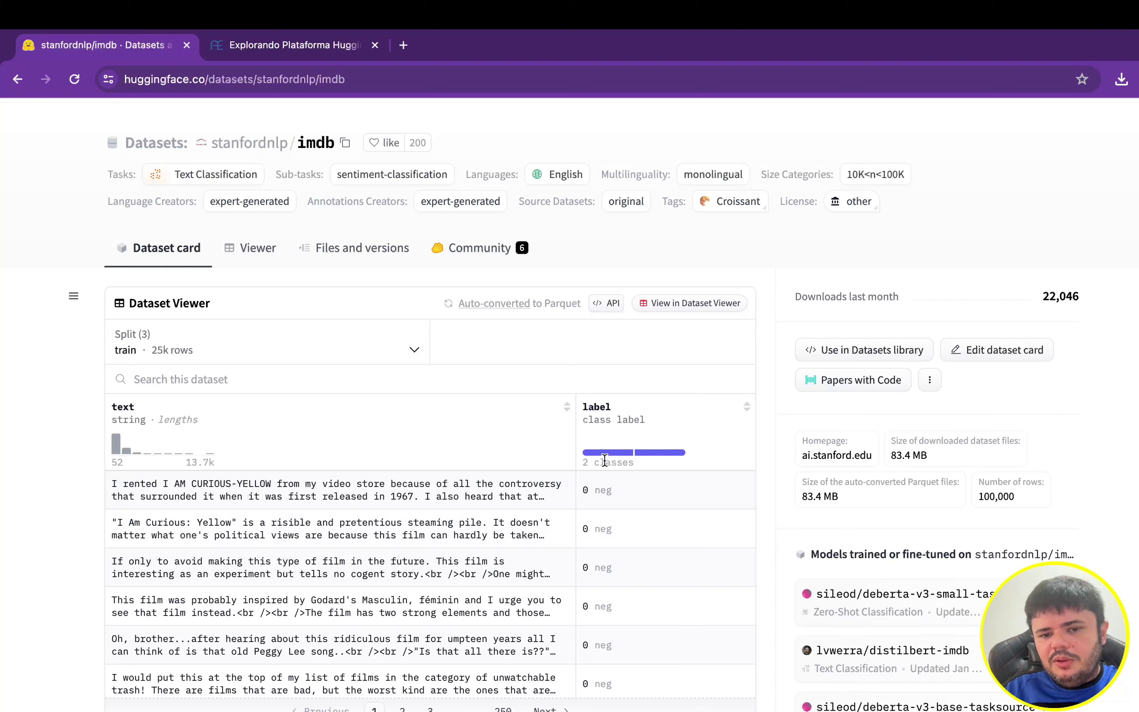
{"action": "mouse_move", "coordinate": [664, 460]}
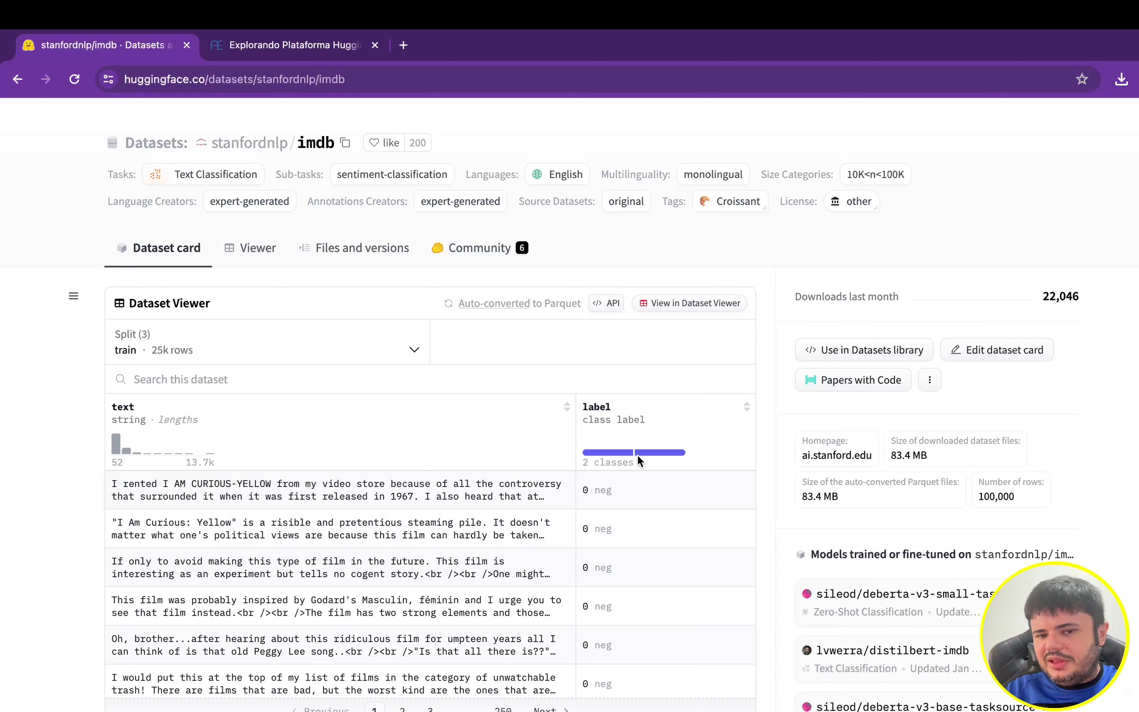
{"action": "mouse_move", "coordinate": [624, 451]}
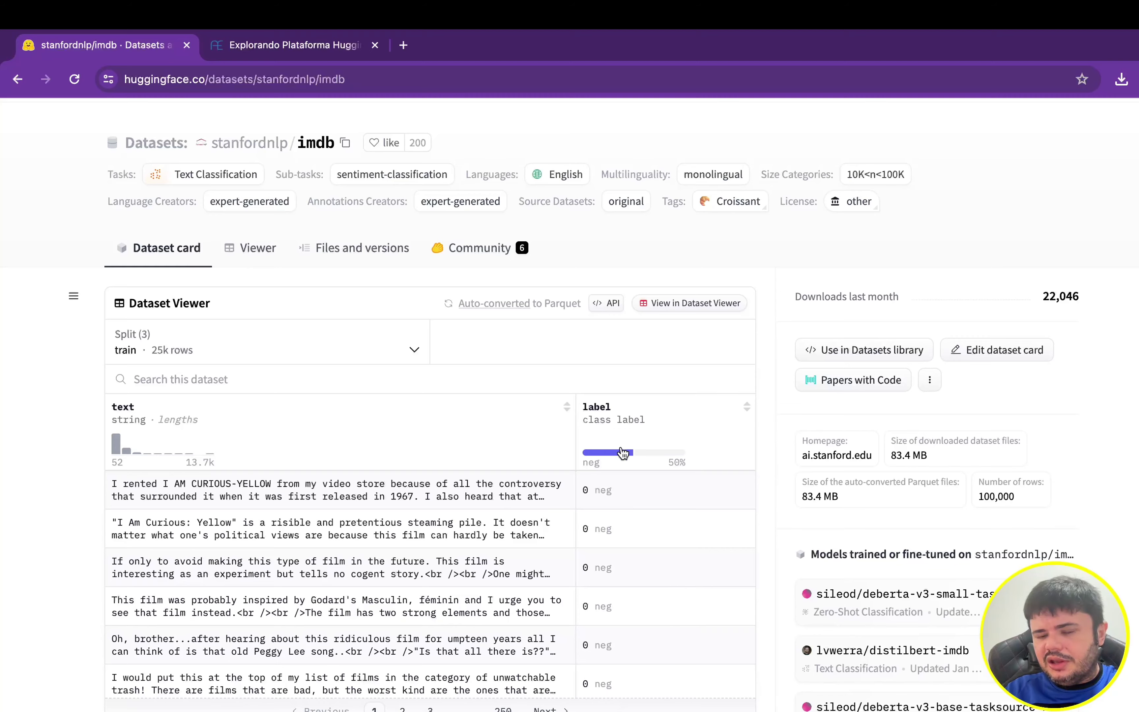
Scroll the stanfordnlp/imdb page back up to its card showing 83.4 MB and 100,000 rows
{"action": "scroll", "coordinate": [440, 313], "scroll_direction": "down", "scroll_amount": 15}
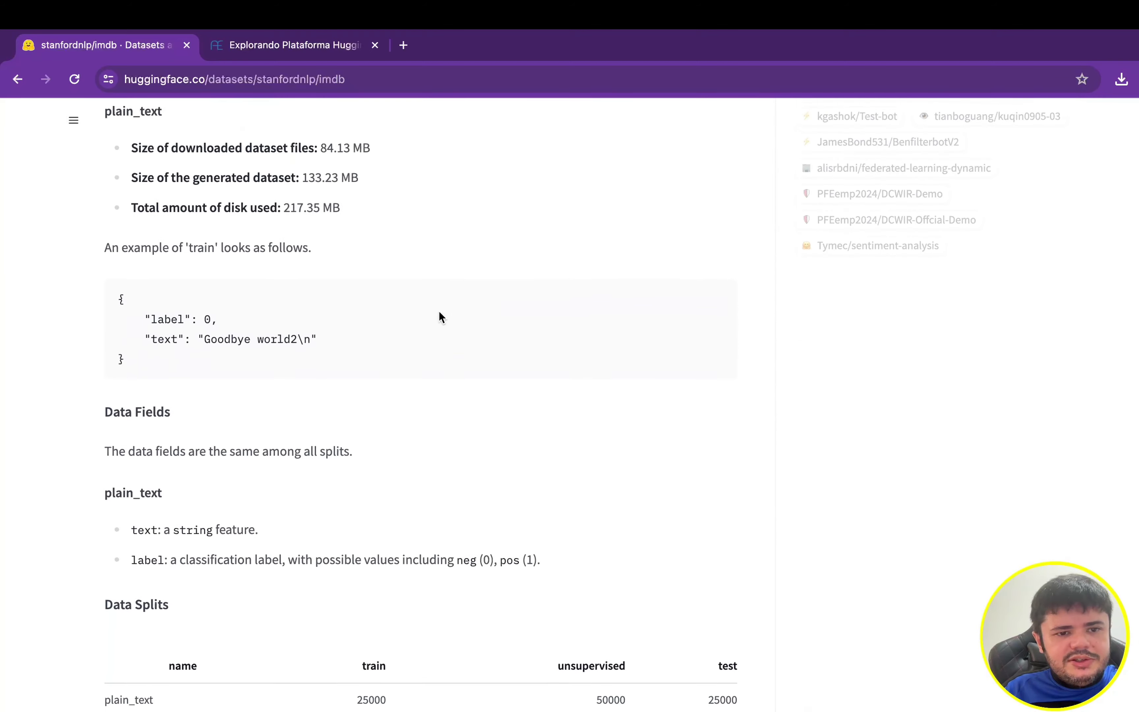
{"action": "scroll", "coordinate": [439, 313], "scroll_direction": "down", "scroll_amount": 15}
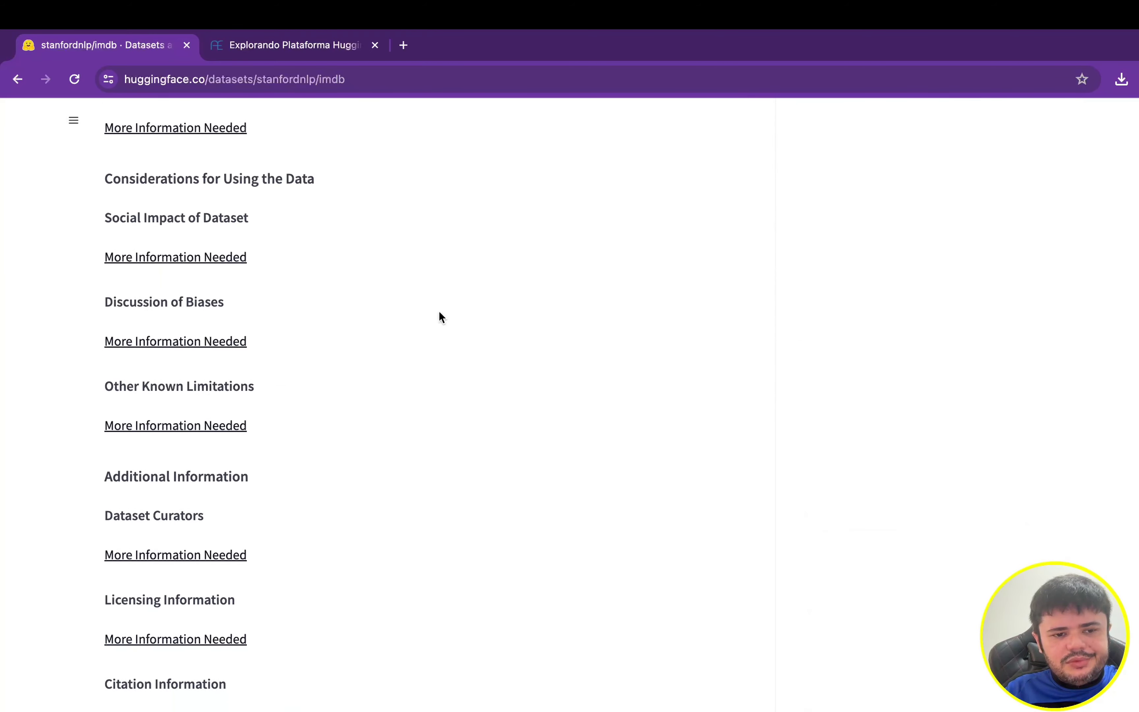
{"action": "scroll", "coordinate": [439, 312], "scroll_direction": "down", "scroll_amount": 8}
{"action": "scroll", "coordinate": [439, 313], "scroll_direction": "up", "scroll_amount": 20}
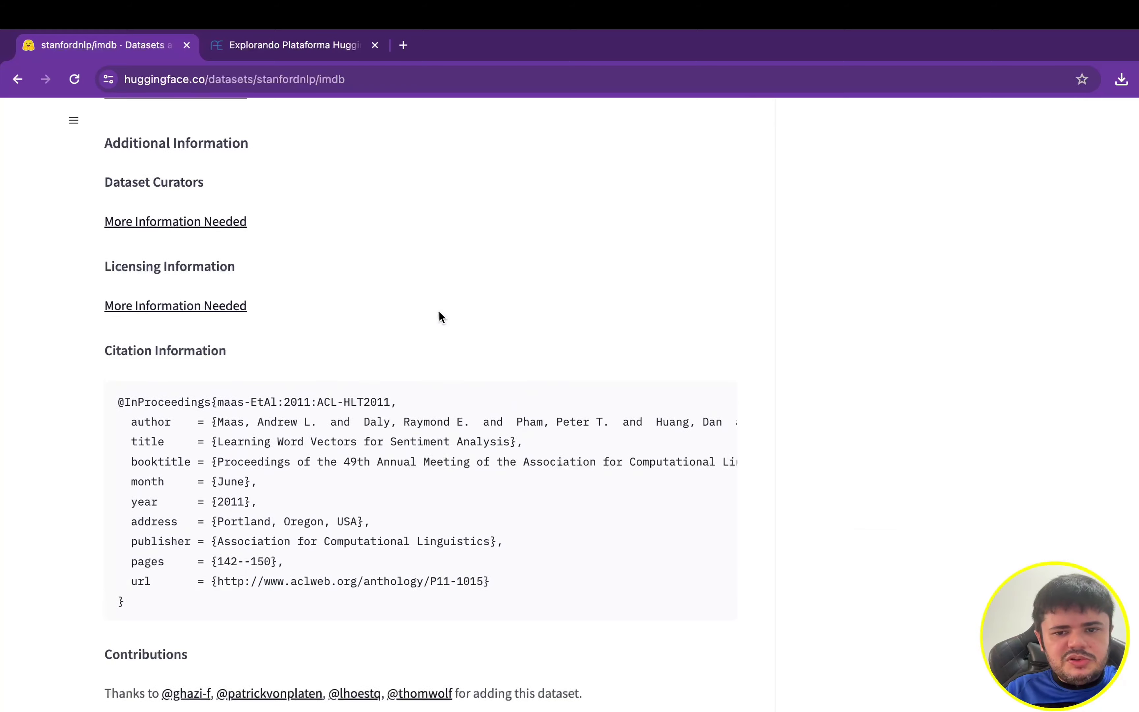
{"action": "scroll", "coordinate": [439, 315], "scroll_direction": "up", "scroll_amount": 2}
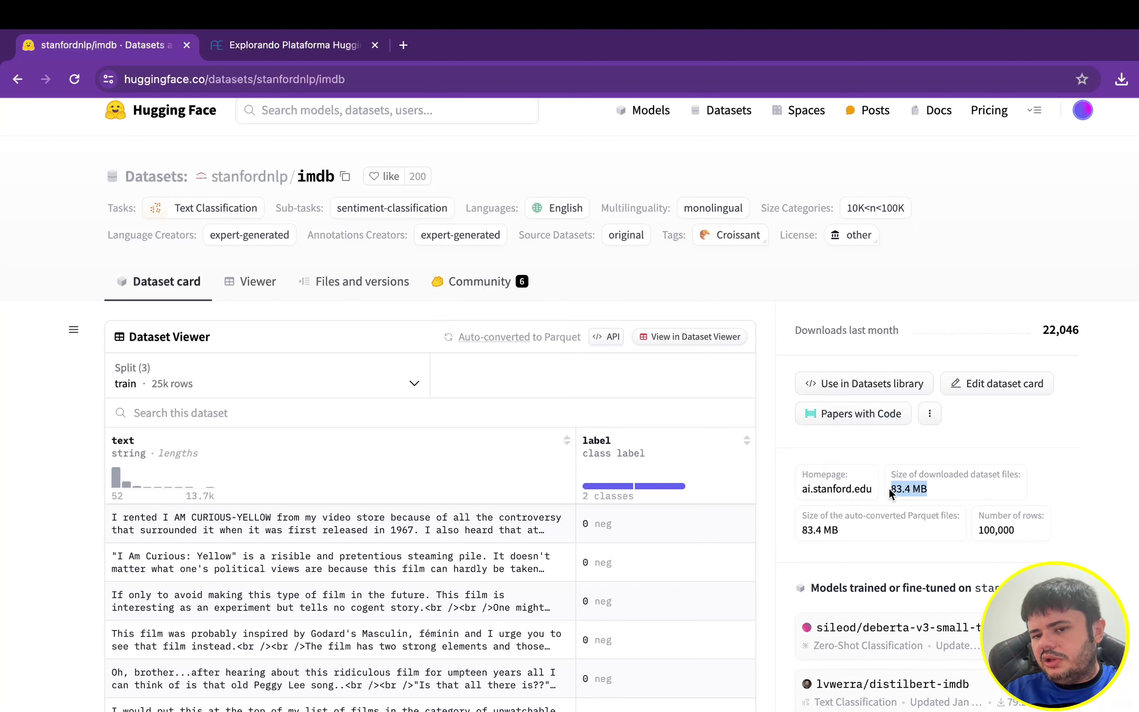
{"action": "scroll", "coordinate": [797, 283], "scroll_direction": "up", "scroll_amount": 3}
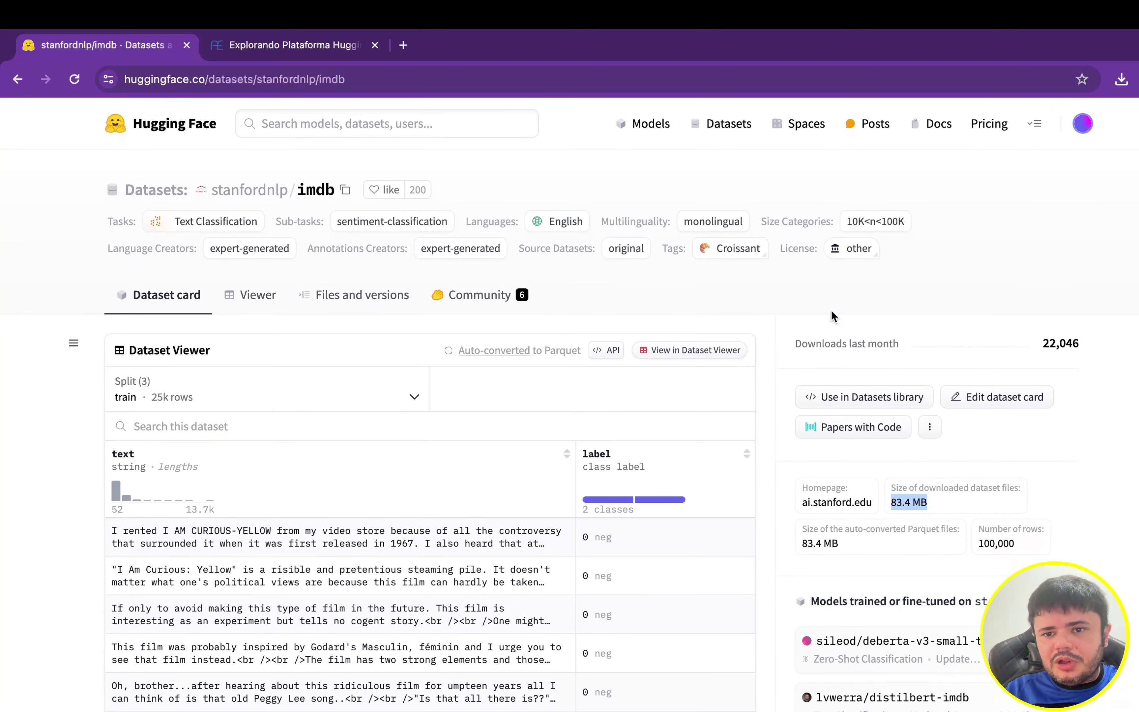
Browse the Spaces directory's Spaces of the week and trending apps led by OpenGPT 4o
{"action": "left_click", "coordinate": [804, 126]}
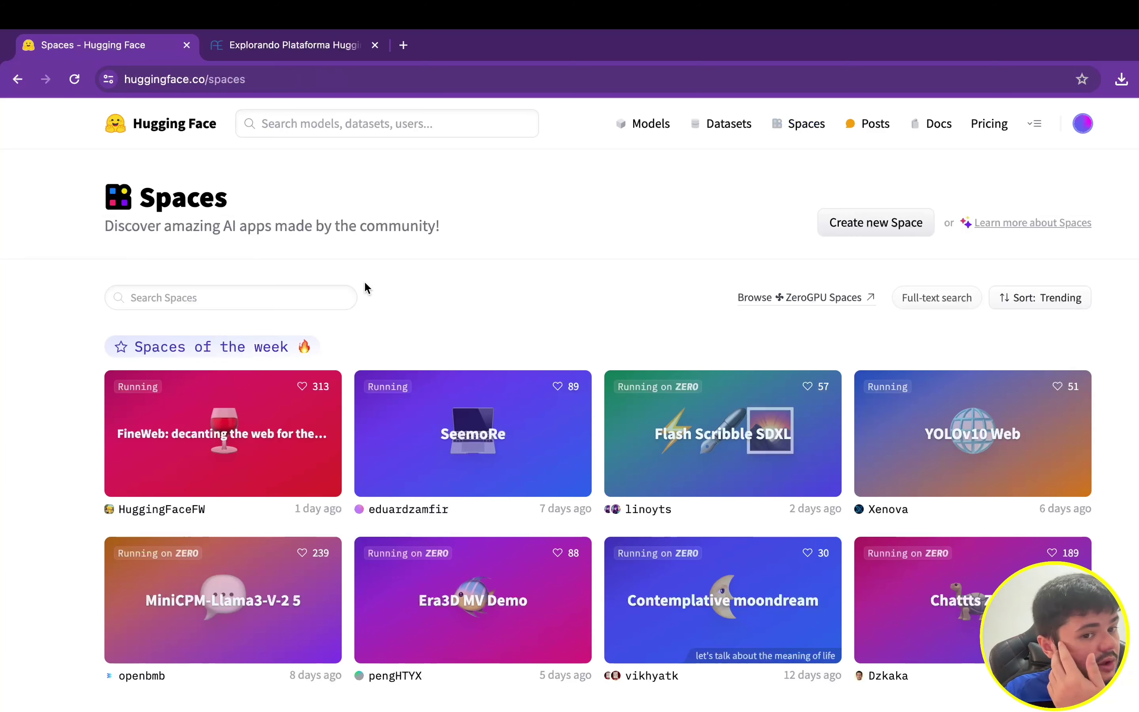
{"action": "scroll", "coordinate": [412, 303], "scroll_direction": "down", "scroll_amount": 10}
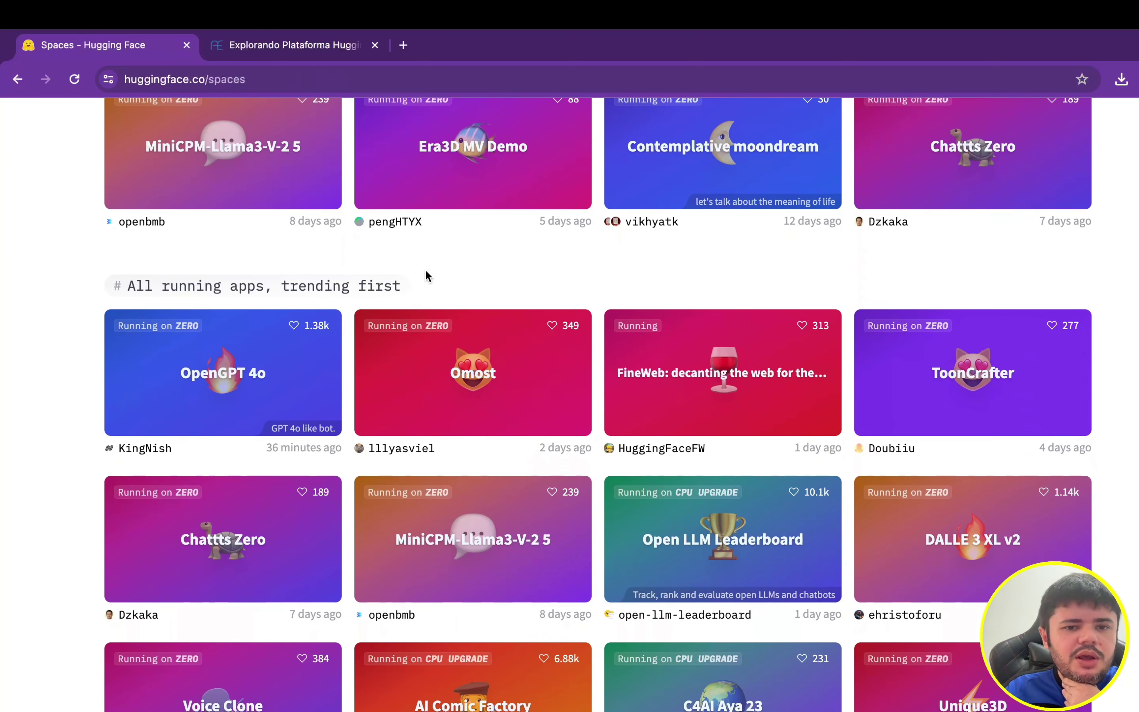
{"action": "scroll", "coordinate": [426, 273], "scroll_direction": "down", "scroll_amount": 12}
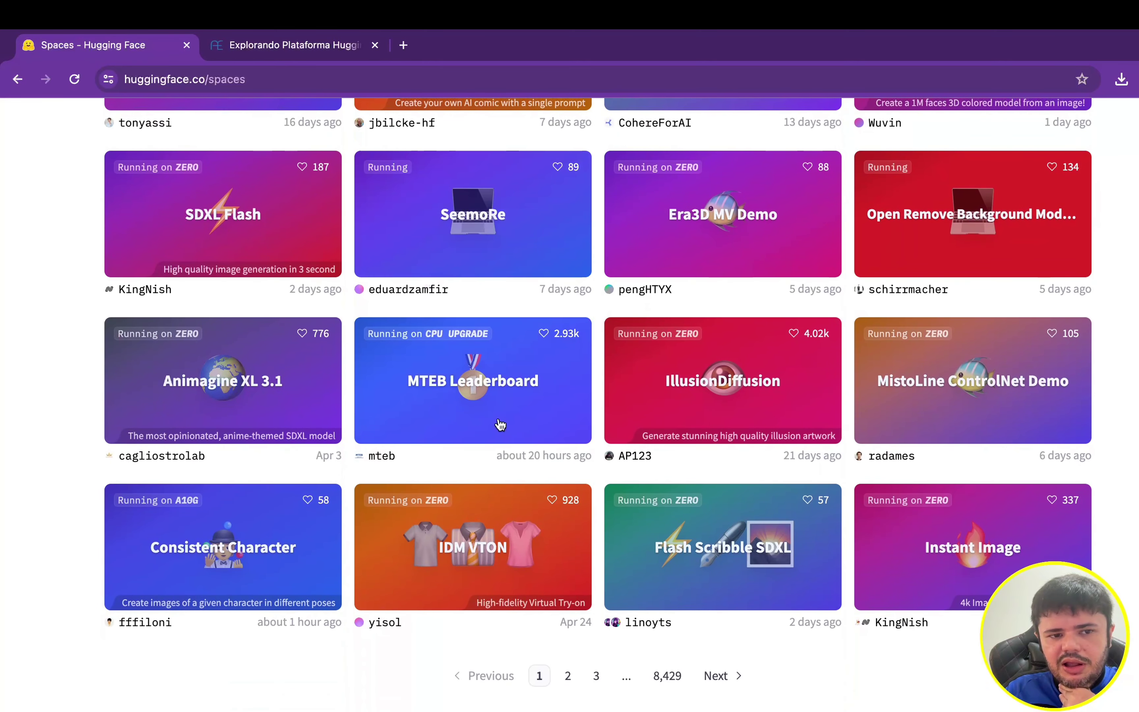
{"action": "scroll", "coordinate": [500, 425], "scroll_direction": "up", "scroll_amount": 15}
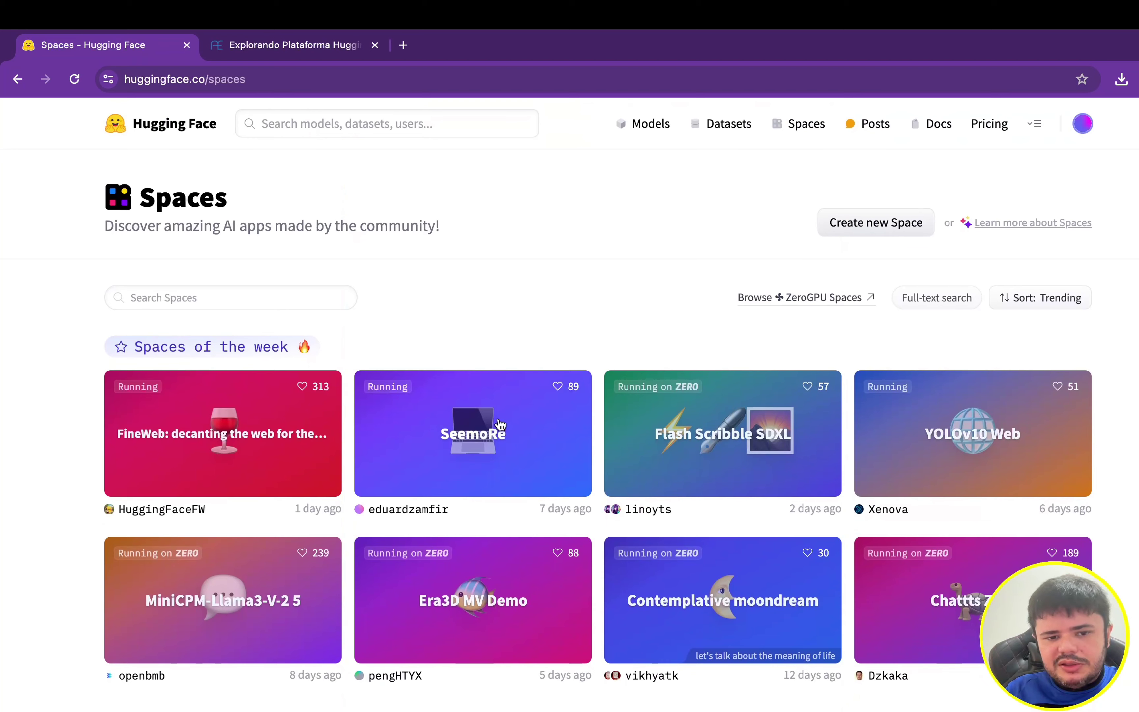
{"action": "scroll", "coordinate": [481, 315], "scroll_direction": "down", "scroll_amount": 8}
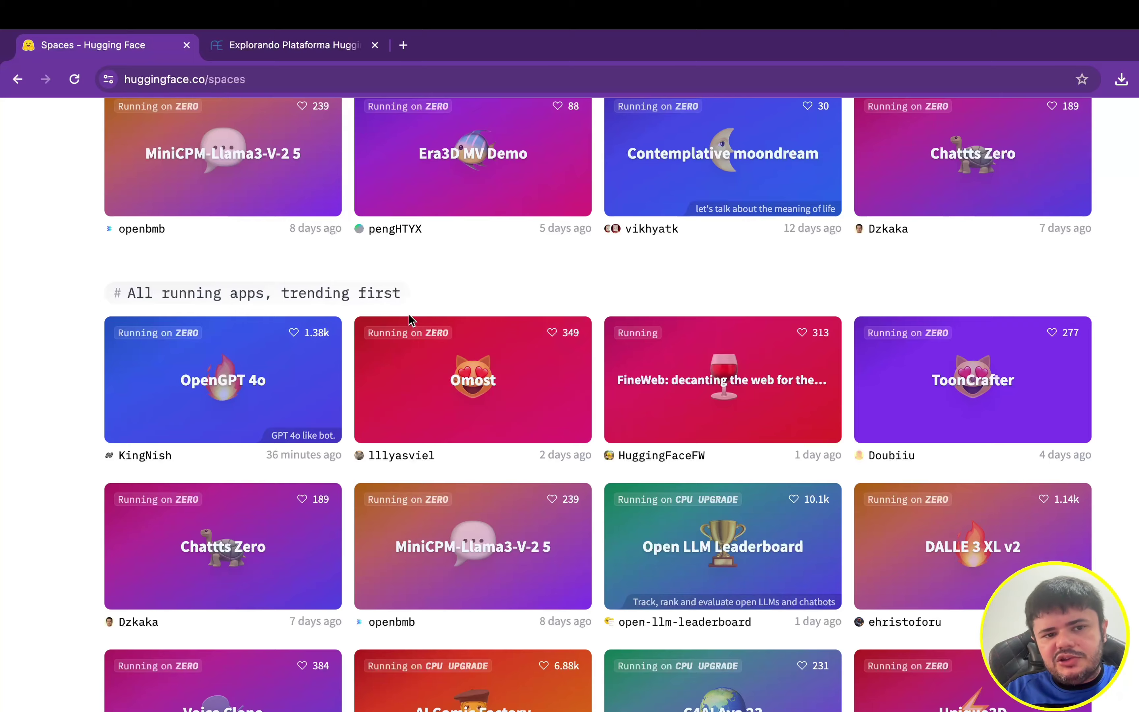
{"action": "scroll", "coordinate": [344, 275], "scroll_direction": "up", "scroll_amount": 8}
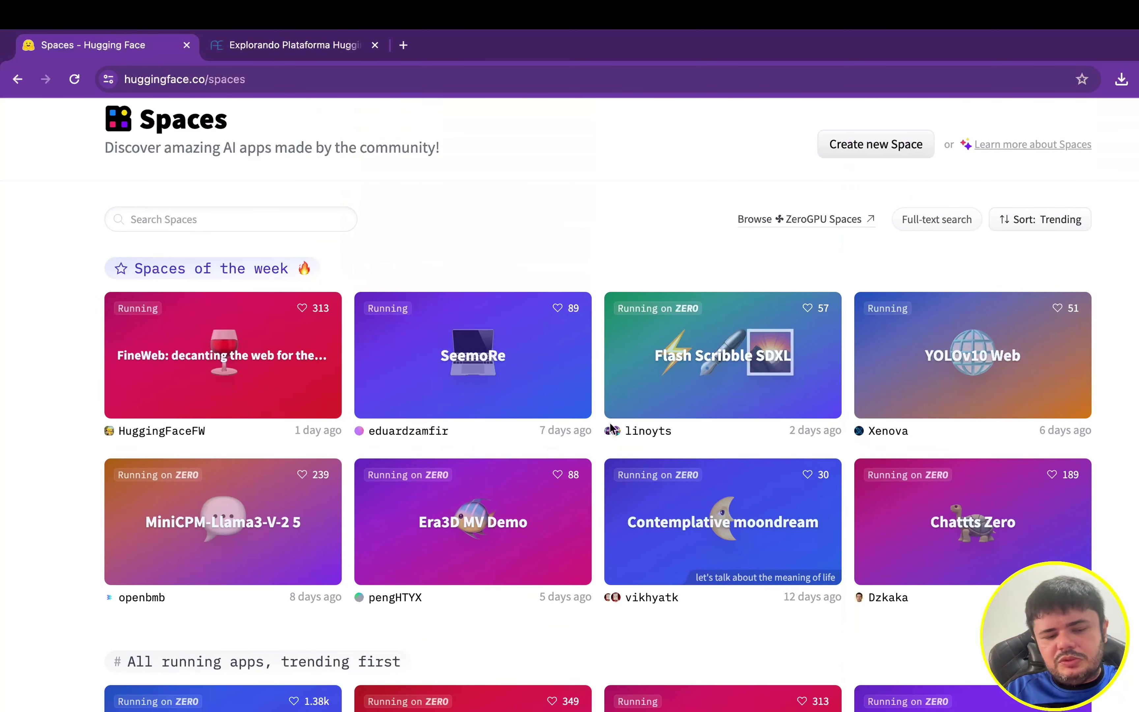
{"action": "scroll", "coordinate": [577, 433], "scroll_direction": "down", "scroll_amount": 5}
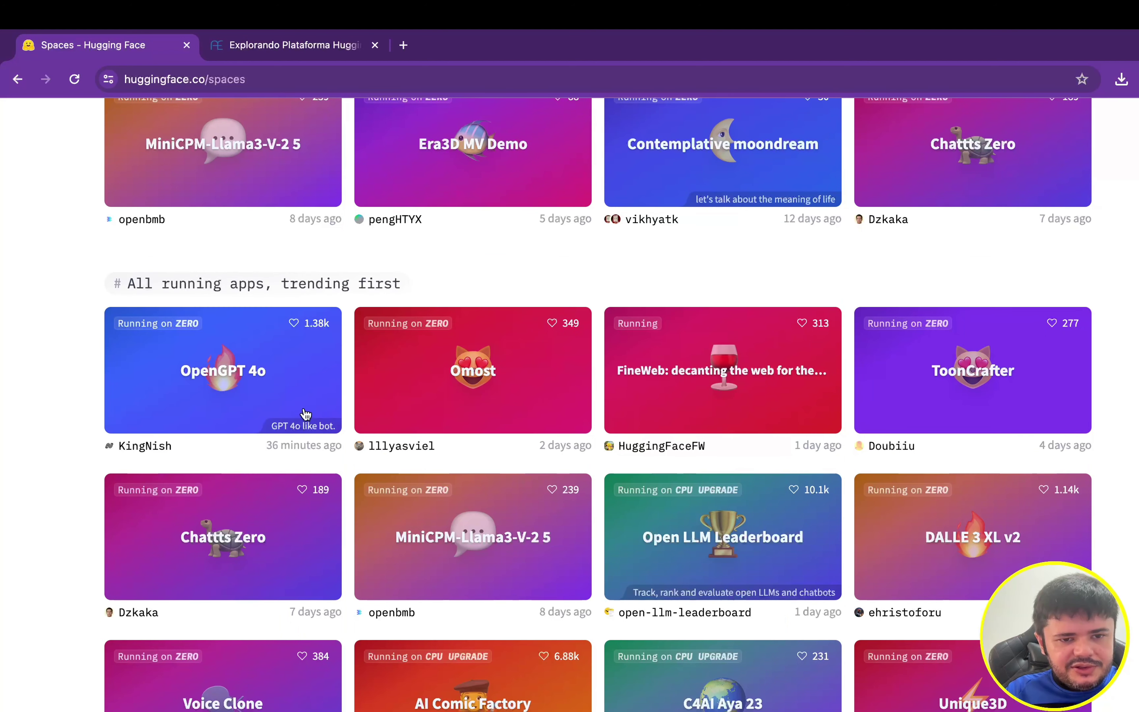
Open OpenGPT 4o and load the 'Identify two famous people in the modern world.' example with two images
{"action": "left_click", "coordinate": [247, 383]}
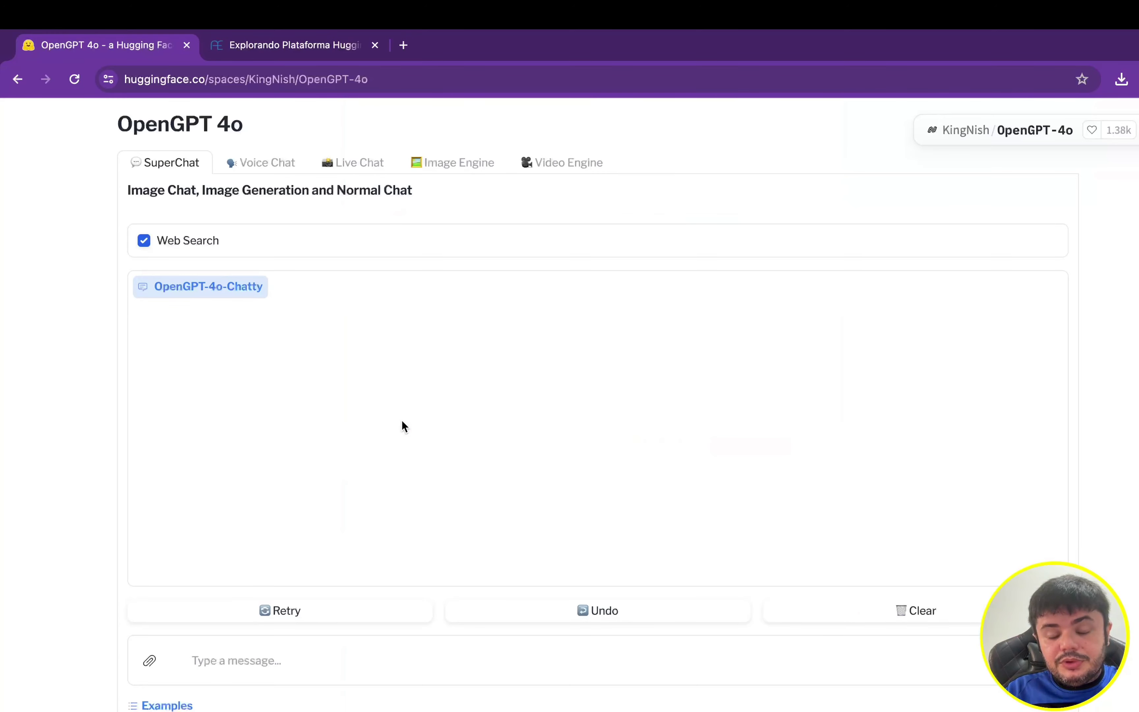
{"action": "scroll", "coordinate": [402, 422], "scroll_direction": "down", "scroll_amount": 10}
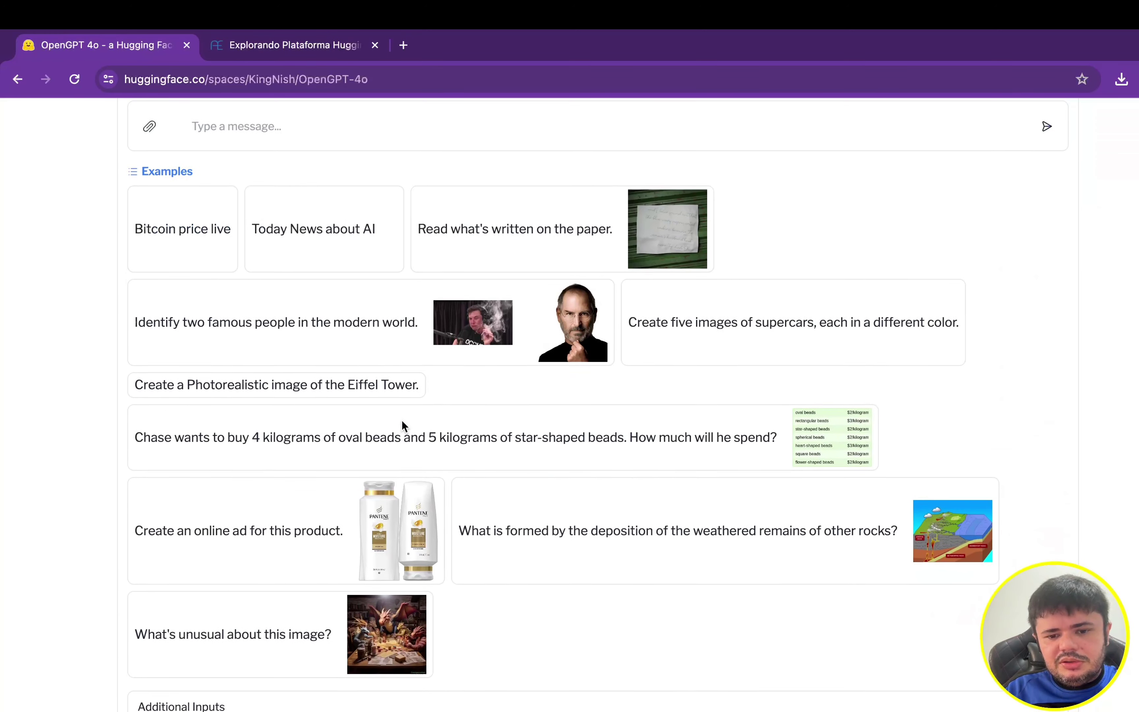
{"action": "scroll", "coordinate": [402, 420], "scroll_direction": "up", "scroll_amount": 10}
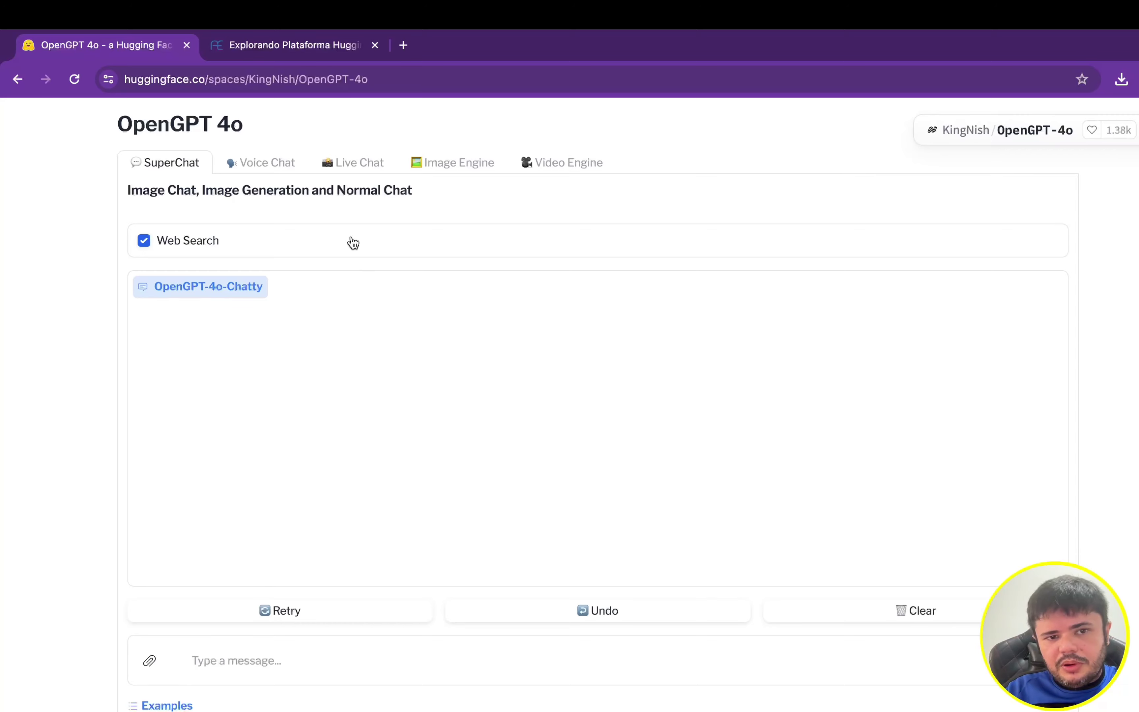
{"action": "scroll", "coordinate": [341, 220], "scroll_direction": "down", "scroll_amount": 5}
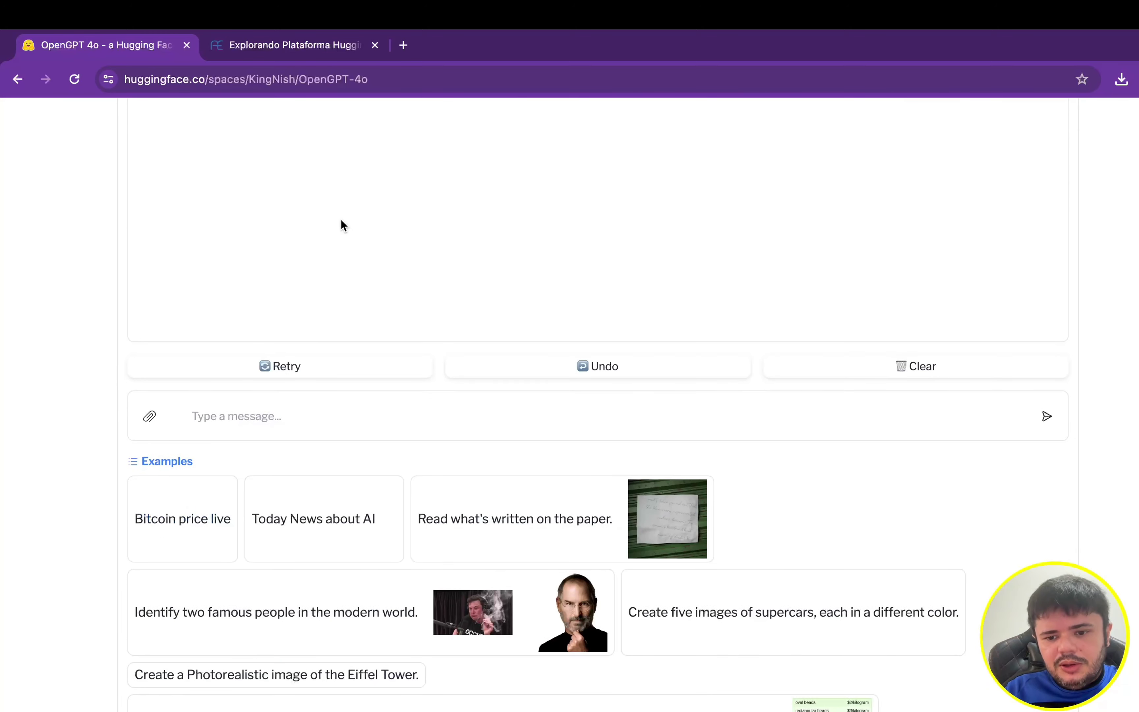
{"action": "scroll", "coordinate": [341, 221], "scroll_direction": "down", "scroll_amount": 6}
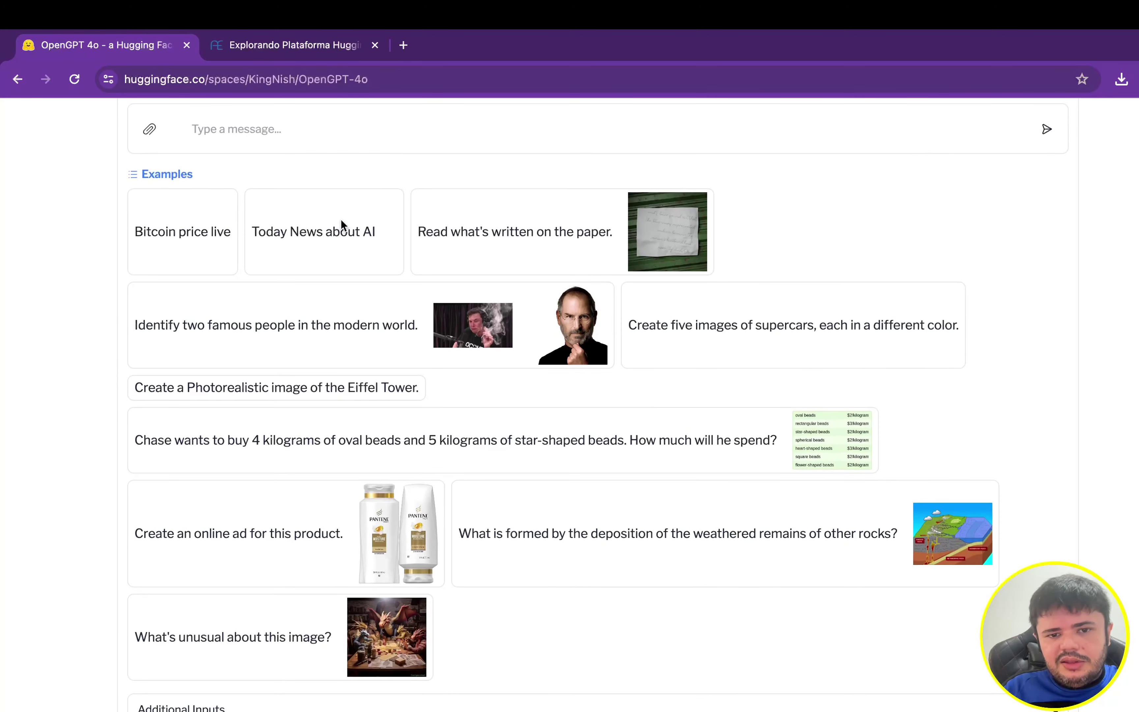
{"action": "scroll", "coordinate": [363, 254], "scroll_direction": "up", "scroll_amount": 11}
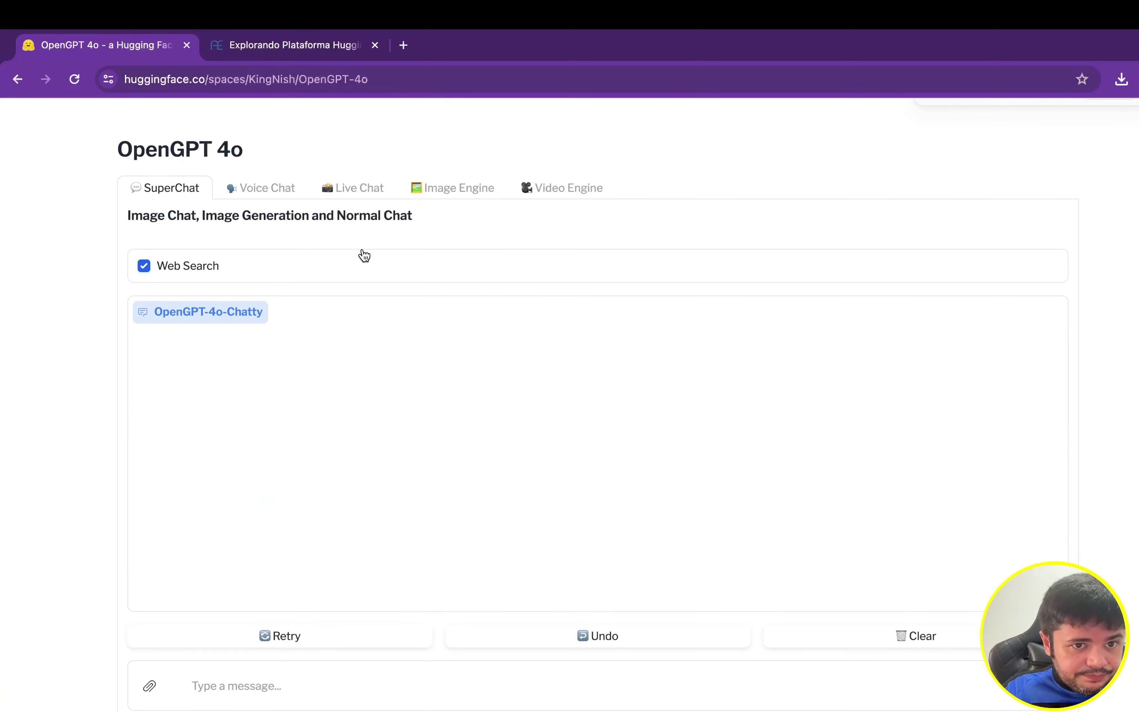
{"action": "scroll", "coordinate": [365, 255], "scroll_direction": "down", "scroll_amount": 7}
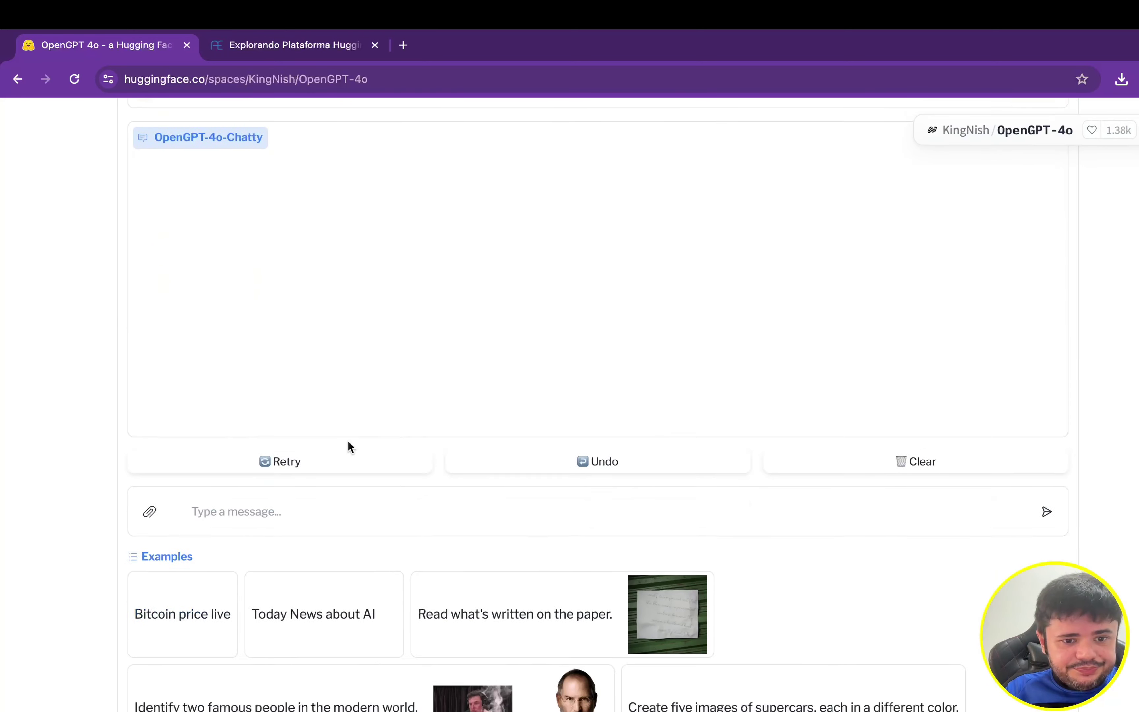
{"action": "scroll", "coordinate": [349, 443], "scroll_direction": "down", "scroll_amount": 2}
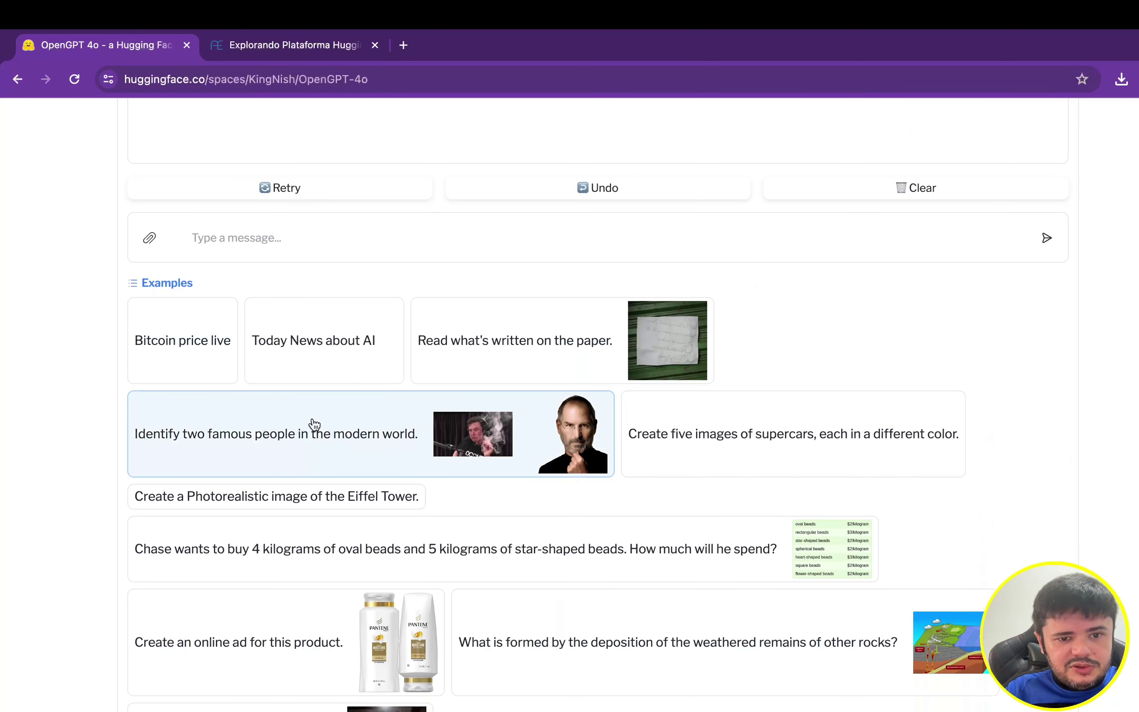
{"action": "left_click", "coordinate": [407, 433]}
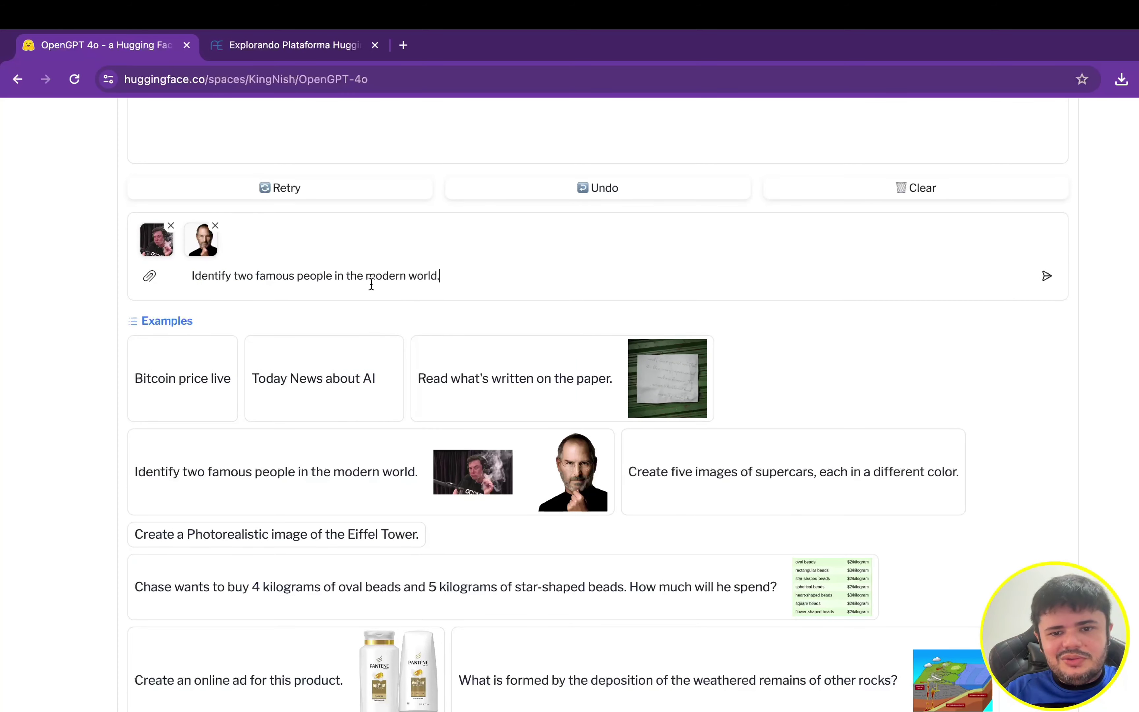
{"action": "scroll", "coordinate": [372, 284], "scroll_direction": "down", "scroll_amount": 2}
Send the loaded two-image famous-people prompt to the OpenGPT 4o chatbot
{"action": "scroll", "coordinate": [372, 283], "scroll_direction": "down", "scroll_amount": 2}
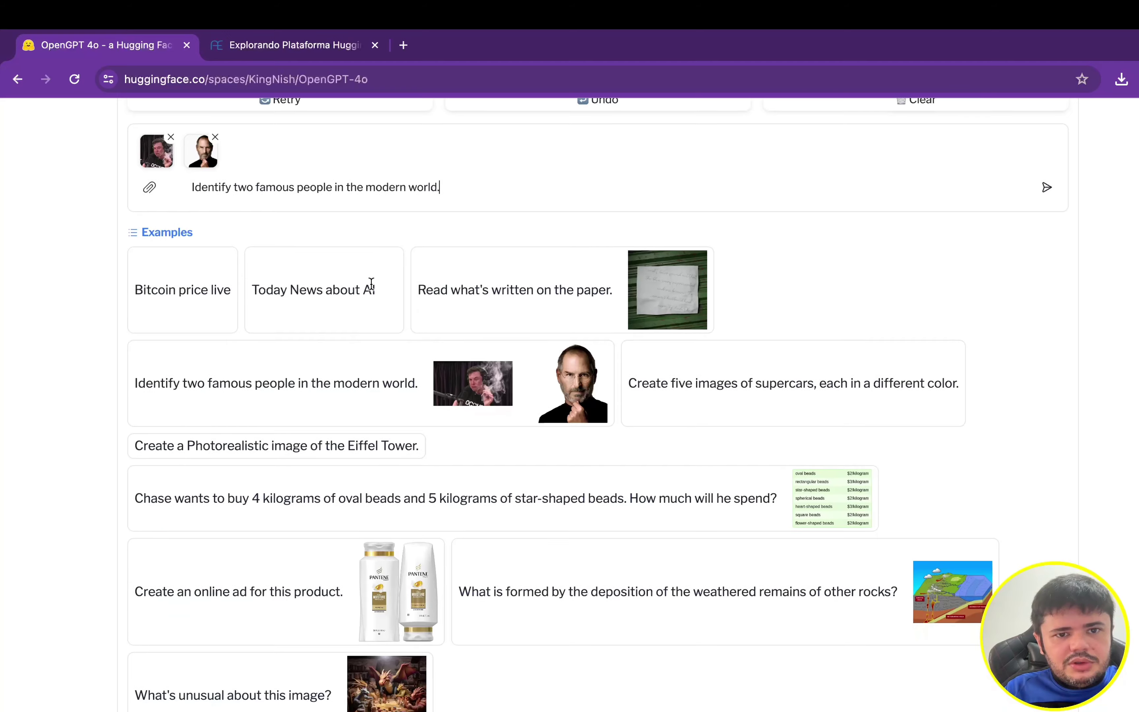
{"action": "scroll", "coordinate": [371, 284], "scroll_direction": "up", "scroll_amount": 8}
{"action": "scroll", "coordinate": [372, 284], "scroll_direction": "down", "scroll_amount": 1}
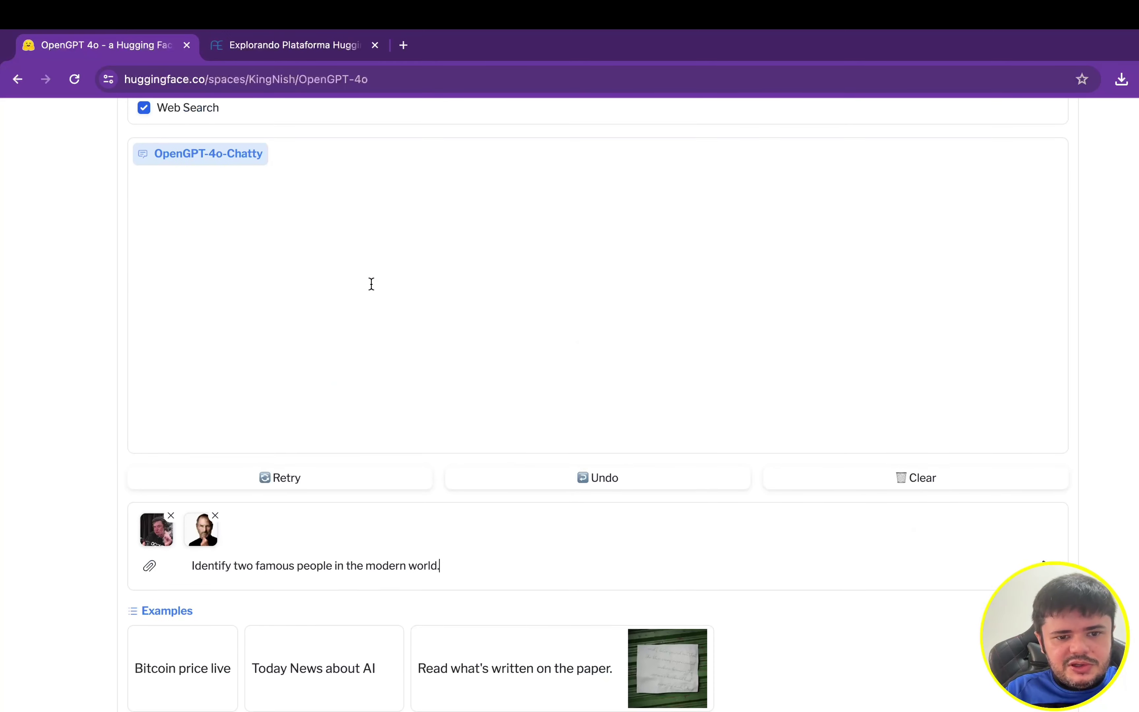
{"action": "scroll", "coordinate": [372, 284], "scroll_direction": "up", "scroll_amount": 3}
{"action": "scroll", "coordinate": [371, 284], "scroll_direction": "down", "scroll_amount": 6}
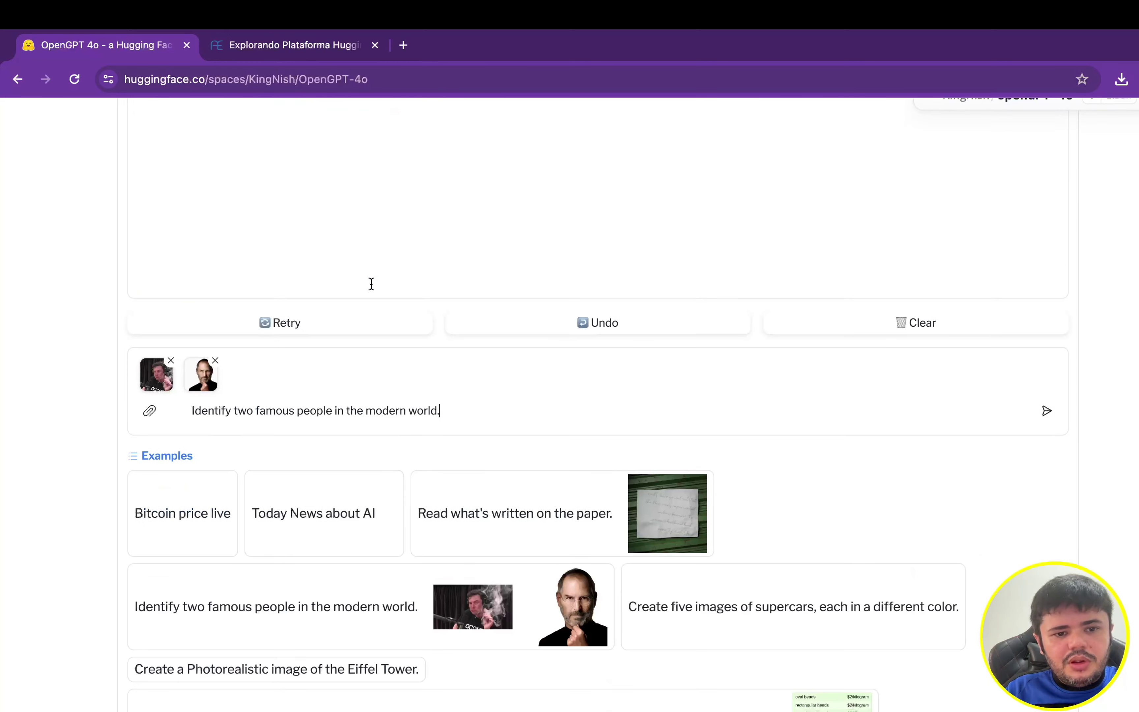
{"action": "left_click", "coordinate": [518, 412]}
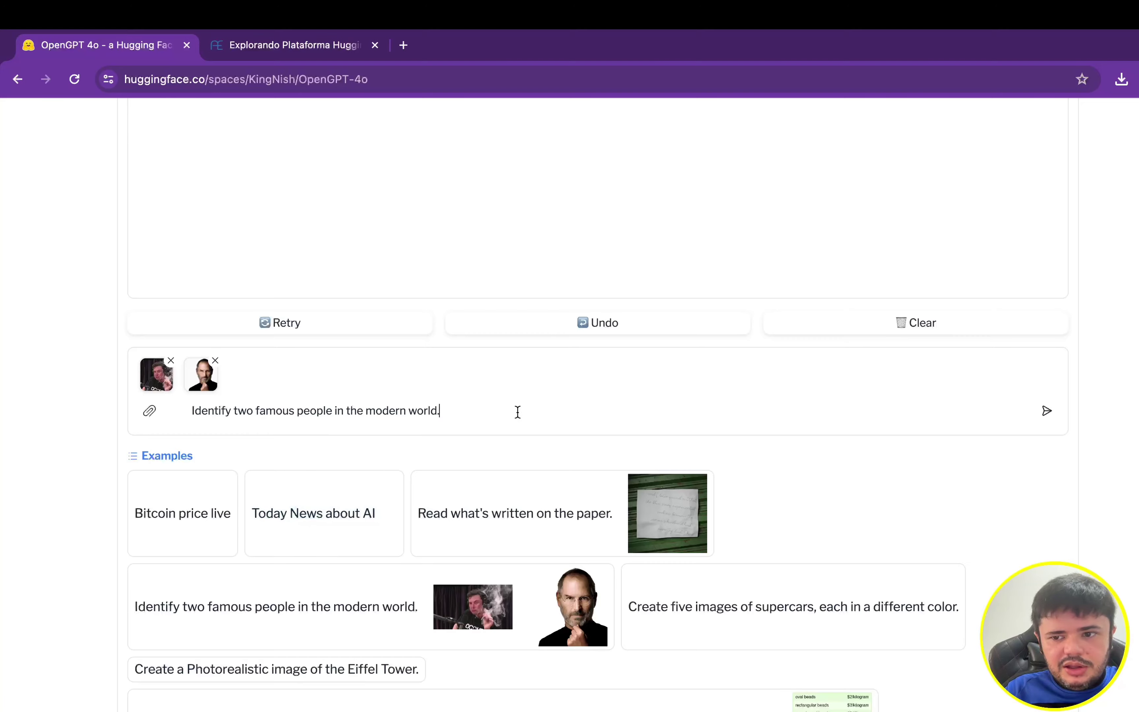
{"action": "left_click", "coordinate": [1047, 411]}
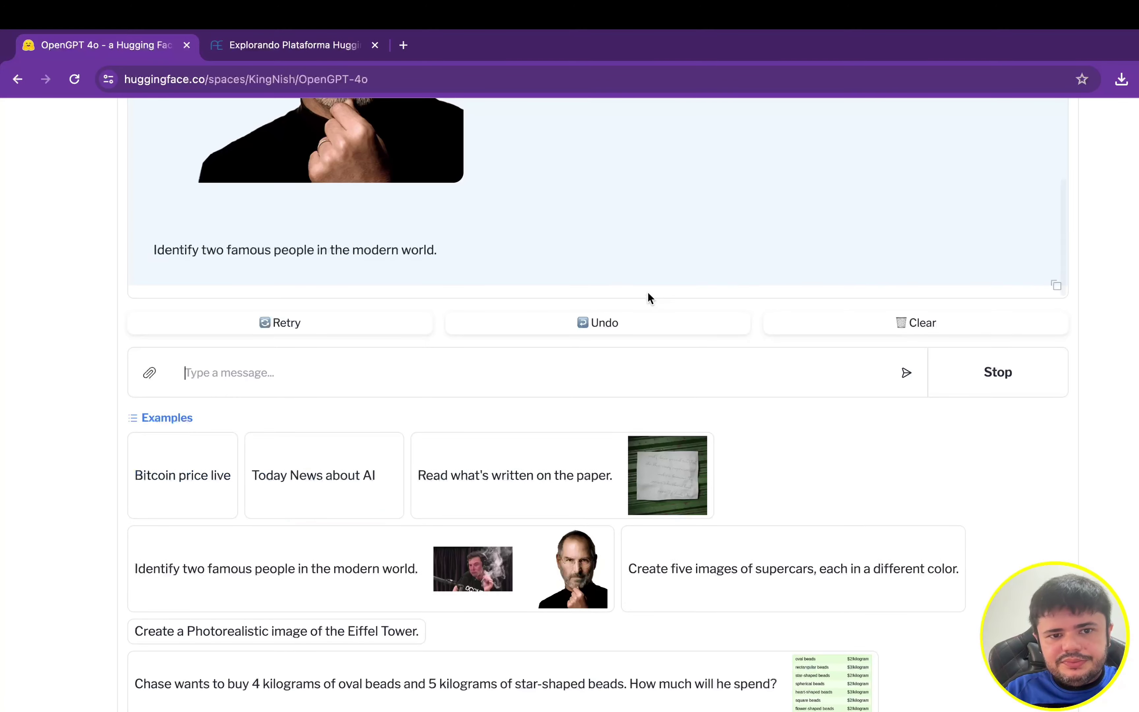
Read the reply and select the two names it gives, Elon Musk and Steve Jobs
{"action": "scroll", "coordinate": [507, 265], "scroll_direction": "up", "scroll_amount": 3}
{"action": "scroll", "coordinate": [494, 356], "scroll_direction": "down", "scroll_amount": 10}
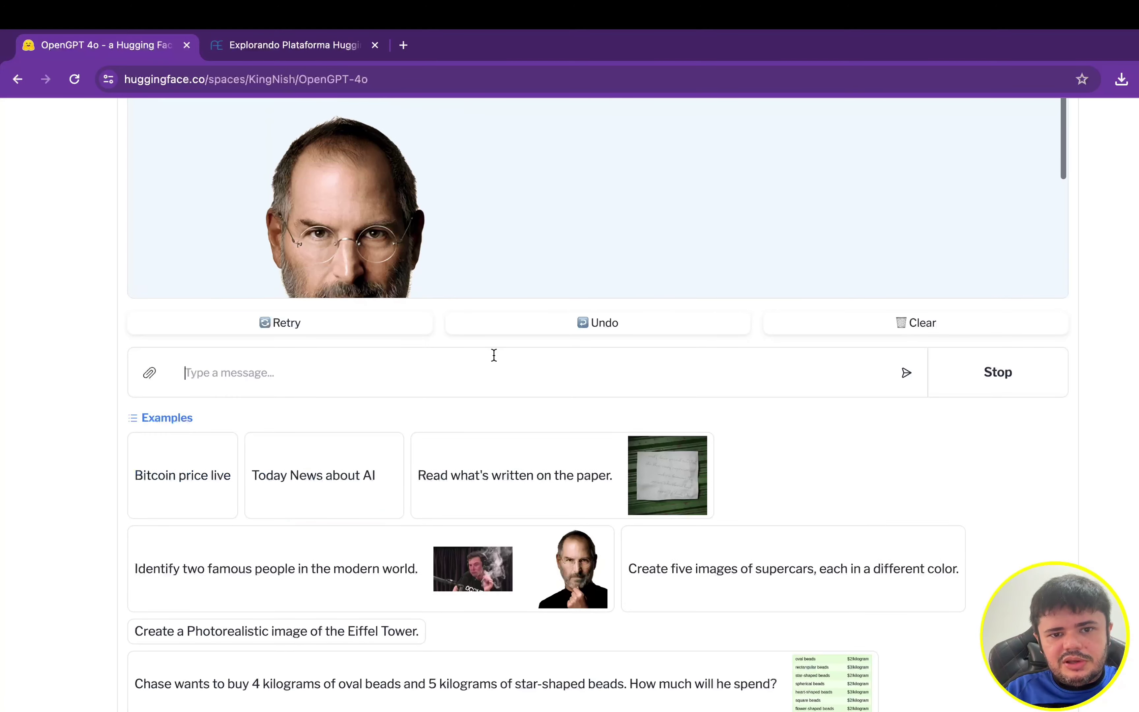
{"action": "scroll", "coordinate": [900, 280], "scroll_direction": "up", "scroll_amount": 10}
{"action": "scroll", "coordinate": [566, 386], "scroll_direction": "down", "scroll_amount": 5}
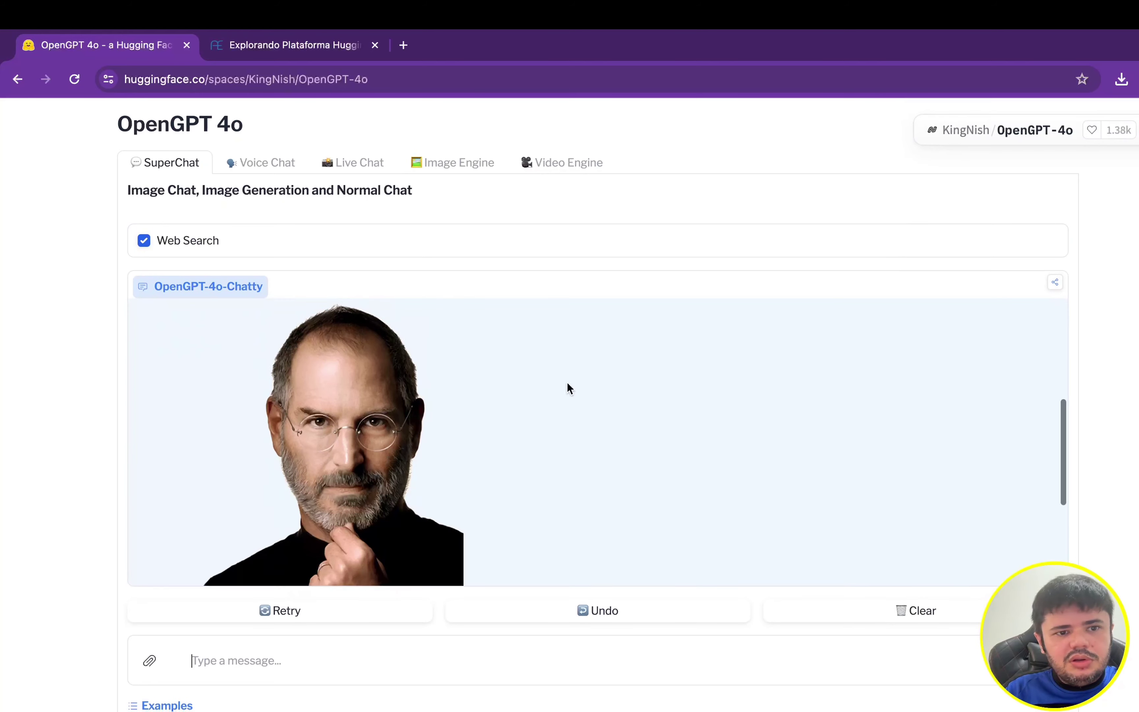
{"action": "scroll", "coordinate": [567, 386], "scroll_direction": "down", "scroll_amount": 1}
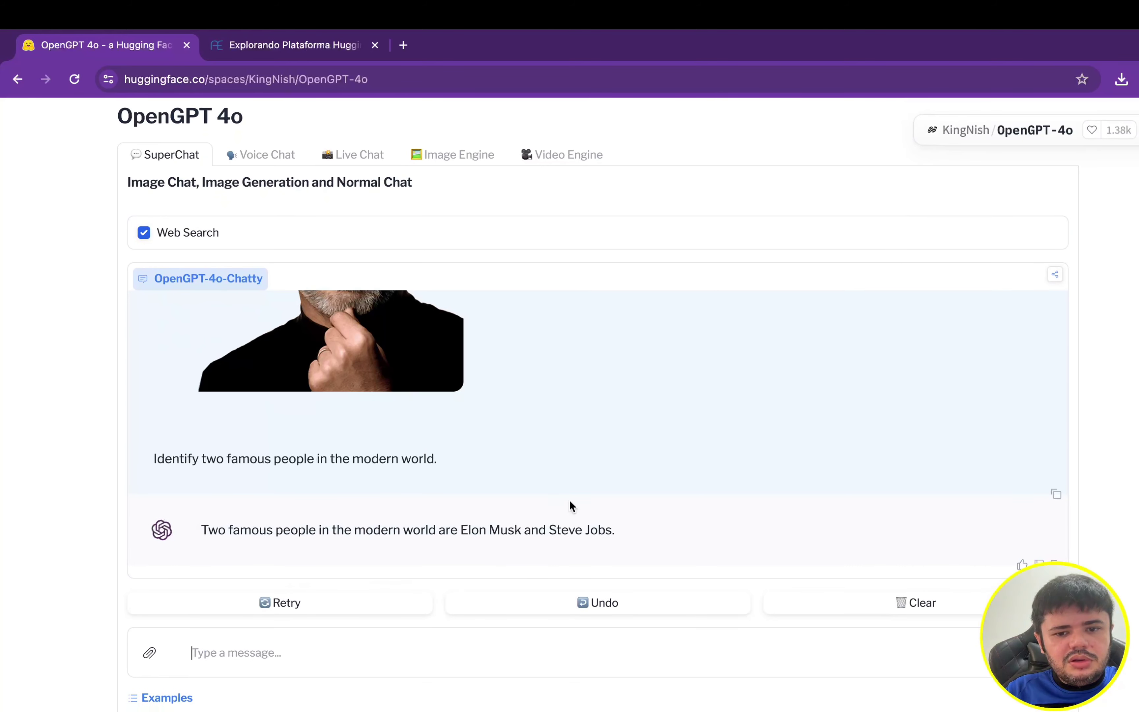
{"action": "left_click_drag", "start_coordinate": [626, 542], "coordinate": [454, 541]}
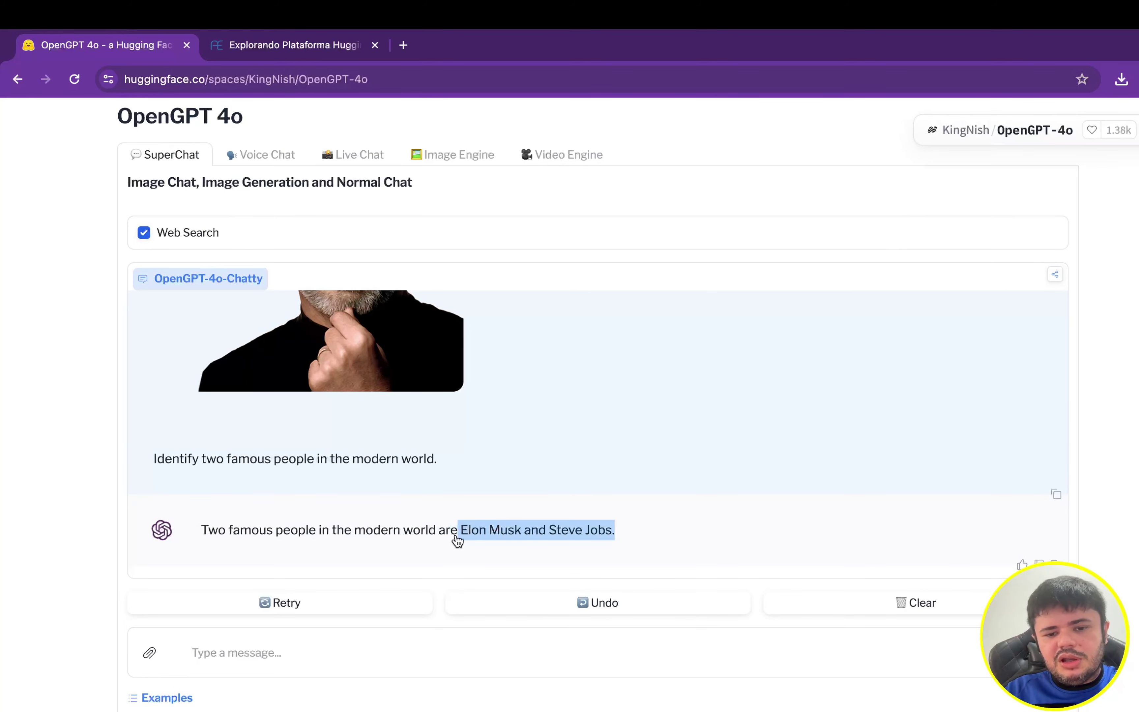
{"action": "scroll", "coordinate": [459, 542], "scroll_direction": "up", "scroll_amount": 6}
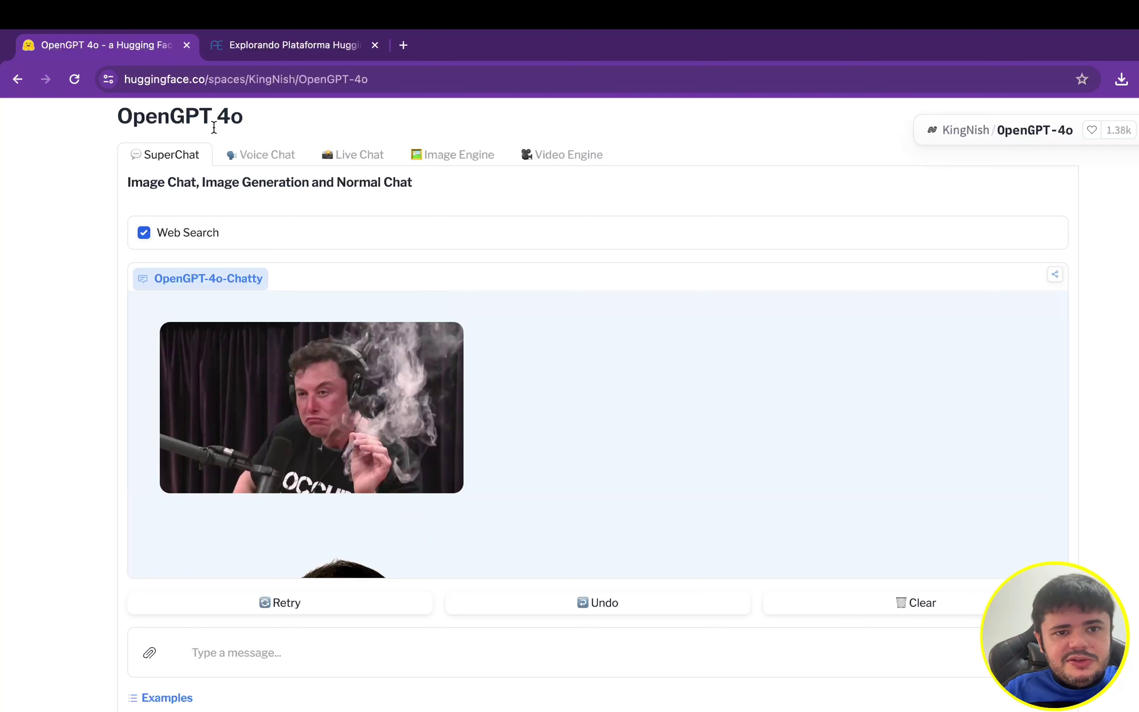
Cycle through the Voice Chat, Live Chat, Image Engine and Video Engine modes
{"action": "left_click", "coordinate": [279, 154]}
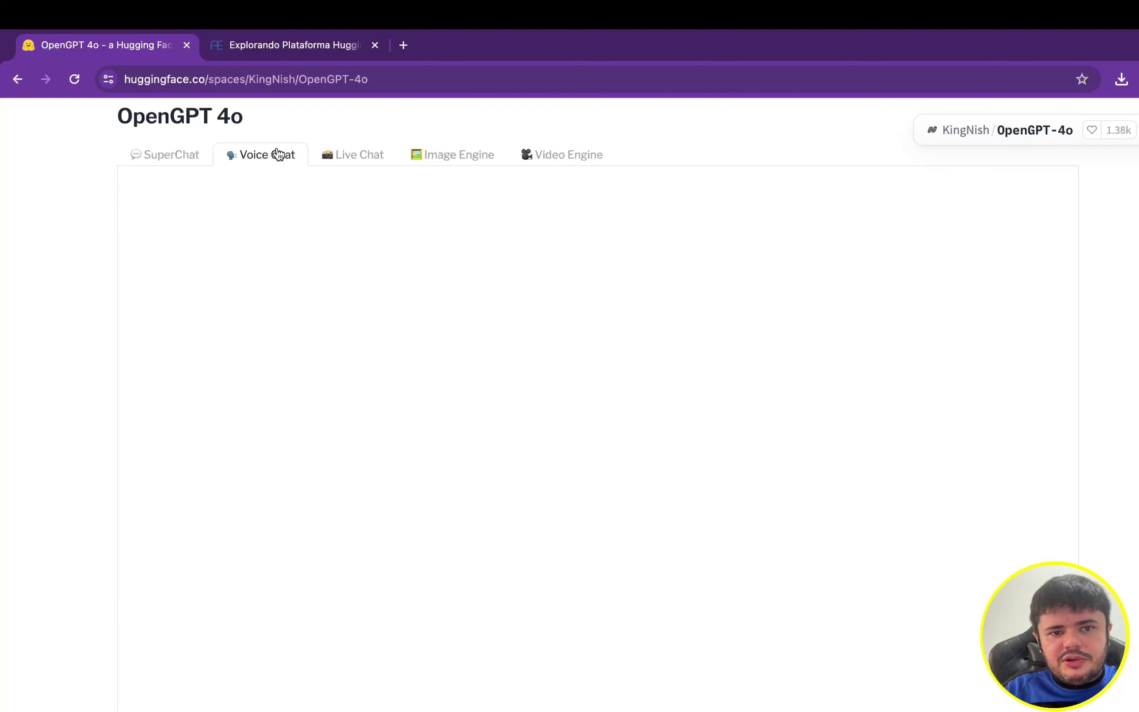
{"action": "left_click", "coordinate": [355, 155]}
{"action": "left_click", "coordinate": [440, 161]}
{"action": "left_click", "coordinate": [547, 160]}
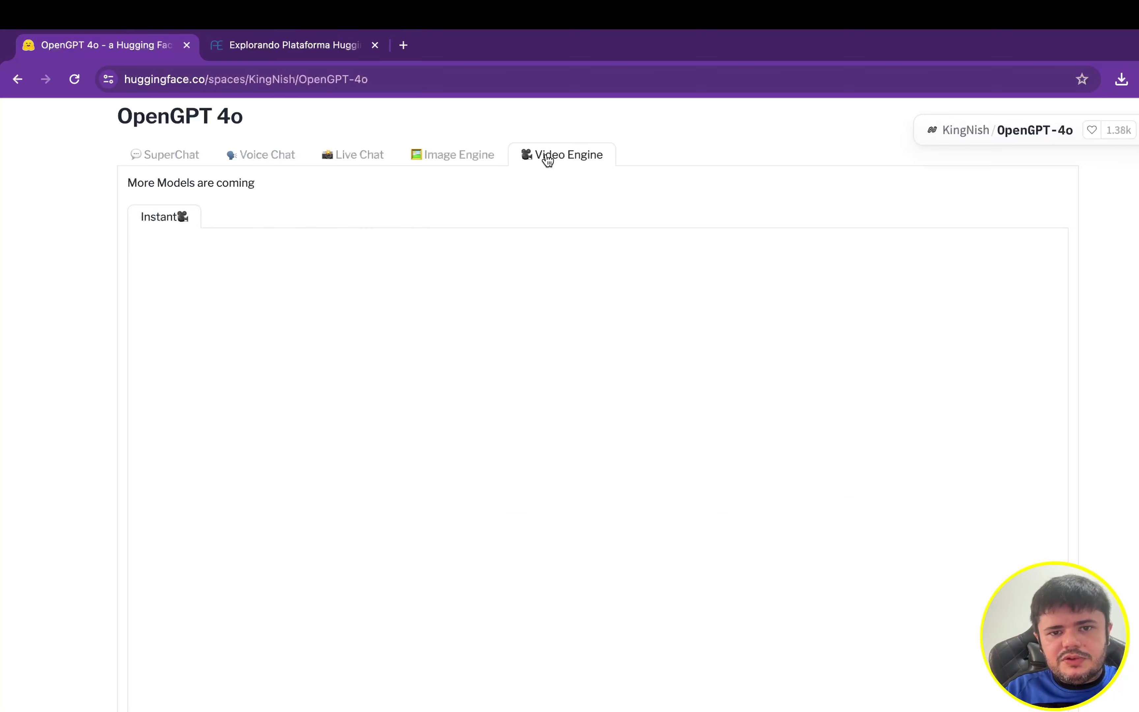
{"action": "left_click", "coordinate": [476, 157]}
{"action": "left_click", "coordinate": [369, 157]}
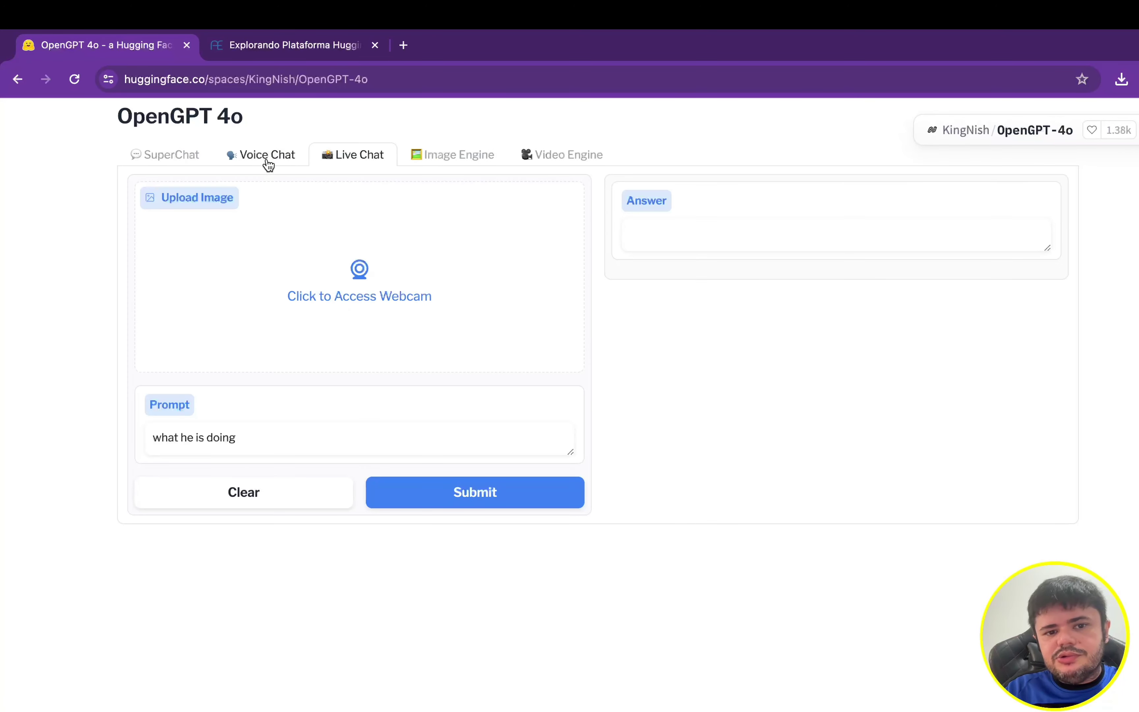
Look at the Instant Video generator, then return to chat mode with the earlier conversation
{"action": "left_click", "coordinate": [578, 153]}
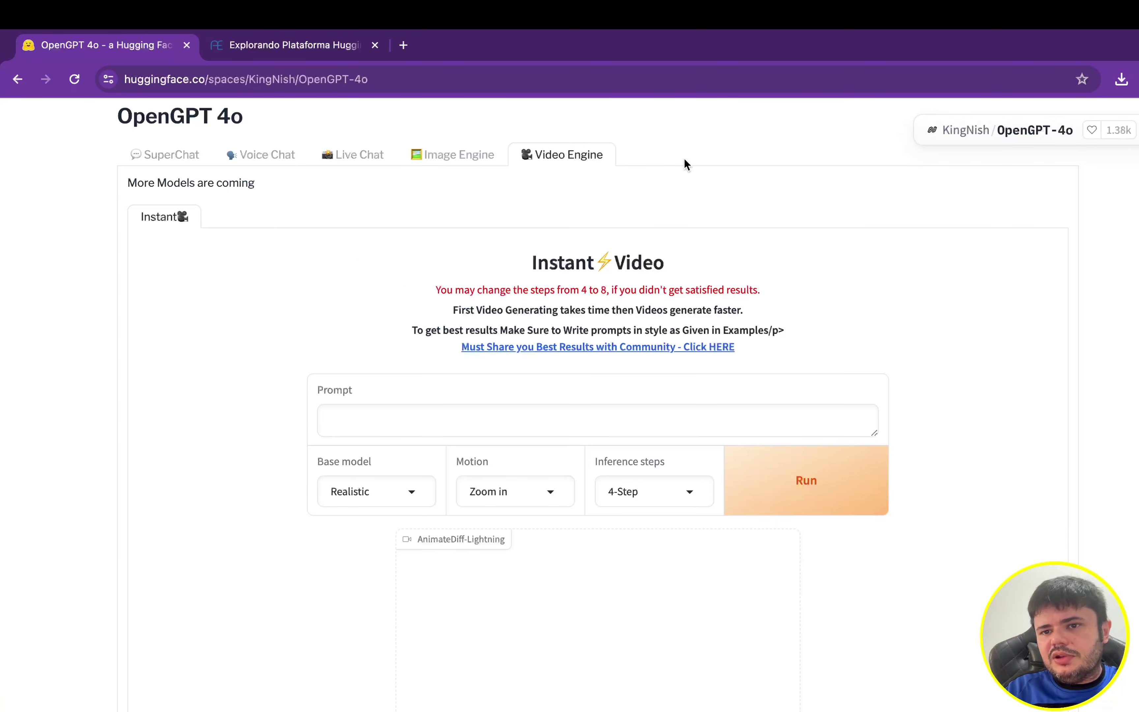
{"action": "scroll", "coordinate": [684, 159], "scroll_direction": "down", "scroll_amount": 10}
{"action": "scroll", "coordinate": [684, 159], "scroll_direction": "up", "scroll_amount": 10}
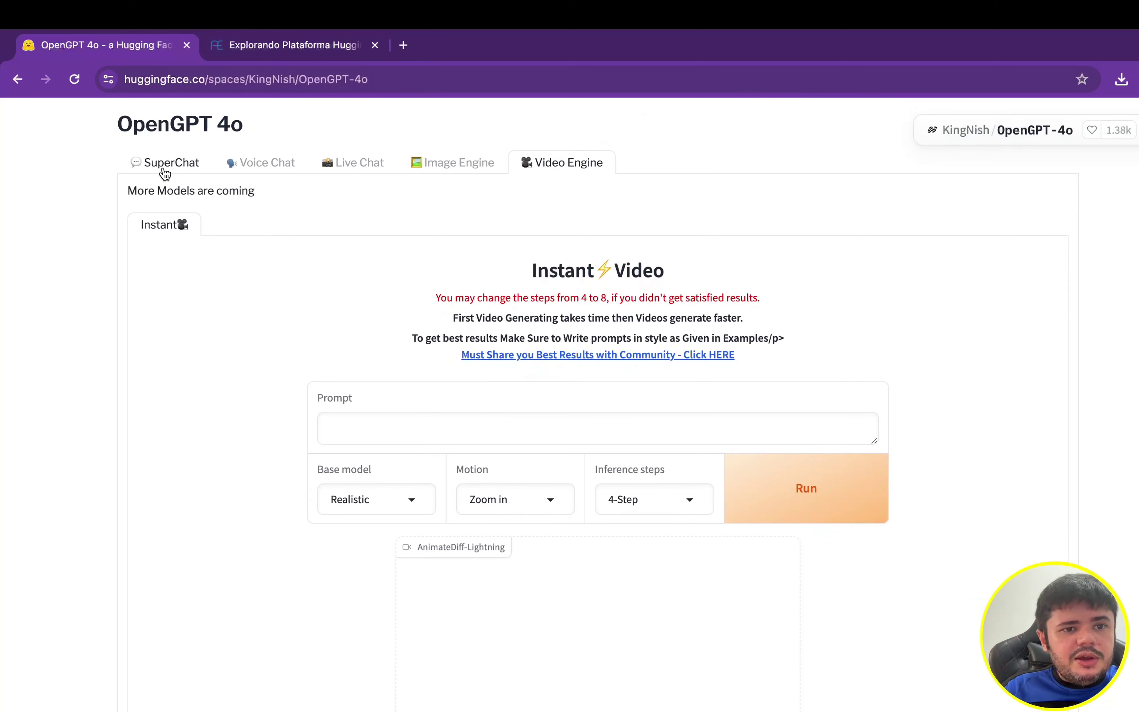
{"action": "left_click", "coordinate": [164, 166]}
{"action": "scroll", "coordinate": [73, 630], "scroll_direction": "down", "scroll_amount": 15}
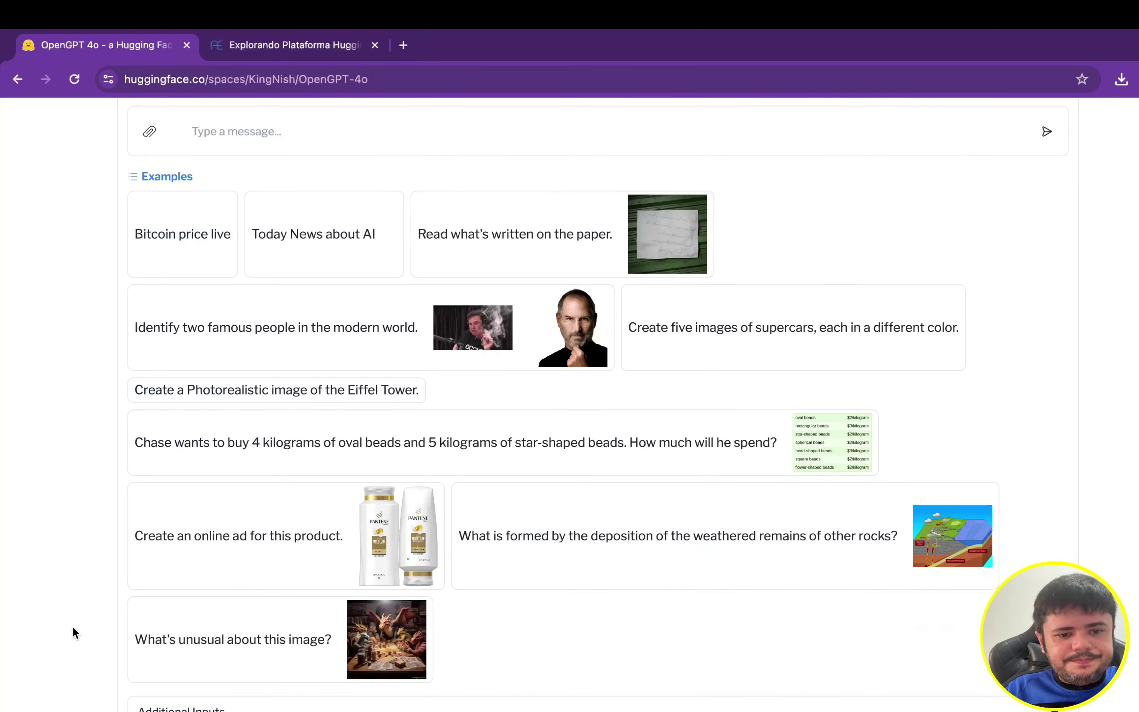
{"action": "scroll", "coordinate": [73, 630], "scroll_direction": "up", "scroll_amount": 15}
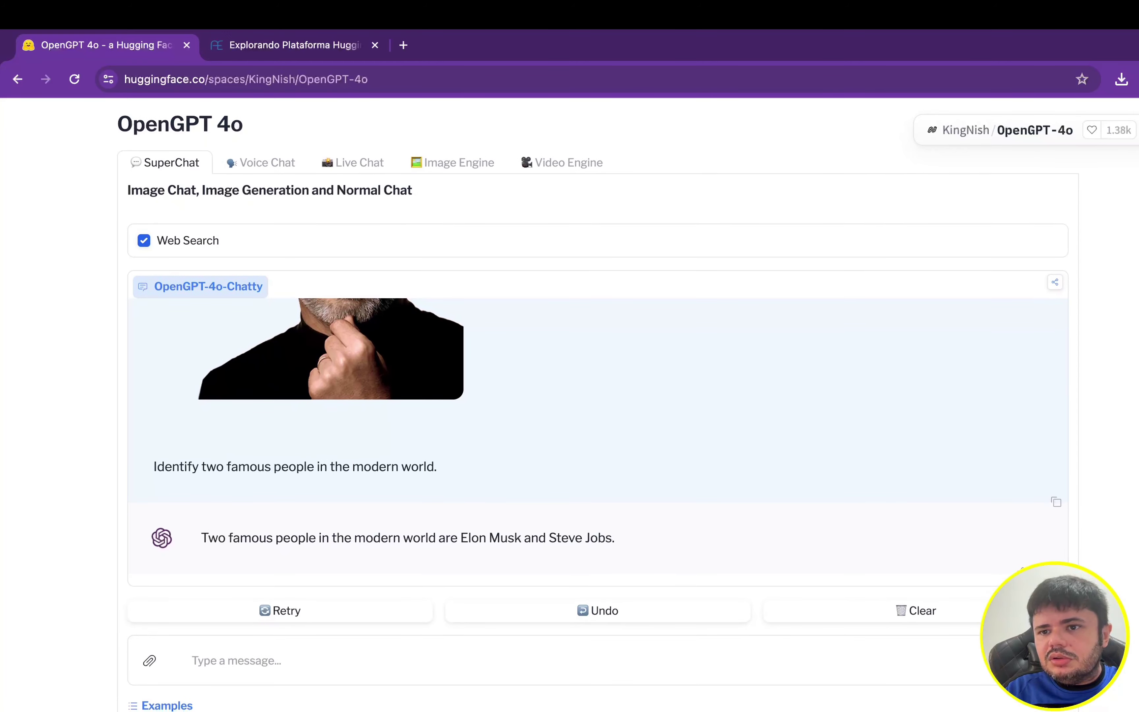
{"action": "scroll", "coordinate": [576, 405], "scroll_direction": "up", "scroll_amount": 1}
Browse the space's source files and read through the chatbot.py code
{"action": "left_click", "coordinate": [960, 124]}
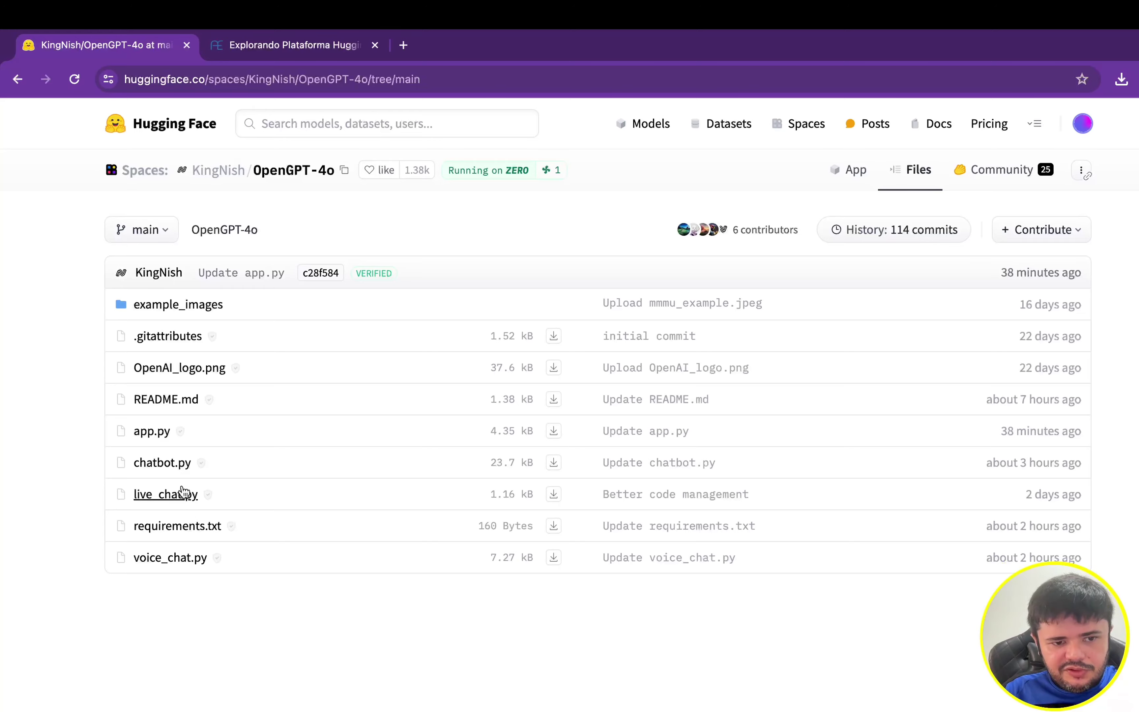
{"action": "left_click", "coordinate": [160, 463]}
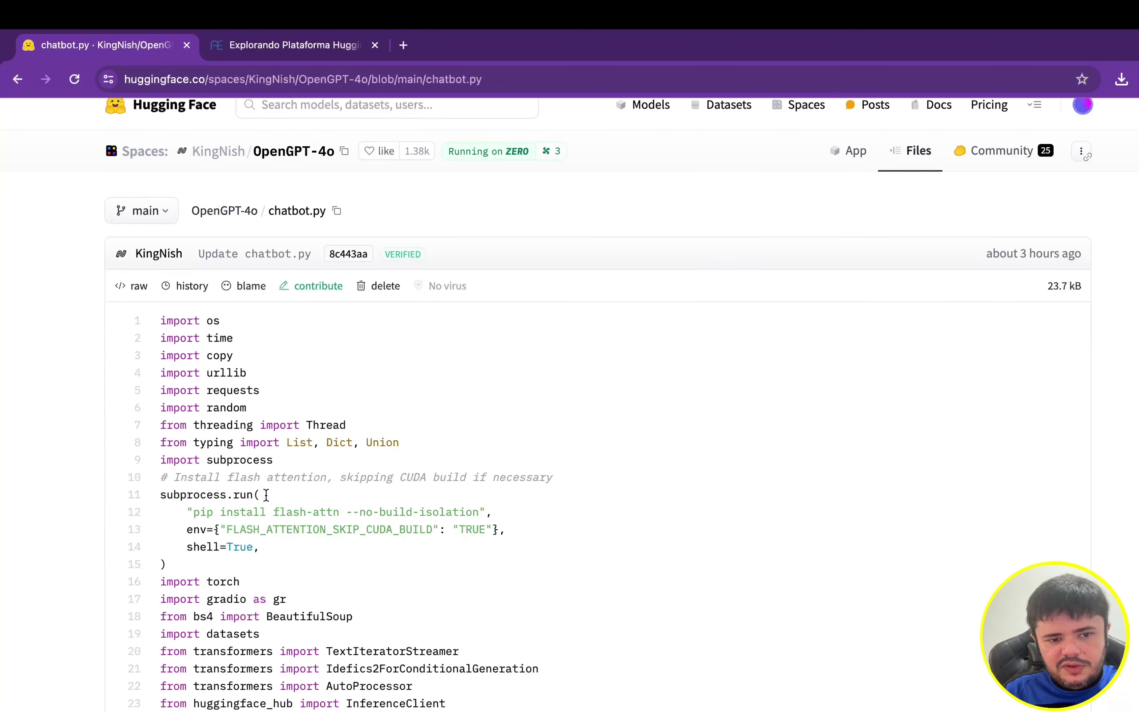
{"action": "scroll", "coordinate": [266, 494], "scroll_direction": "down", "scroll_amount": 20}
{"action": "scroll", "coordinate": [266, 495], "scroll_direction": "down", "scroll_amount": 15}
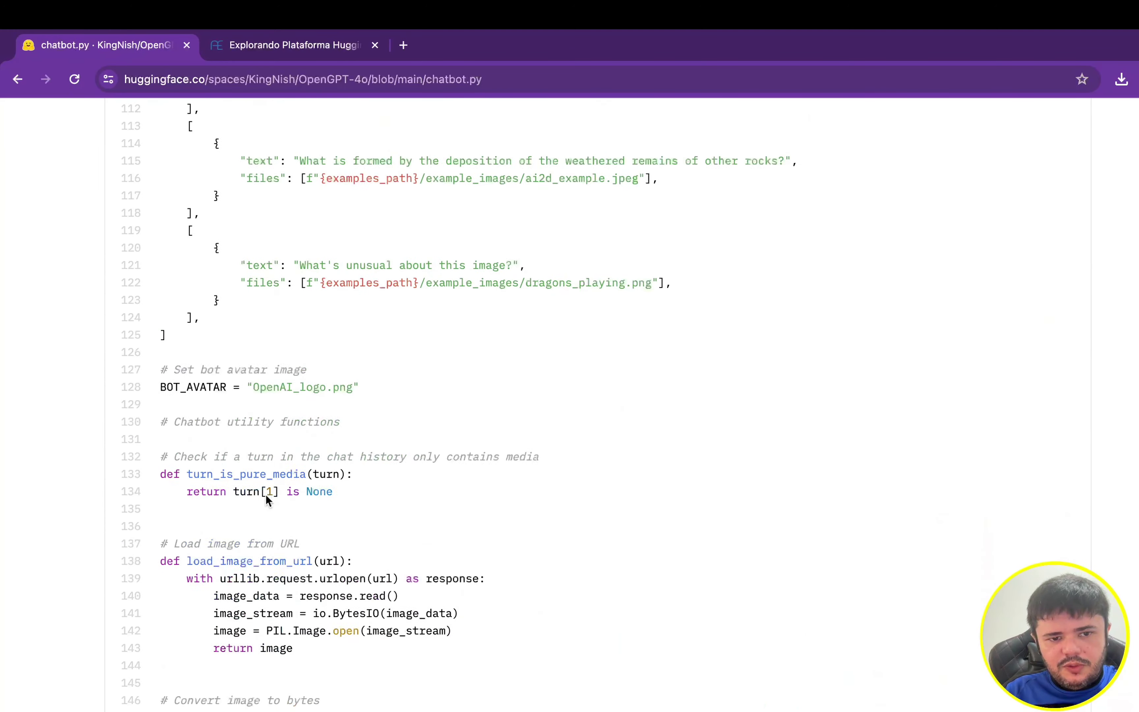
{"action": "scroll", "coordinate": [266, 495], "scroll_direction": "up", "scroll_amount": 20}
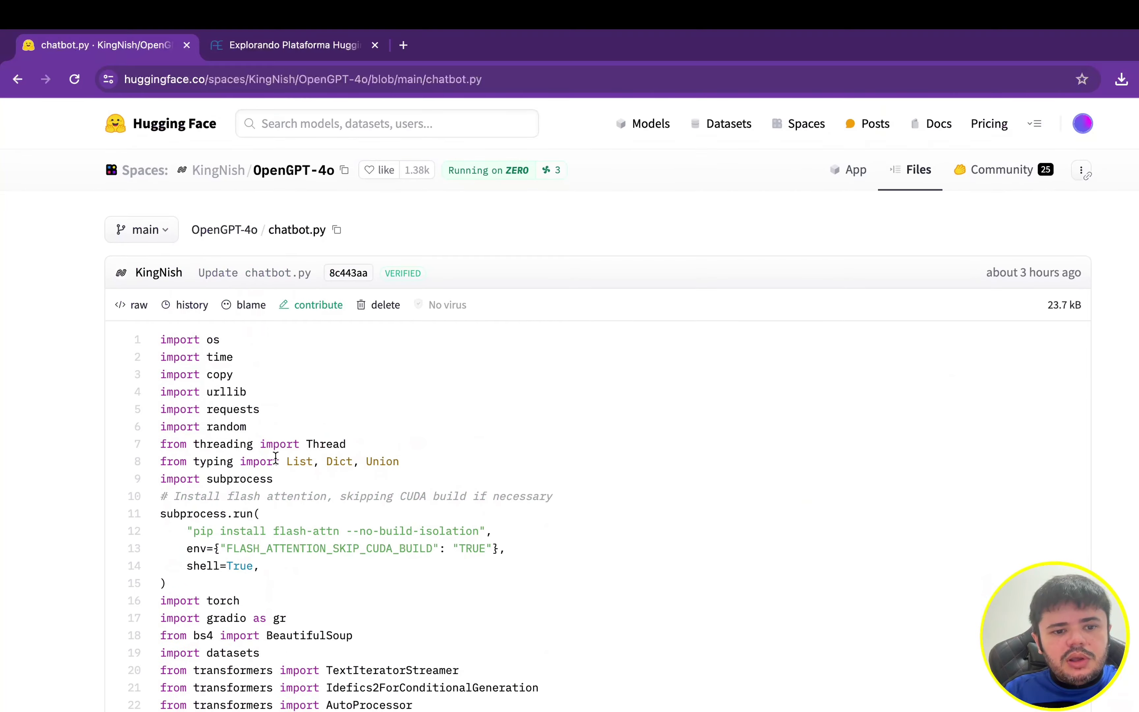
{"action": "scroll", "coordinate": [266, 495], "scroll_direction": "down", "scroll_amount": 8}
{"action": "scroll", "coordinate": [359, 463], "scroll_direction": "down", "scroll_amount": 5}
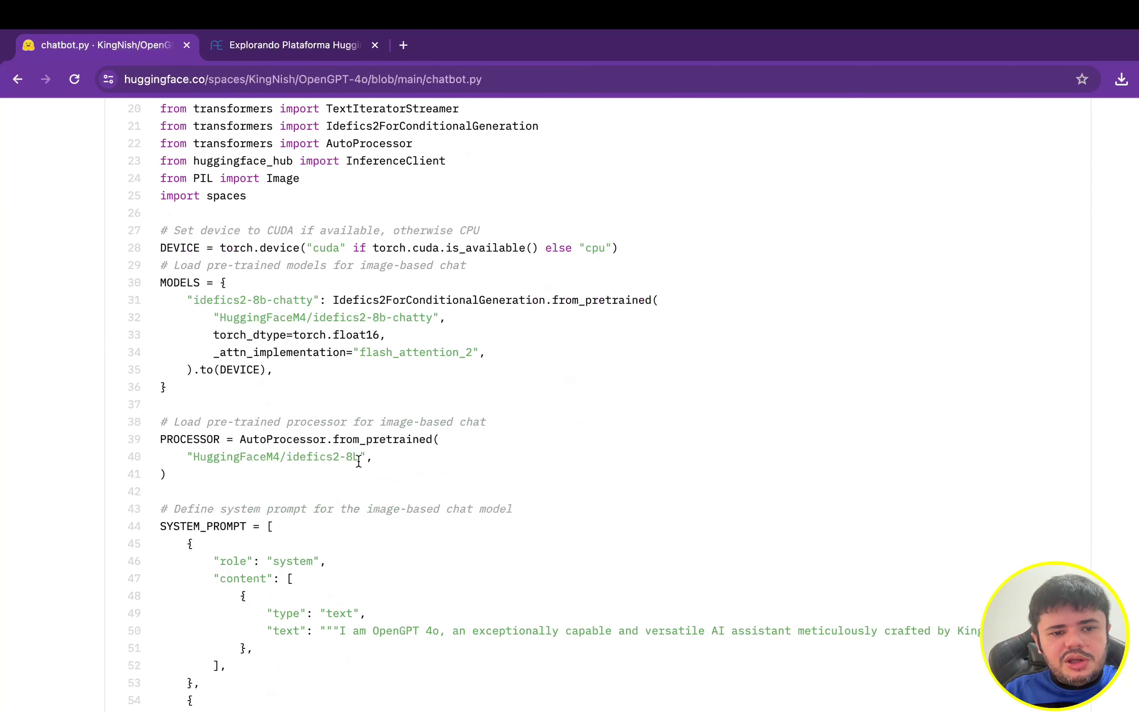
{"action": "scroll", "coordinate": [359, 460], "scroll_direction": "up", "scroll_amount": 10}
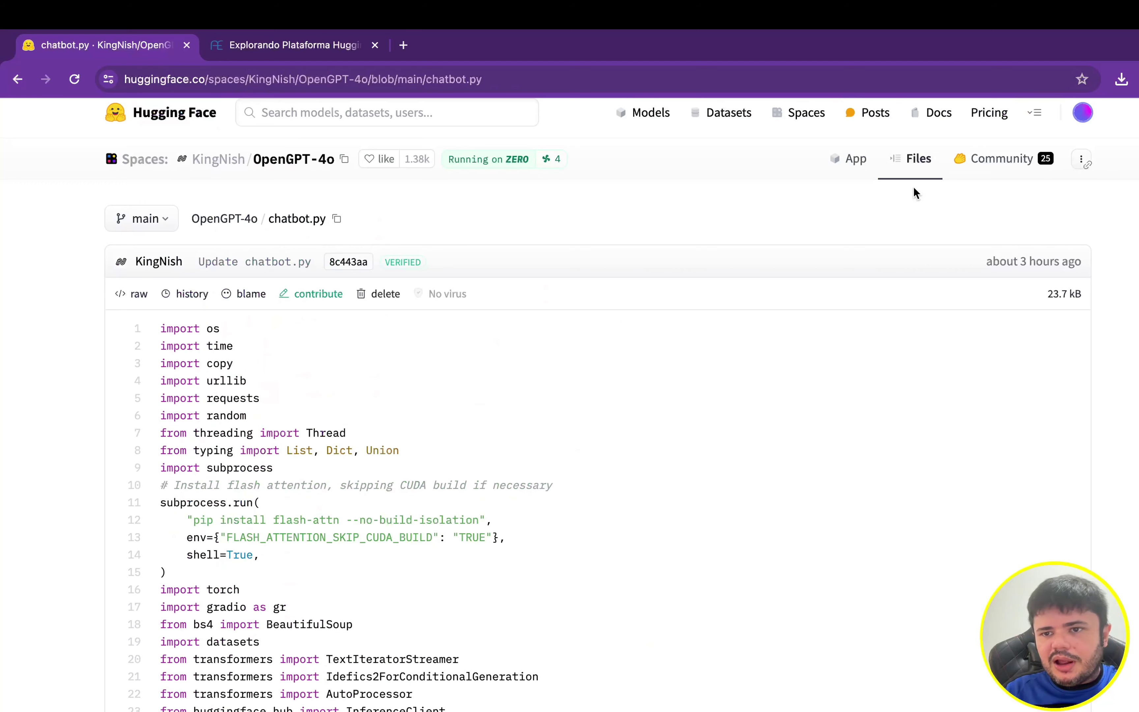
Look over the Community discussions, then go back through Files to the running app
{"action": "left_click", "coordinate": [1007, 162]}
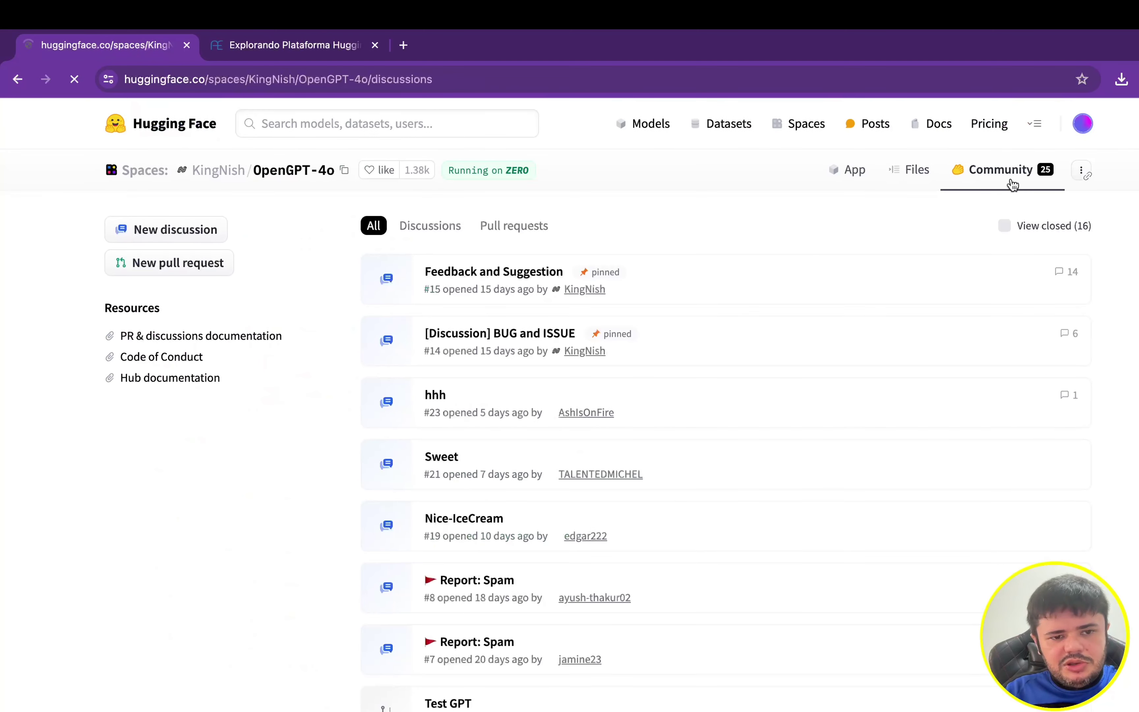
{"action": "scroll", "coordinate": [684, 397], "scroll_direction": "down", "scroll_amount": 3}
{"action": "scroll", "coordinate": [684, 396], "scroll_direction": "up", "scroll_amount": 4}
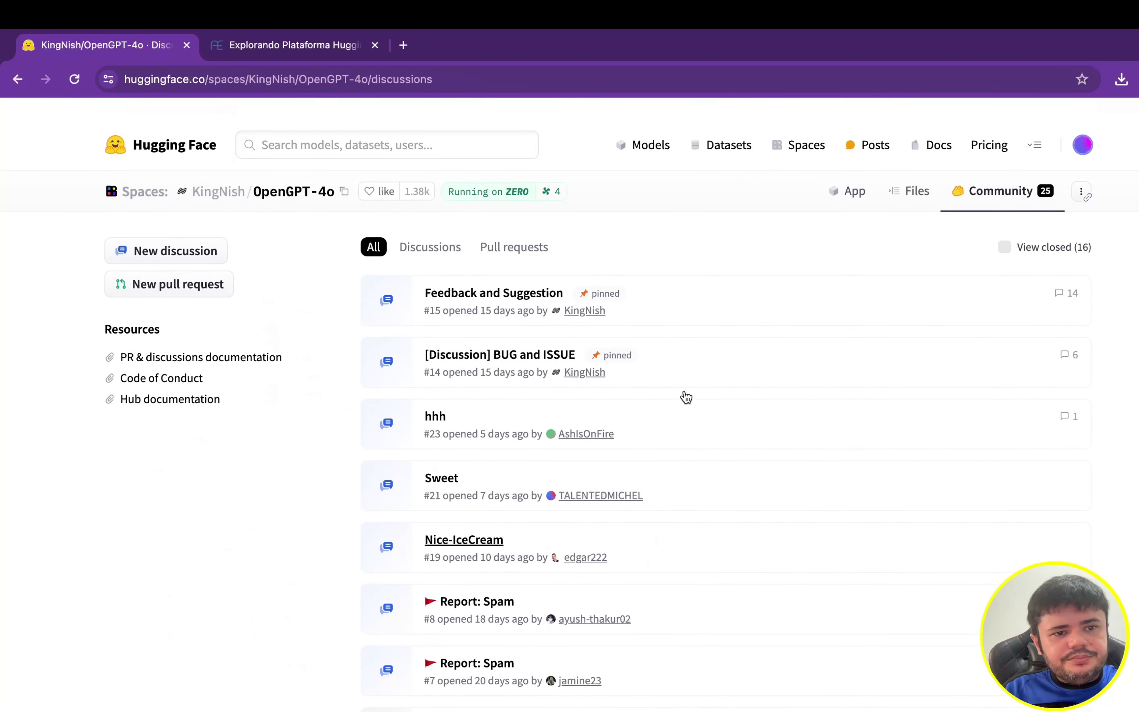
{"action": "left_click", "coordinate": [919, 182]}
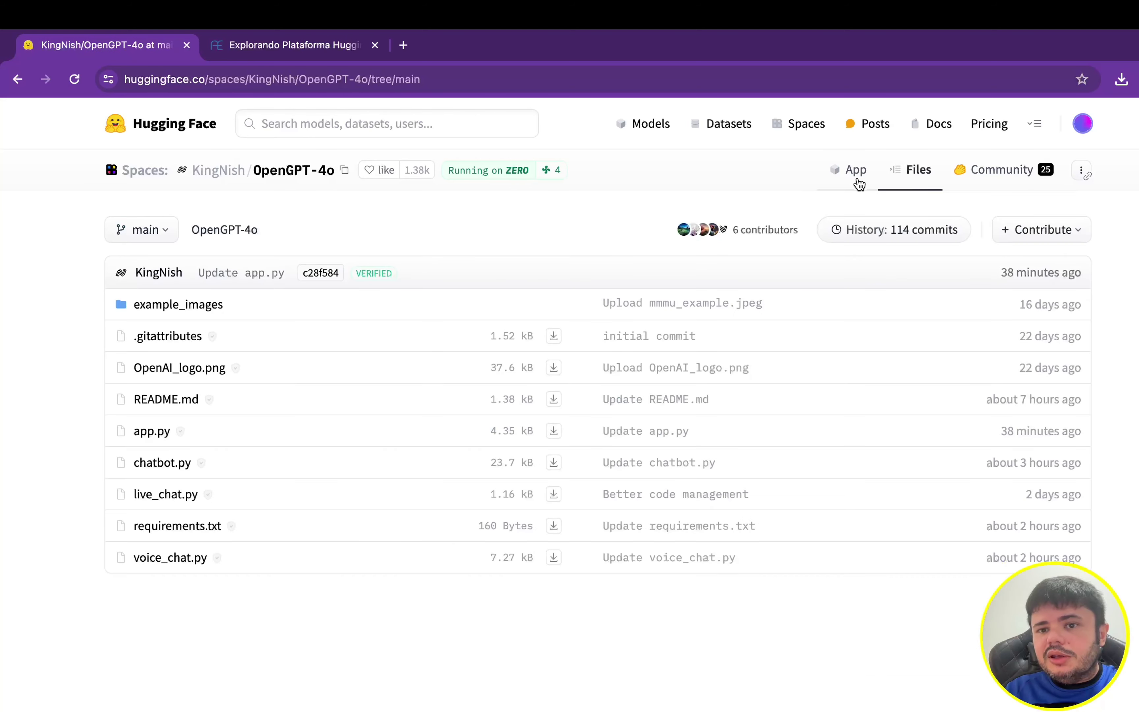
{"action": "left_click", "coordinate": [857, 181]}
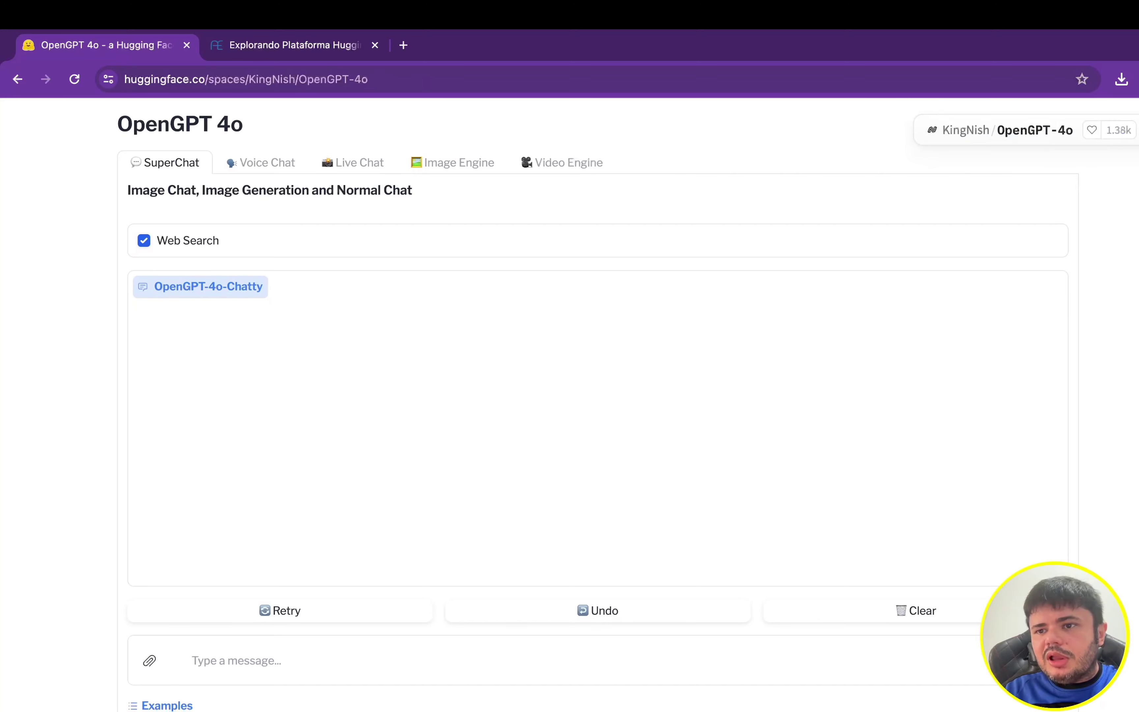
Return to the Spaces directory and highlight 'spaces' in the web address
{"action": "scroll", "coordinate": [1129, 124], "scroll_direction": "up", "scroll_amount": 1}
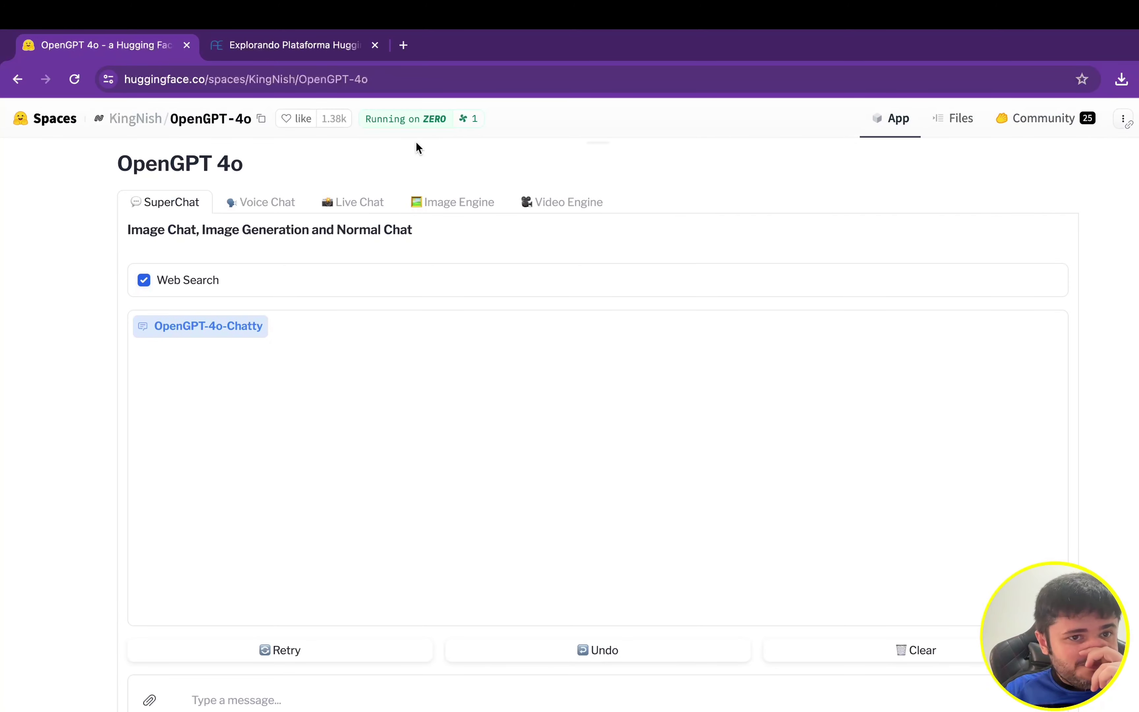
{"action": "left_click", "coordinate": [50, 121]}
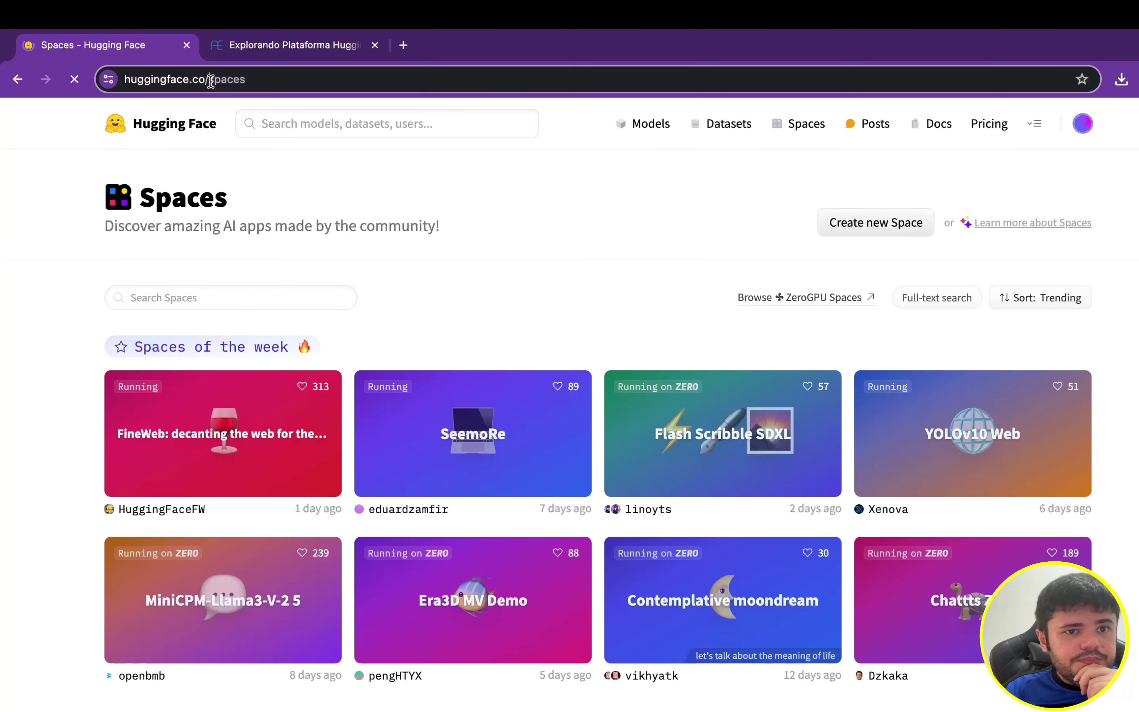
{"action": "double_click", "coordinate": [227, 80]}
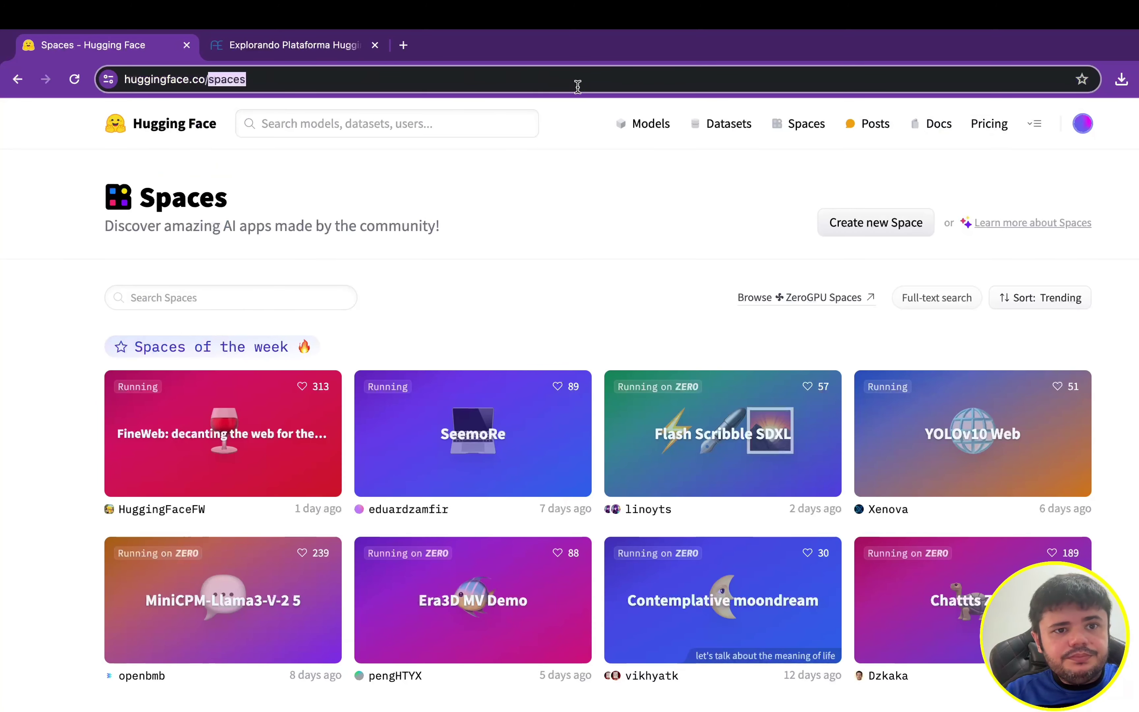
Show only Fill-Mask models in the Models catalogue
{"action": "left_click", "coordinate": [653, 134]}
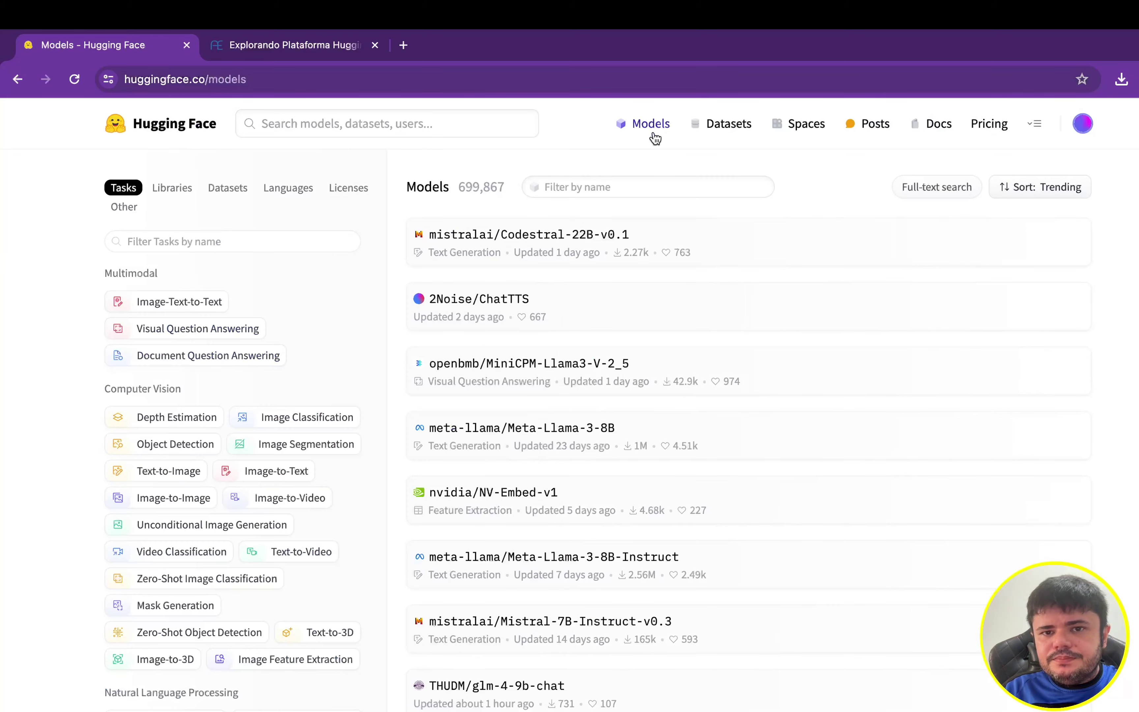
{"action": "scroll", "coordinate": [695, 362], "scroll_direction": "down", "scroll_amount": 3}
{"action": "scroll", "coordinate": [696, 362], "scroll_direction": "down", "scroll_amount": 10}
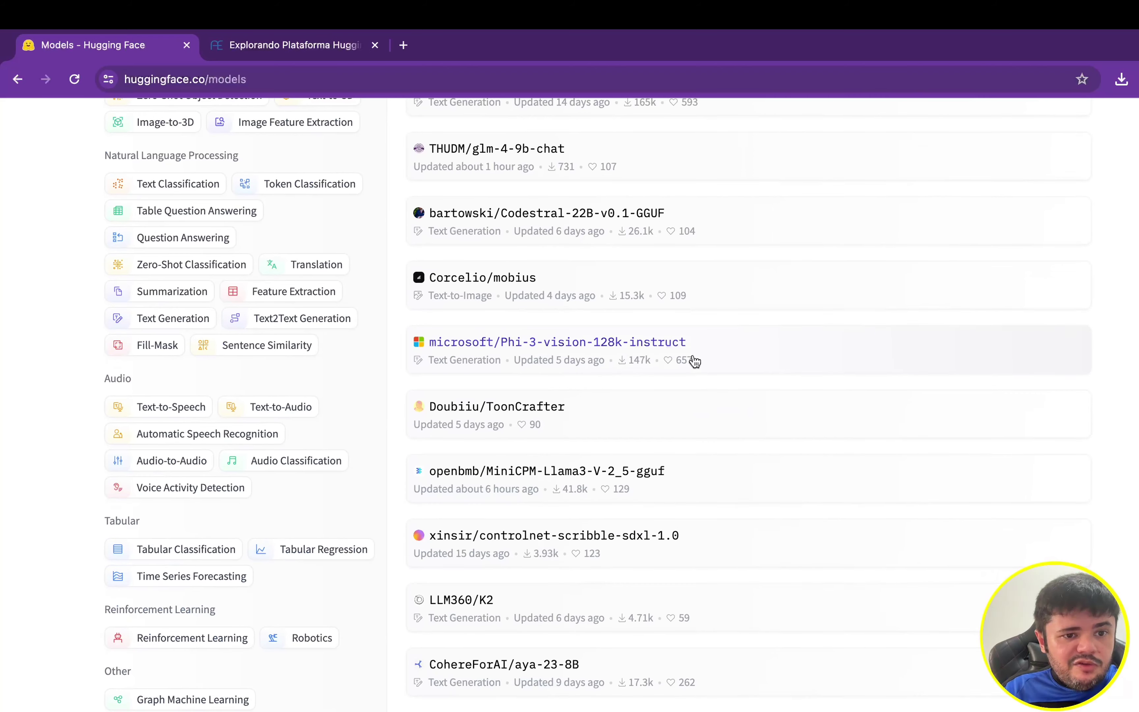
{"action": "left_click", "coordinate": [160, 346]}
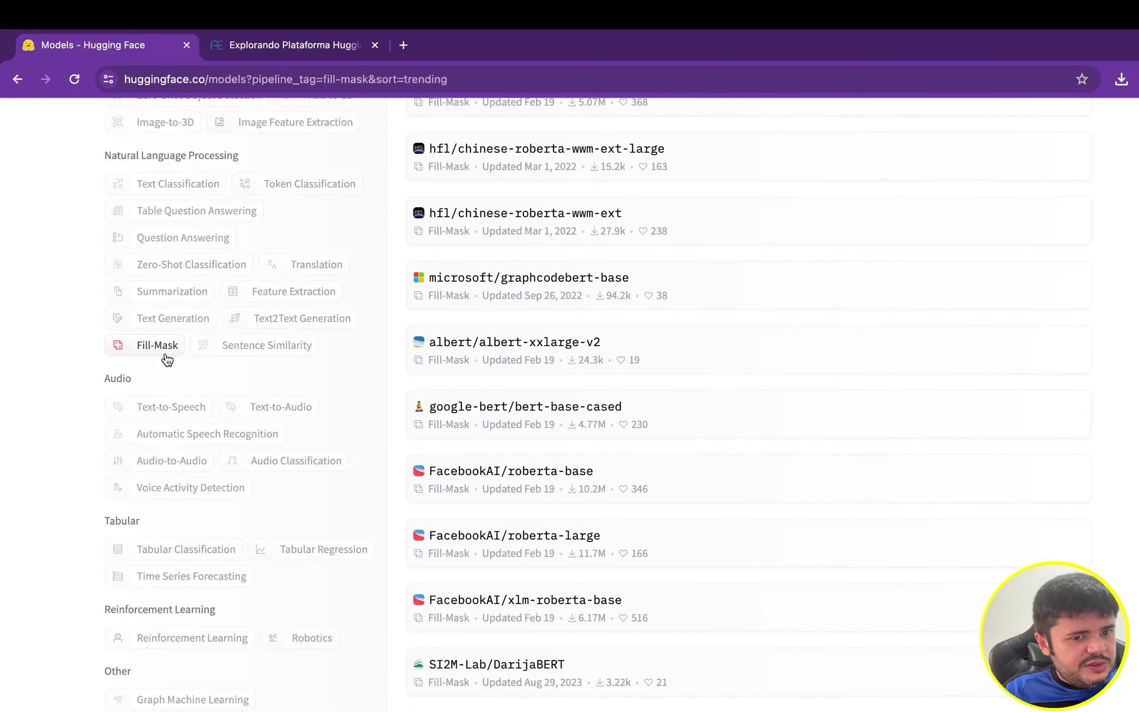
{"action": "scroll", "coordinate": [628, 325], "scroll_direction": "up", "scroll_amount": 10}
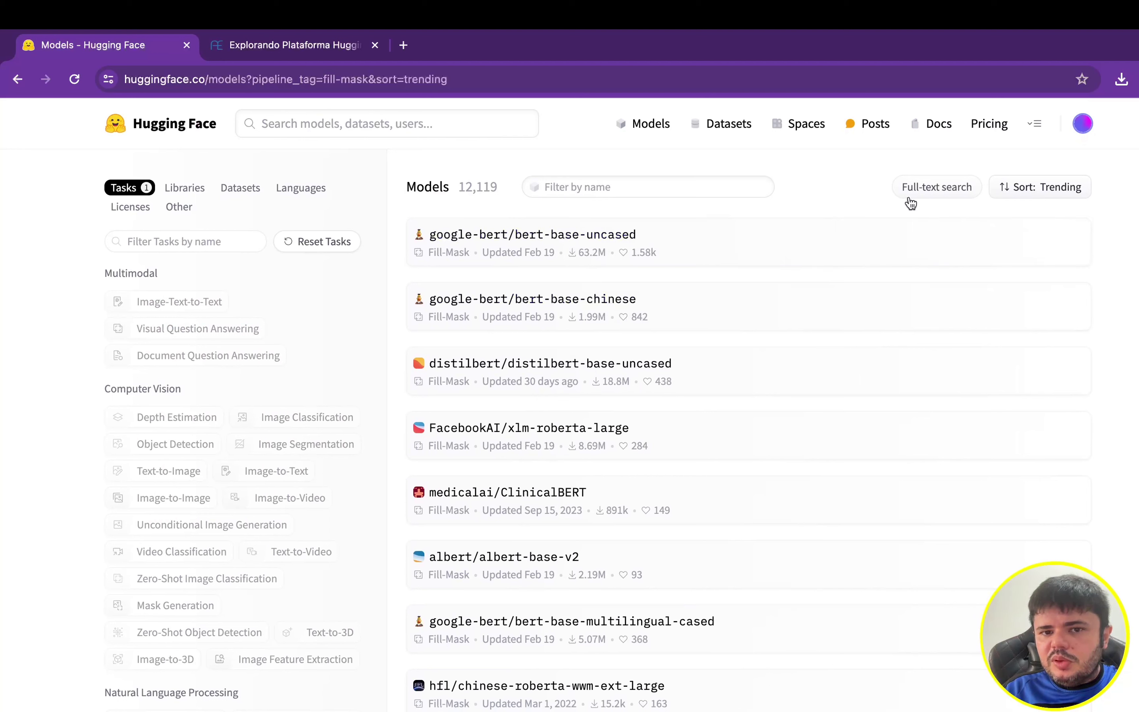
Restrict the Fill-Mask models to Portuguese and open FacebookAI/xlm-roberta-large
{"action": "left_click", "coordinate": [622, 183]}
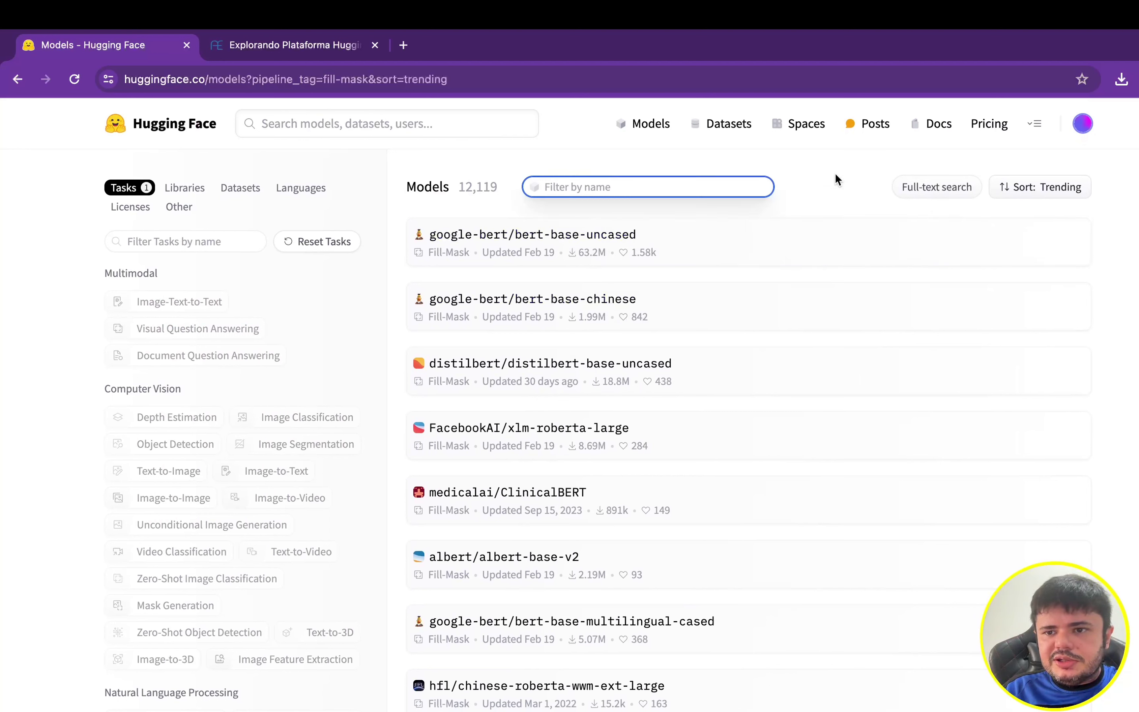
{"action": "left_click", "coordinate": [301, 188]}
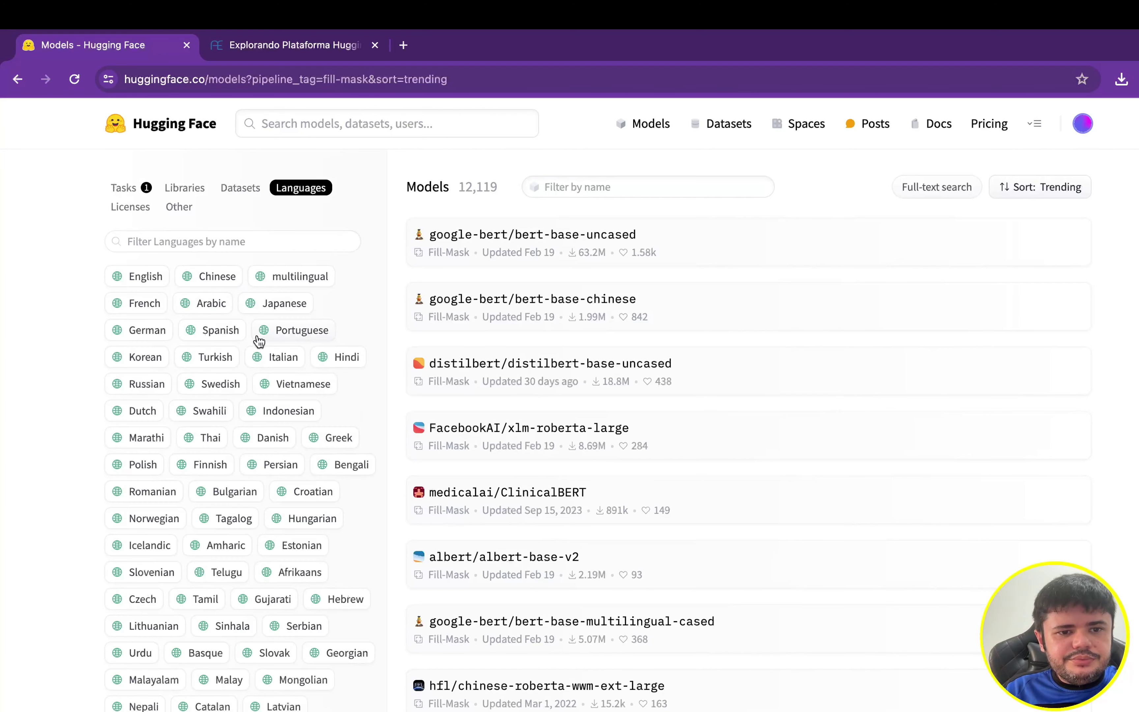
{"action": "left_click", "coordinate": [302, 330]}
{"action": "left_click", "coordinate": [561, 251]}
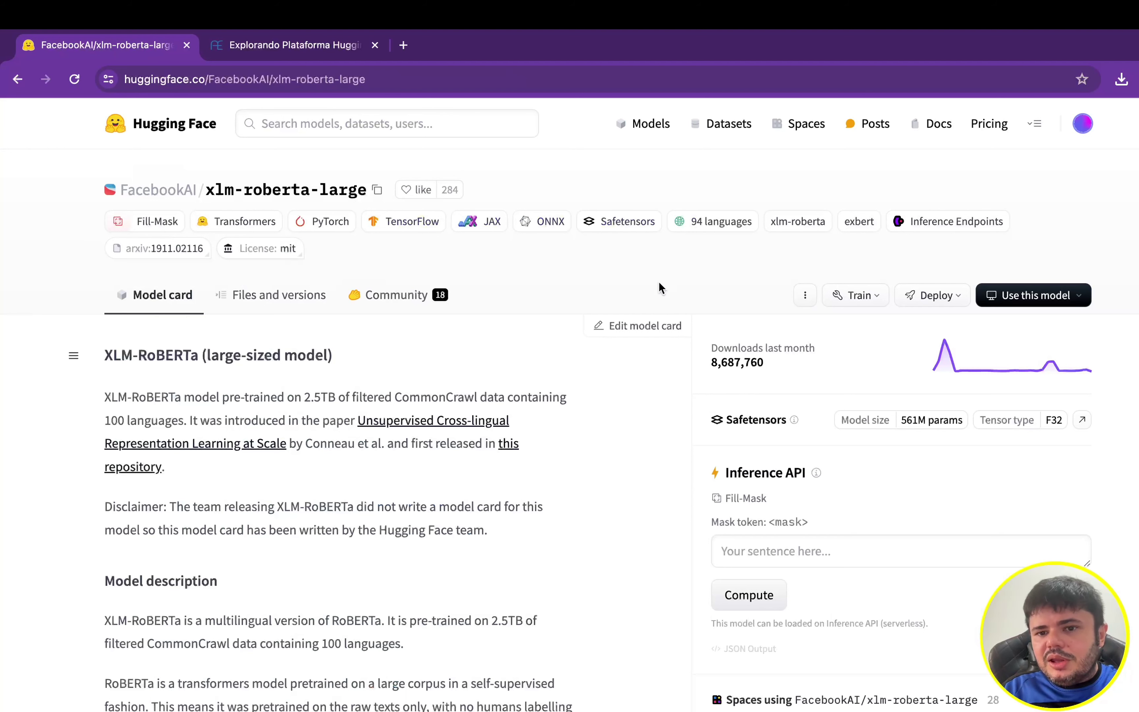
Show xlm-roberta-large's Files and versions, including the 2.24 GB model.safetensors and tokenizer files
{"action": "left_click", "coordinate": [279, 298]}
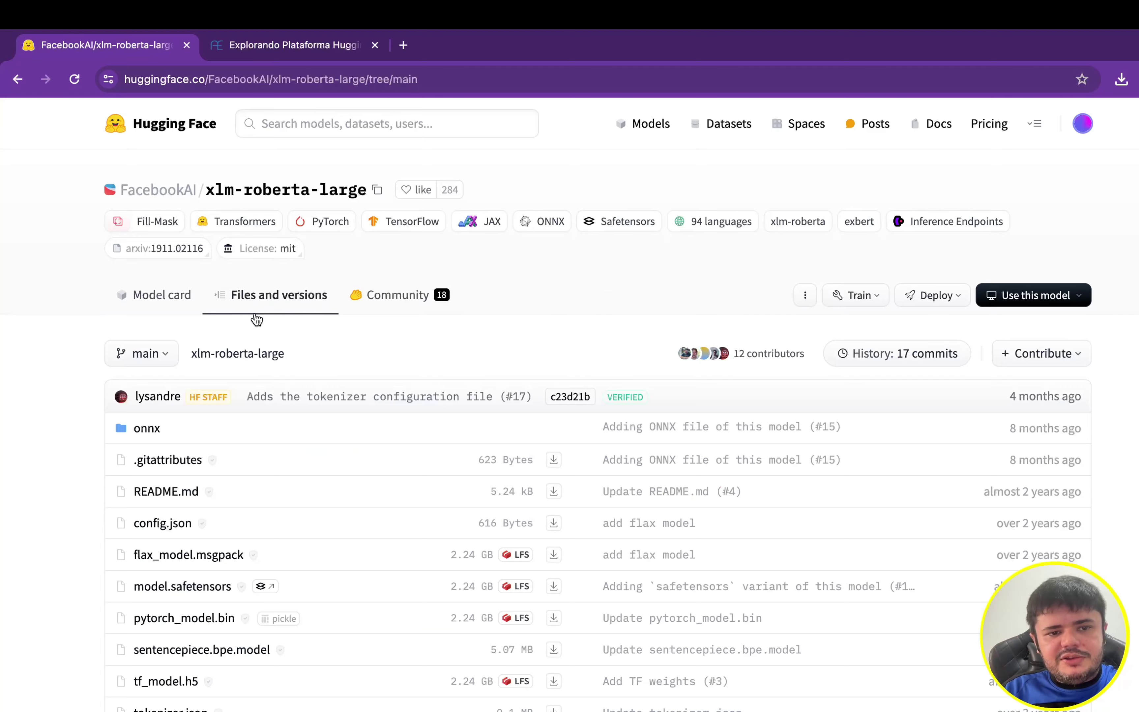
{"action": "scroll", "coordinate": [290, 319], "scroll_direction": "down", "scroll_amount": 3}
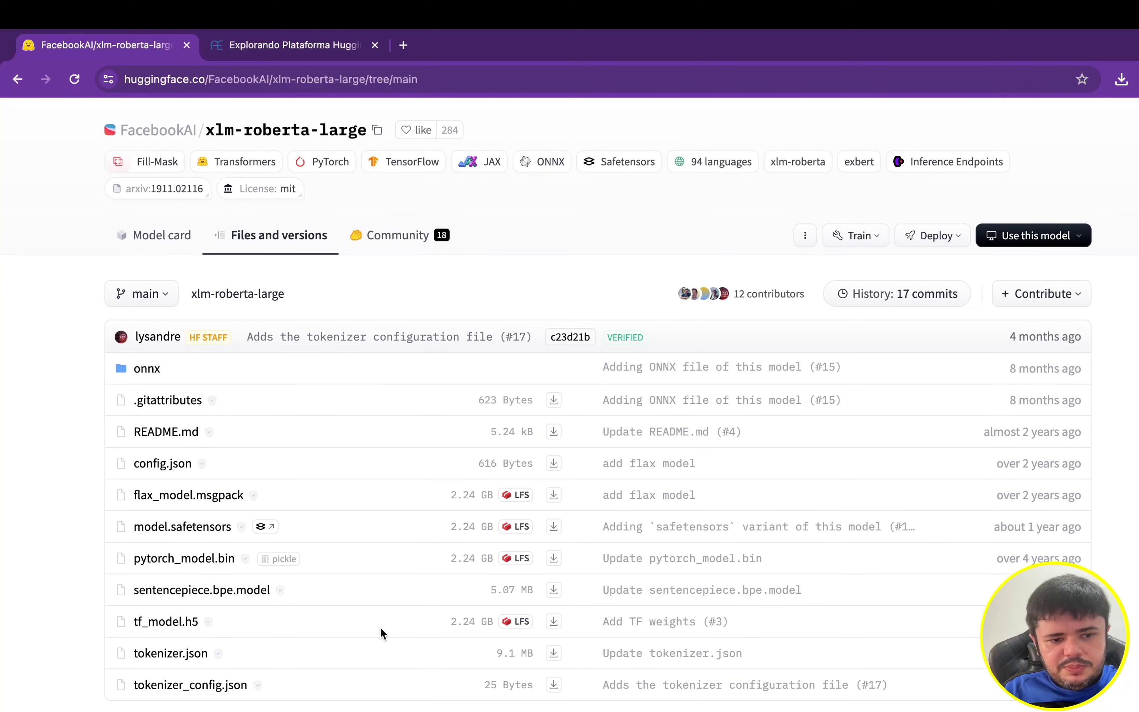
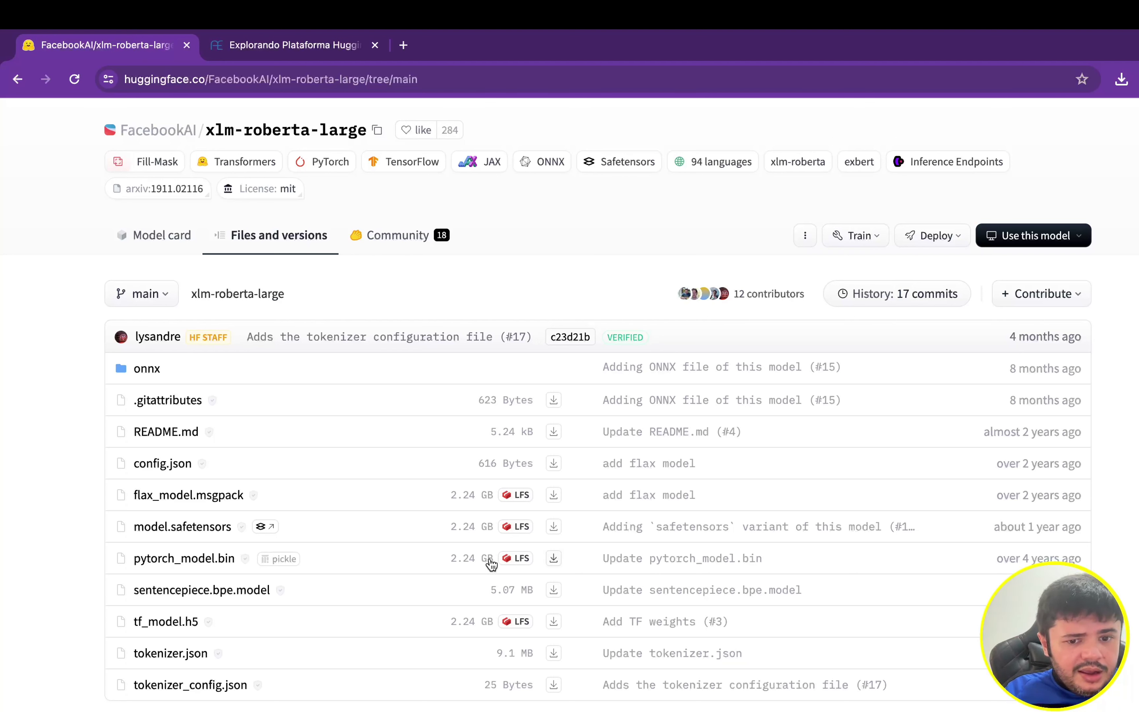
Highlight the 2.24 GB size in the pytorch_model.bin row of the xlm-roberta-large file list
{"action": "left_click_drag", "start_coordinate": [443, 557], "coordinate": [493, 560]}
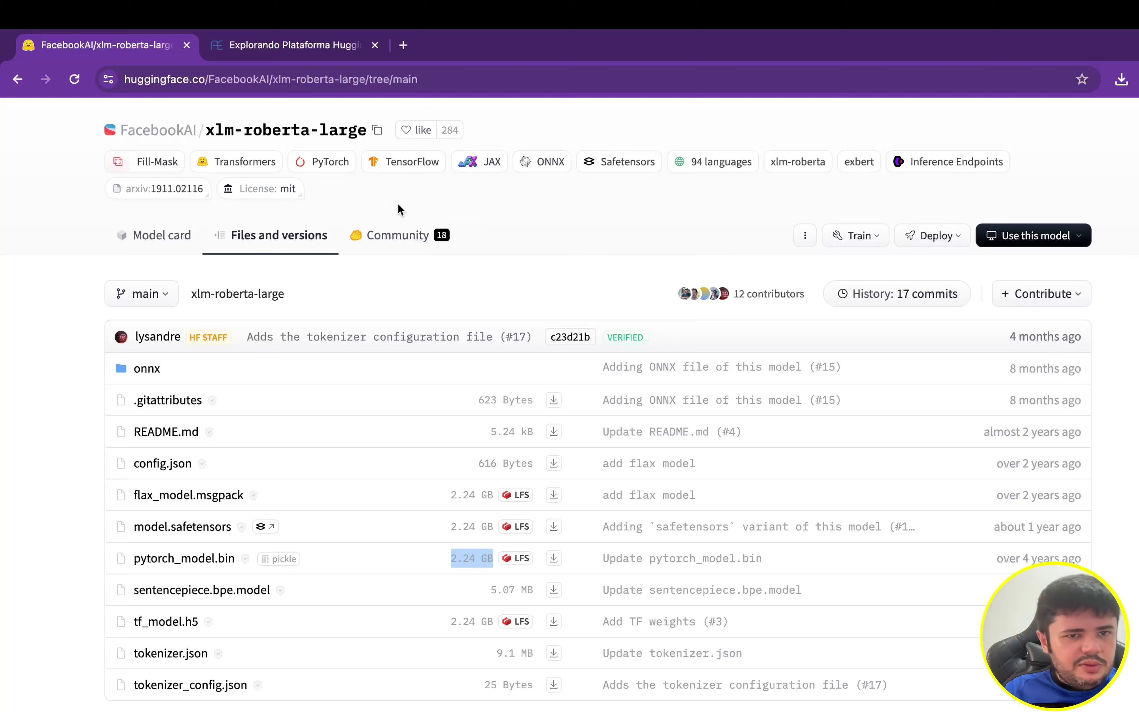
Open the xlm-roberta-large Model card and look over its Fill-Mask Inference API panel
{"action": "left_click", "coordinate": [246, 131]}
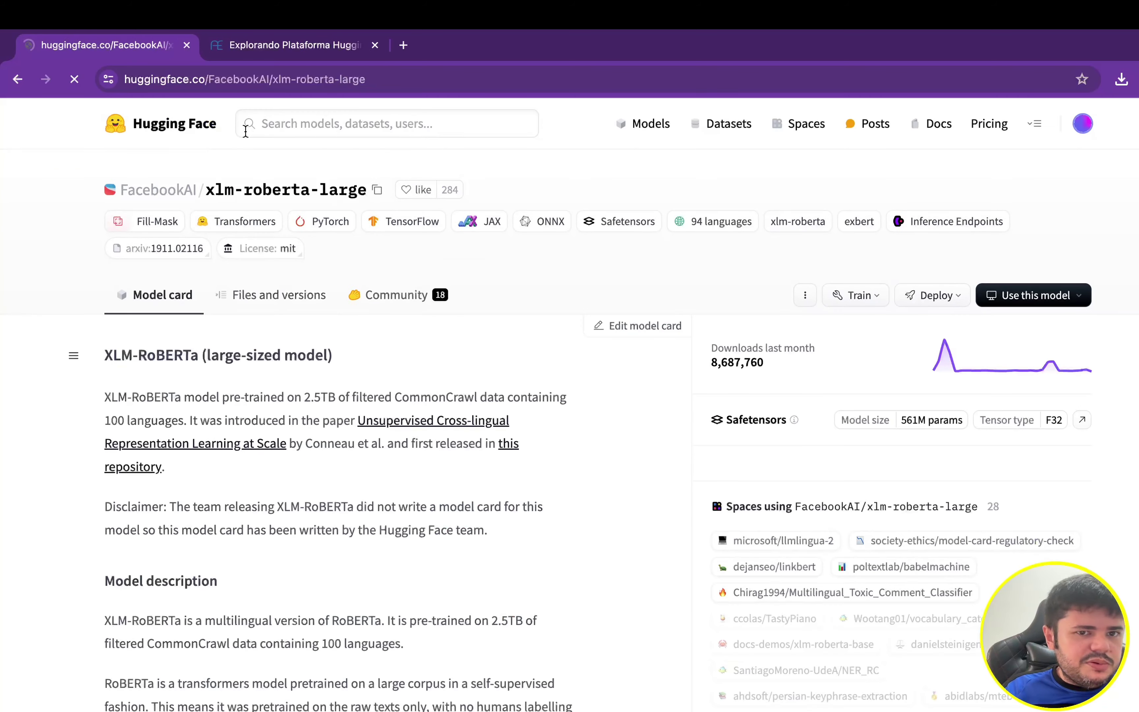
{"action": "scroll", "coordinate": [730, 373], "scroll_direction": "down", "scroll_amount": 5}
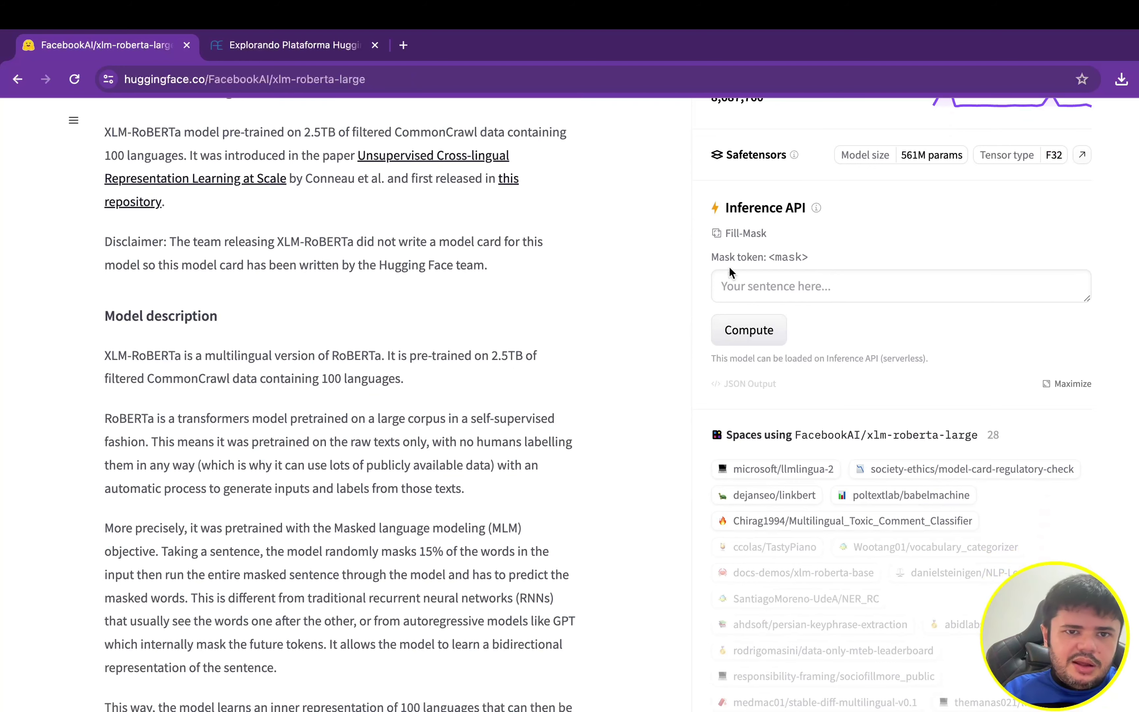
{"action": "scroll", "coordinate": [629, 285], "scroll_direction": "up", "scroll_amount": 5}
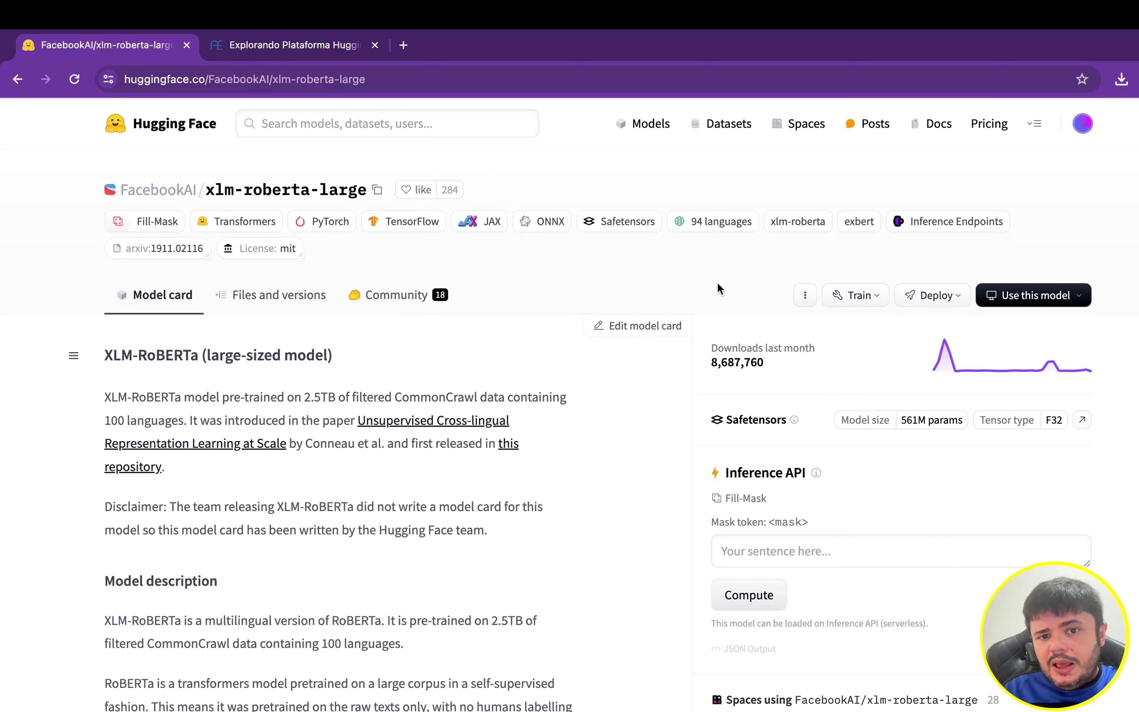
Open the Pricing page and review the free HF Hub, $9/month Pro Account and Enterprise Hub plans
{"action": "left_click", "coordinate": [1005, 135]}
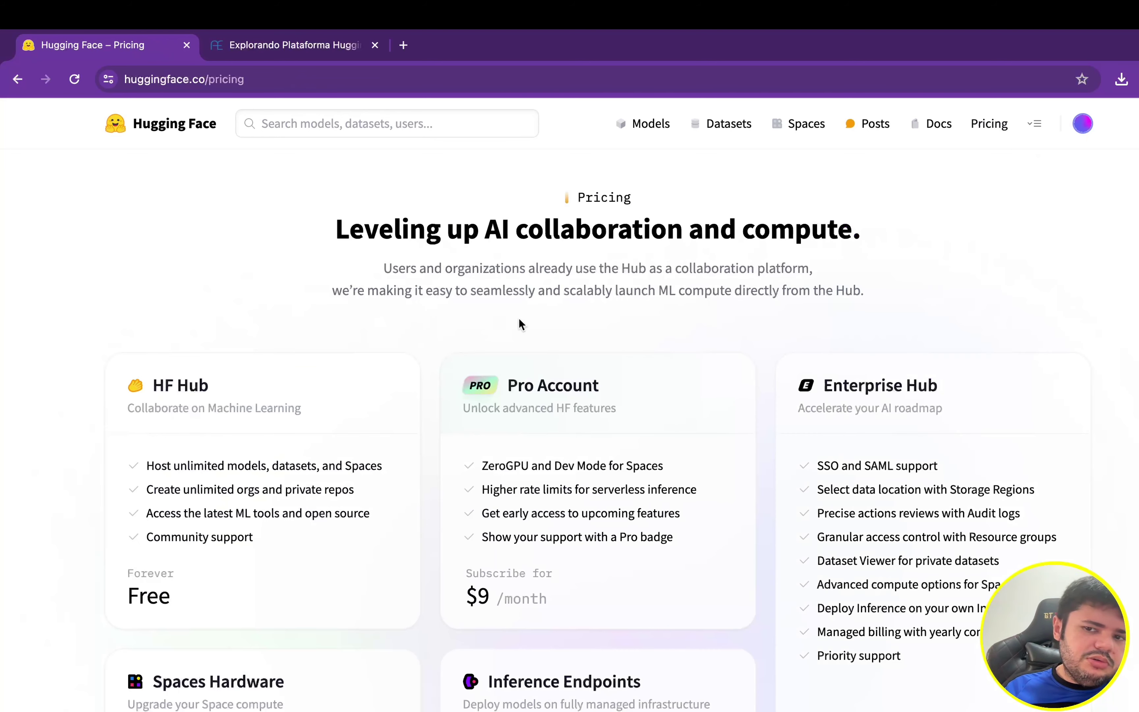
{"action": "scroll", "coordinate": [520, 325], "scroll_direction": "down", "scroll_amount": 5}
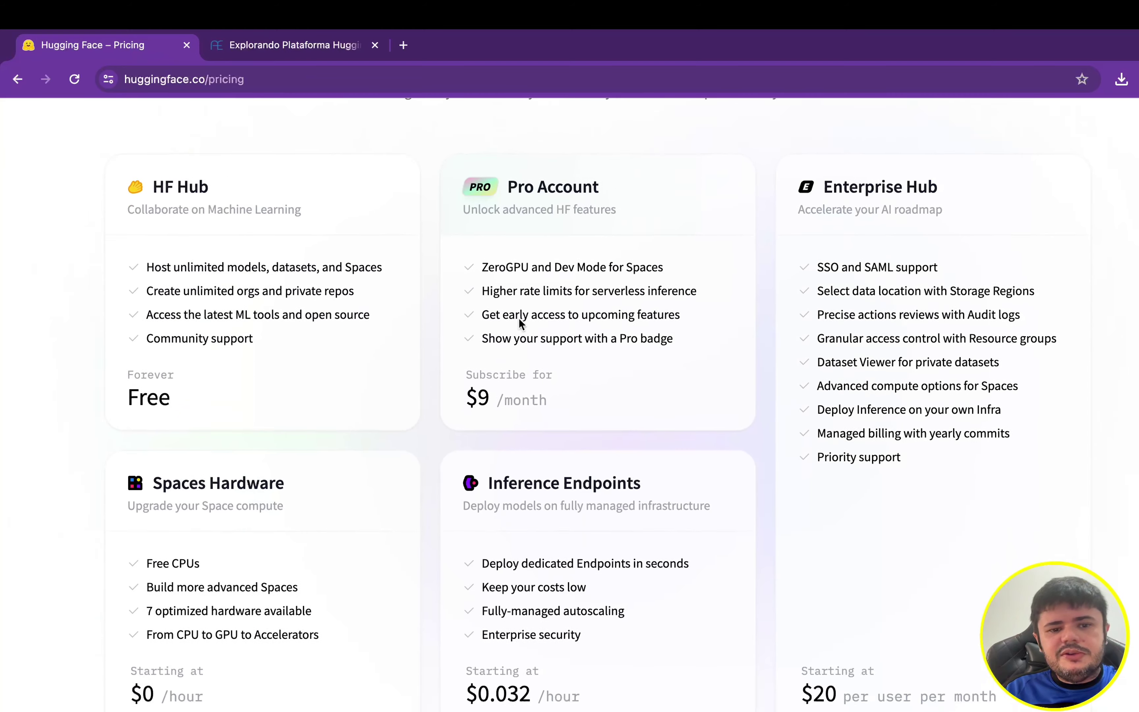
{"action": "scroll", "coordinate": [520, 324], "scroll_direction": "up", "scroll_amount": 5}
{"action": "scroll", "coordinate": [325, 366], "scroll_direction": "down", "scroll_amount": 3}
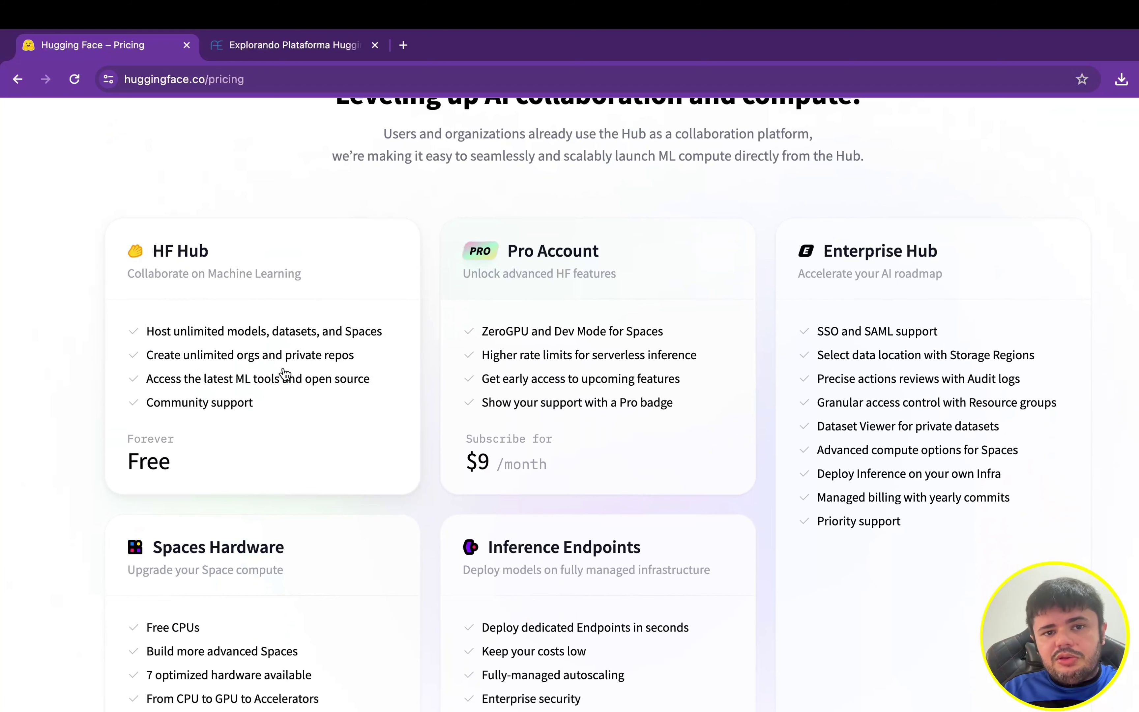
{"action": "scroll", "coordinate": [285, 374], "scroll_direction": "up", "scroll_amount": 3}
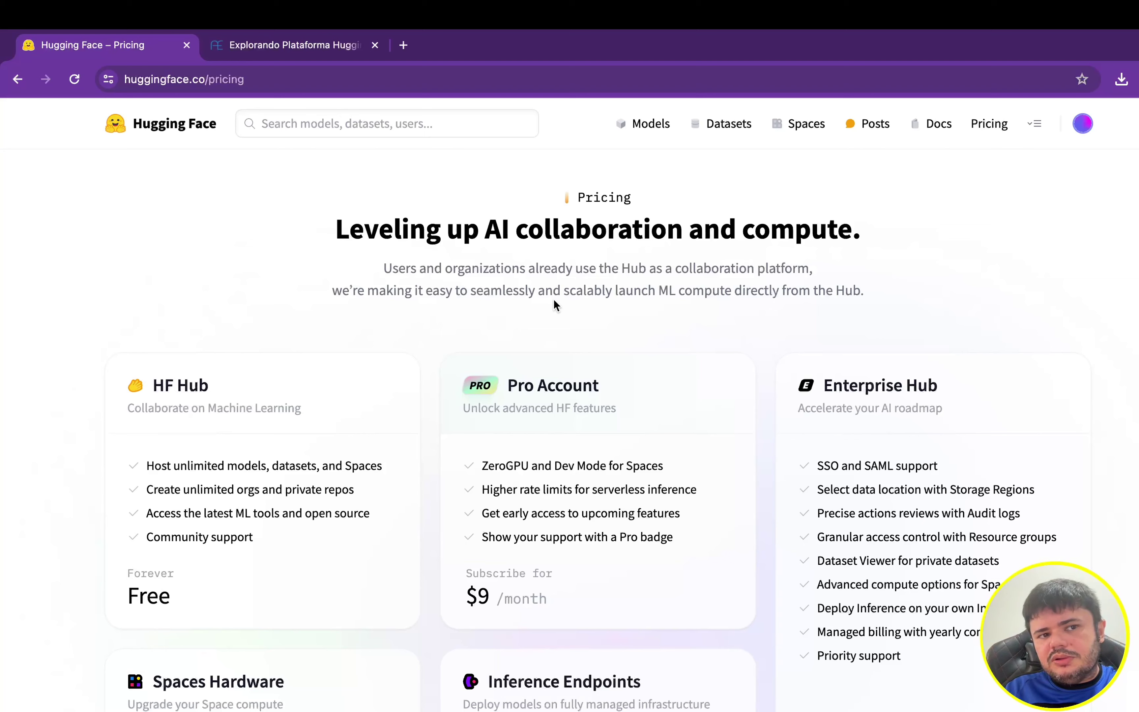
{"action": "scroll", "coordinate": [564, 353], "scroll_direction": "down", "scroll_amount": 7}
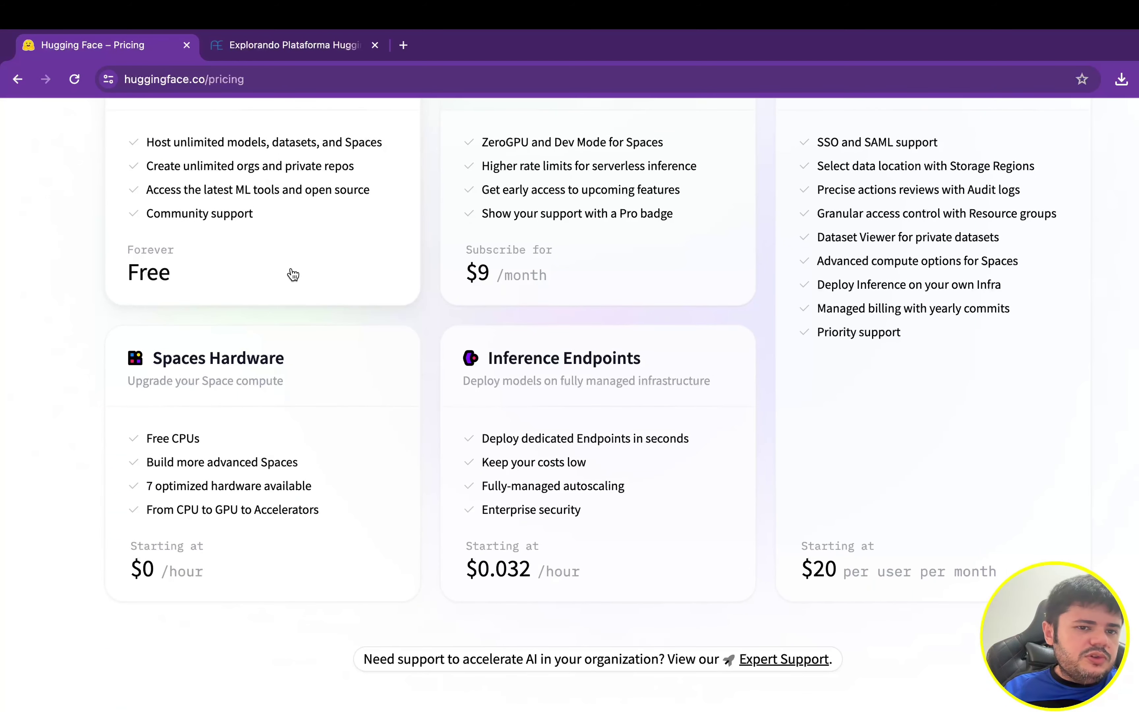
{"action": "scroll", "coordinate": [293, 275], "scroll_direction": "up", "scroll_amount": 5}
{"action": "scroll", "coordinate": [289, 270], "scroll_direction": "down", "scroll_amount": 1}
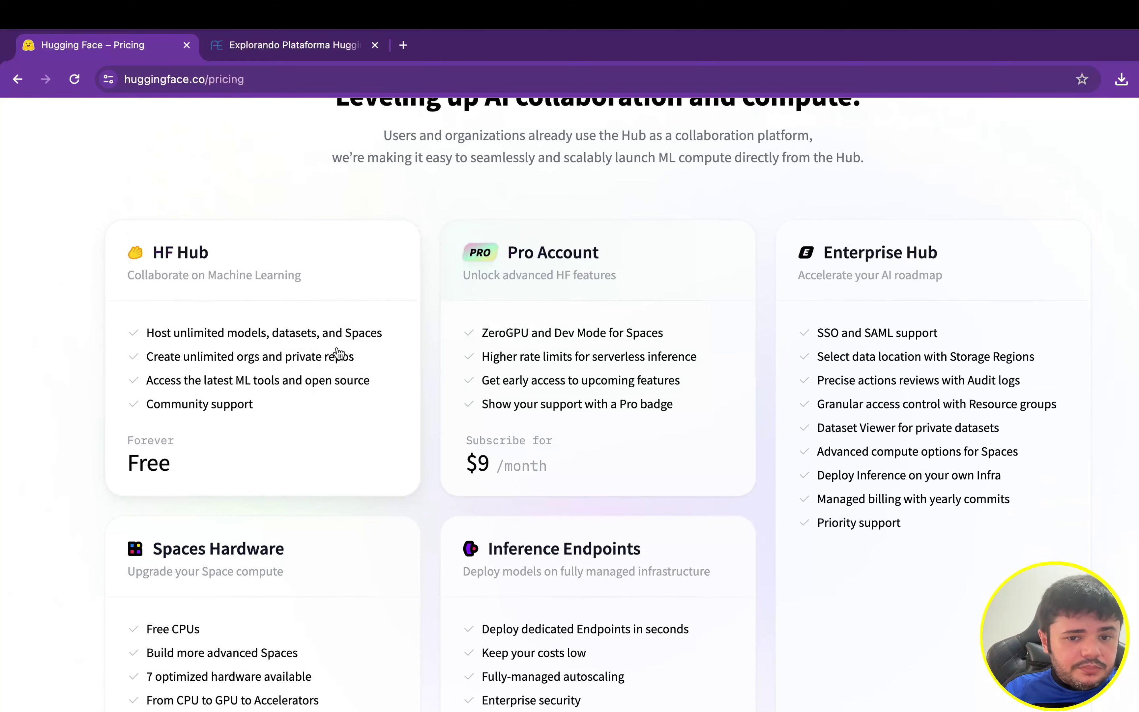
{"action": "scroll", "coordinate": [474, 391], "scroll_direction": "down", "scroll_amount": 20}
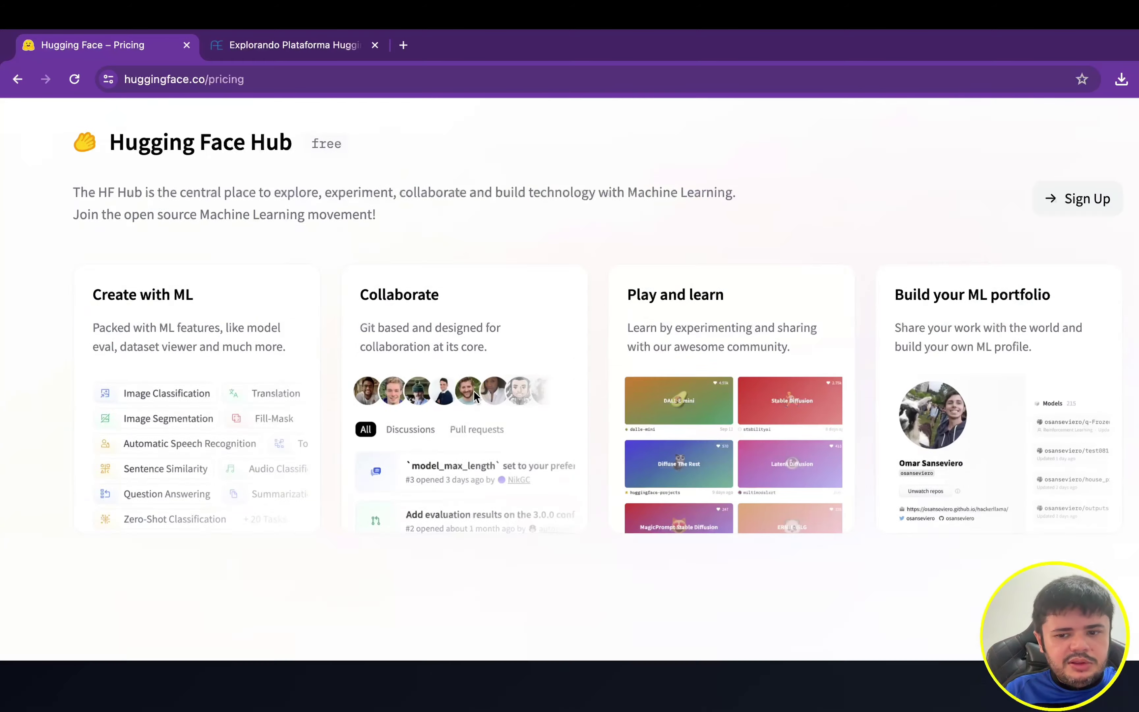
Review Spaces Hardware and storage prices down to Inference Endpoints CPU ($0.03/hour) and GPU ($0.50/hour) tables
{"action": "scroll", "coordinate": [475, 396], "scroll_direction": "up", "scroll_amount": 2}
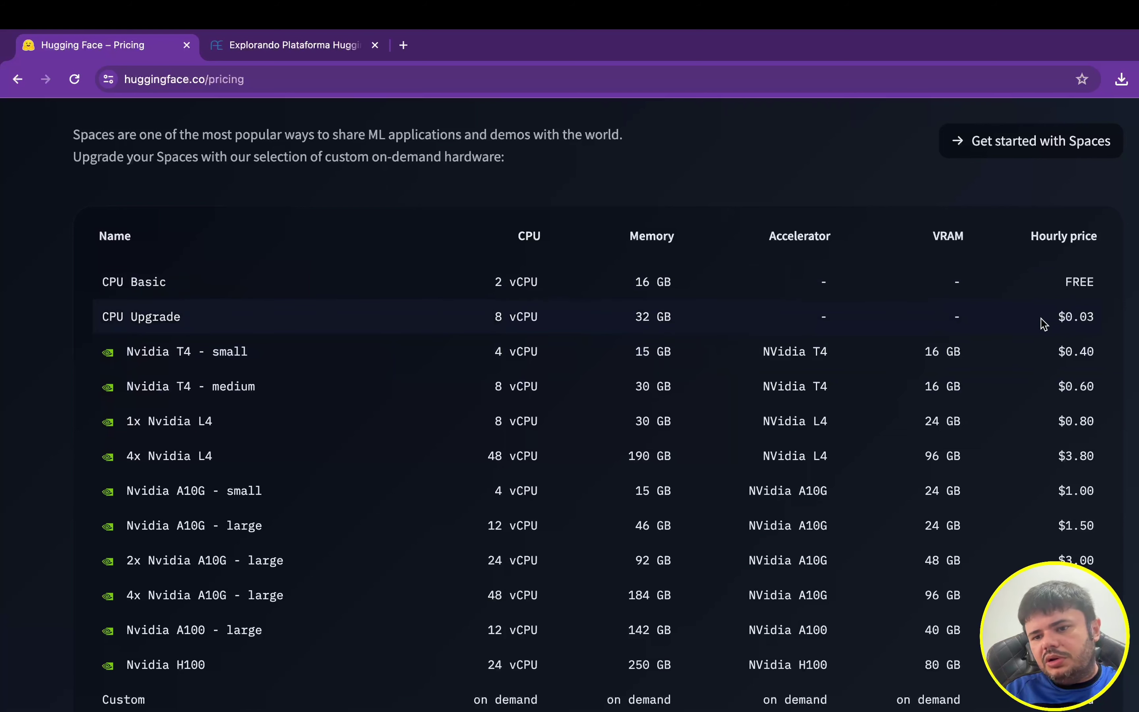
{"action": "scroll", "coordinate": [1044, 324], "scroll_direction": "down", "scroll_amount": 8}
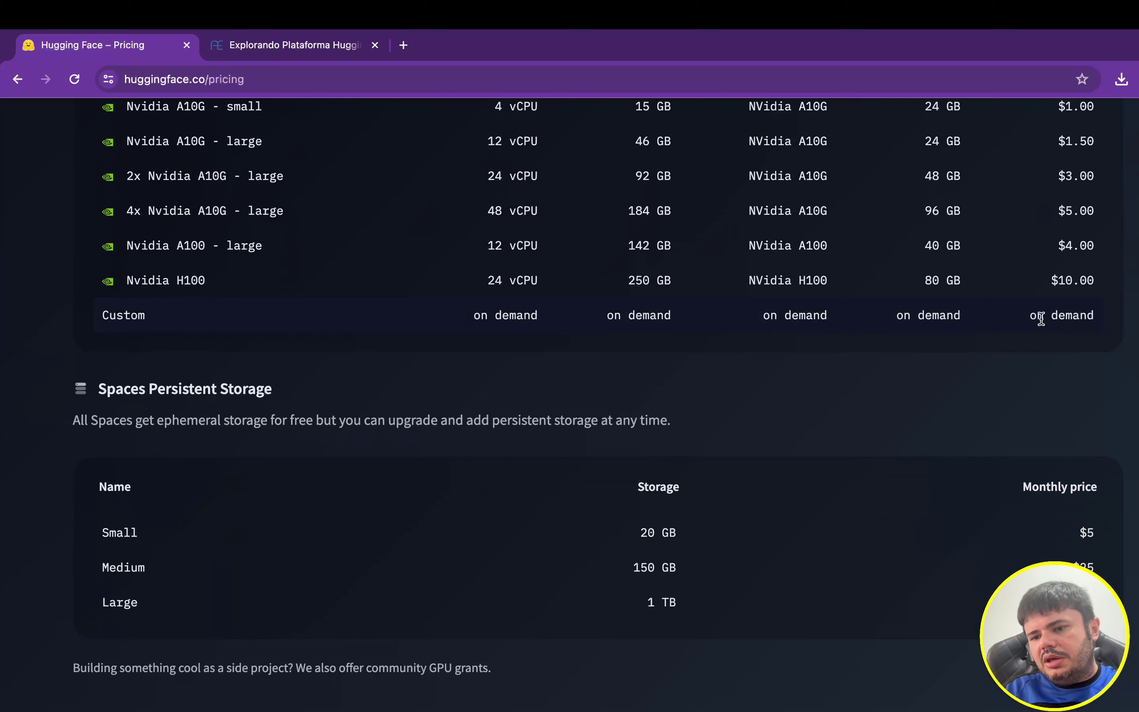
{"action": "scroll", "coordinate": [1042, 319], "scroll_direction": "up", "scroll_amount": 8}
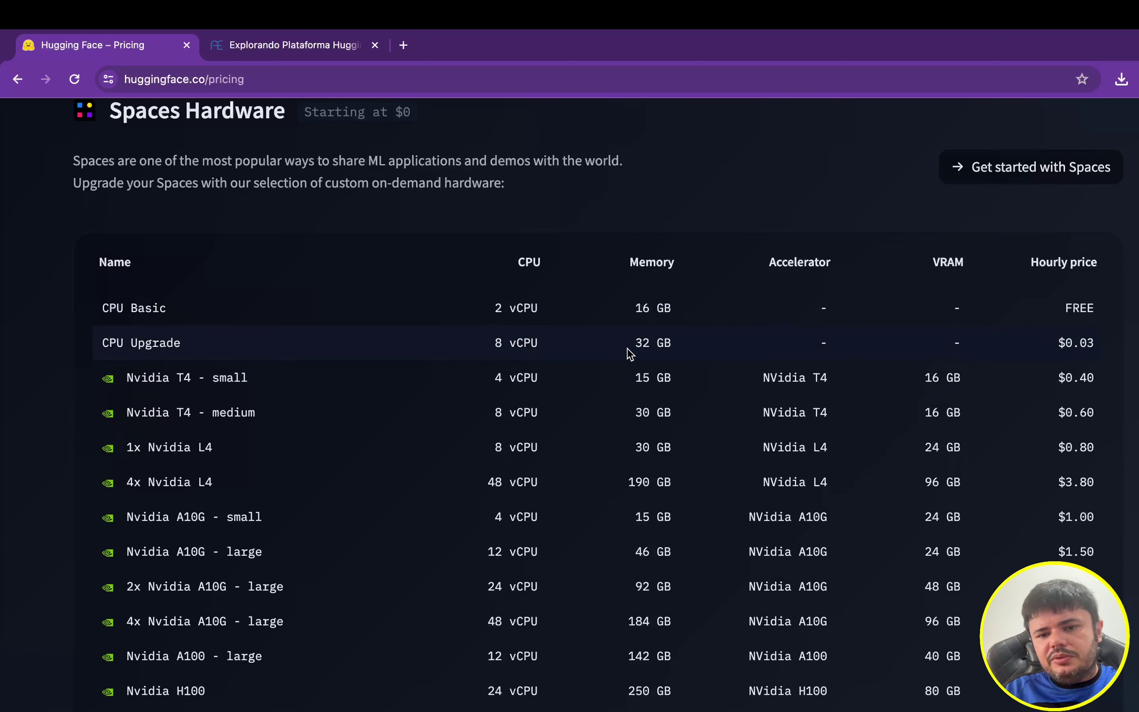
{"action": "scroll", "coordinate": [629, 353], "scroll_direction": "down", "scroll_amount": 1}
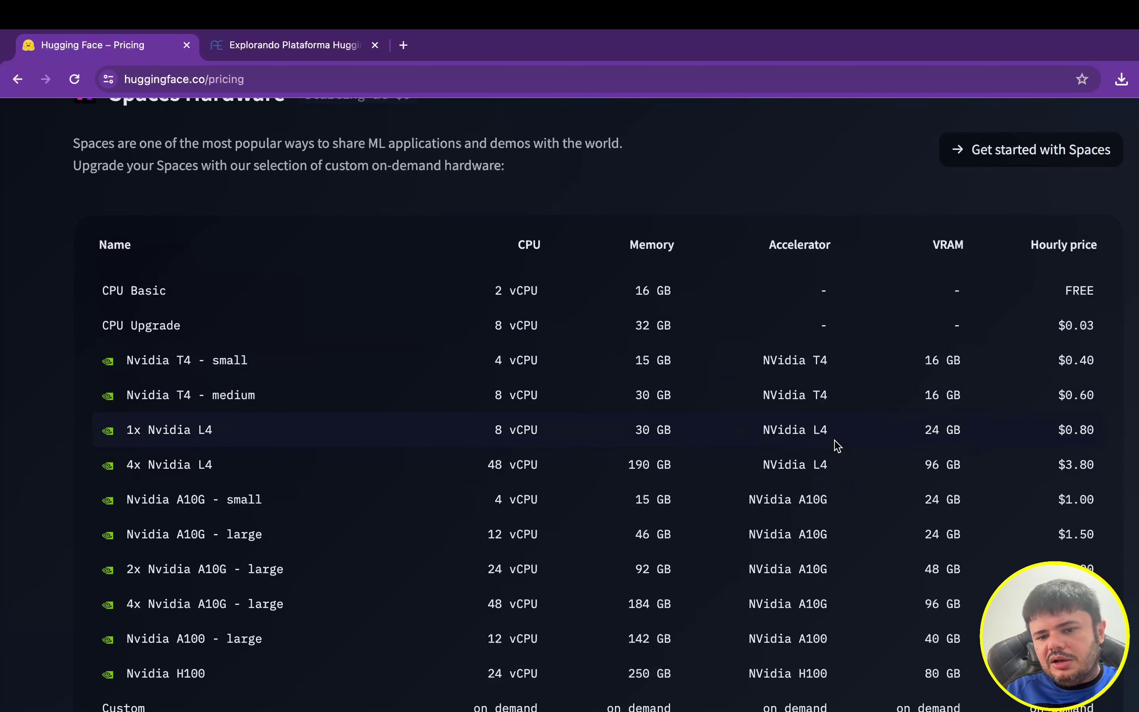
{"action": "scroll", "coordinate": [831, 695], "scroll_direction": "down", "scroll_amount": 5}
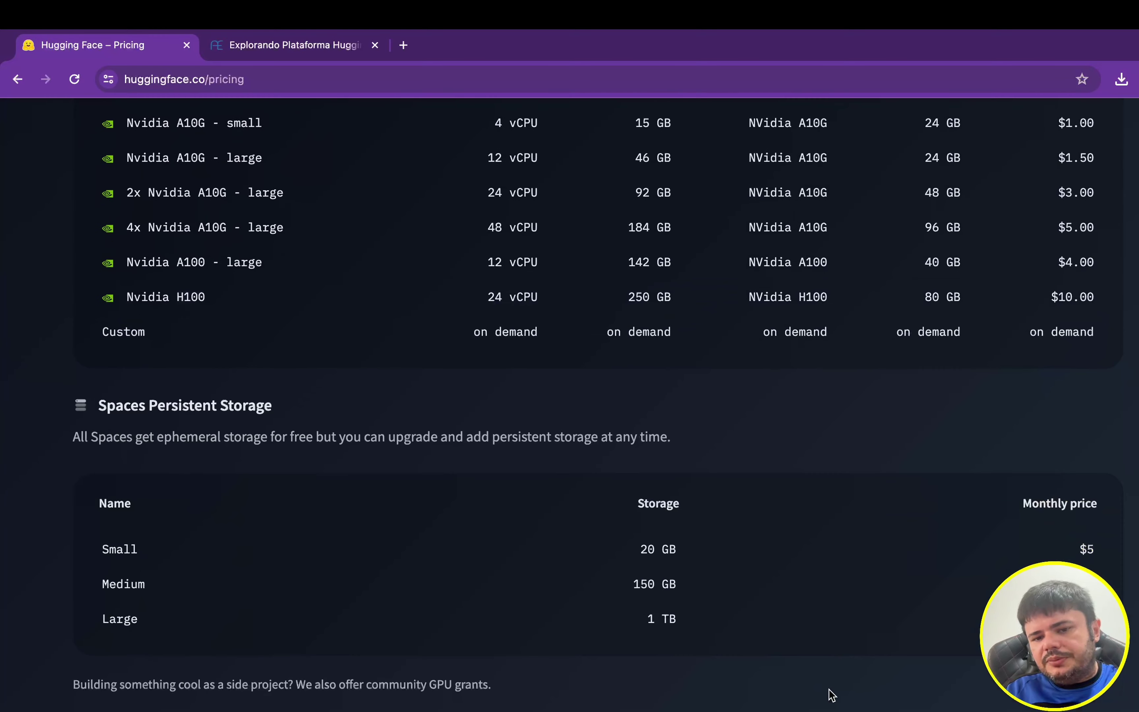
{"action": "scroll", "coordinate": [831, 695], "scroll_direction": "down", "scroll_amount": 5}
{"action": "scroll", "coordinate": [831, 695], "scroll_direction": "up", "scroll_amount": 2}
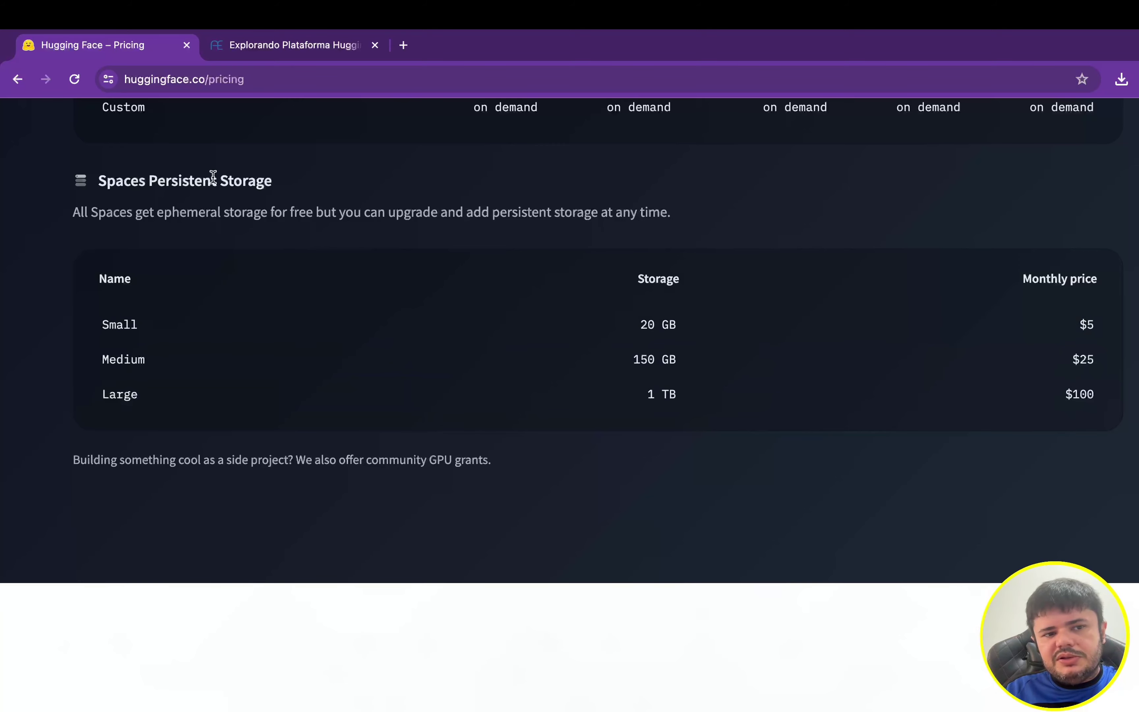
{"action": "scroll", "coordinate": [338, 324], "scroll_direction": "down", "scroll_amount": 12}
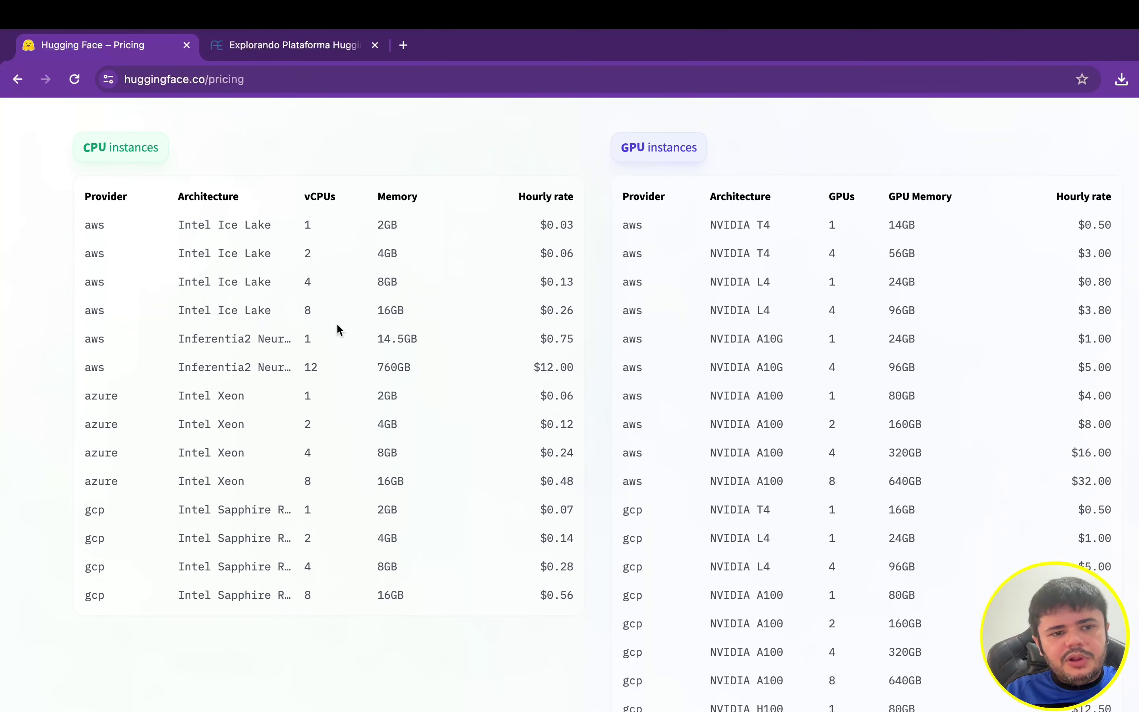
Scroll past the Pro Account section and back up to the HF Hub, Pro and Enterprise cards
{"action": "scroll", "coordinate": [337, 324], "scroll_direction": "down", "scroll_amount": 1}
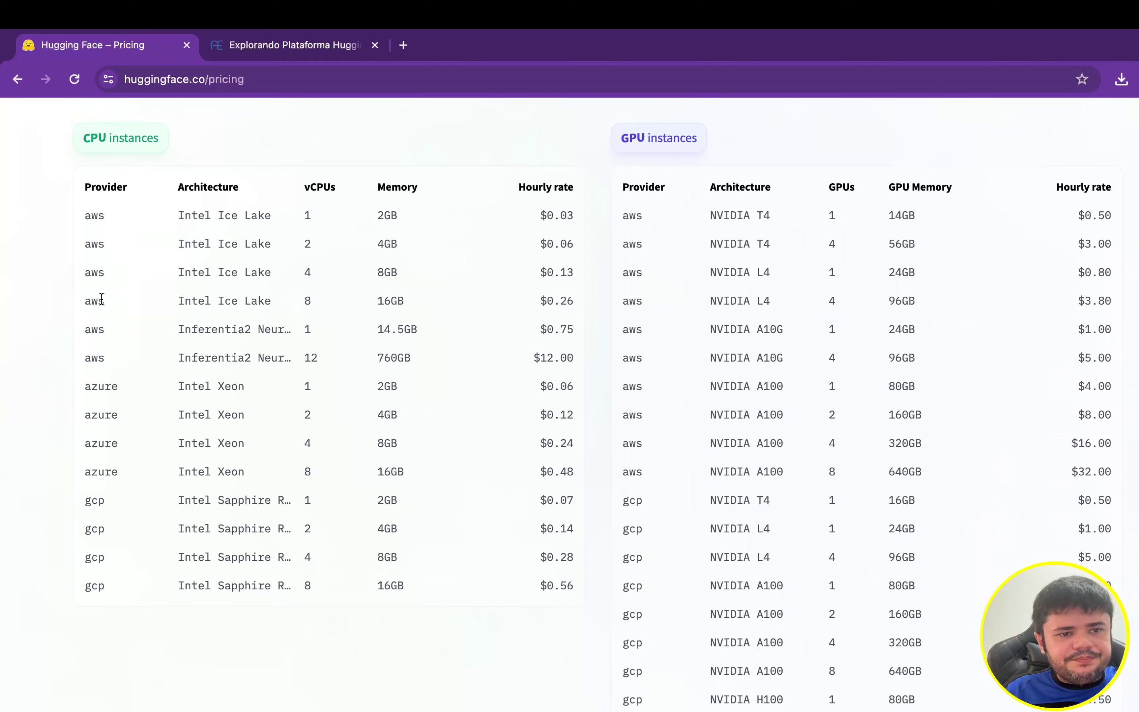
{"action": "scroll", "coordinate": [126, 364], "scroll_direction": "down", "scroll_amount": 15}
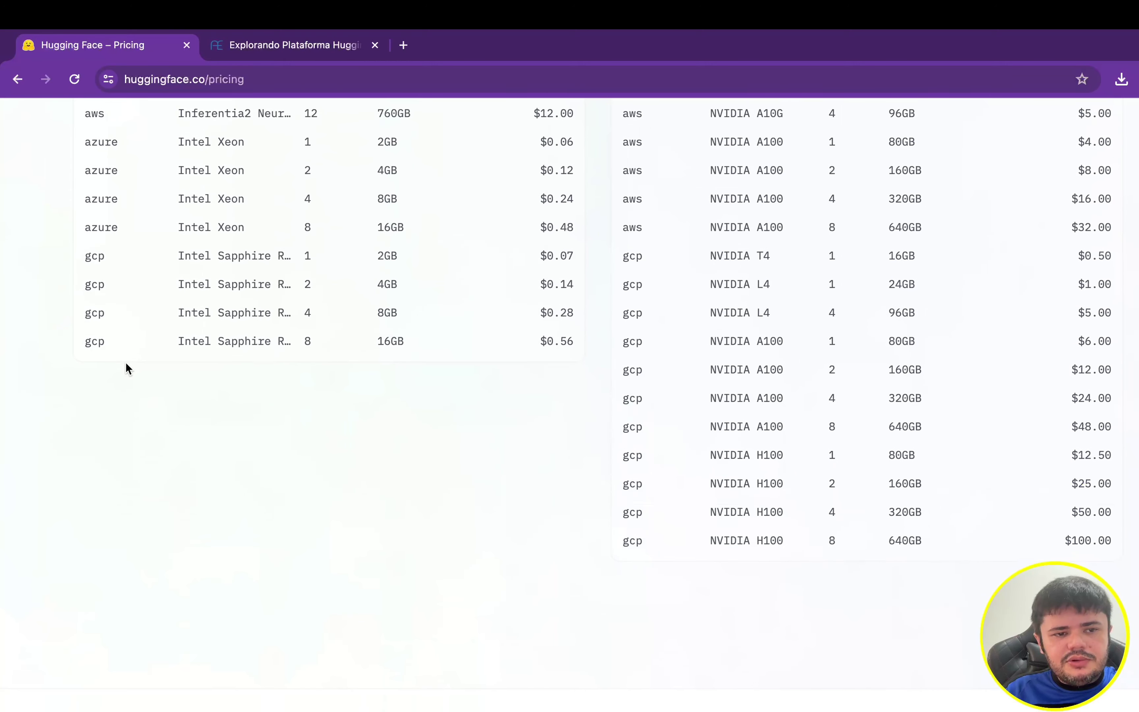
{"action": "scroll", "coordinate": [156, 369], "scroll_direction": "down", "scroll_amount": 5}
{"action": "scroll", "coordinate": [156, 369], "scroll_direction": "up", "scroll_amount": 20}
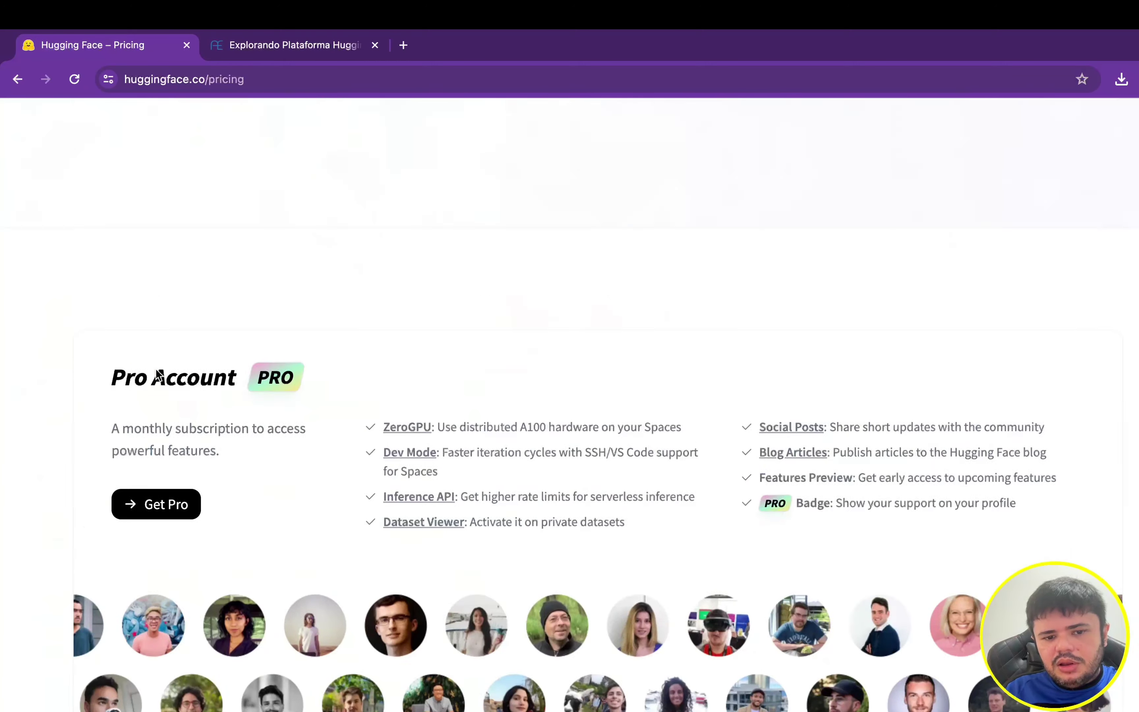
{"action": "scroll", "coordinate": [156, 369], "scroll_direction": "up", "scroll_amount": 15}
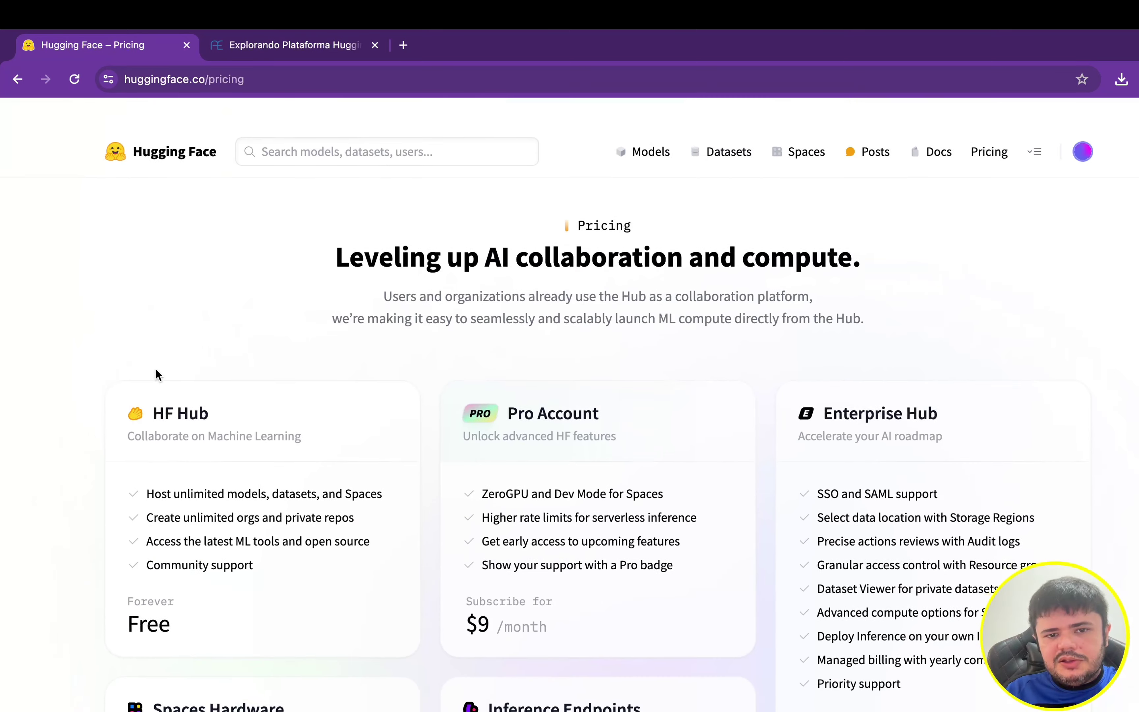
{"action": "left_click", "coordinate": [529, 466]}
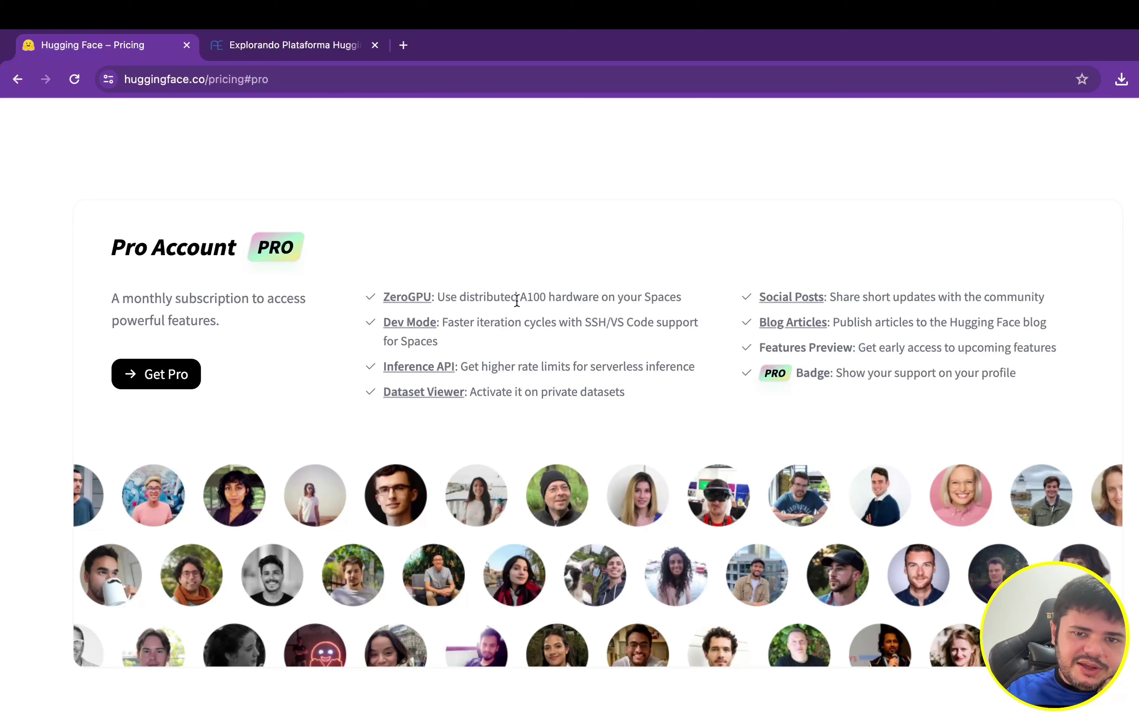
{"action": "left_click_drag", "start_coordinate": [516, 300], "coordinate": [593, 290]}
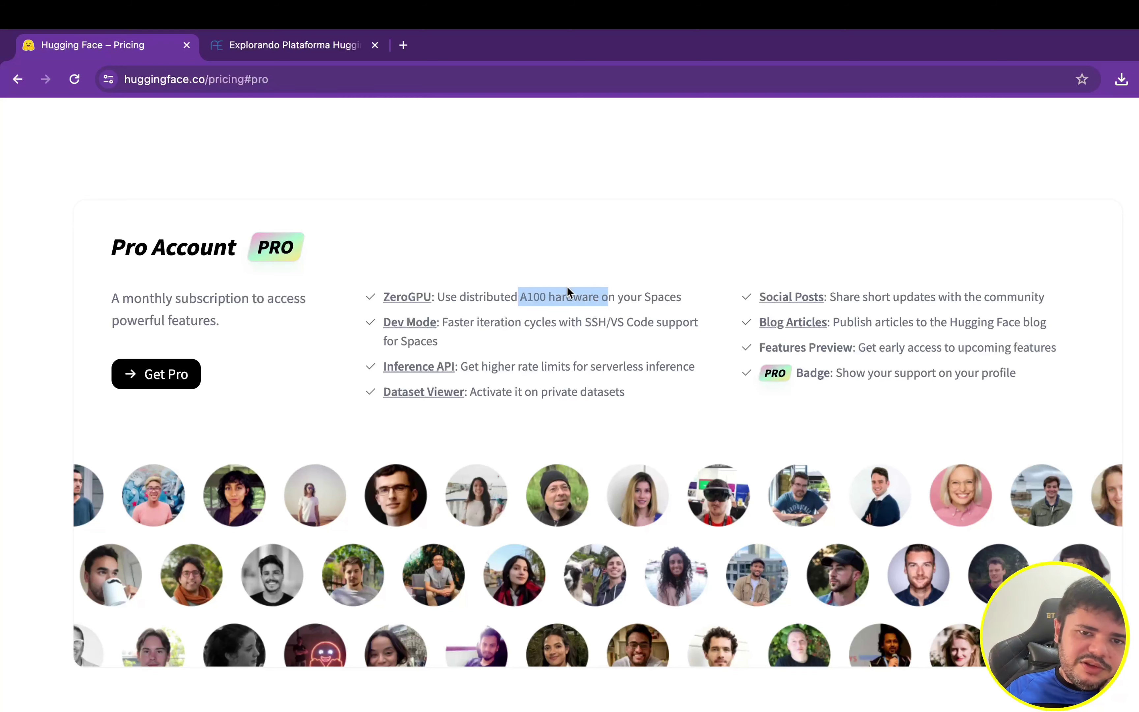
{"action": "double_click", "coordinate": [488, 296]}
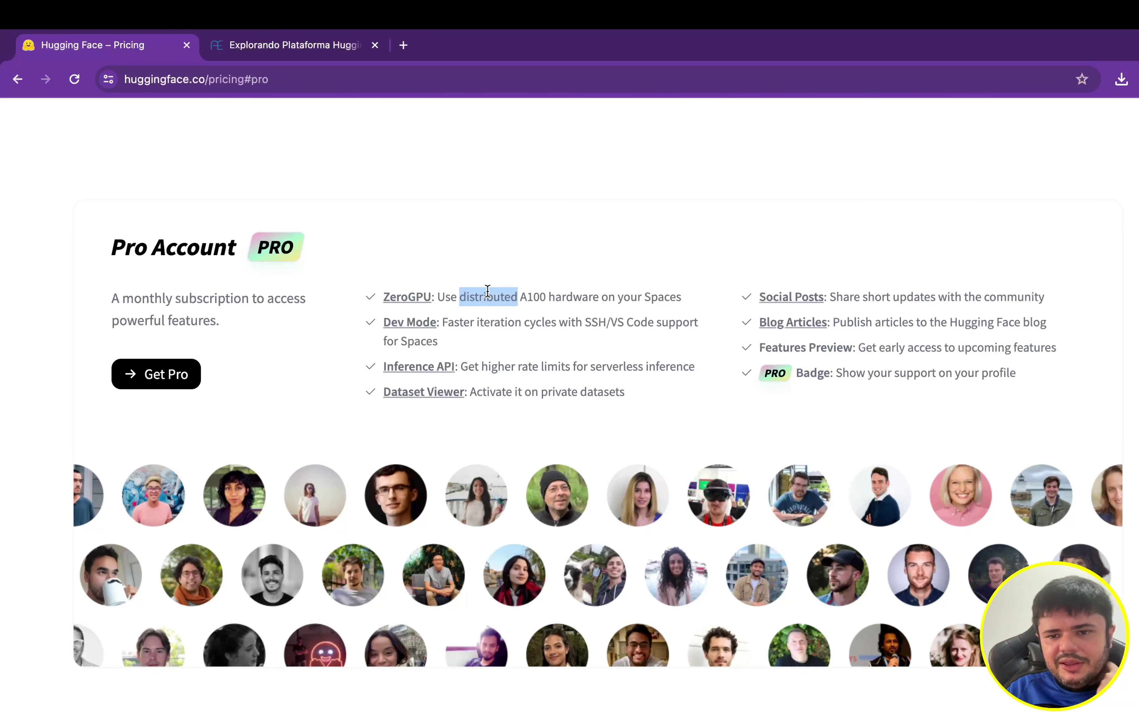
{"action": "scroll", "coordinate": [488, 291], "scroll_direction": "down", "scroll_amount": 20}
{"action": "scroll", "coordinate": [487, 290], "scroll_direction": "up", "scroll_amount": 10}
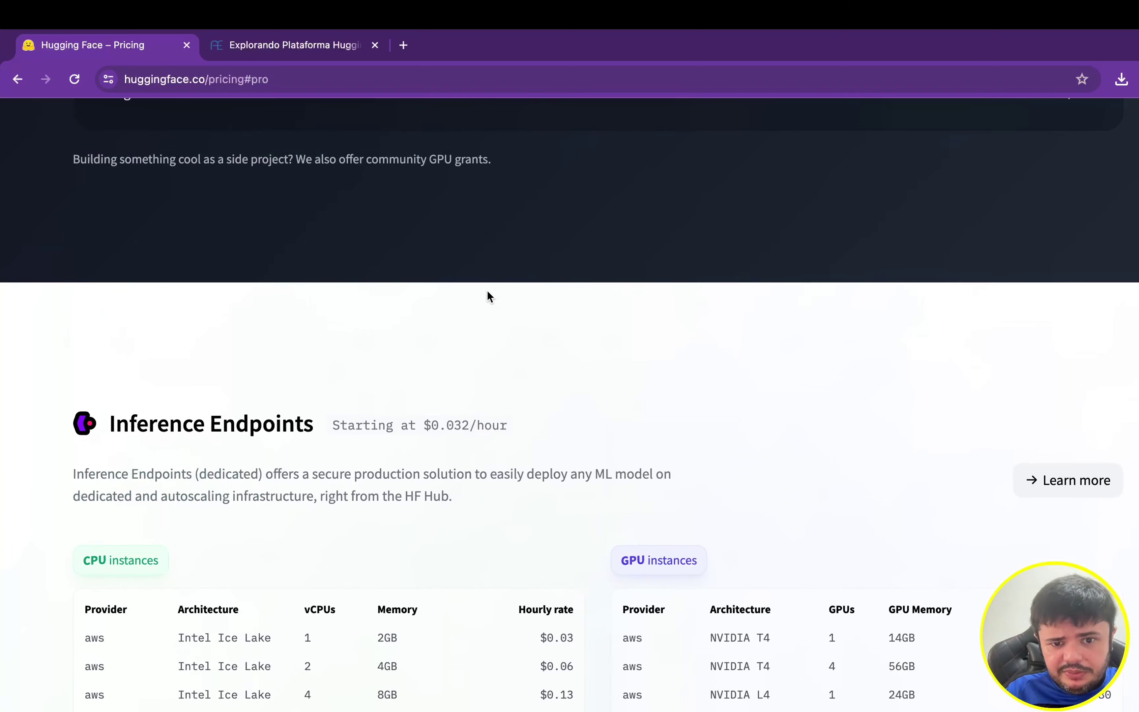
{"action": "scroll", "coordinate": [486, 290], "scroll_direction": "down", "scroll_amount": 20}
{"action": "scroll", "coordinate": [487, 290], "scroll_direction": "up", "scroll_amount": 15}
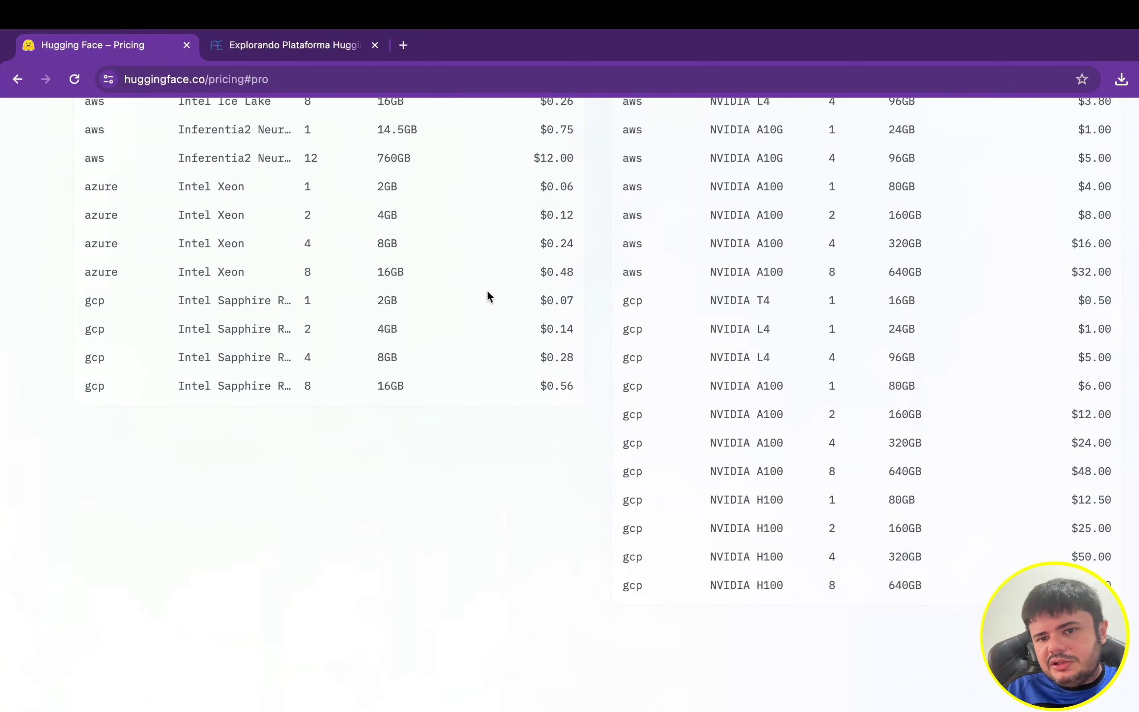
{"action": "scroll", "coordinate": [487, 290], "scroll_direction": "up", "scroll_amount": 4}
{"action": "scroll", "coordinate": [487, 290], "scroll_direction": "down", "scroll_amount": 20}
{"action": "scroll", "coordinate": [487, 290], "scroll_direction": "up", "scroll_amount": 1}
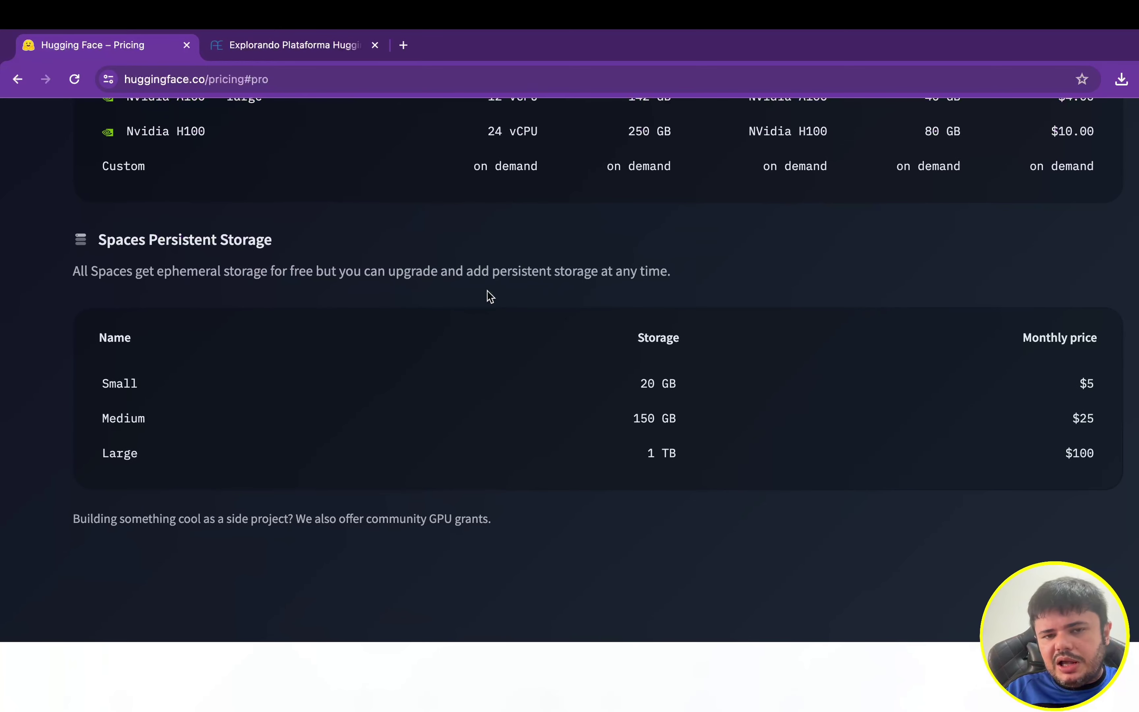
{"action": "scroll", "coordinate": [487, 297], "scroll_direction": "up", "scroll_amount": 15}
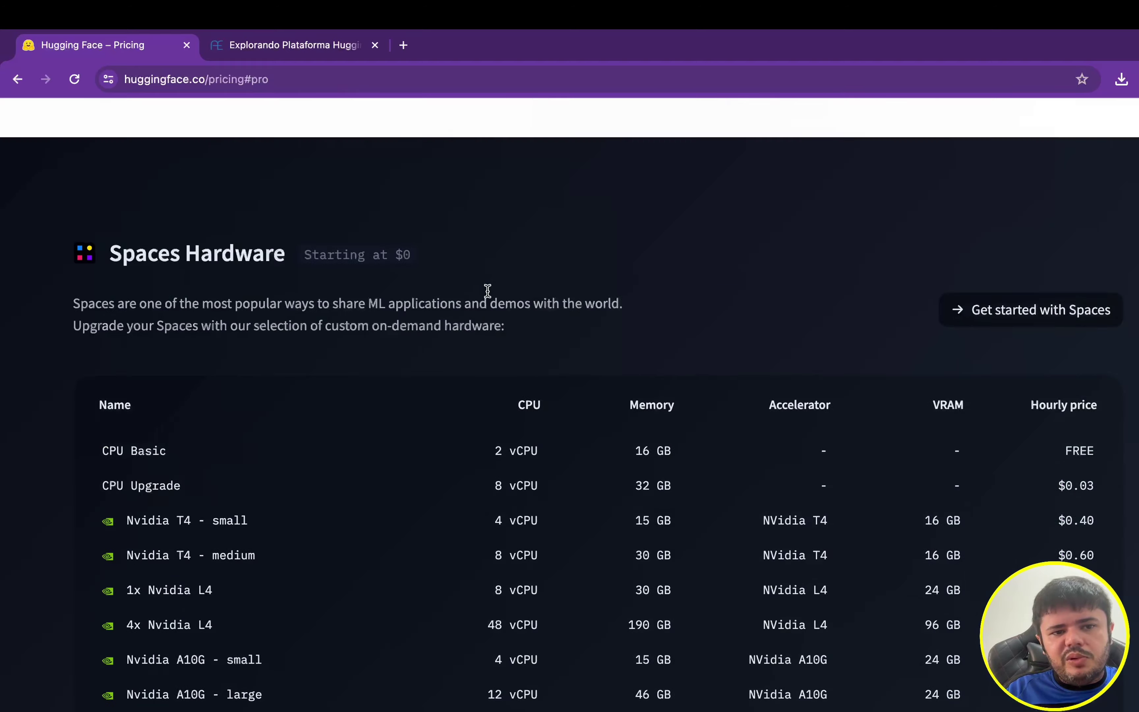
{"action": "scroll", "coordinate": [487, 293], "scroll_direction": "up", "scroll_amount": 15}
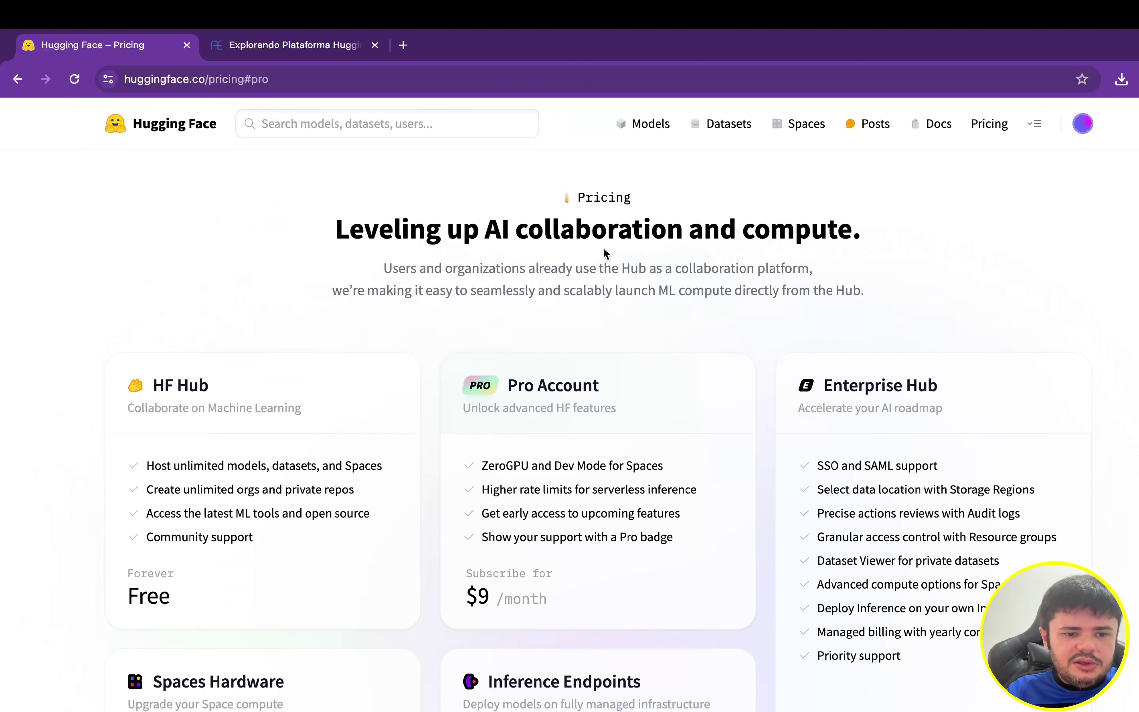
{"action": "mouse_move", "coordinate": [735, 20]}
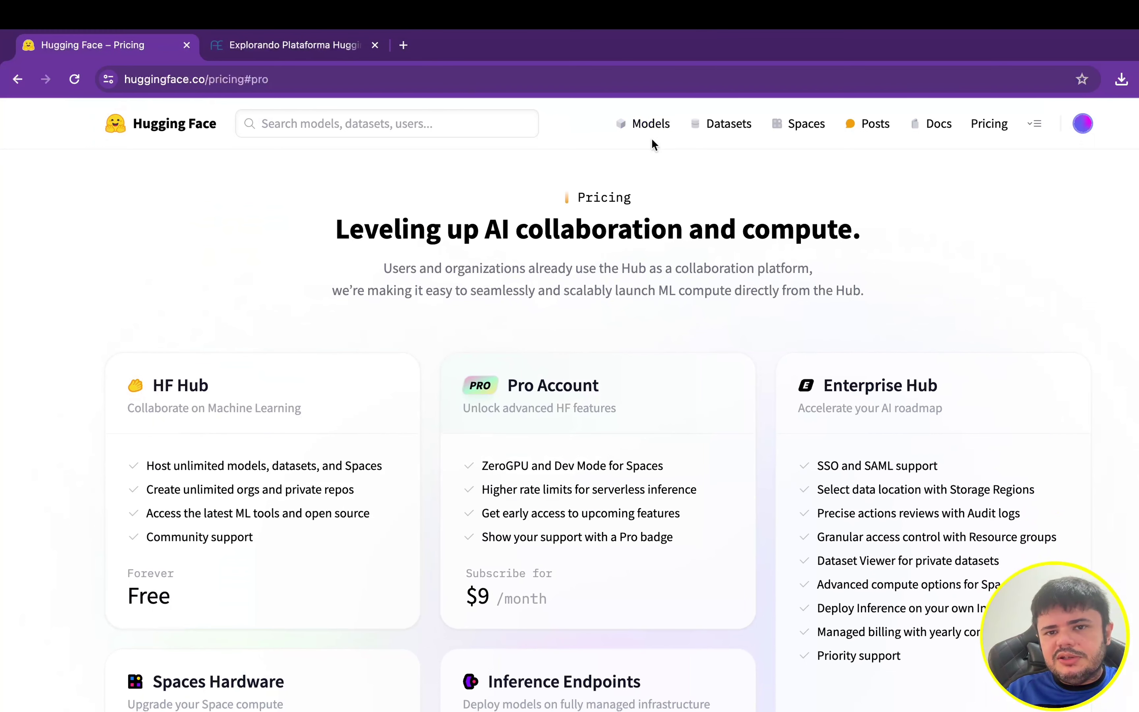
Filter the Models catalogue to the Text Generation task and the Portuguese language
{"action": "left_click", "coordinate": [657, 127]}
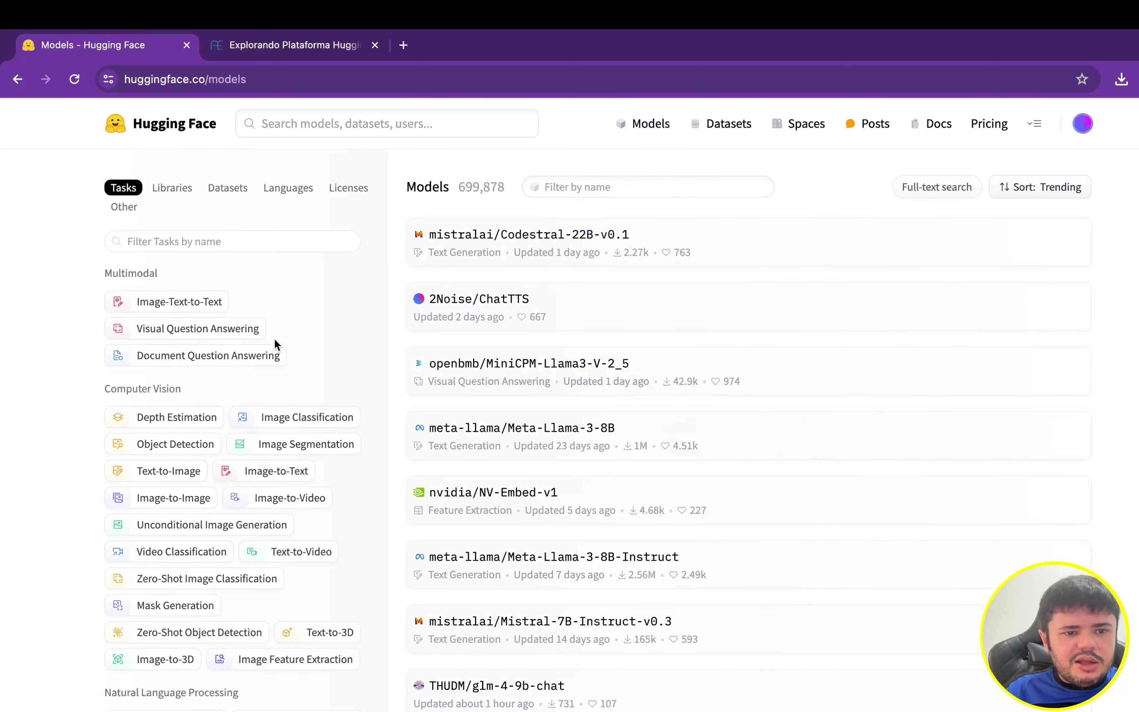
{"action": "scroll", "coordinate": [252, 402], "scroll_direction": "down", "scroll_amount": 8}
{"action": "scroll", "coordinate": [254, 406], "scroll_direction": "down", "scroll_amount": 3}
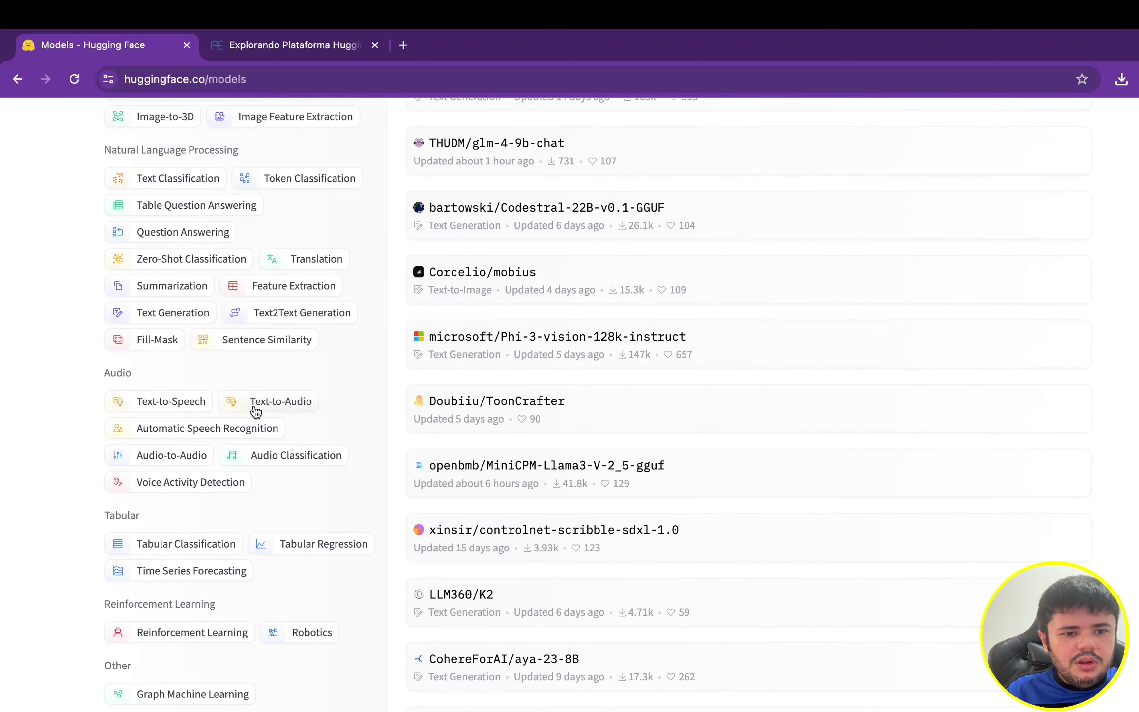
{"action": "left_click", "coordinate": [182, 323]}
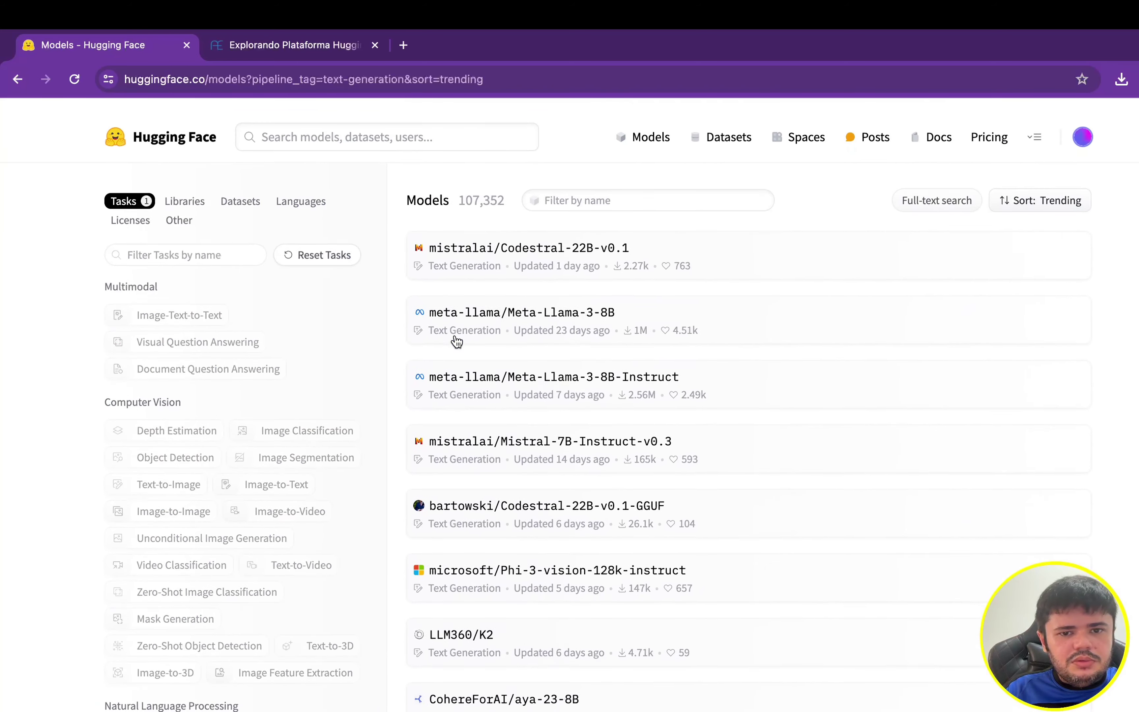
{"action": "left_click", "coordinate": [304, 190]}
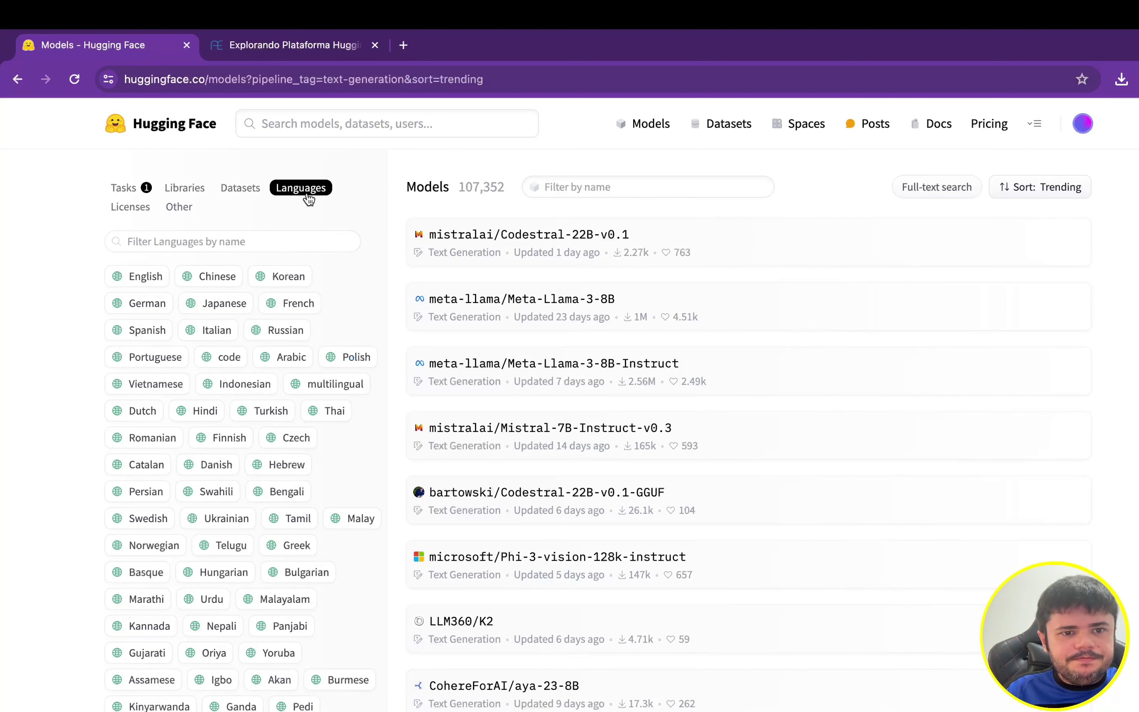
{"action": "left_click", "coordinate": [157, 360]}
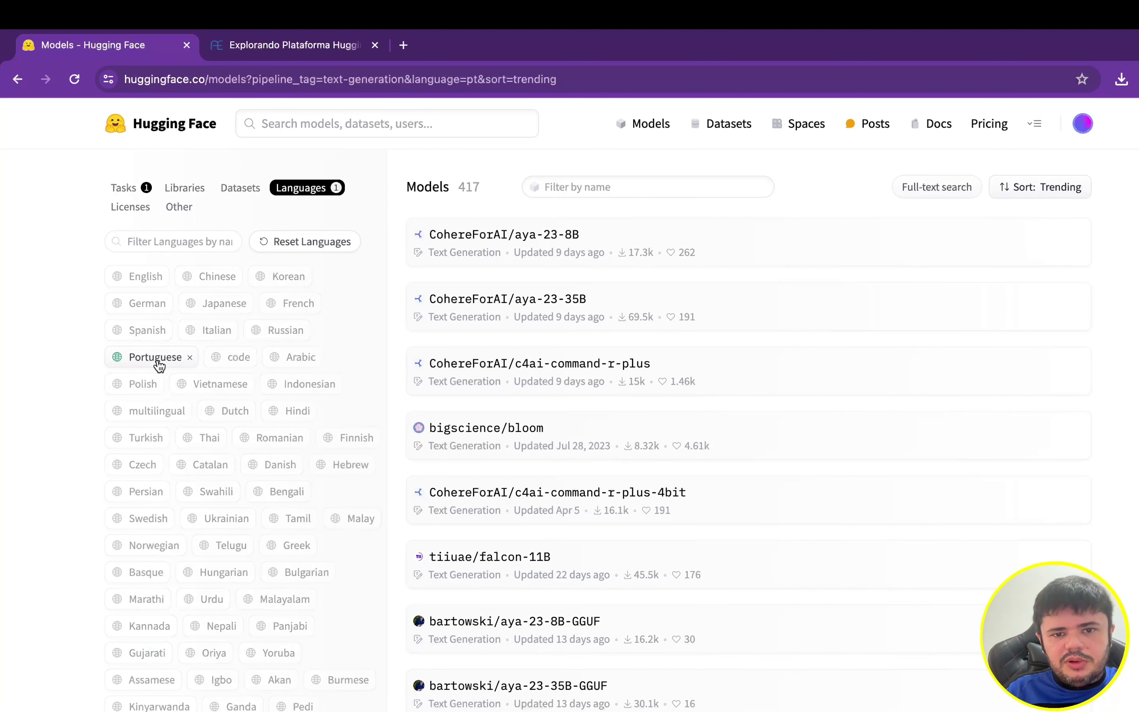
Sort by most downloads and swap the task filter from Text Generation to Fill-Mask
{"action": "left_click", "coordinate": [1021, 191]}
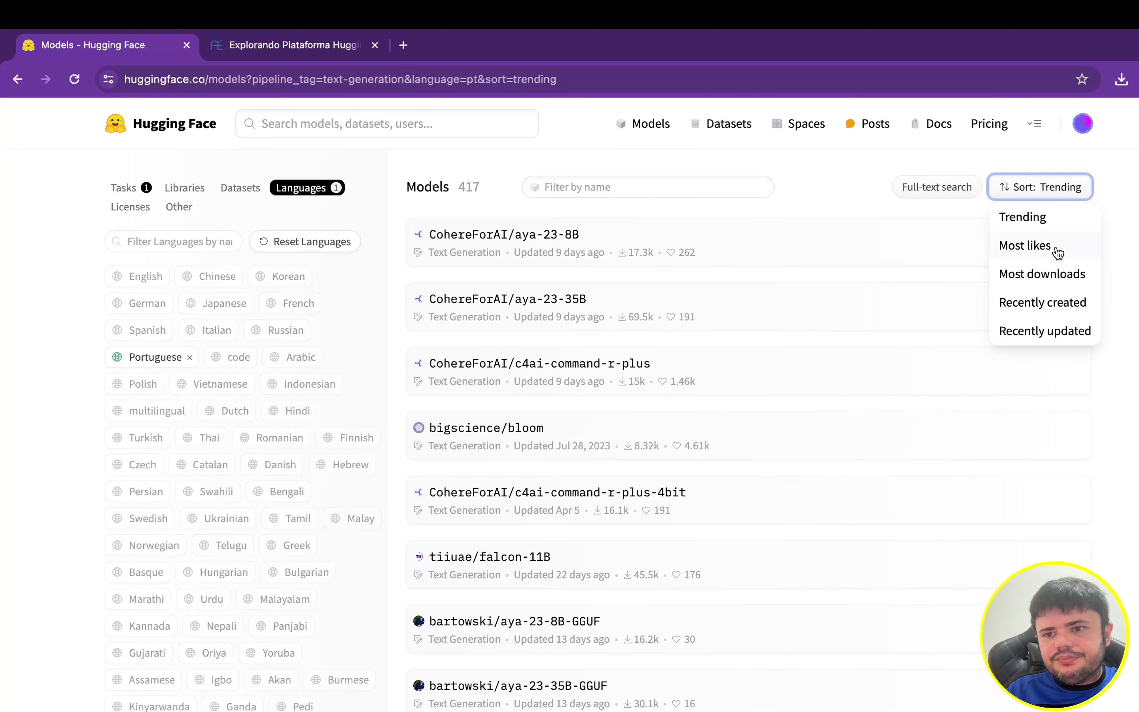
{"action": "left_click", "coordinate": [1052, 272]}
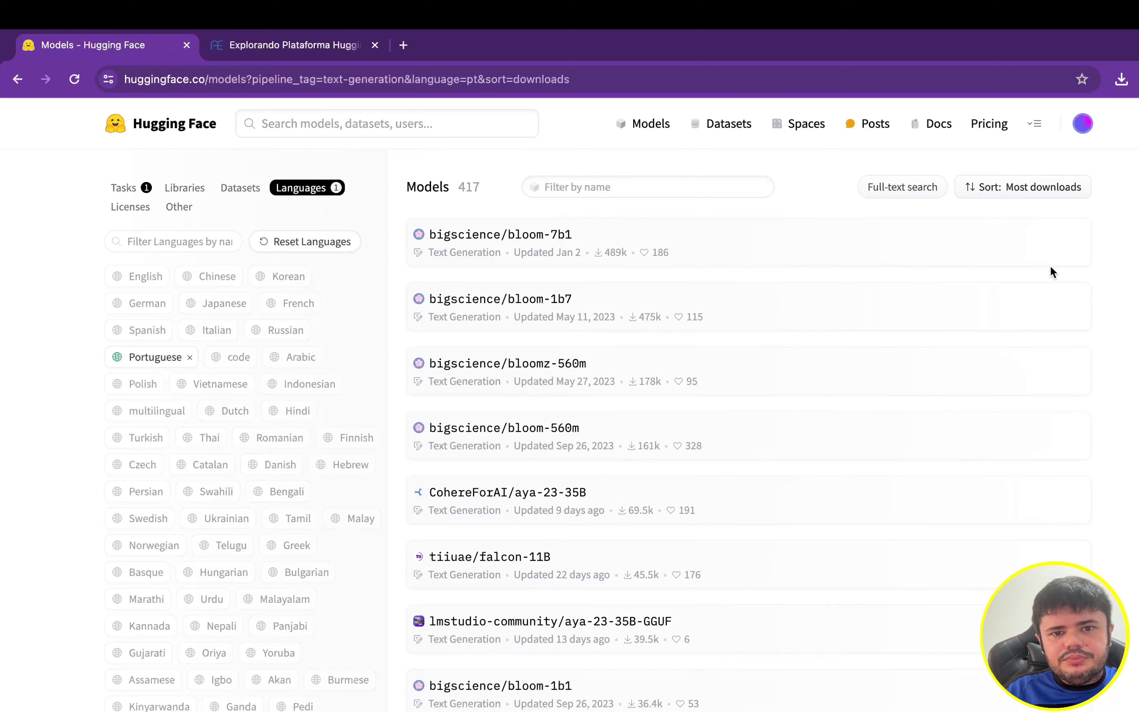
{"action": "left_click", "coordinate": [126, 191]}
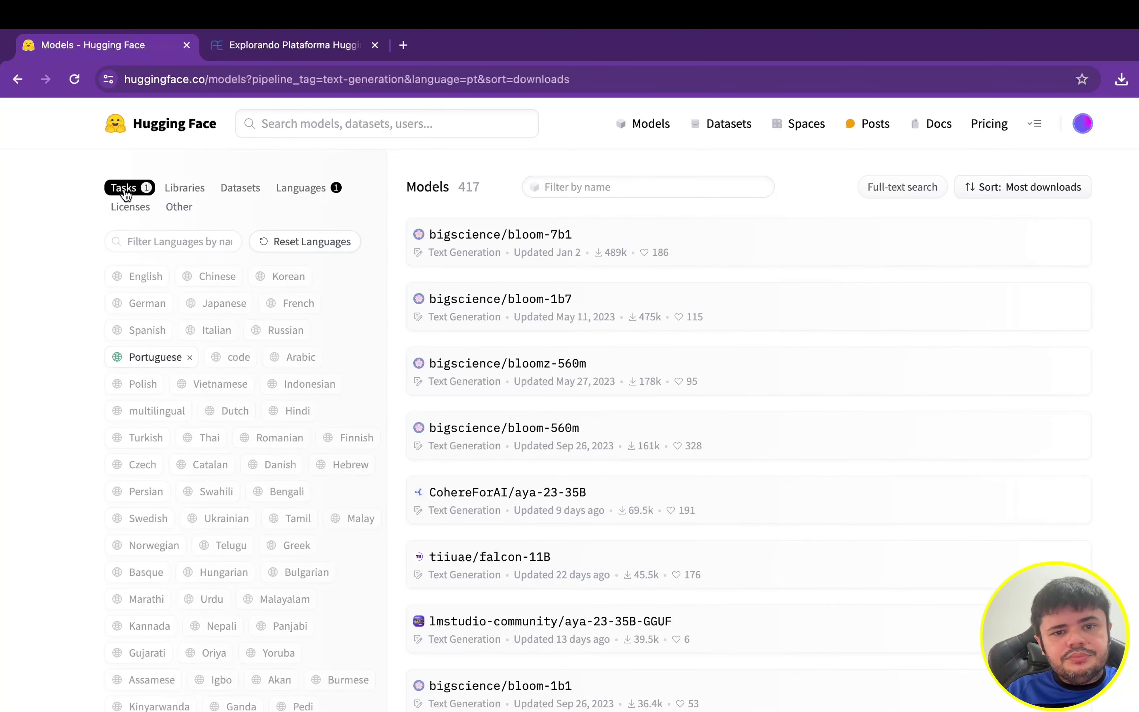
{"action": "scroll", "coordinate": [211, 445], "scroll_direction": "down", "scroll_amount": 15}
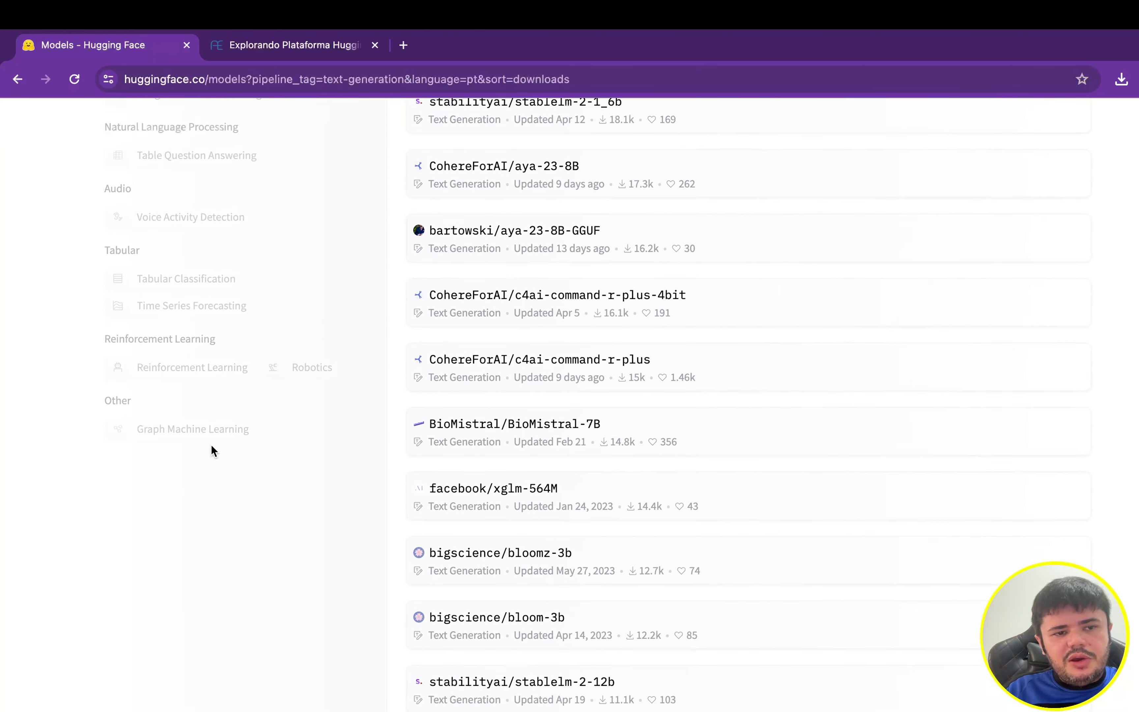
{"action": "scroll", "coordinate": [211, 445], "scroll_direction": "up", "scroll_amount": 15}
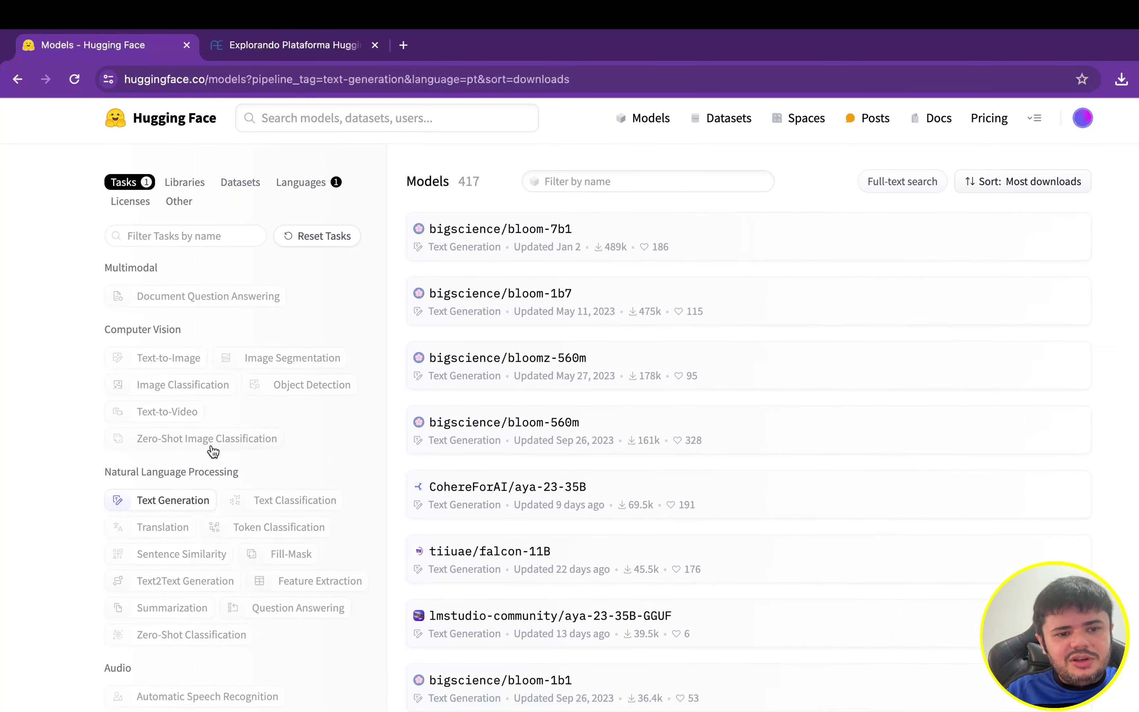
{"action": "left_click", "coordinate": [188, 500]}
{"action": "left_click", "coordinate": [290, 555]}
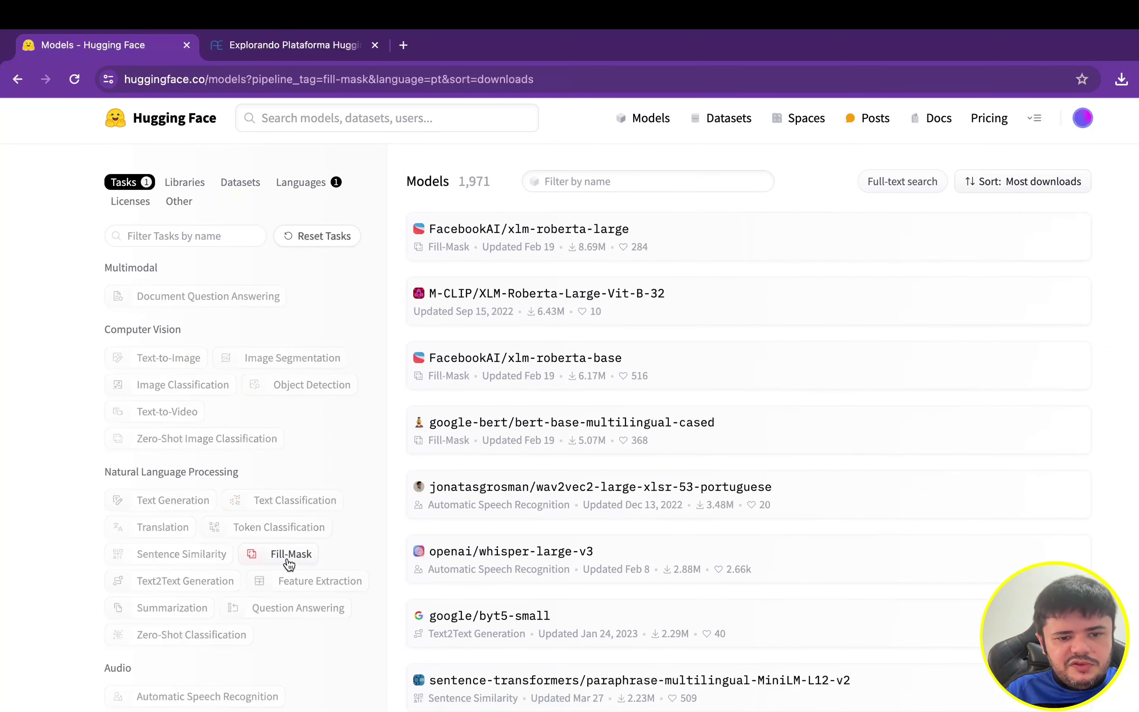
Open the FacebookAI/xlm-roberta-large page and expand its Deploy menu
{"action": "left_click", "coordinate": [564, 229]}
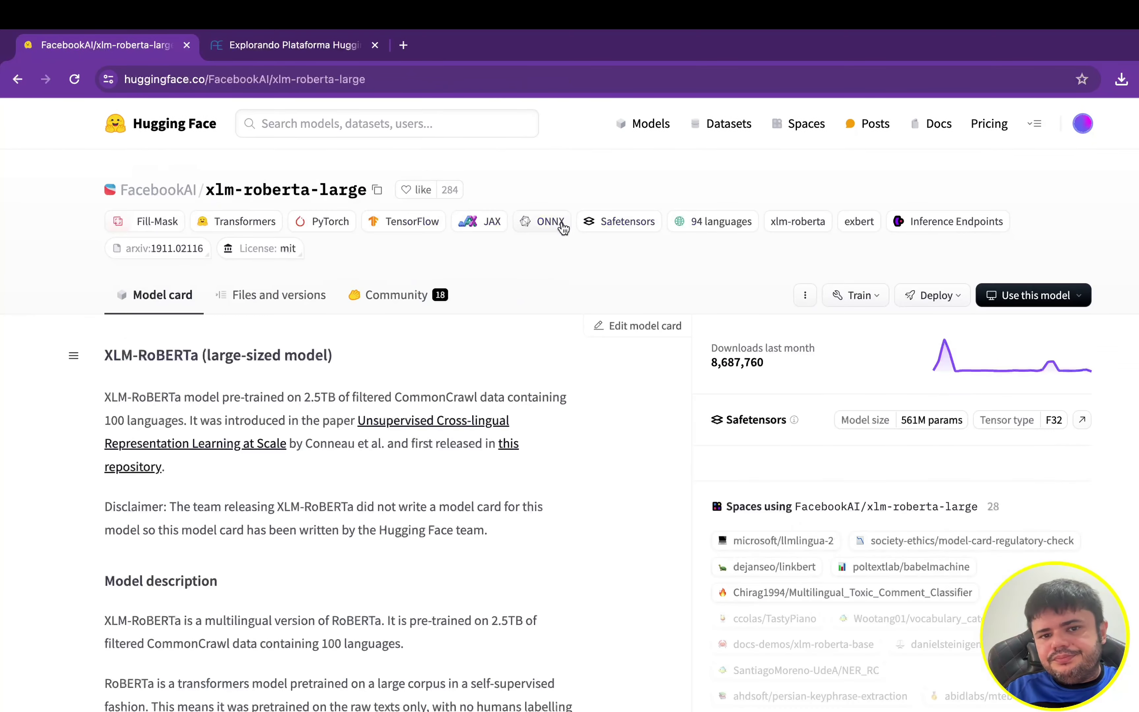
{"action": "scroll", "coordinate": [685, 504], "scroll_direction": "down", "scroll_amount": 7}
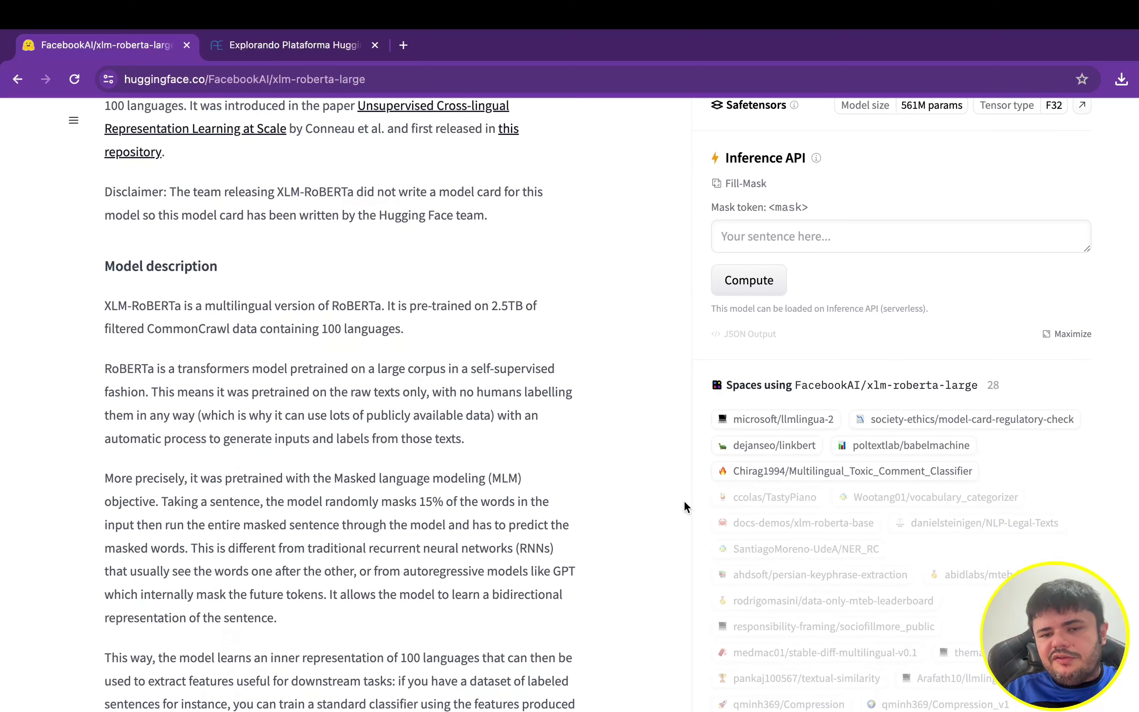
{"action": "scroll", "coordinate": [685, 501], "scroll_direction": "up", "scroll_amount": 7}
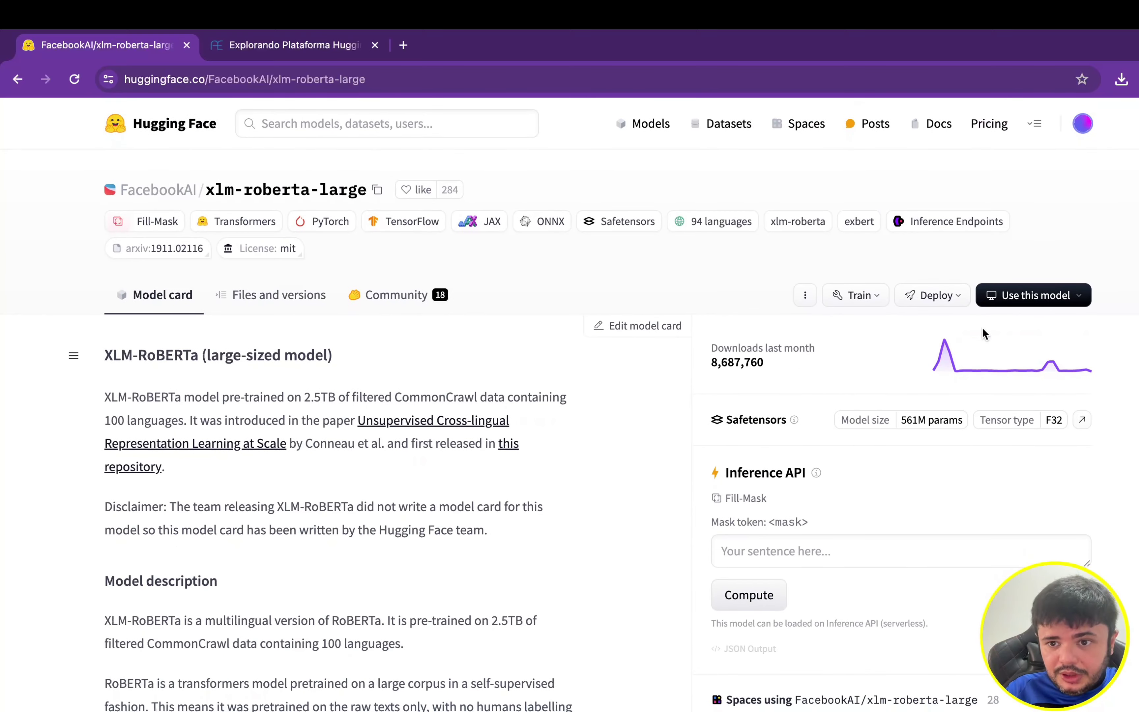
{"action": "left_click", "coordinate": [961, 299]}
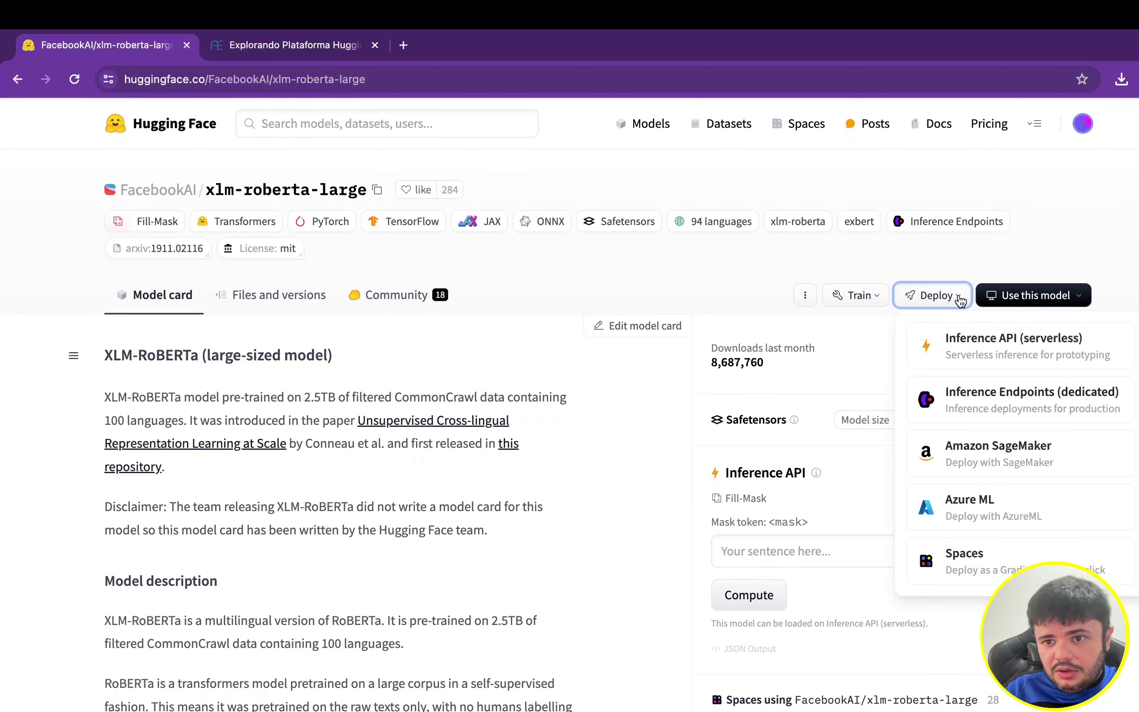
Show the Inference API (serverless) Python snippet for xlm-roberta-large and copy the code
{"action": "left_click", "coordinate": [958, 335]}
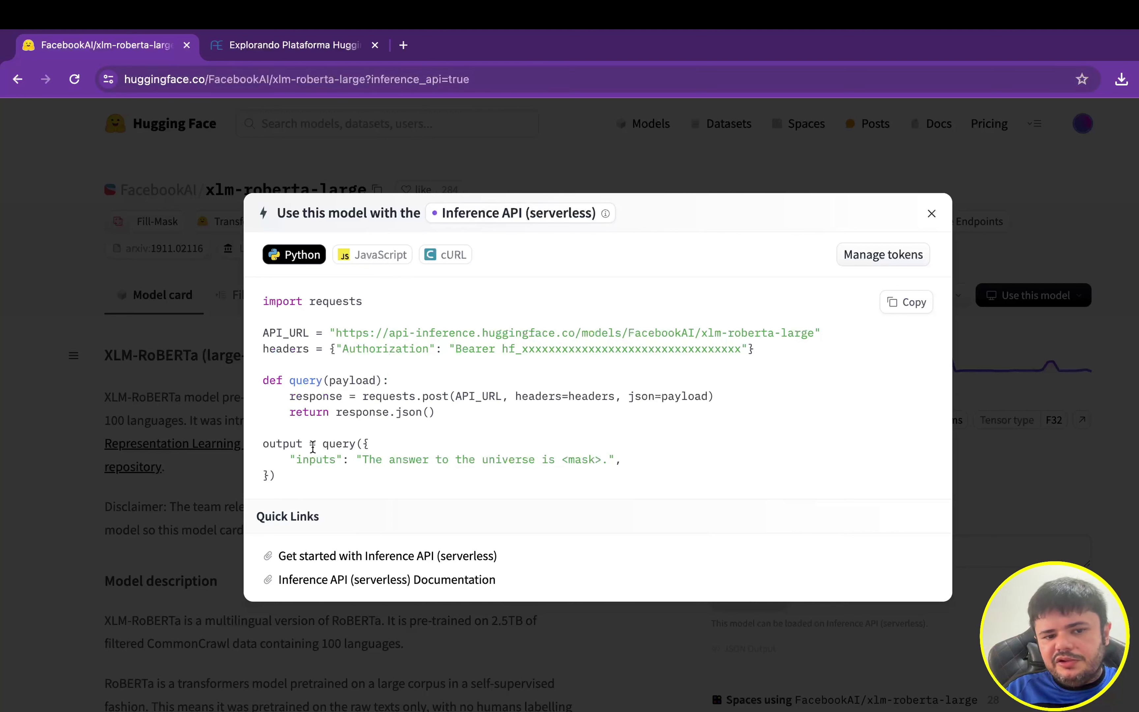
{"action": "double_click", "coordinate": [331, 302]}
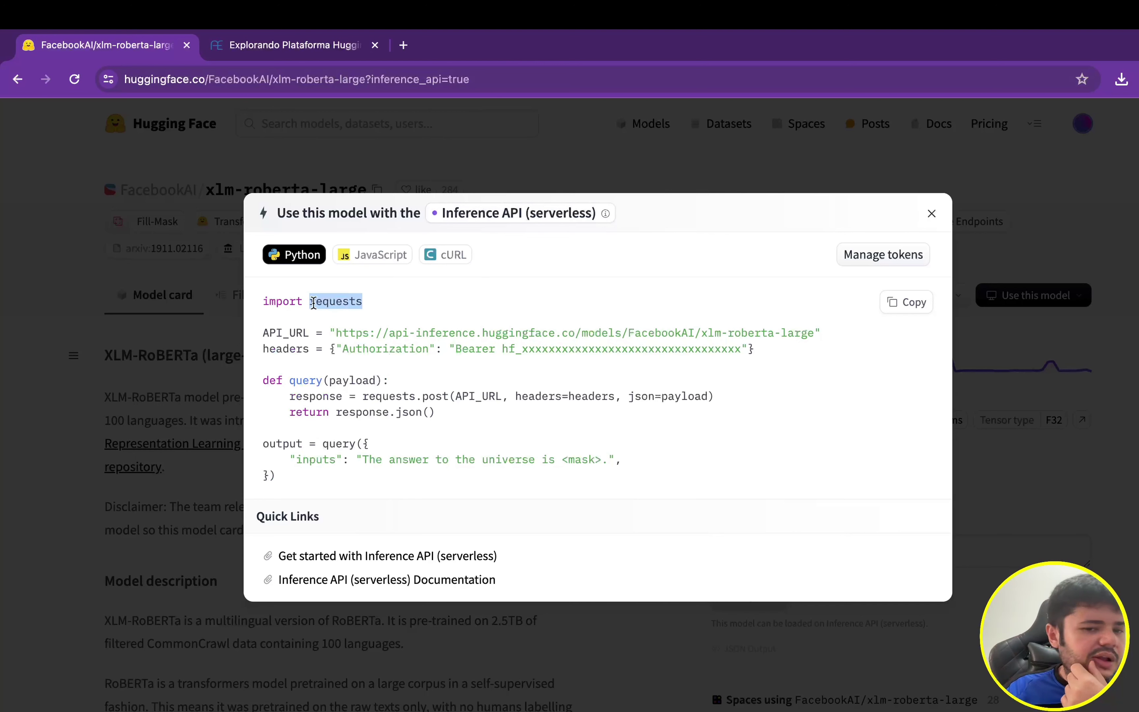
{"action": "left_click", "coordinate": [345, 315]}
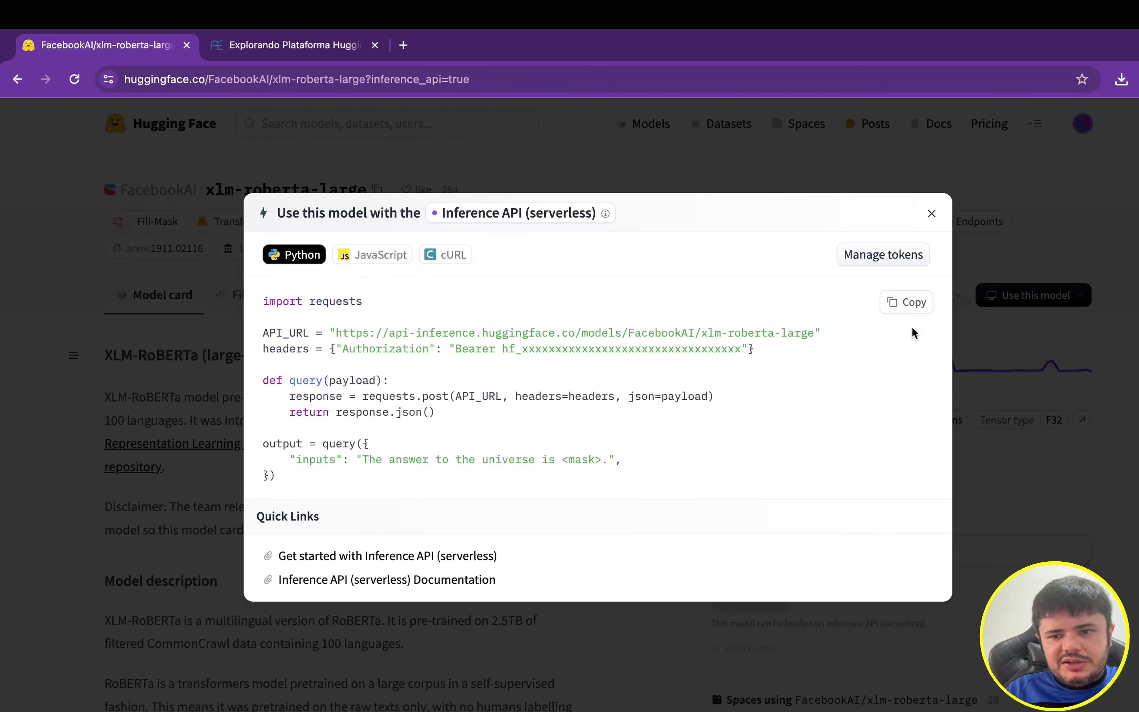
{"action": "left_click", "coordinate": [911, 311]}
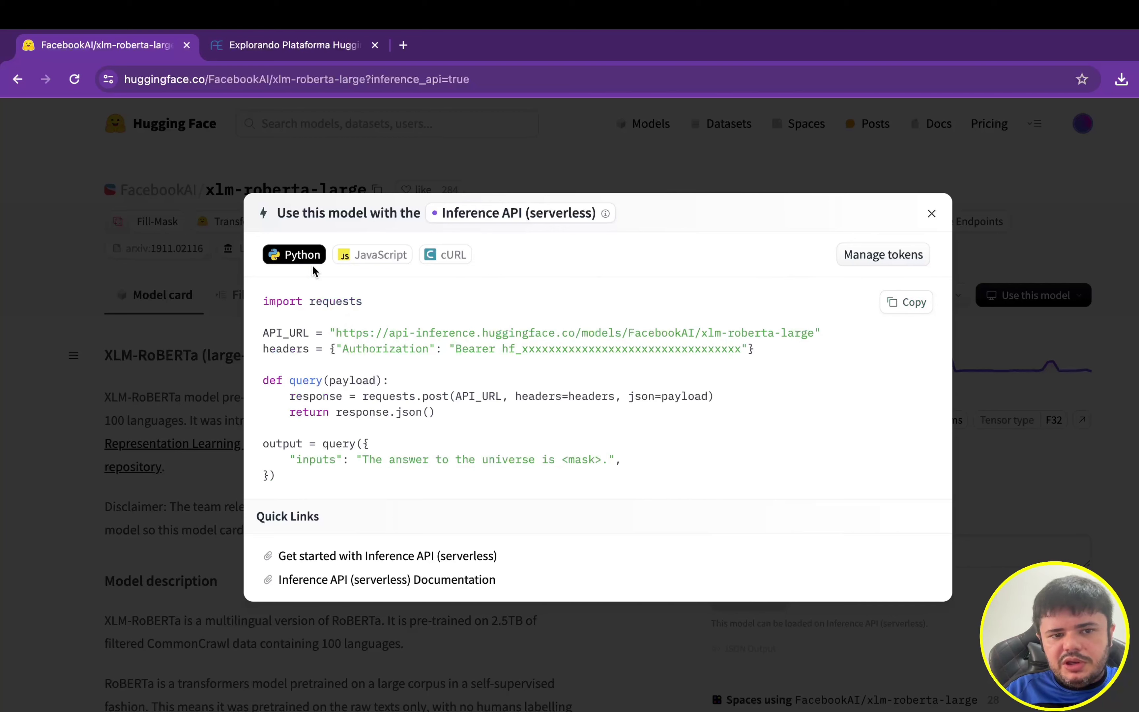
{"action": "key", "text": "ctrl+Right"}
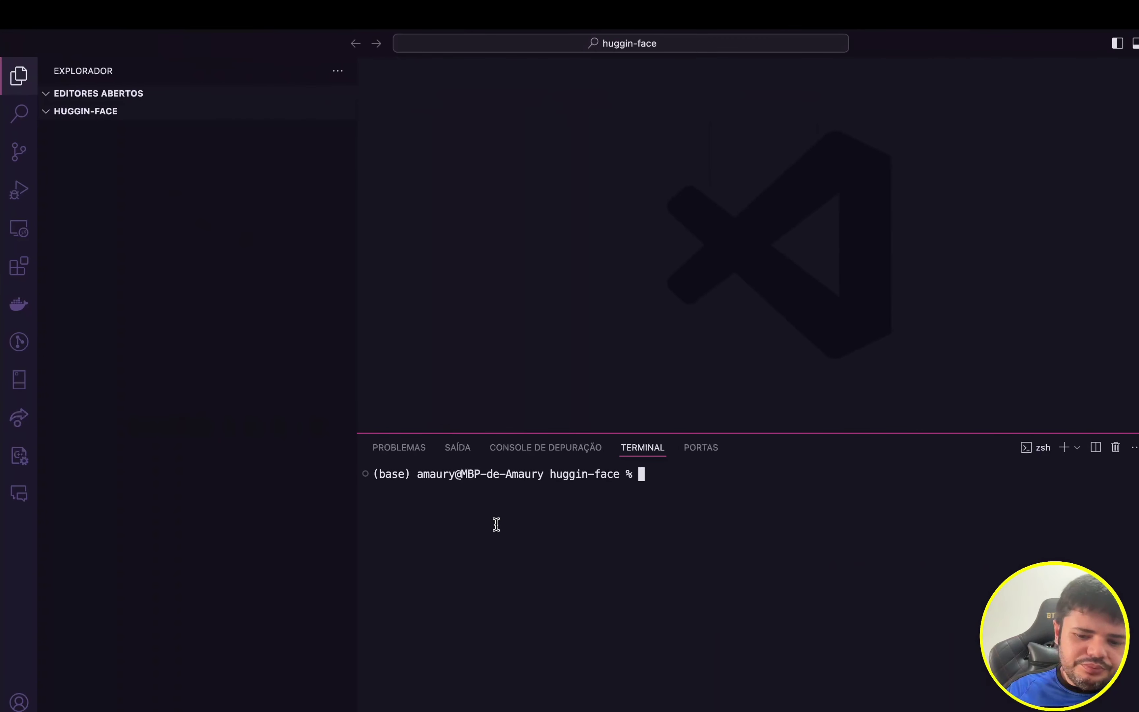
Create the virtual environment with python -m venv .venv in the terminal
{"action": "key", "text": "ctrl+r"}
{"action": "type", "text": "ven"}
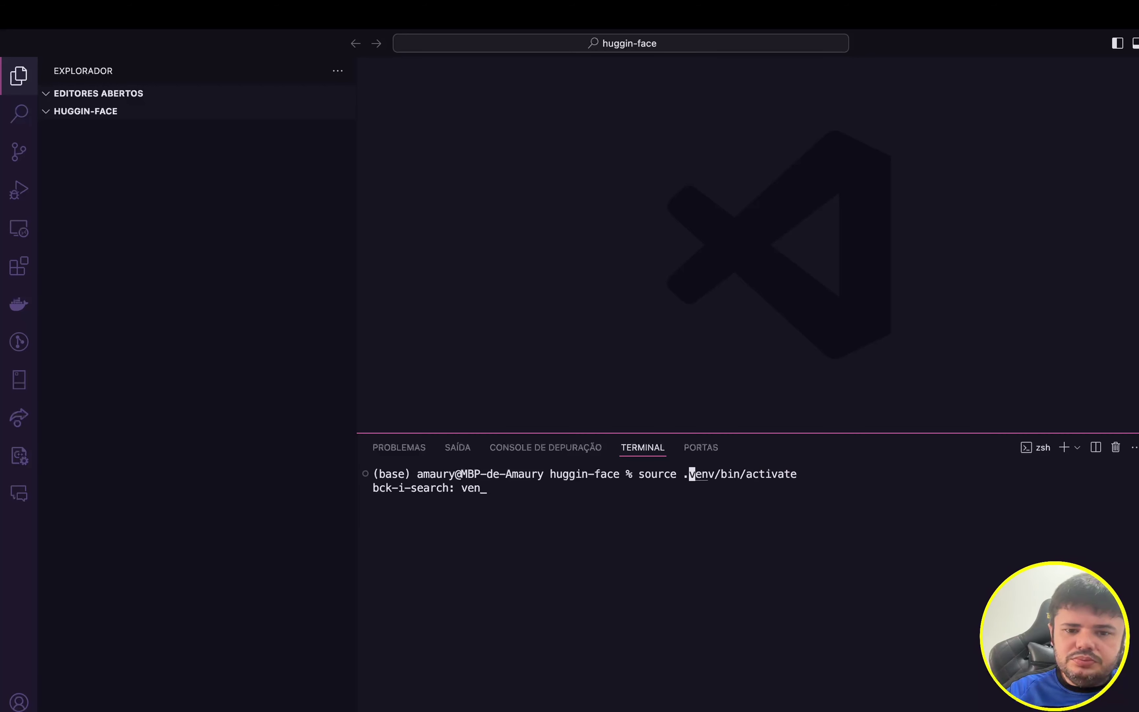
{"action": "key", "text": "Up"}
{"action": "key", "text": "BackSpace"}
{"action": "key", "text": "BackSpace"}
{"action": "key", "text": "BackSpace"}
{"action": "key", "text": "BackSpace"}
{"action": "key", "text": "BackSpace"}
{"action": "key", "text": "BackSpace"}
{"action": "key", "text": "BackSpace"}
{"action": "key", "text": "BackSpace"}
{"action": "key", "text": "BackSpace"}
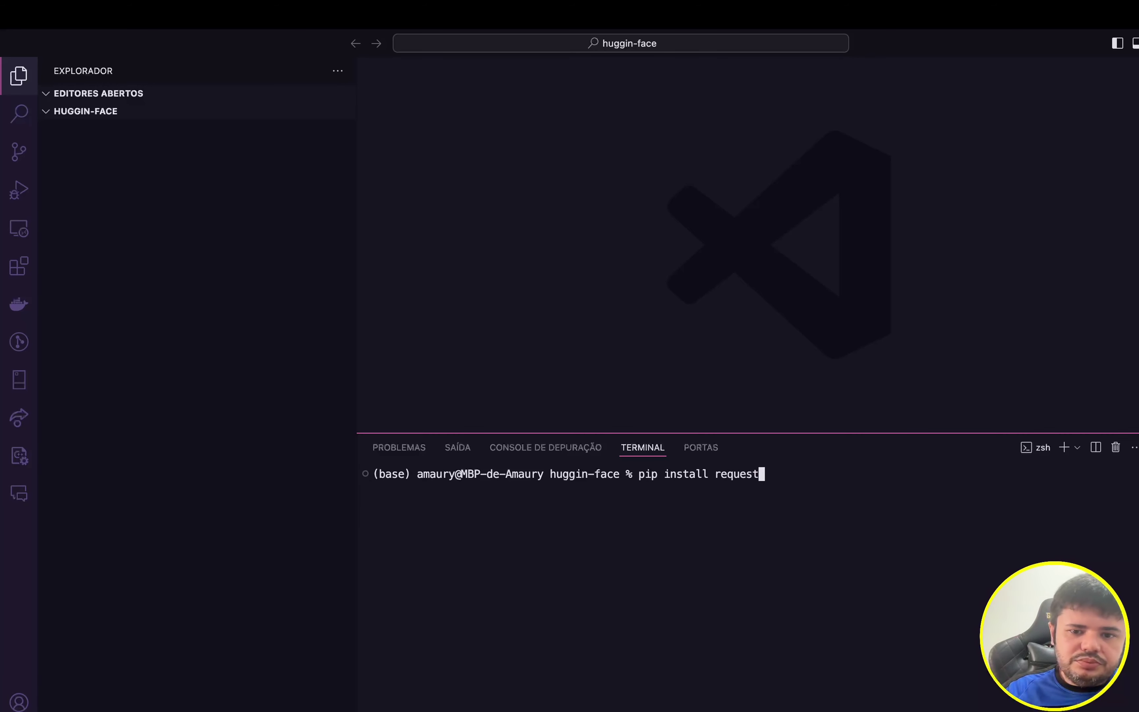
{"action": "key", "text": "BackSpace"}
{"action": "key", "text": "BackSpace"}
{"action": "key", "text": "BackSpace"}
{"action": "key", "text": "BackSpace"}
{"action": "key", "text": "BackSpace"}
{"action": "key", "text": "BackSpace"}
{"action": "key", "text": "BackSpace"}
{"action": "key", "text": "BackSpace"}
{"action": "key", "text": "BackSpace"}
{"action": "key", "text": "BackSpace"}
{"action": "key", "text": "BackSpace"}
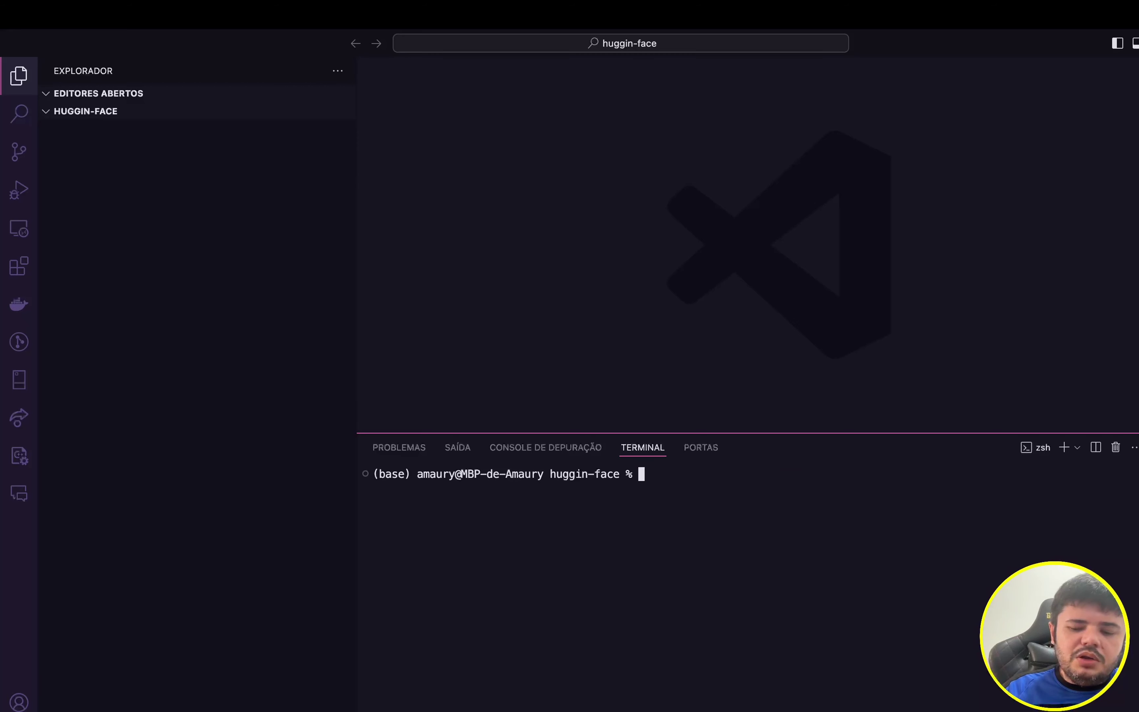
{"action": "type", "text": "pytron"}
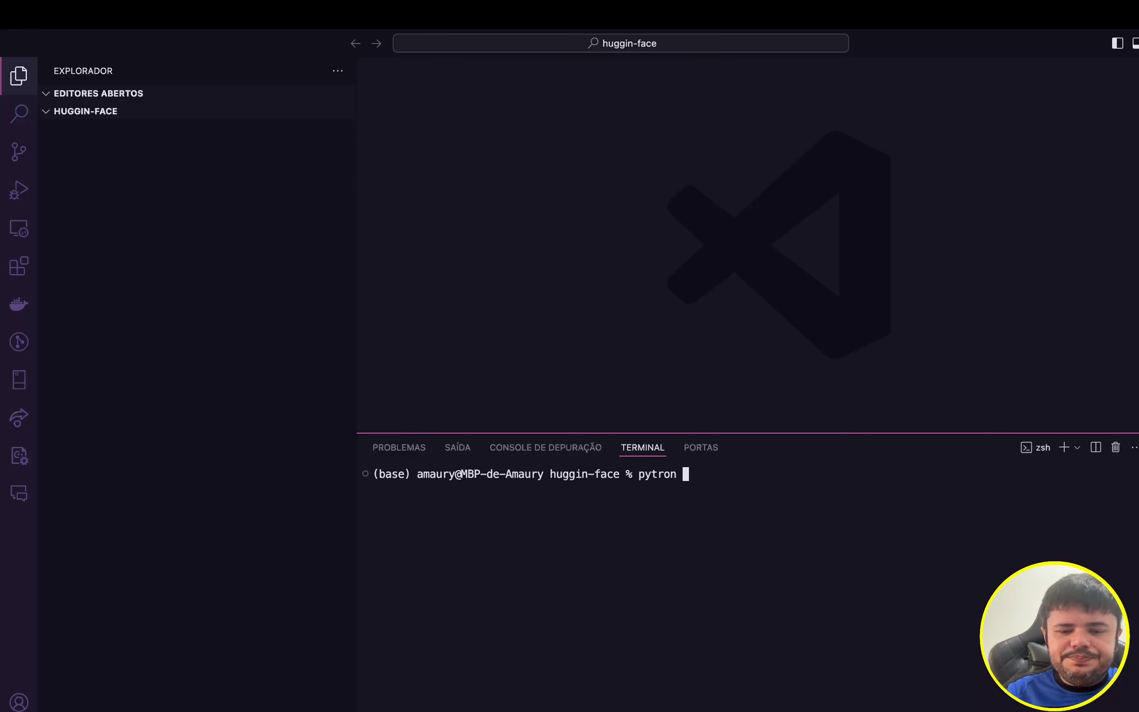
{"action": "key", "text": "BackSpace"}
{"action": "key", "text": "BackSpace"}
{"action": "key", "text": "BackSpace"}
{"action": "key", "text": "BackSpace"}
{"action": "key", "text": "BackSpace"}
{"action": "key", "text": "BackSpace"}
{"action": "key", "text": "BackSpace"}
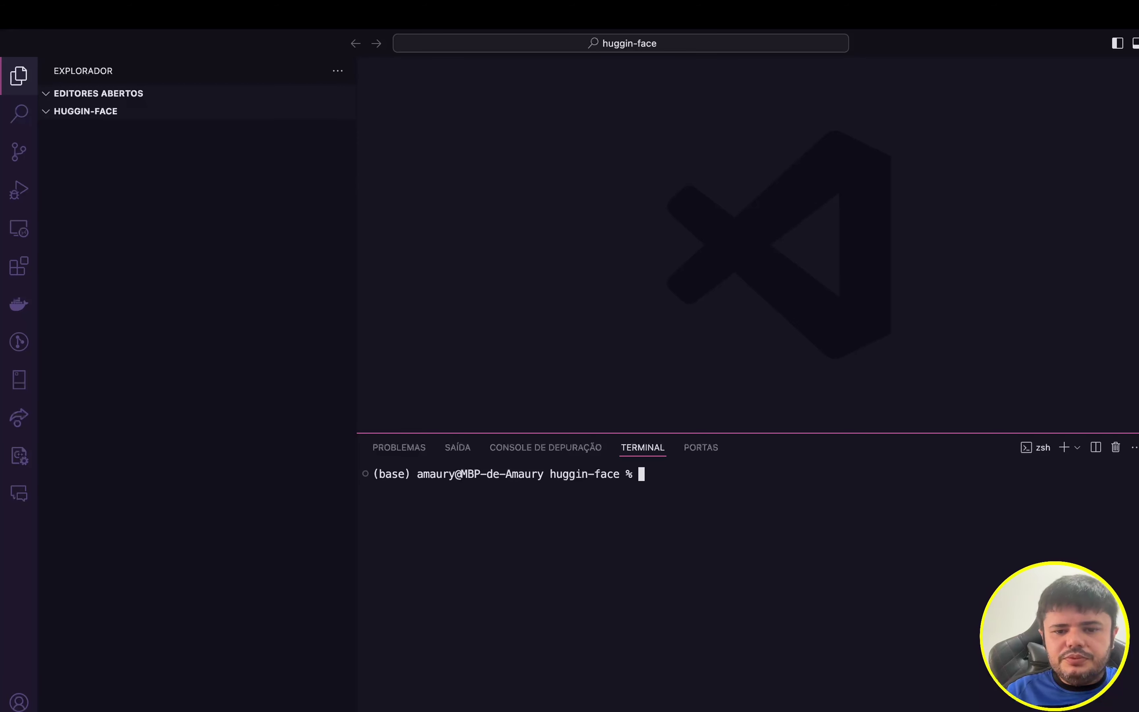
{"action": "type", "text": "python "}
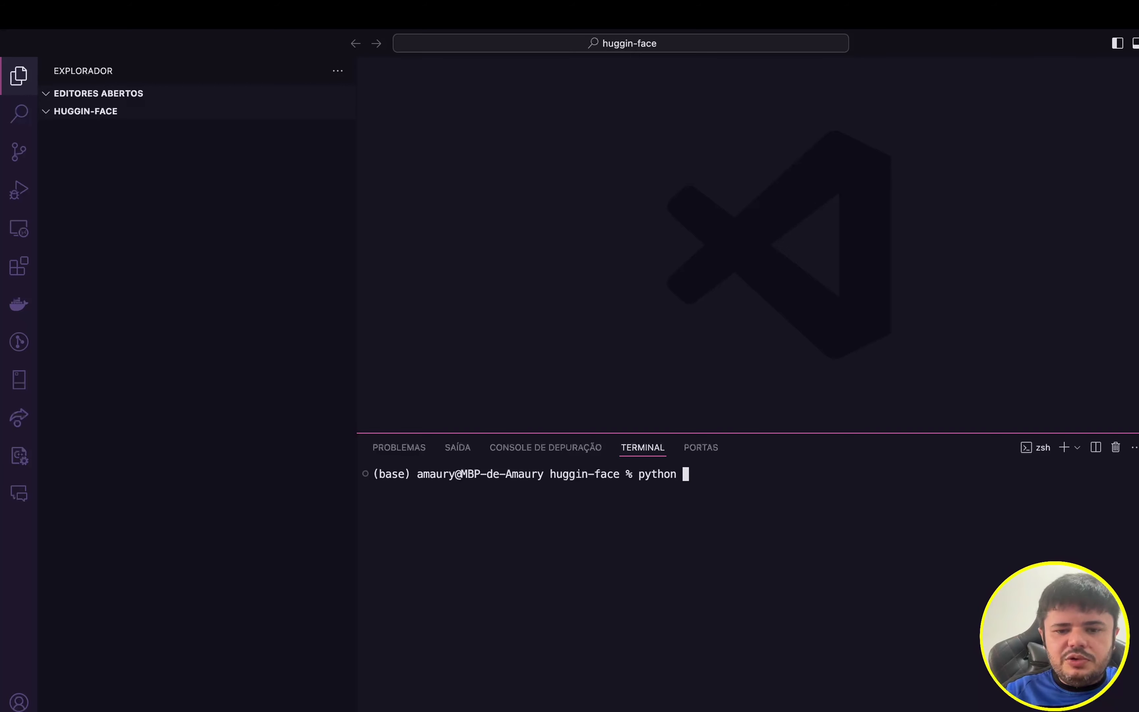
{"action": "type", "text": "-m vend"}
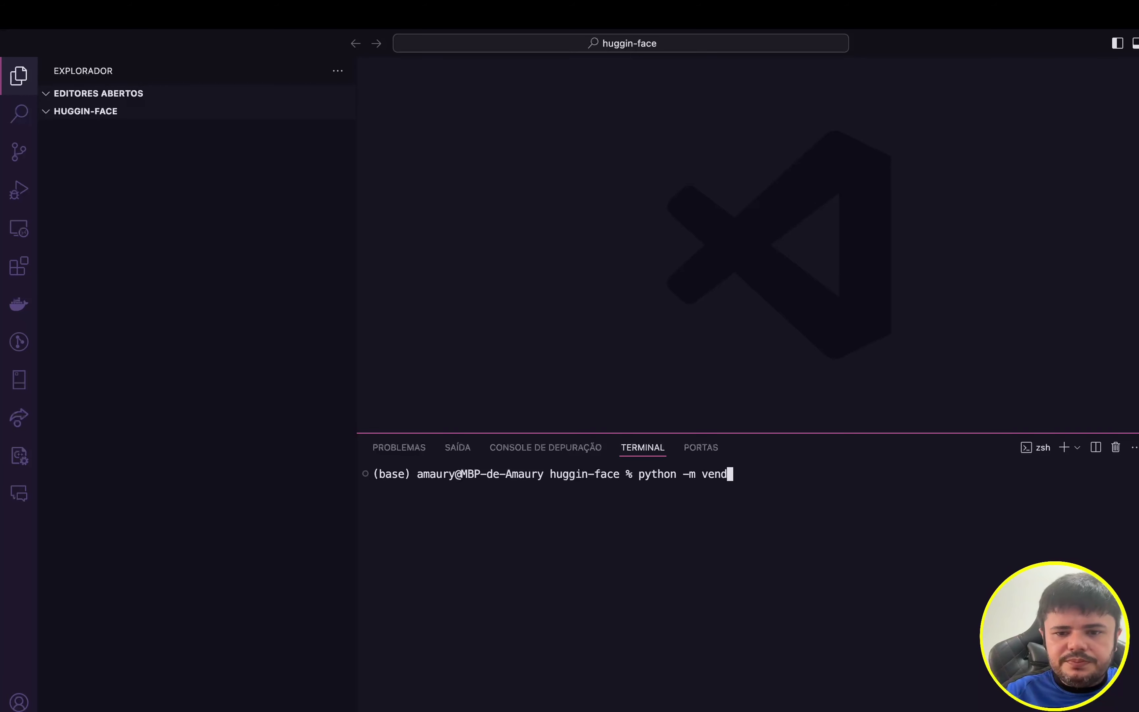
{"action": "key", "text": "BackSpace"}
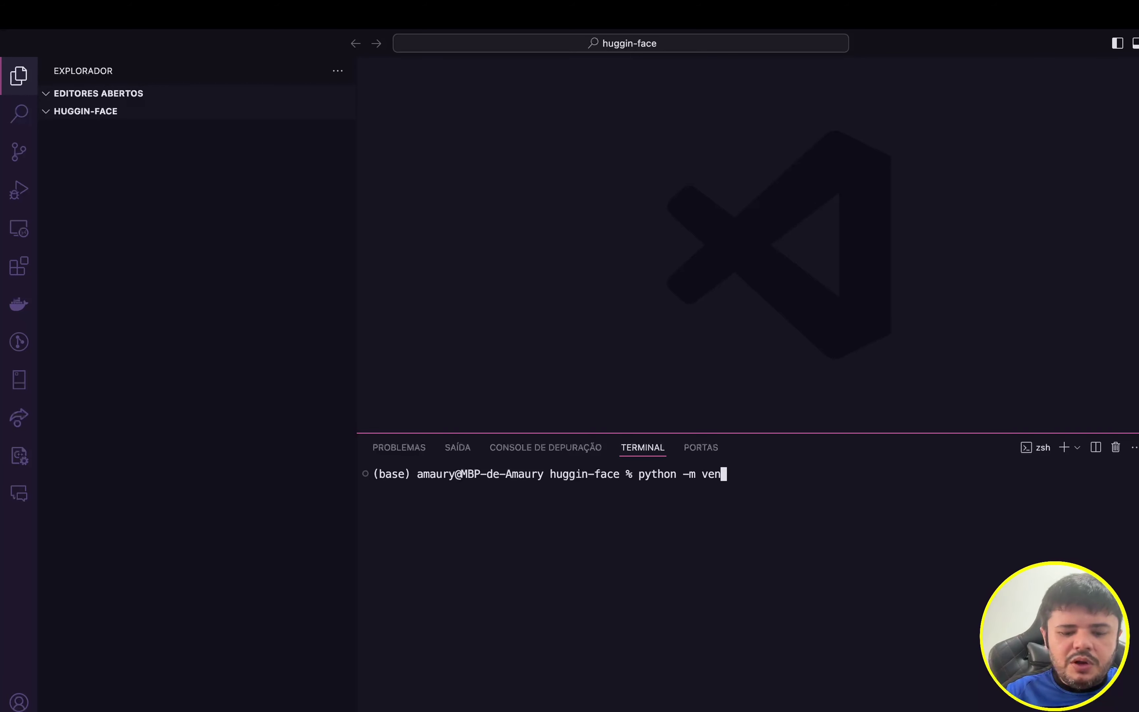
{"action": "type", "text": "v .ven"}
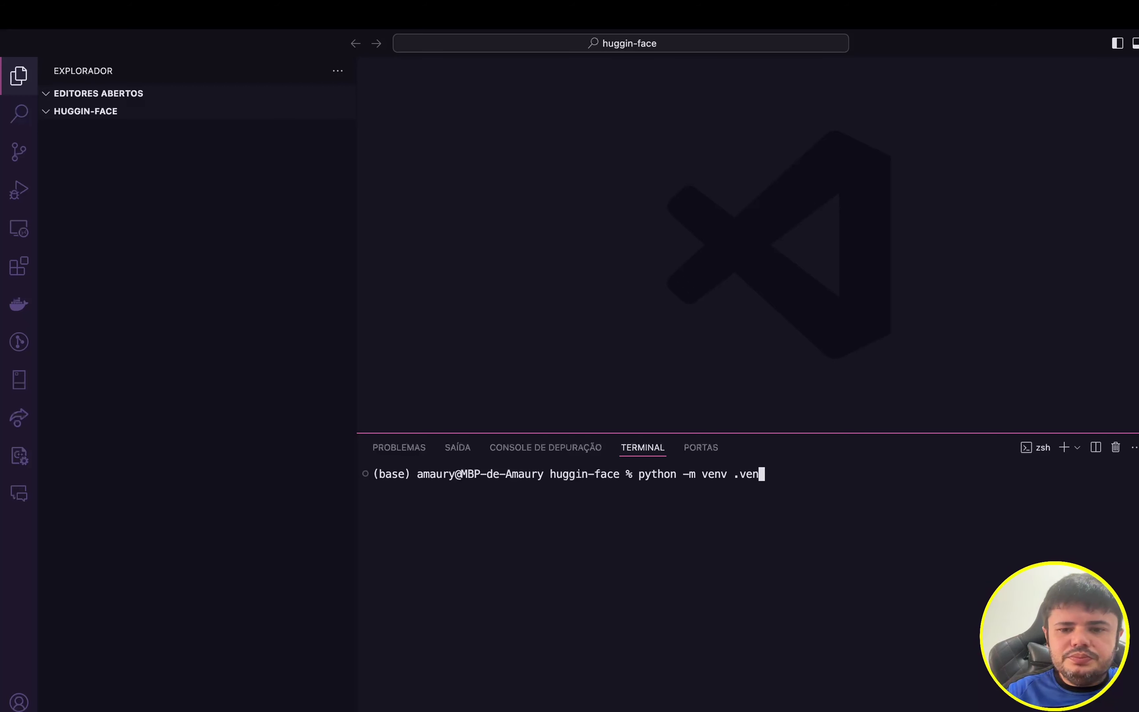
{"action": "type", "text": "v"}
{"action": "key", "text": "Return"}
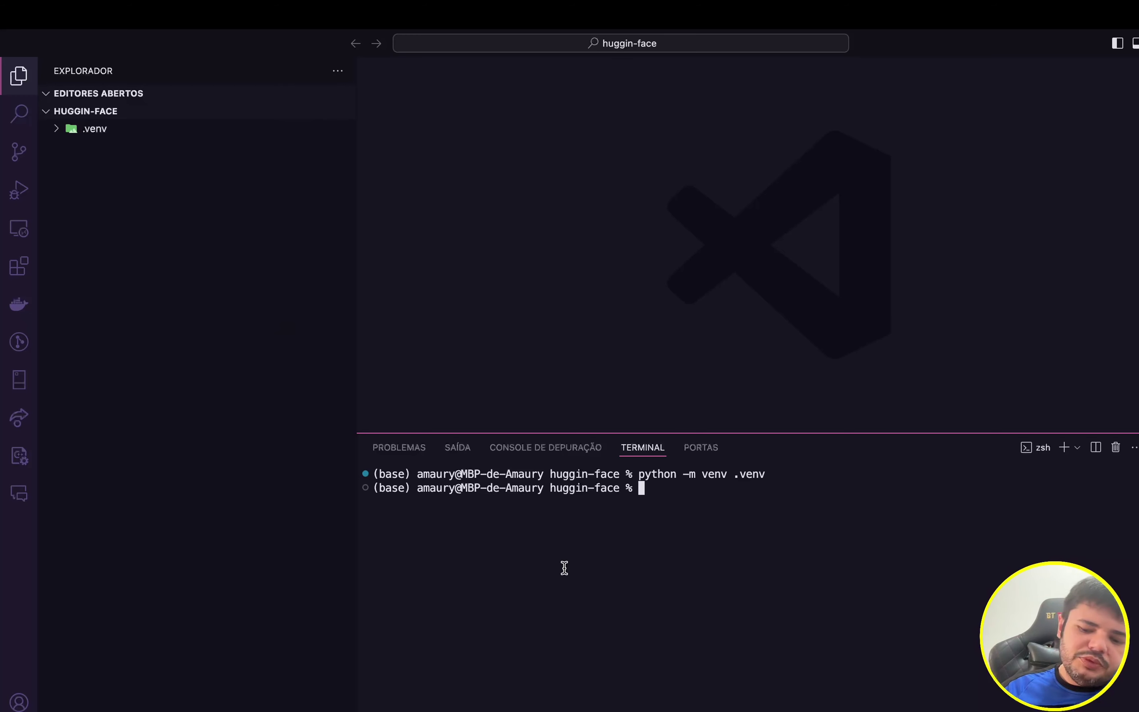
Activate it by running source .venv/bin/activate
{"action": "type", "text": "source"}
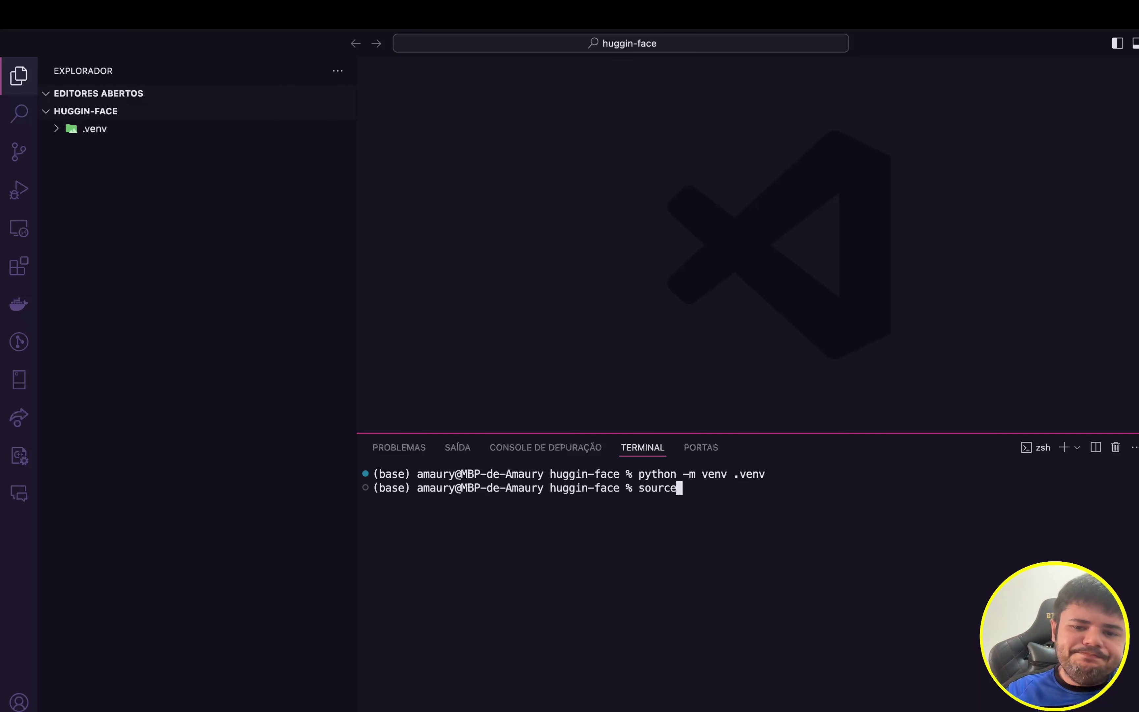
{"action": "type", "text": " .ve"}
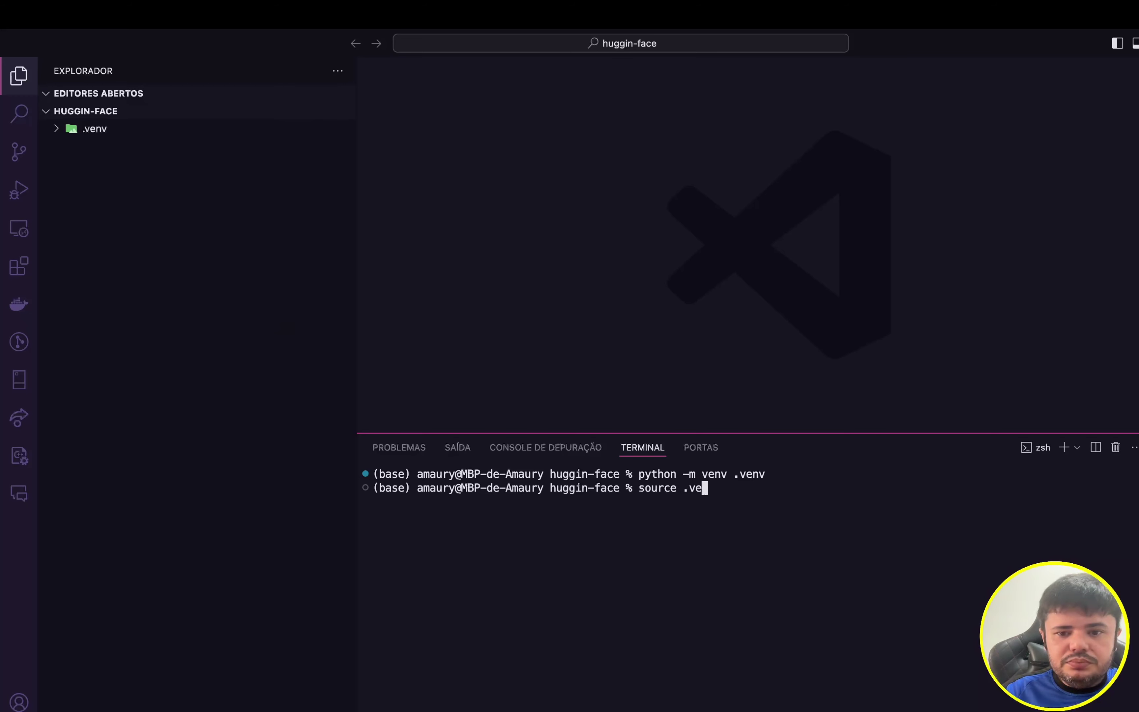
{"action": "key", "text": "Tab"}
{"action": "key", "text": "Tab"}
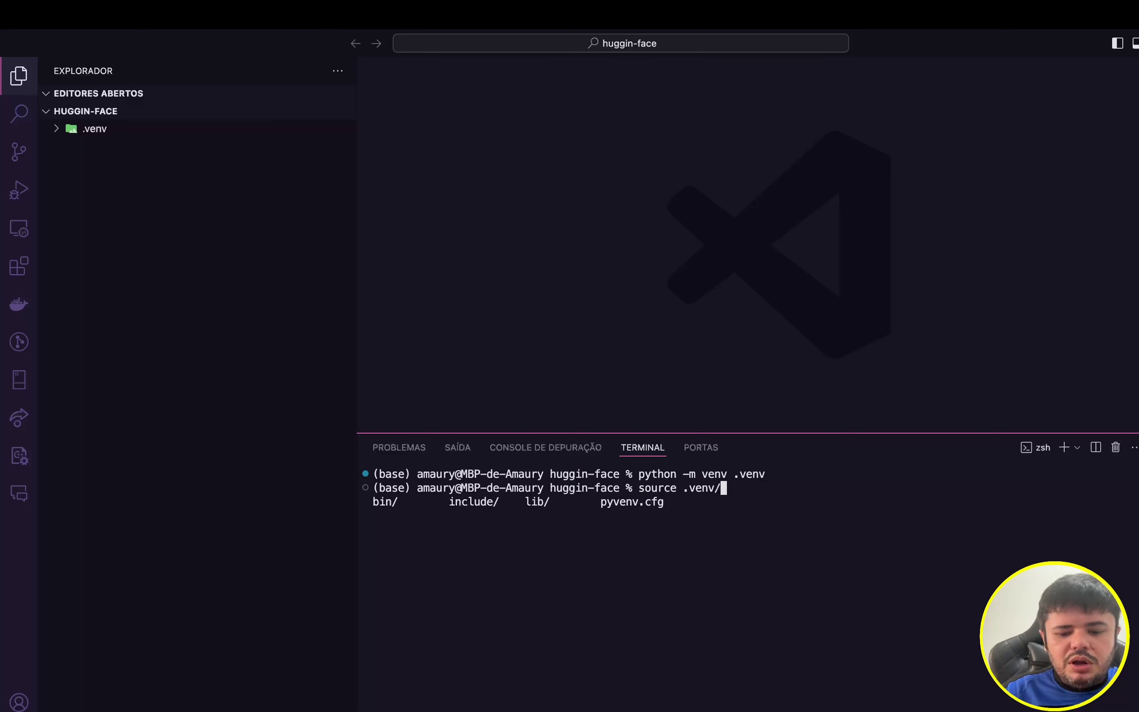
{"action": "type", "text": "bin/activate"}
{"action": "key", "text": "Return"}
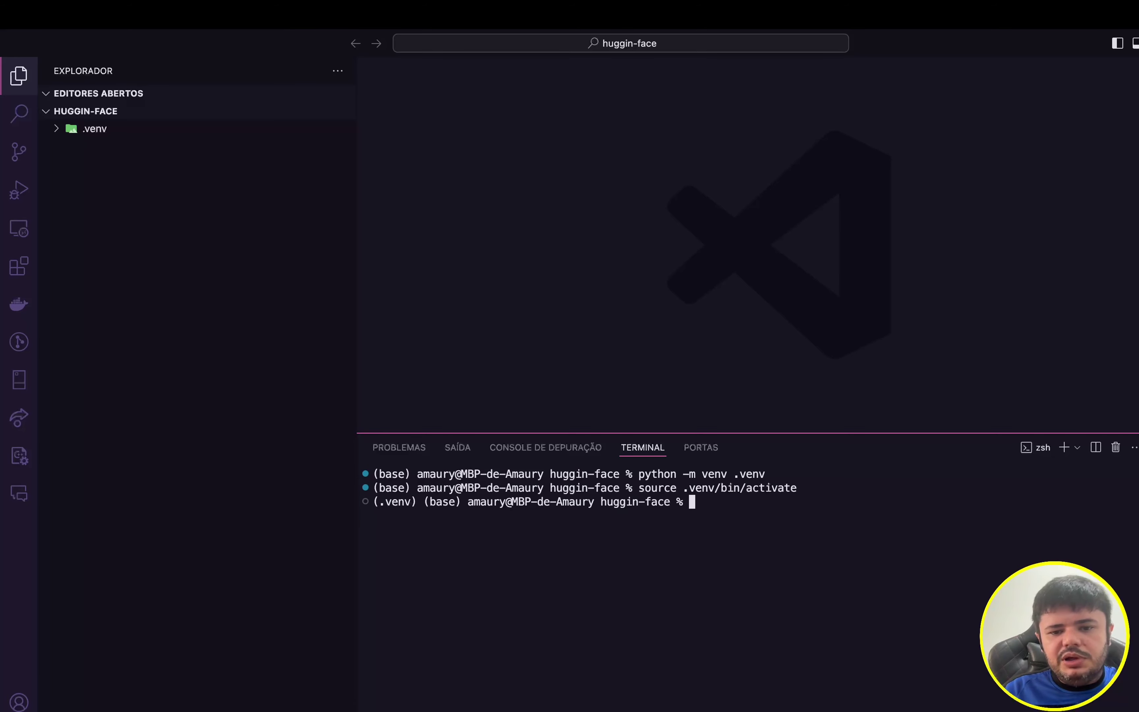
Create teste01.py in the project and paste the Inference API snippet into it
{"action": "right_click", "coordinate": [146, 260]}
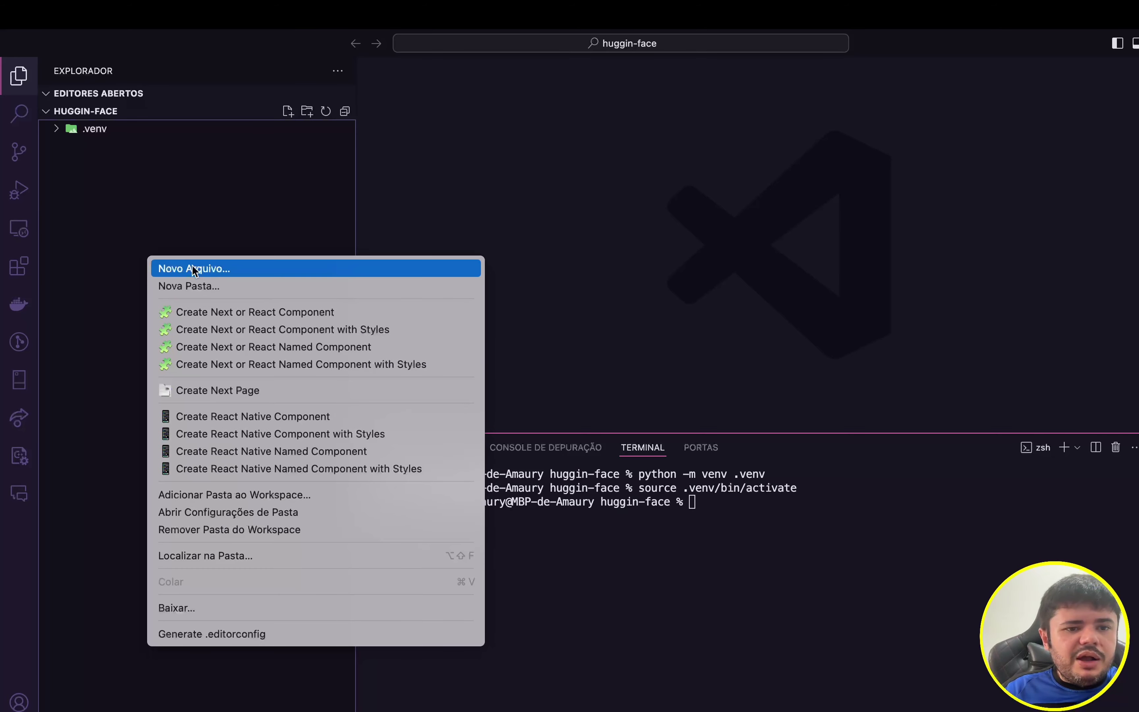
{"action": "left_click", "coordinate": [196, 270]}
{"action": "type", "text": "te"}
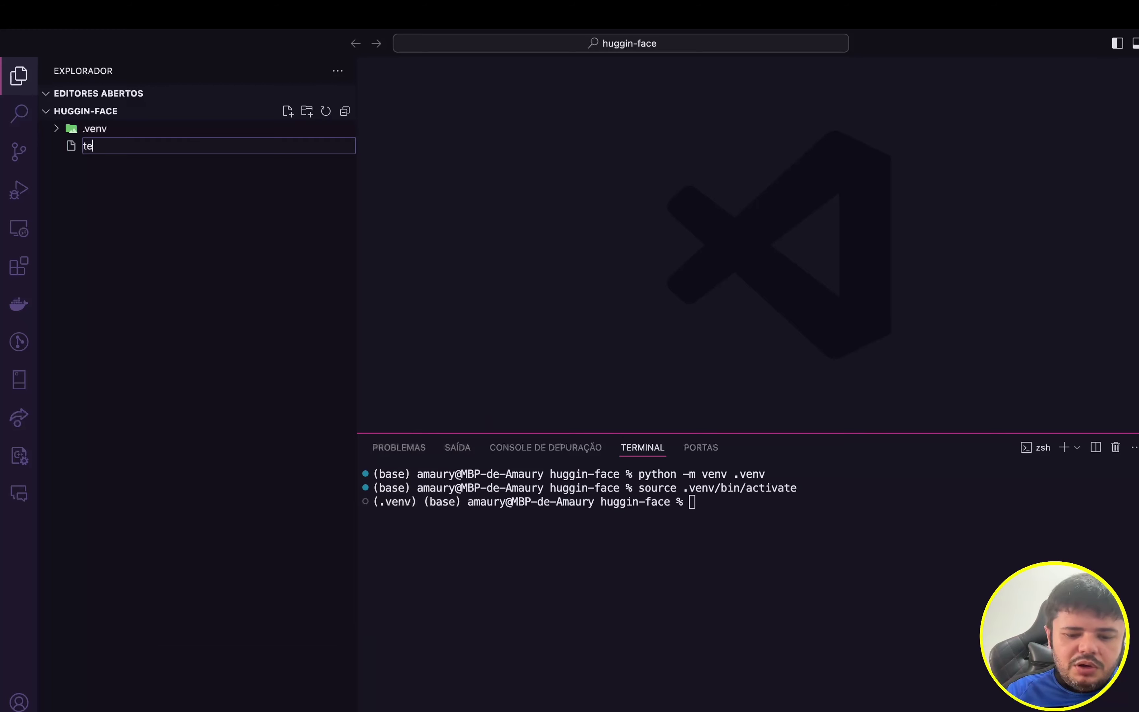
{"action": "type", "text": "ste01.py"}
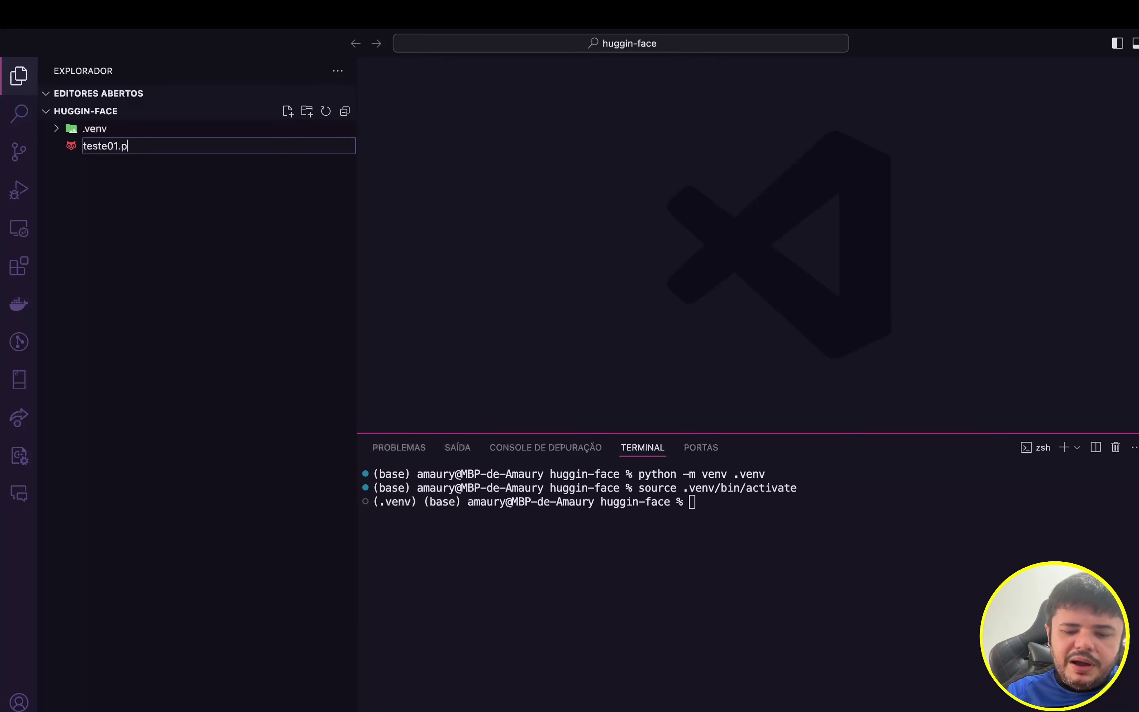
{"action": "key", "text": "Return"}
{"action": "key", "text": "super+v"}
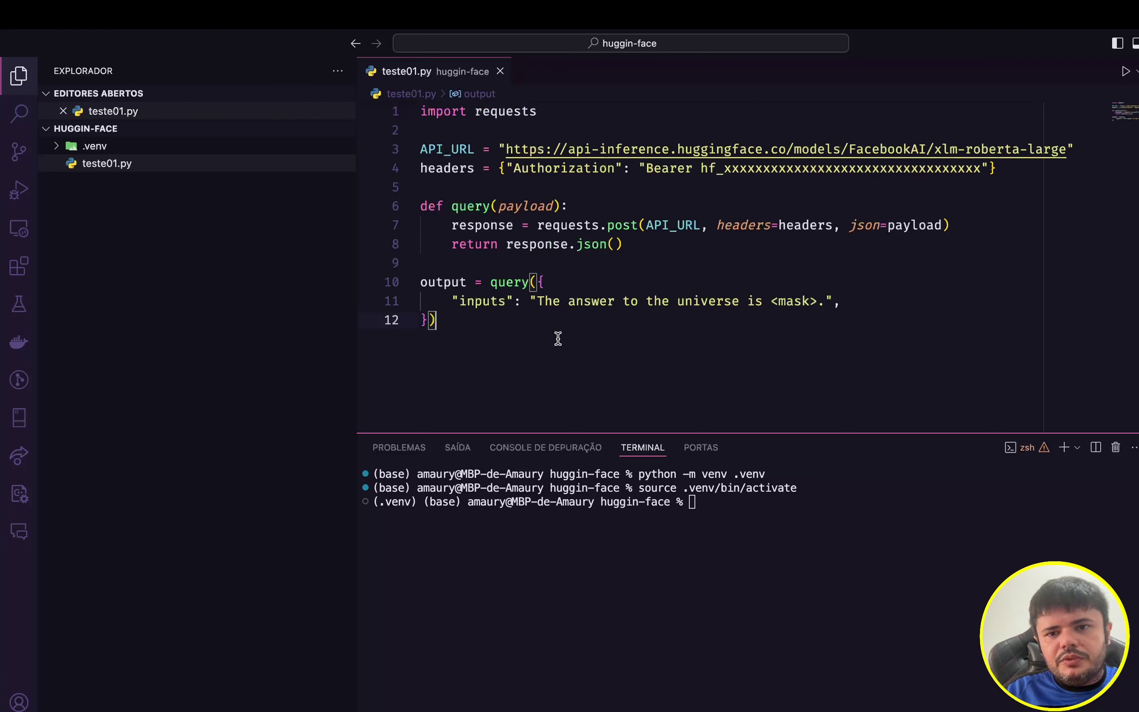
{"action": "double_click", "coordinate": [512, 112]}
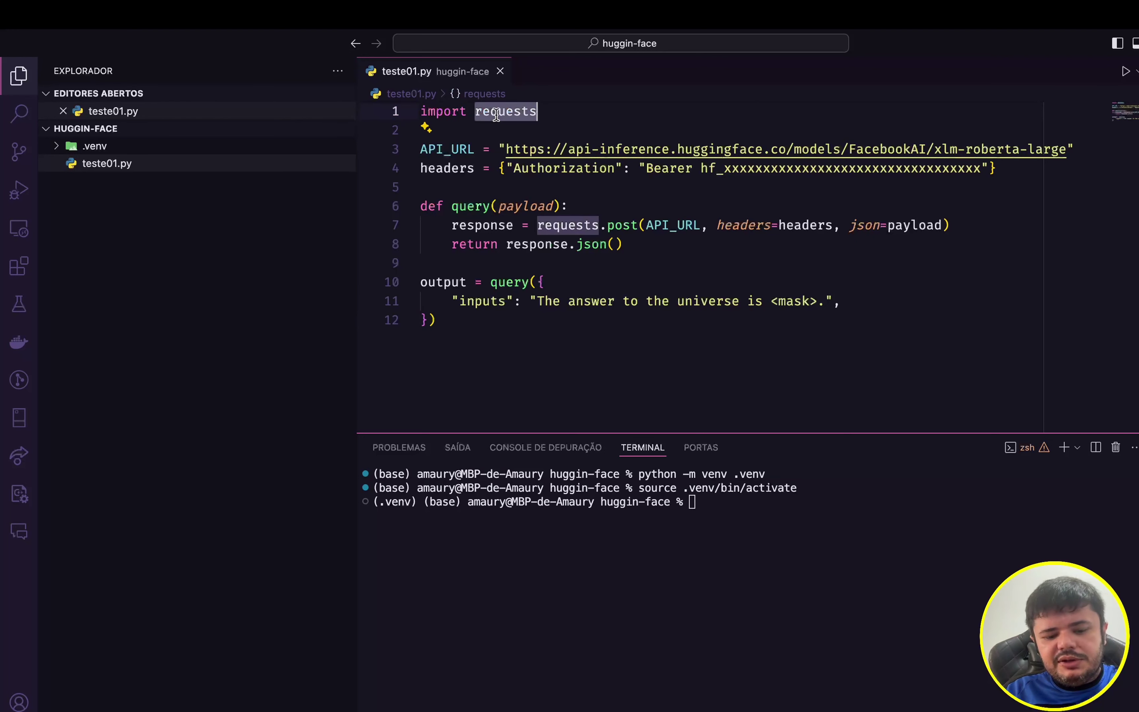
Install requests into the venv with pip install requests, then select the line-4 placeholder token
{"action": "left_click", "coordinate": [493, 661]}
{"action": "type", "text": "pip in"}
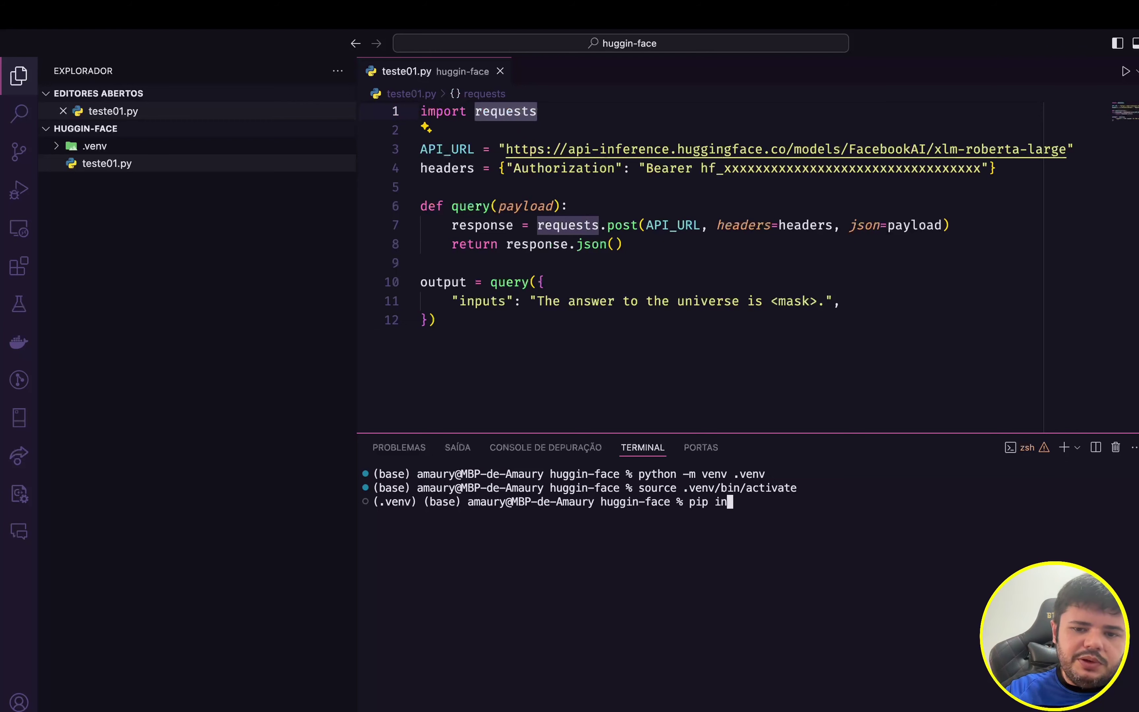
{"action": "type", "text": "stall requests"}
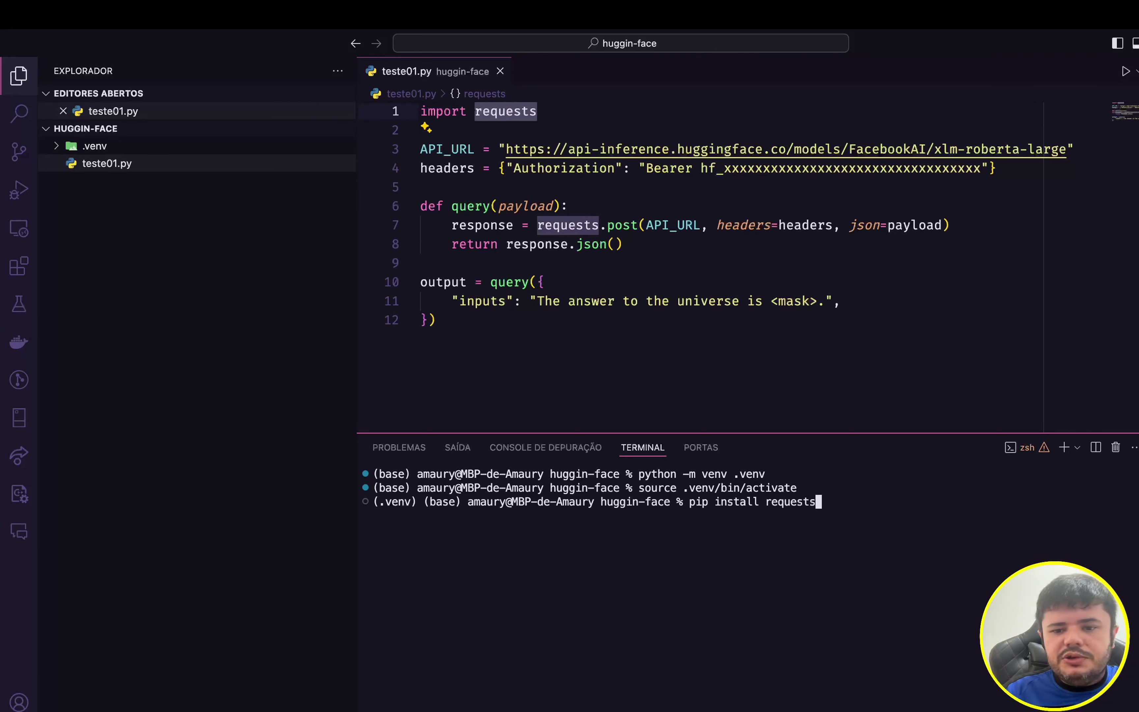
{"action": "key", "text": "Return"}
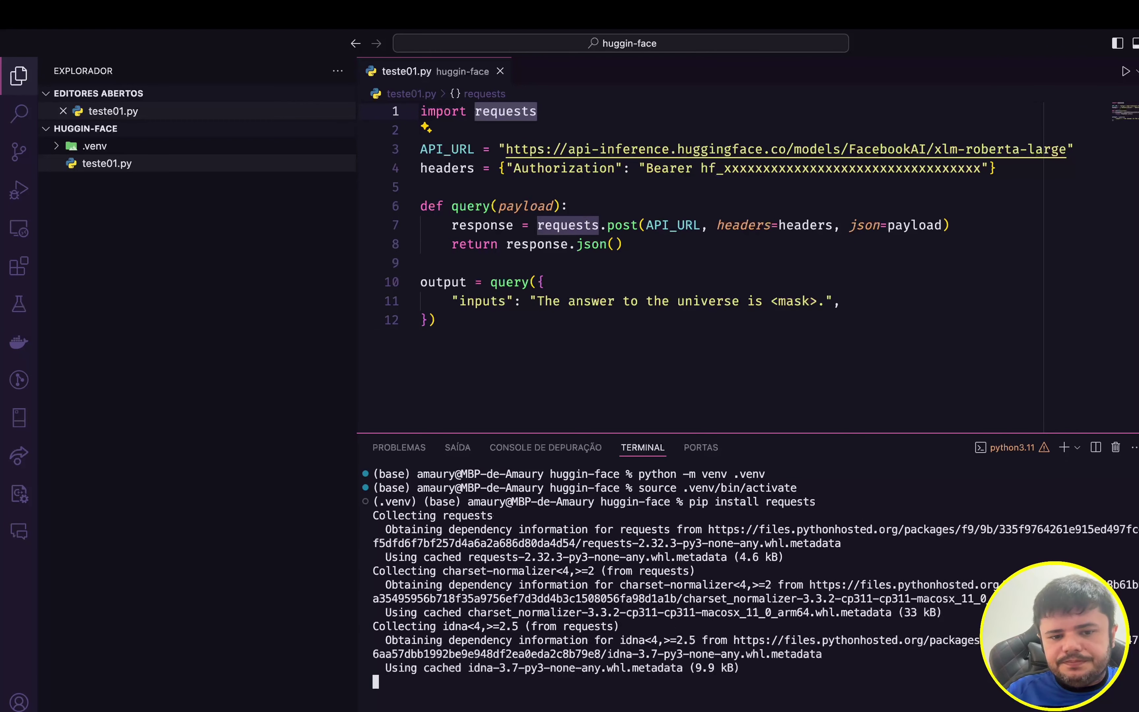
{"action": "left_click", "coordinate": [639, 370]}
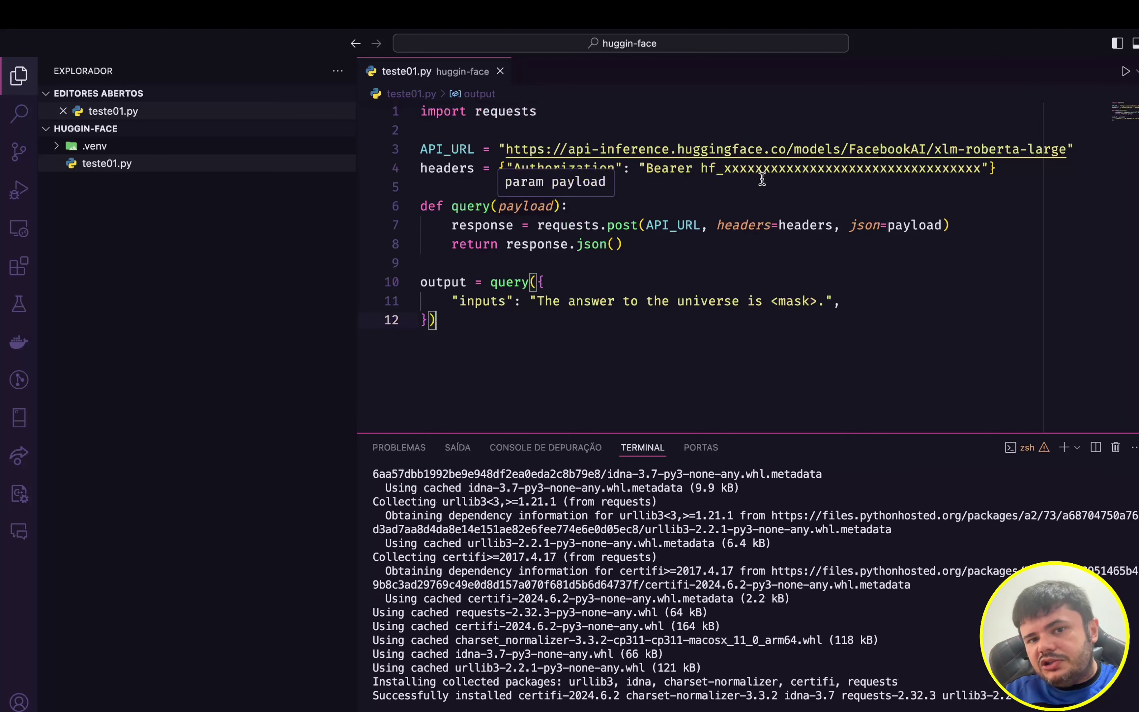
{"action": "double_click", "coordinate": [753, 168]}
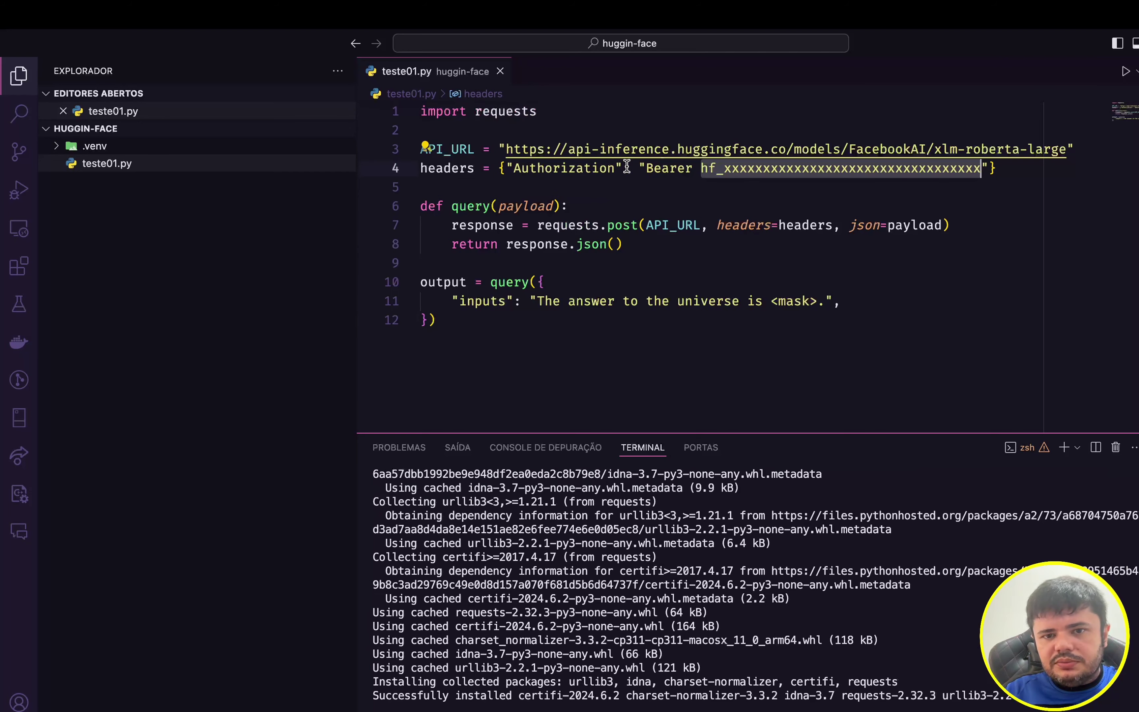
{"action": "key", "text": "ctrl+Left"}
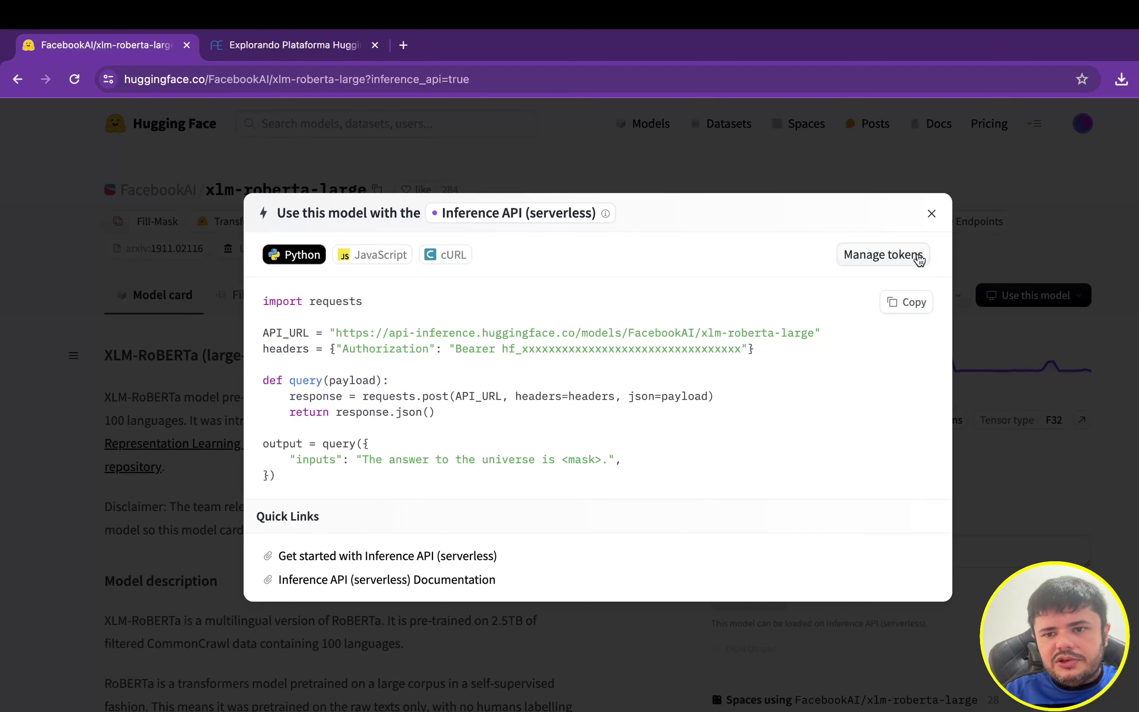
Create a Read-type access token named test, generate it and copy its value
{"action": "left_click", "coordinate": [909, 255]}
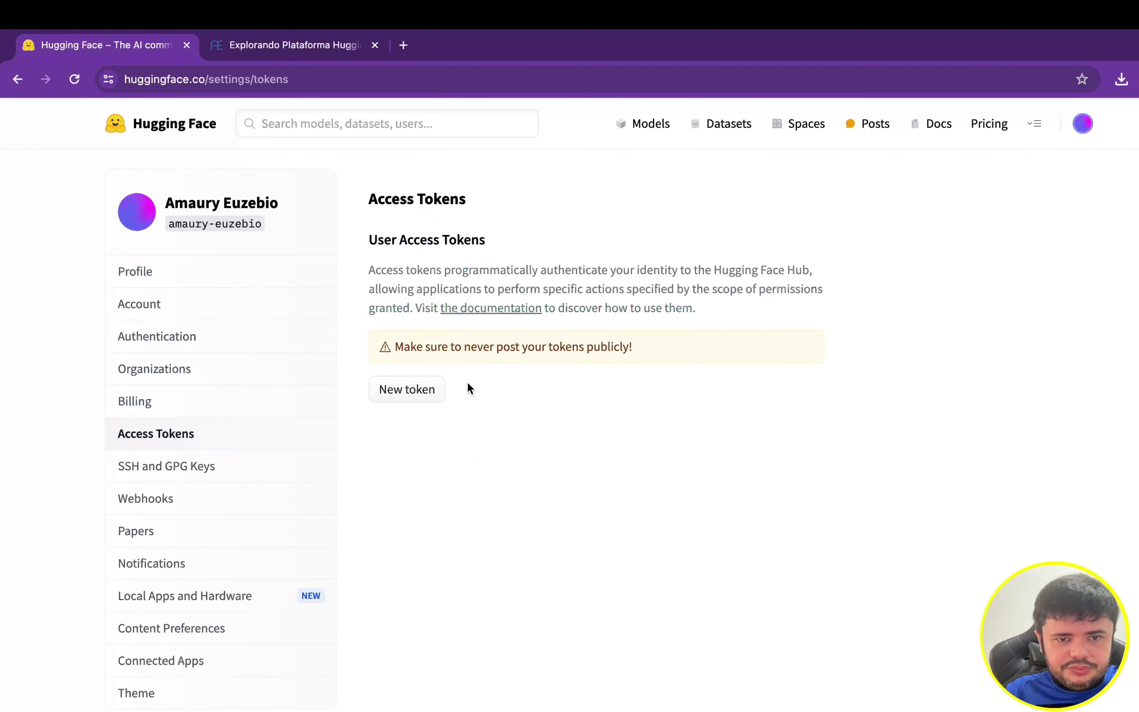
{"action": "left_click", "coordinate": [413, 394]}
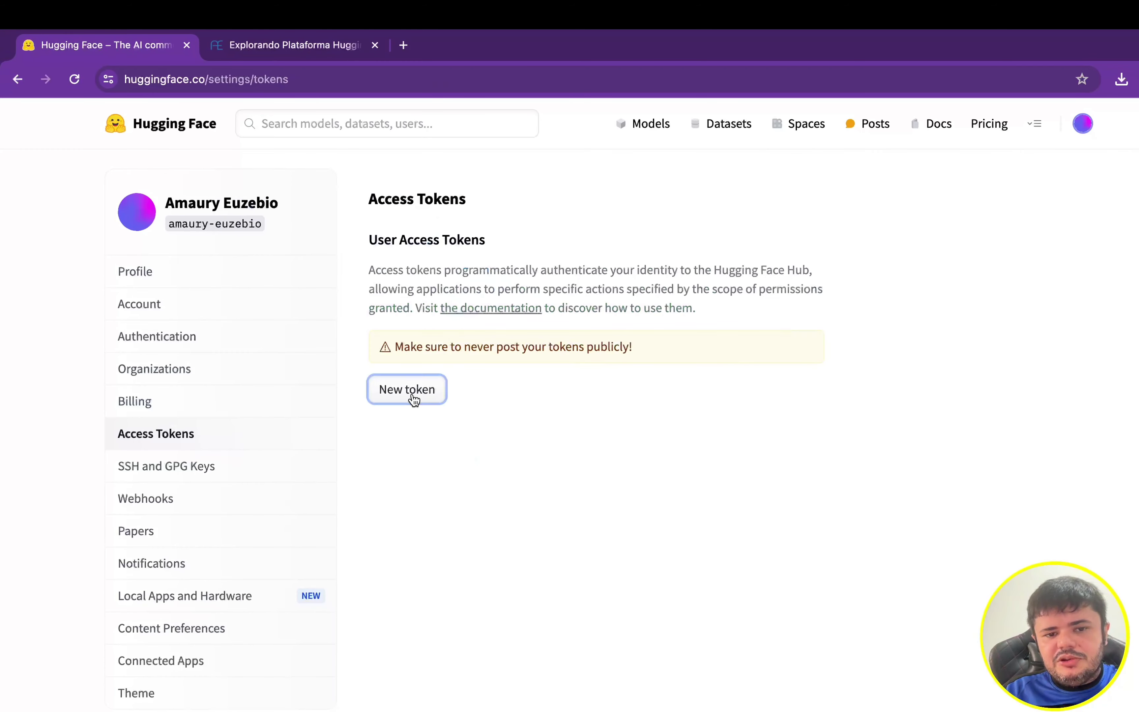
{"action": "left_click", "coordinate": [537, 292]}
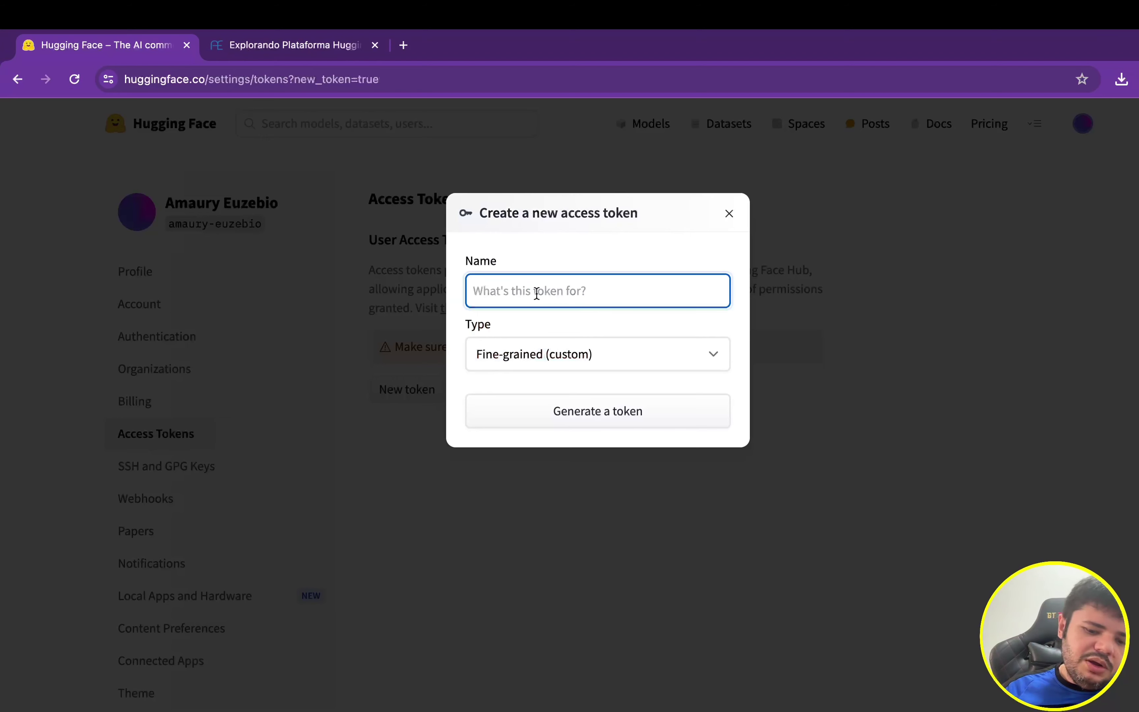
{"action": "type", "text": "tet"}
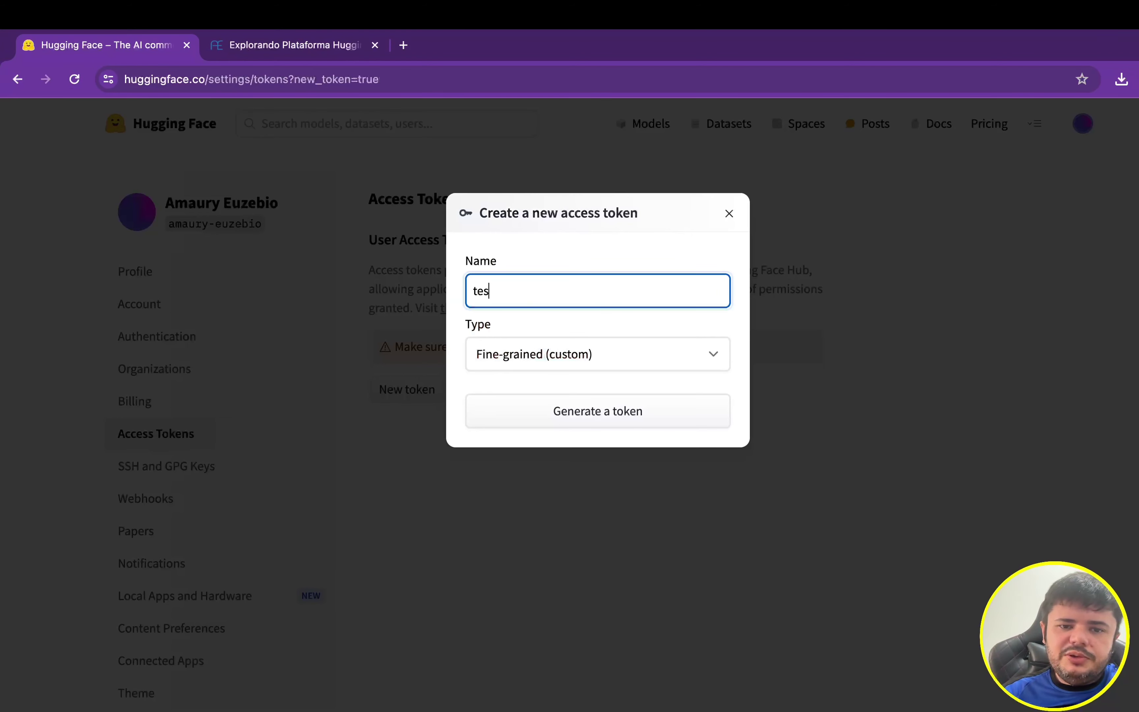
{"action": "left_click", "coordinate": [580, 361]}
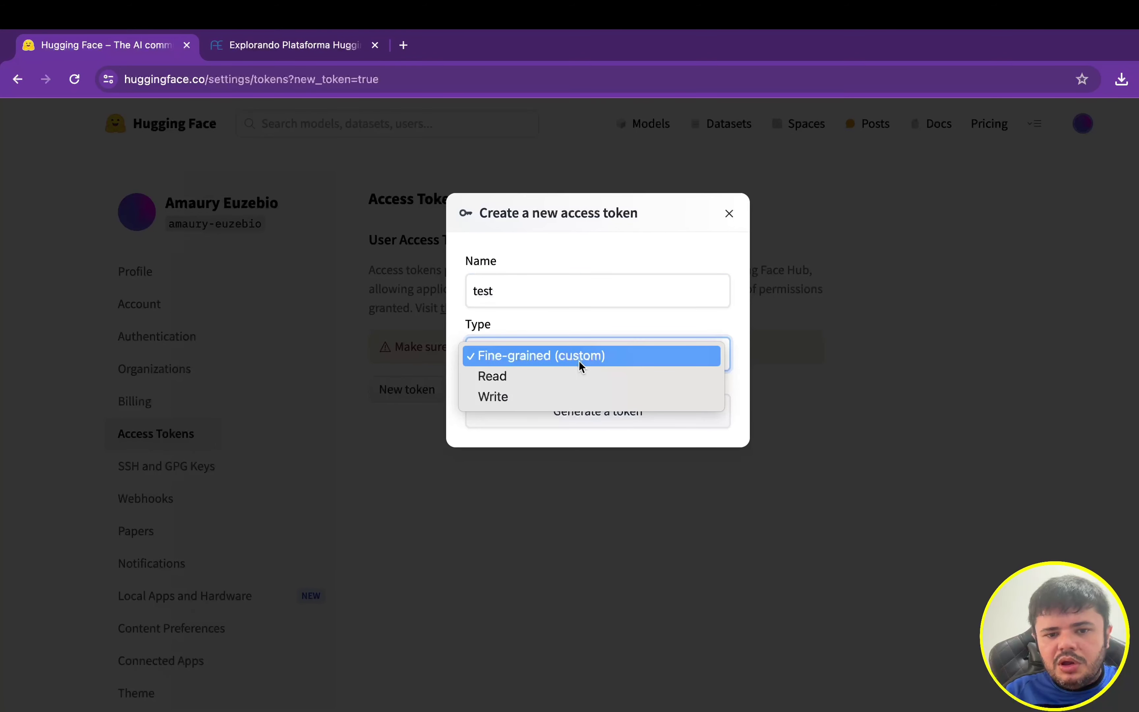
{"action": "left_click", "coordinate": [554, 377]}
{"action": "left_click", "coordinate": [606, 417]}
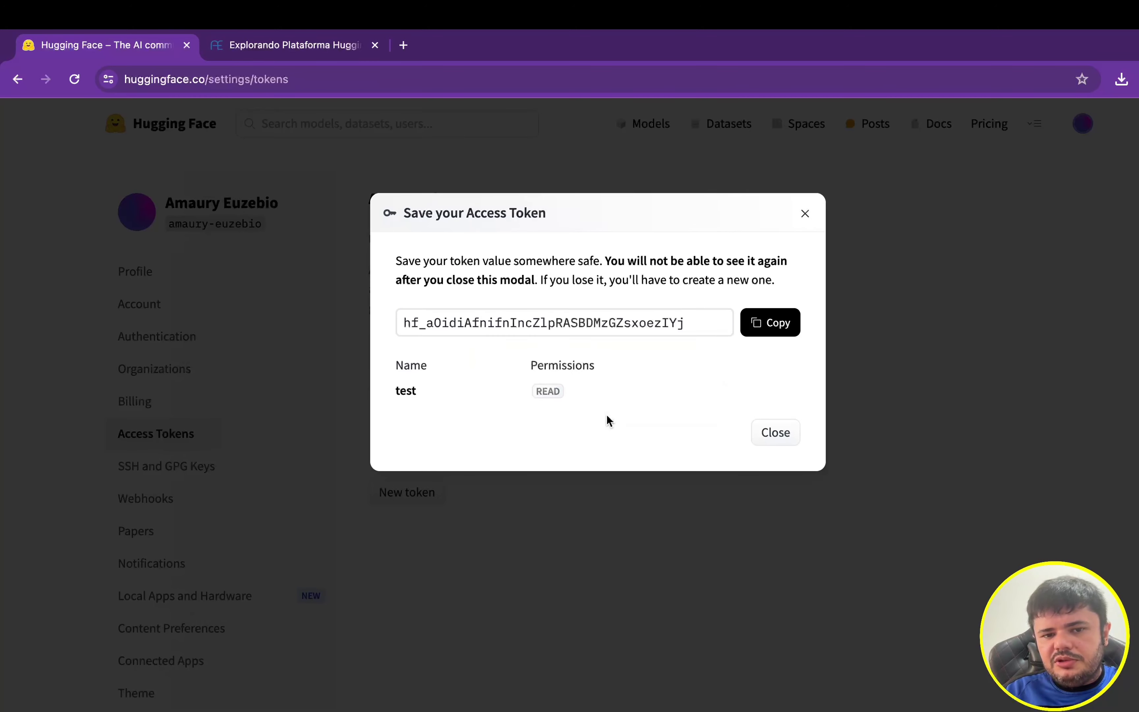
{"action": "left_click", "coordinate": [779, 334]}
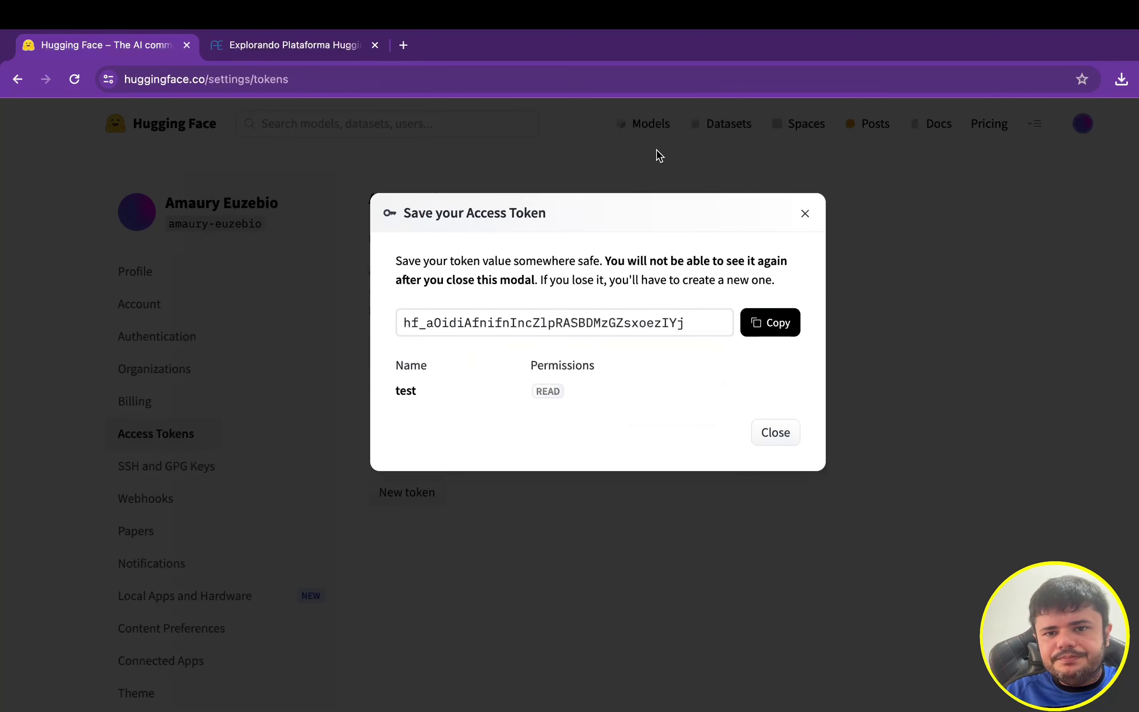
{"action": "key", "text": "super+Tab"}
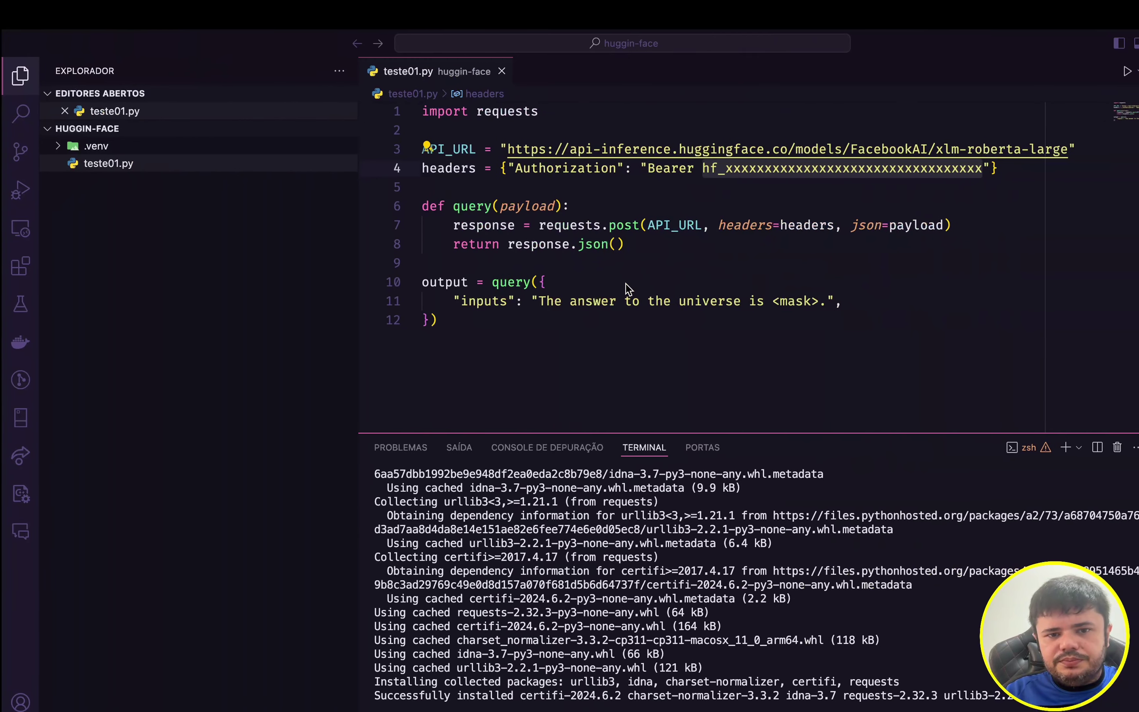
Paste the new token into the line 4 headers and change the input to 'Vou domingo de manhã <mask>.'
{"action": "double_click", "coordinate": [742, 170]}
{"action": "key", "text": "super+v"}
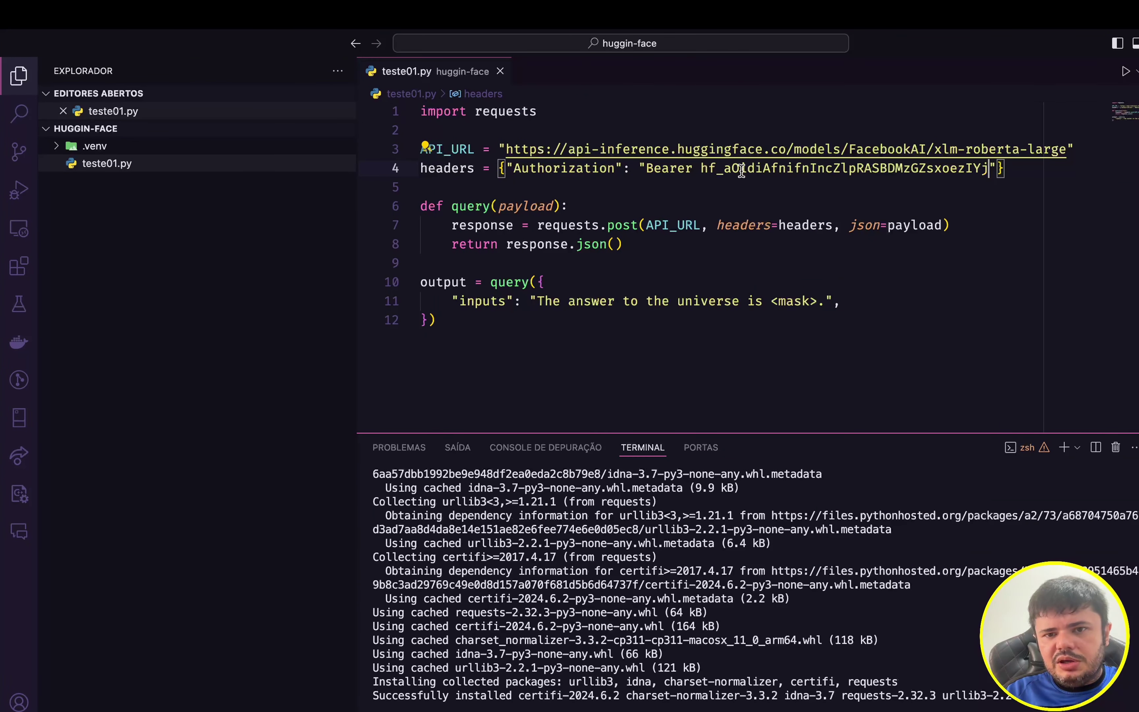
{"action": "left_click", "coordinate": [850, 240]}
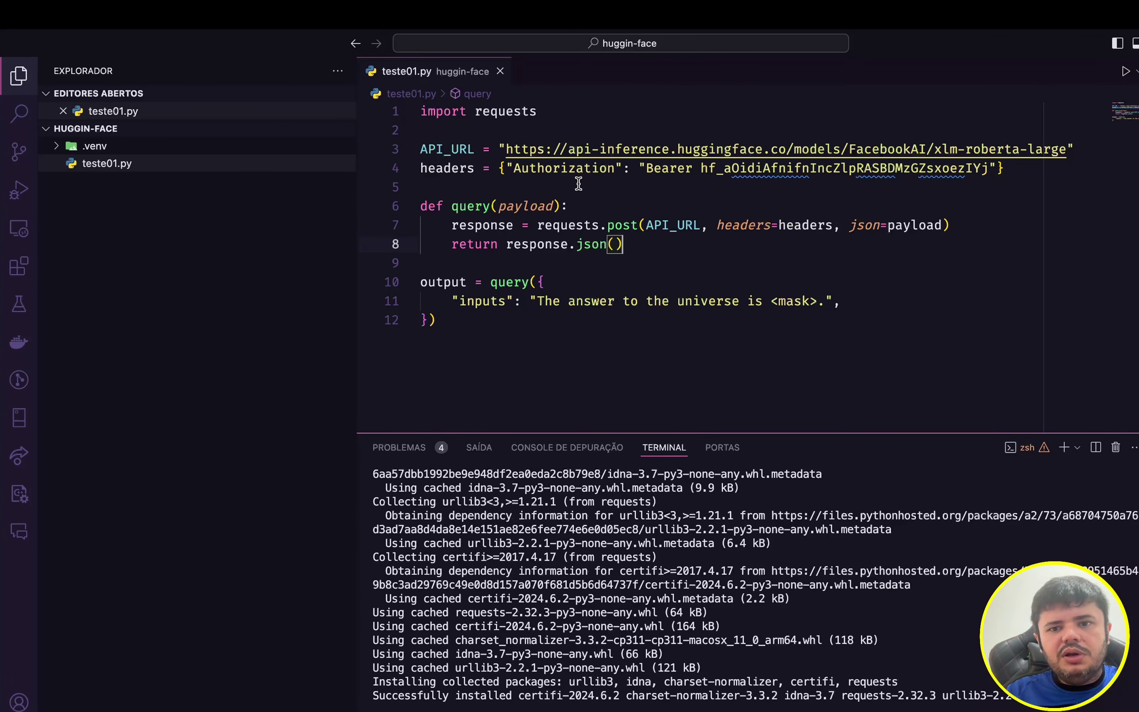
{"action": "left_click", "coordinate": [538, 301]}
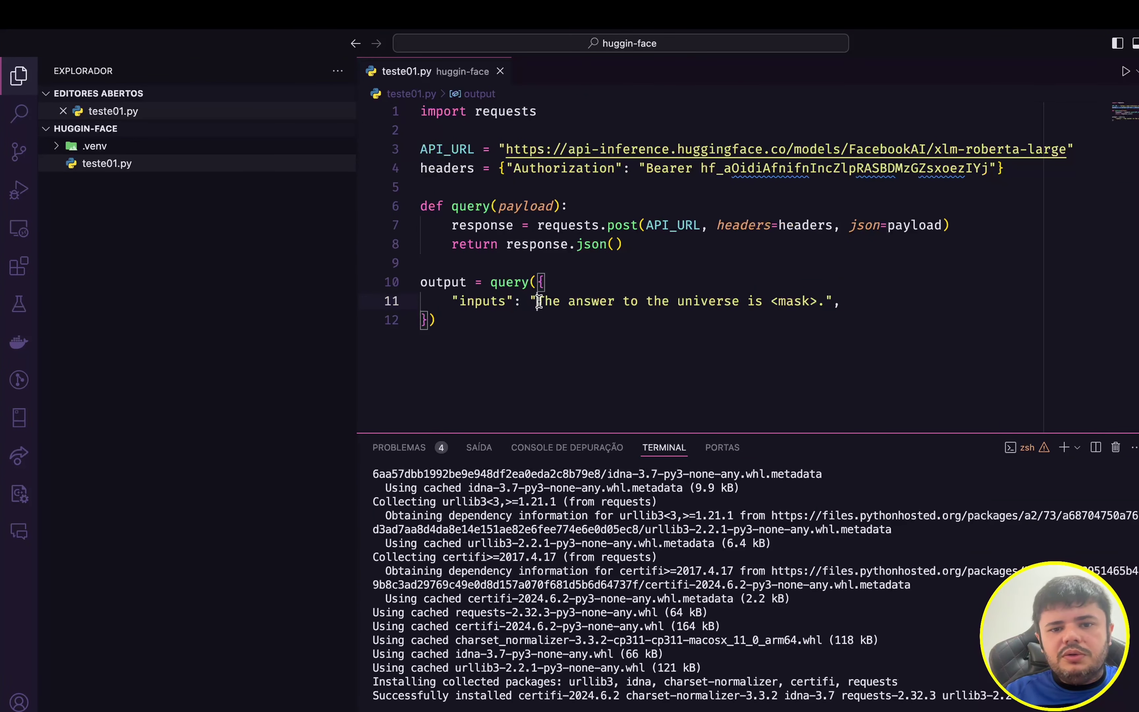
{"action": "left_click", "coordinate": [763, 301], "text": "shift"}
{"action": "type", "text": "Vou domingo de "}
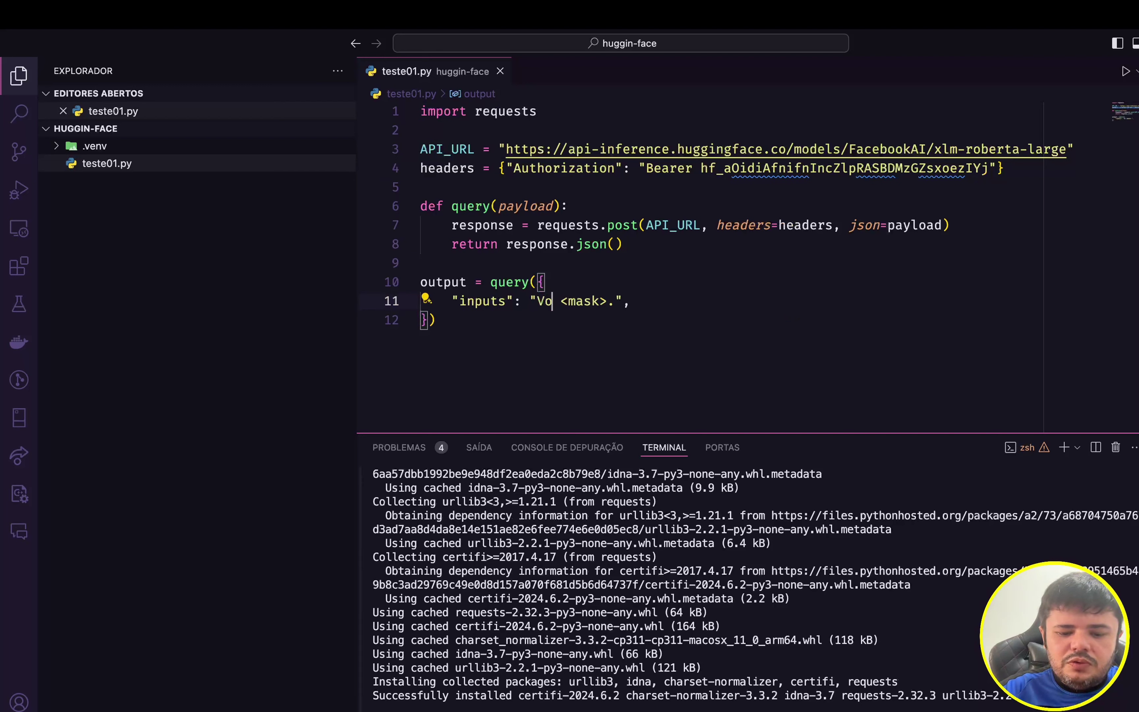
{"action": "type", "text": "manhã"}
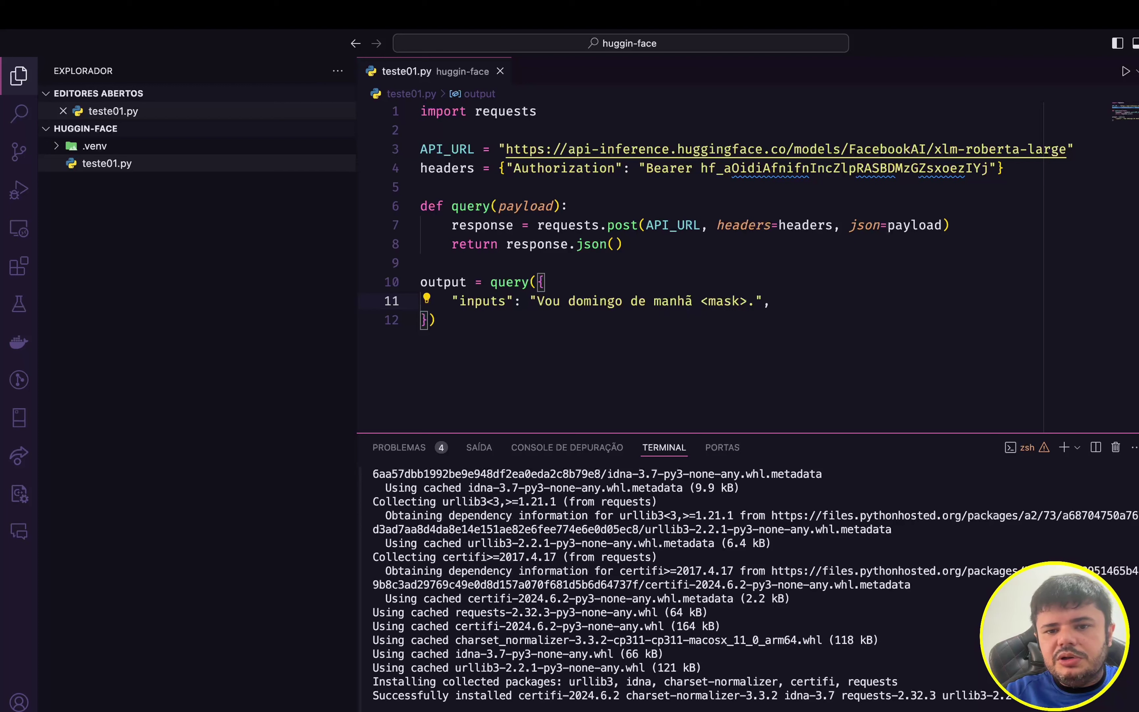
{"action": "left_click", "coordinate": [785, 367]}
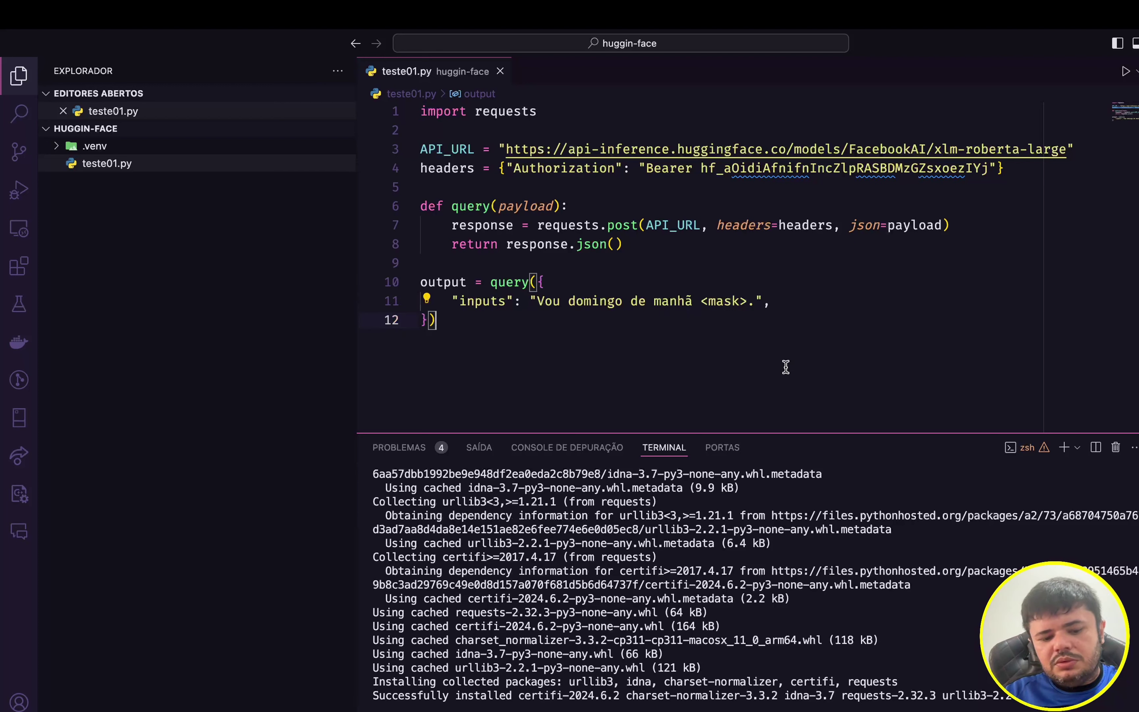
Clear the terminal and run python teste01.py, which prints nothing
{"action": "left_click", "coordinate": [699, 623]}
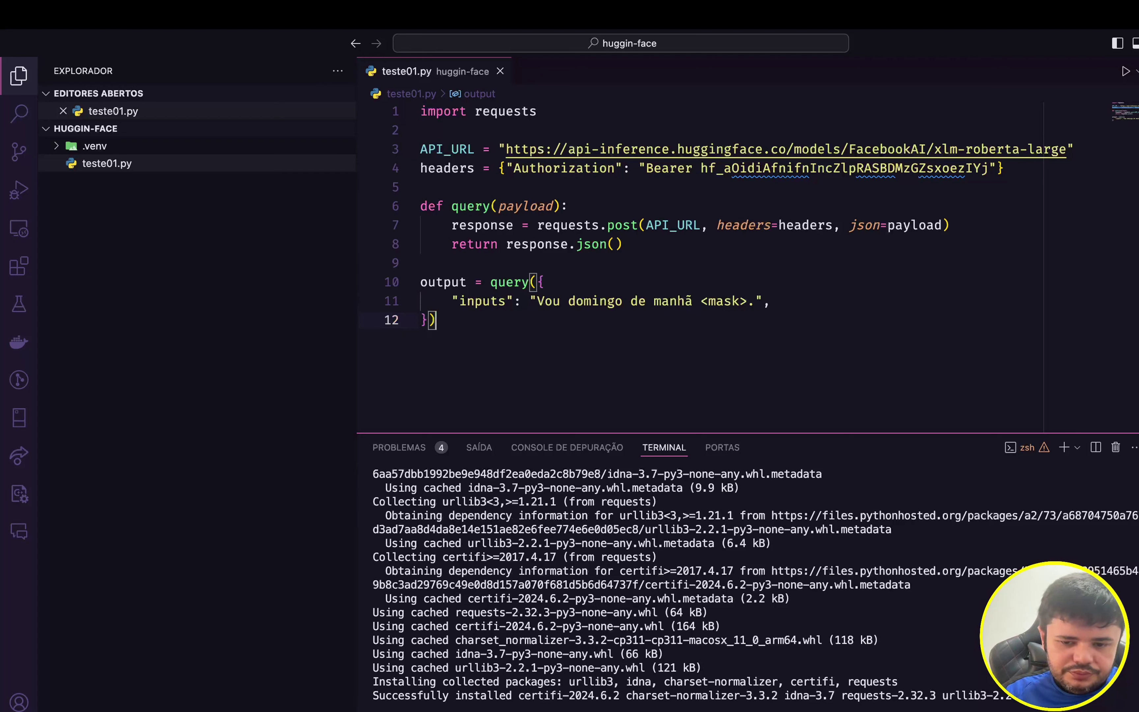
{"action": "key", "text": "super+k"}
{"action": "type", "text": "opython"}
{"action": "key", "text": "BackSpace"}
{"action": "key", "text": "BackSpace"}
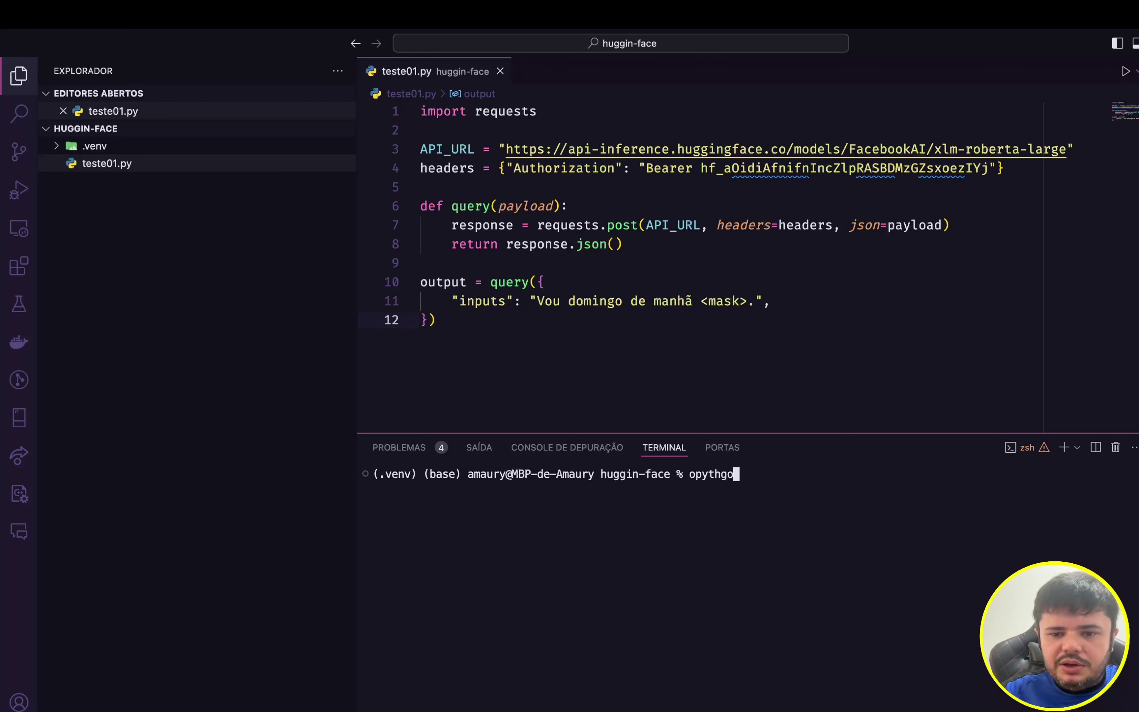
{"action": "key", "text": "BackSpace"}
{"action": "key", "text": "BackSpace"}
{"action": "key", "text": "BackSpace"}
{"action": "key", "text": "BackSpace"}
{"action": "key", "text": "BackSpace"}
{"action": "type", "text": "pyth"}
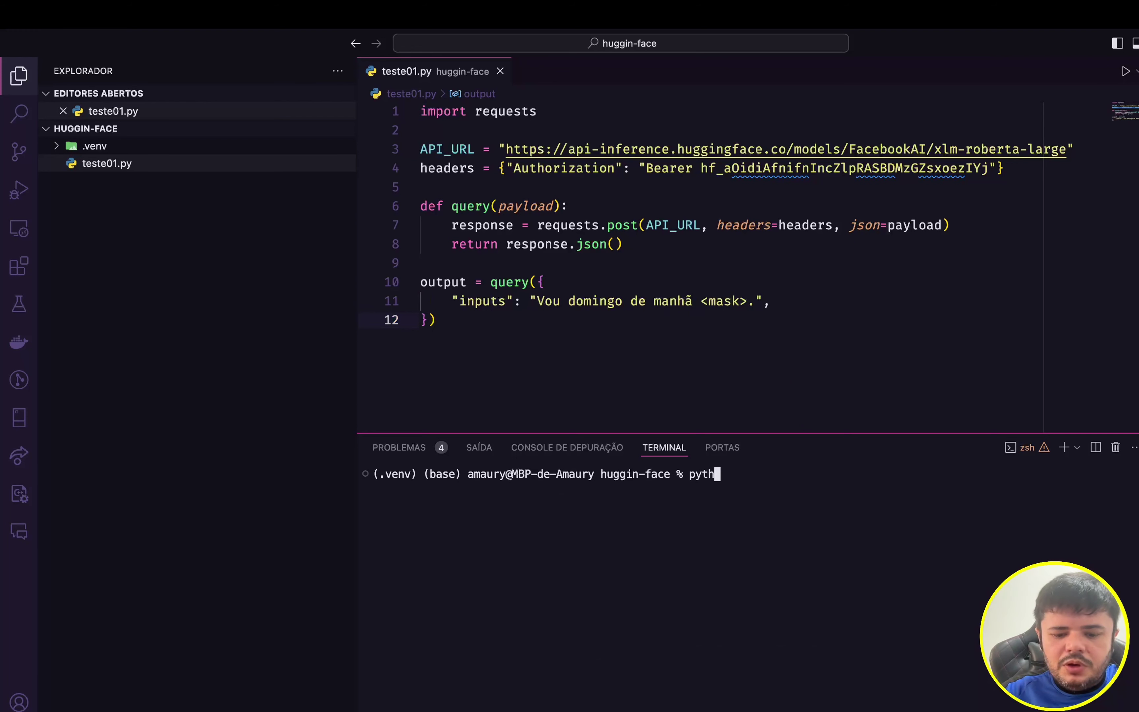
{"action": "type", "text": "on main"}
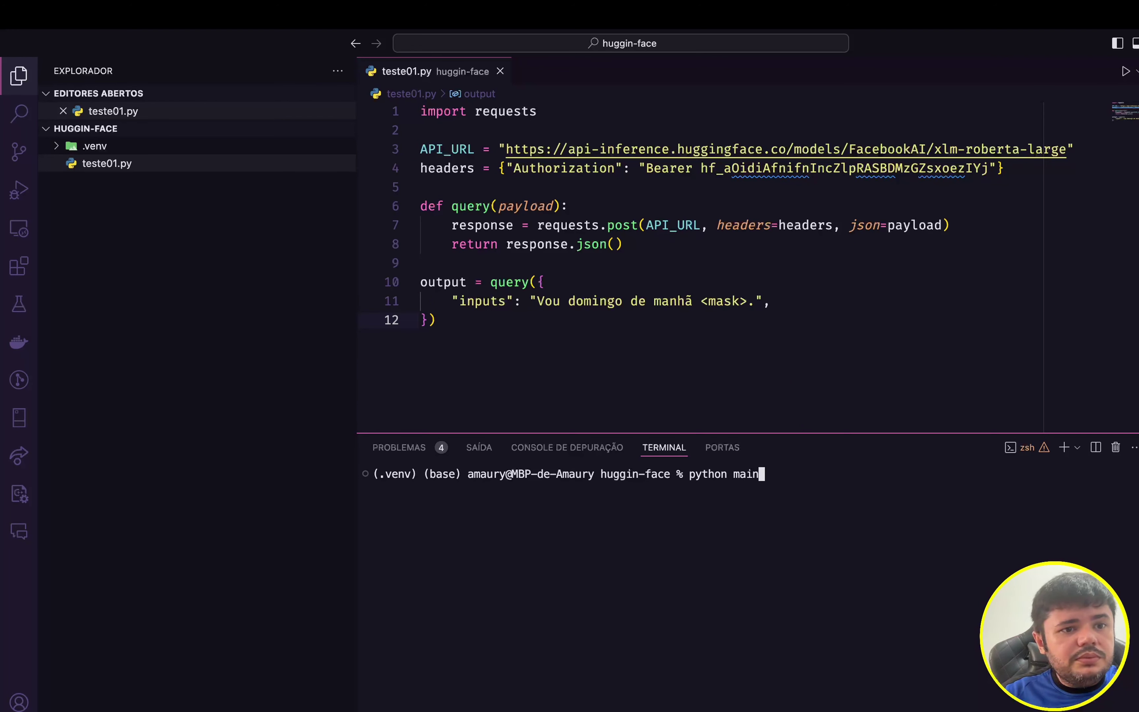
{"action": "key", "text": "BackSpace"}
{"action": "key", "text": "BackSpace"}
{"action": "key", "text": "BackSpace"}
{"action": "key", "text": "BackSpace"}
{"action": "type", "text": "t"}
{"action": "key", "text": "Tab"}
{"action": "key", "text": "Return"}
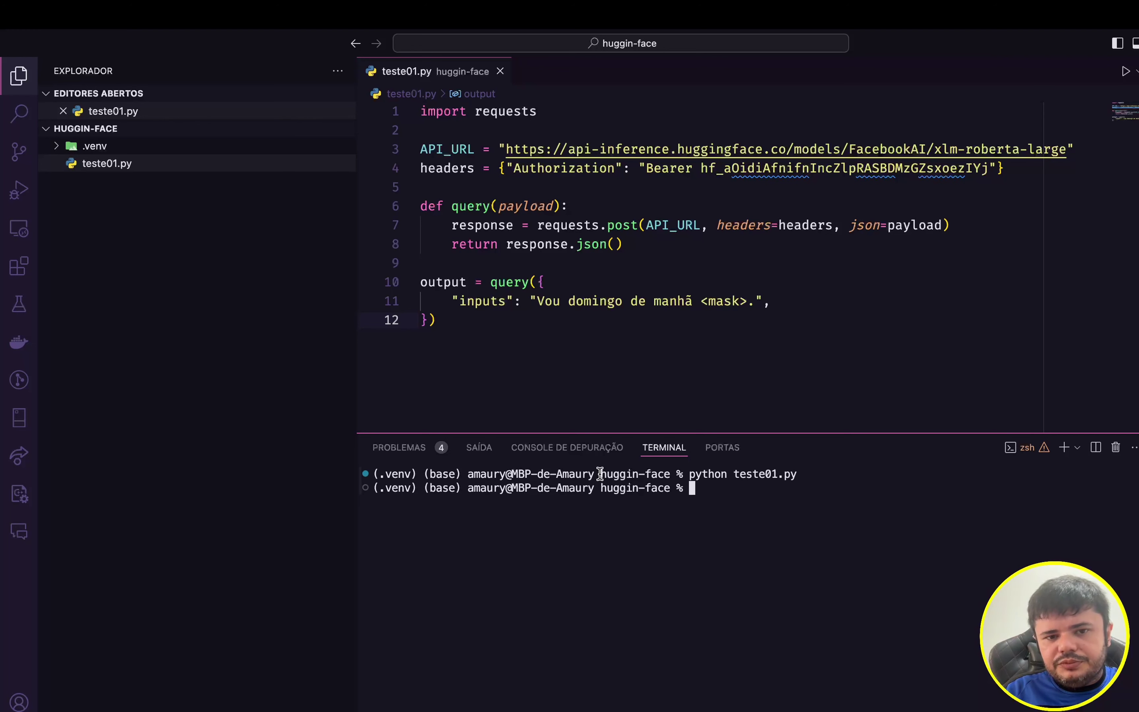
{"action": "left_click", "coordinate": [459, 307]}
{"action": "left_click", "coordinate": [460, 320]}
Add print(output) on line 14 below the query call
{"action": "key", "text": "Return"}
{"action": "key", "text": "Return"}
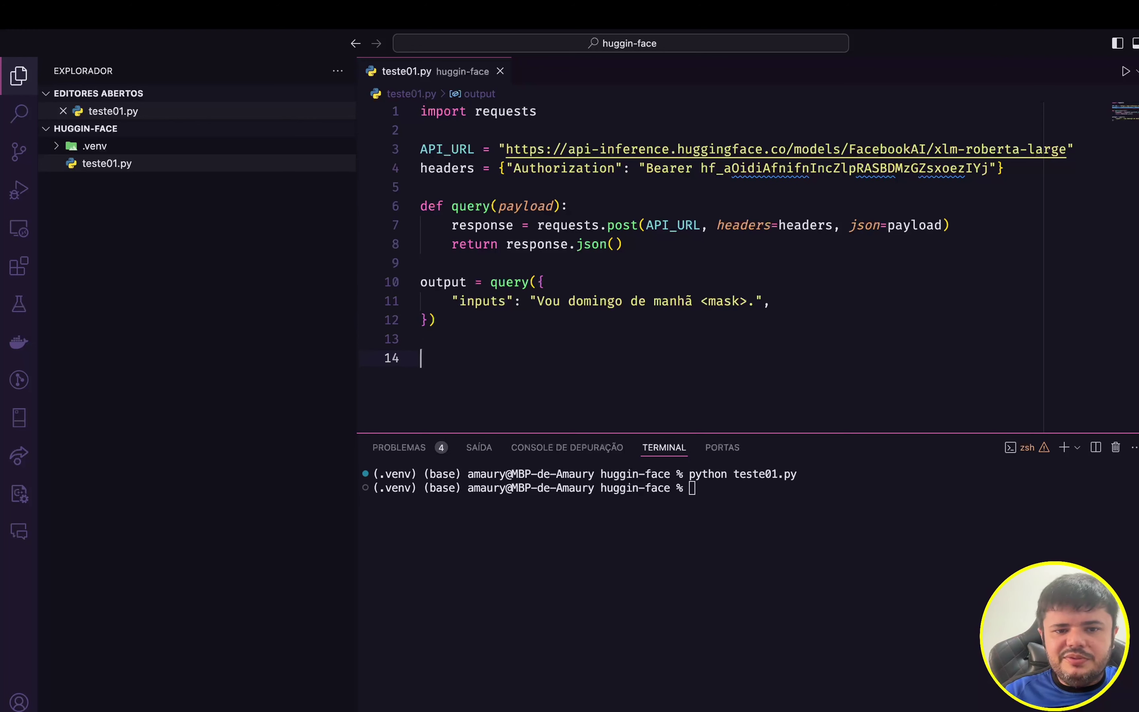
{"action": "type", "text": "print("}
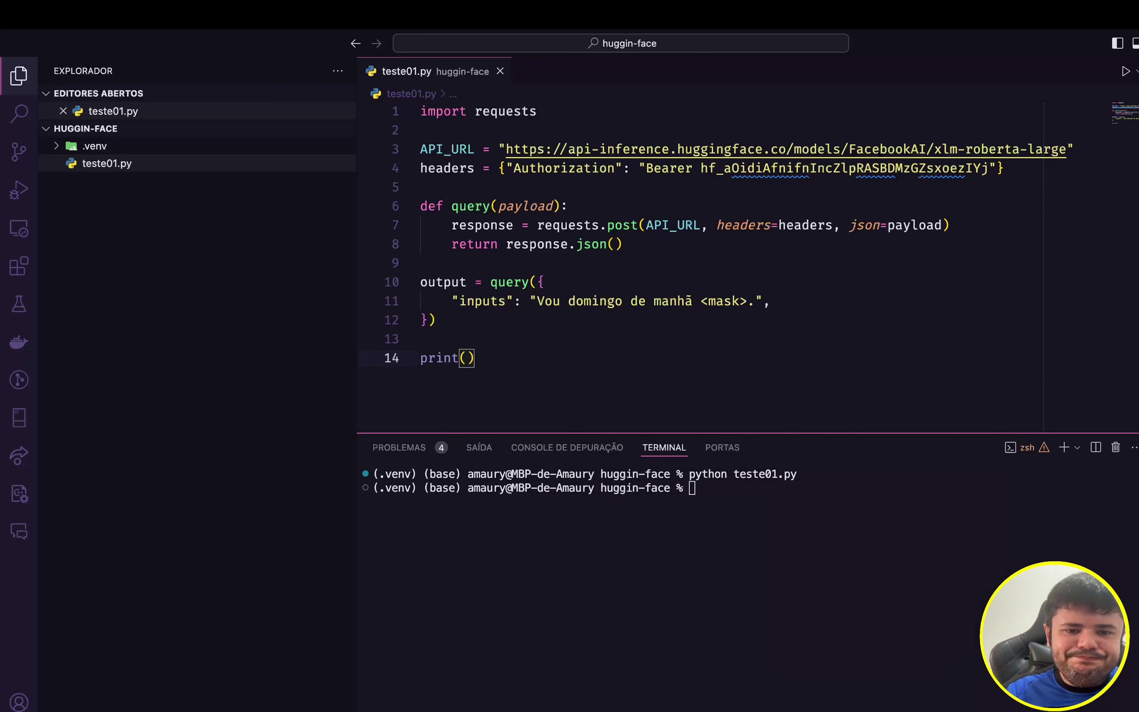
{"action": "key", "text": "Tab"}
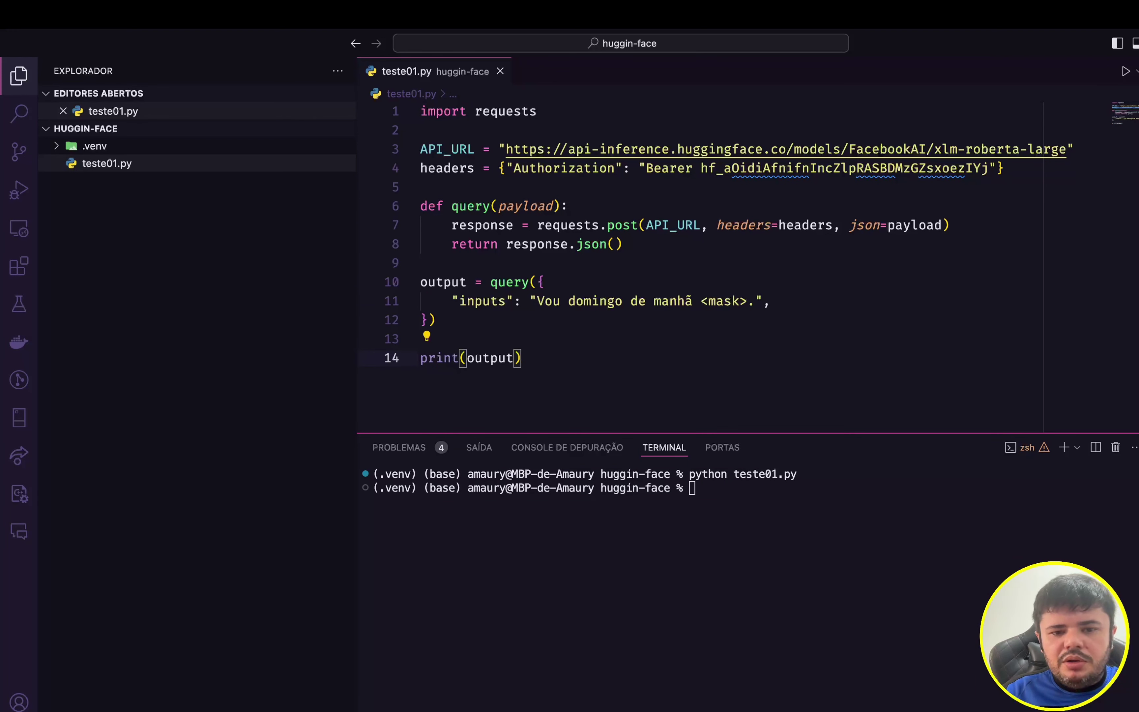
Rerun python teste01.py until the model loads and fill-mask scores print, led by '.' at 0.2178
{"action": "left_click", "coordinate": [534, 551]}
{"action": "key", "text": "Up"}
{"action": "key", "text": "Return"}
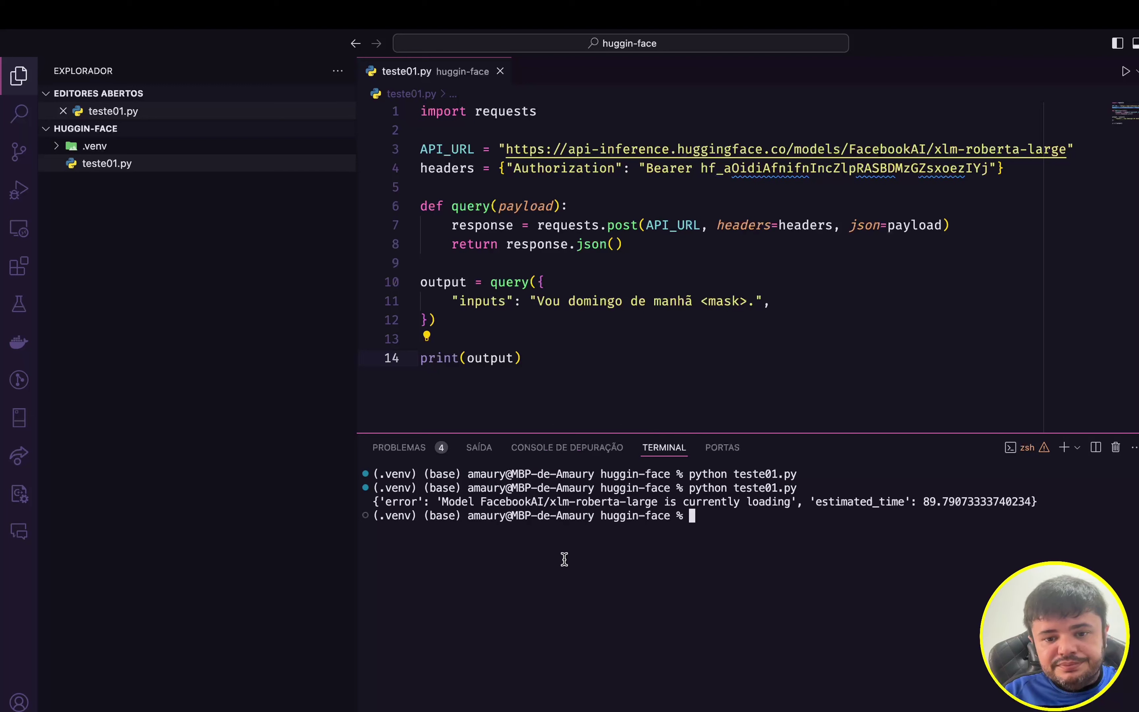
{"action": "key", "text": "Up"}
{"action": "key", "text": "Return"}
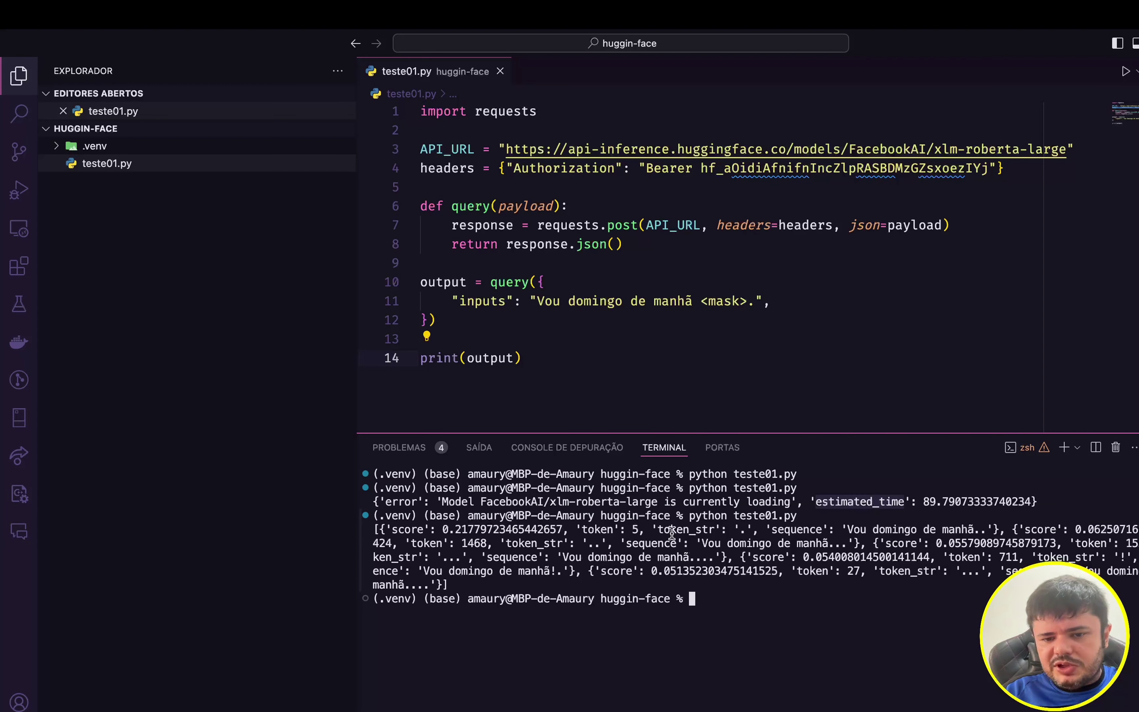
{"action": "left_click_drag", "start_coordinate": [591, 529], "coordinate": [609, 557]}
{"action": "left_click", "coordinate": [546, 352]}
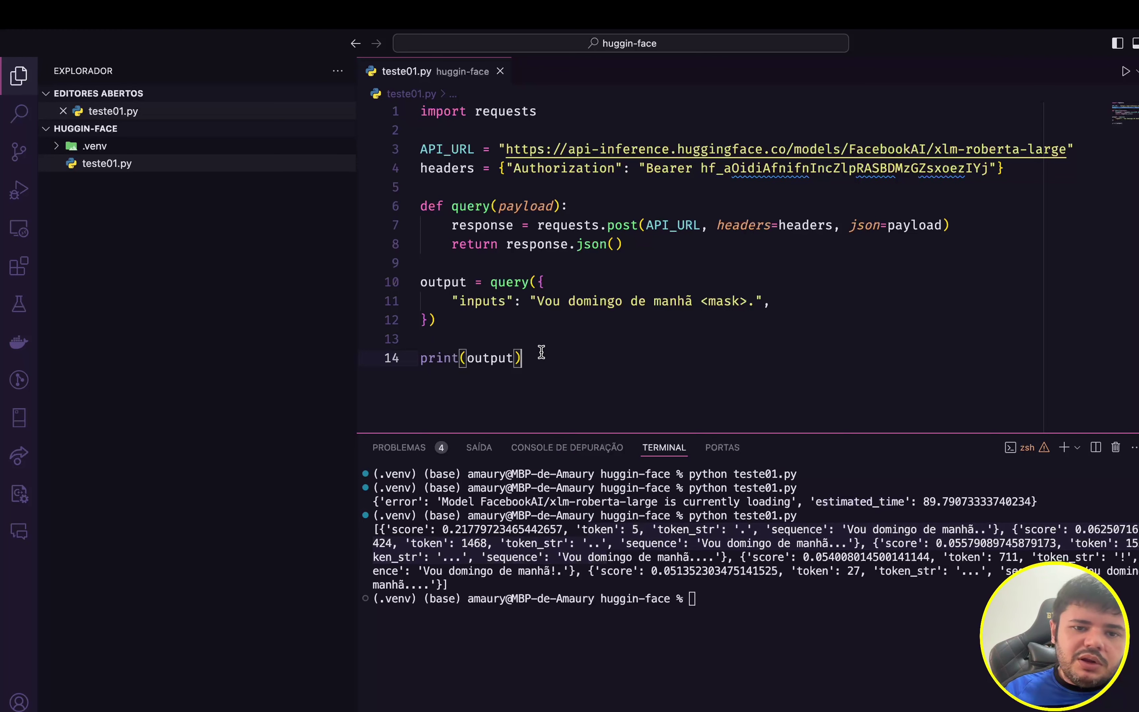
Replace line 14 with 'for i in output:' and the suggested print(i['generated_text']) body
{"action": "triple_click", "coordinate": [426, 360]}
{"action": "type", "text": "for "}
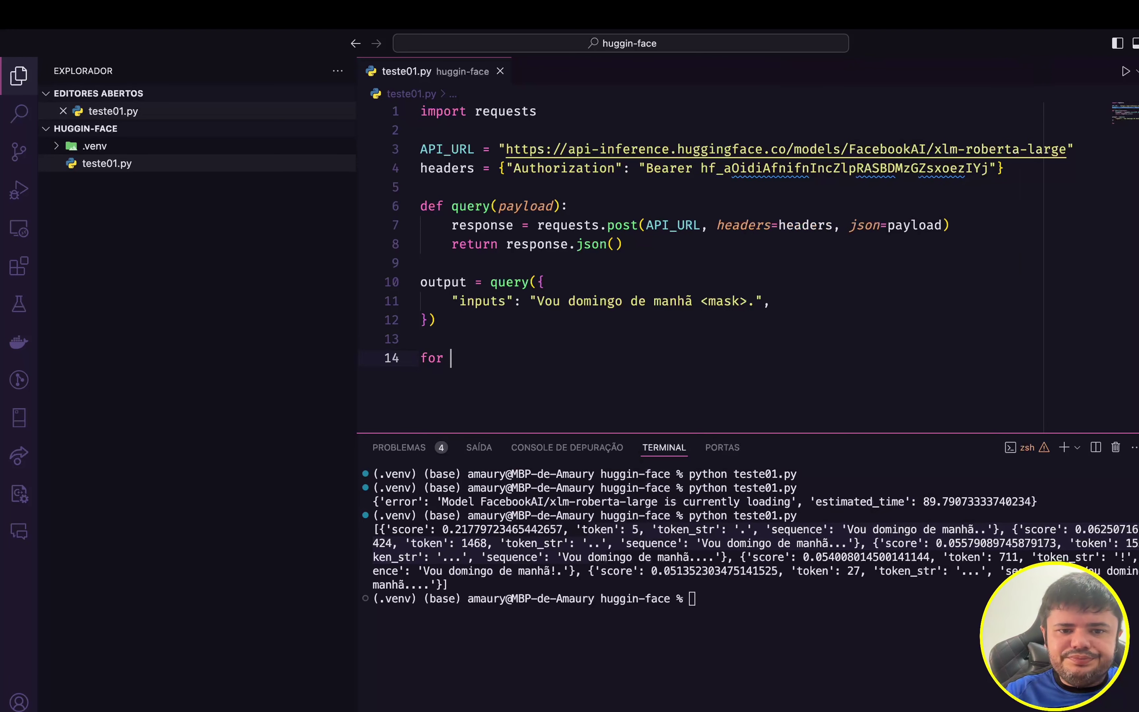
{"action": "type", "text": "ou"}
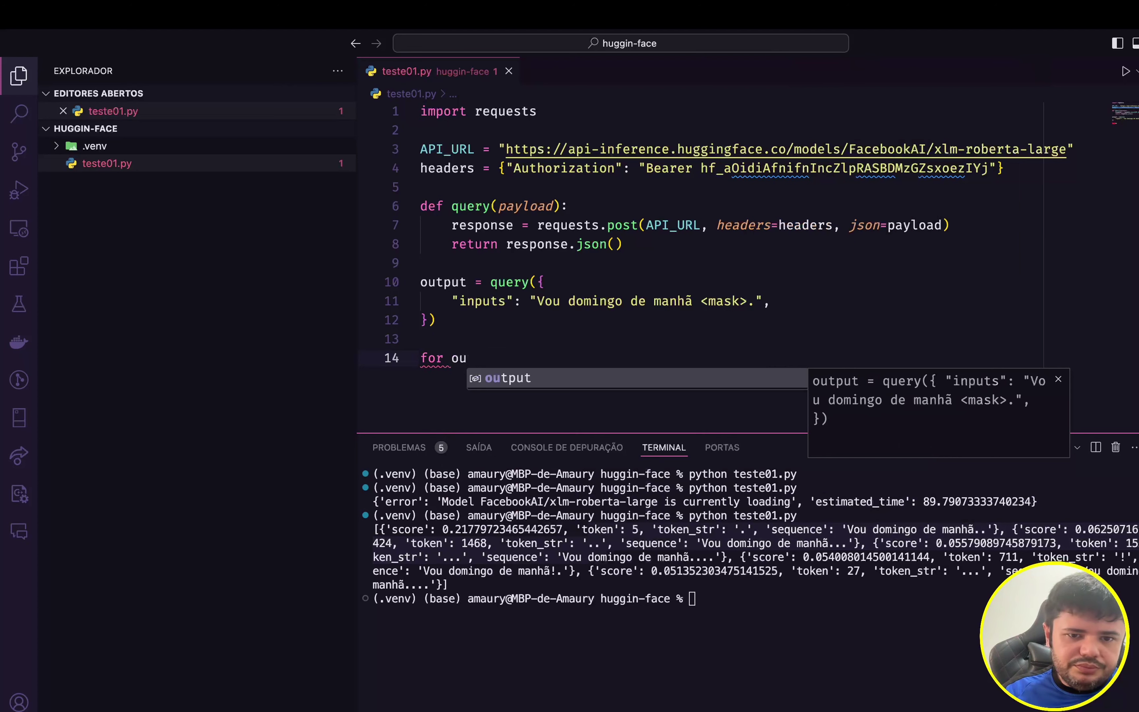
{"action": "key", "text": "BackSpace"}
{"action": "key", "text": "BackSpace"}
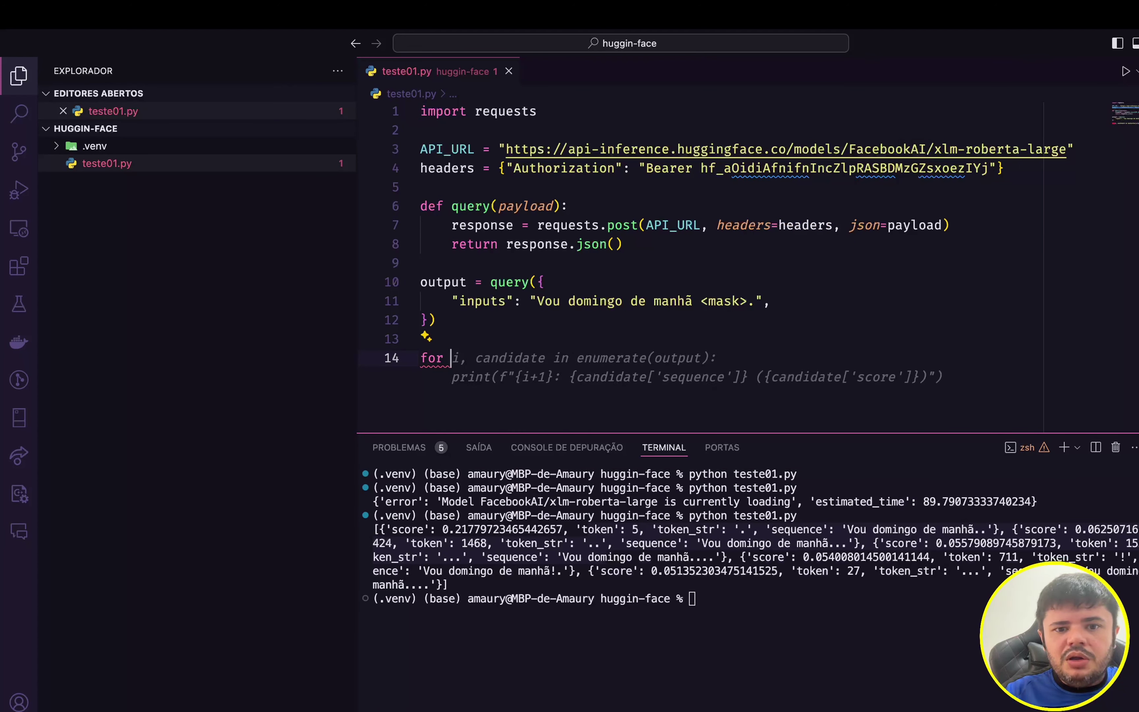
{"action": "type", "text": "i"}
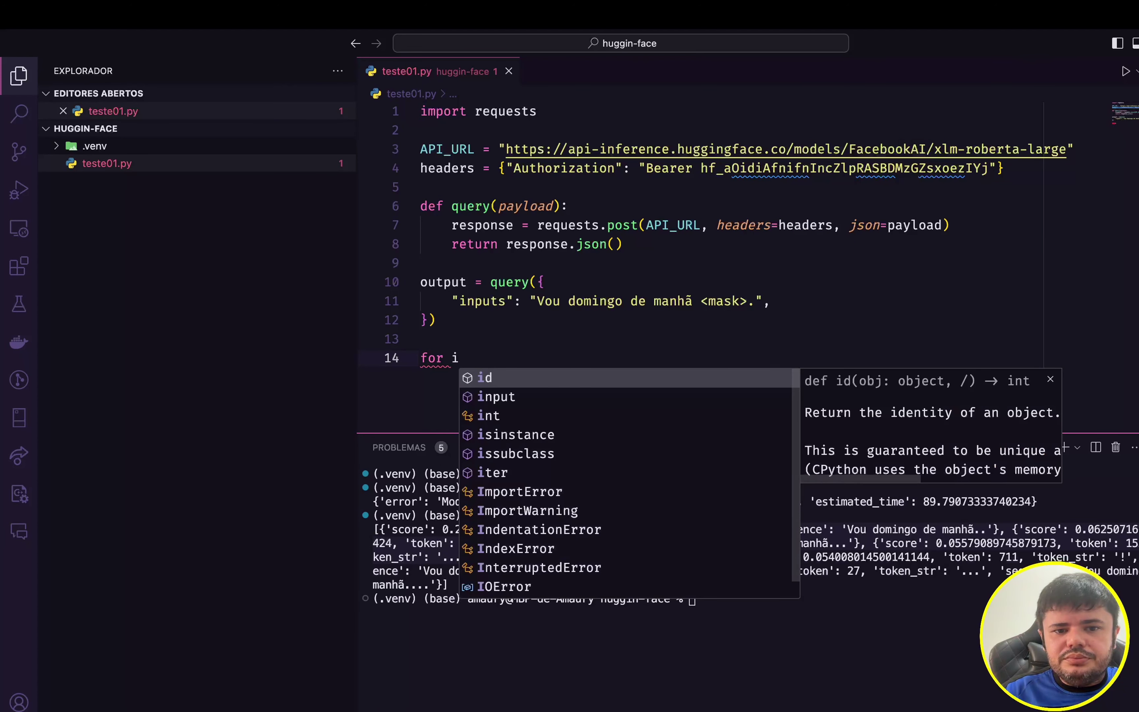
{"action": "key", "text": "Escape"}
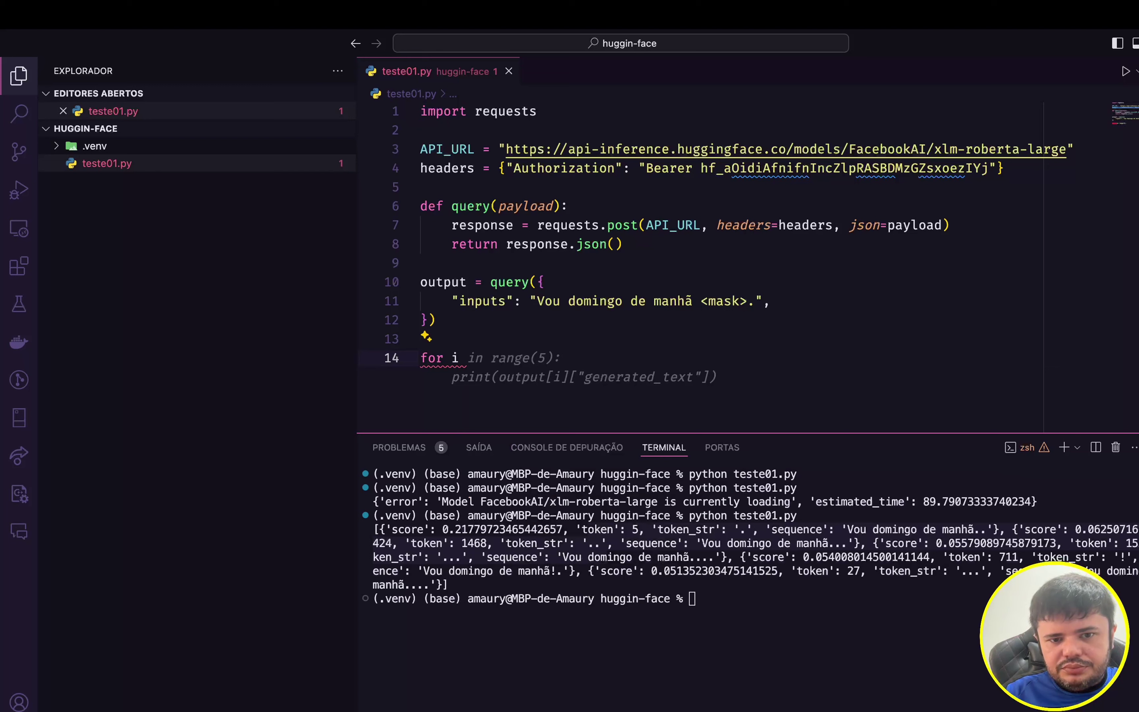
{"action": "key", "text": "BackSpace"}
{"action": "key", "text": "BackSpace"}
{"action": "key", "text": "BackSpace"}
{"action": "key", "text": "BackSpace"}
{"action": "key", "text": "BackSpace"}
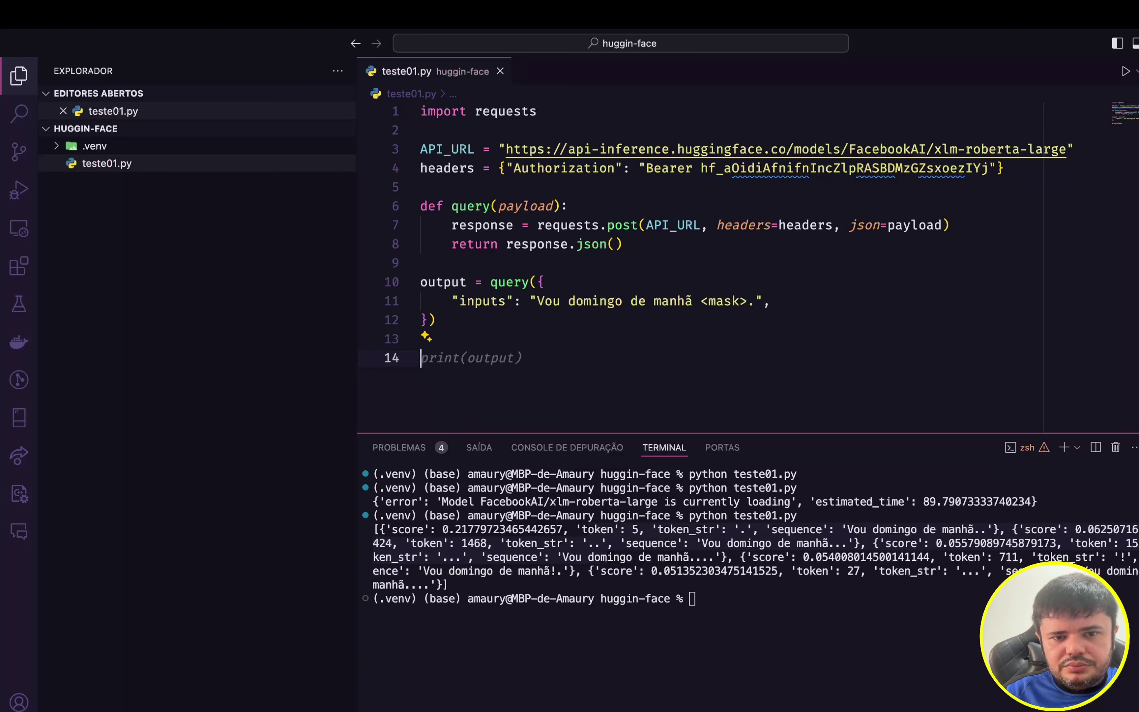
{"action": "key", "text": "BackSpace"}
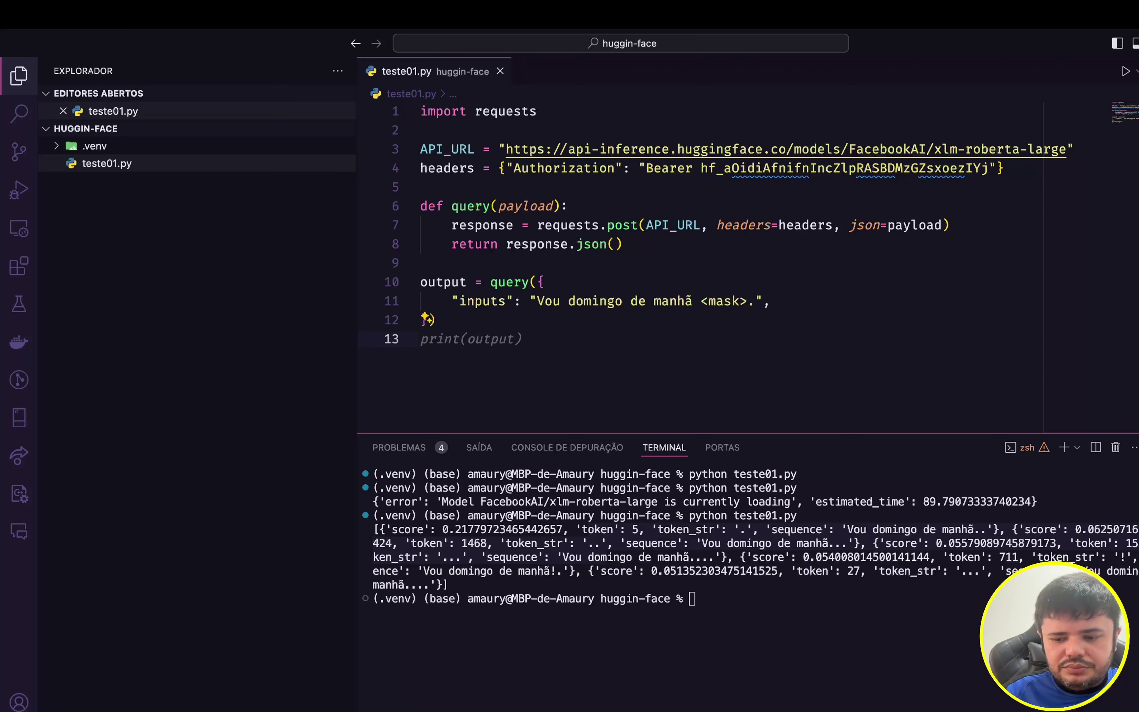
{"action": "key", "text": "Return"}
{"action": "type", "text": "for "}
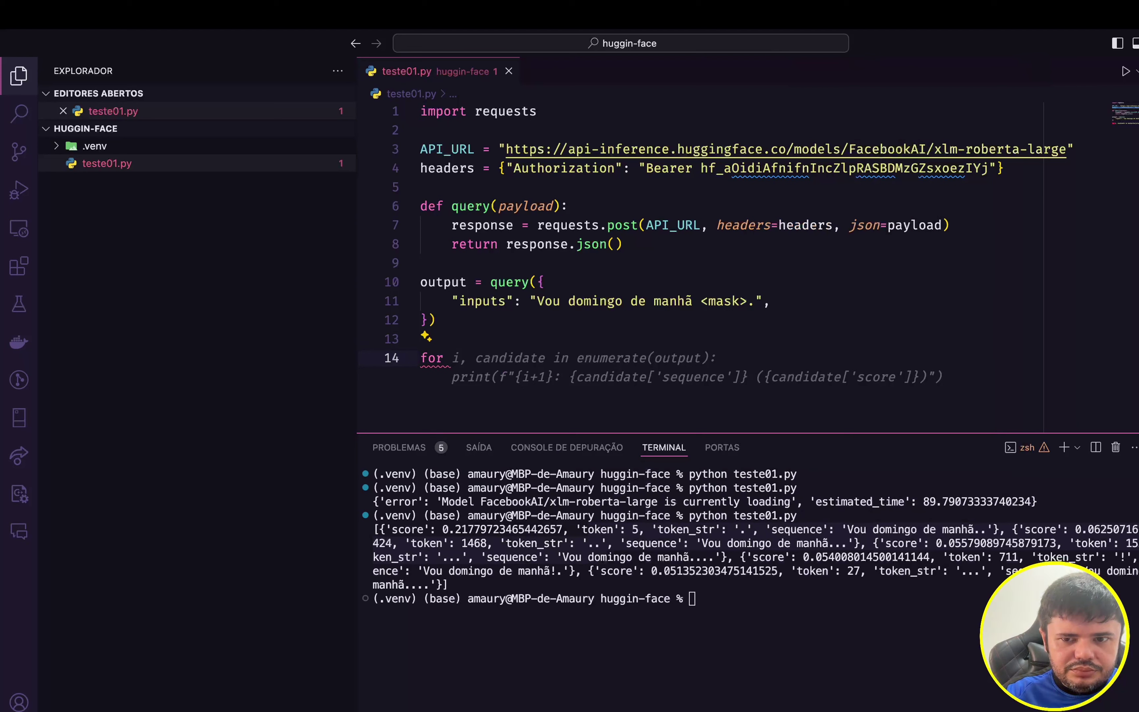
{"action": "type", "text": "i"}
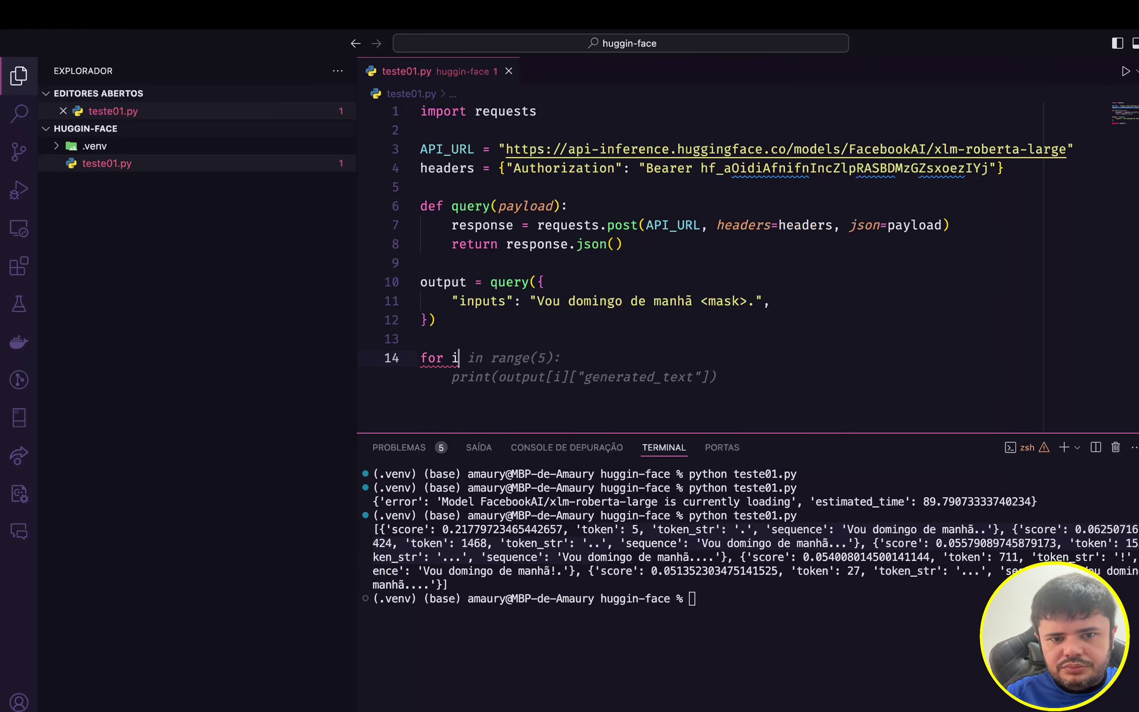
{"action": "key", "text": "BackSpace"}
{"action": "type", "text": "ou"}
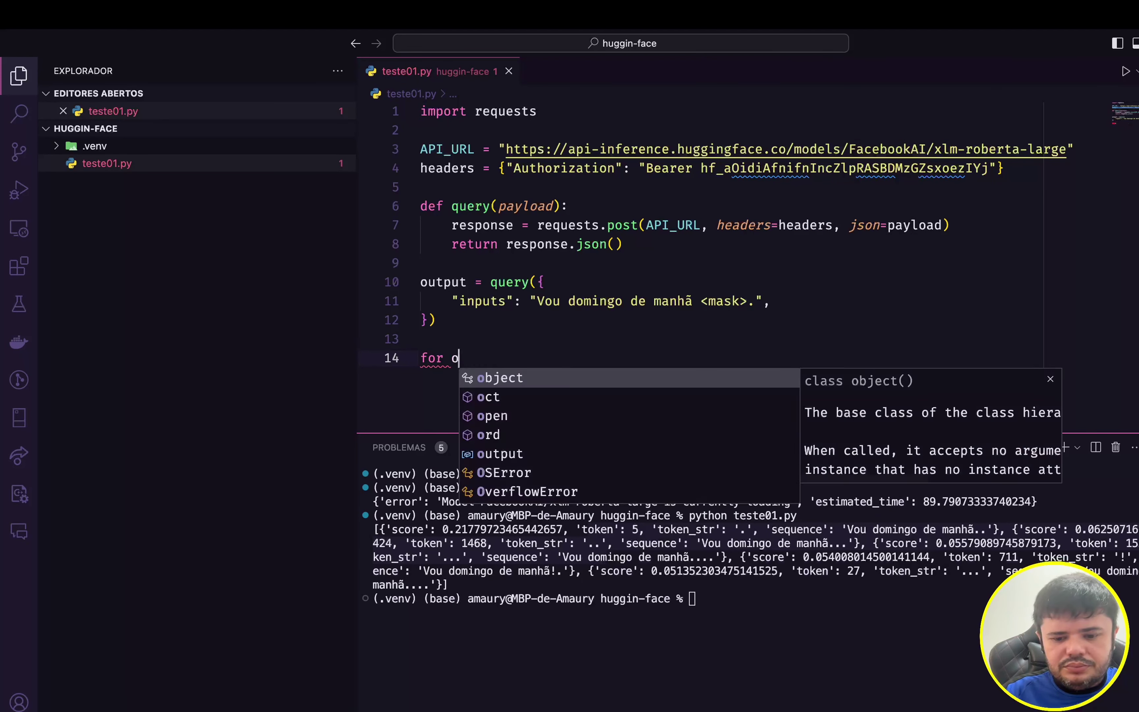
{"action": "key", "text": "BackSpace"}
{"action": "key", "text": "BackSpace"}
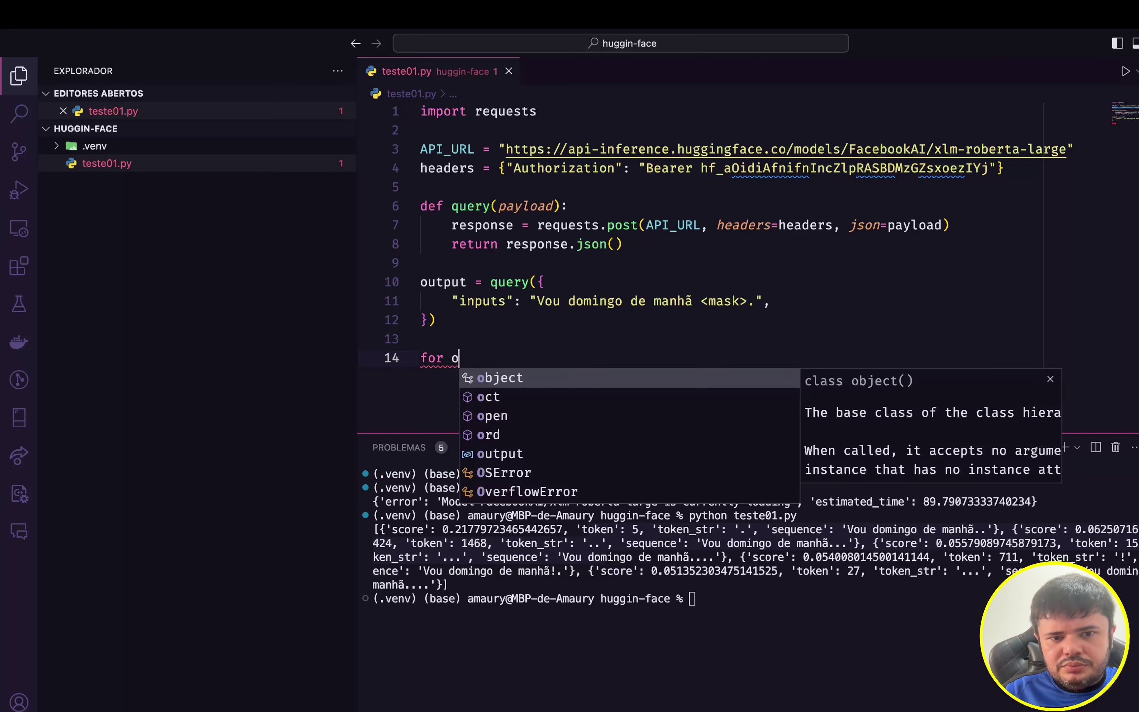
{"action": "type", "text": "i "}
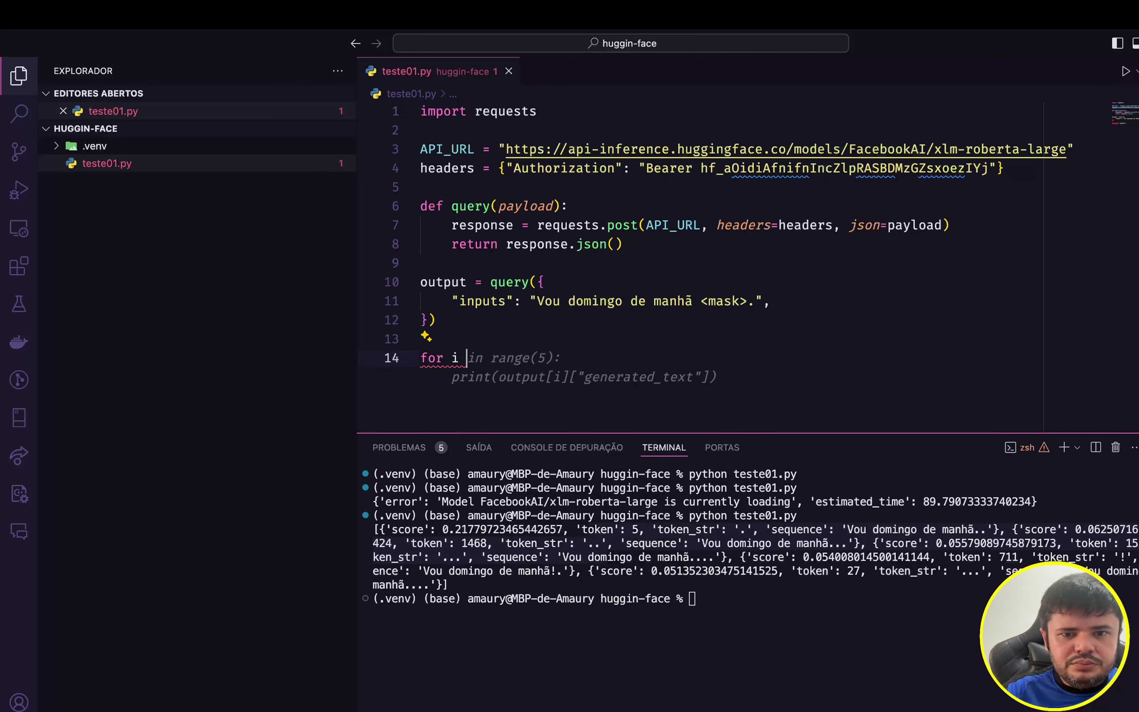
{"action": "type", "text": "in ou"}
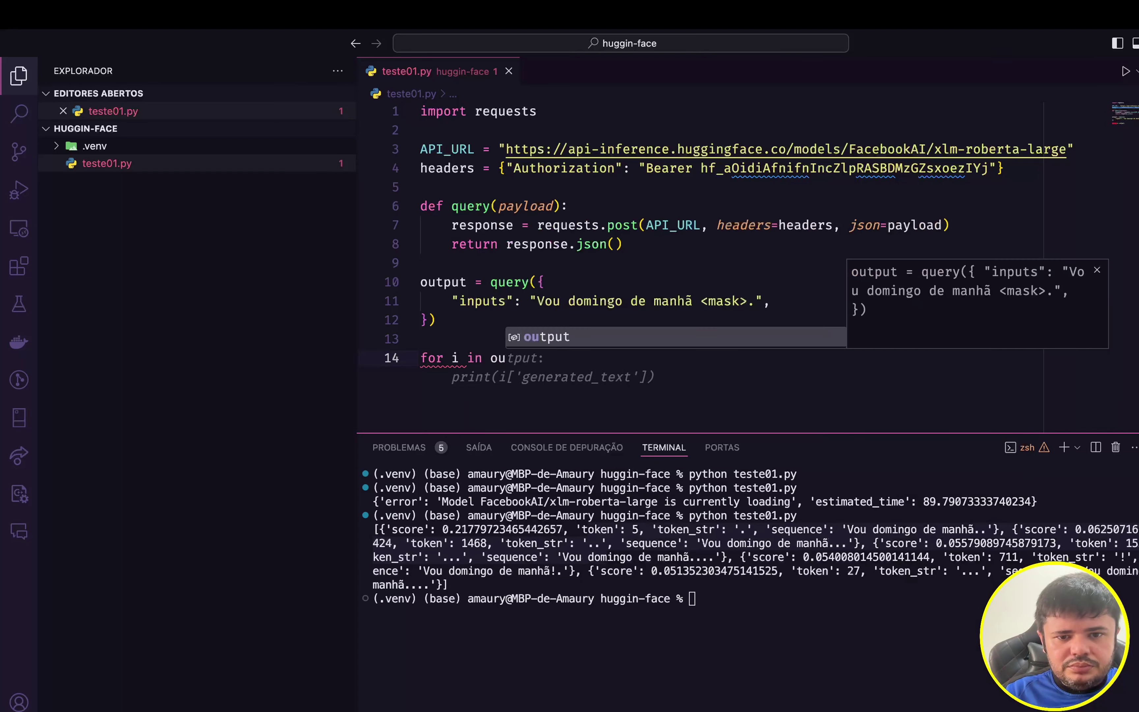
{"action": "key", "text": "Tab"}
{"action": "key", "text": "Tab"}
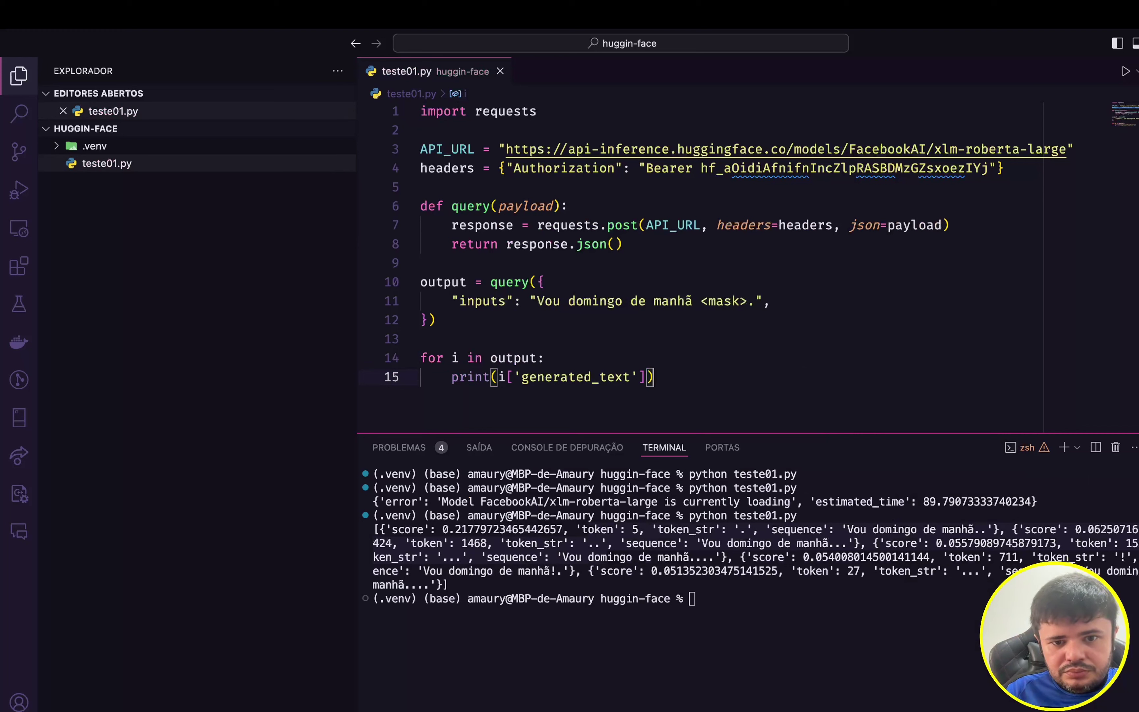
Rerun python teste01.py twice, which raises KeyError: 'generated_text'
{"action": "left_click", "coordinate": [552, 629]}
{"action": "key", "text": "Up"}
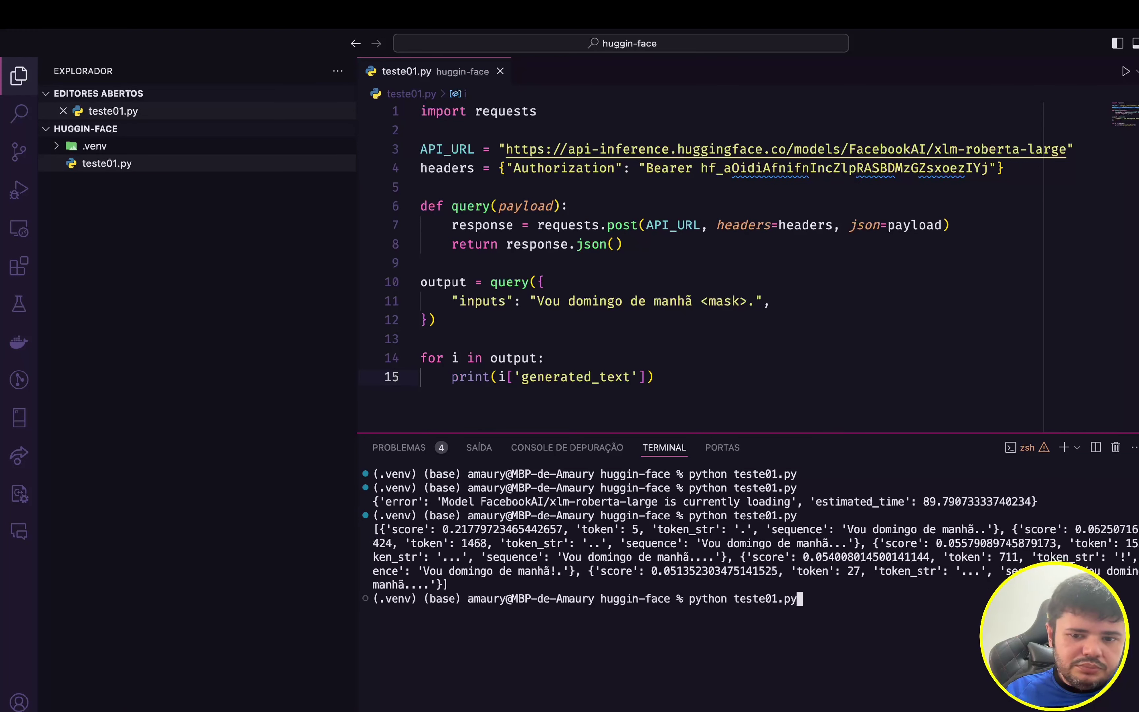
{"action": "key", "text": "Return"}
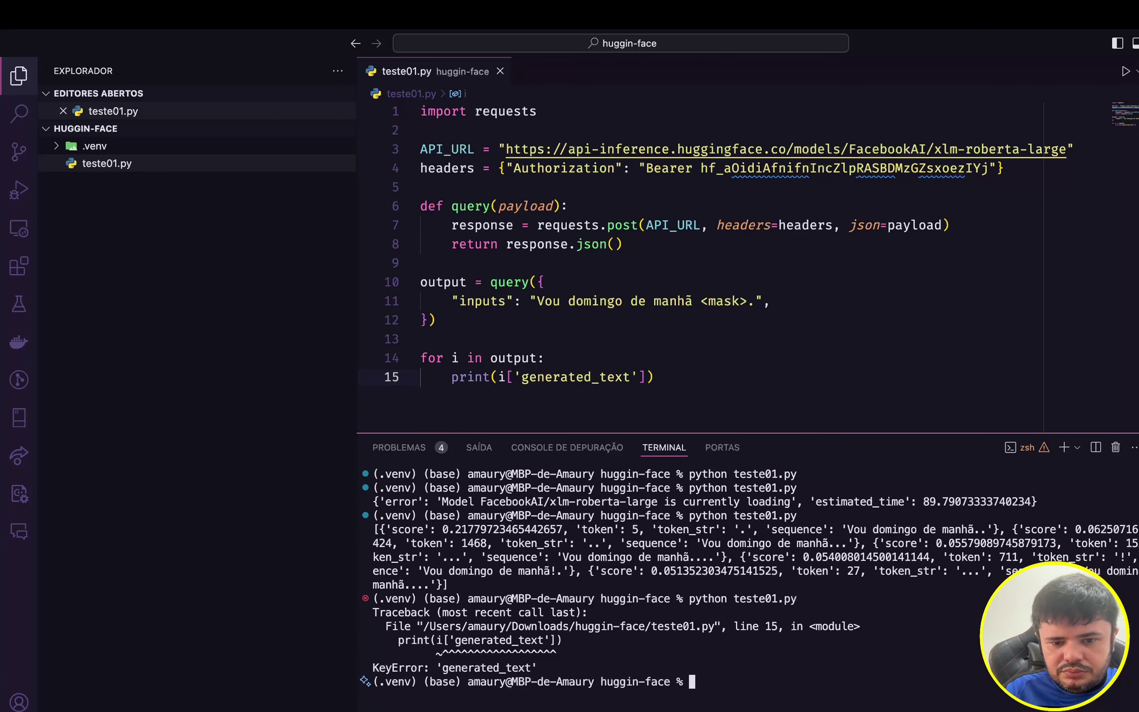
{"action": "key", "text": "Up"}
{"action": "key", "text": "Return"}
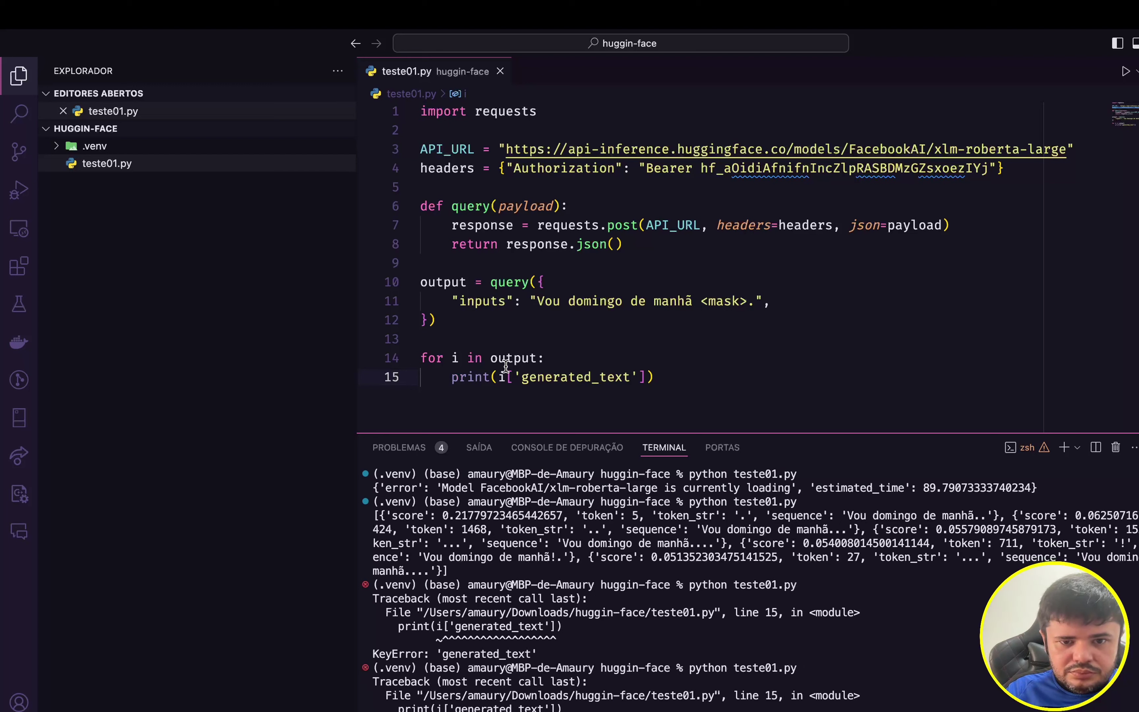
Trim the loop body to print(i) and rerun the script in a cleared terminal
{"action": "left_click", "coordinate": [505, 366]}
{"action": "left_click", "coordinate": [507, 377]}
{"action": "left_click", "coordinate": [647, 380], "text": "shift"}
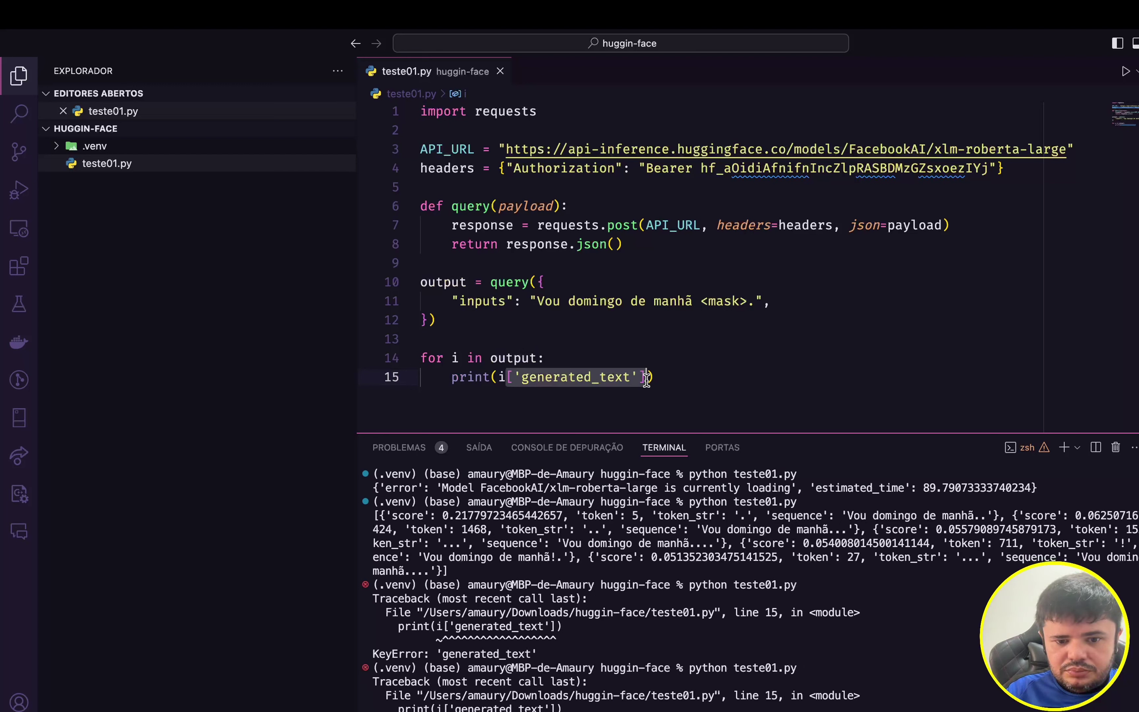
{"action": "key", "text": "BackSpace"}
{"action": "left_click", "coordinate": [669, 326]}
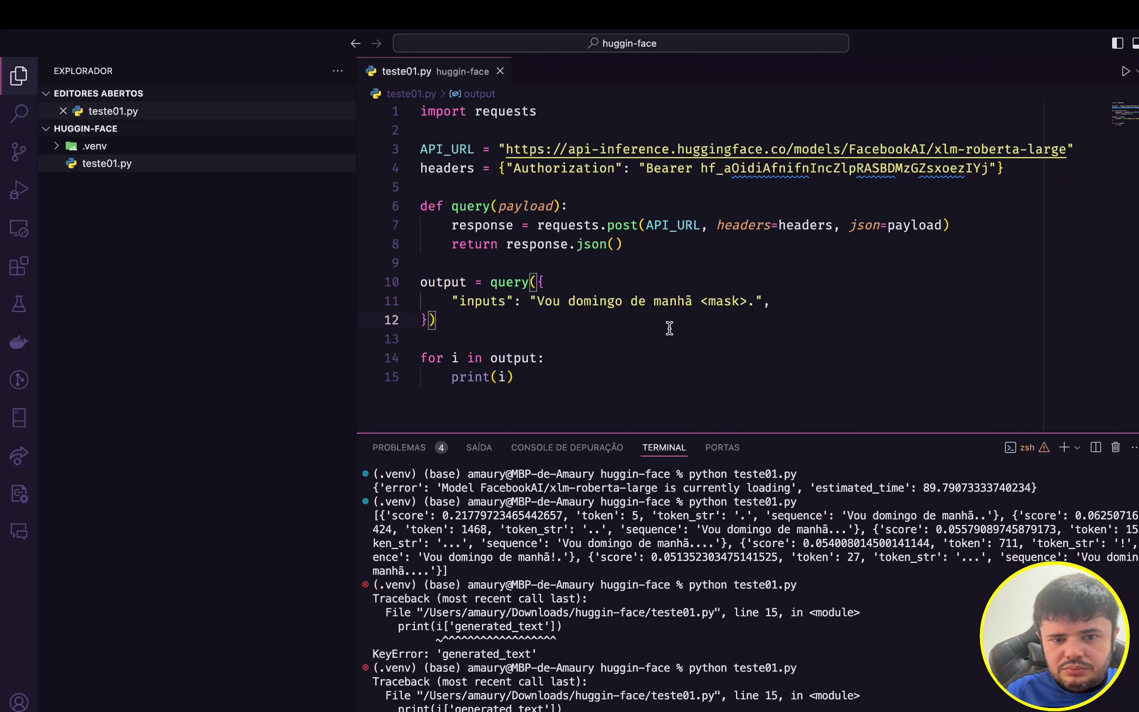
{"action": "left_click", "coordinate": [688, 671]}
{"action": "key", "text": "super+k"}
{"action": "key", "text": "Up"}
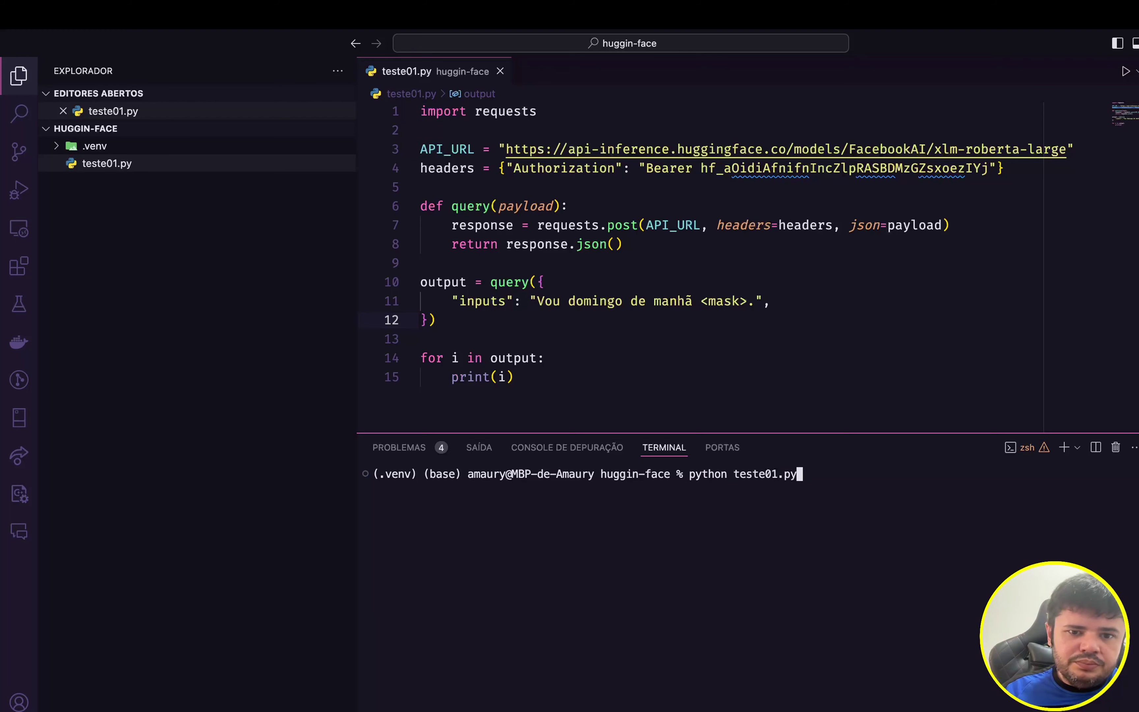
{"action": "key", "text": "Return"}
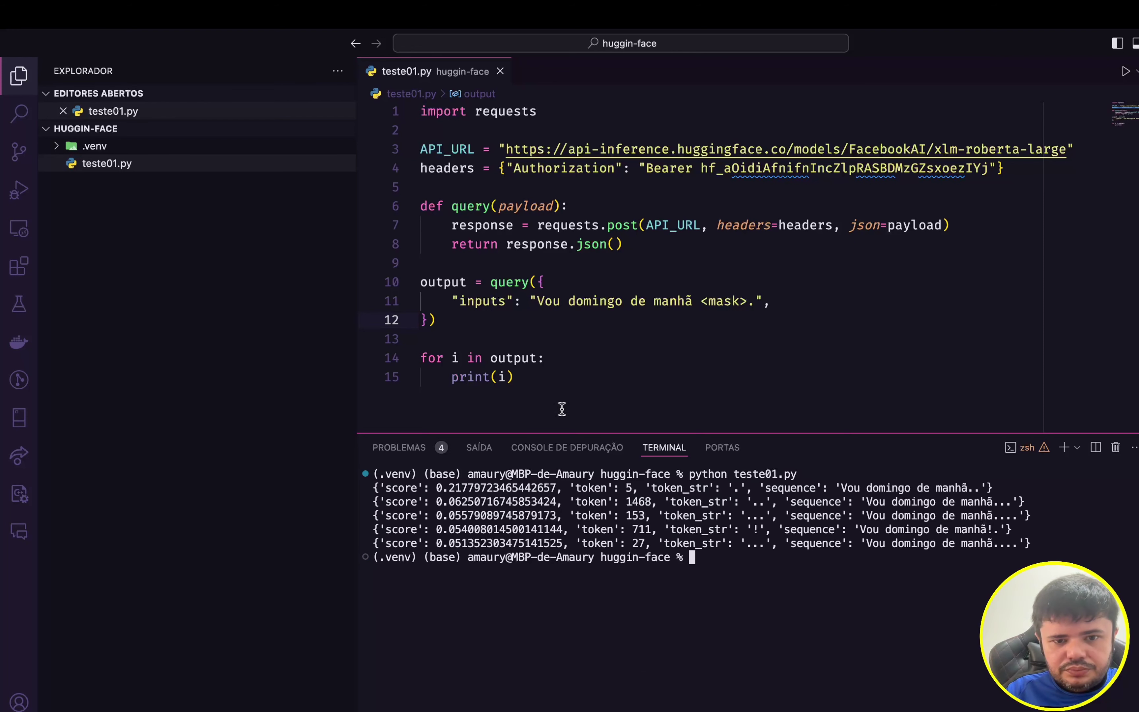
Delete the for-loop lines 14–15 and clear the terminal
{"action": "left_click_drag", "start_coordinate": [532, 375], "coordinate": [414, 361]}
{"action": "key", "text": "BackSpace"}
{"action": "key", "text": "BackSpace"}
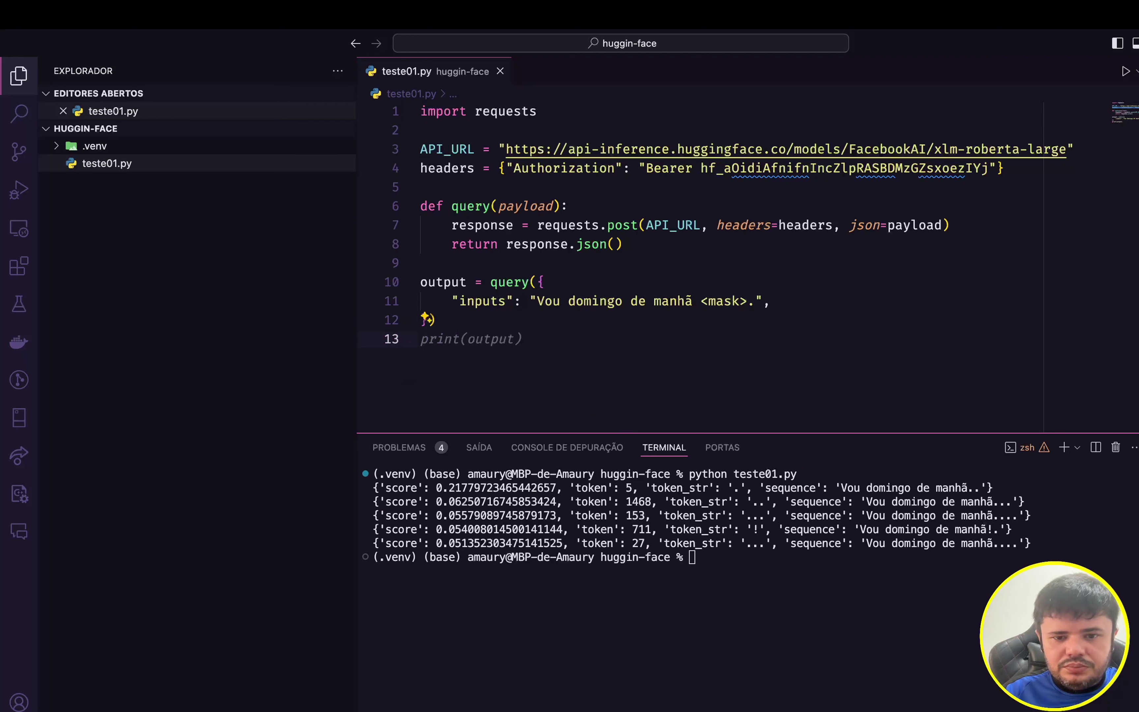
{"action": "left_click", "coordinate": [582, 602]}
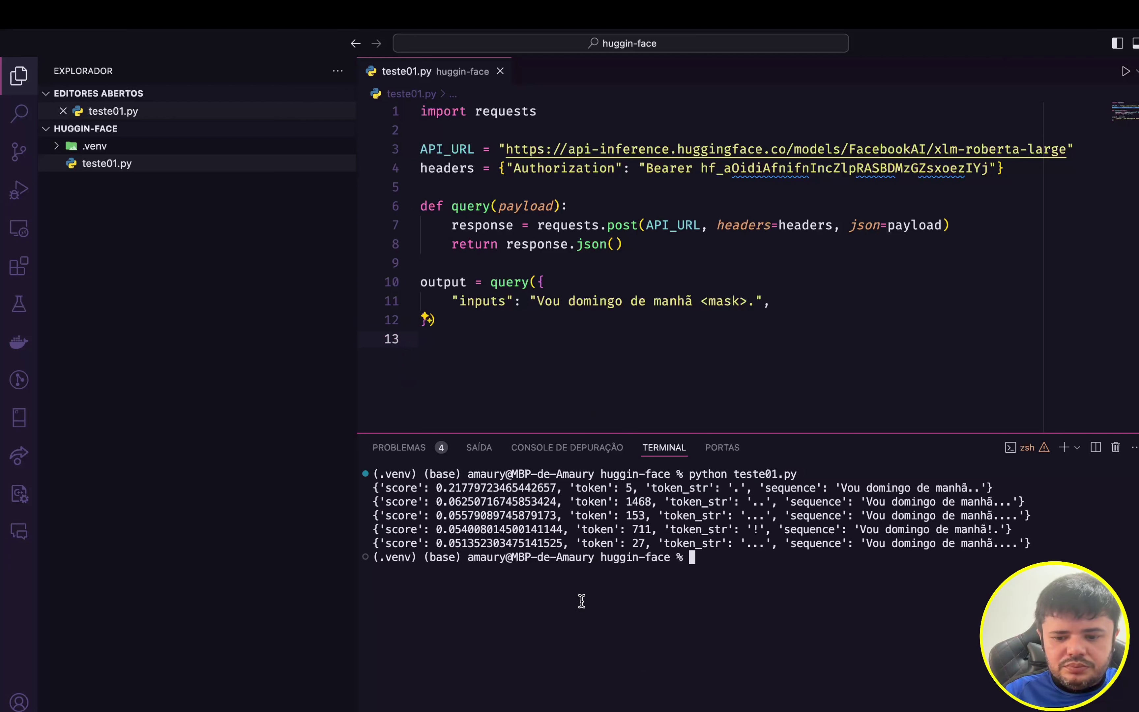
{"action": "key", "text": "super+k"}
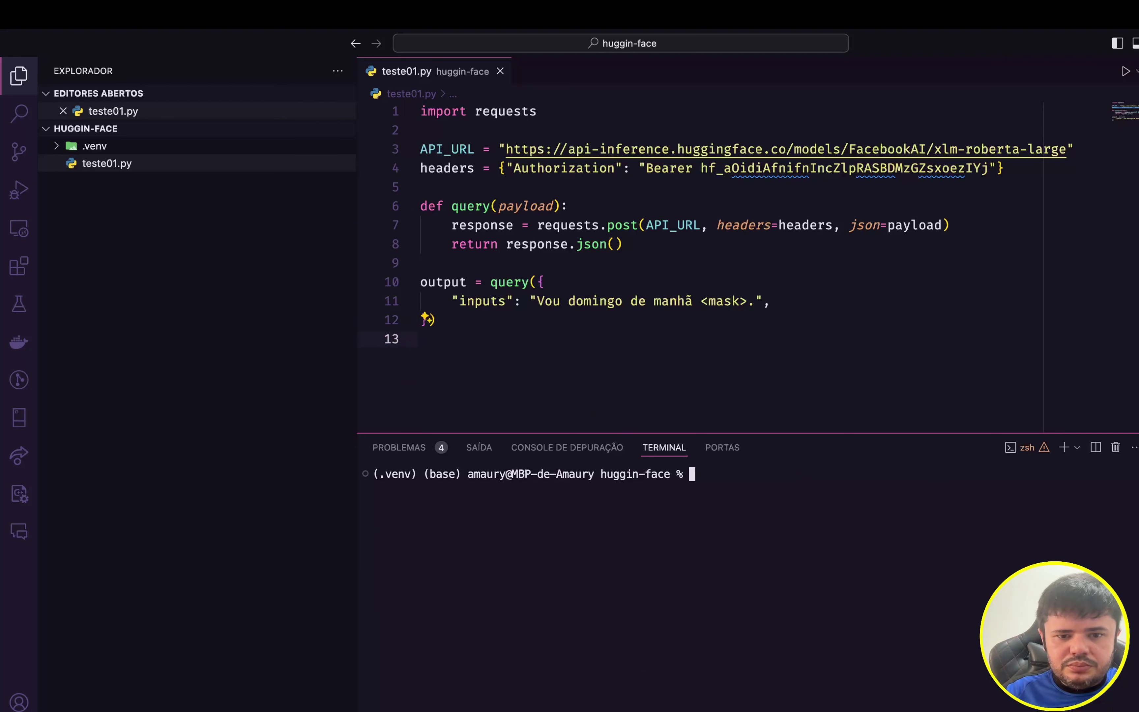
Run python teste01.py, then add and remove a mistyped print(teste line
{"action": "left_click", "coordinate": [550, 394]}
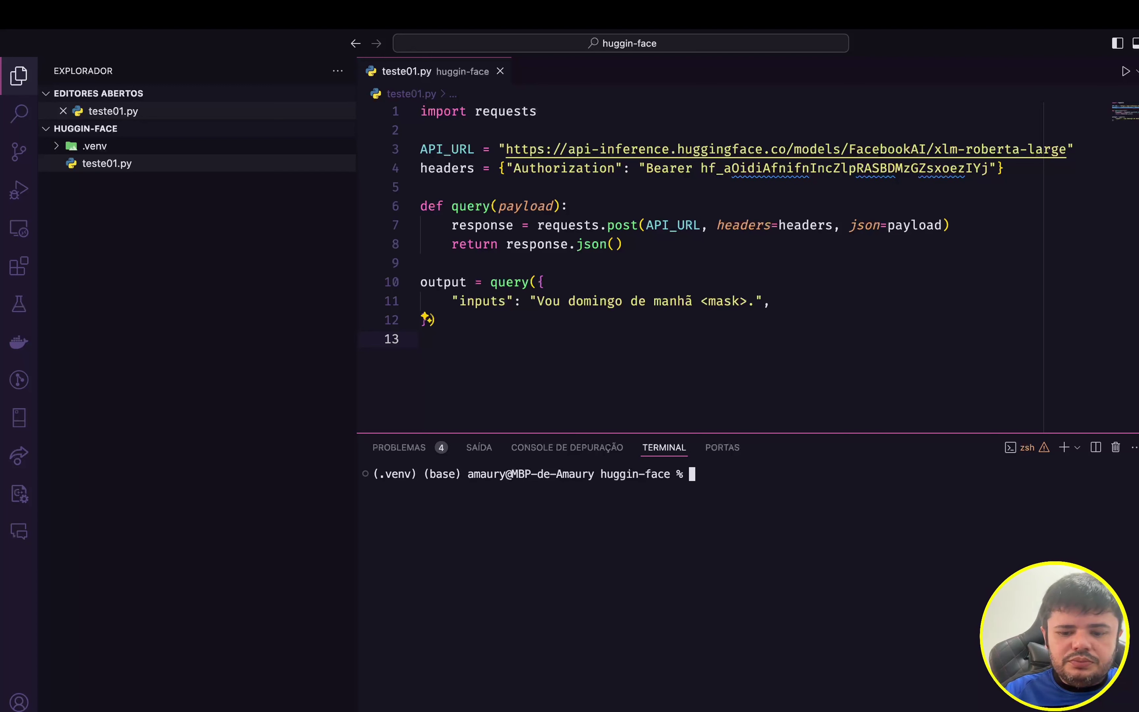
{"action": "type", "text": "python "}
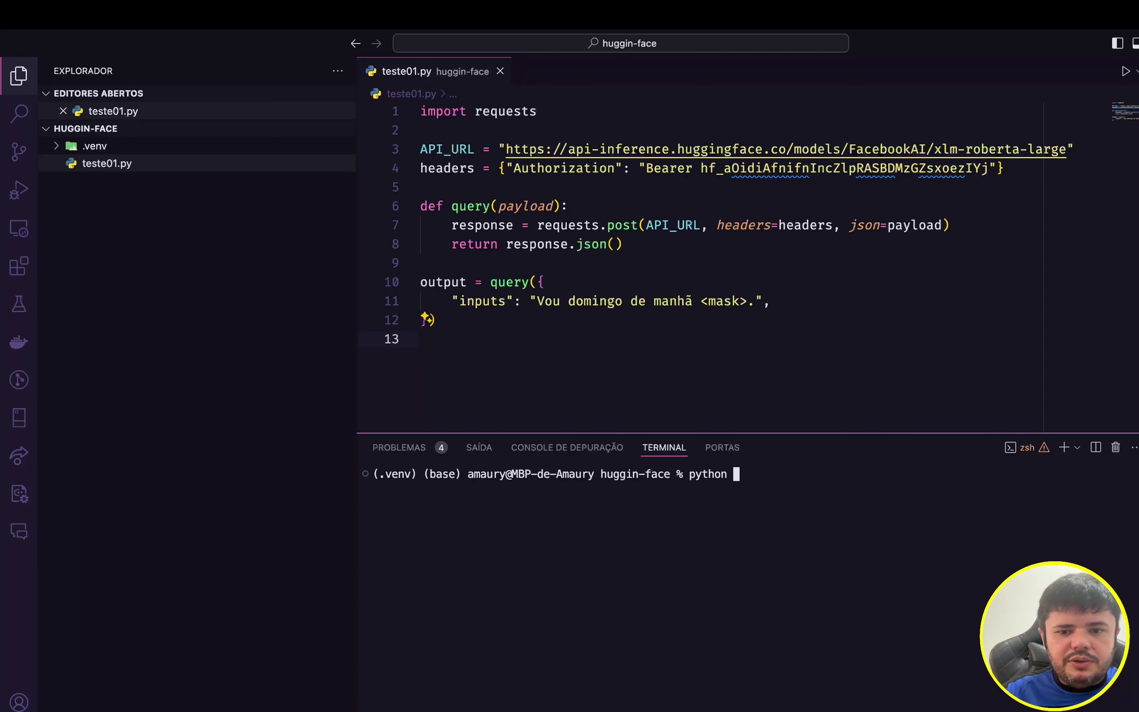
{"action": "type", "text": "teste01.py"}
{"action": "key", "text": "Return"}
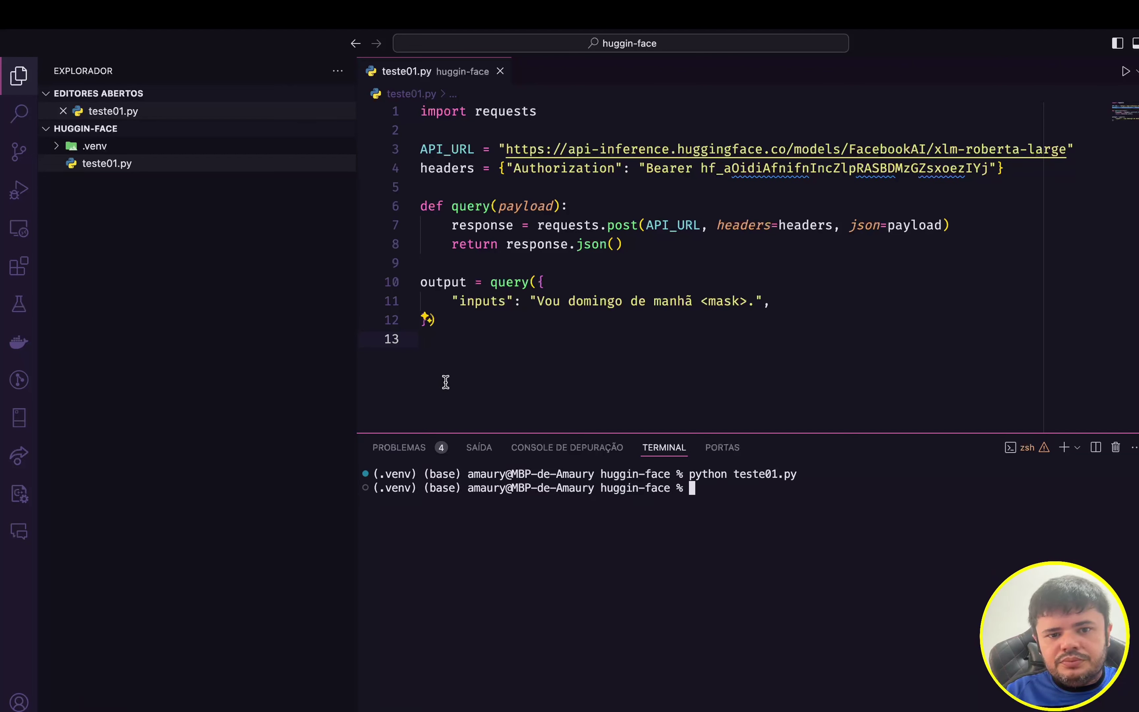
{"action": "key", "text": "Return"}
{"action": "type", "text": "prin"}
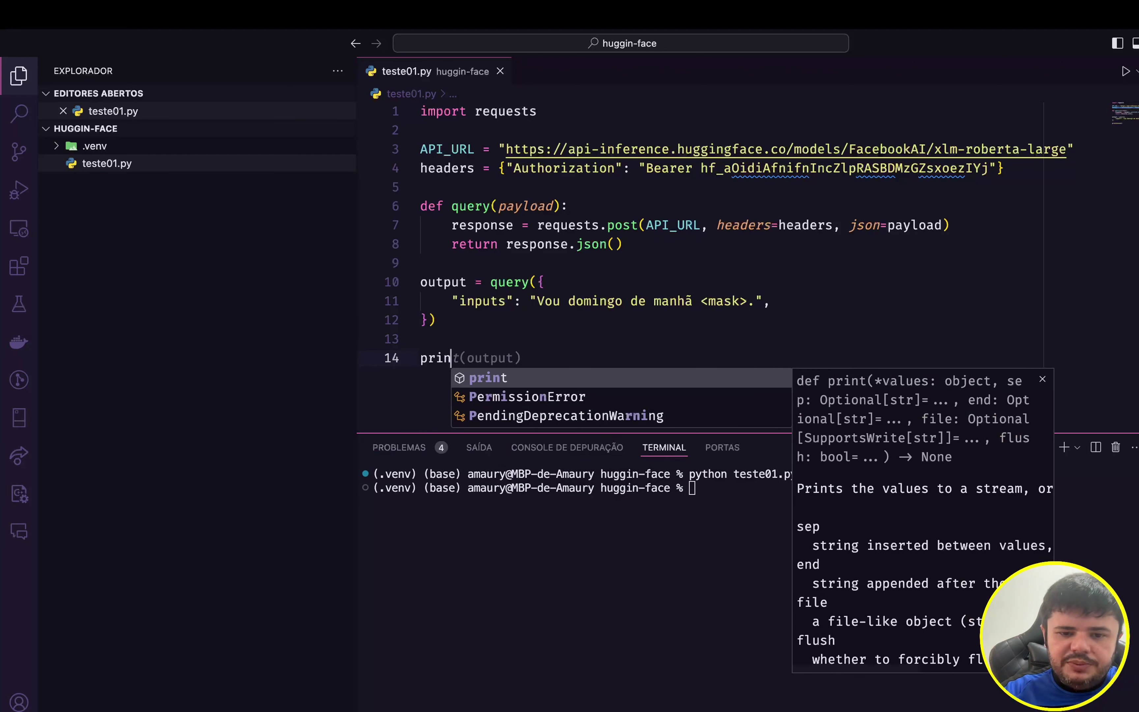
{"action": "type", "text": "t(teste"}
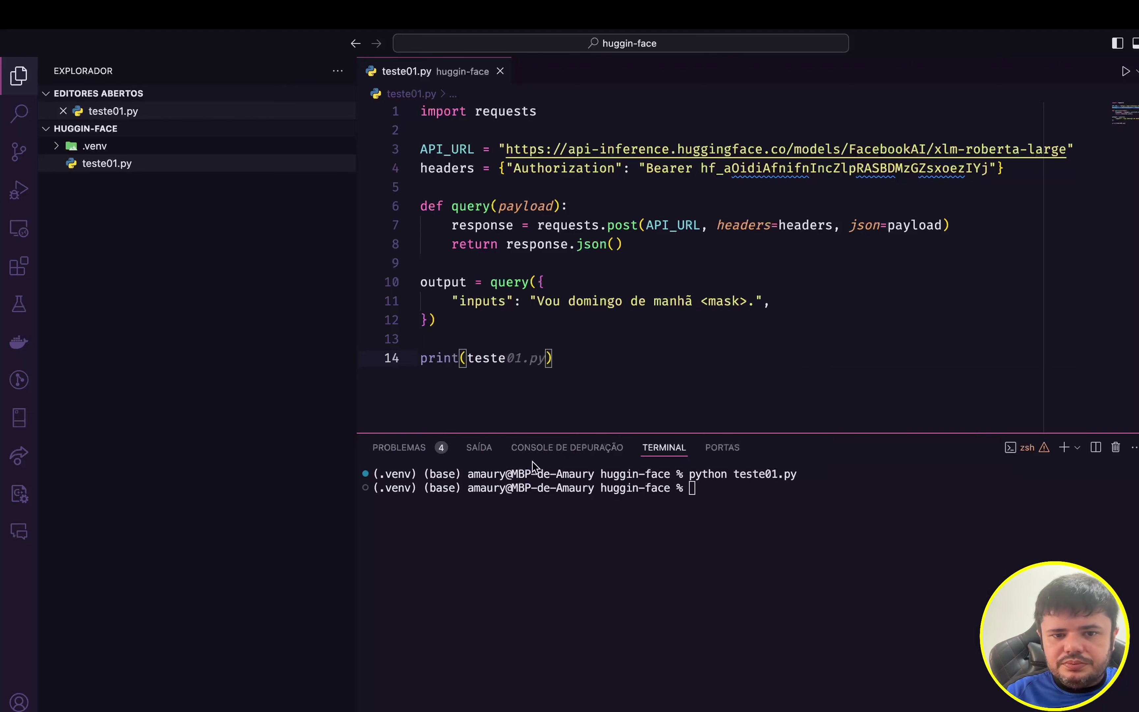
{"action": "triple_click", "coordinate": [492, 355]}
{"action": "key", "text": "BackSpace"}
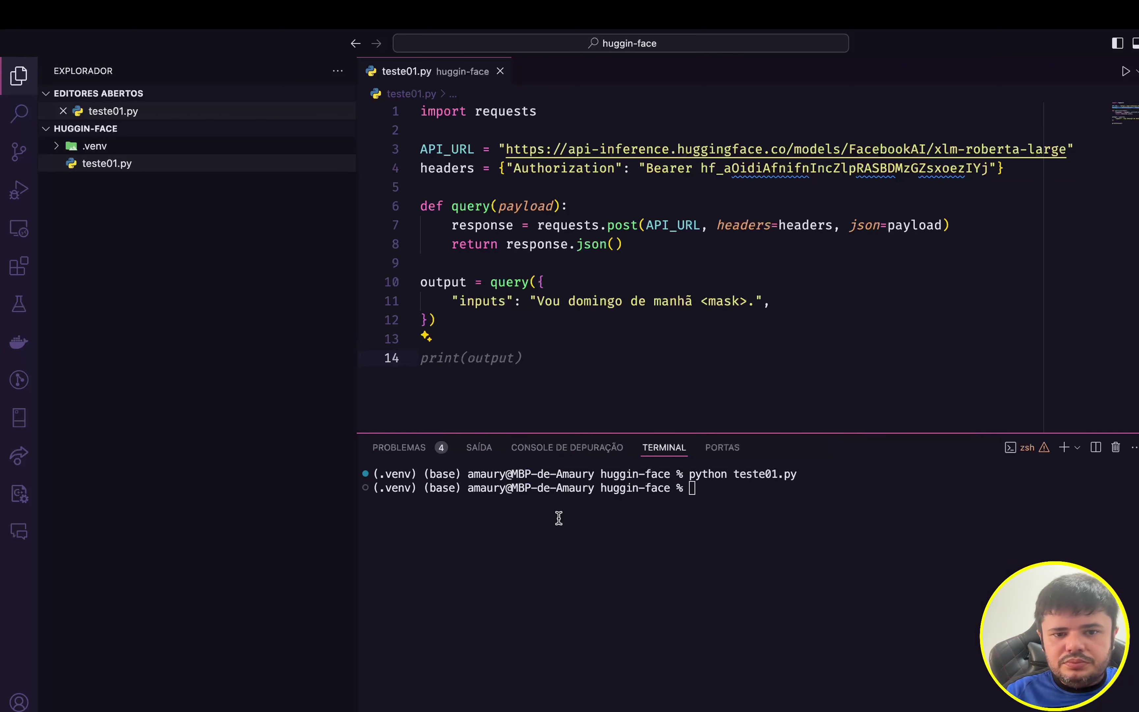
{"action": "left_click", "coordinate": [488, 325]}
Rerun the script, remove empty line 14, clear the terminal and run python teste01.py again
{"action": "left_click", "coordinate": [533, 577]}
{"action": "key", "text": "Up"}
{"action": "key", "text": "Return"}
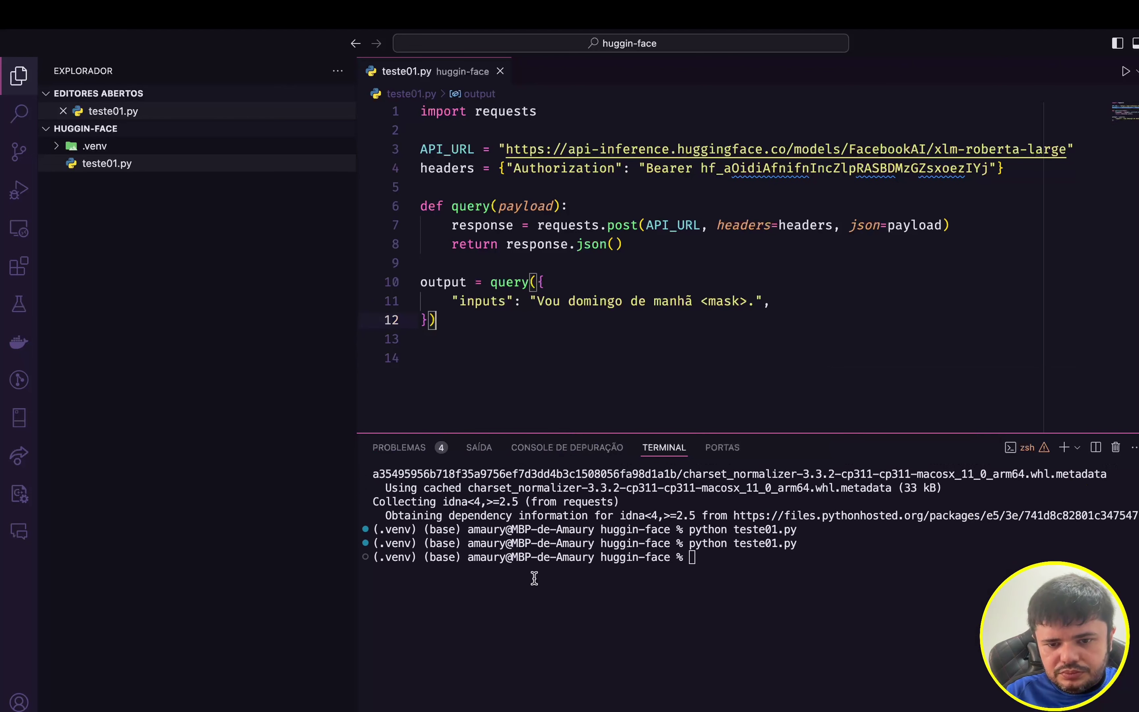
{"action": "scroll", "coordinate": [534, 577], "scroll_direction": "up", "scroll_amount": 3}
{"action": "scroll", "coordinate": [534, 577], "scroll_direction": "down", "scroll_amount": 3}
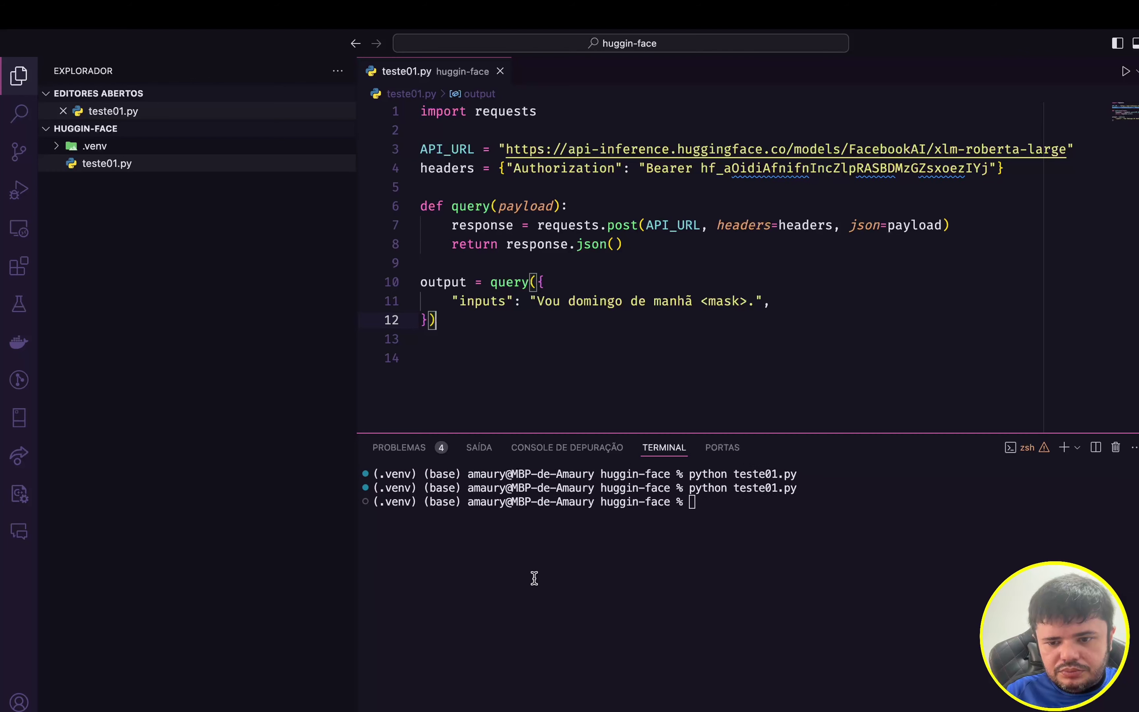
{"action": "left_click", "coordinate": [503, 384]}
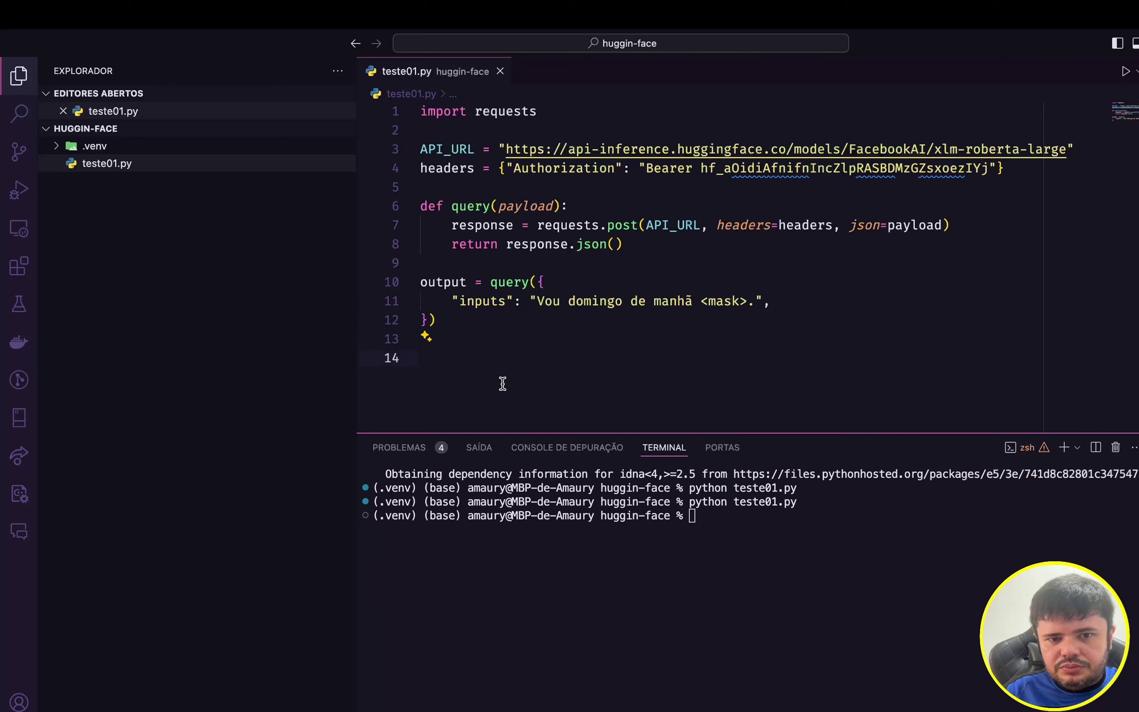
{"action": "left_click", "coordinate": [580, 626]}
{"action": "scroll", "coordinate": [543, 502], "scroll_direction": "down", "scroll_amount": 1}
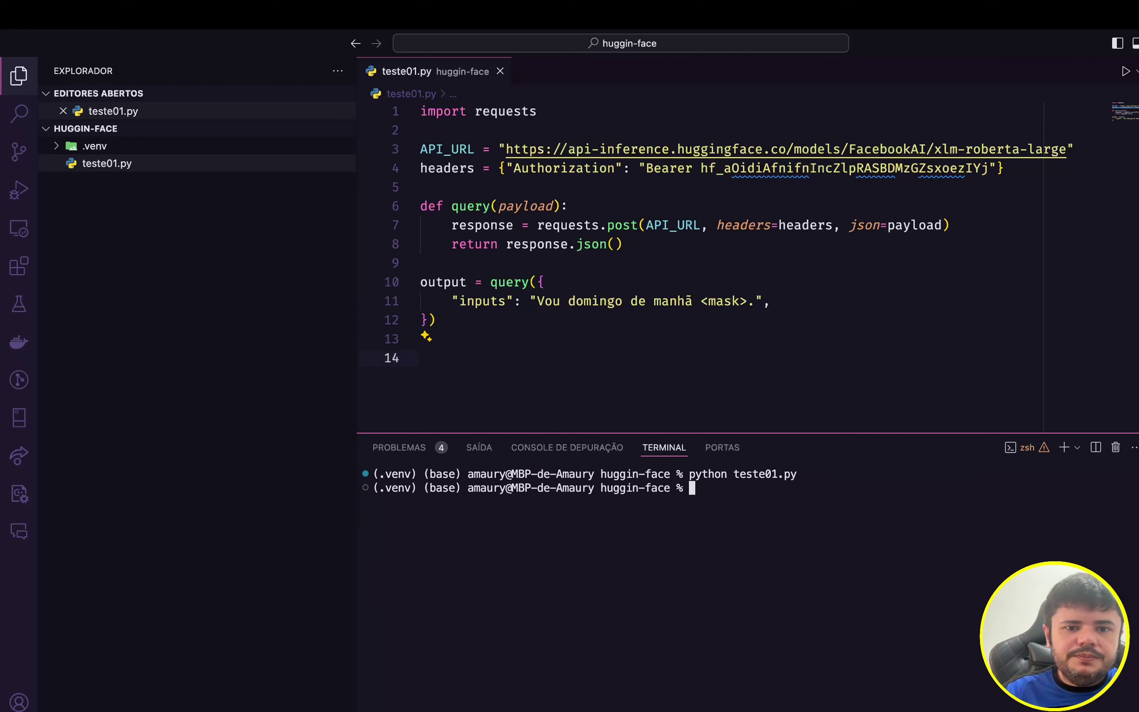
{"action": "left_click", "coordinate": [483, 387]}
{"action": "key", "text": "BackSpace"}
{"action": "key", "text": "BackSpace"}
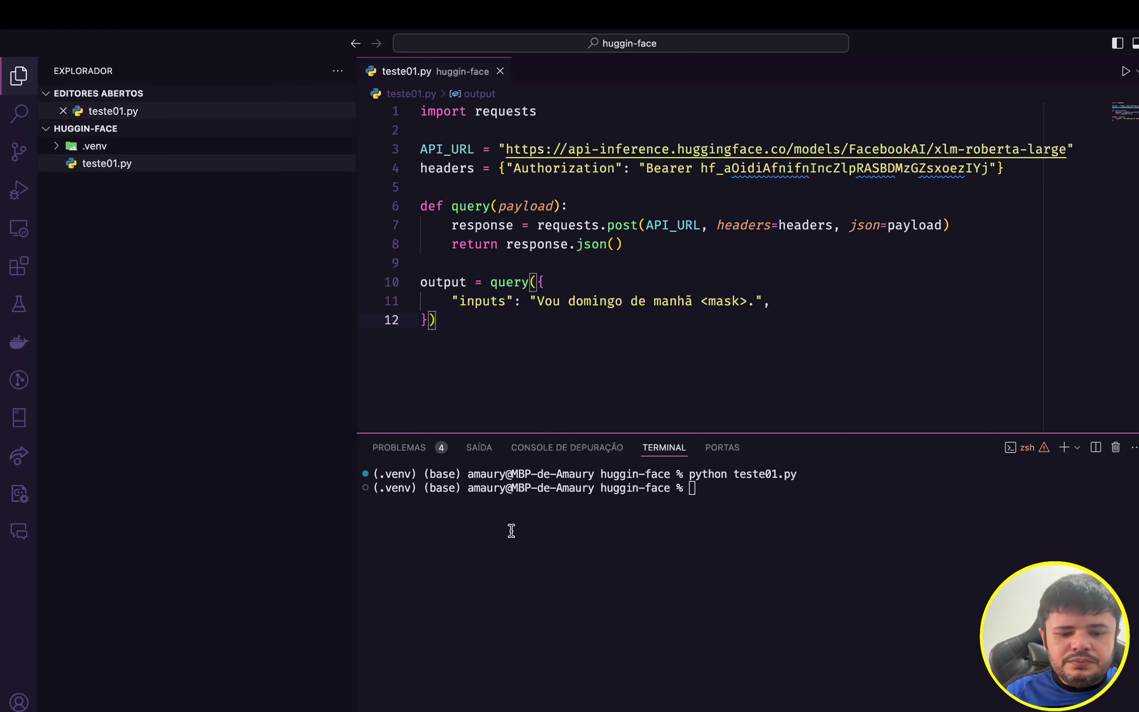
{"action": "left_click", "coordinate": [562, 611]}
{"action": "key", "text": "super+k"}
{"action": "type", "text": "p"}
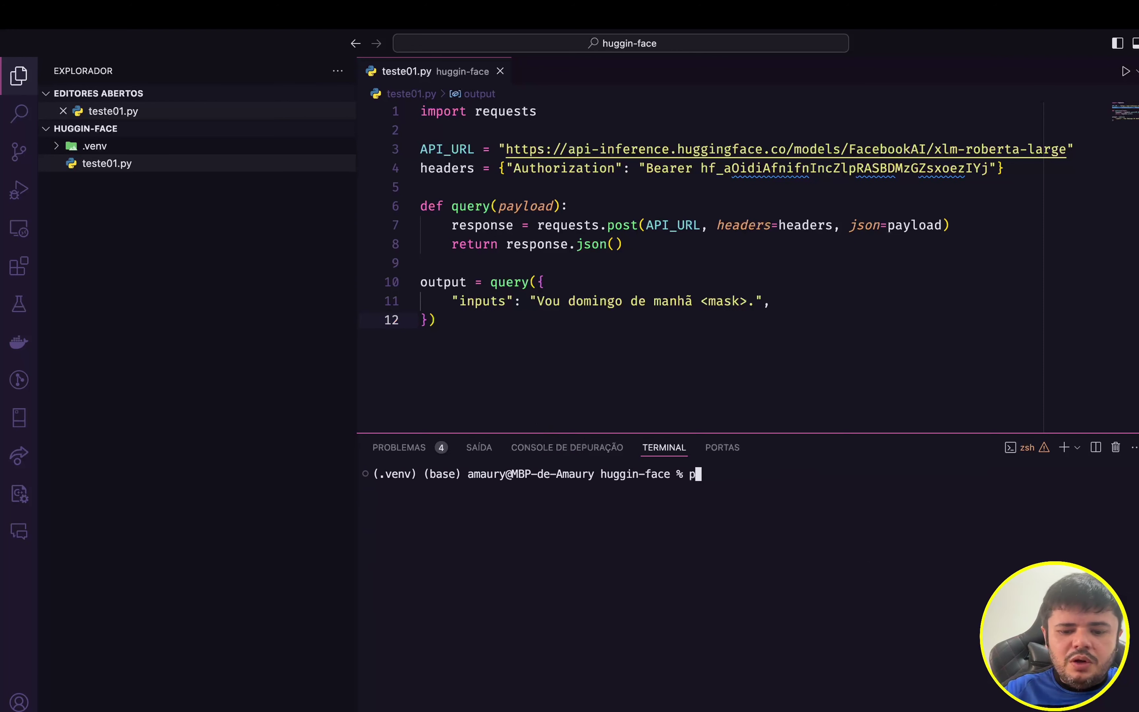
{"action": "type", "text": "ython teste01.py"}
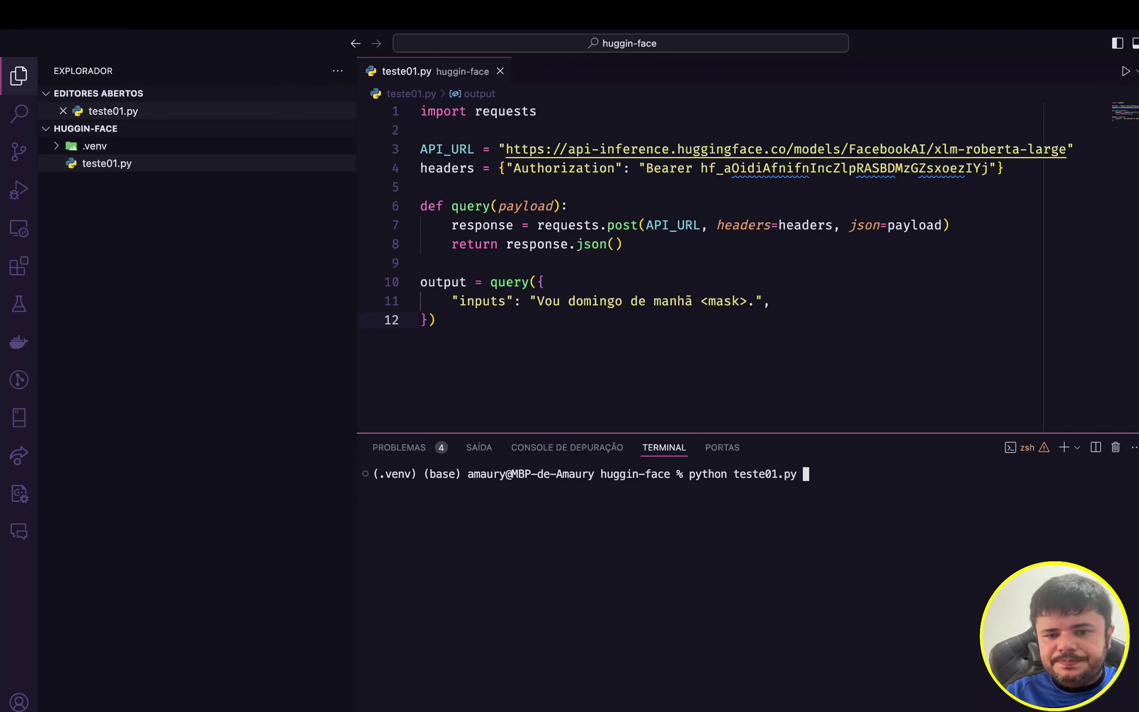
{"action": "key", "text": "Return"}
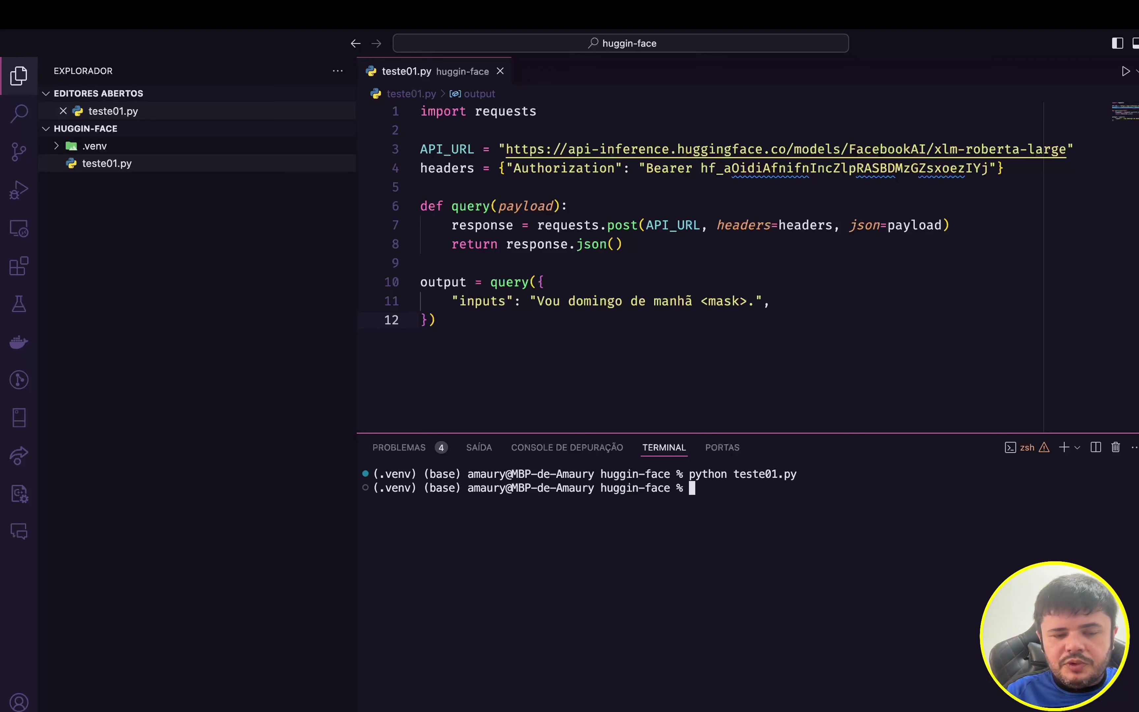
Add print(output) below the query call and rerun, showing candidates led by '.' at 0.2178
{"action": "left_click", "coordinate": [443, 379]}
{"action": "key", "text": "Return"}
{"action": "key", "text": "Return"}
{"action": "type", "text": "print"}
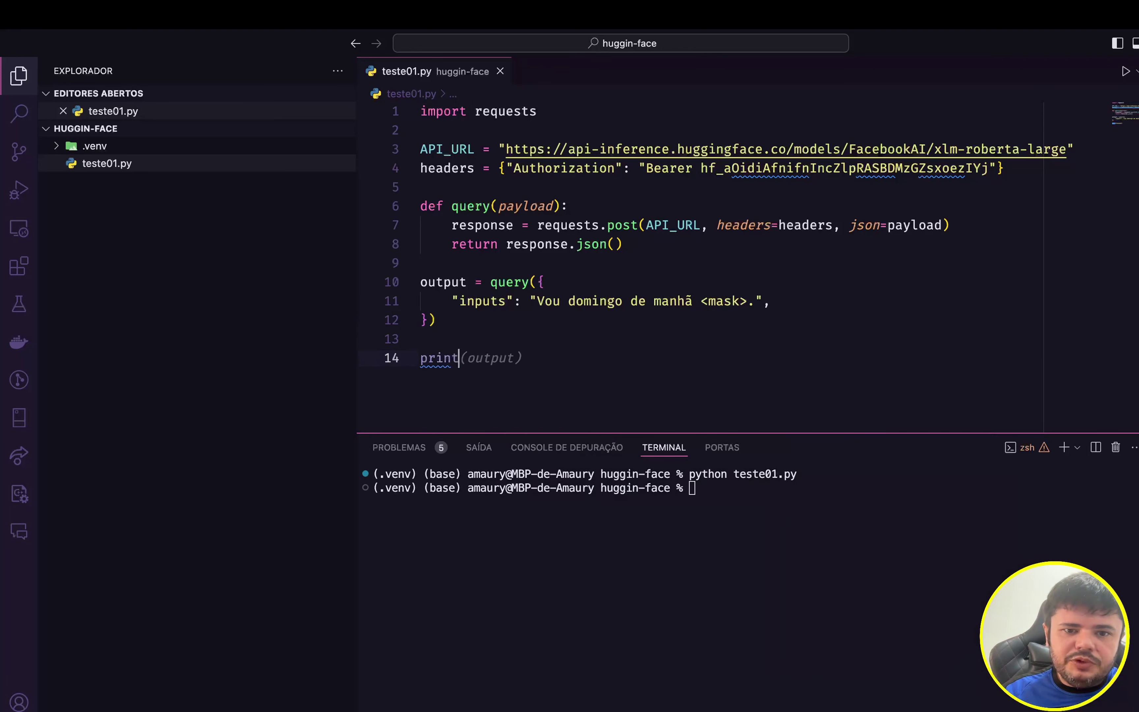
{"action": "key", "text": "Tab"}
{"action": "left_click", "coordinate": [503, 582]}
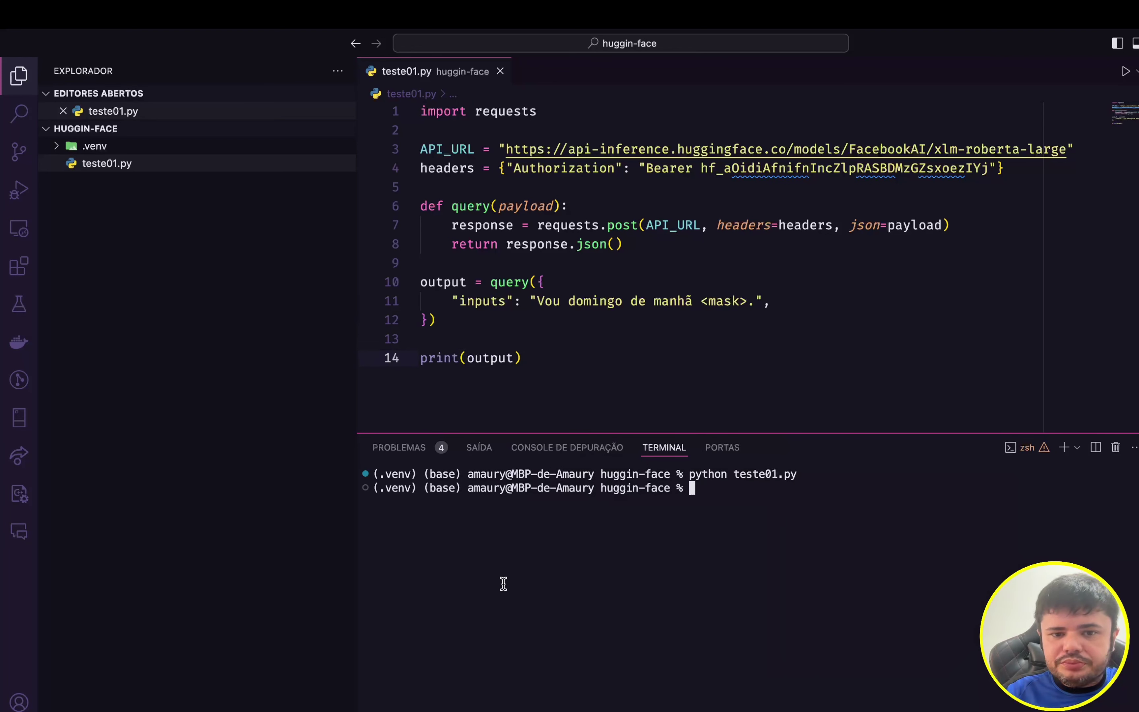
{"action": "key", "text": "Up"}
{"action": "key", "text": "Return"}
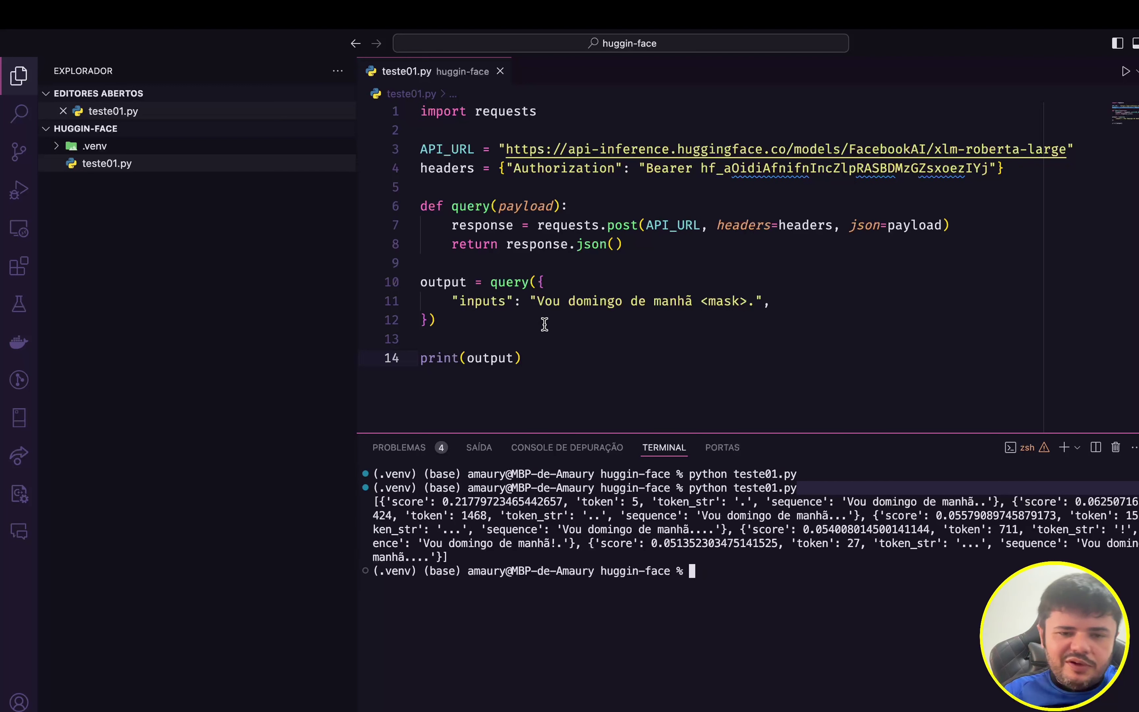
Replace the print(output) line with 'for i in output:'
{"action": "triple_click", "coordinate": [487, 356]}
{"action": "key", "text": "BackSpace"}
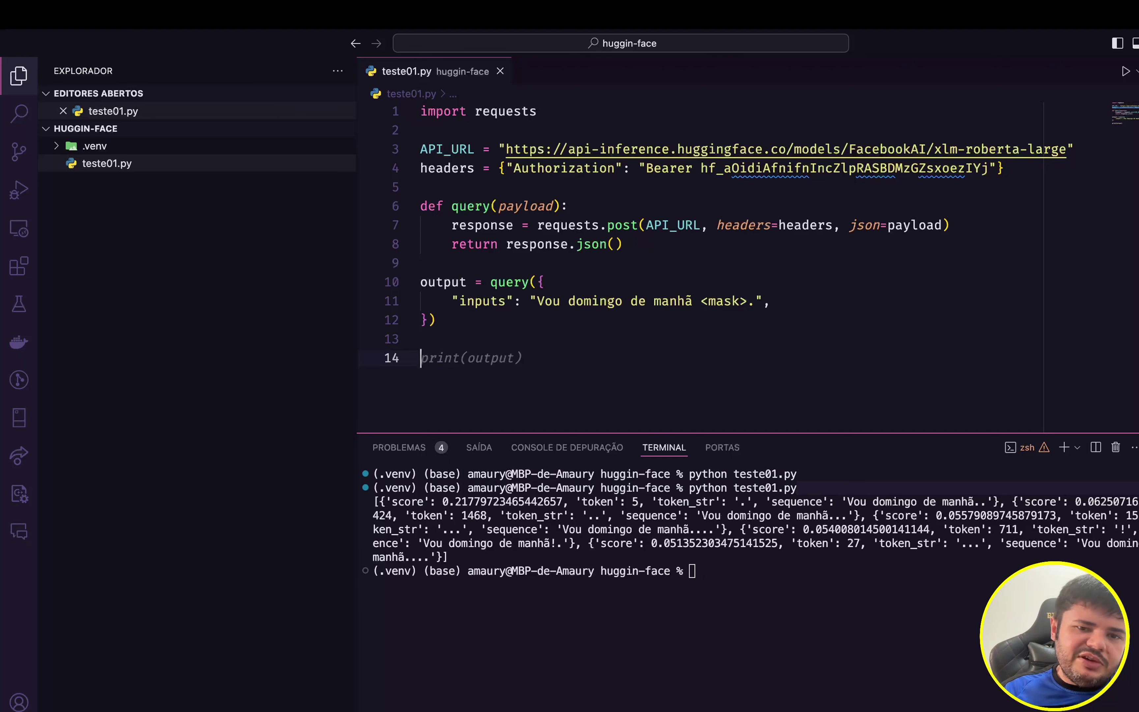
{"action": "type", "text": "for "}
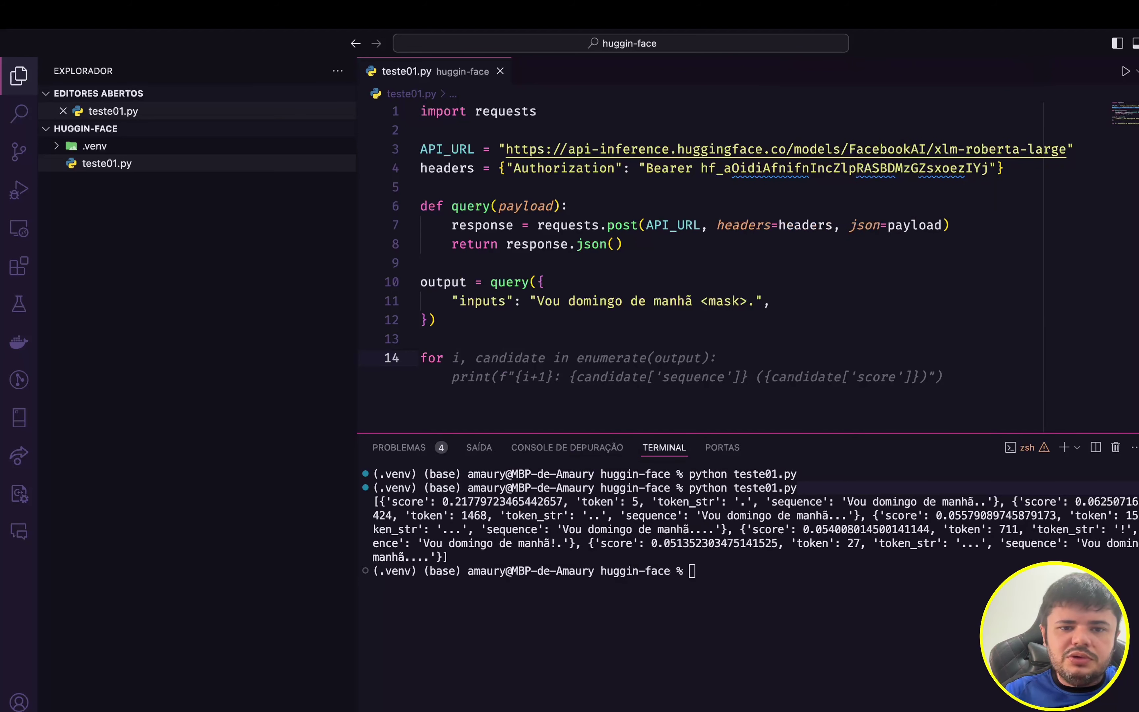
{"action": "type", "text": "i in "}
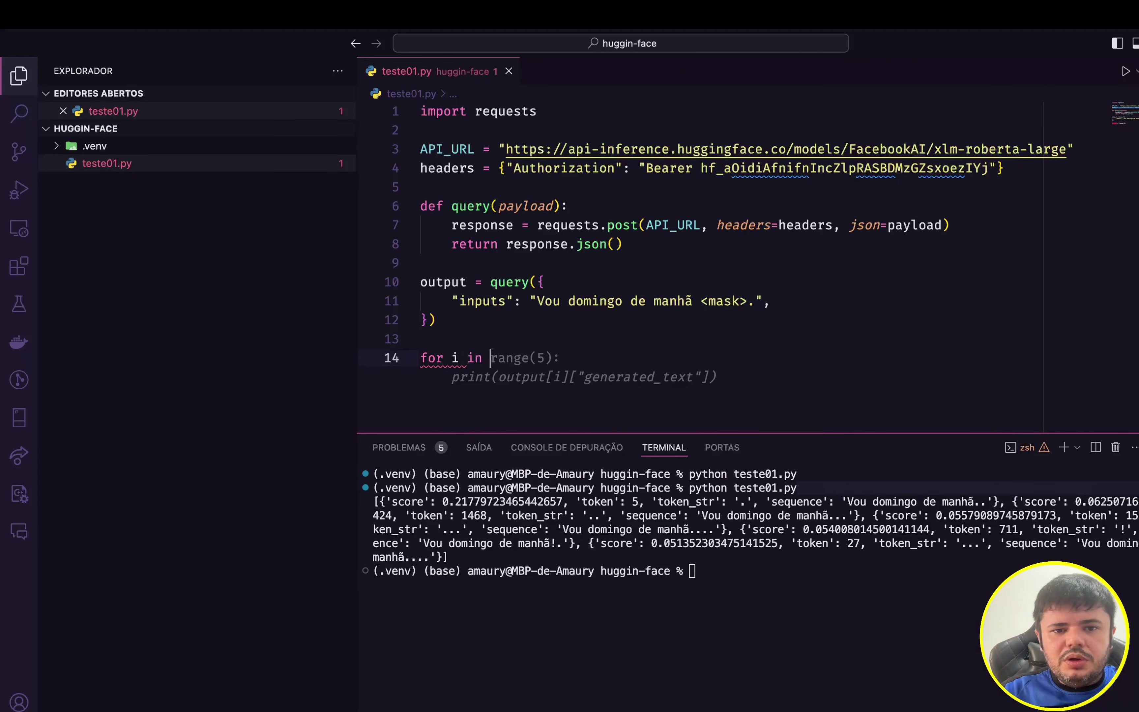
{"action": "type", "text": "output"}
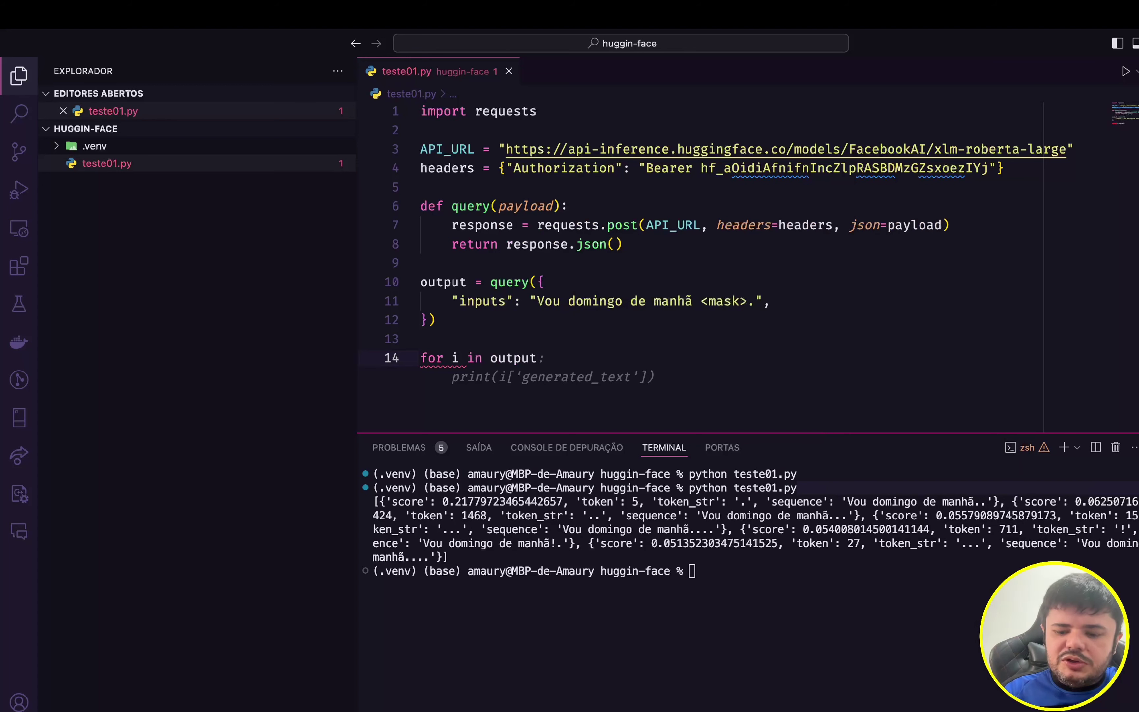
{"action": "type", "text": ":"}
Add print(i) as the loop body and rerun the script in a cleared terminal
{"action": "key", "text": "Return"}
{"action": "type", "text": "prin"}
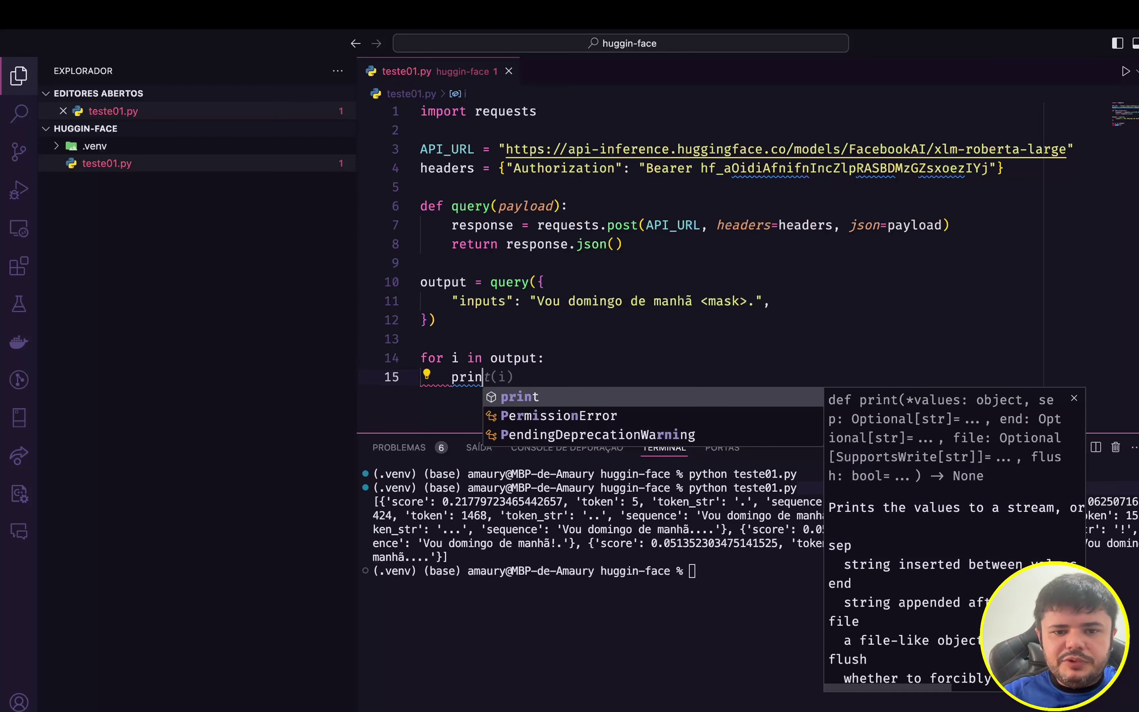
{"action": "key", "text": "Tab"}
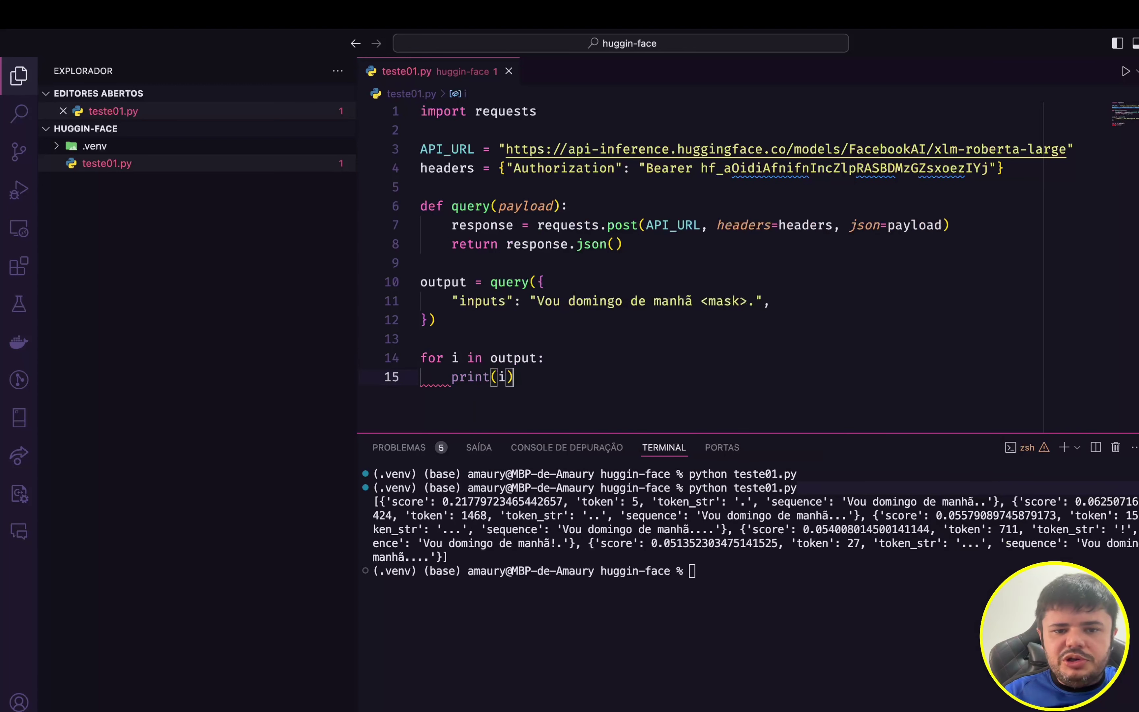
{"action": "left_click", "coordinate": [577, 636]}
{"action": "key", "text": "super+k"}
{"action": "key", "text": "Up"}
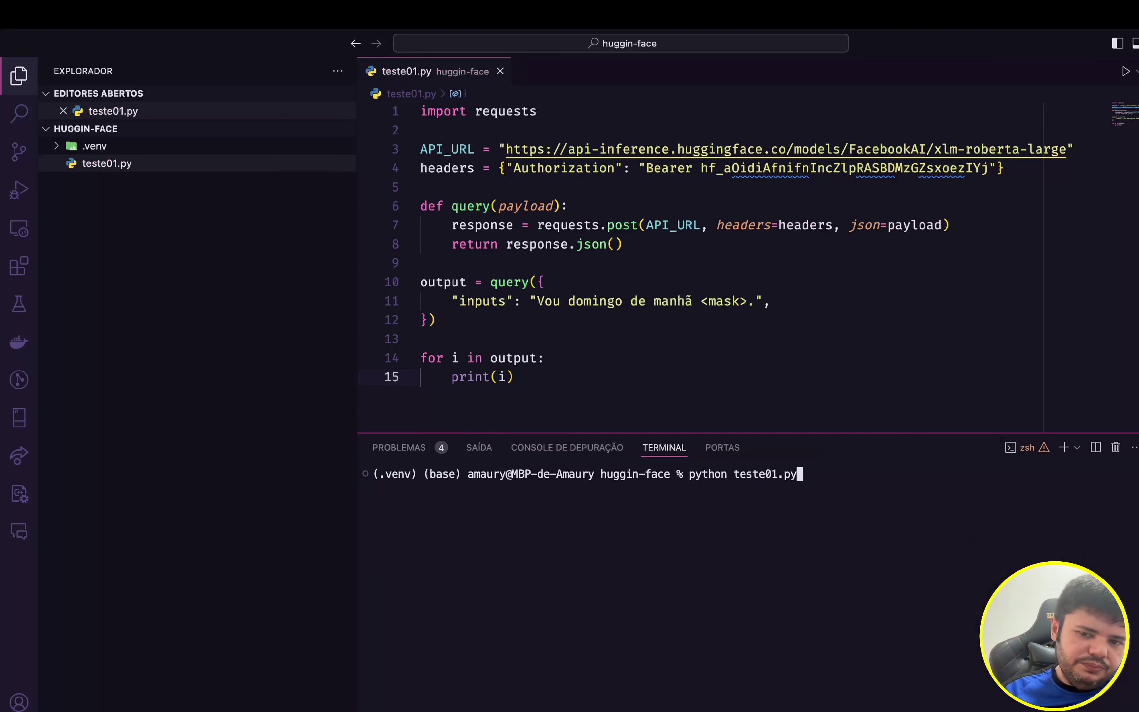
{"action": "key", "text": "Return"}
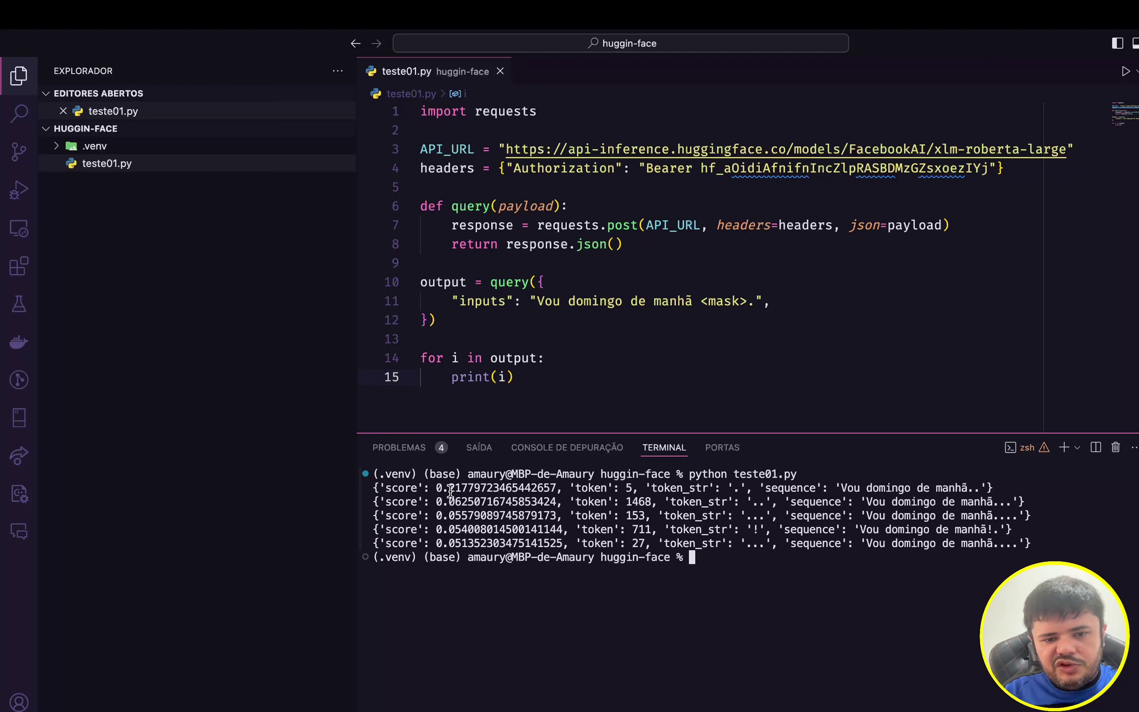
Highlight domingo and manhã in the first result, narrow the Explorer sidebar, and rerun
{"action": "double_click", "coordinate": [889, 488]}
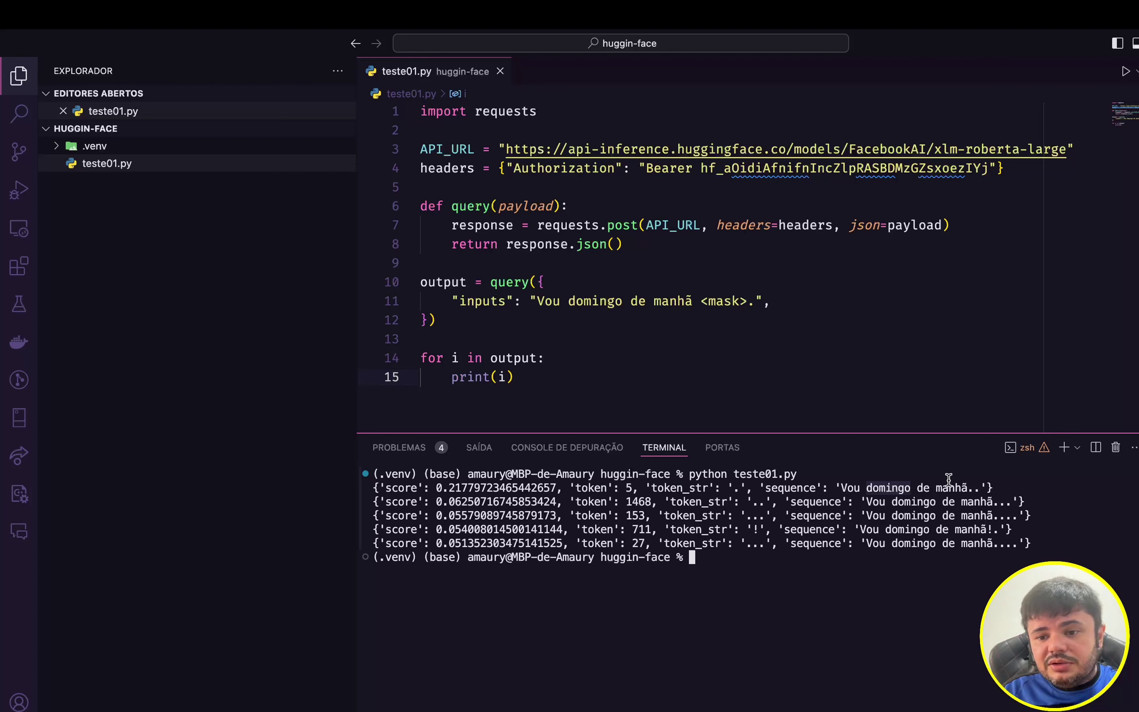
{"action": "double_click", "coordinate": [976, 486]}
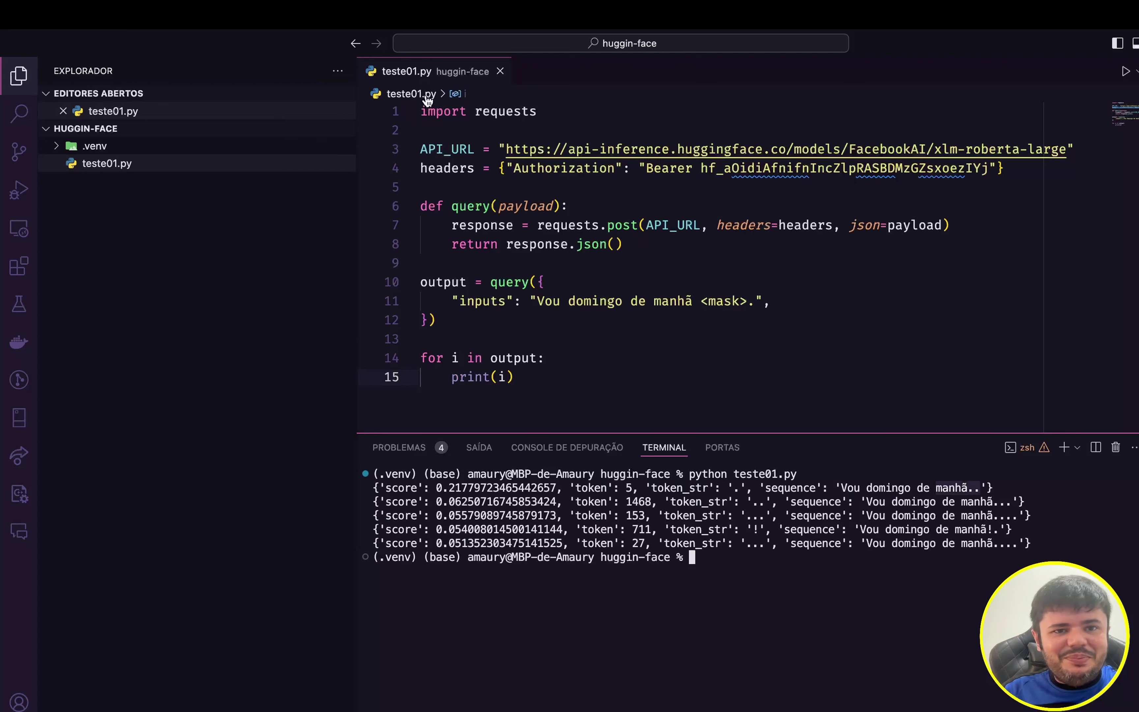
{"action": "left_click_drag", "start_coordinate": [357, 174], "coordinate": [173, 175]}
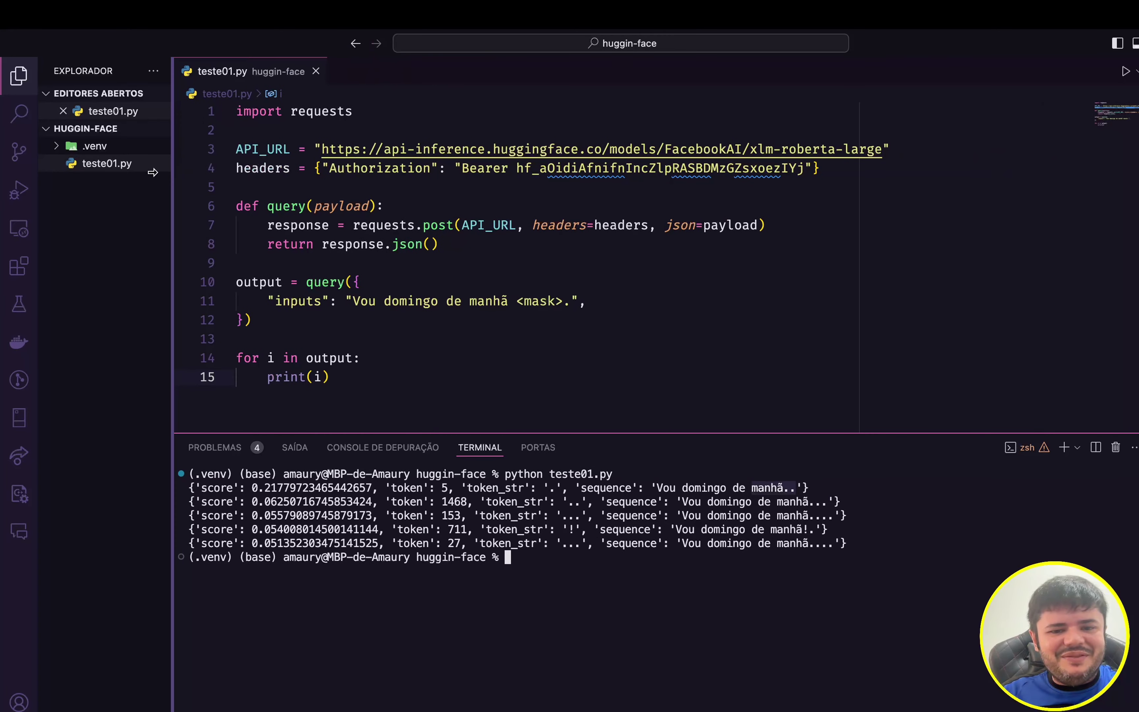
{"action": "left_click", "coordinate": [547, 321]}
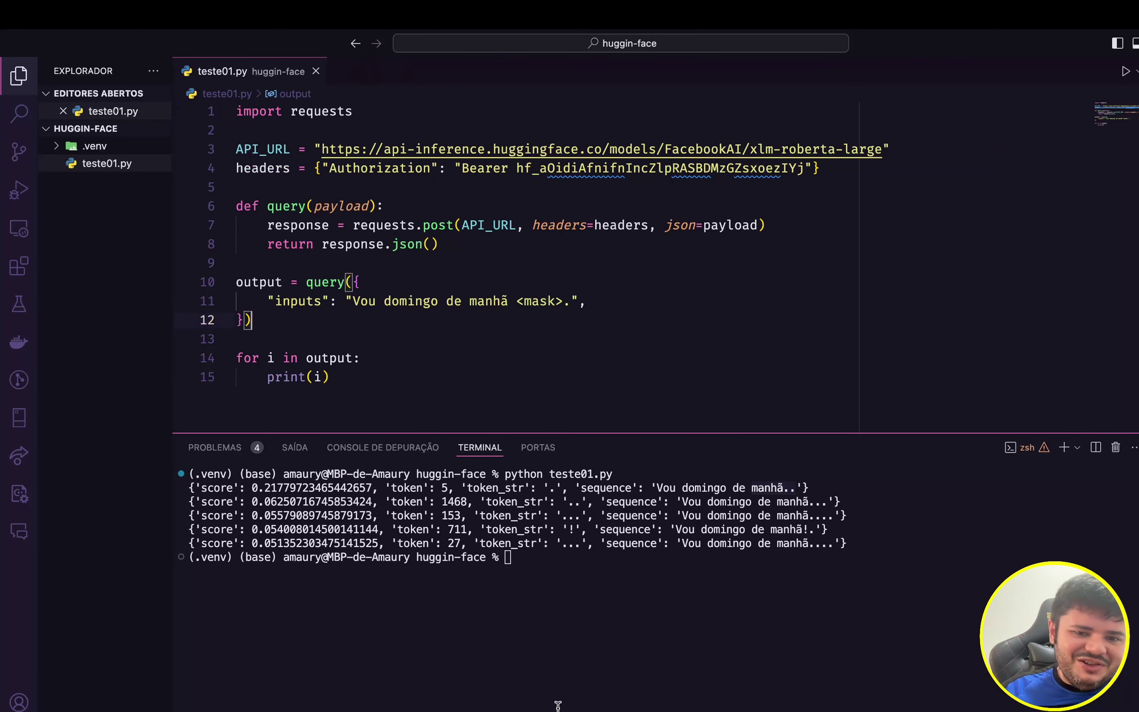
{"action": "left_click", "coordinate": [547, 681]}
{"action": "key", "text": "Up"}
{"action": "key", "text": "Return"}
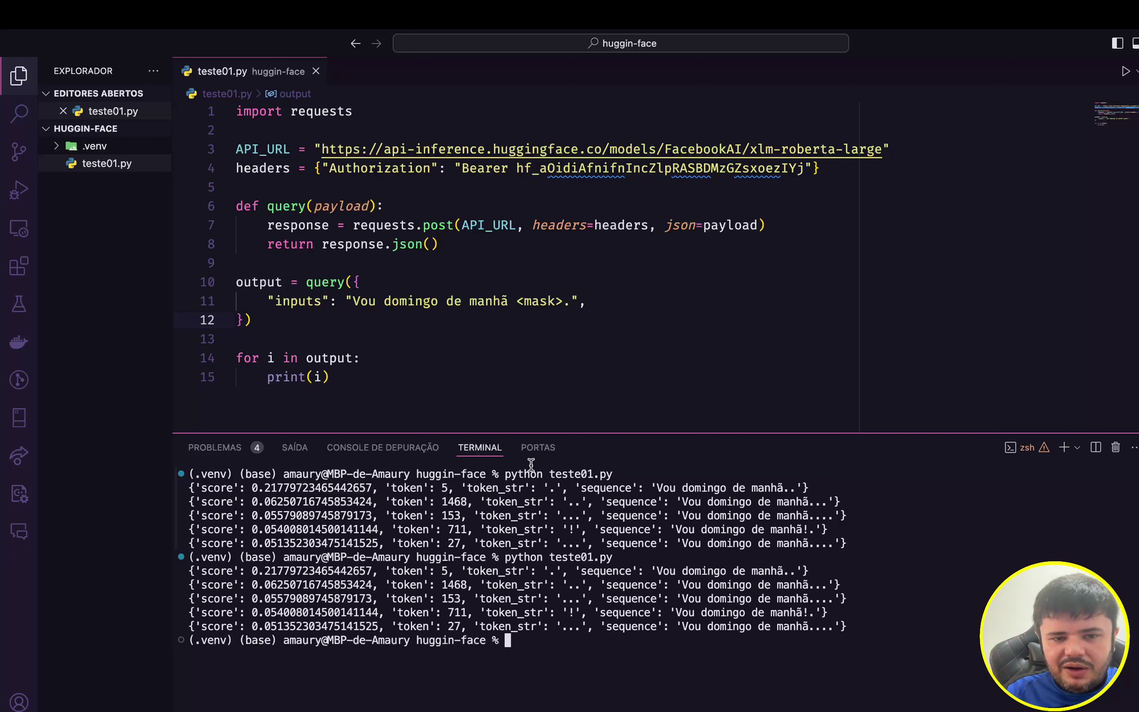
{"action": "left_click", "coordinate": [323, 378]}
Change the print to print(i['sequence']) and rerun so only the sequences print
{"action": "type", "text": "["}
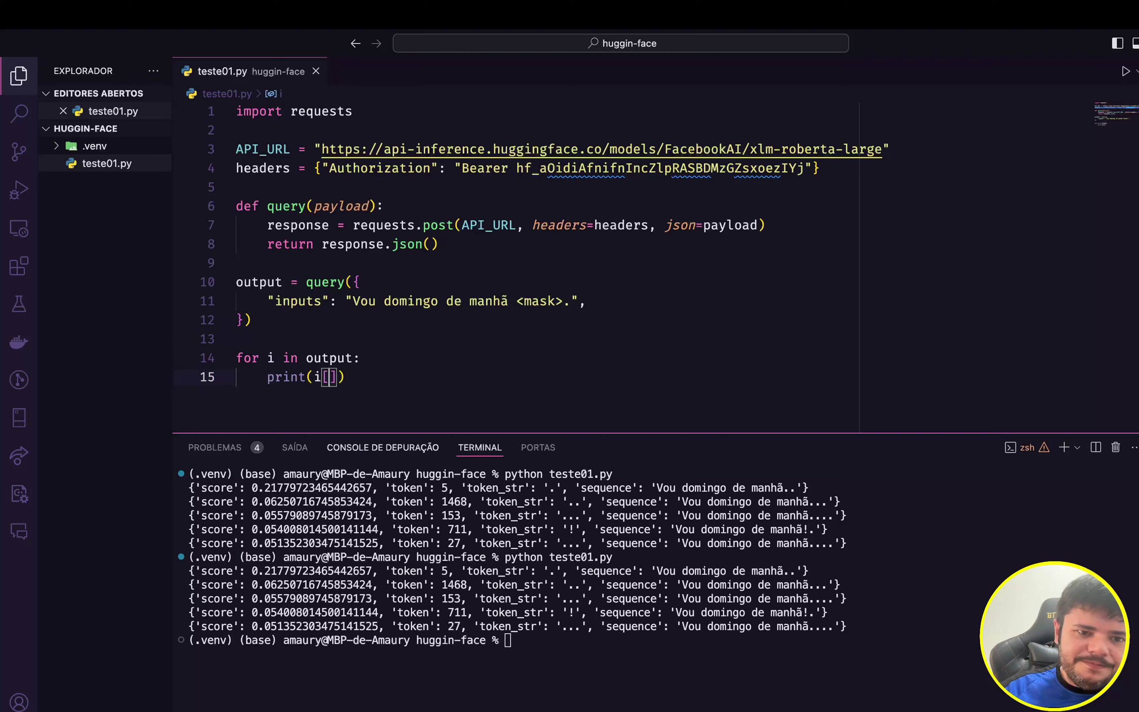
{"action": "key", "text": "Tab"}
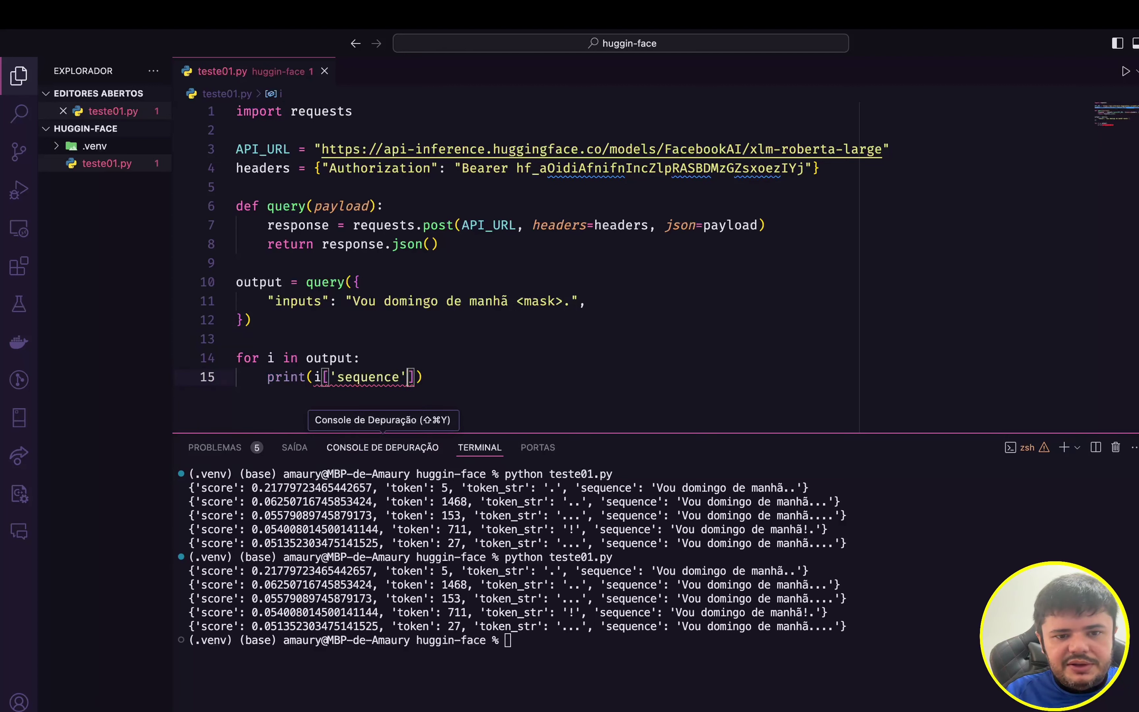
{"action": "left_click", "coordinate": [523, 695]}
{"action": "key", "text": "Up"}
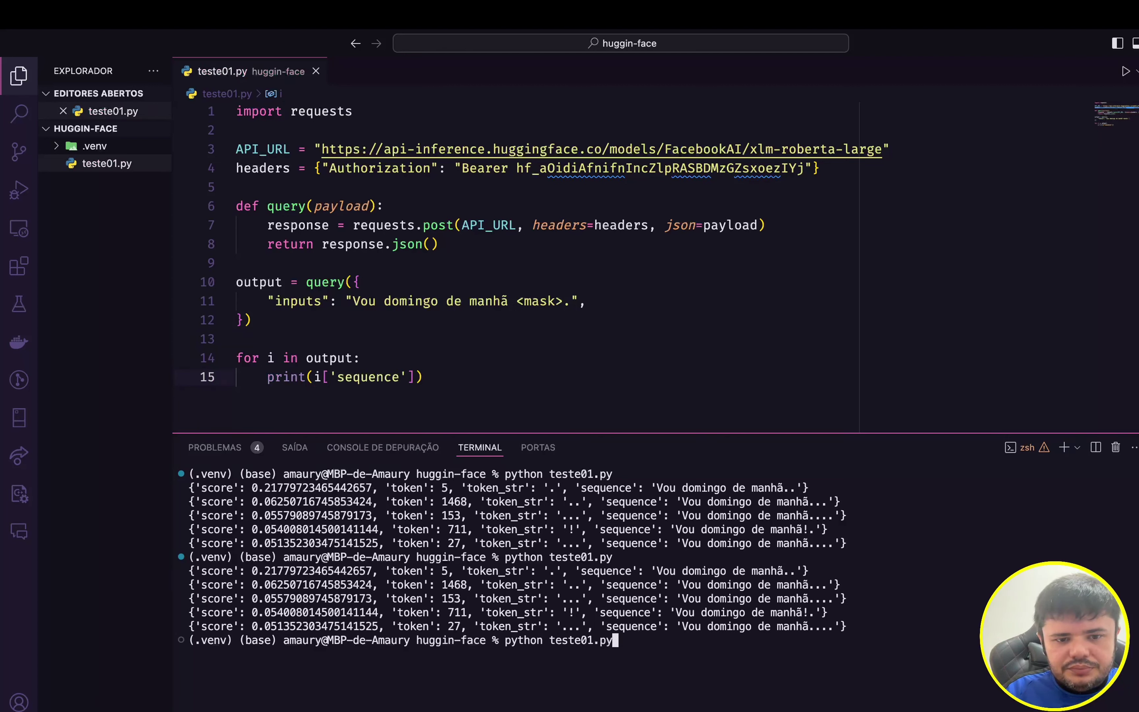
{"action": "key", "text": "Return"}
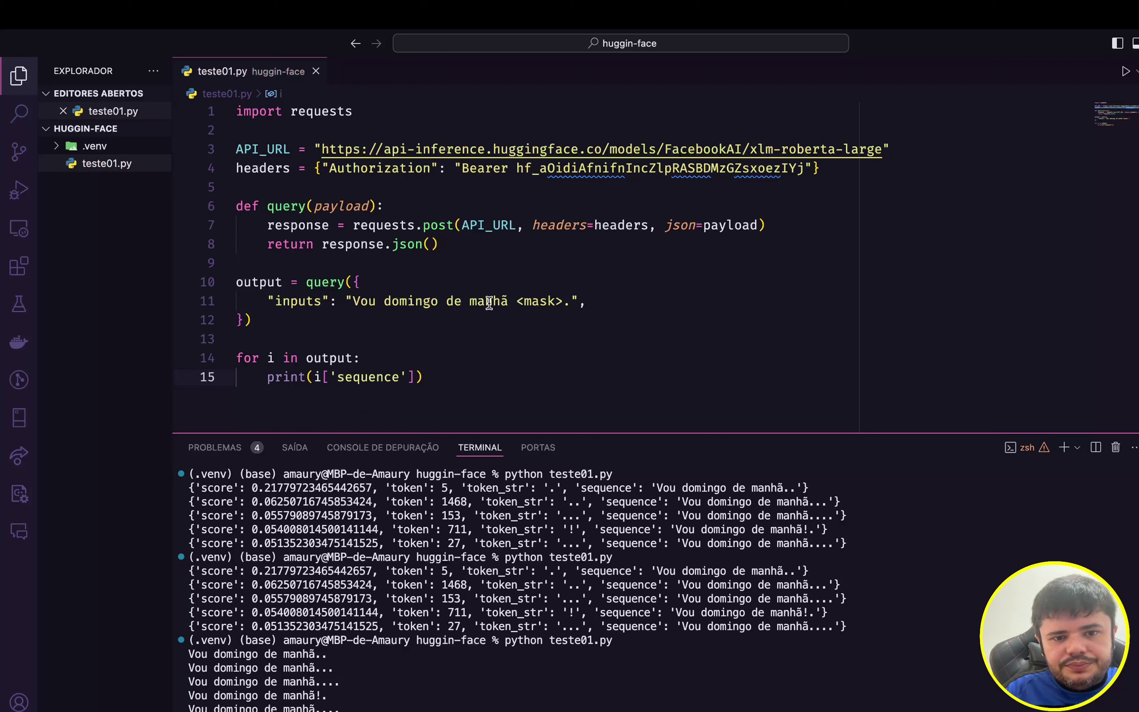
Change the input sentence to 'o garoto foi <mask>.' and rerun python teste01.py
{"action": "left_click_drag", "start_coordinate": [517, 302], "coordinate": [353, 300]}
{"action": "type", "text": "o gar"}
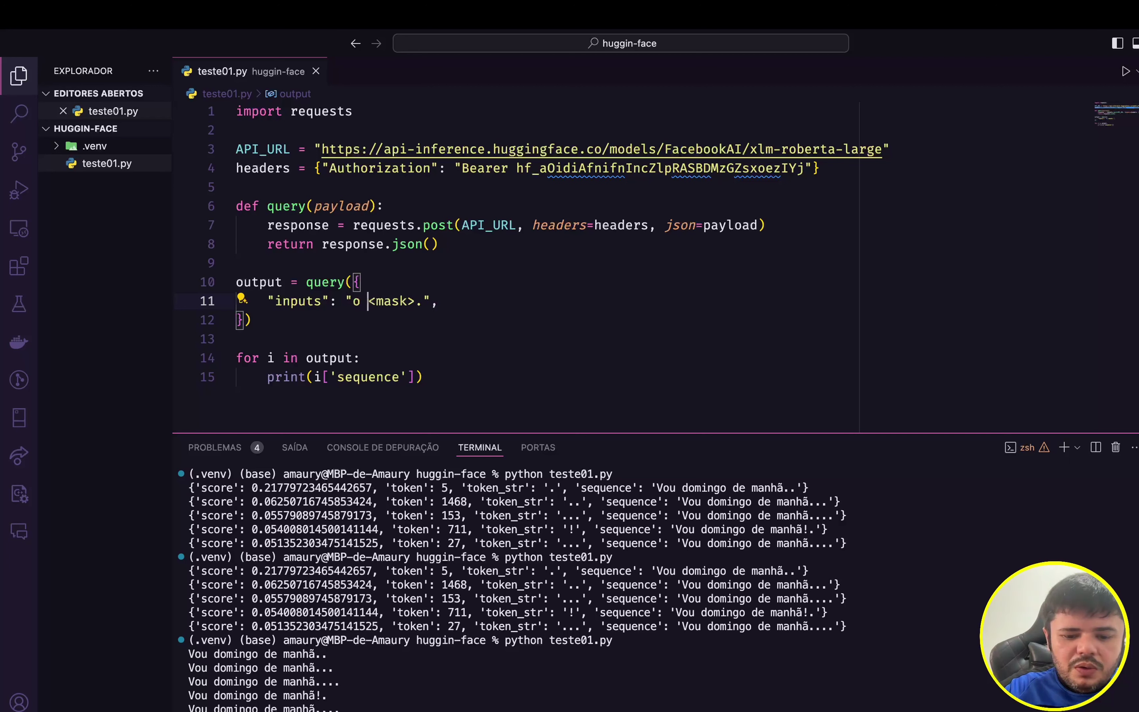
{"action": "type", "text": "ot"}
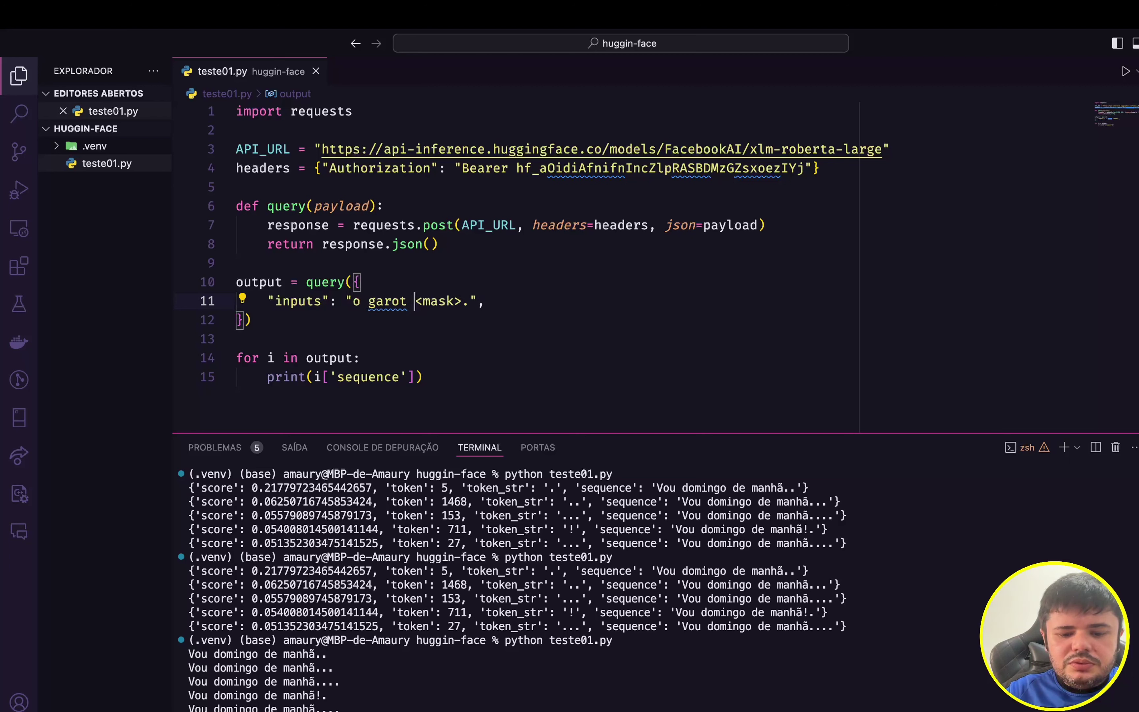
{"action": "key", "text": "BackSpace"}
{"action": "type", "text": "to foi"}
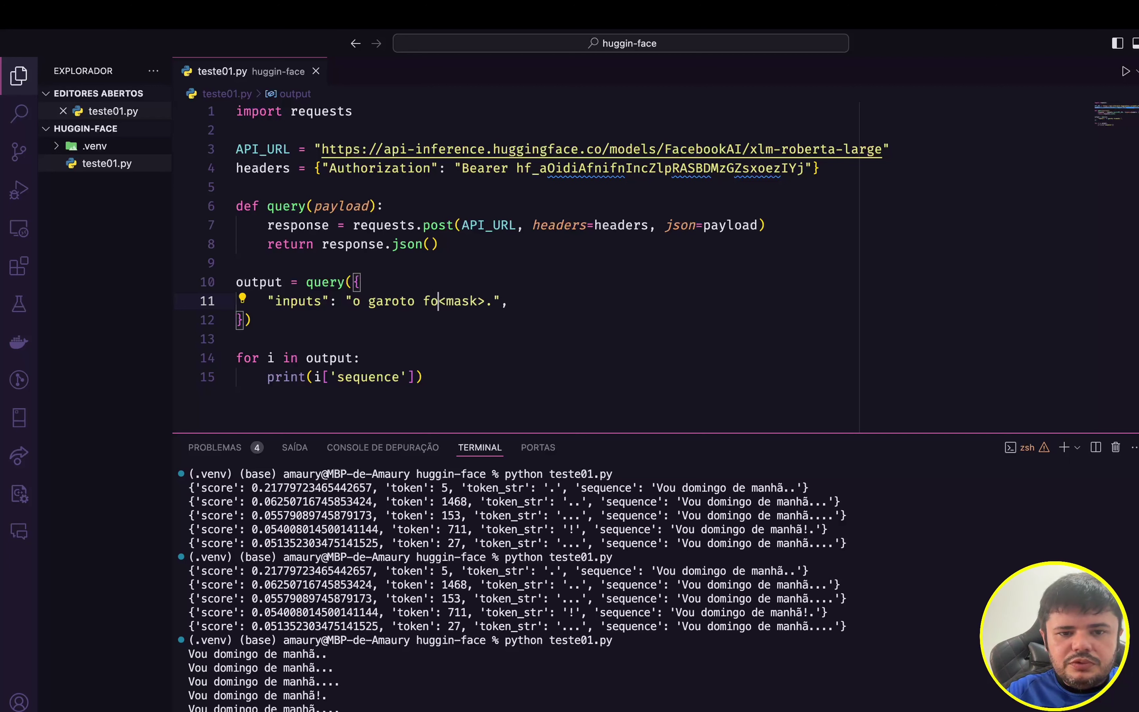
{"action": "left_click", "coordinate": [341, 320]}
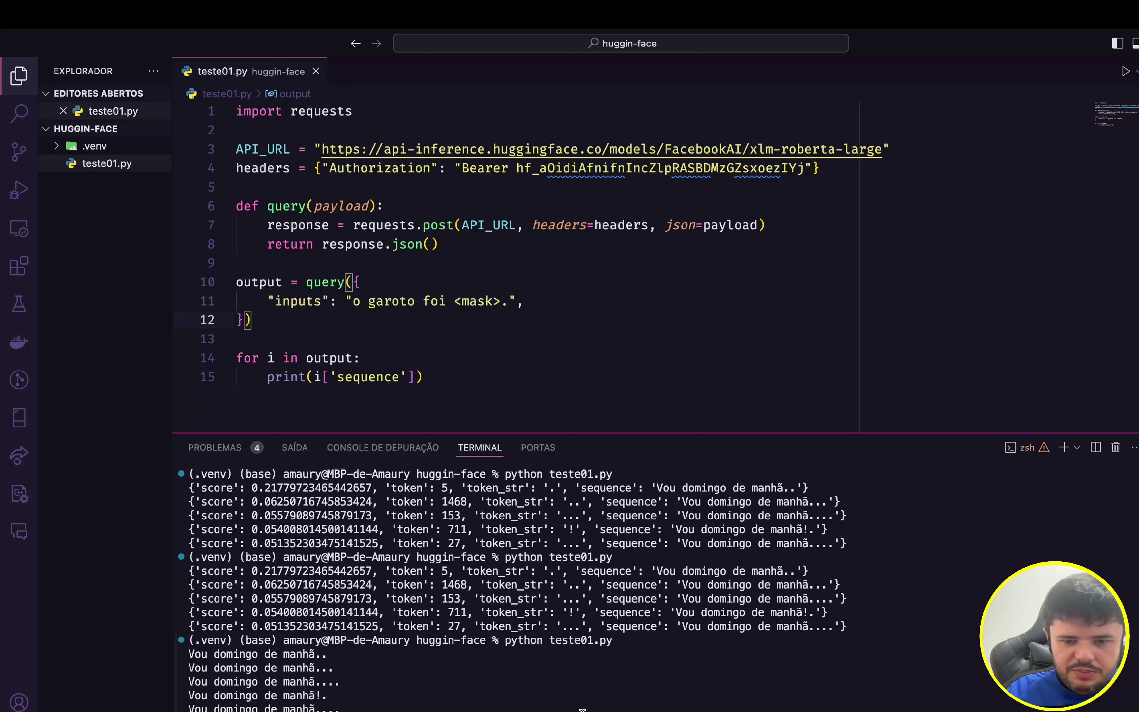
{"action": "left_click", "coordinate": [581, 710]}
{"action": "key", "text": "Up"}
{"action": "key", "text": "Return"}
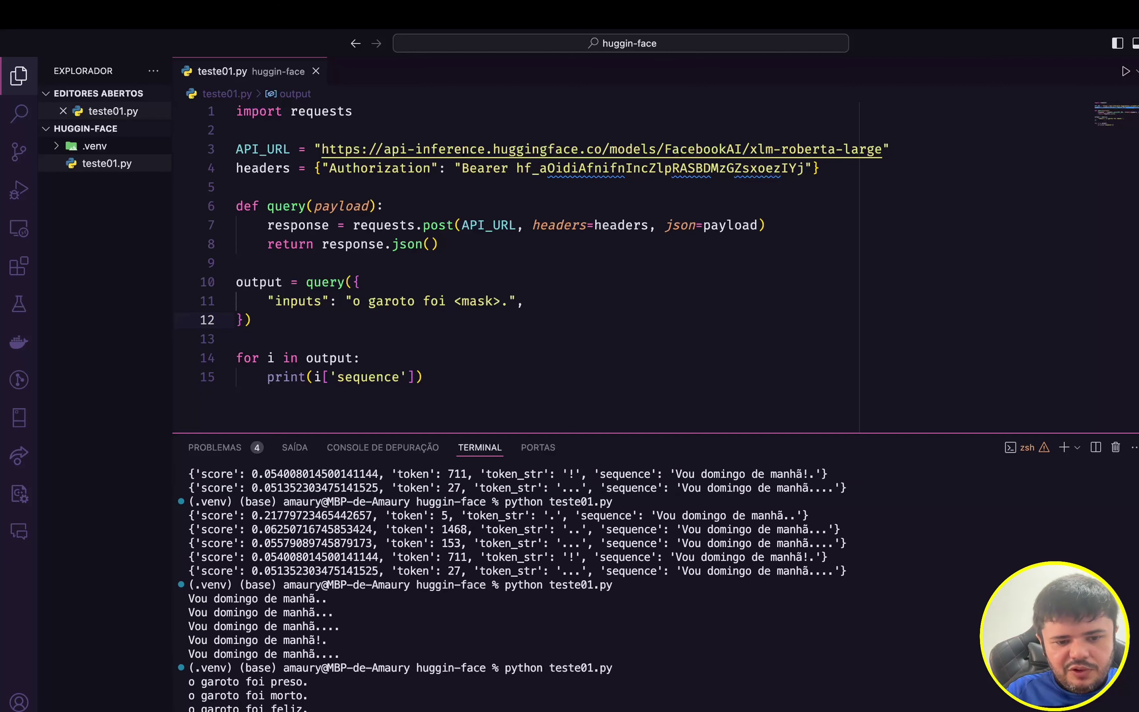
Select the three 'o garoto foi' predictions, then delete ['sequence'] so print(i) remains
{"action": "left_click", "coordinate": [521, 297]}
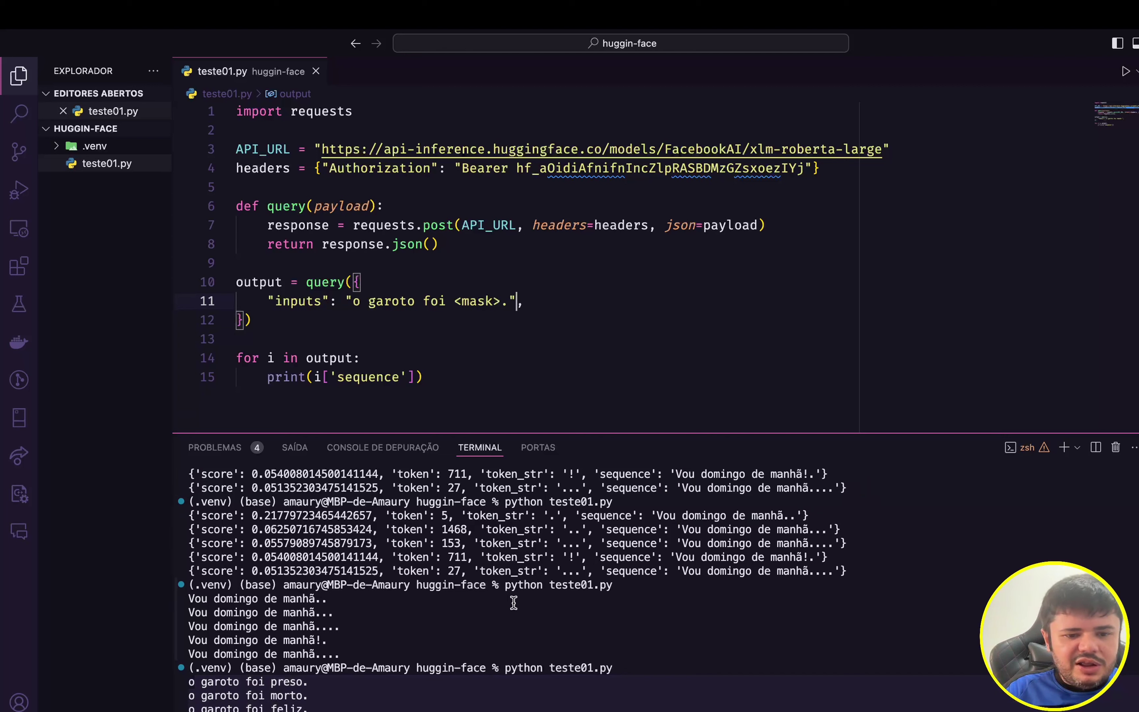
{"action": "left_click", "coordinate": [193, 682]}
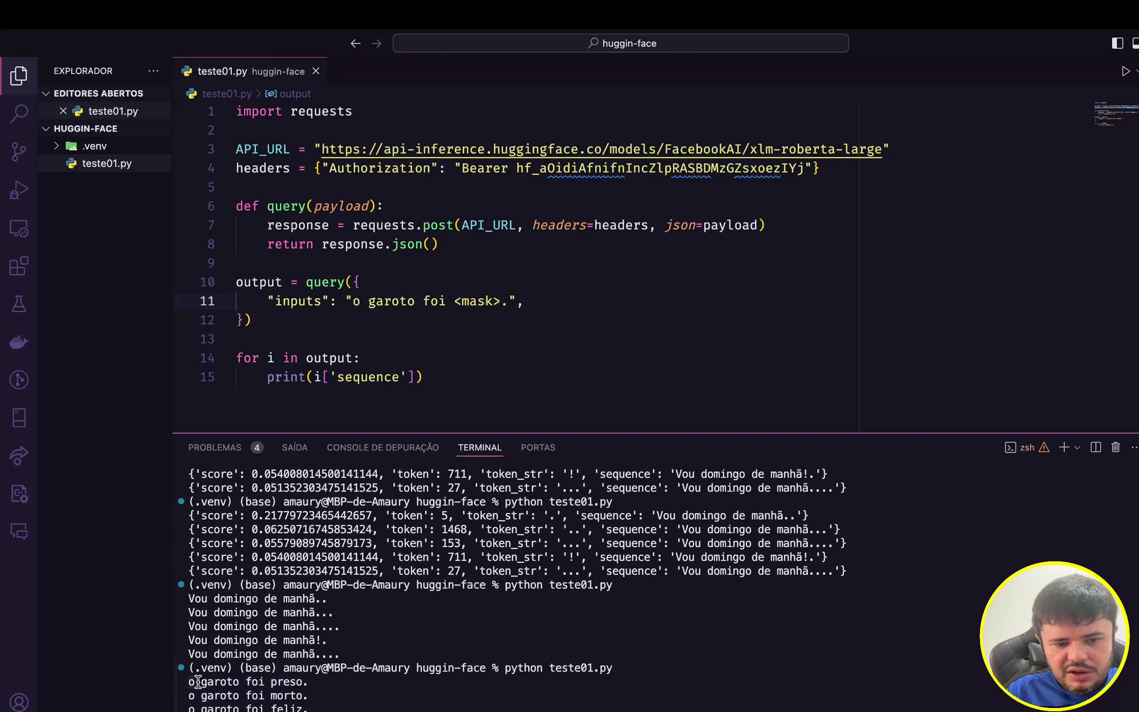
{"action": "left_click_drag", "start_coordinate": [239, 686], "coordinate": [313, 708]}
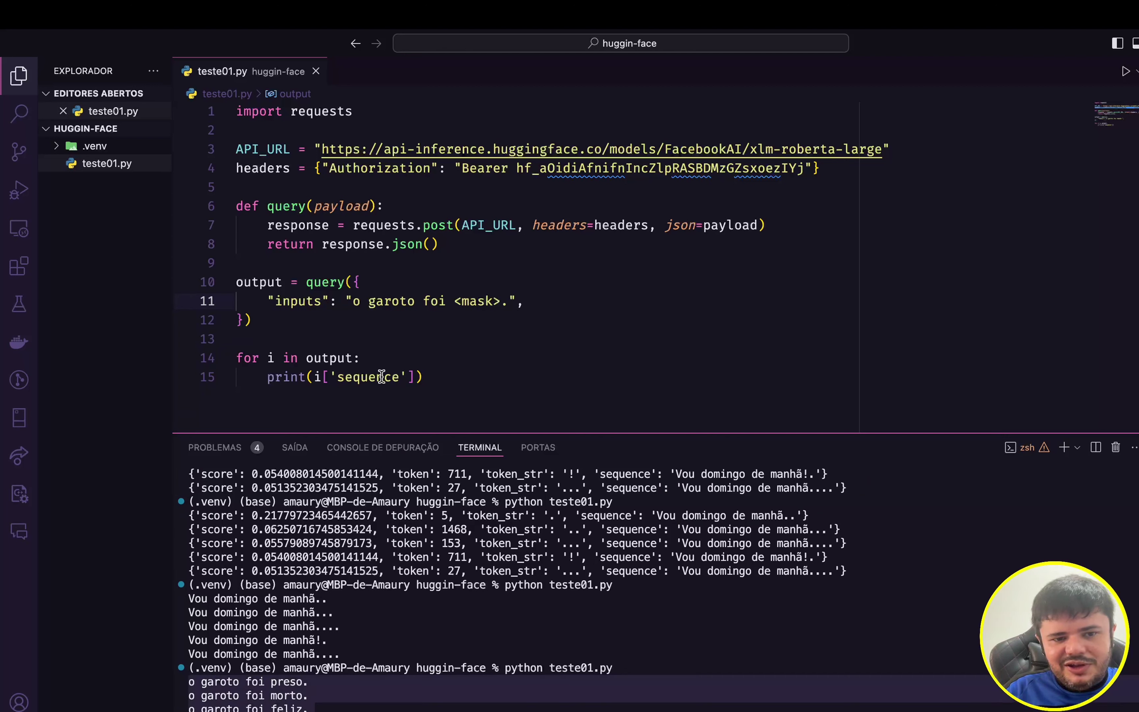
{"action": "left_click", "coordinate": [324, 378]}
{"action": "left_click_drag", "start_coordinate": [417, 377], "coordinate": [324, 378]}
{"action": "key", "text": "BackSpace"}
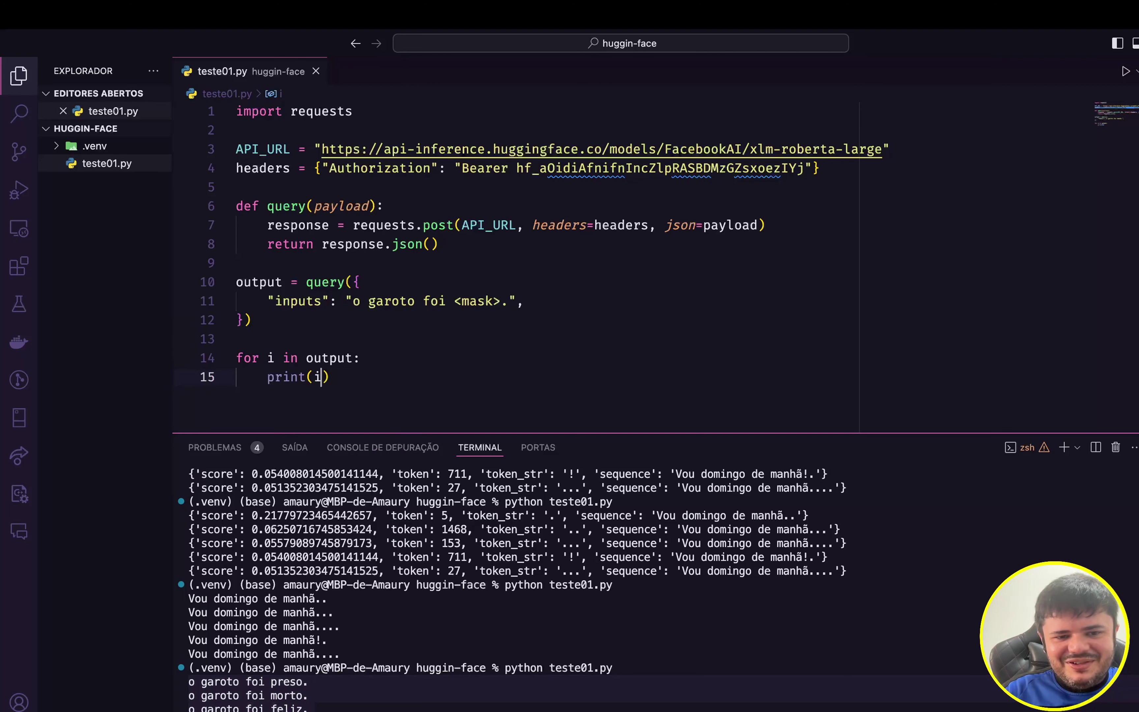
Compare the rerun's full result dictionaries ('preso' 0.2297, 'morto' 0.2167) and inspect the requests import
{"action": "left_click", "coordinate": [490, 340]}
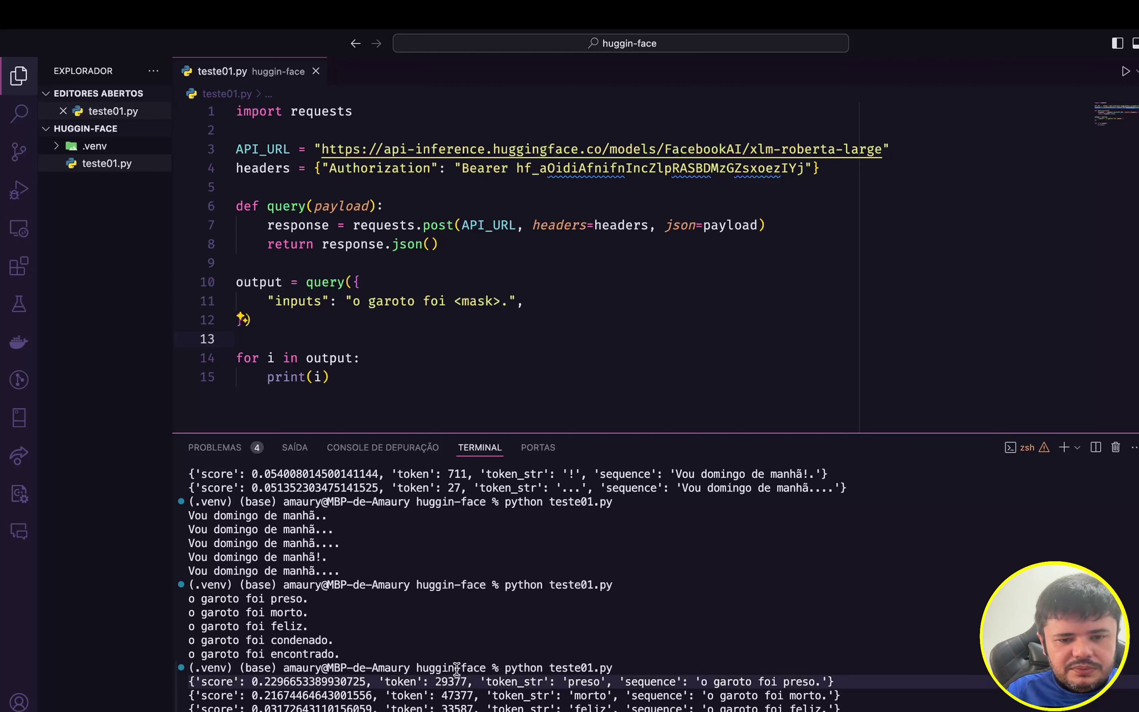
{"action": "scroll", "coordinate": [457, 669], "scroll_direction": "up", "scroll_amount": 5}
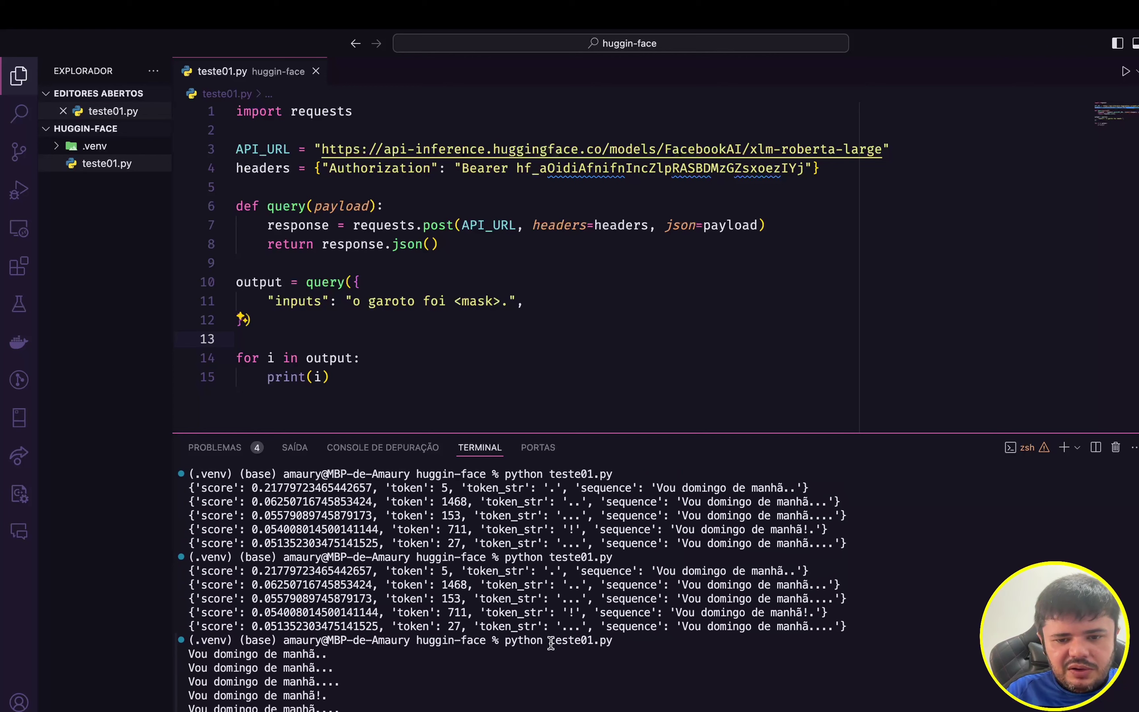
{"action": "scroll", "coordinate": [567, 688], "scroll_direction": "down", "scroll_amount": 5}
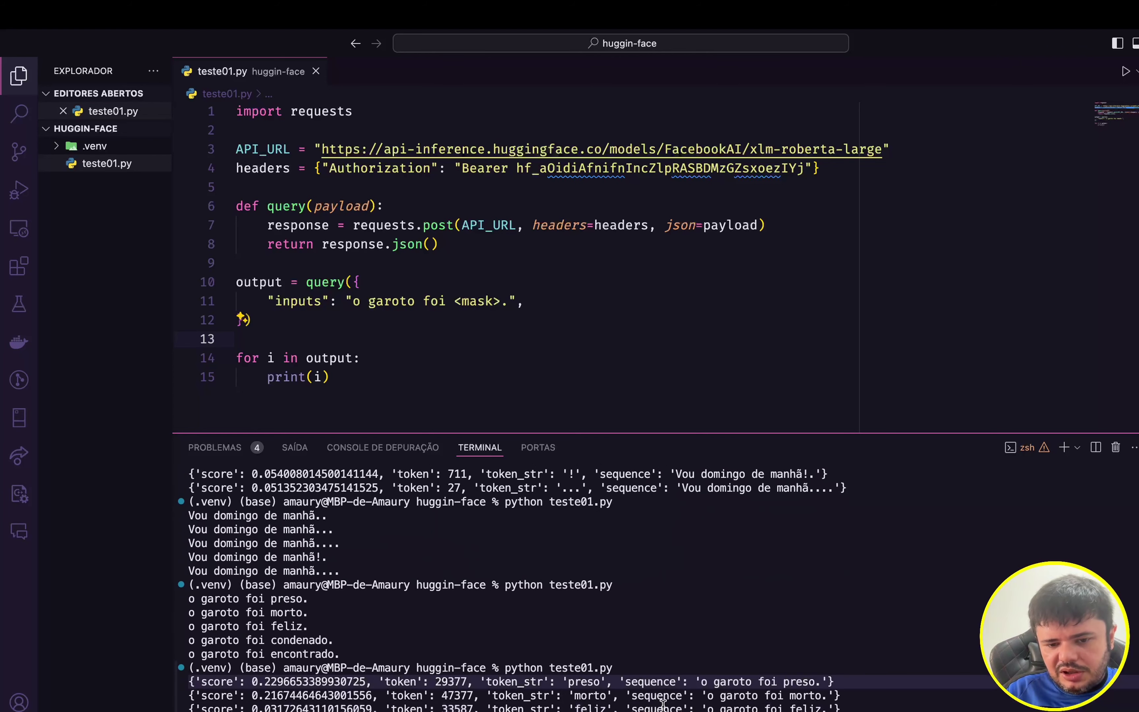
{"action": "left_click", "coordinate": [557, 360]}
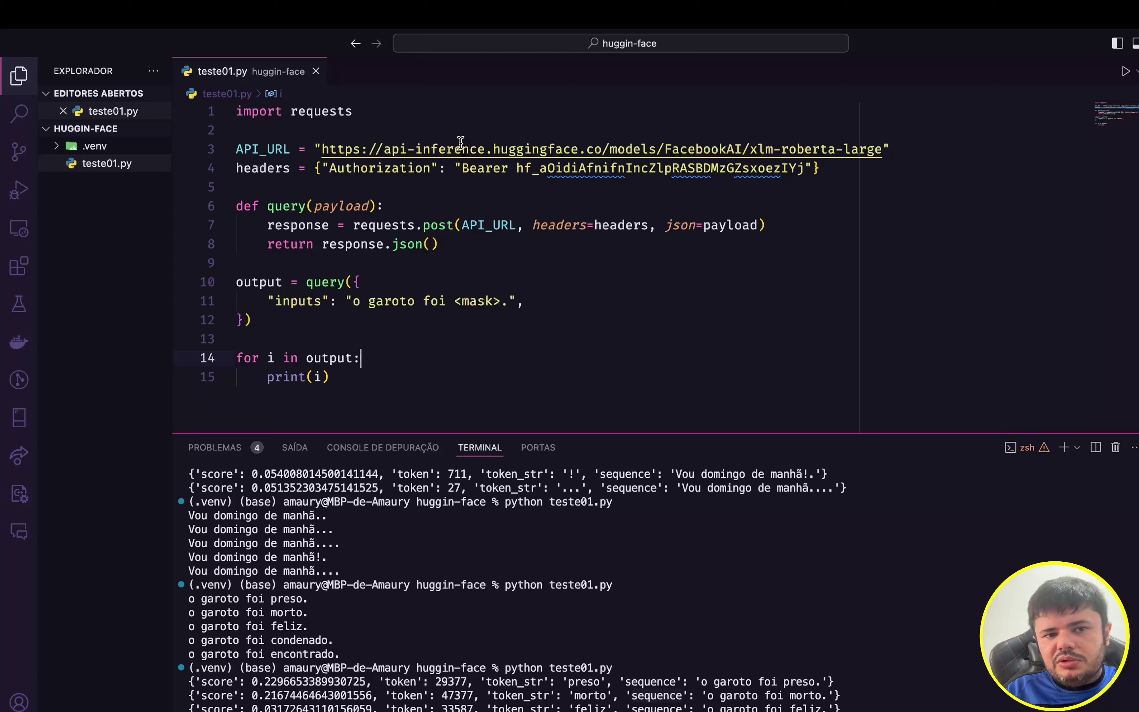
{"action": "left_click", "coordinate": [330, 112]}
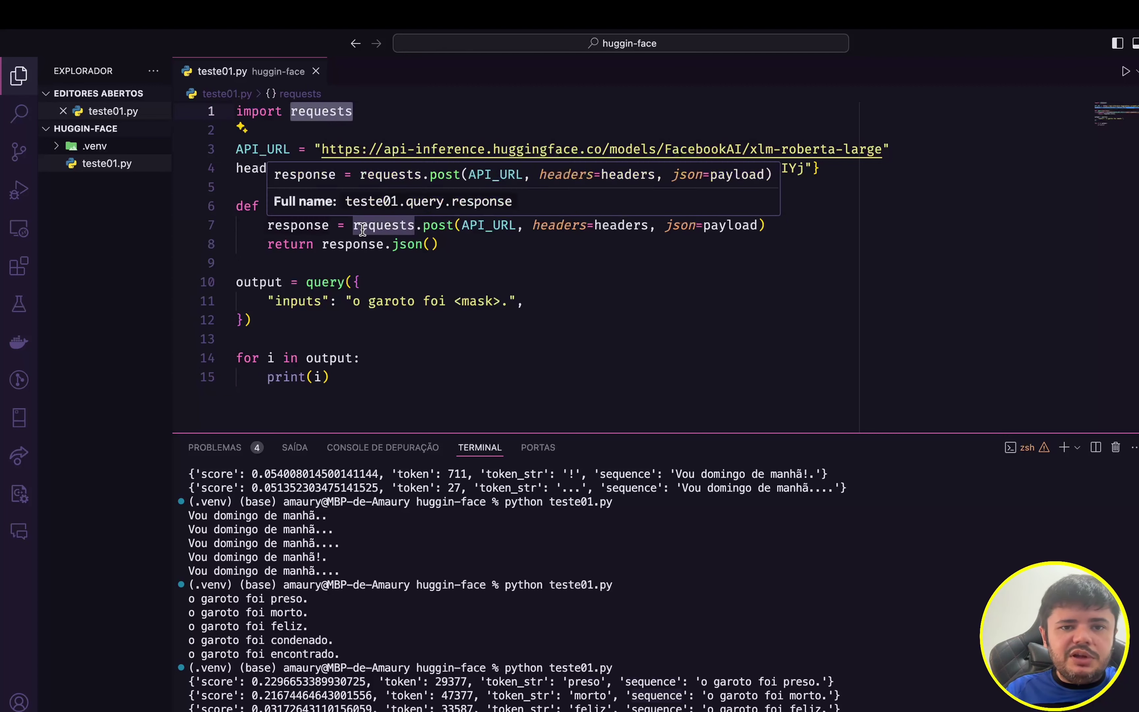
{"action": "left_click", "coordinate": [464, 115]}
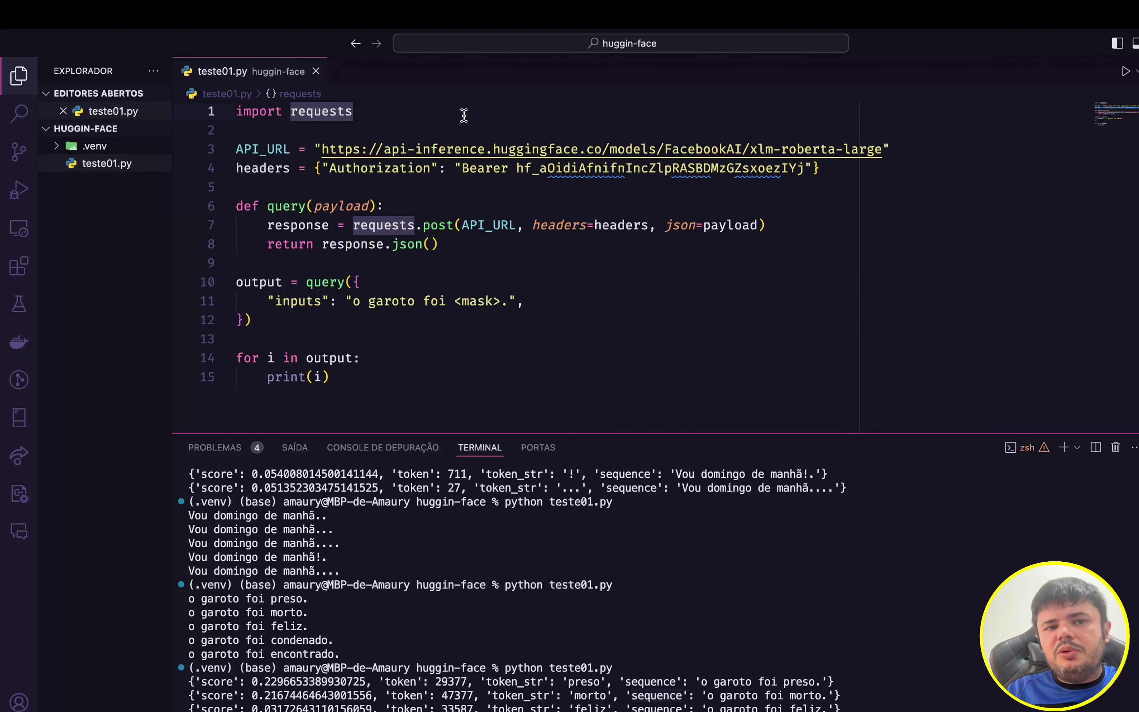
Dismiss the access-token dialog and open FacebookAI/xlm-roberta-large from the Fill-Mask model list
{"action": "key", "text": "ctrl+Left"}
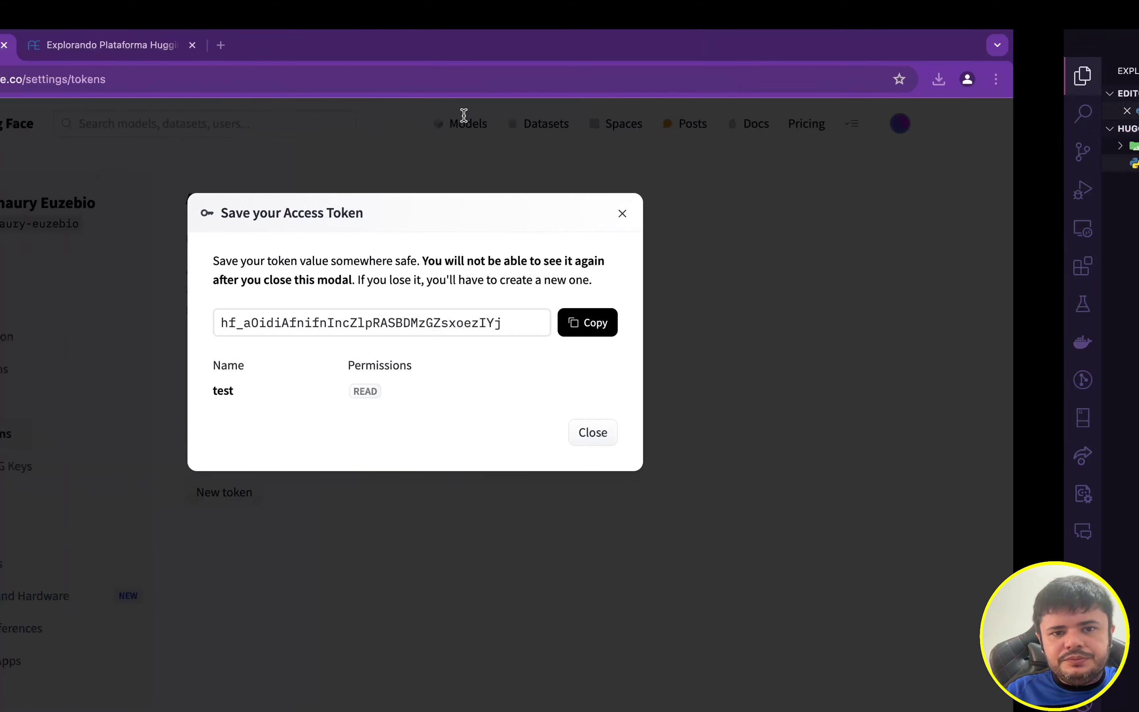
{"action": "left_click", "coordinate": [807, 213]}
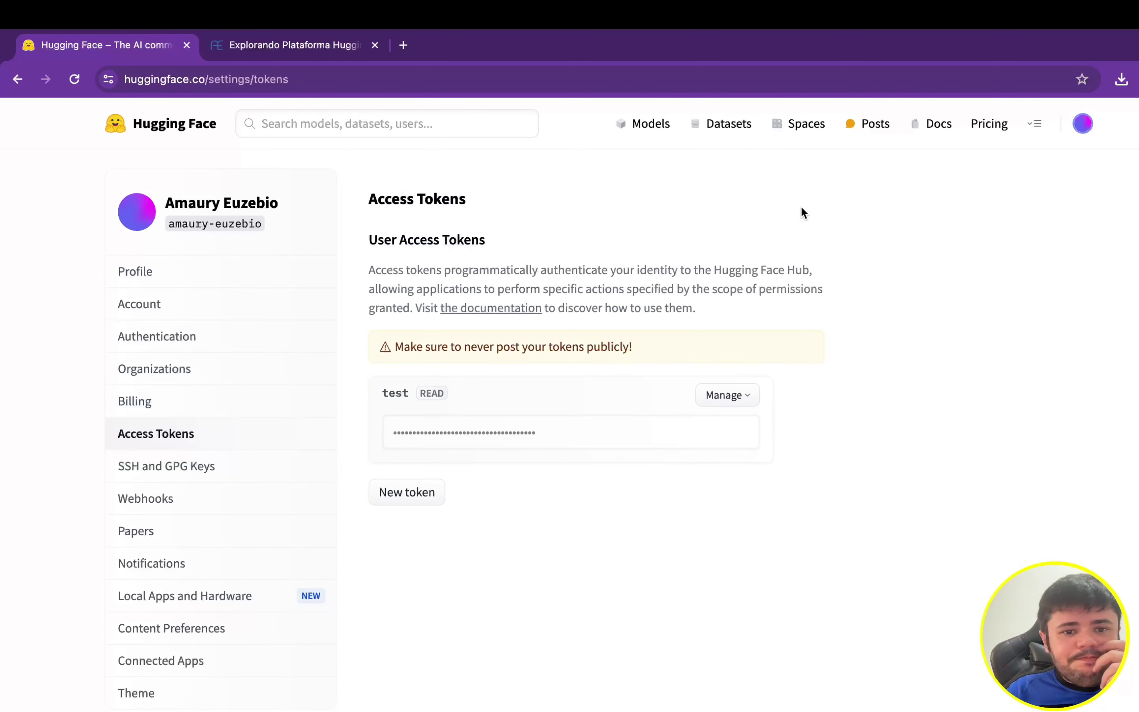
{"action": "left_click", "coordinate": [656, 124]}
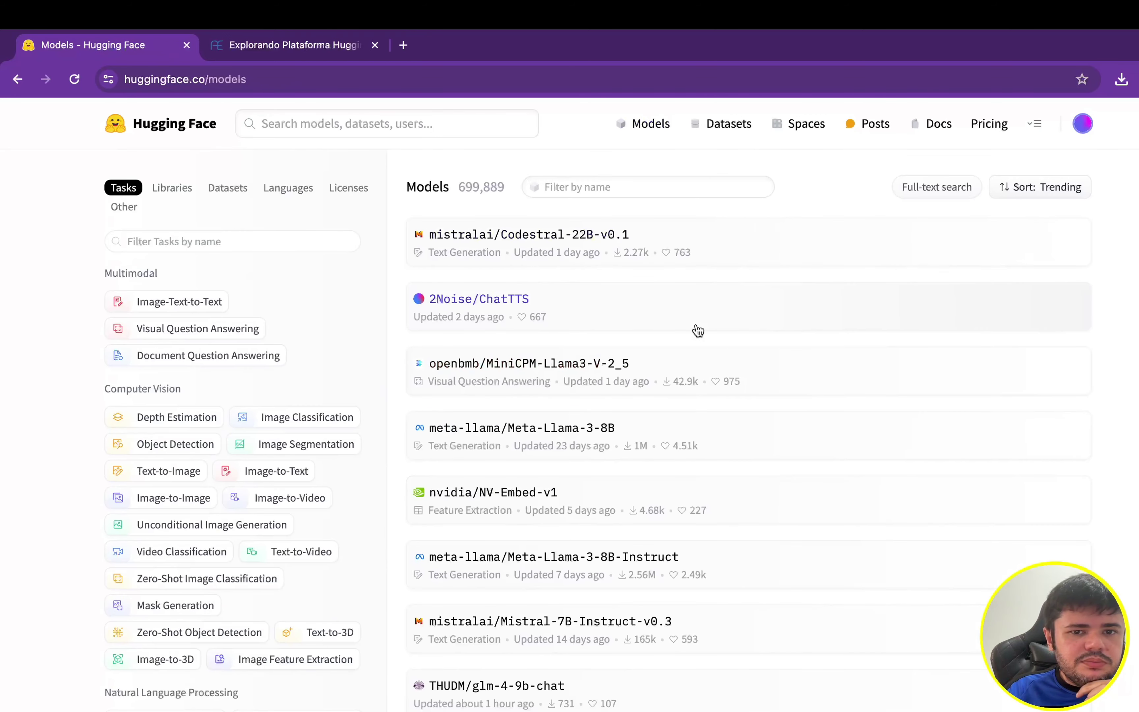
{"action": "scroll", "coordinate": [213, 511], "scroll_direction": "down", "scroll_amount": 1}
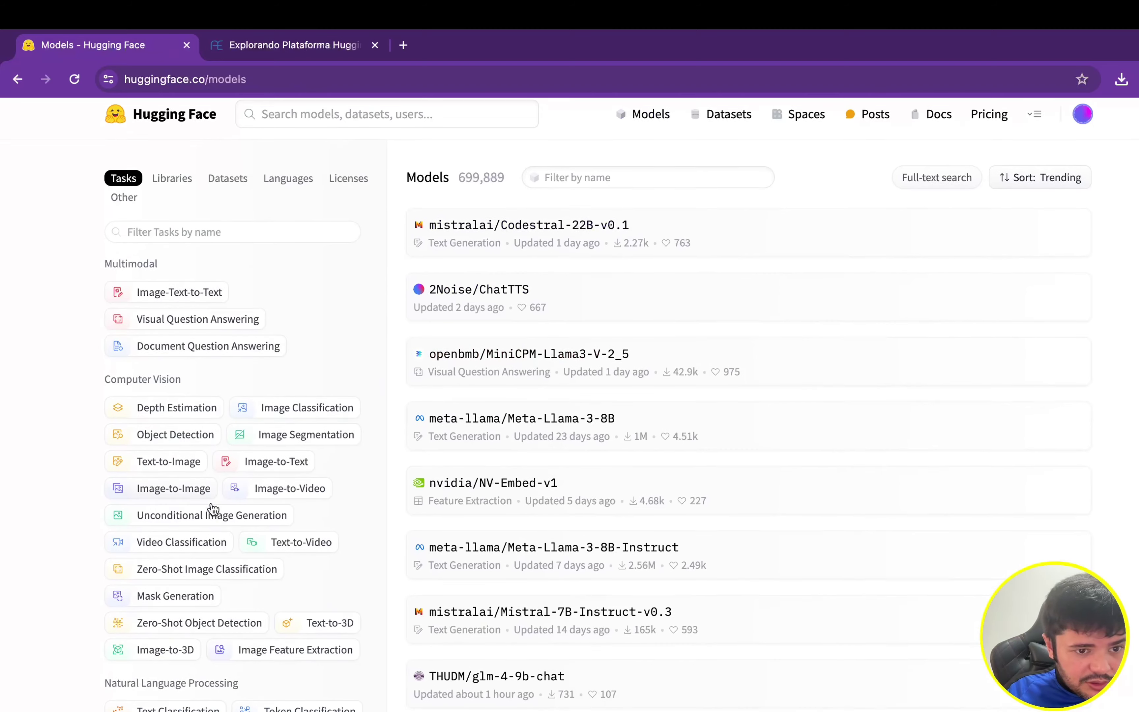
{"action": "scroll", "coordinate": [213, 509], "scroll_direction": "down", "scroll_amount": 5}
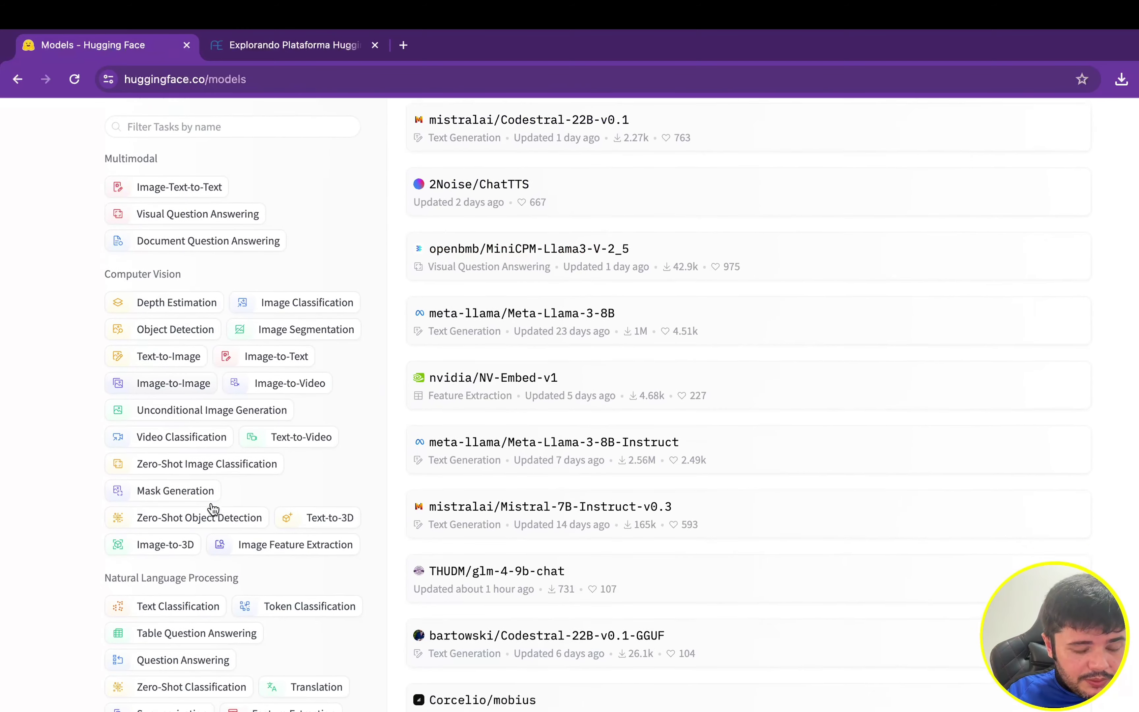
{"action": "scroll", "coordinate": [213, 509], "scroll_direction": "down", "scroll_amount": 1}
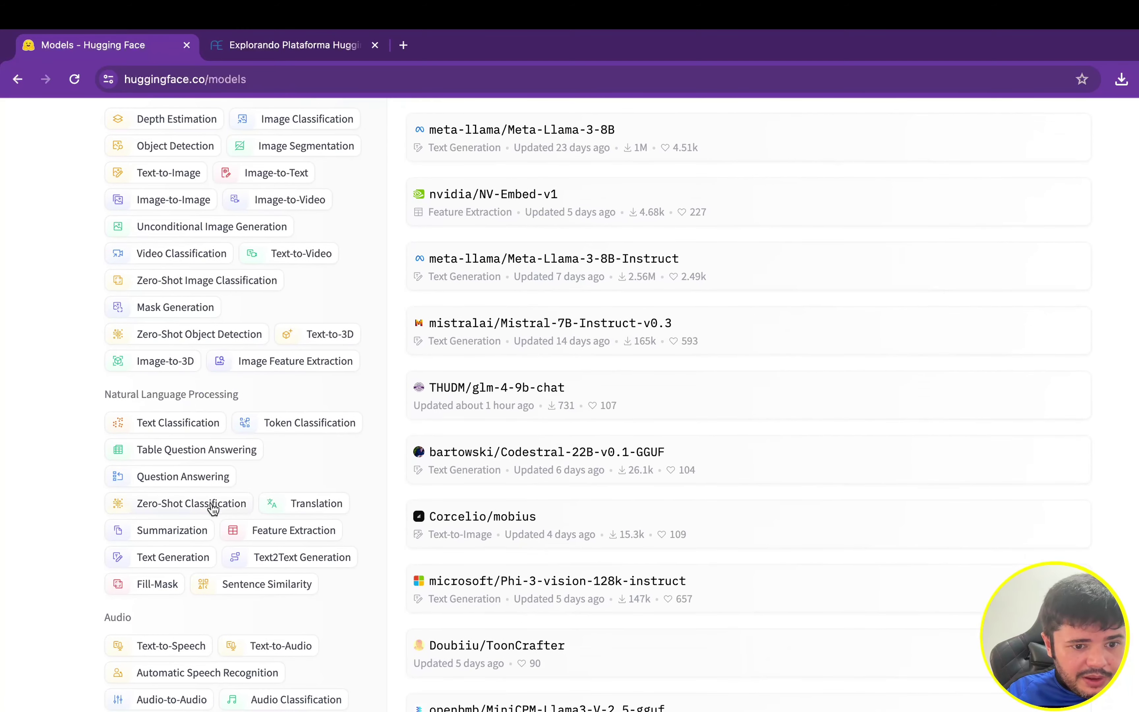
{"action": "left_click", "coordinate": [154, 585]}
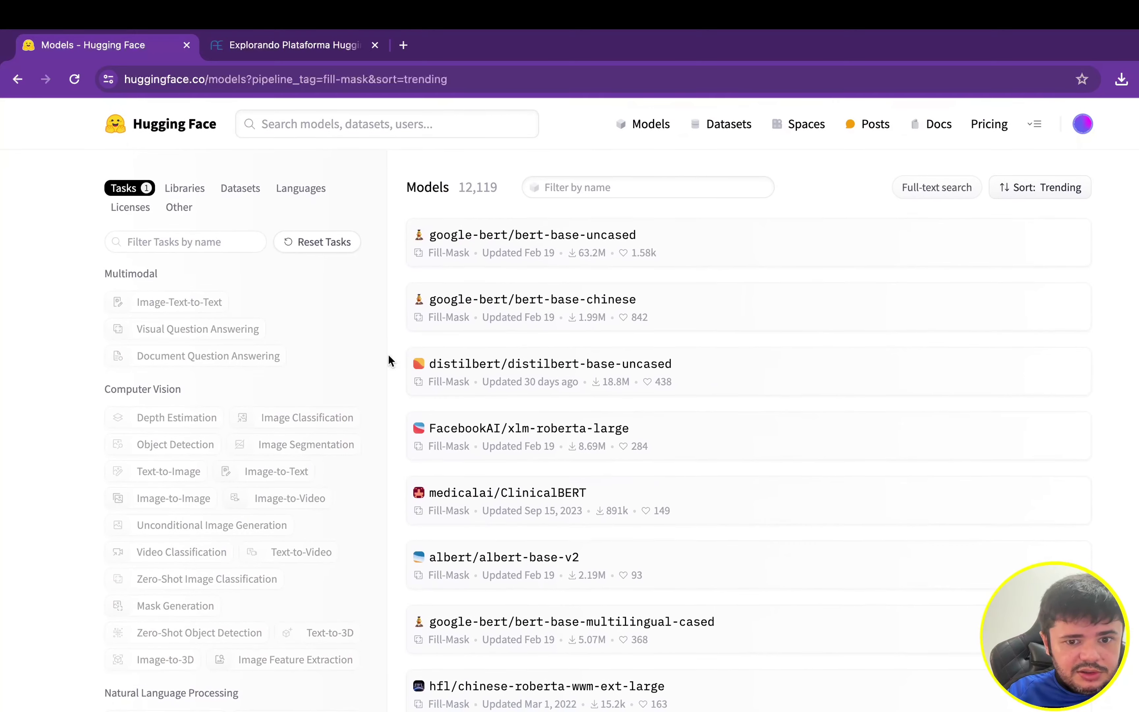
{"action": "left_click", "coordinate": [461, 426]}
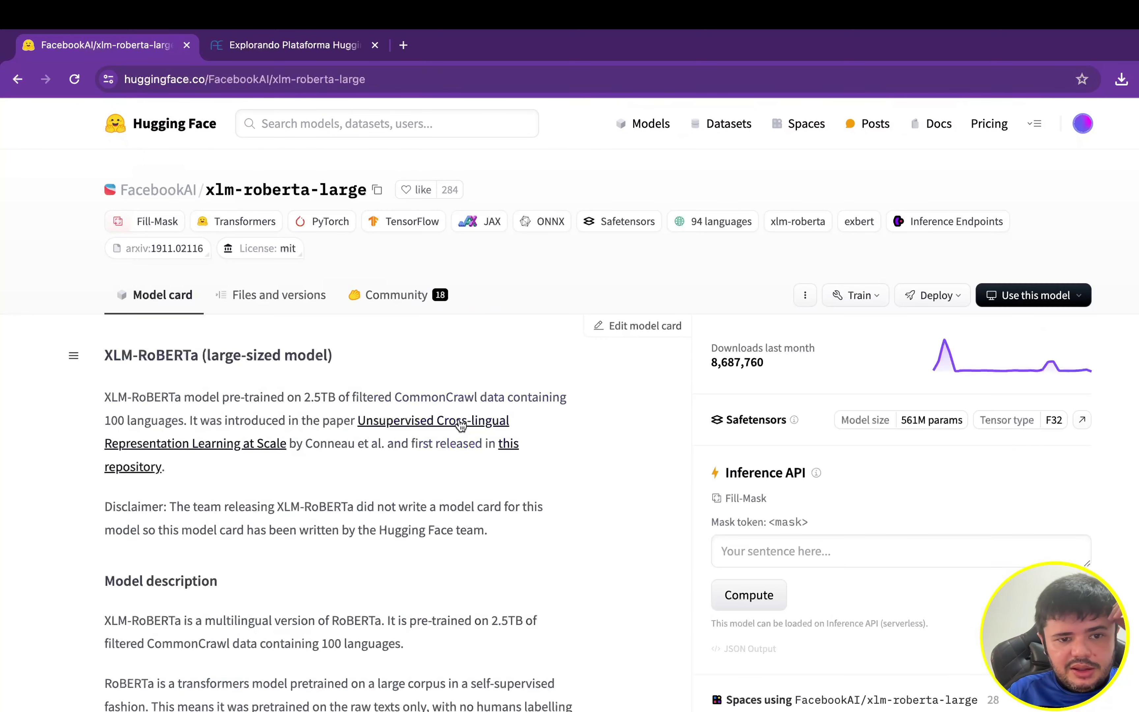
View the Transformers snippet under Use this model on the model card
{"action": "scroll", "coordinate": [631, 334], "scroll_direction": "down", "scroll_amount": 1}
{"action": "left_click", "coordinate": [932, 293]}
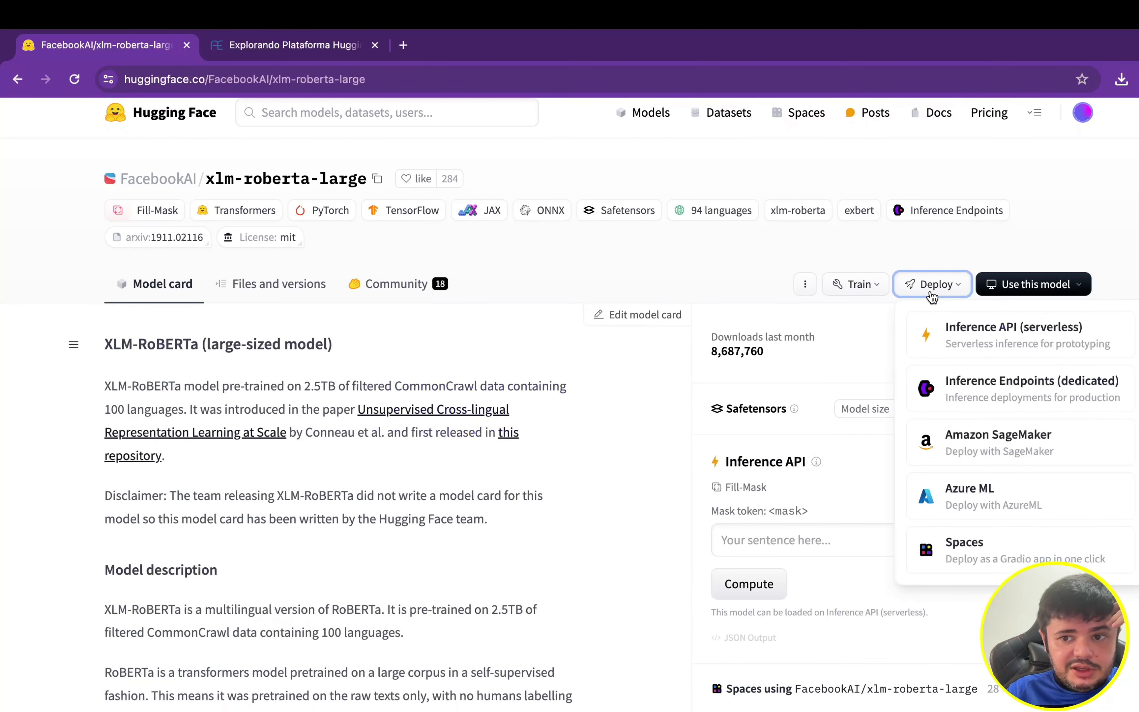
{"action": "left_click", "coordinate": [1009, 284]}
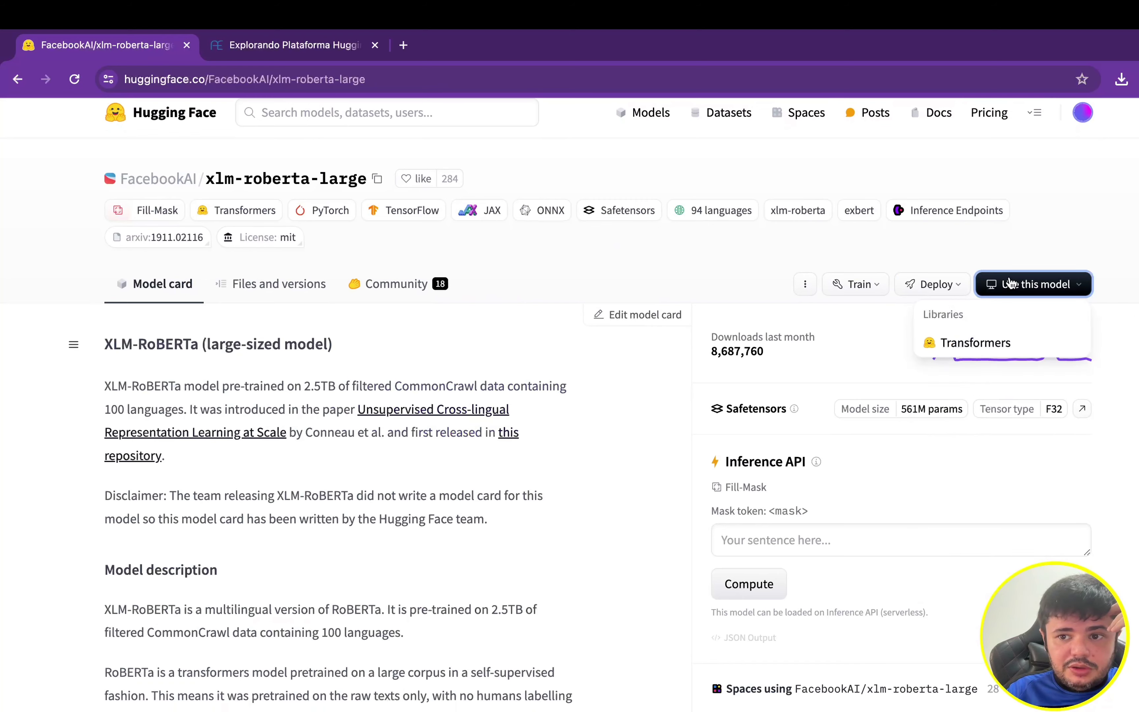
{"action": "left_click", "coordinate": [884, 327]}
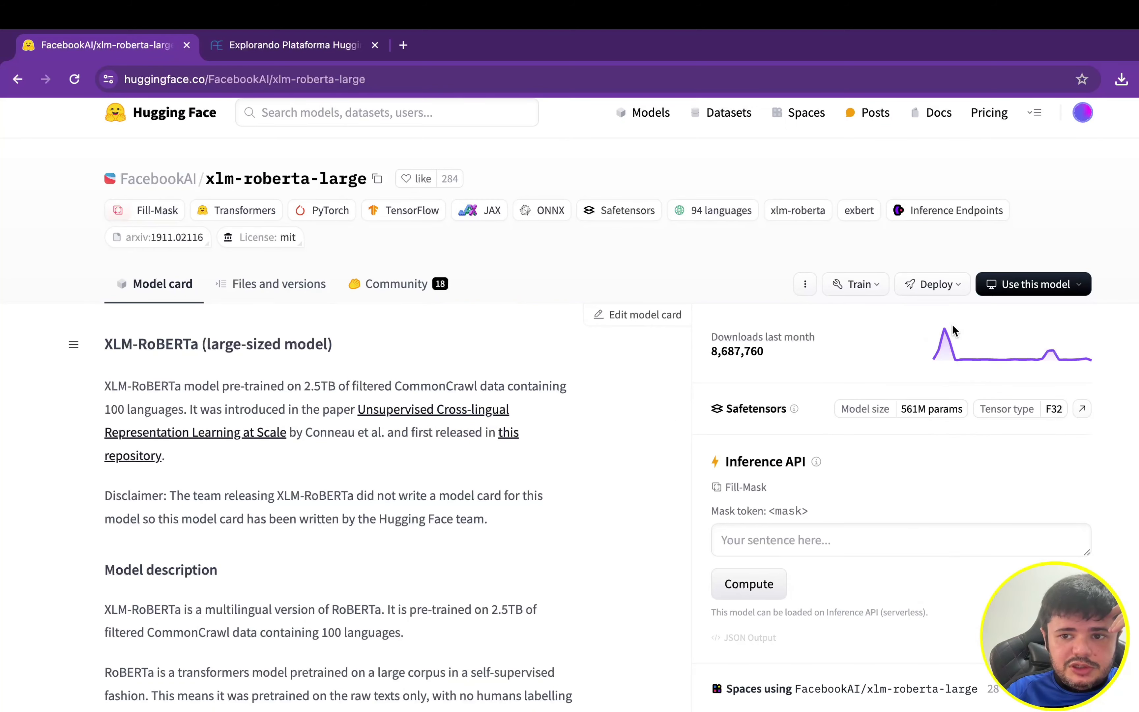
{"action": "left_click", "coordinate": [977, 289]}
{"action": "left_click", "coordinate": [990, 343]}
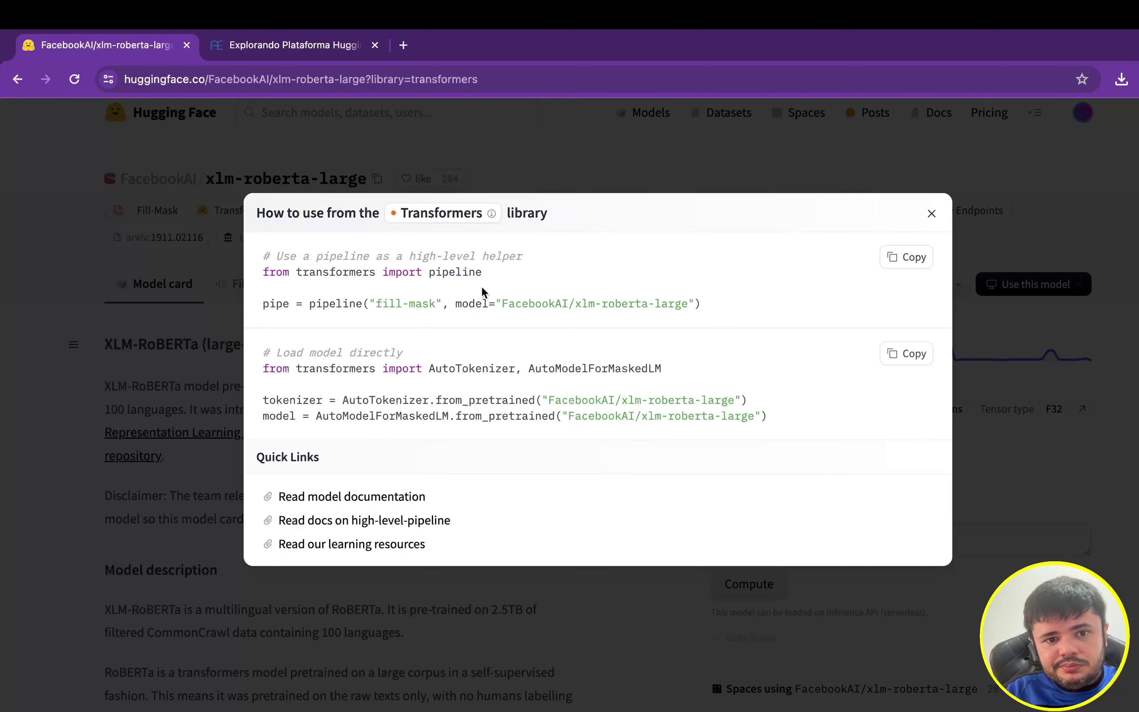
{"action": "key", "text": "Escape"}
Select the three-line pipeline code in the card's Usage section
{"action": "scroll", "coordinate": [330, 502], "scroll_direction": "down", "scroll_amount": 15}
{"action": "scroll", "coordinate": [330, 502], "scroll_direction": "down", "scroll_amount": 8}
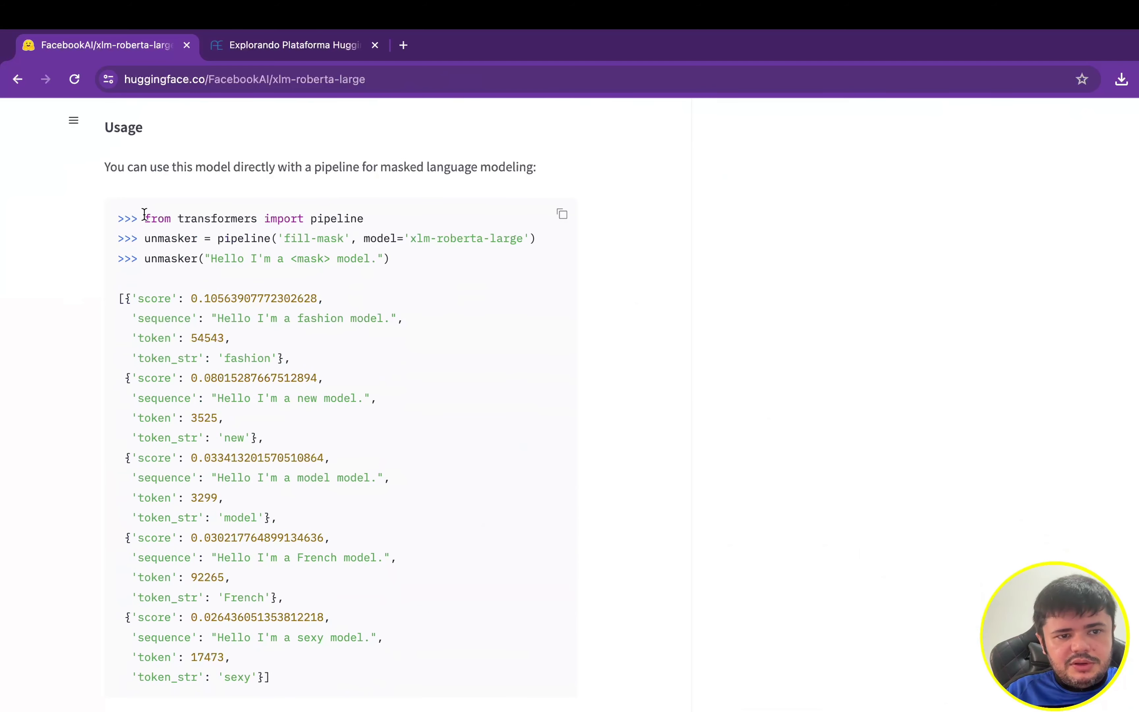
{"action": "left_click_drag", "start_coordinate": [115, 218], "coordinate": [406, 264]}
{"action": "key", "text": "super+c"}
Create teste02.py in the project and paste the pipeline example into it
{"action": "key", "text": "ctrl+Right"}
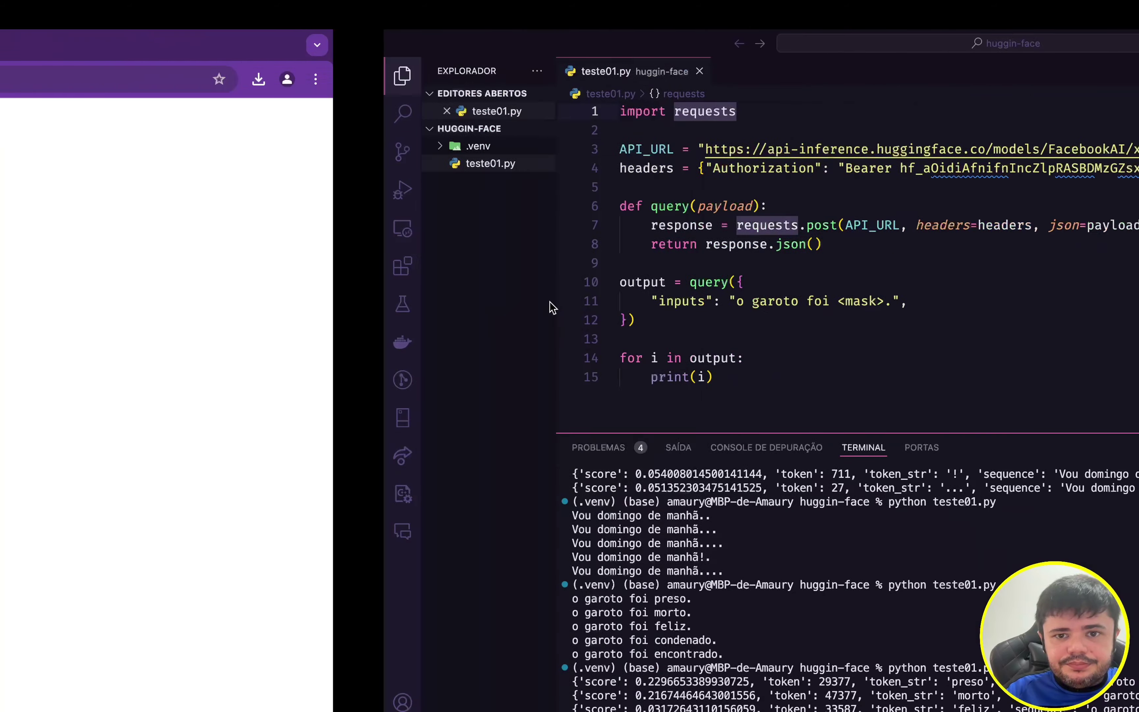
{"action": "right_click", "coordinate": [119, 251]}
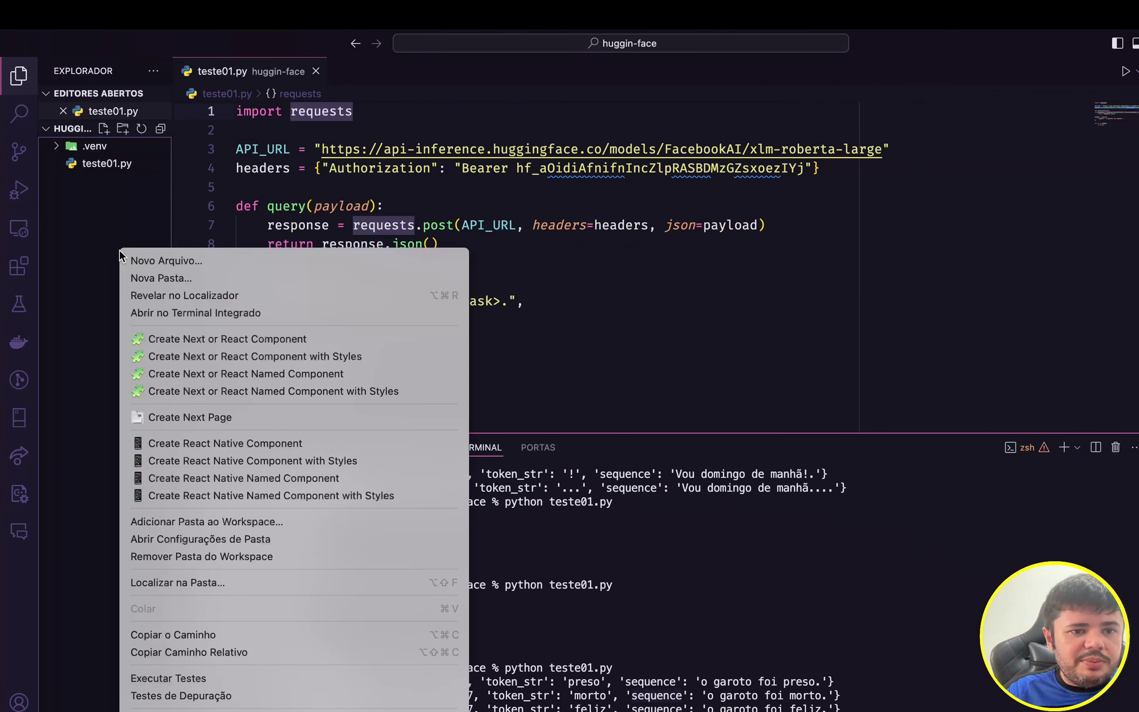
{"action": "left_click", "coordinate": [152, 261]}
{"action": "type", "text": "teste0"}
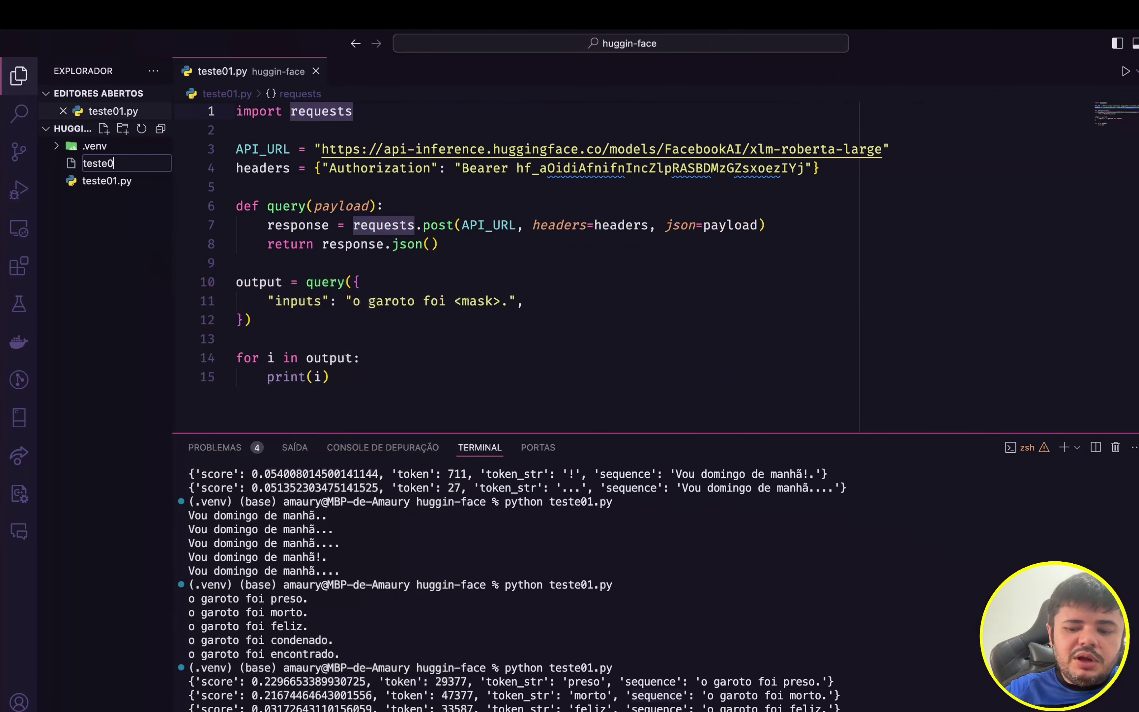
{"action": "type", "text": "2.p"}
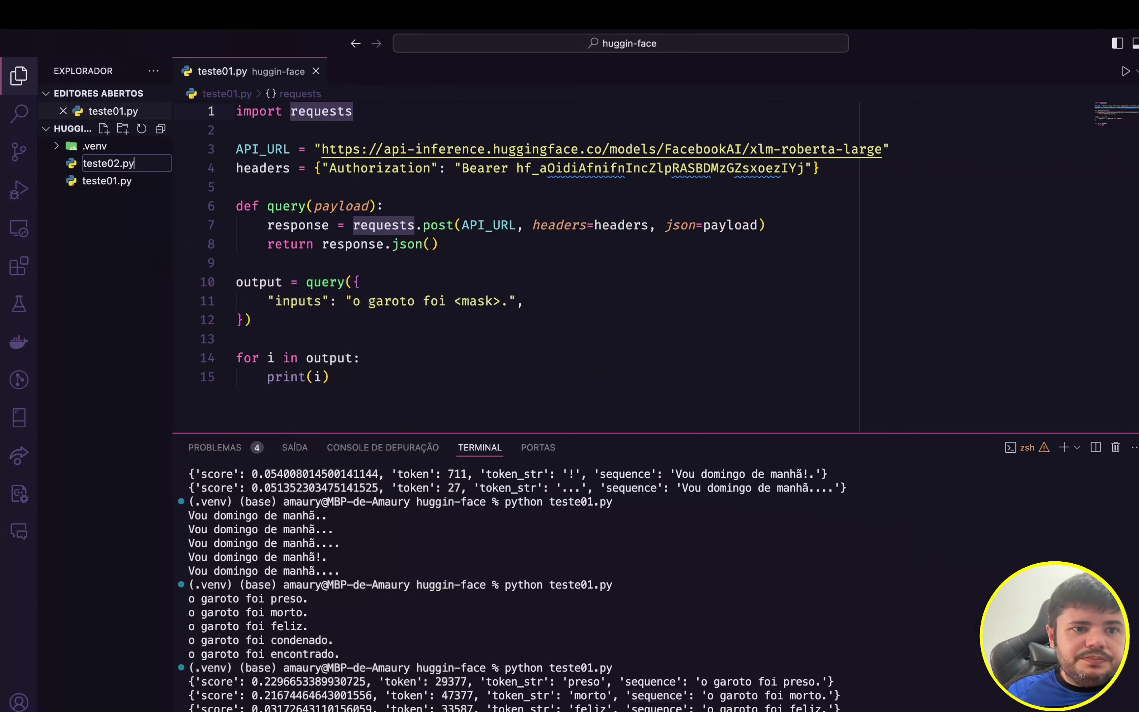
{"action": "type", "text": "y"}
{"action": "key", "text": "Return"}
{"action": "key", "text": "super+v"}
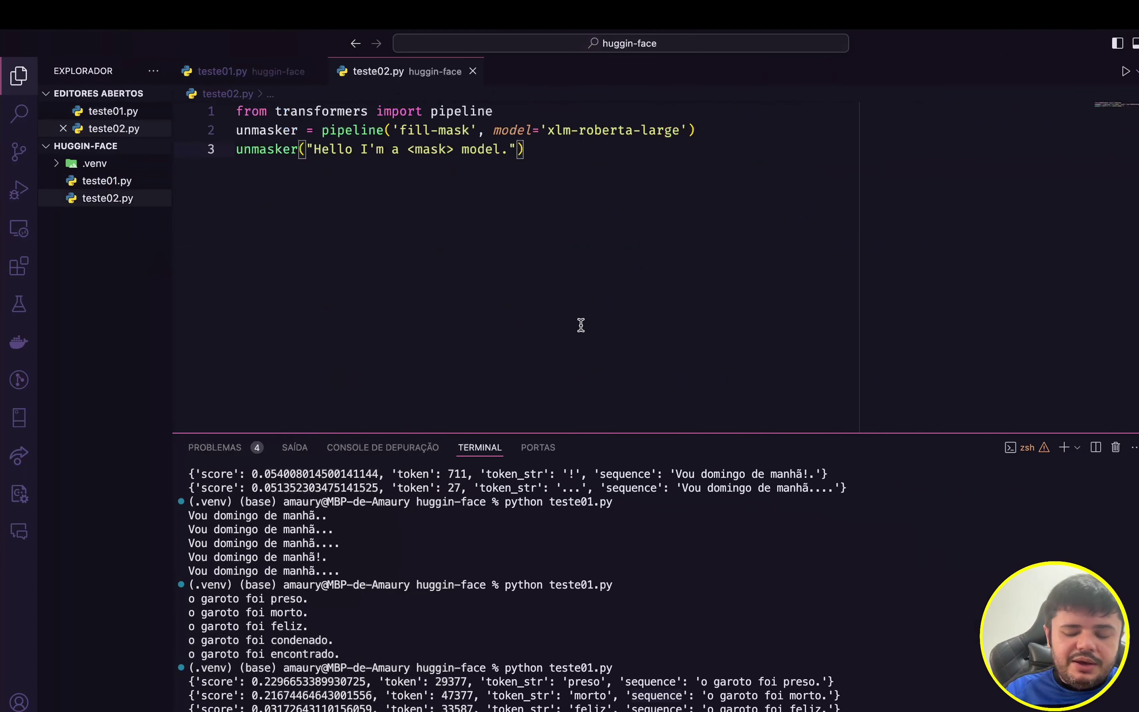
Clear the terminal and select 'transformers' on line 1 of teste02.py
{"action": "left_click", "coordinate": [620, 553]}
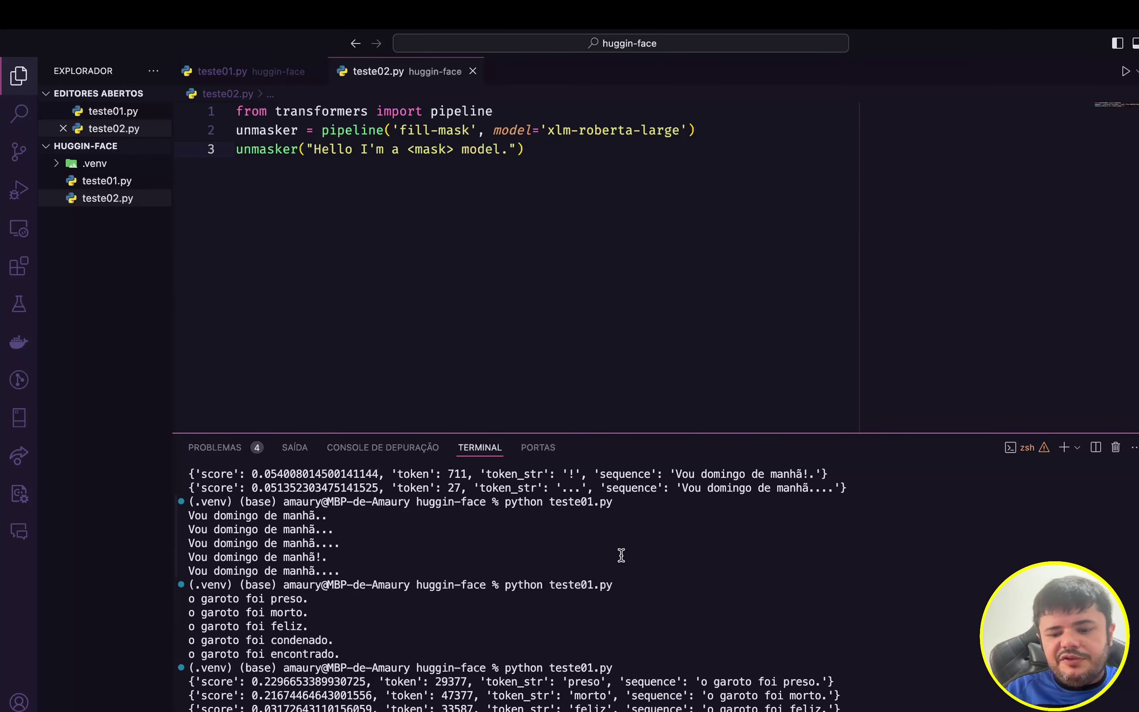
{"action": "key", "text": "super+k"}
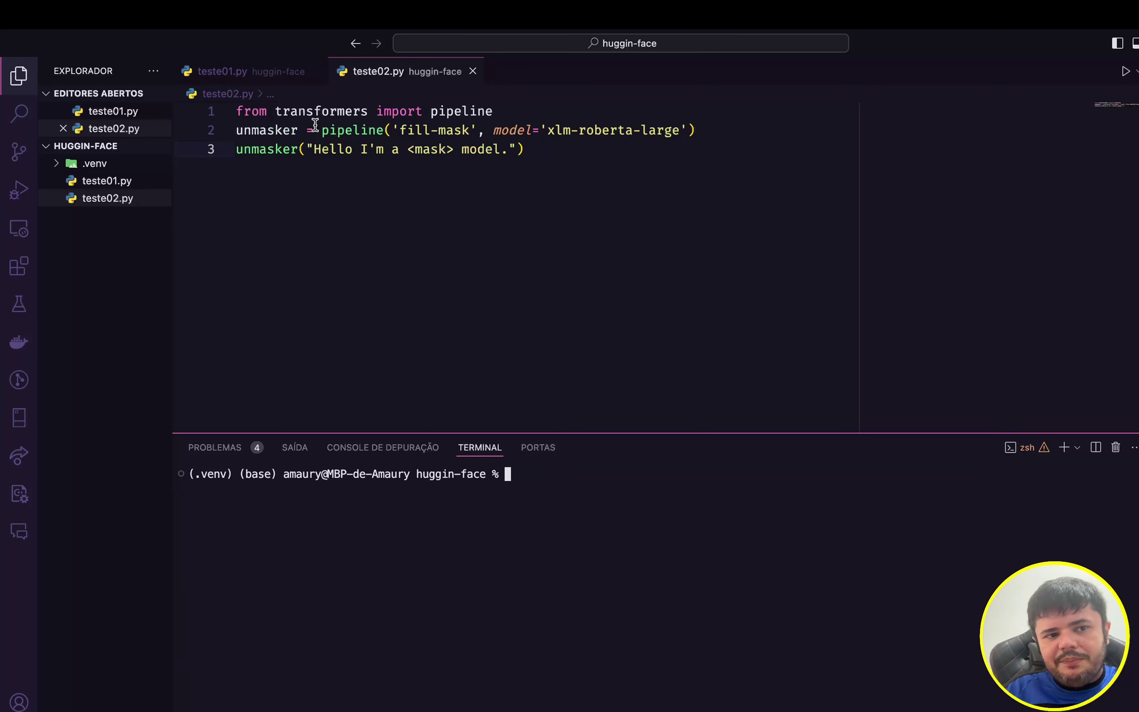
{"action": "left_click", "coordinate": [118, 185]}
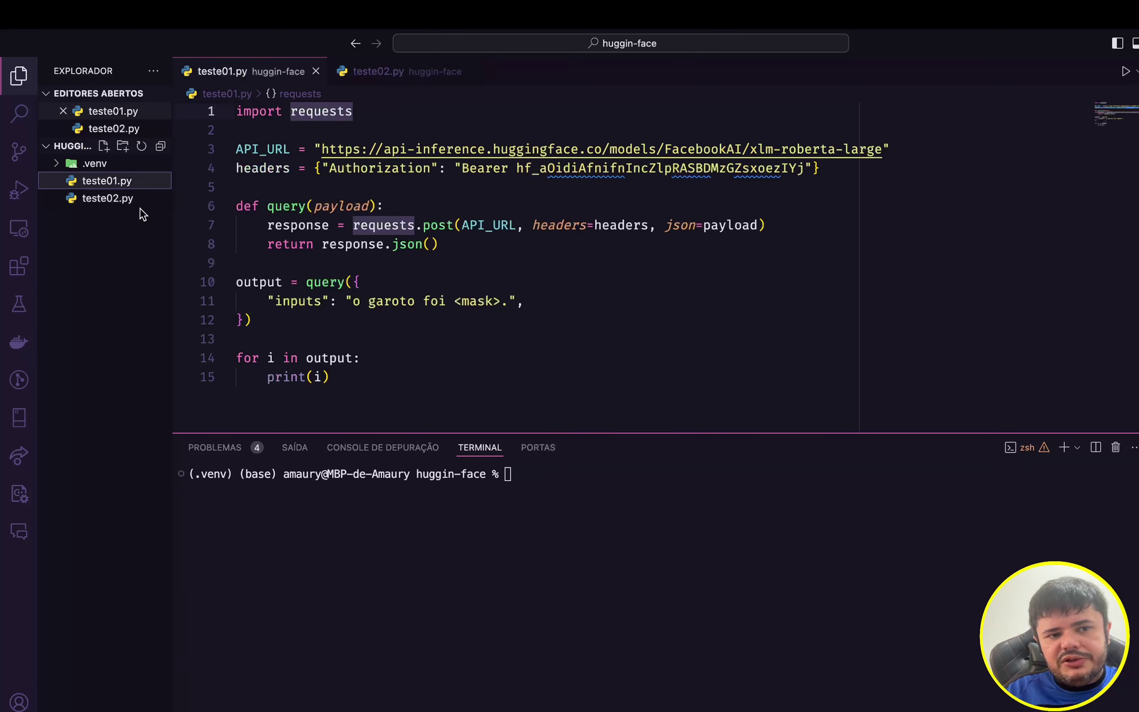
{"action": "left_click", "coordinate": [111, 210]}
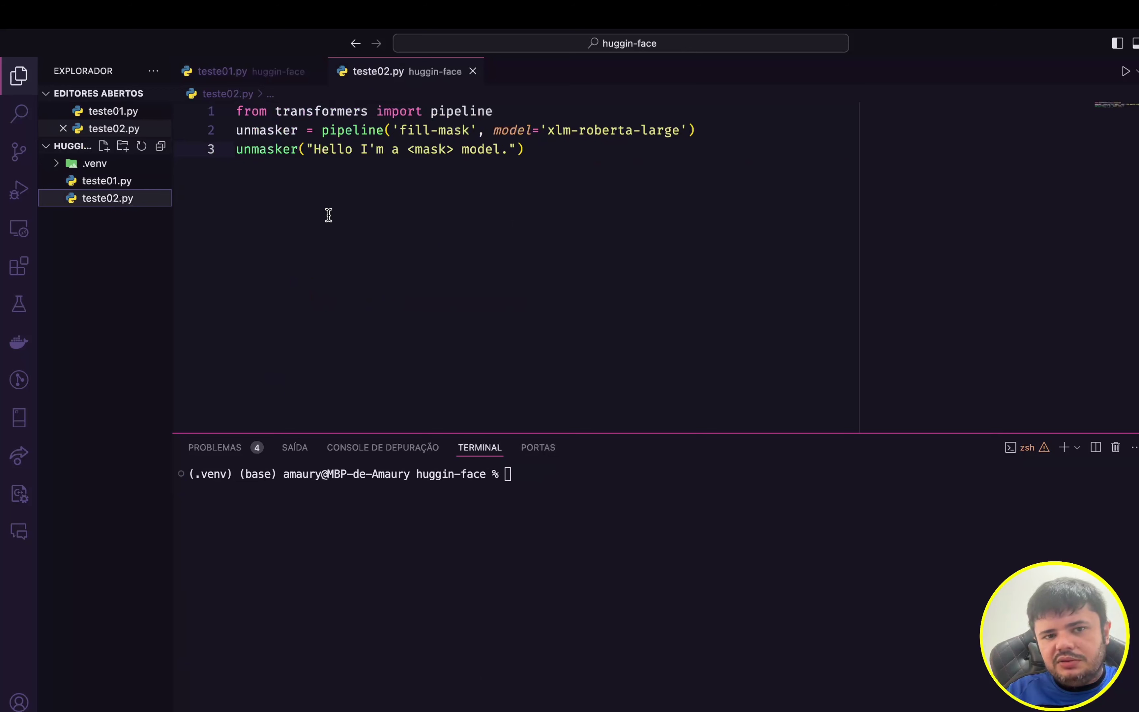
{"action": "left_click", "coordinate": [330, 112]}
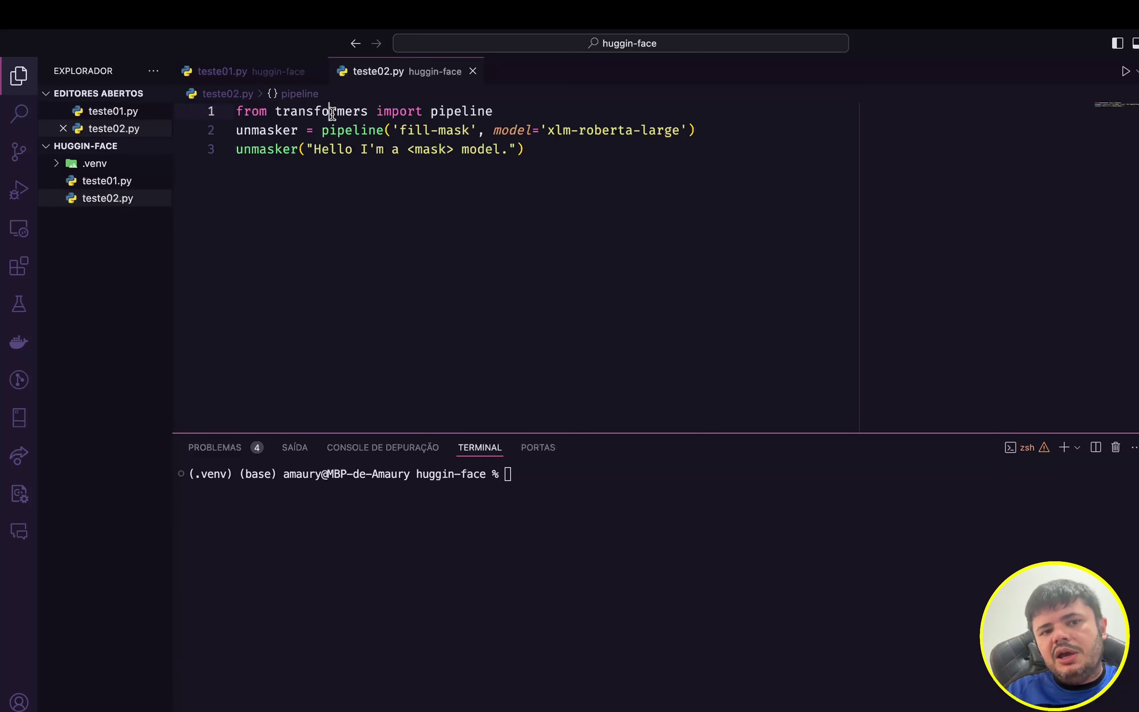
{"action": "double_click", "coordinate": [332, 114]}
{"action": "key", "text": "super+c"}
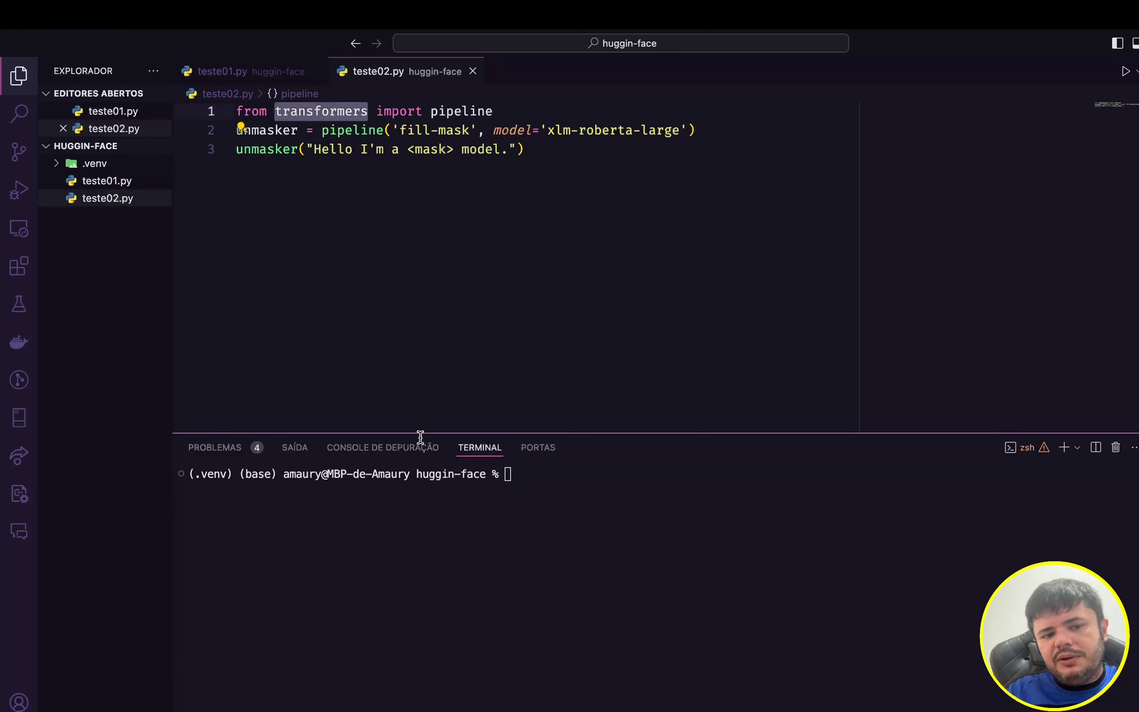
{"action": "left_click", "coordinate": [368, 552]}
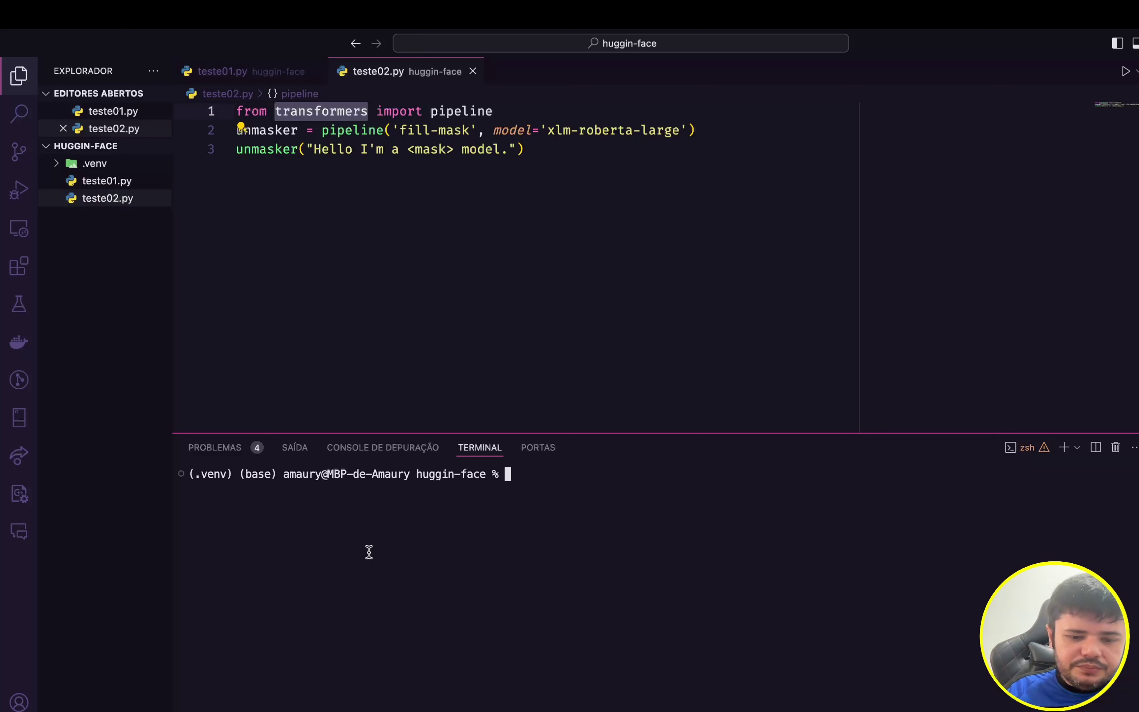
Run pip install transformers in the terminal
{"action": "type", "text": "pip install"}
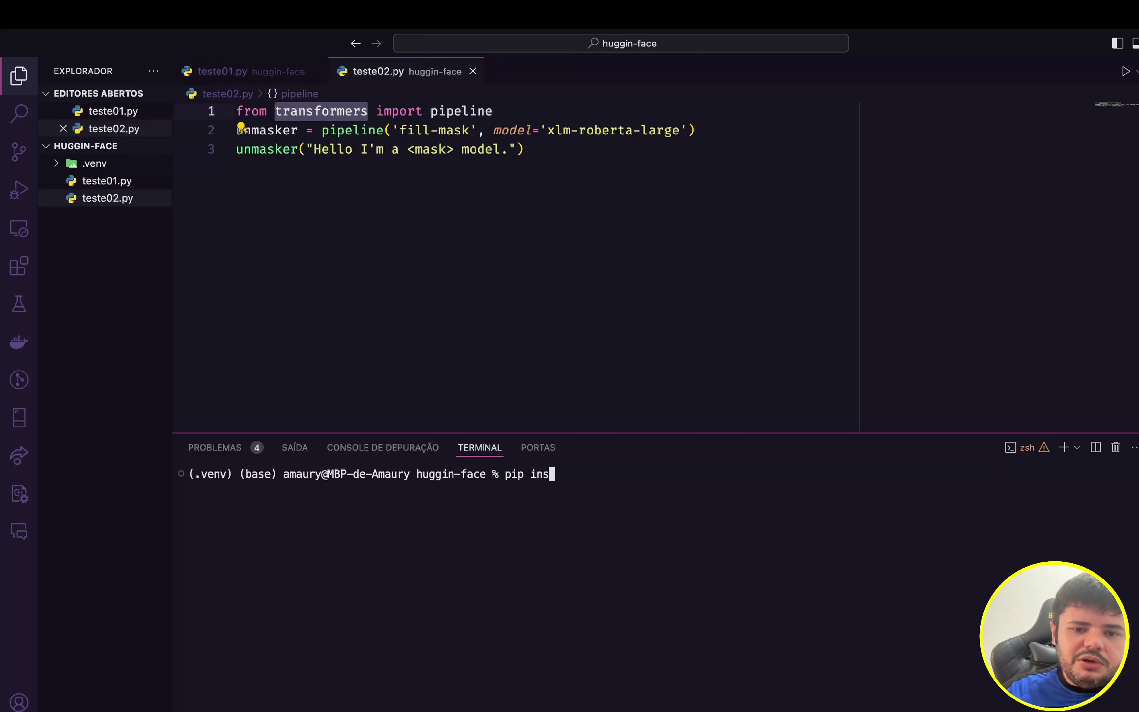
{"action": "right_click", "coordinate": [438, 603]}
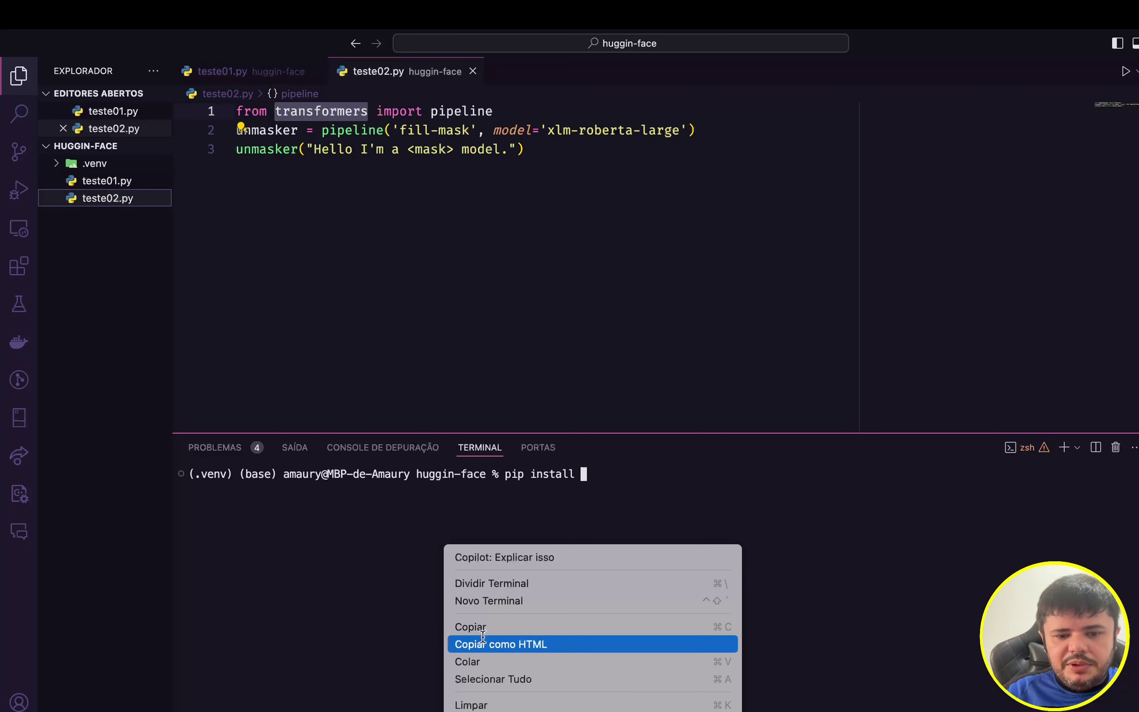
{"action": "left_click", "coordinate": [483, 662]}
{"action": "key", "text": "Return"}
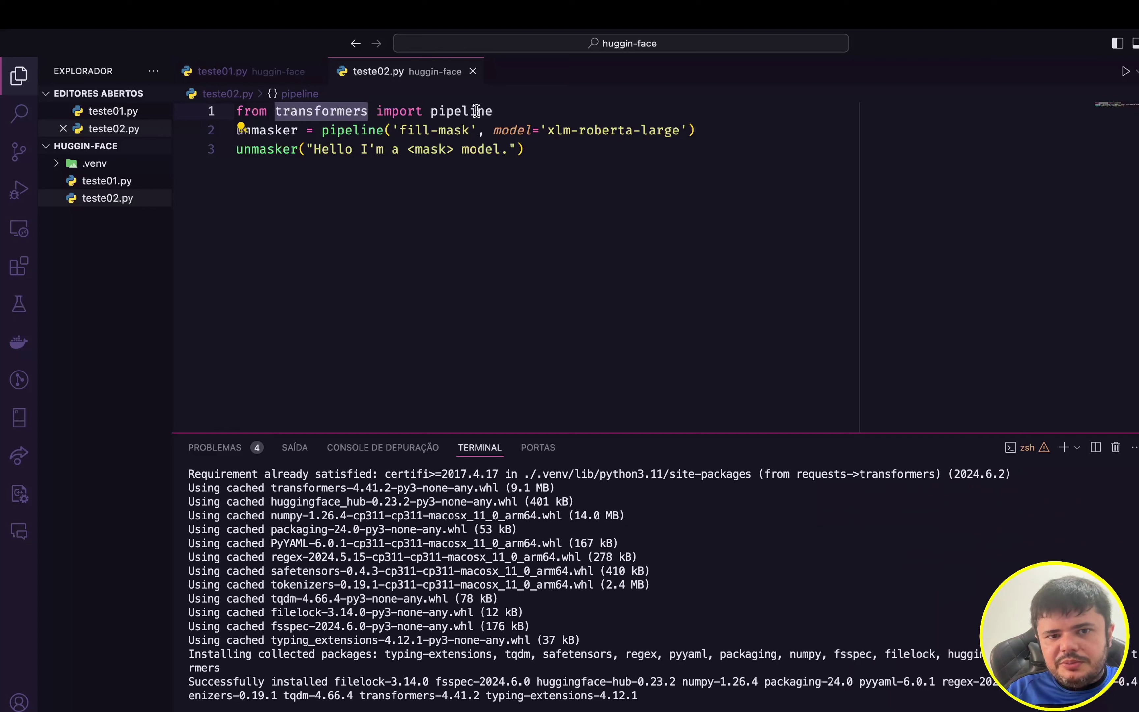
Select 'transformers', both 'pipeline' words and the model name xlm-roberta-large in the code
{"action": "left_click", "coordinate": [496, 111]}
{"action": "double_click", "coordinate": [338, 112]}
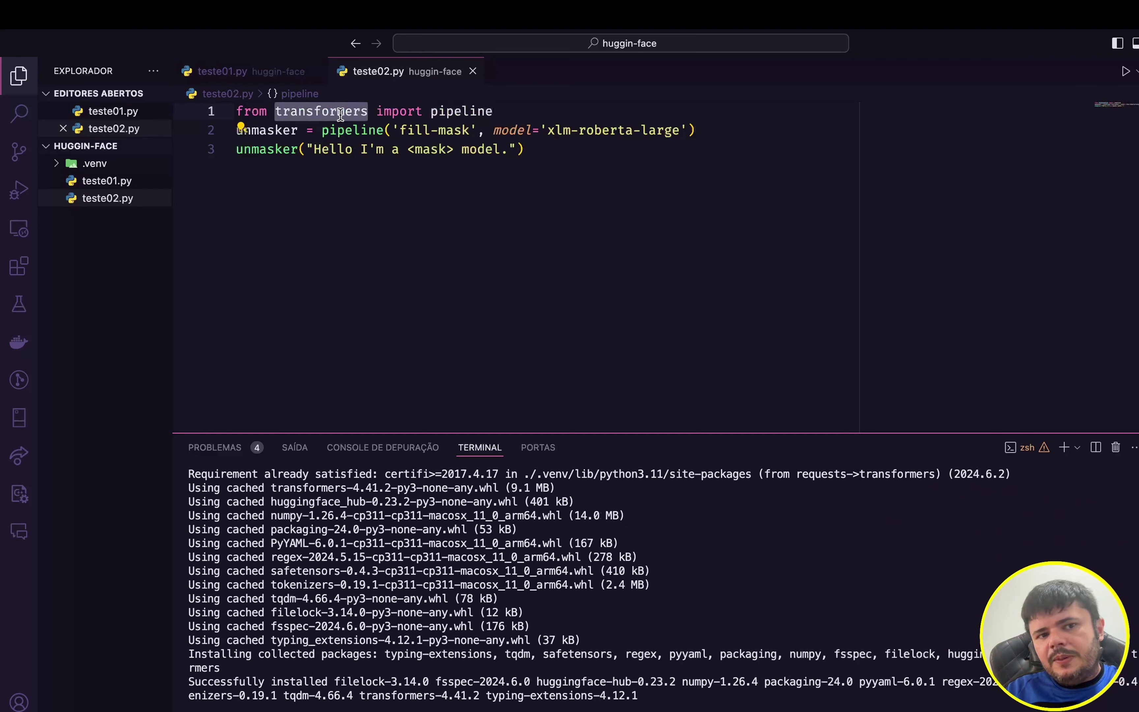
{"action": "double_click", "coordinate": [337, 132]}
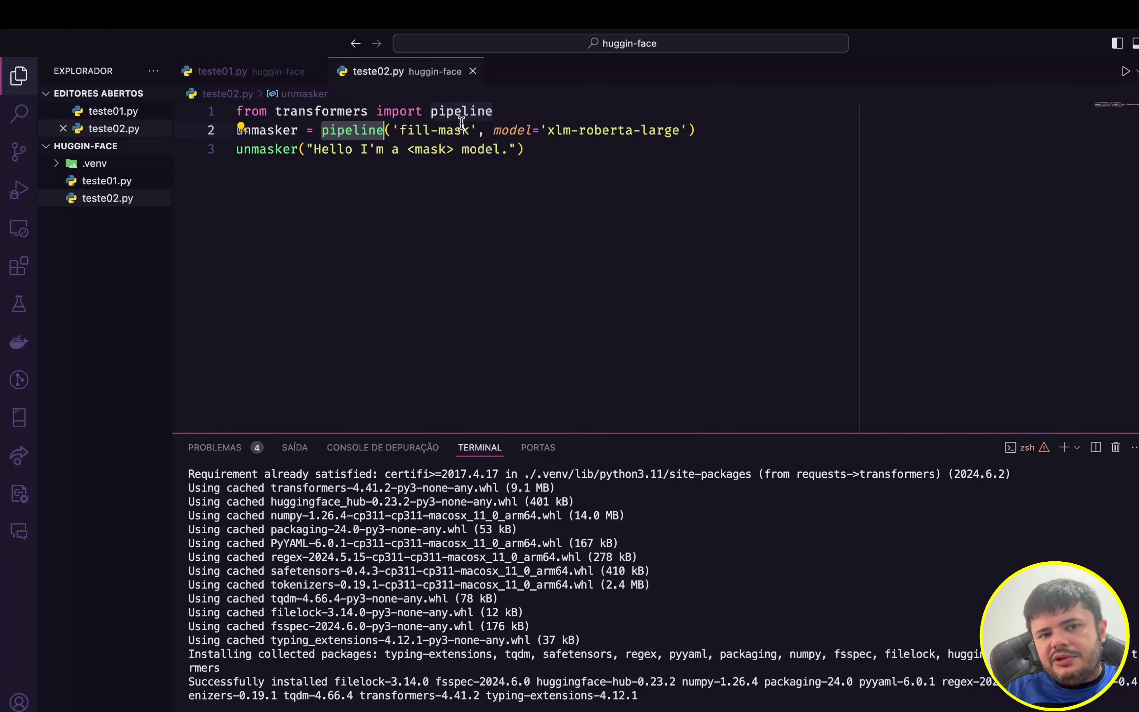
{"action": "key", "text": "super+d"}
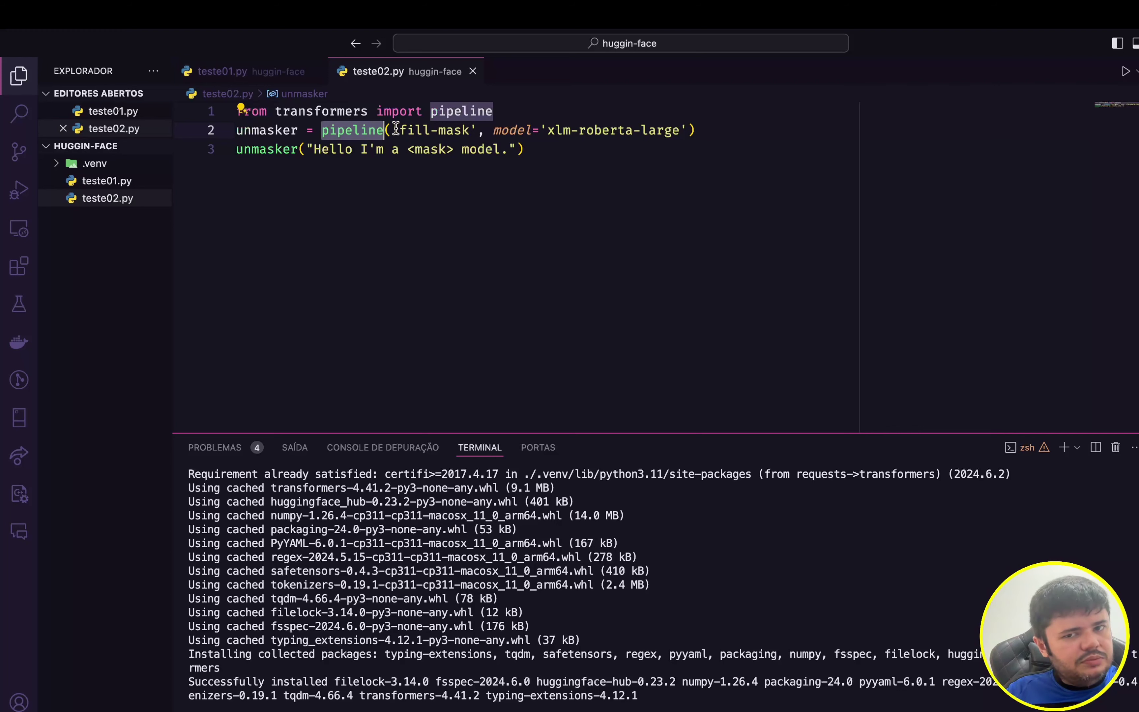
{"action": "left_click_drag", "start_coordinate": [685, 129], "coordinate": [546, 128]}
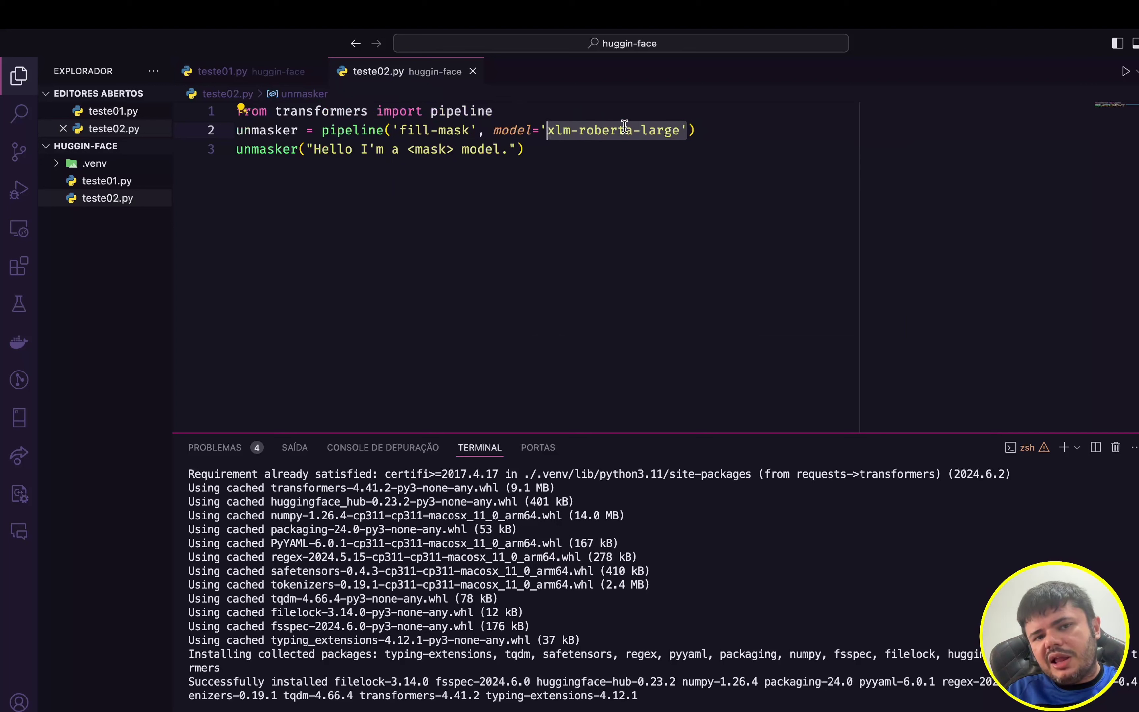
Clear the terminal and run python teste02.py, which fails requiring PyTorch or TensorFlow
{"action": "left_click", "coordinate": [778, 557]}
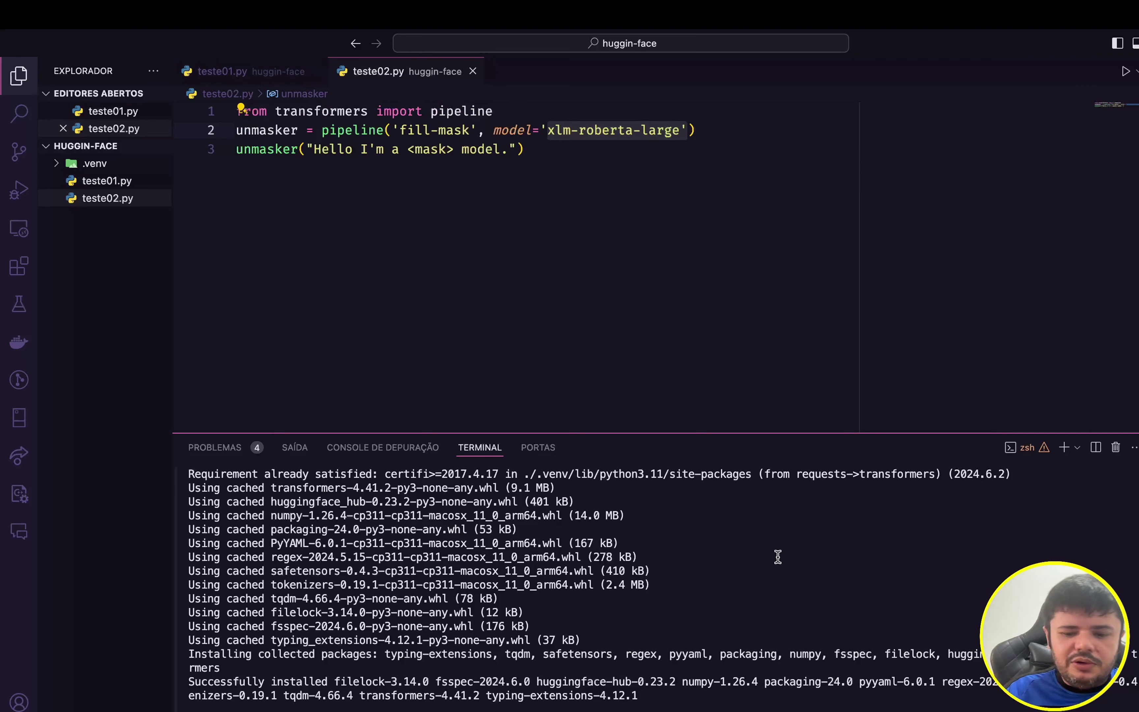
{"action": "key", "text": "super+k"}
{"action": "type", "text": "pytho"}
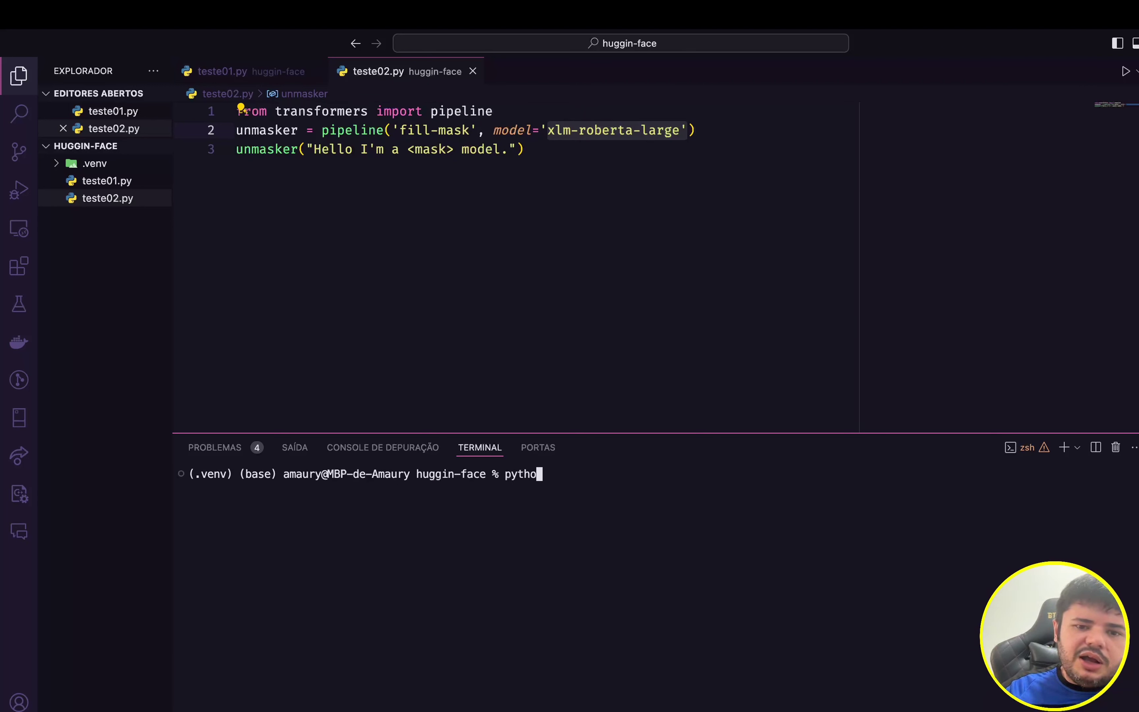
{"action": "type", "text": "n te"}
{"action": "key", "text": "Tab"}
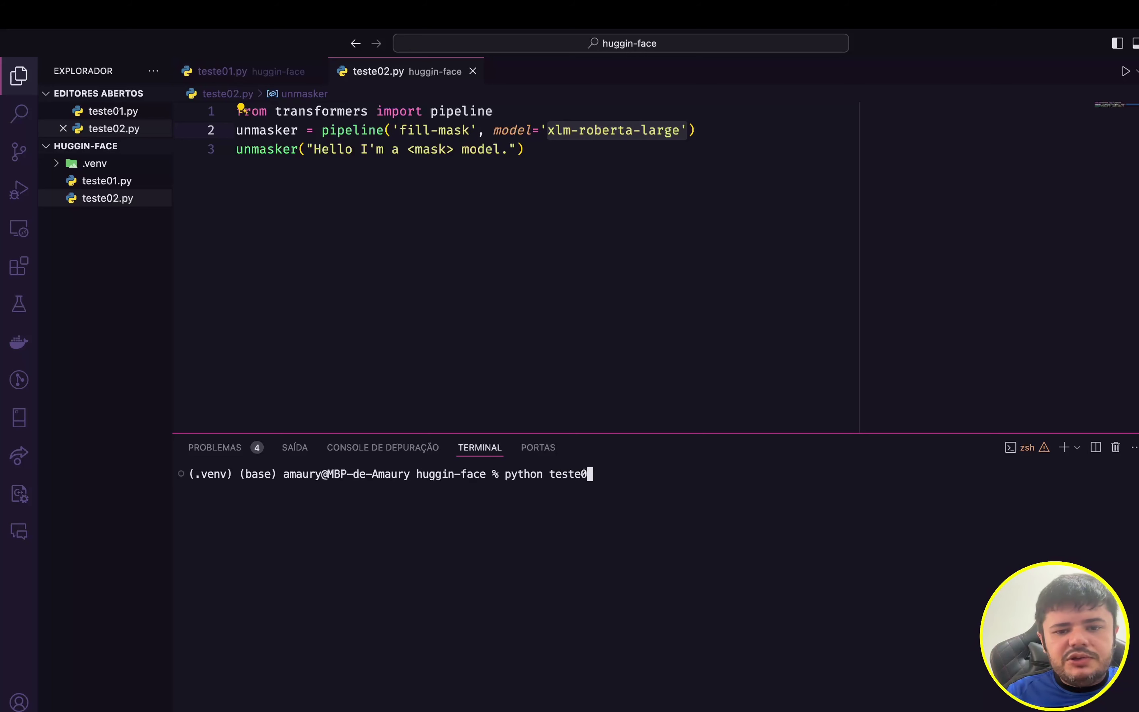
{"action": "type", "text": "2"}
{"action": "key", "text": "Tab"}
{"action": "key", "text": "Return"}
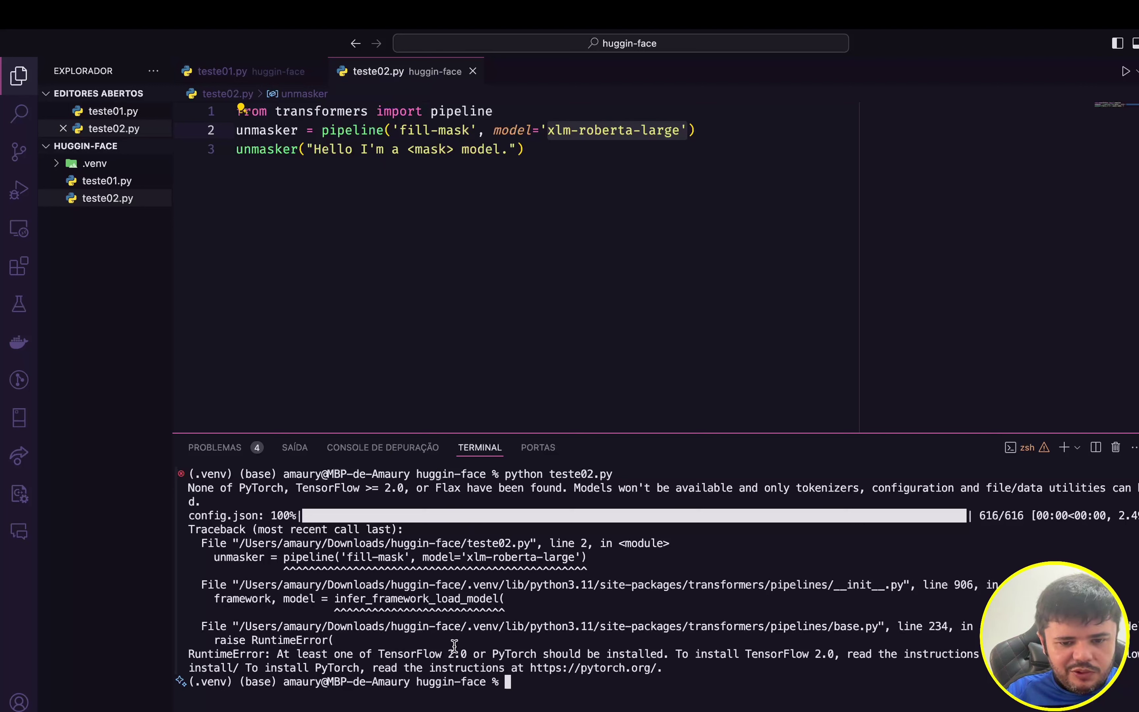
{"action": "double_click", "coordinate": [402, 653]}
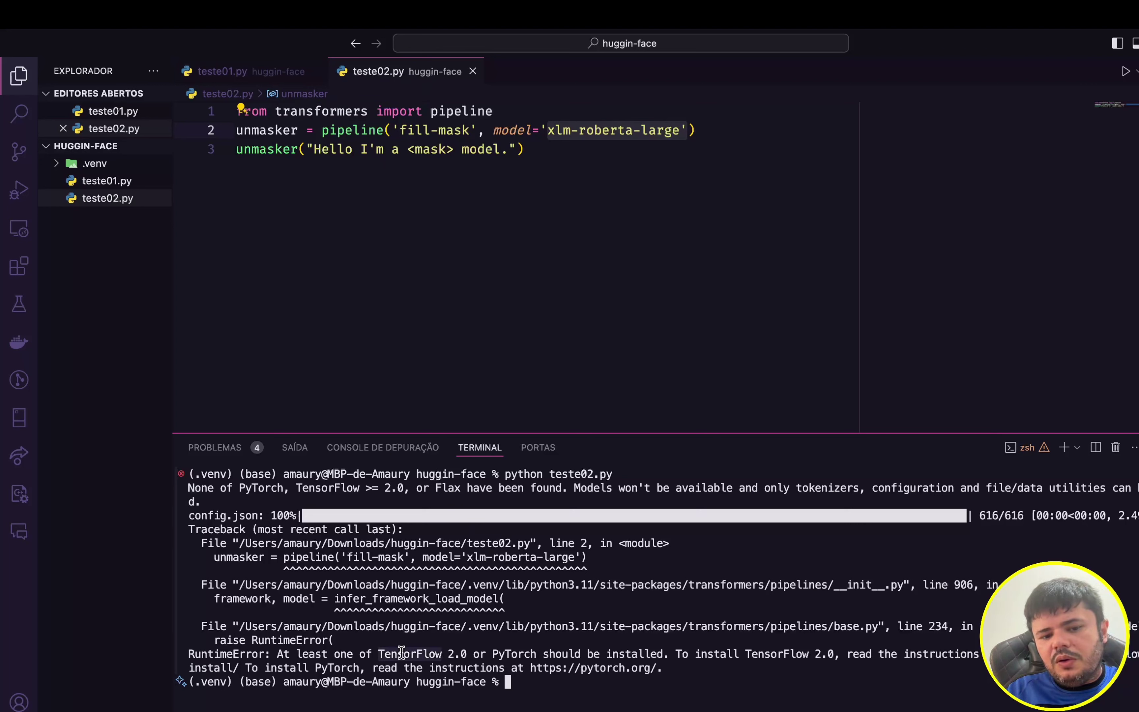
{"action": "right_click", "coordinate": [622, 671]}
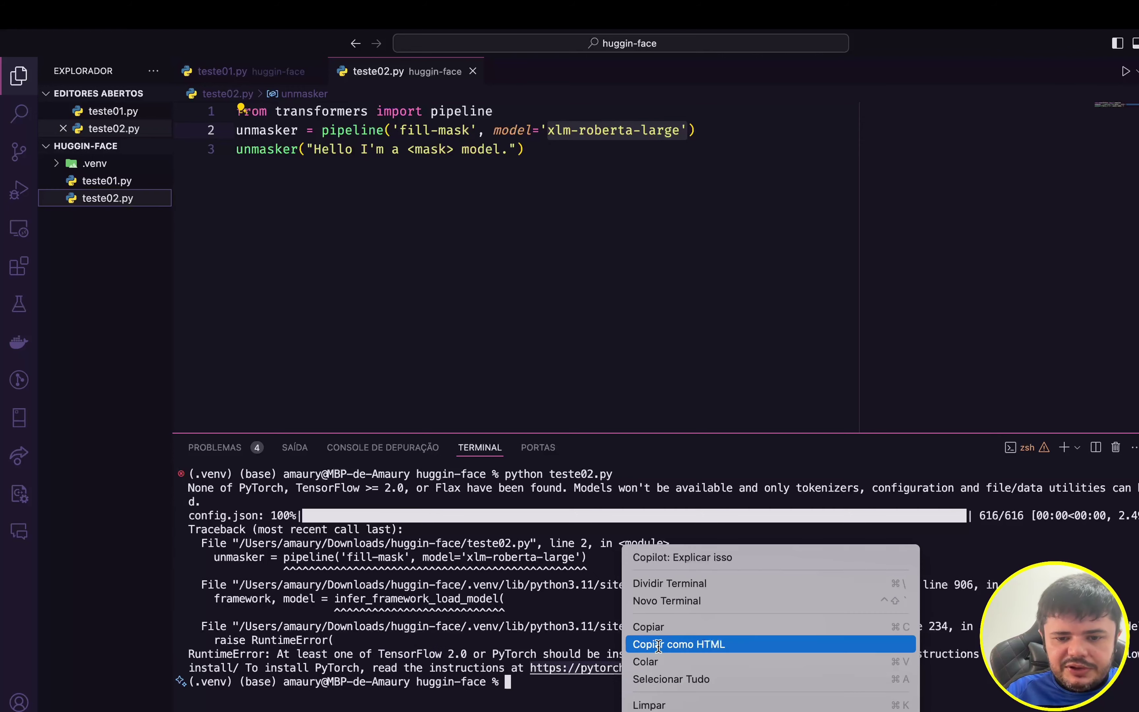
{"action": "left_click", "coordinate": [655, 625]}
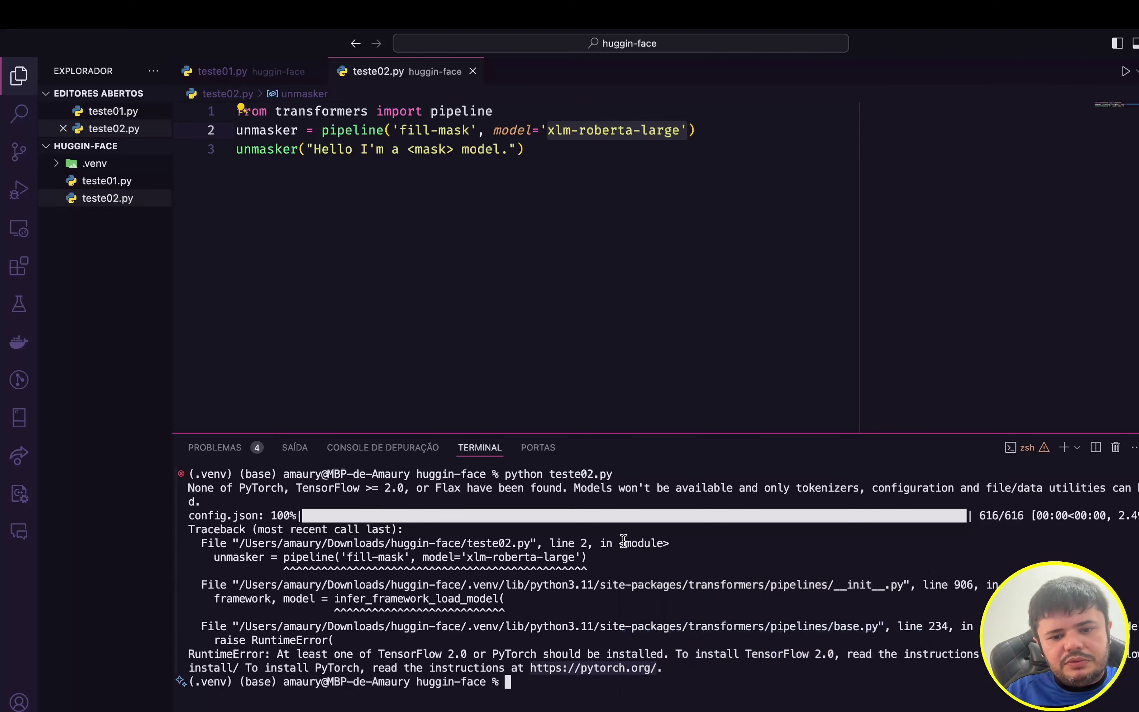
Load pytorch.org in a new browser tab and scroll to the install selector
{"action": "key", "text": "ctrl+Left"}
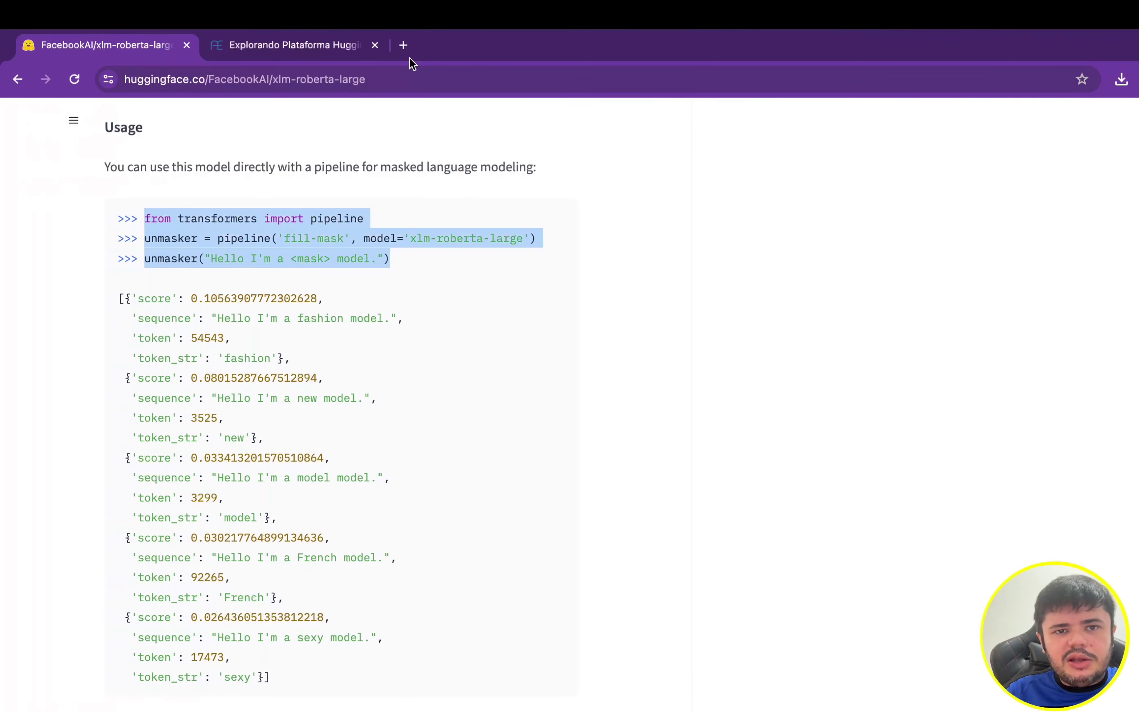
{"action": "left_click", "coordinate": [403, 45]}
{"action": "type", "text": "https://pytorch.org/"}
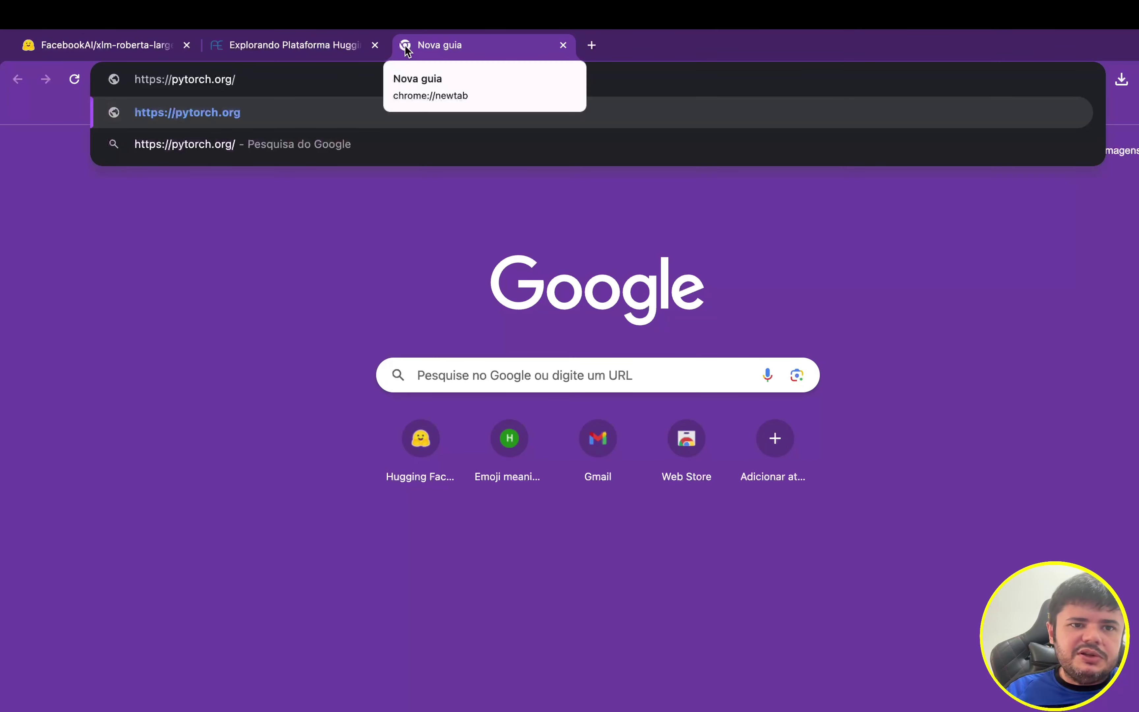
{"action": "key", "text": "Return"}
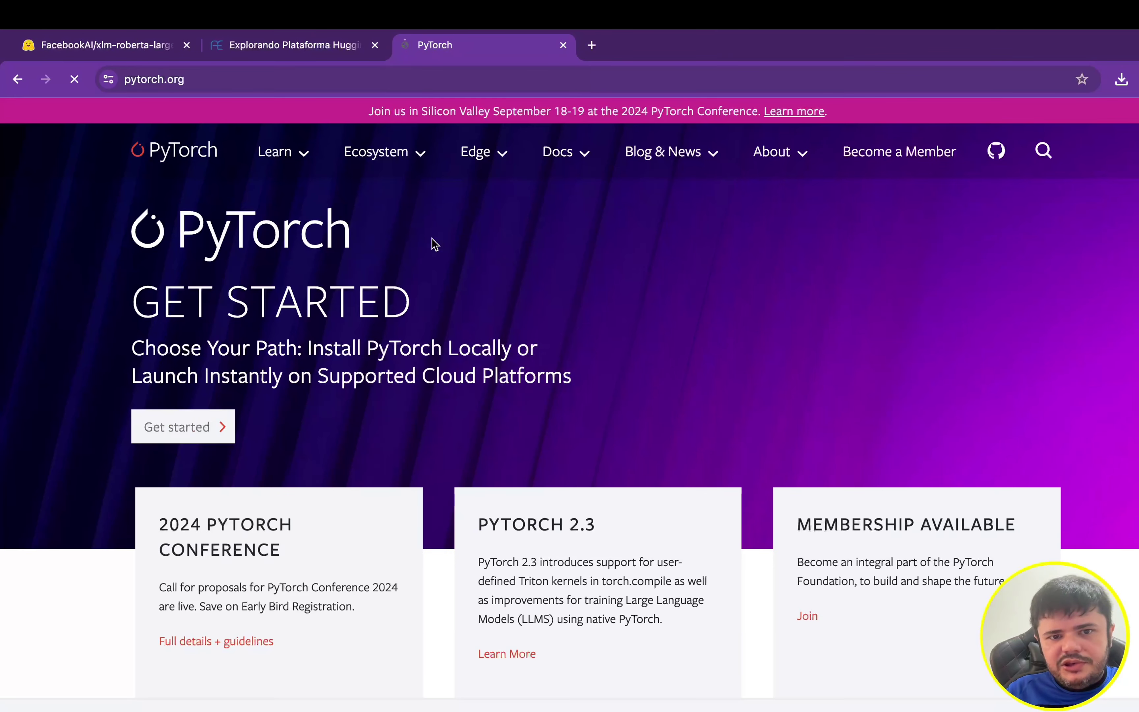
{"action": "scroll", "coordinate": [466, 312], "scroll_direction": "down", "scroll_amount": 8}
{"action": "scroll", "coordinate": [466, 309], "scroll_direction": "down", "scroll_amount": 20}
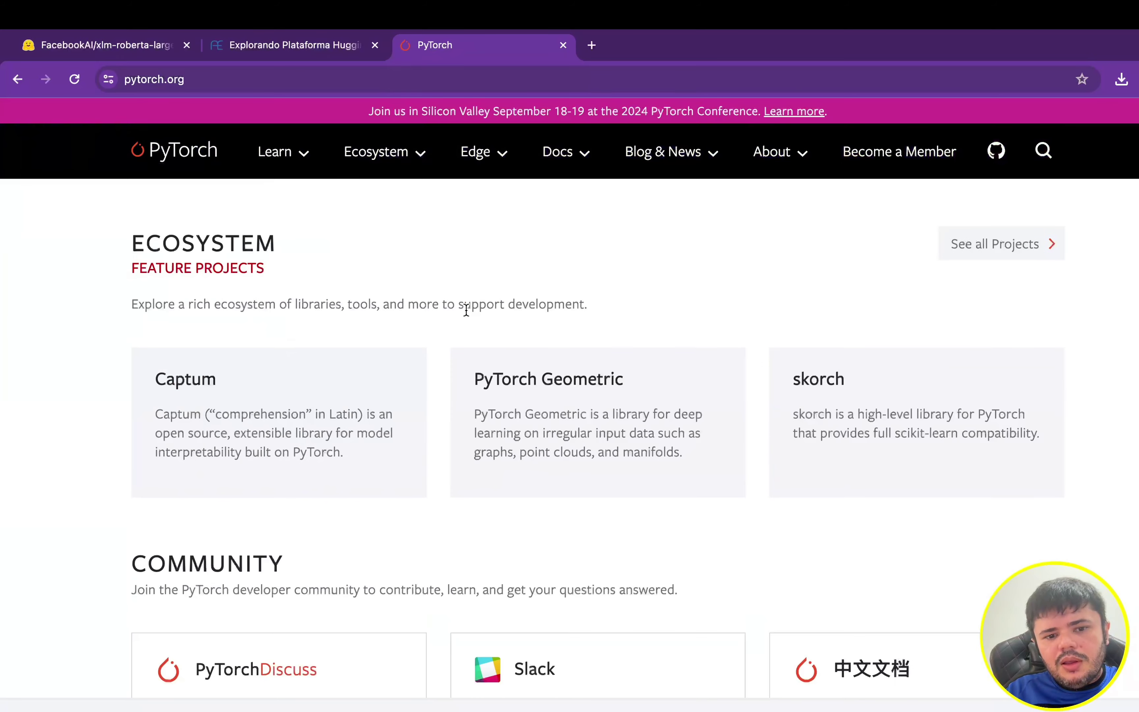
{"action": "scroll", "coordinate": [466, 311], "scroll_direction": "up", "scroll_amount": 10}
{"action": "scroll", "coordinate": [467, 315], "scroll_direction": "down", "scroll_amount": 1}
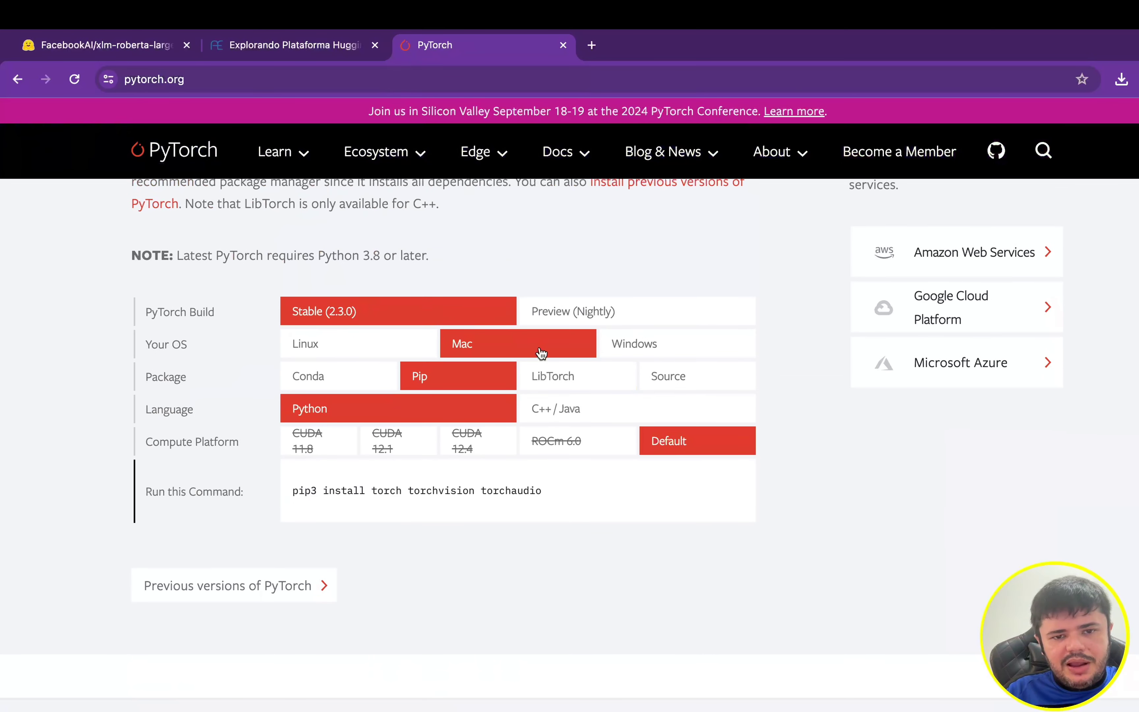
Compare Linux and Windows options, then set the selector to CPU and Mac
{"action": "left_click", "coordinate": [398, 354]}
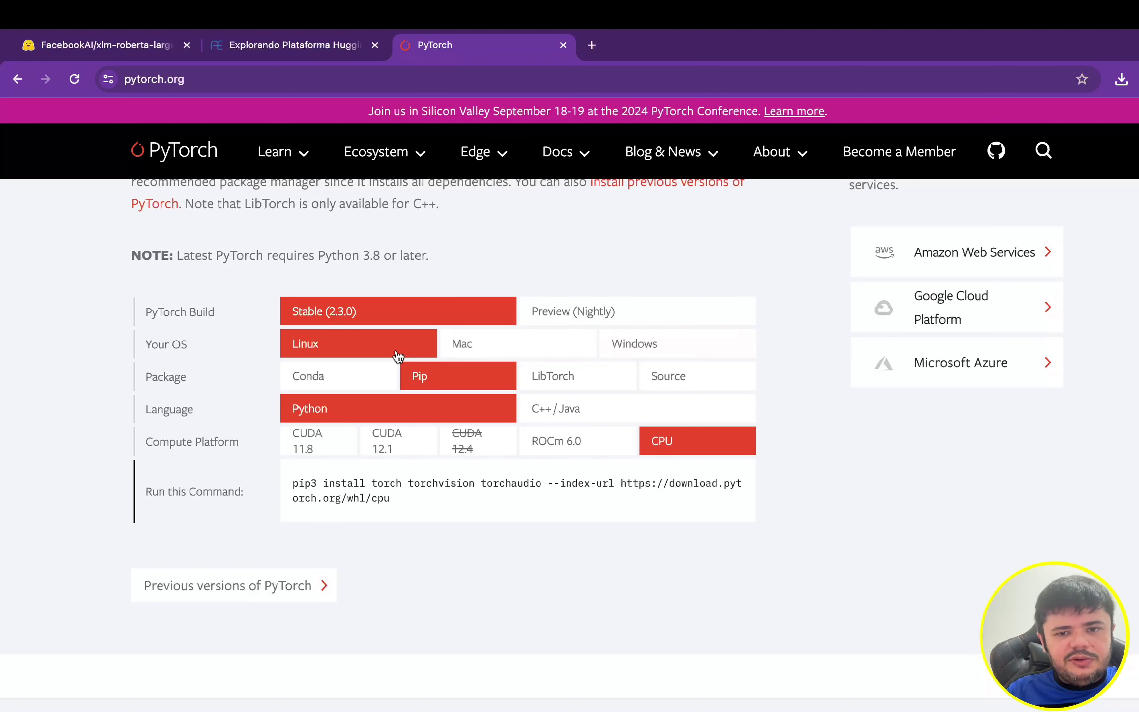
{"action": "left_click", "coordinate": [650, 350]}
{"action": "left_click", "coordinate": [365, 356]}
{"action": "left_click", "coordinate": [628, 354]}
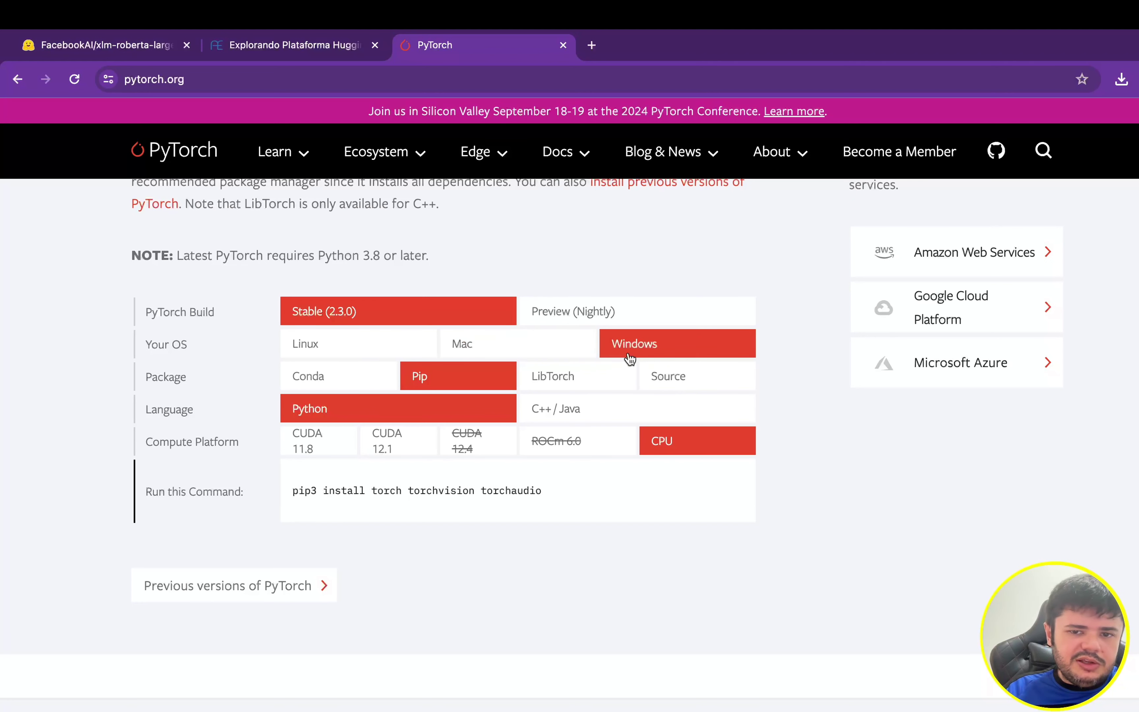
{"action": "left_click", "coordinate": [358, 356]}
{"action": "left_click", "coordinate": [610, 342]}
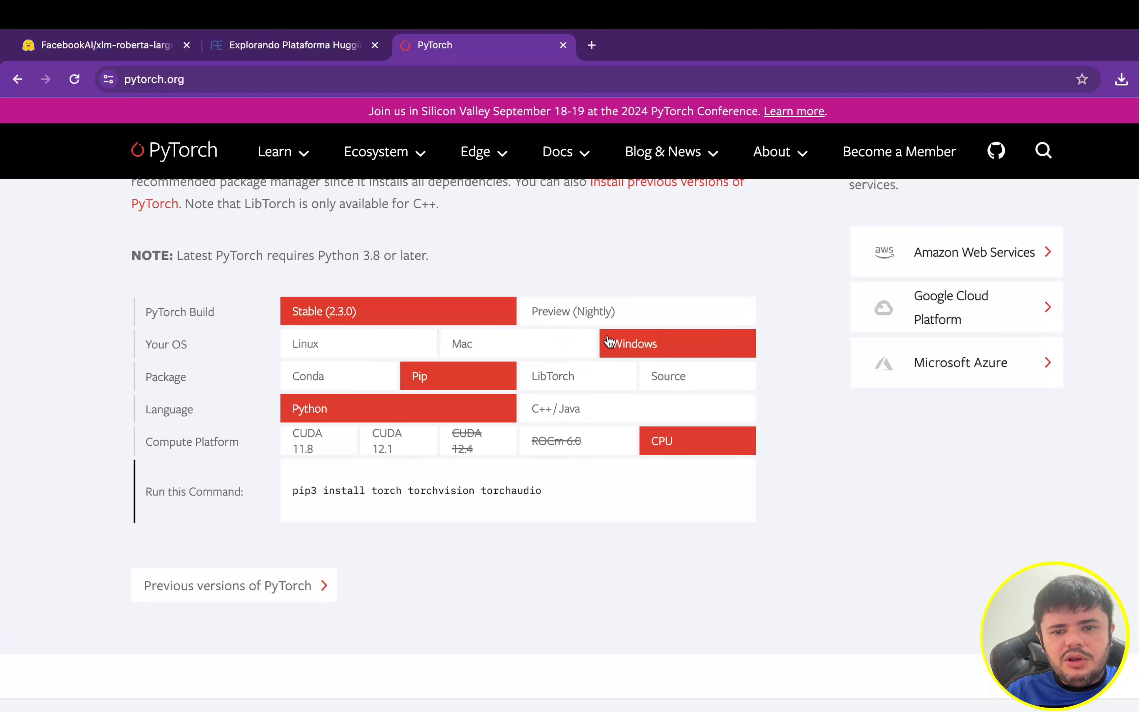
{"action": "left_click", "coordinate": [382, 343]}
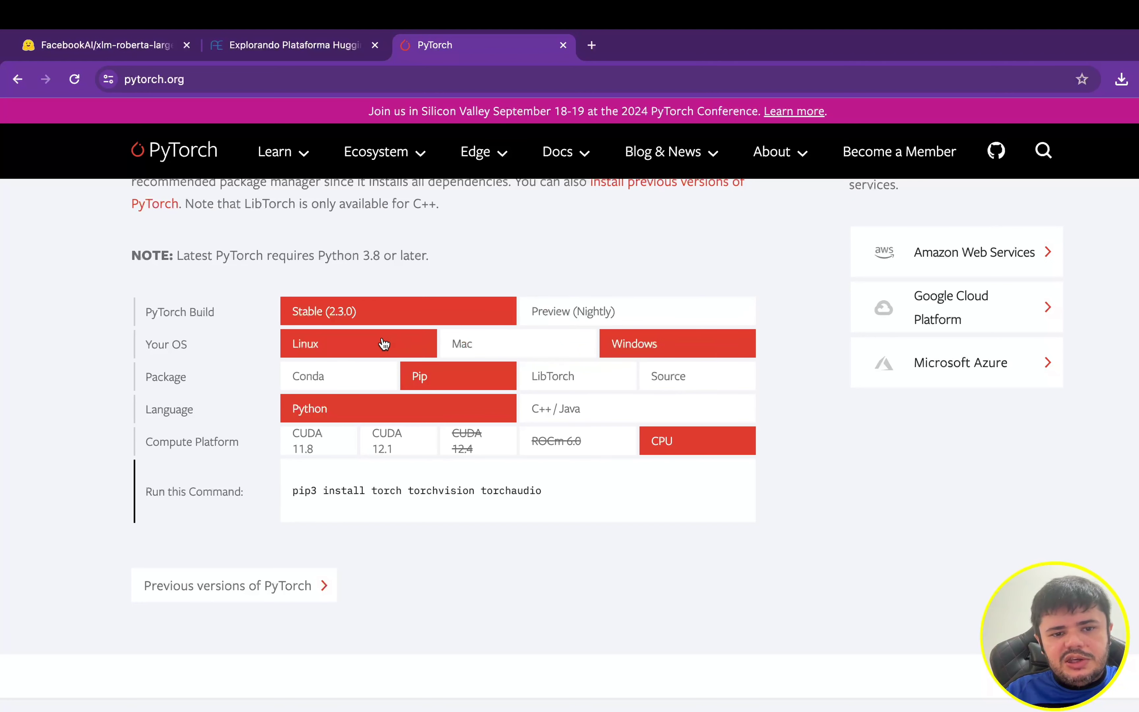
{"action": "left_click", "coordinate": [654, 347]}
{"action": "left_click", "coordinate": [405, 343]}
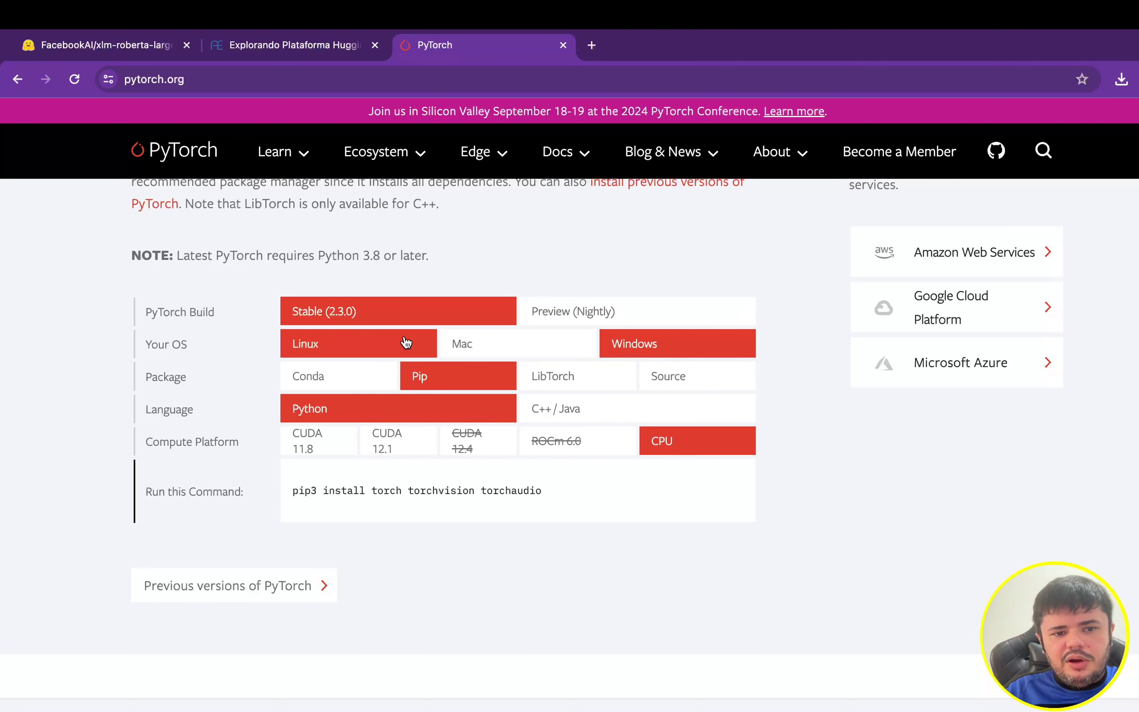
{"action": "left_click", "coordinate": [384, 445]}
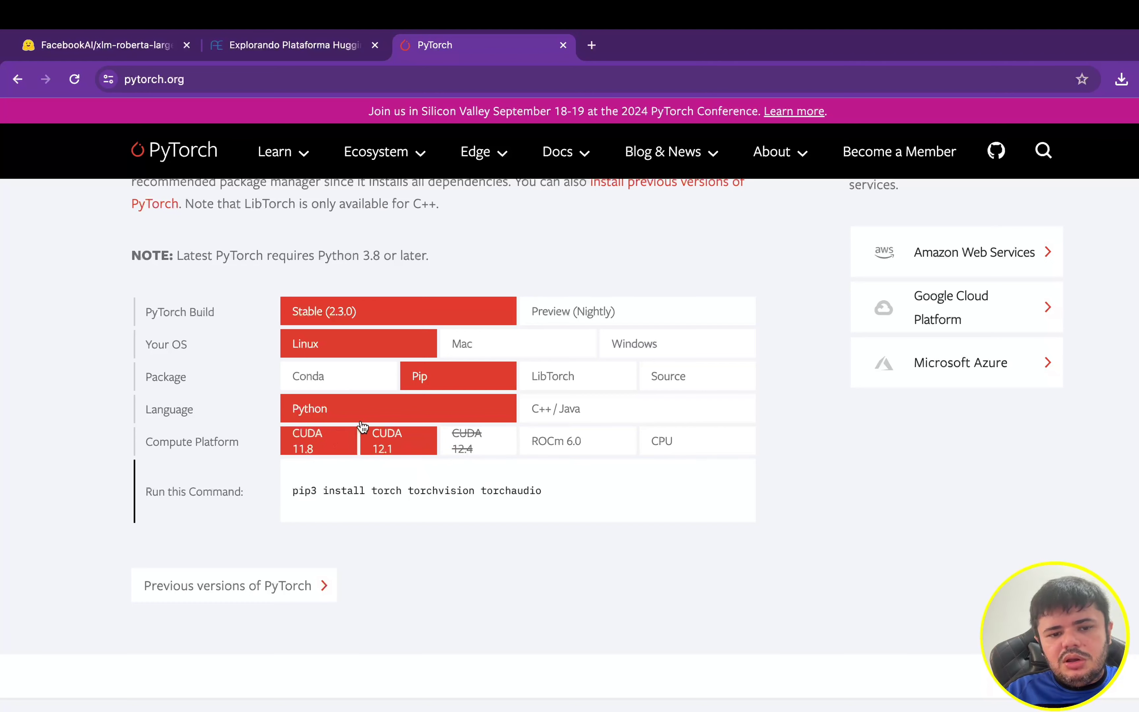
{"action": "left_click", "coordinate": [667, 435]}
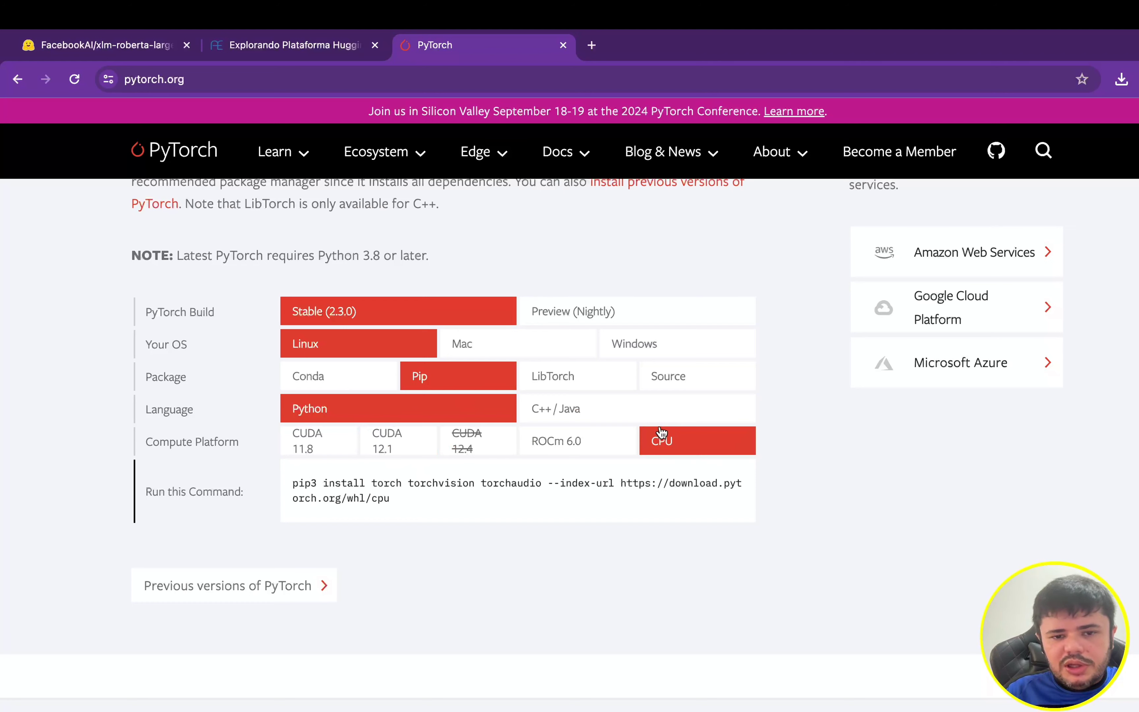
{"action": "left_click", "coordinate": [508, 356]}
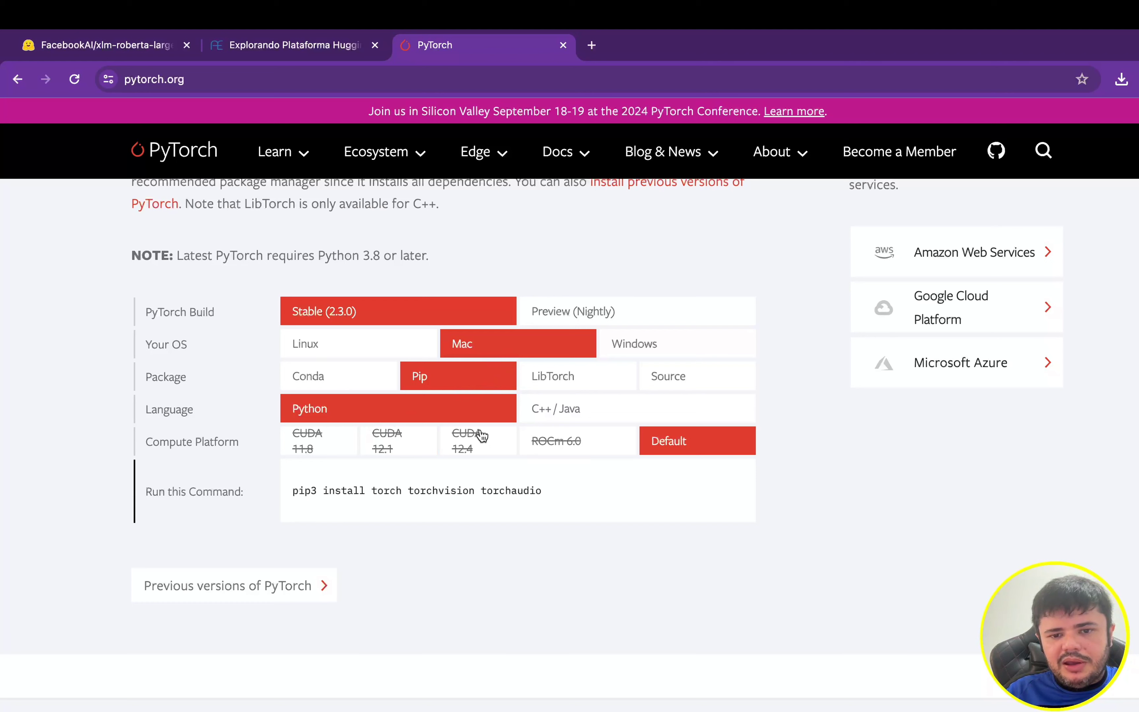
Copy the resulting pip3 install torch torchvision torchaudio command
{"action": "double_click", "coordinate": [346, 484]}
{"action": "triple_click", "coordinate": [346, 484]}
{"action": "right_click", "coordinate": [346, 485]}
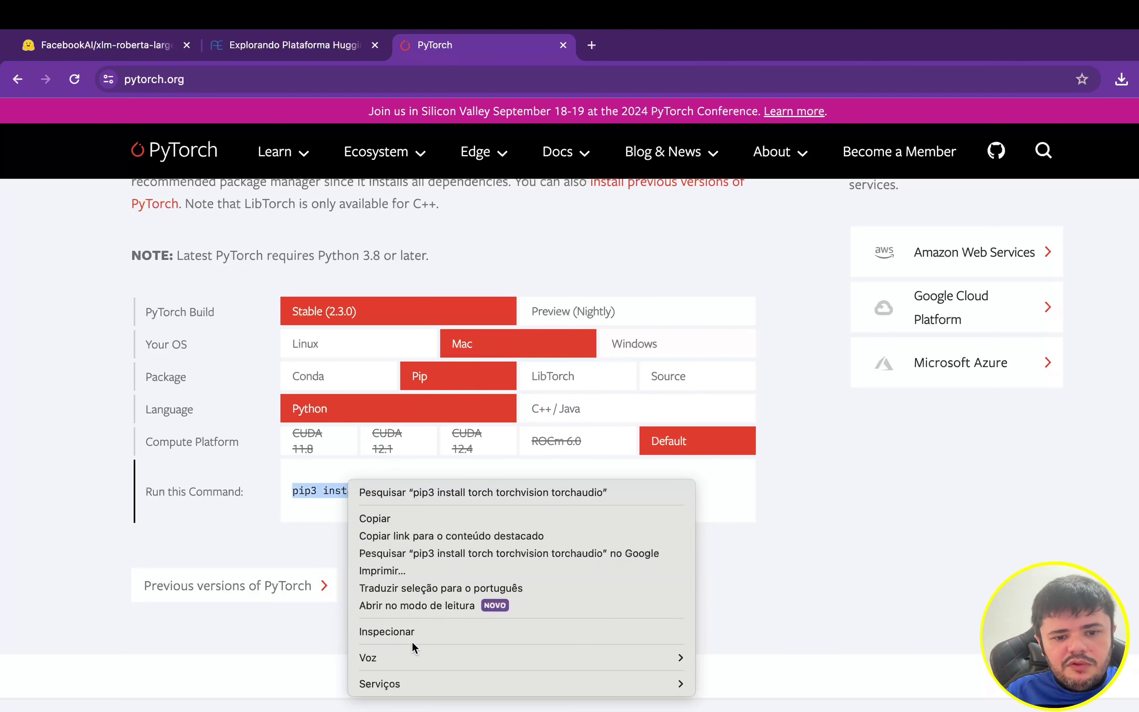
{"action": "left_click", "coordinate": [403, 518]}
Run the pasted pip3 install torch torchvision torchaudio command and enlarge the terminal to watch it finish
{"action": "key", "text": "ctrl+Right"}
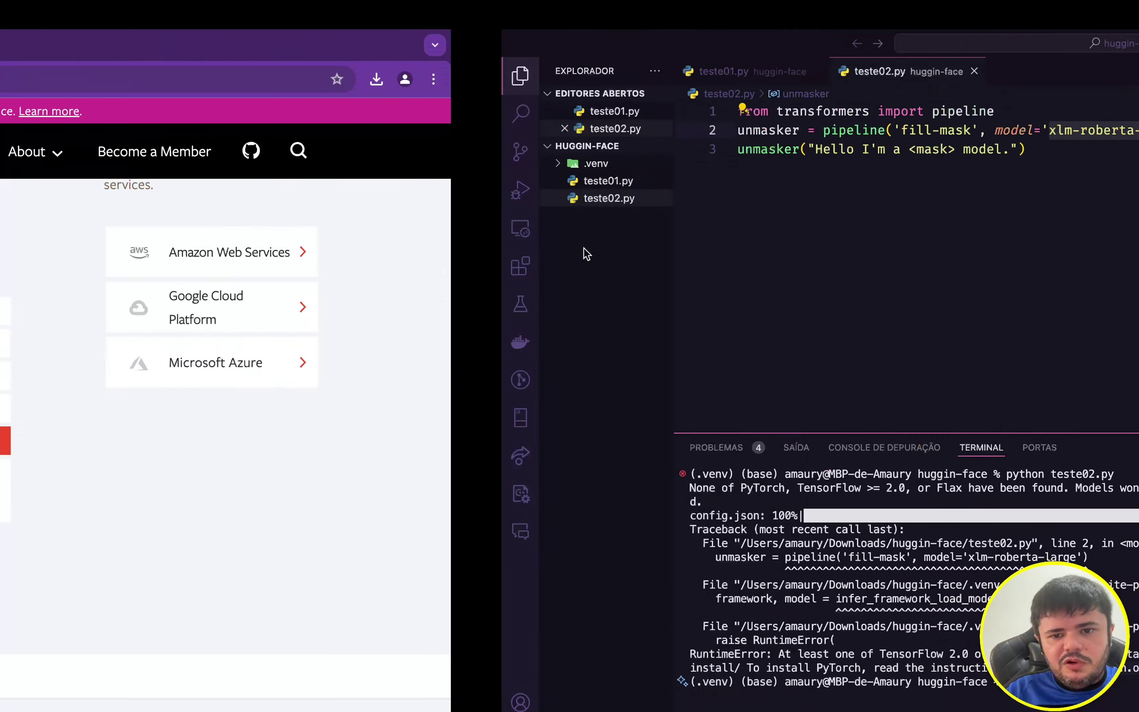
{"action": "right_click", "coordinate": [644, 702]}
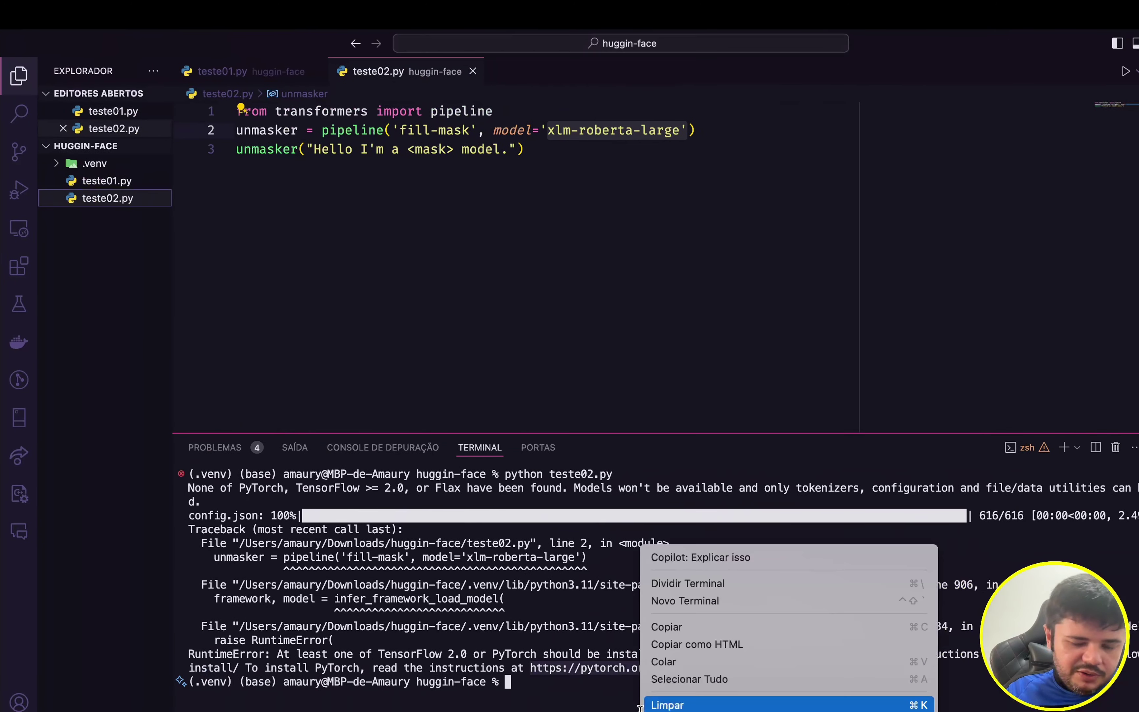
{"action": "left_click", "coordinate": [666, 662]}
{"action": "key", "text": "Return"}
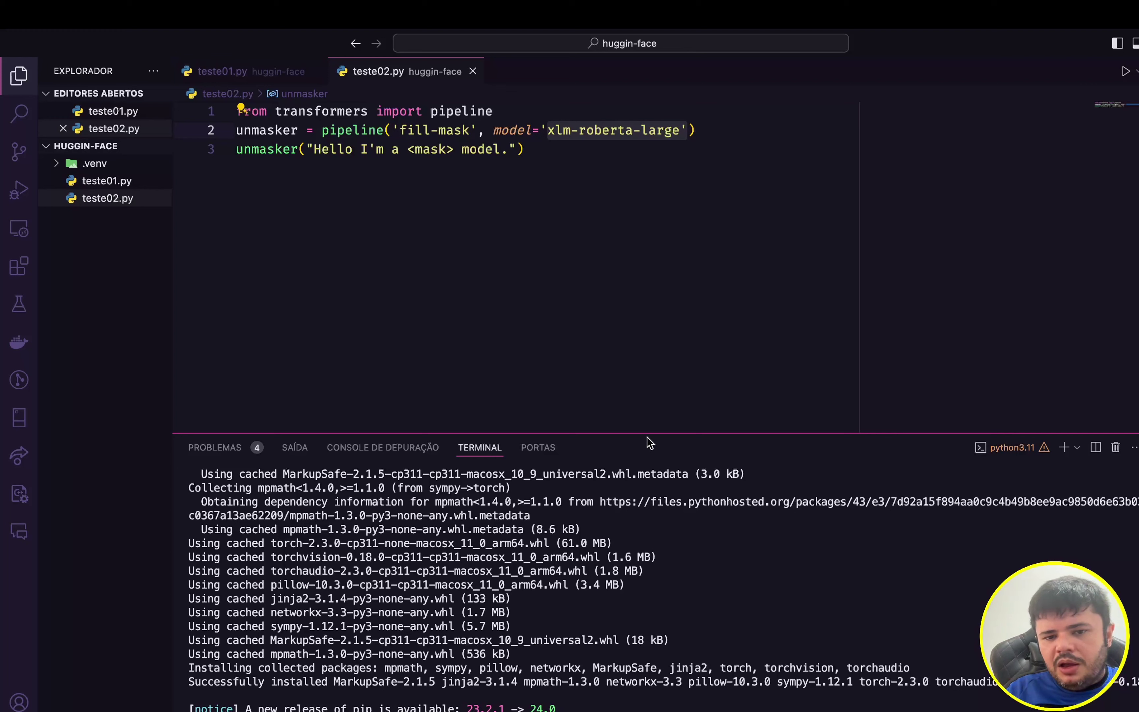
{"action": "left_click_drag", "start_coordinate": [643, 432], "coordinate": [644, 372]}
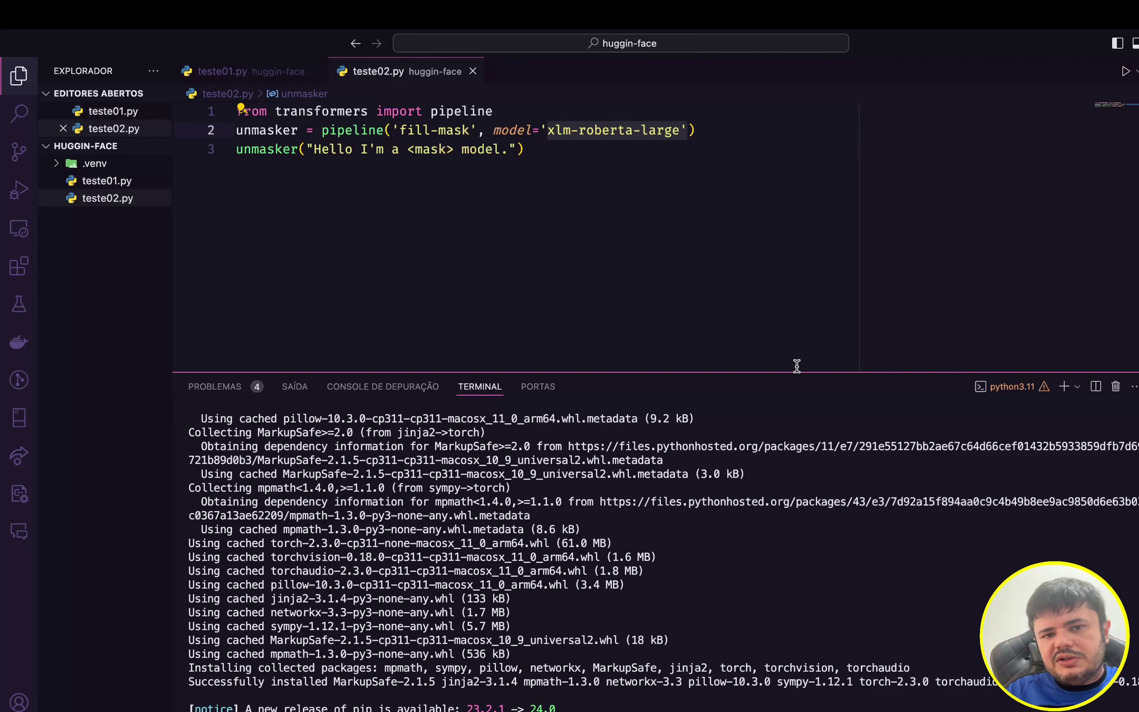
{"action": "key", "text": "ctrl+Left"}
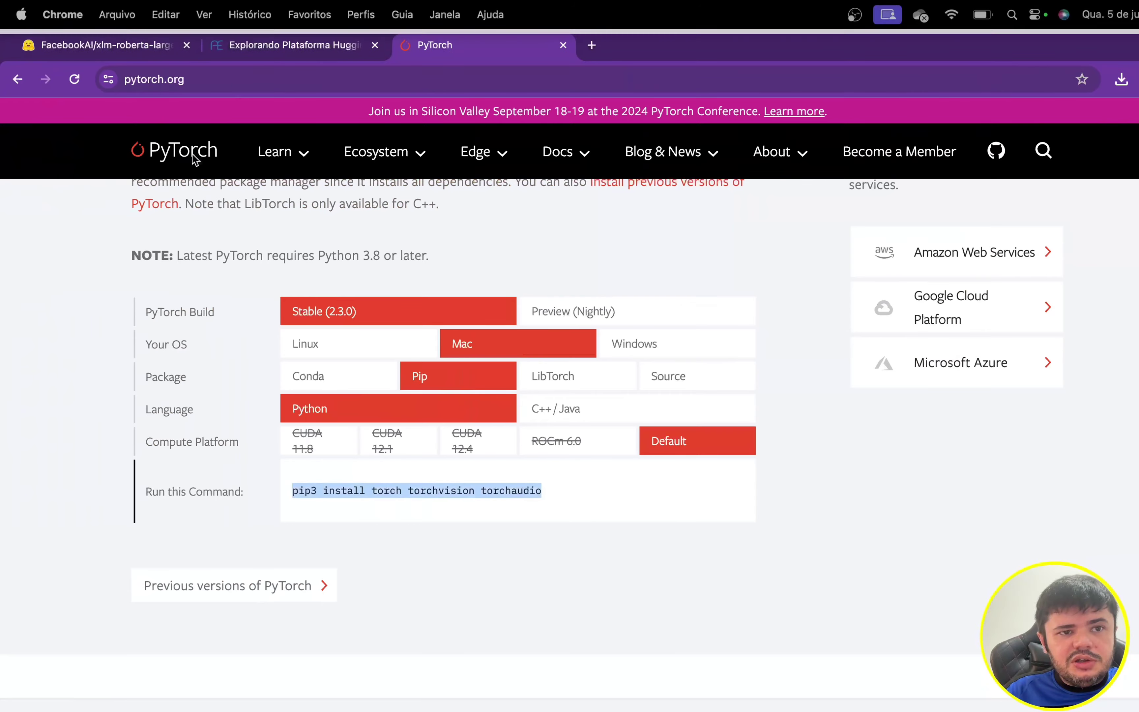
Open xlm-roberta-large's Files and versions and highlight tf_model.h5's 2.24 GB size
{"action": "left_click", "coordinate": [148, 47]}
{"action": "scroll", "coordinate": [263, 339], "scroll_direction": "up", "scroll_amount": 10}
{"action": "scroll", "coordinate": [263, 340], "scroll_direction": "up", "scroll_amount": 8}
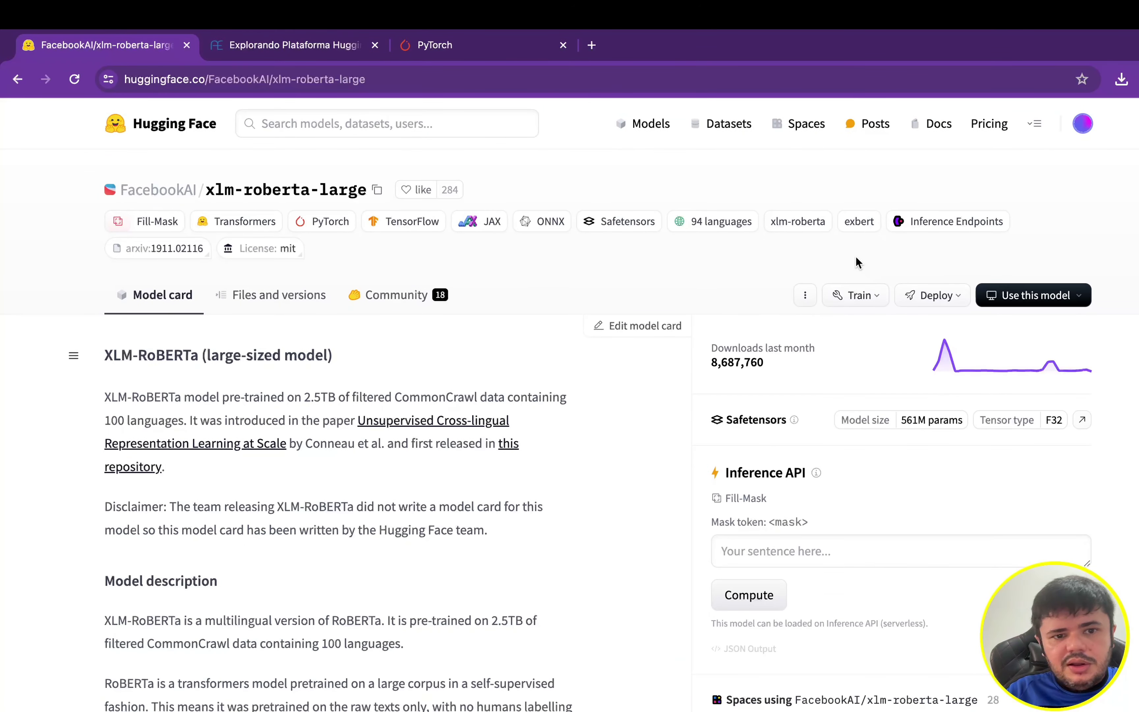
{"action": "left_click", "coordinate": [303, 296]}
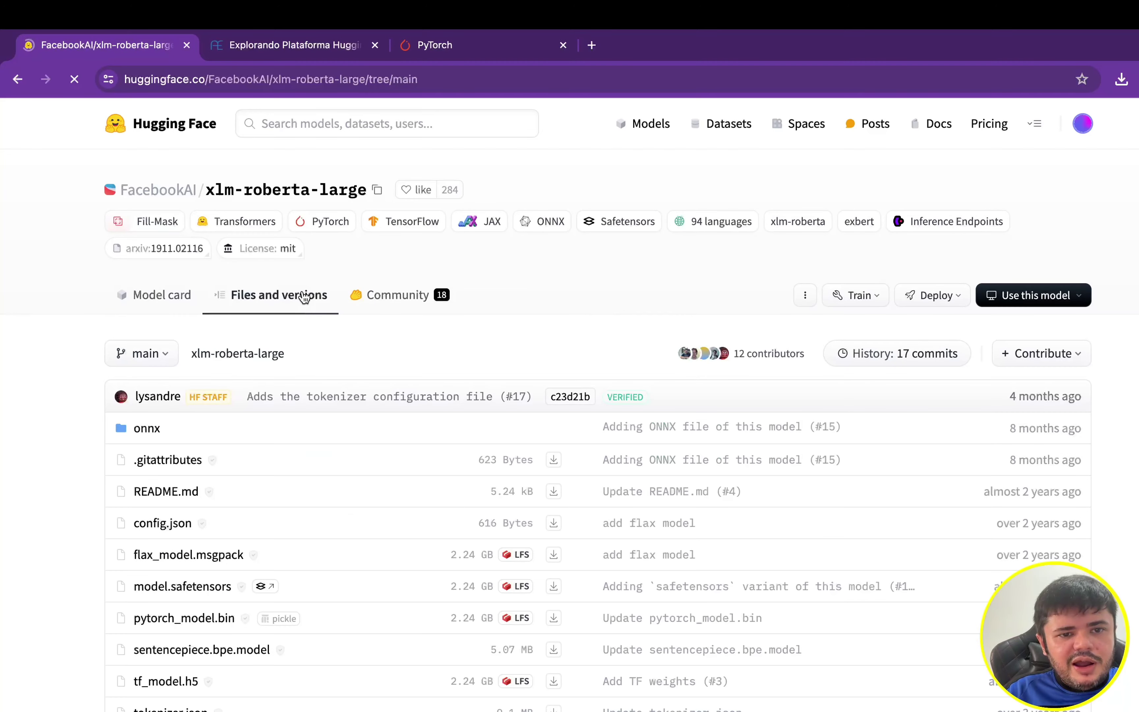
{"action": "scroll", "coordinate": [440, 498], "scroll_direction": "down", "scroll_amount": 2}
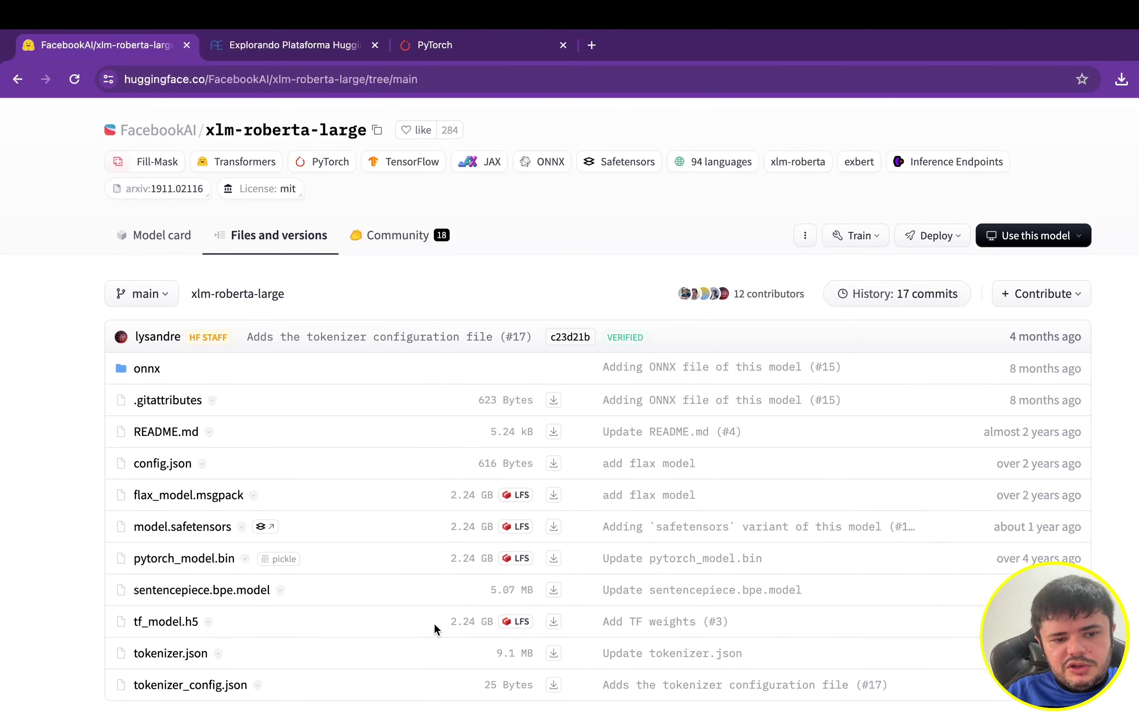
{"action": "left_click_drag", "start_coordinate": [436, 623], "coordinate": [495, 623]}
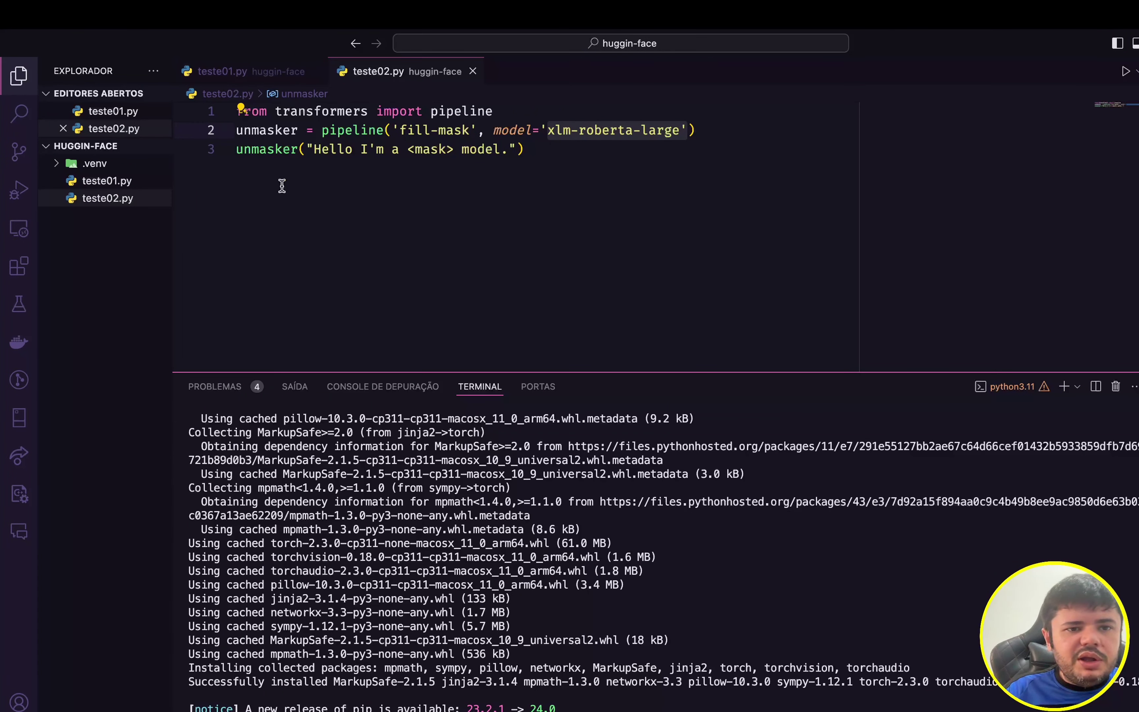
Prefix line 3 with 'teste = ' and add print(teste) below it
{"action": "left_click", "coordinate": [237, 150]}
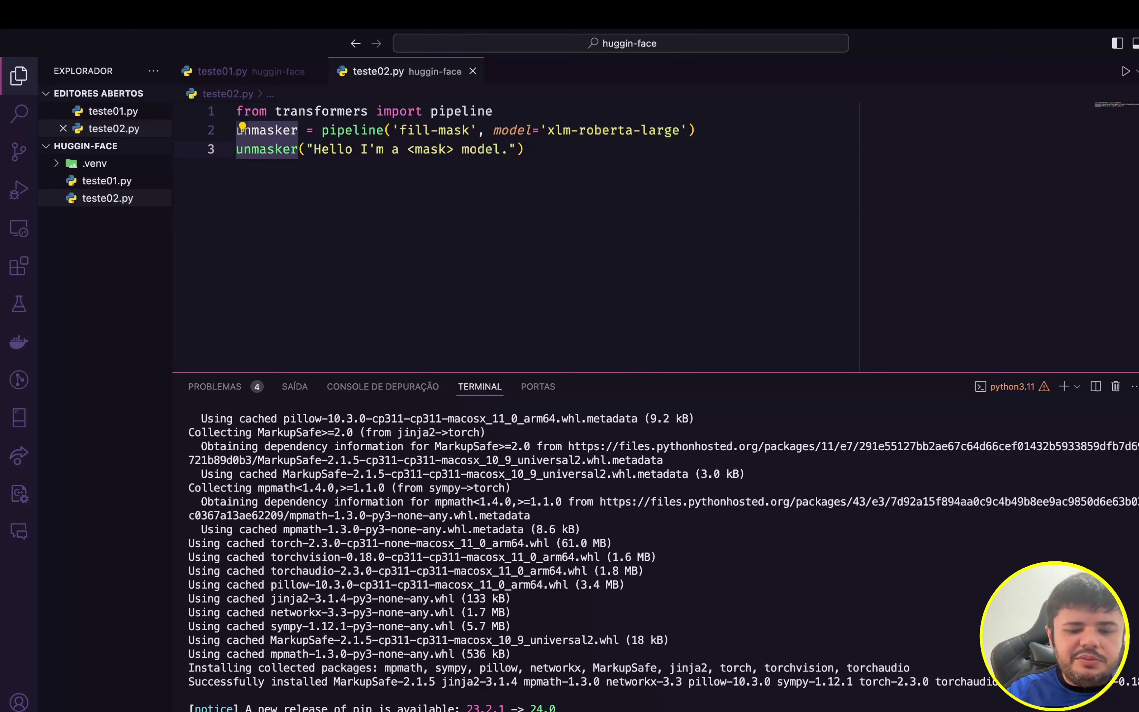
{"action": "type", "text": "teste ="}
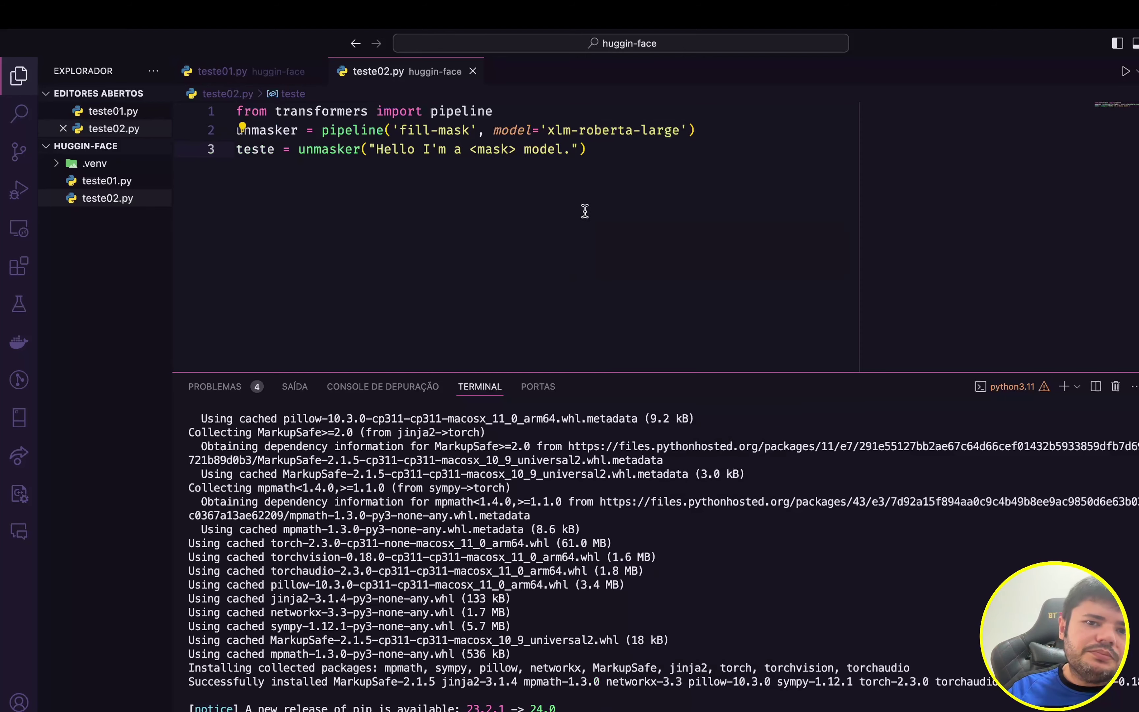
{"action": "left_click", "coordinate": [613, 150]}
{"action": "key", "text": "Return"}
{"action": "key", "text": "Return"}
{"action": "type", "text": "print"}
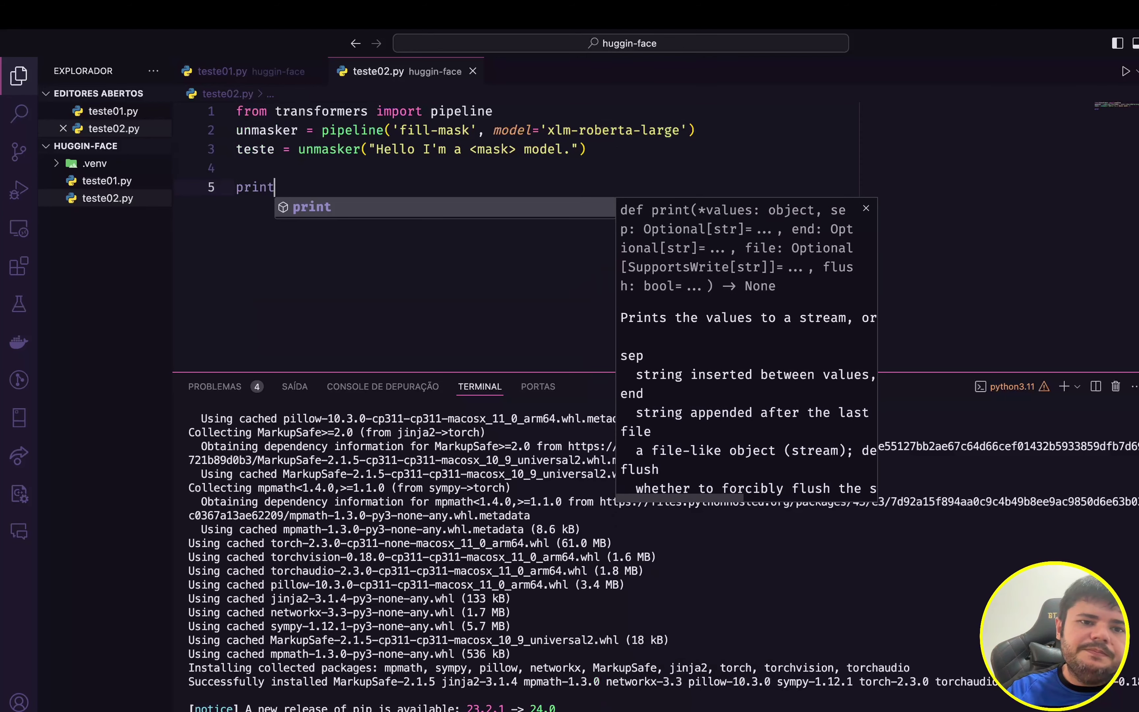
{"action": "type", "text": "(teste"}
Run python teste02.py twice, getting predictions led by 'professional' at 0.0796, then 'top' and 'nude'
{"action": "left_click", "coordinate": [623, 107]}
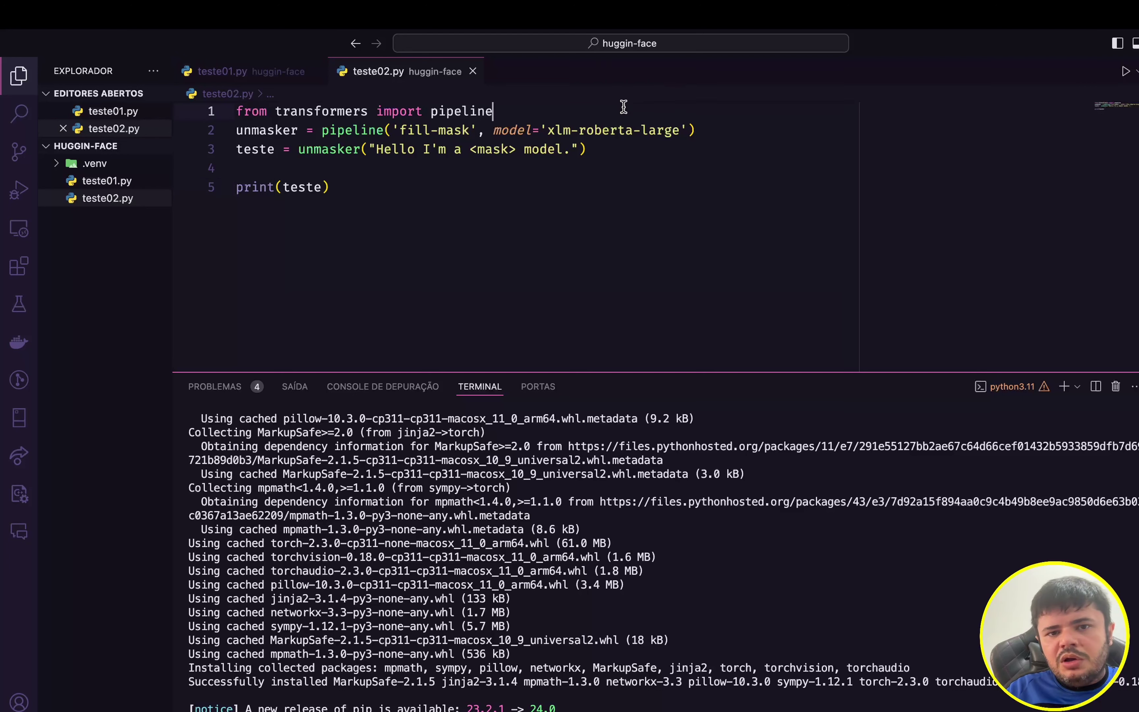
{"action": "left_click", "coordinate": [480, 209]}
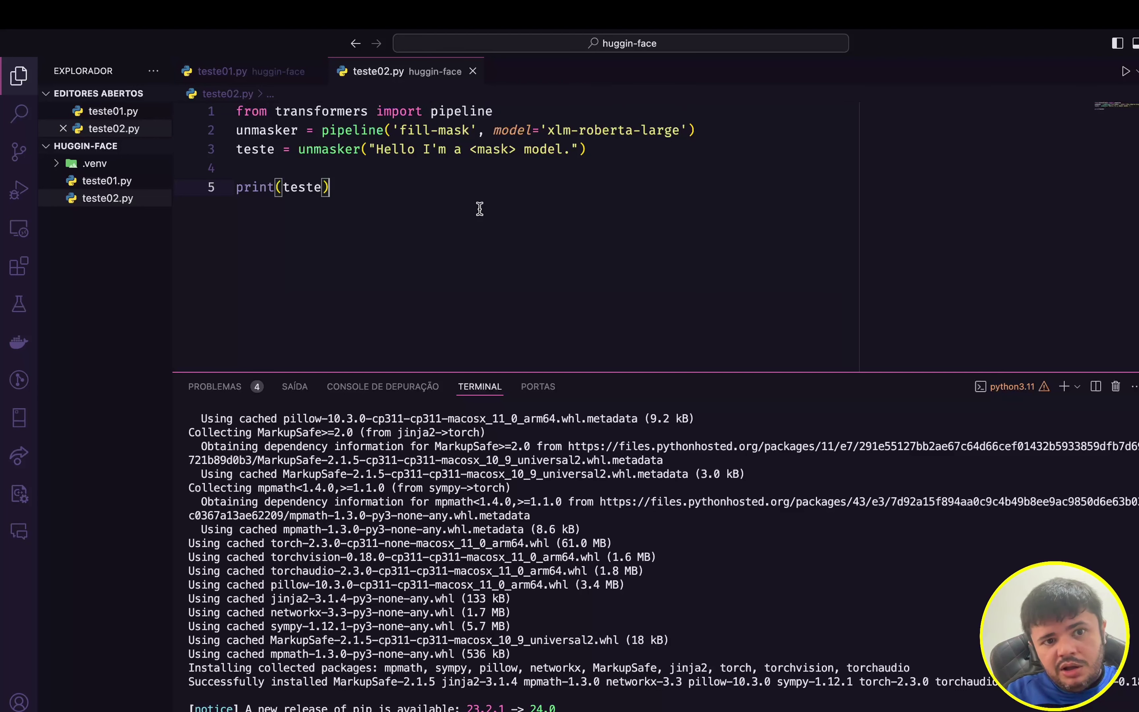
{"action": "double_click", "coordinate": [346, 113]}
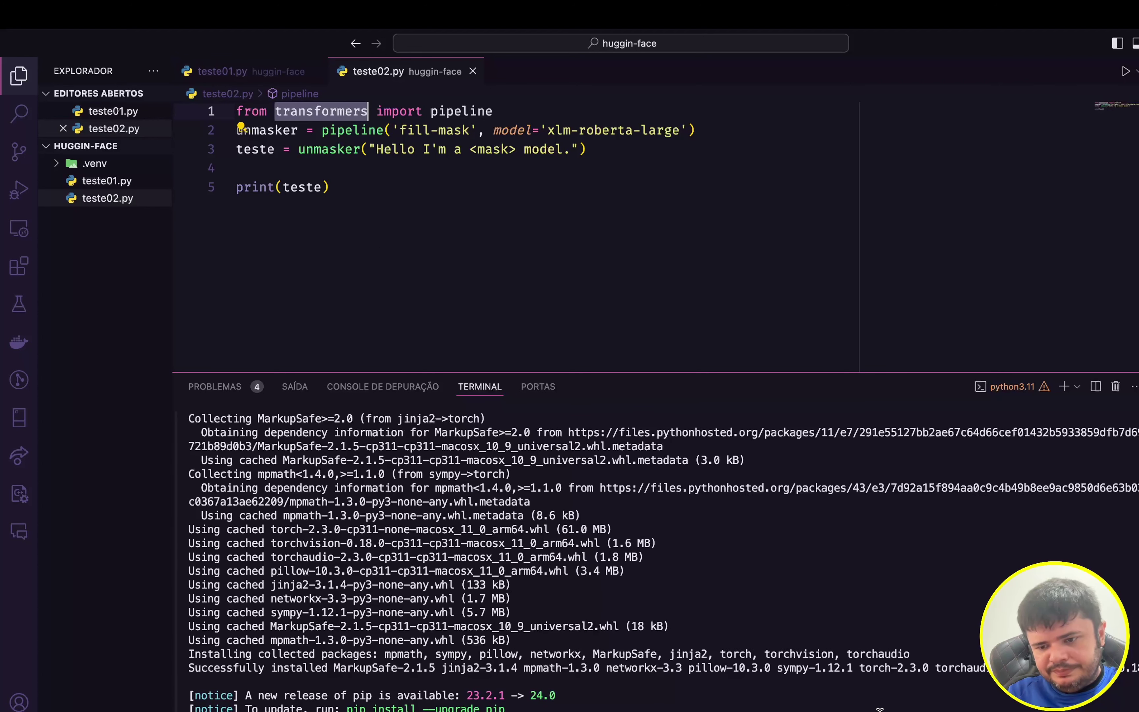
{"action": "type", "text": "python teste02.py"}
{"action": "key", "text": "Return"}
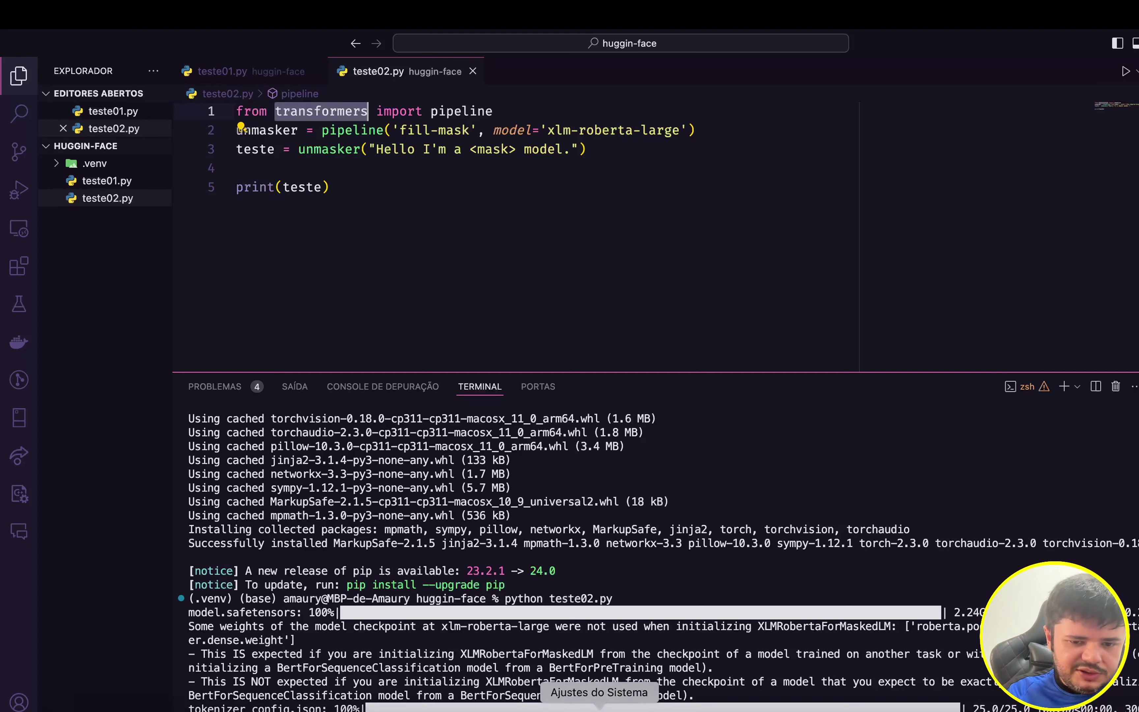
{"action": "key", "text": "super+k"}
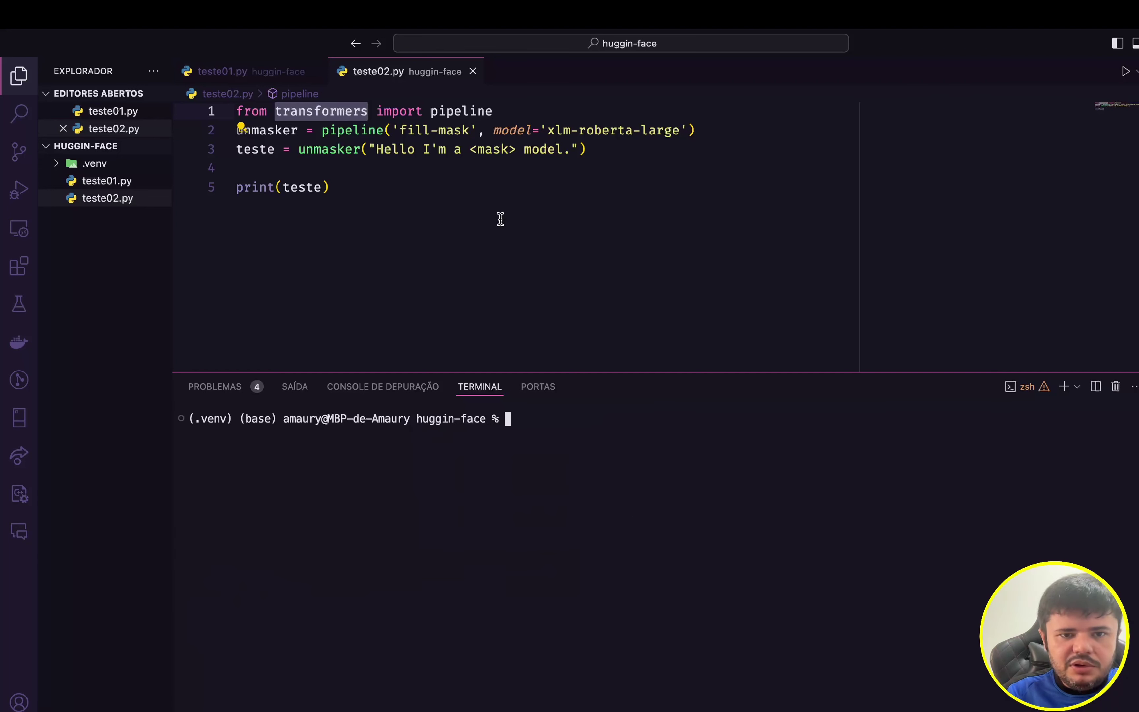
{"action": "key", "text": "Up"}
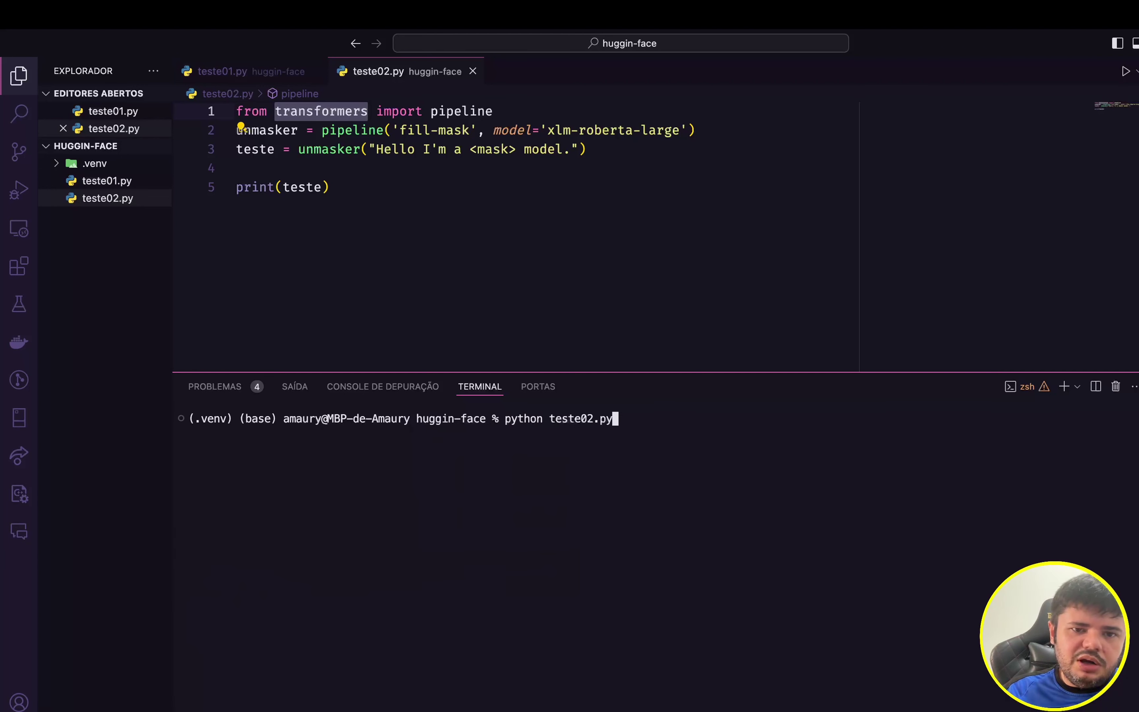
{"action": "key", "text": "Return"}
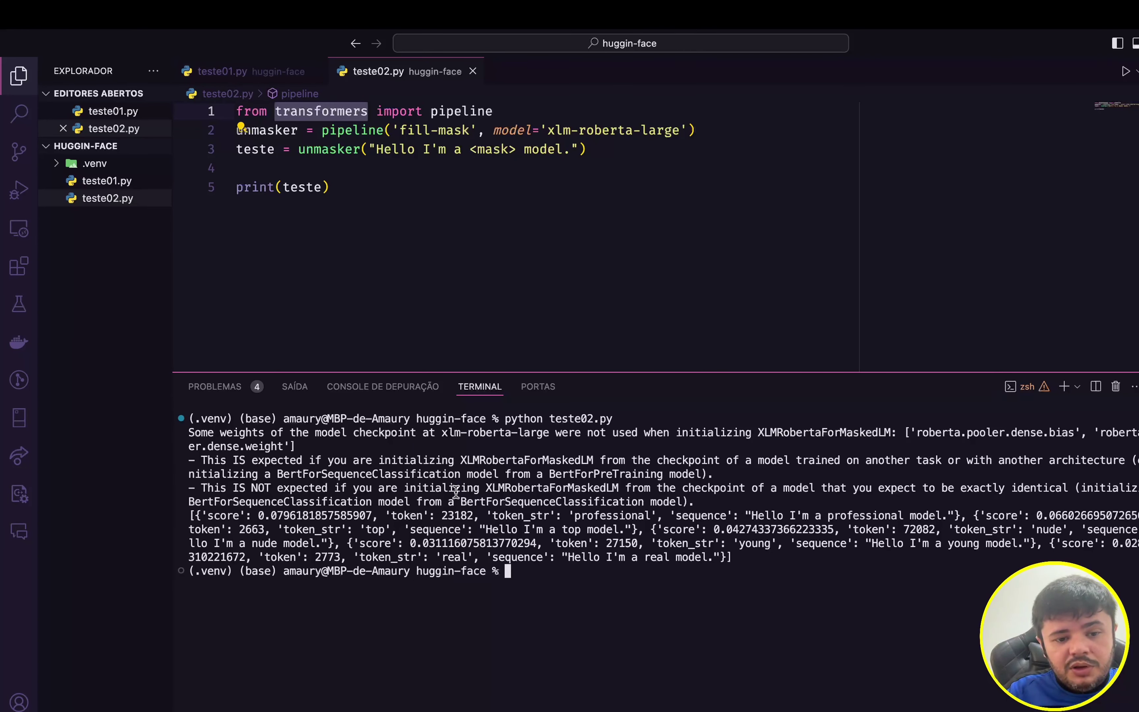
{"action": "left_click_drag", "start_coordinate": [397, 524], "coordinate": [594, 570]}
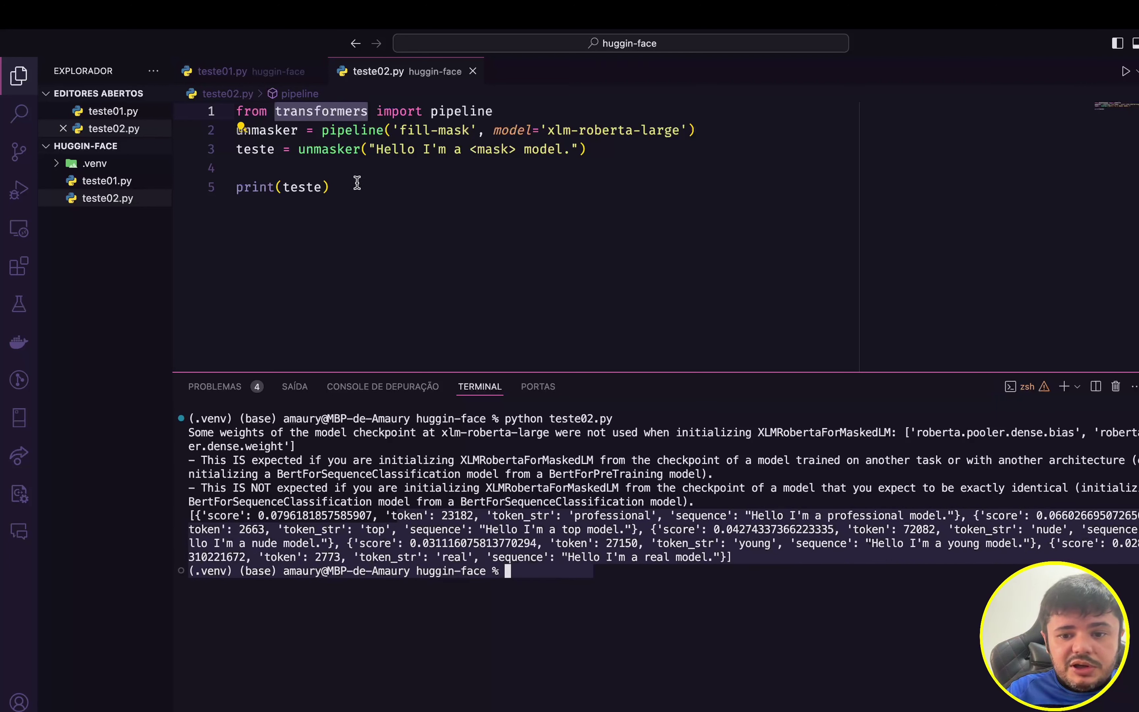
{"action": "left_click", "coordinate": [376, 150]}
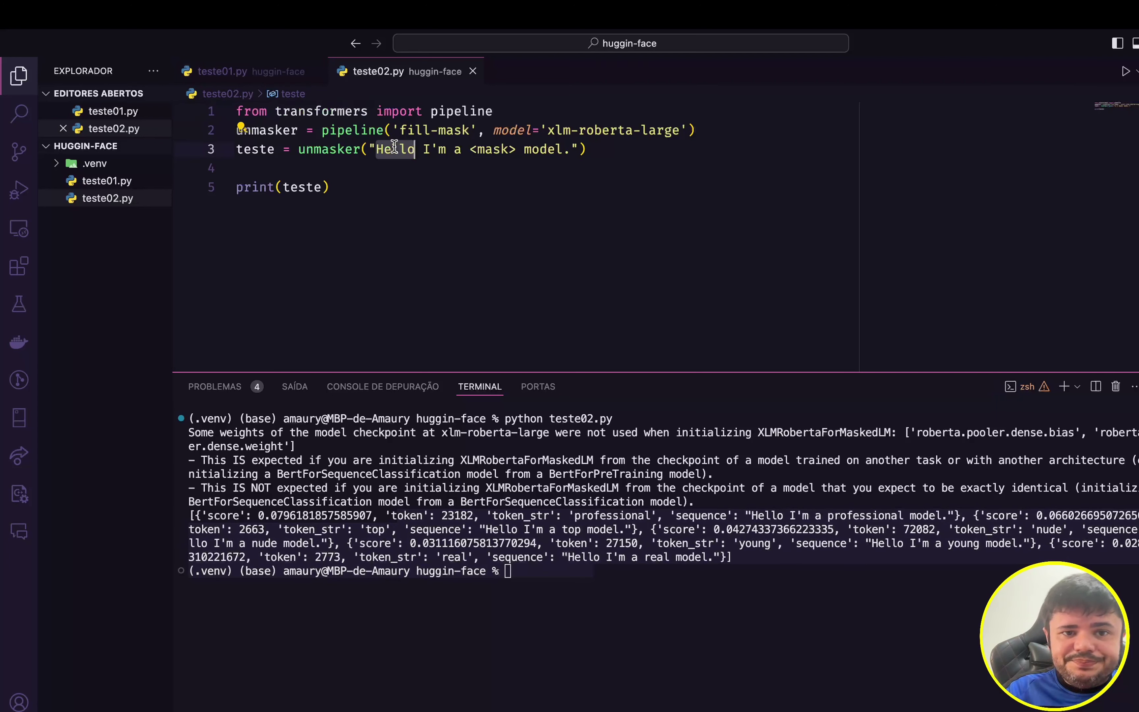
Change the input sentence to 'o Garoto no domingo <mask>', removing 'Hello I'm a' and 'model.'
{"action": "key", "text": "Left"}
{"action": "key", "text": "Right"}
{"action": "key", "text": "shift+Right"}
{"action": "key", "text": "shift+Right"}
{"action": "key", "text": "shift+Right"}
{"action": "key", "text": "shift+Right"}
{"action": "key", "text": "shift+Right"}
{"action": "key", "text": "shift+Right"}
{"action": "key", "text": "shift+Right"}
{"action": "key", "text": "shift+Right"}
{"action": "key", "text": "shift+Right"}
{"action": "key", "text": "shift+Right"}
{"action": "key", "text": "shift+Right"}
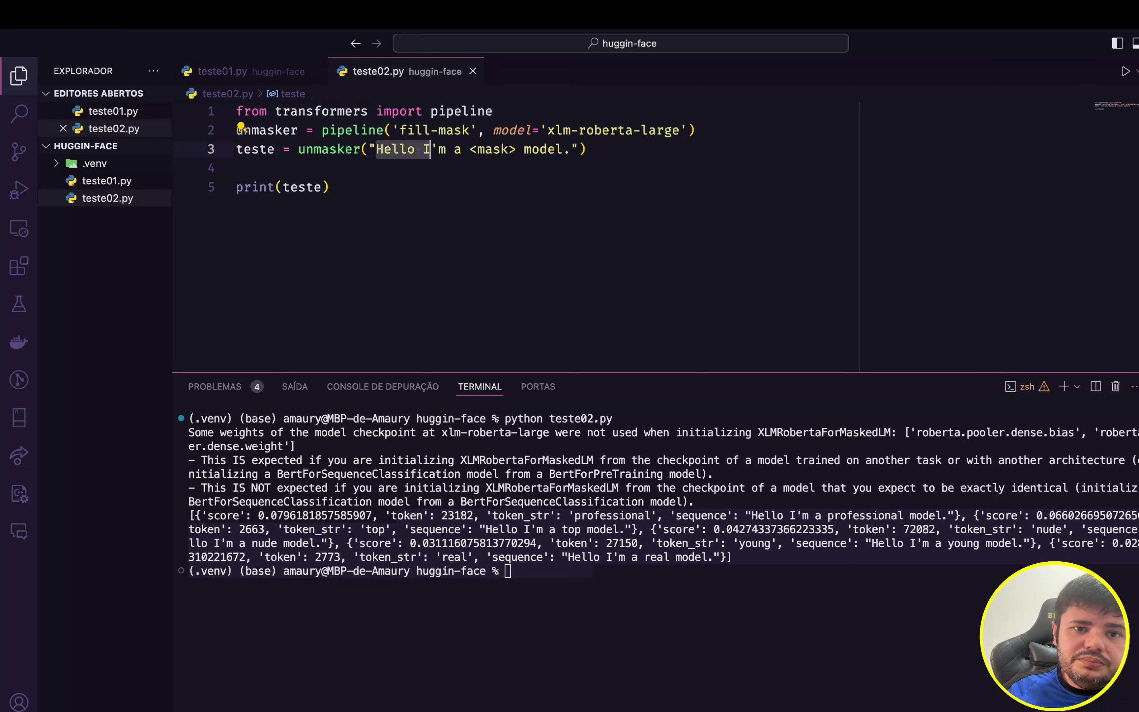
{"action": "type", "text": "o Ga"}
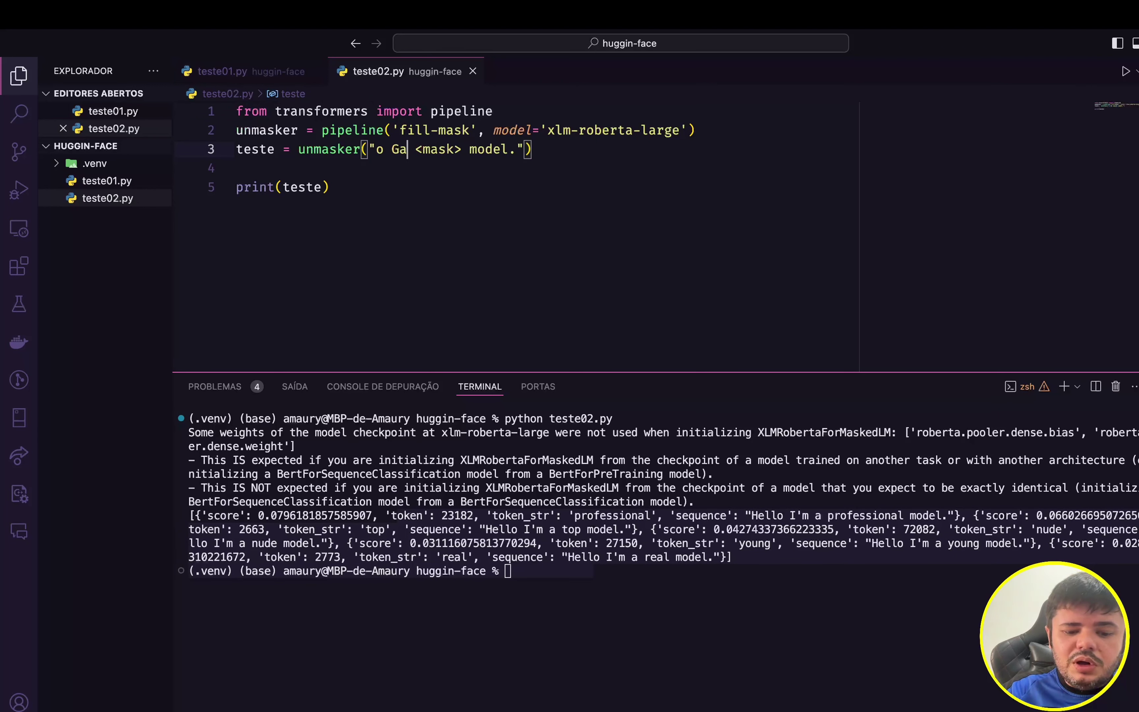
{"action": "type", "text": "roto f"}
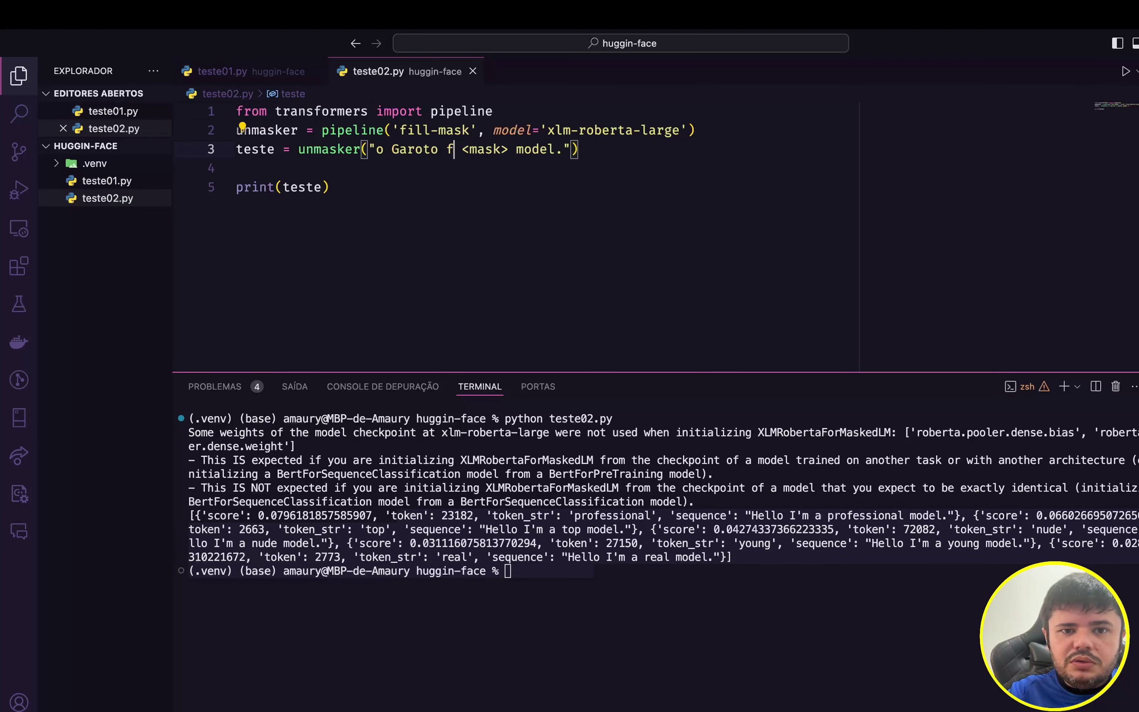
{"action": "key", "text": "BackSpace"}
{"action": "type", "text": "no domingo"}
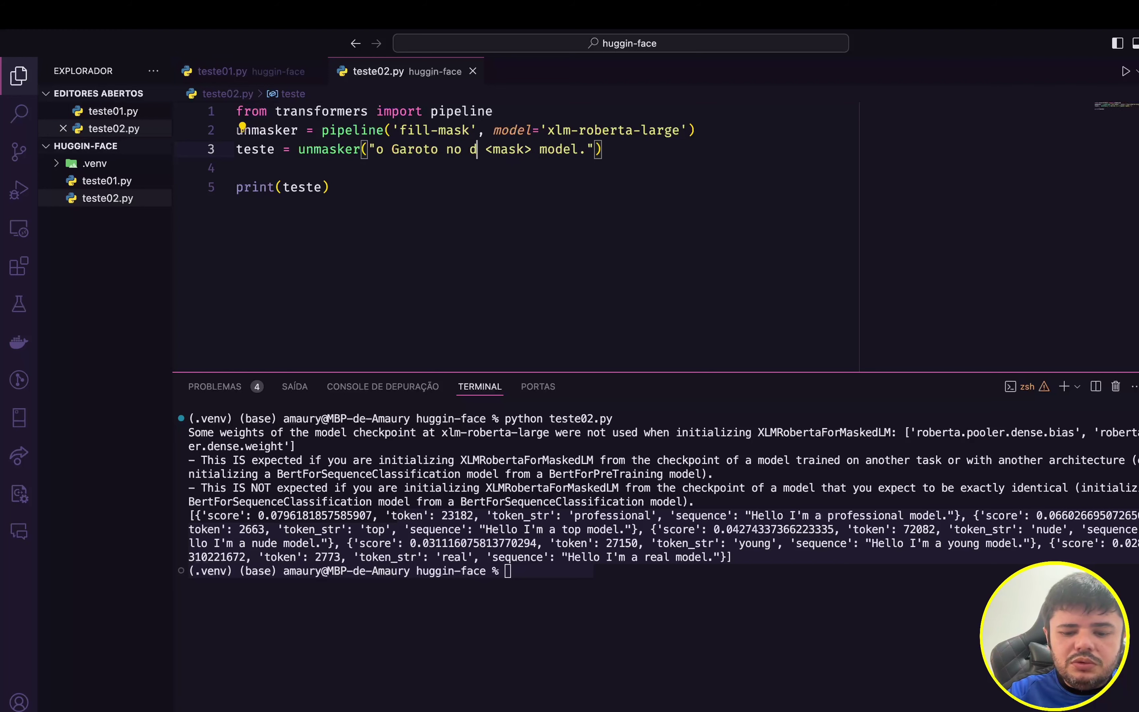
{"action": "key", "text": "alt+Right"}
{"action": "key", "text": "alt+Right"}
{"action": "key", "text": "Right"}
{"action": "key", "text": "shift+alt+Right"}
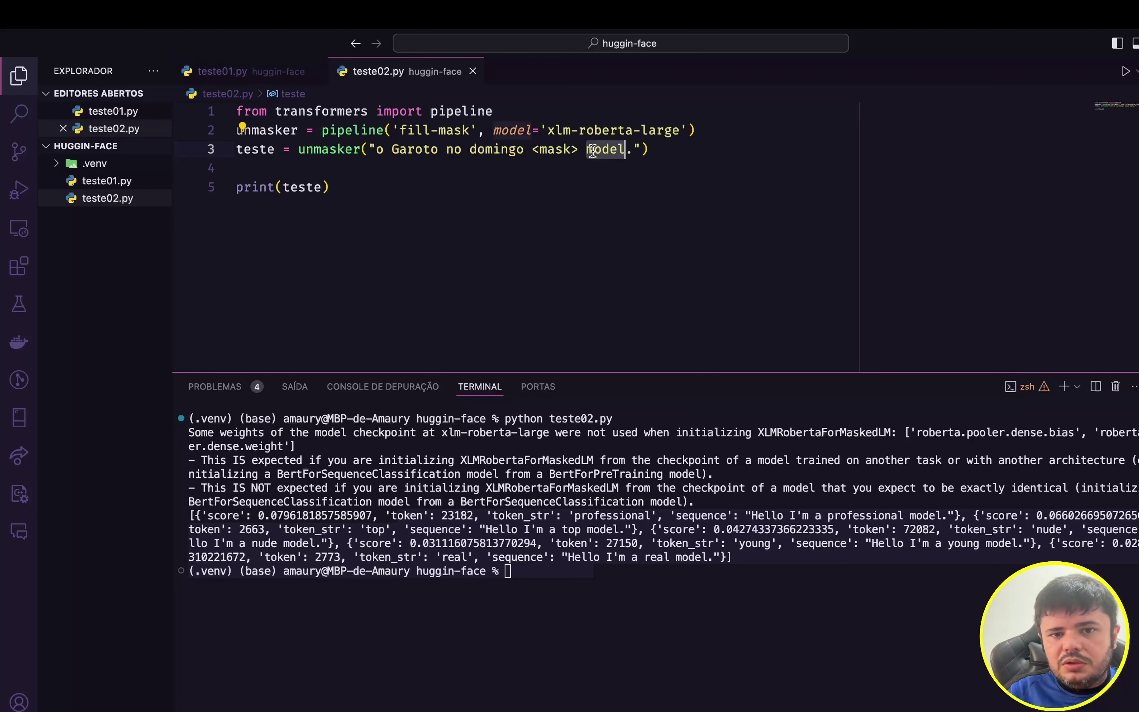
{"action": "key", "text": "shift+Right"}
{"action": "key", "text": "BackSpace"}
{"action": "key", "text": "BackSpace"}
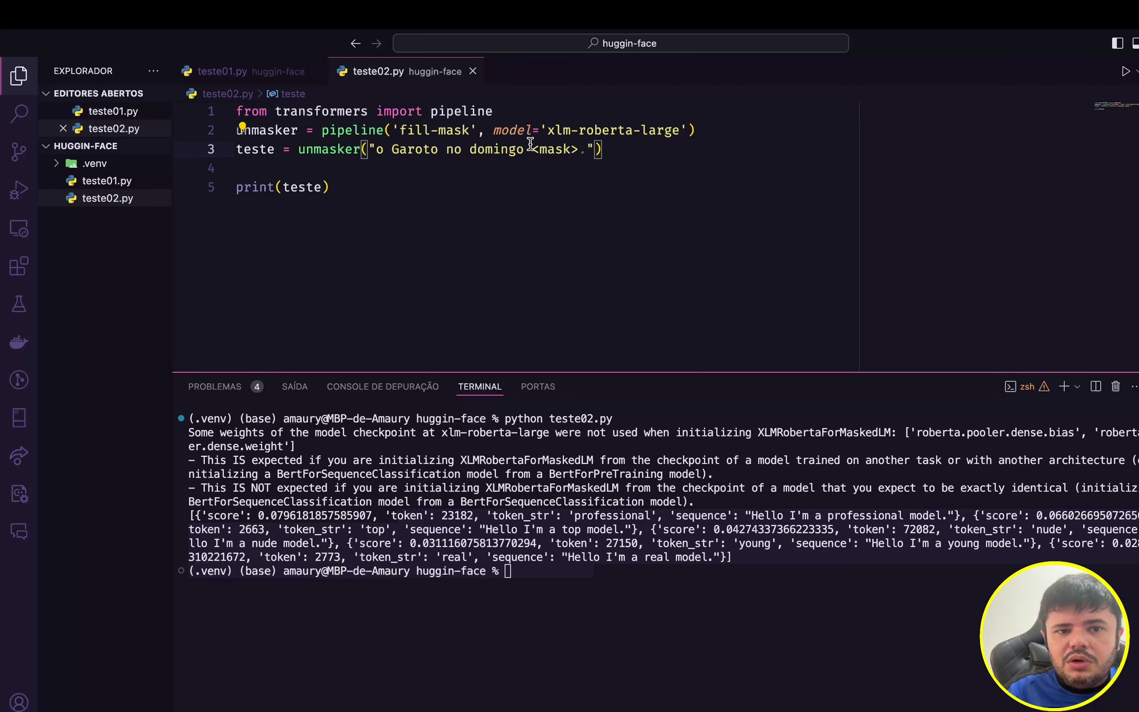
Replace print(teste) with a 'for i in teste: print(i)' loop and save teste02.py
{"action": "triple_click", "coordinate": [330, 187]}
{"action": "key", "text": "BackSpace"}
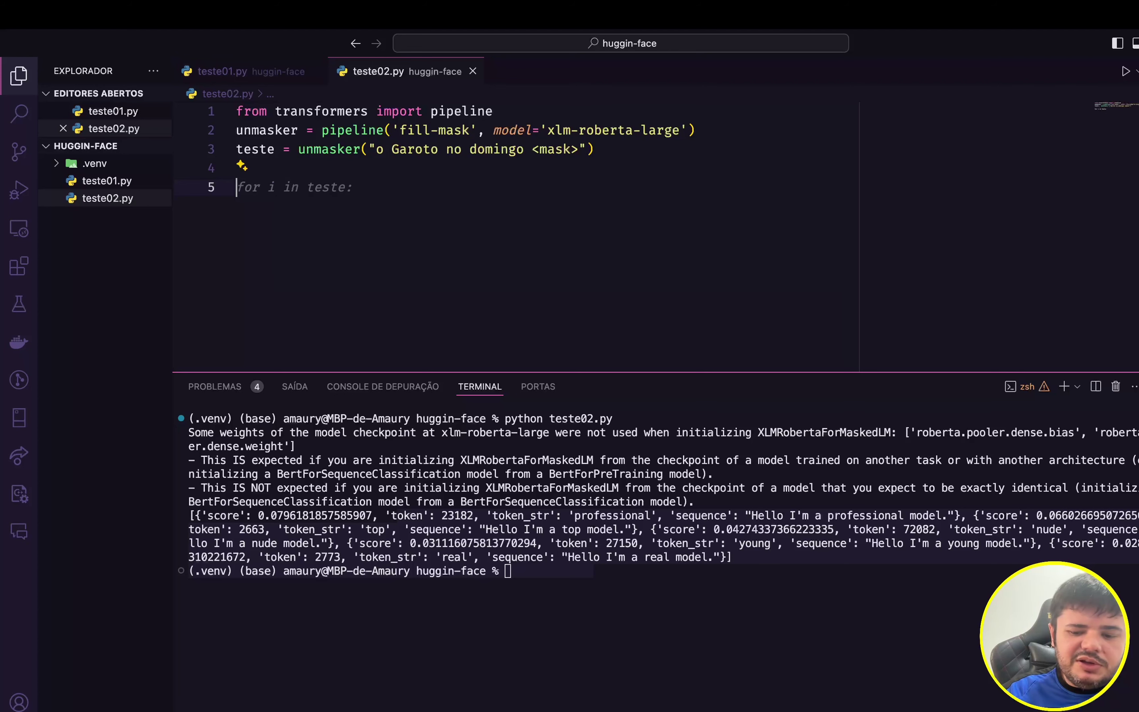
{"action": "type", "text": "p"}
{"action": "key", "text": "BackSpace"}
{"action": "type", "text": "for"}
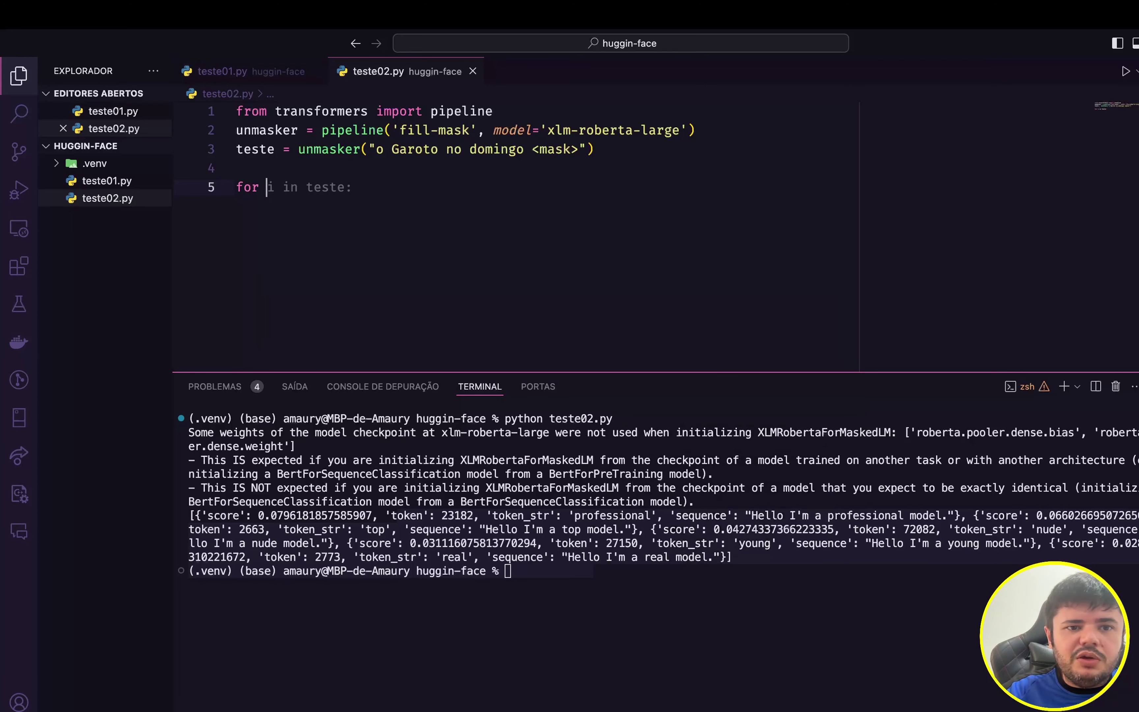
{"action": "key", "text": "Tab"}
{"action": "key", "text": "Return"}
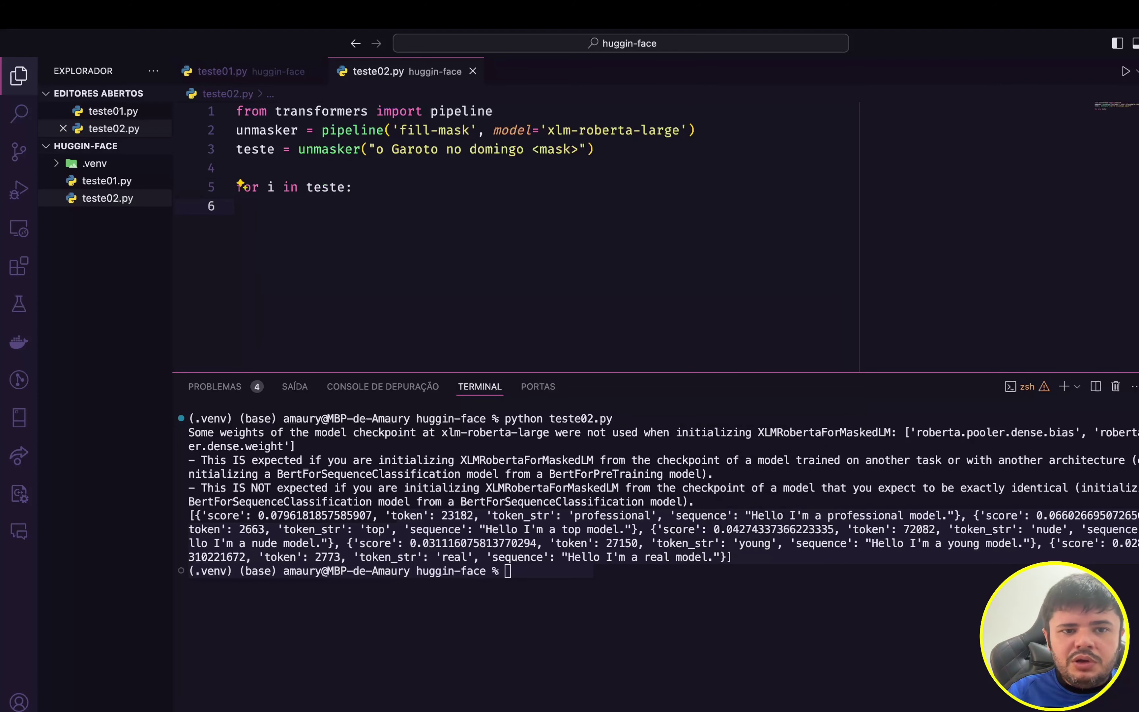
{"action": "type", "text": "print"}
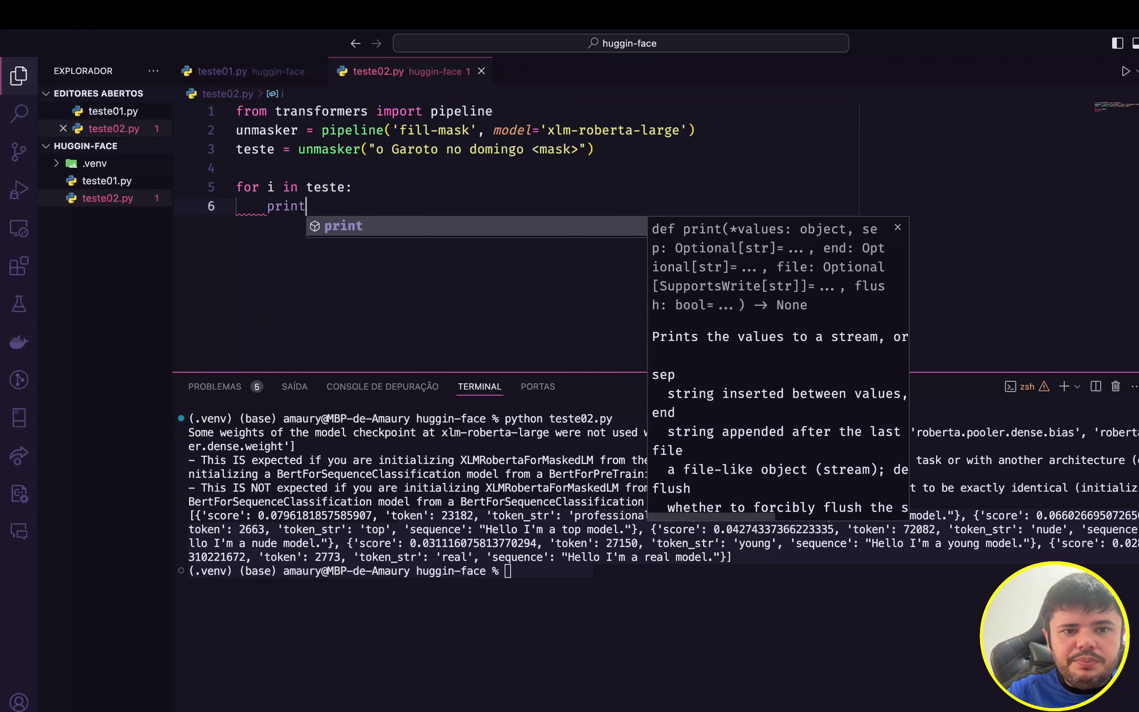
{"action": "key", "text": "Tab"}
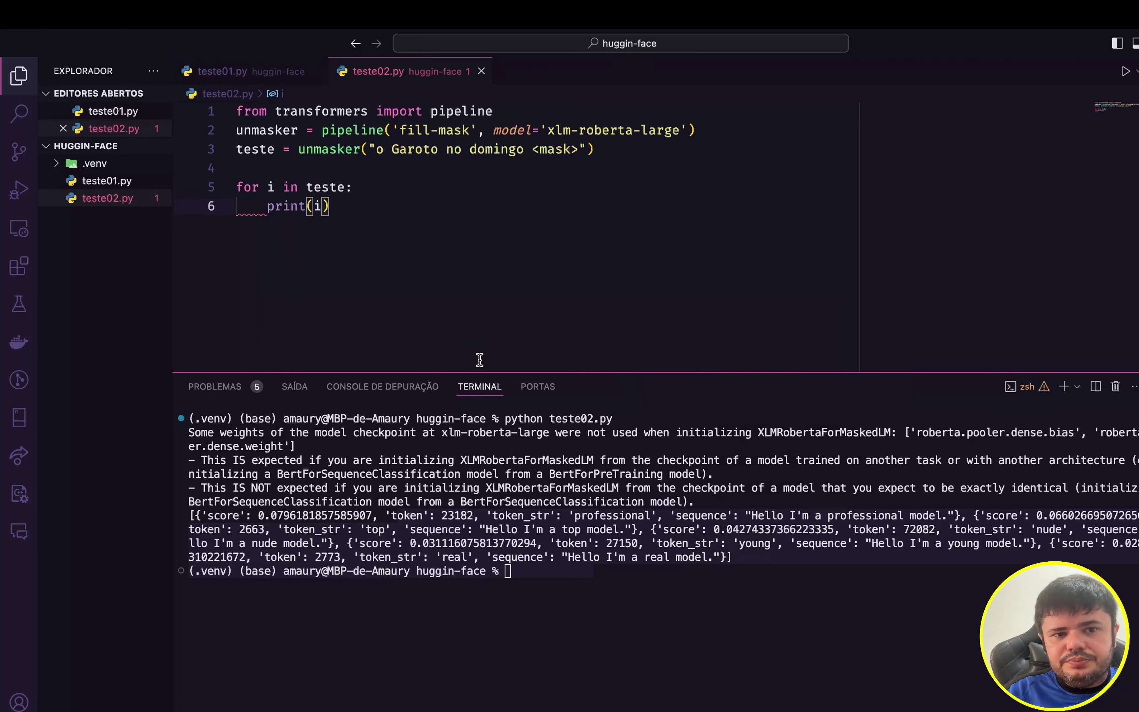
{"action": "key", "text": "super+s"}
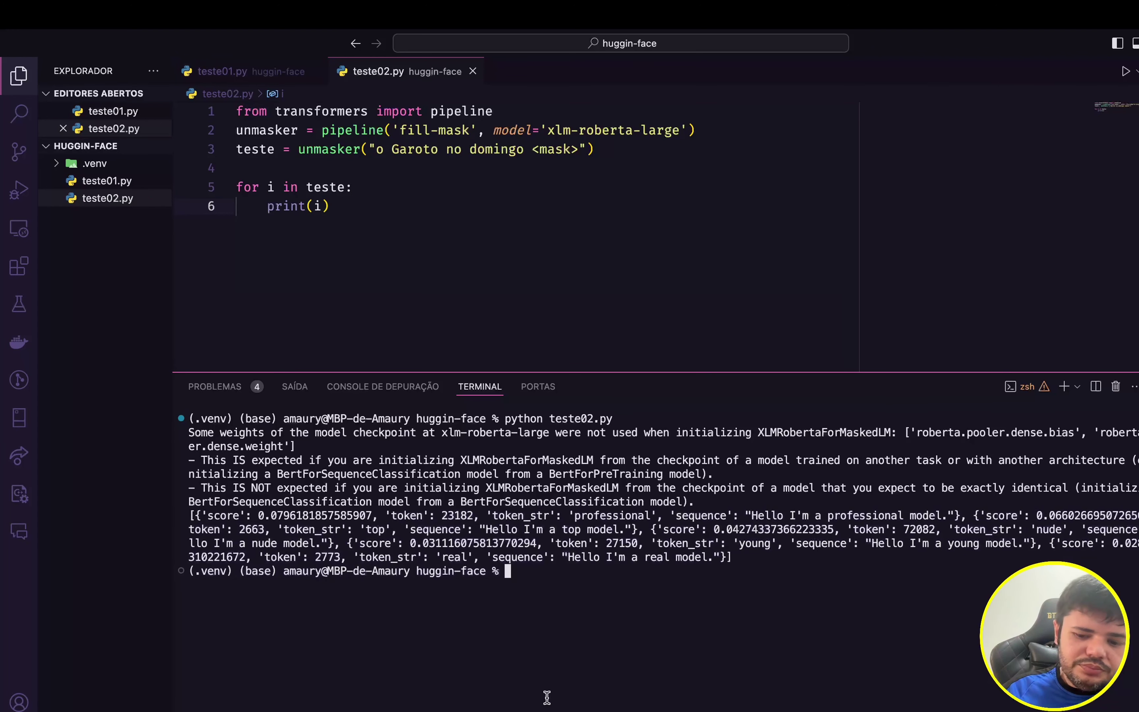
Clear the terminal and rerun python teste02.py to list the five completions, led by '</s>' at 0.6697
{"action": "key", "text": "super+k"}
{"action": "key", "text": "Up"}
{"action": "key", "text": "Return"}
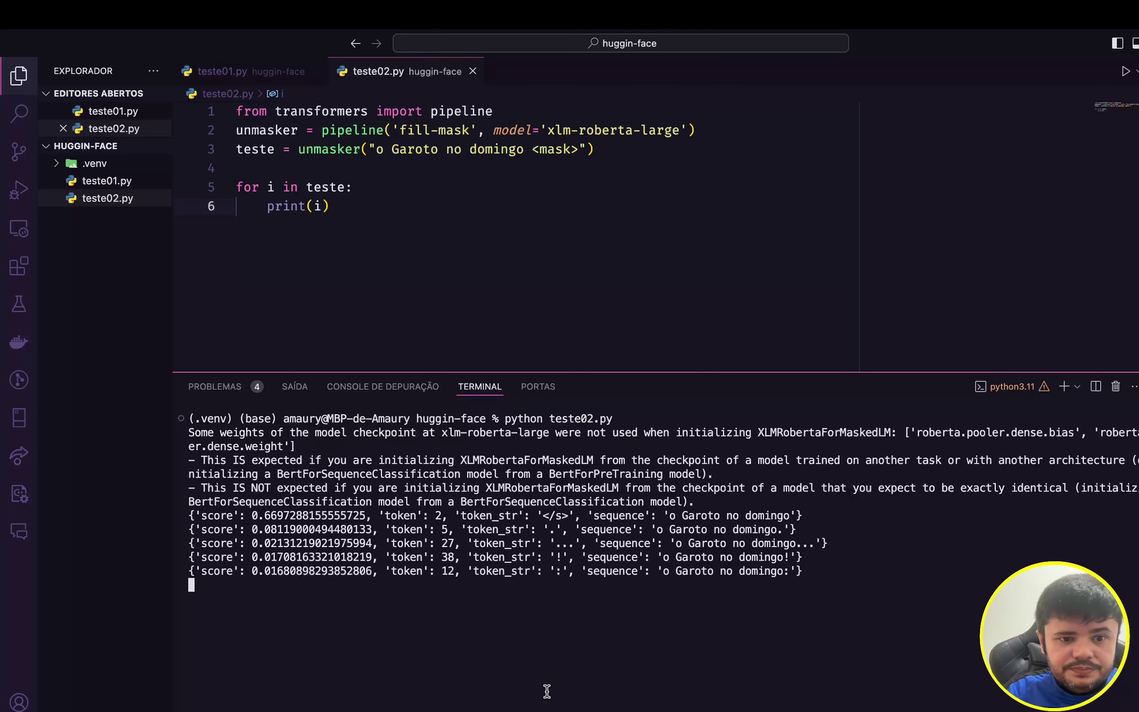
{"action": "left_click_drag", "start_coordinate": [828, 584], "coordinate": [182, 520]}
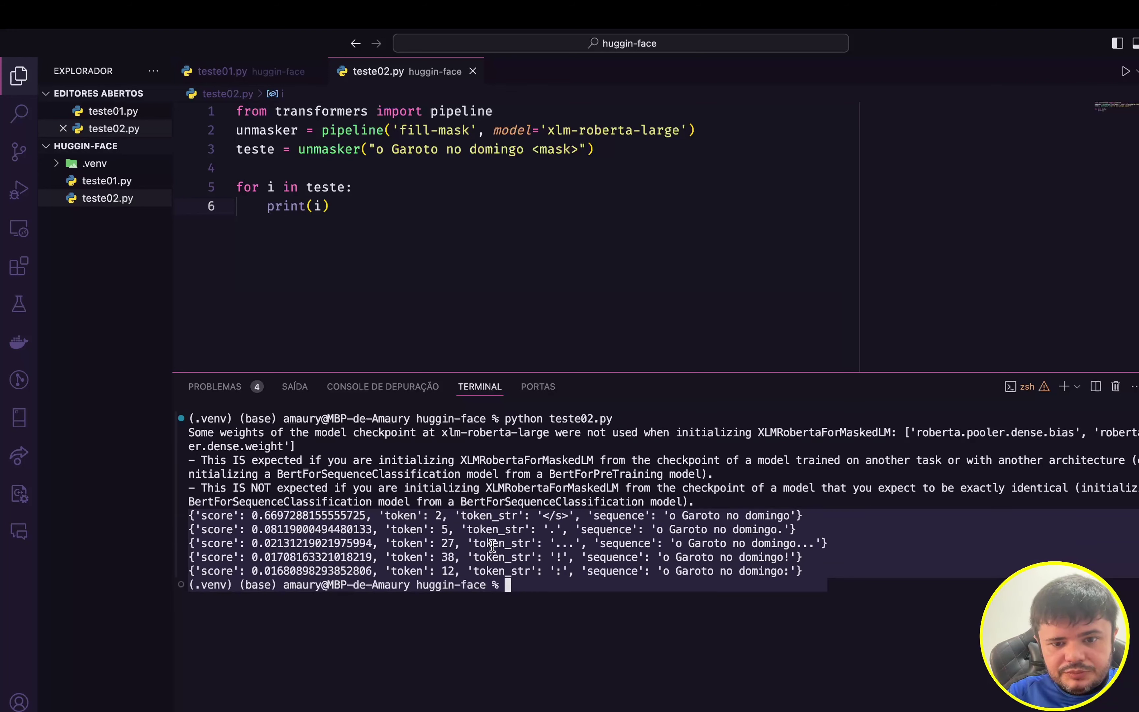
{"action": "left_click", "coordinate": [553, 532]}
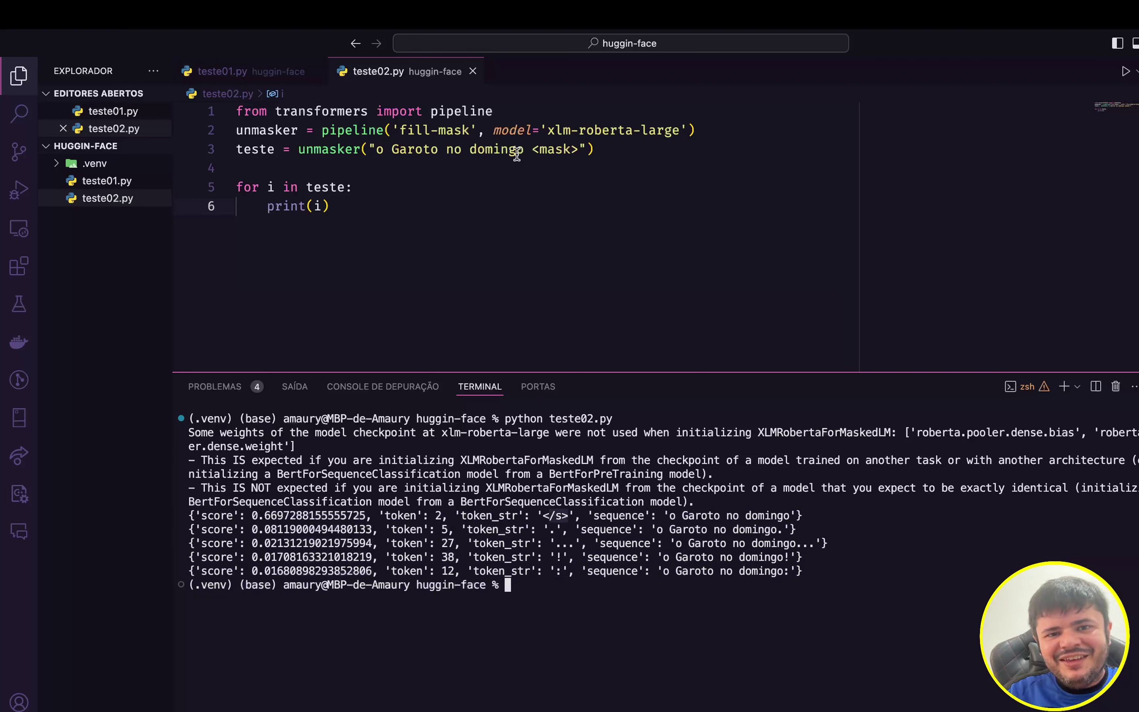
Change the sentence to 'o Garoto vai <mask> no domingo' and rerun python teste02.py
{"action": "left_click", "coordinate": [450, 151]}
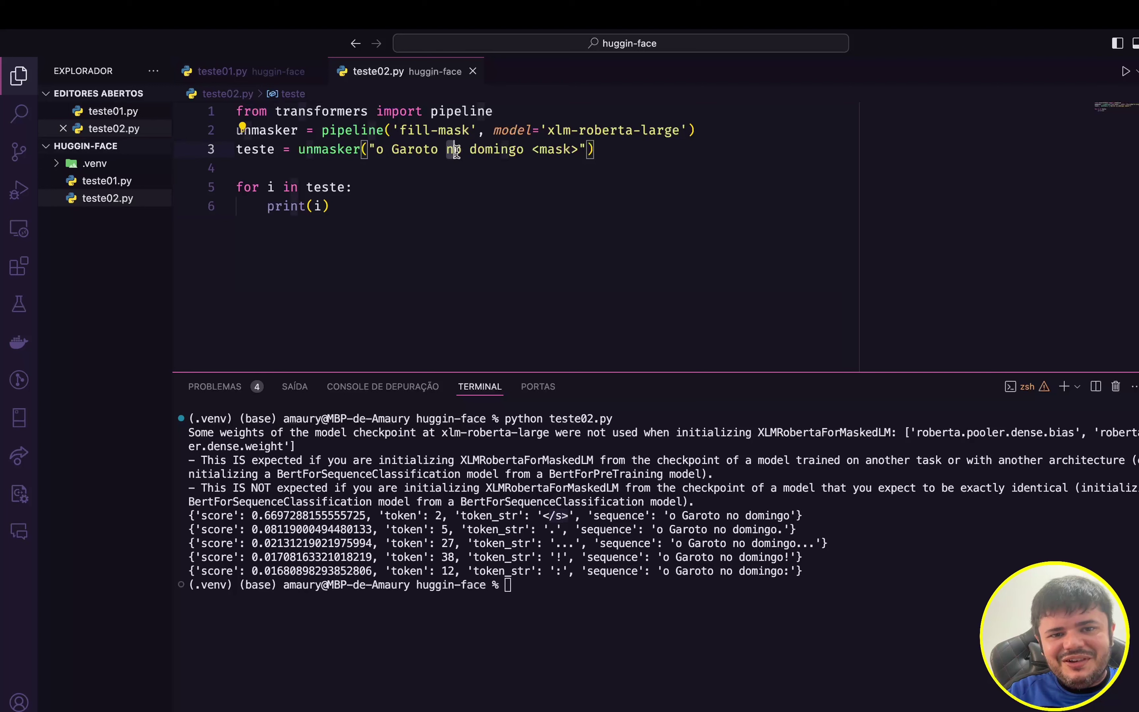
{"action": "left_click_drag", "start_coordinate": [447, 151], "coordinate": [523, 151]}
{"action": "type", "text": "vai"}
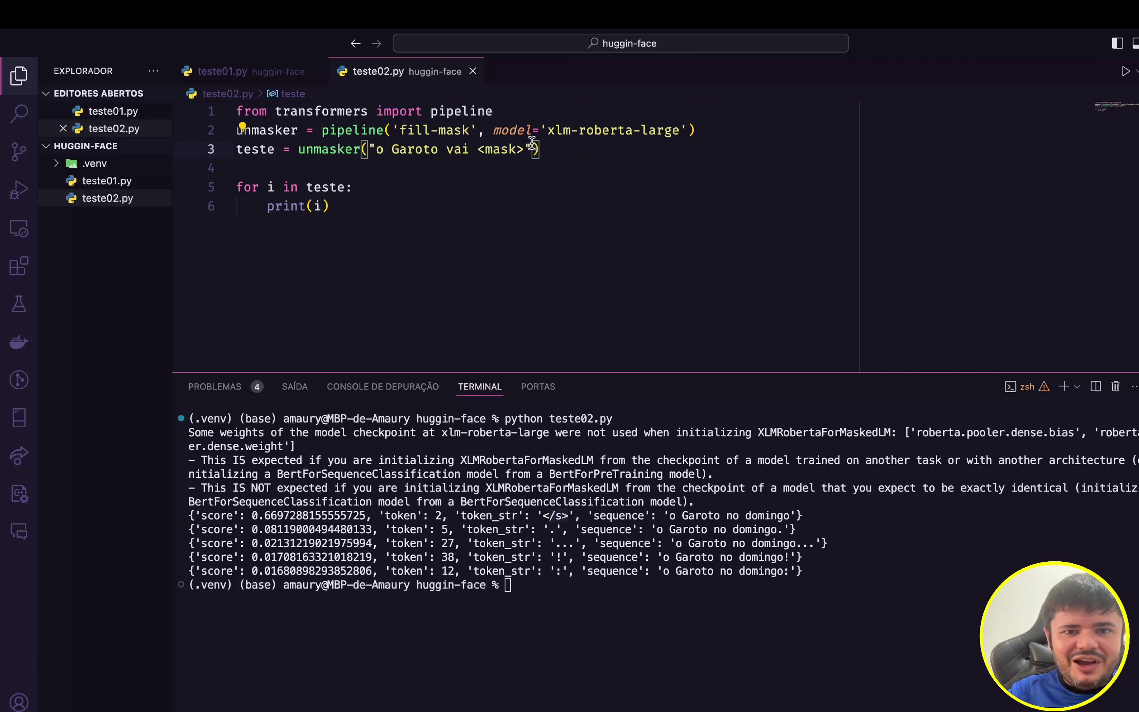
{"action": "left_click", "coordinate": [527, 150]}
{"action": "type", "text": "no domingo."}
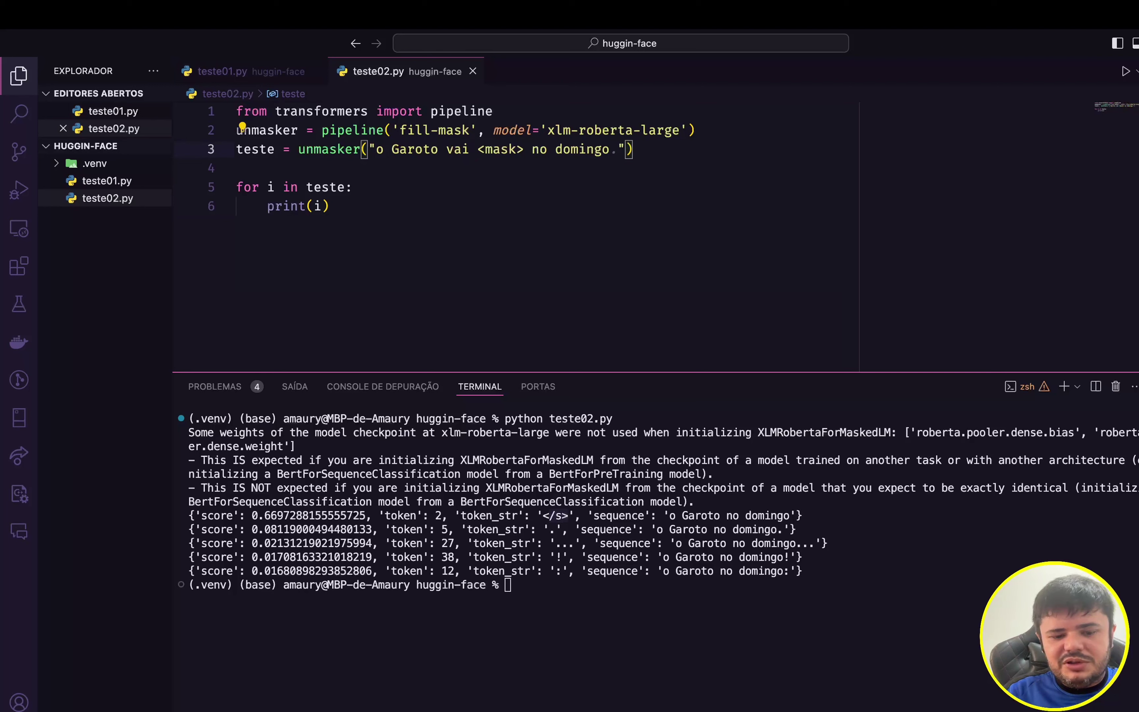
{"action": "left_click", "coordinate": [636, 609]}
{"action": "key", "text": "Up"}
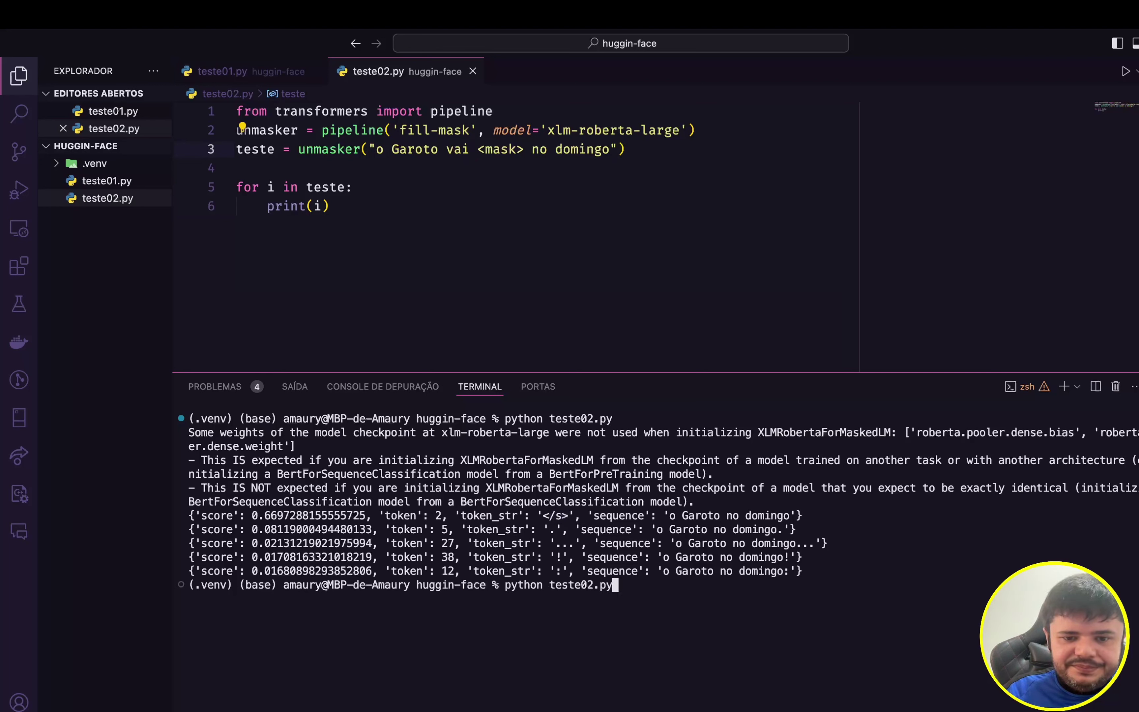
{"action": "key", "text": "Return"}
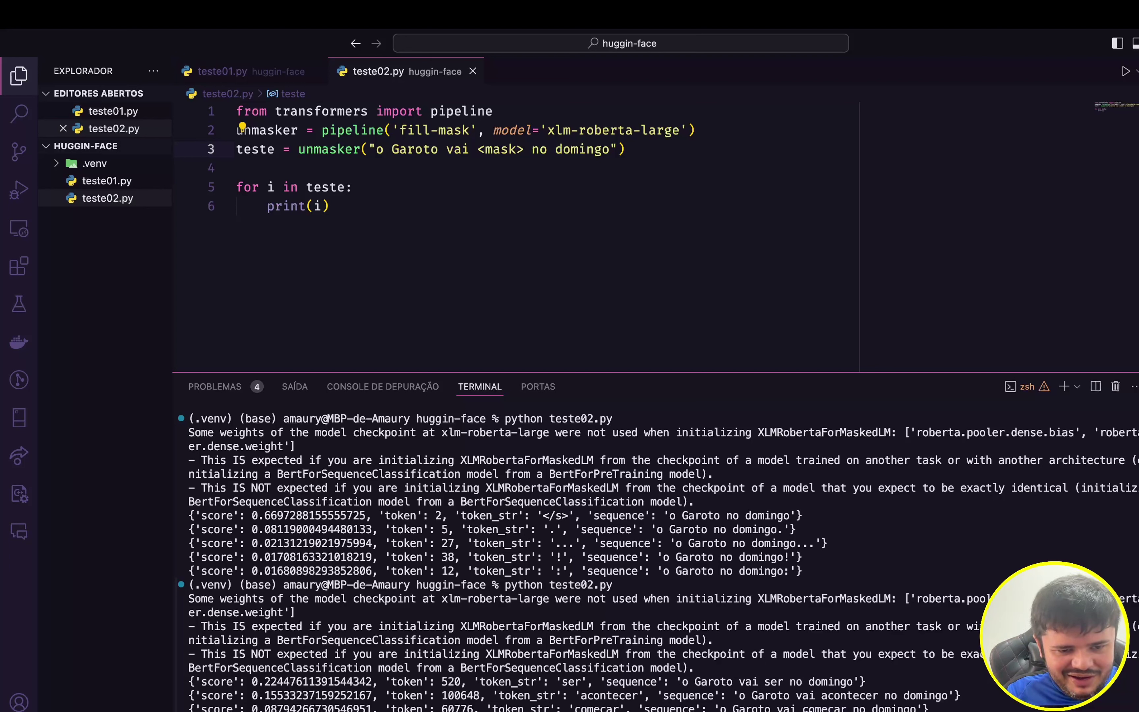
Open teste01.py to check its headers line, then return to the xlm-roberta-large Files and versions page
{"action": "left_click", "coordinate": [560, 220]}
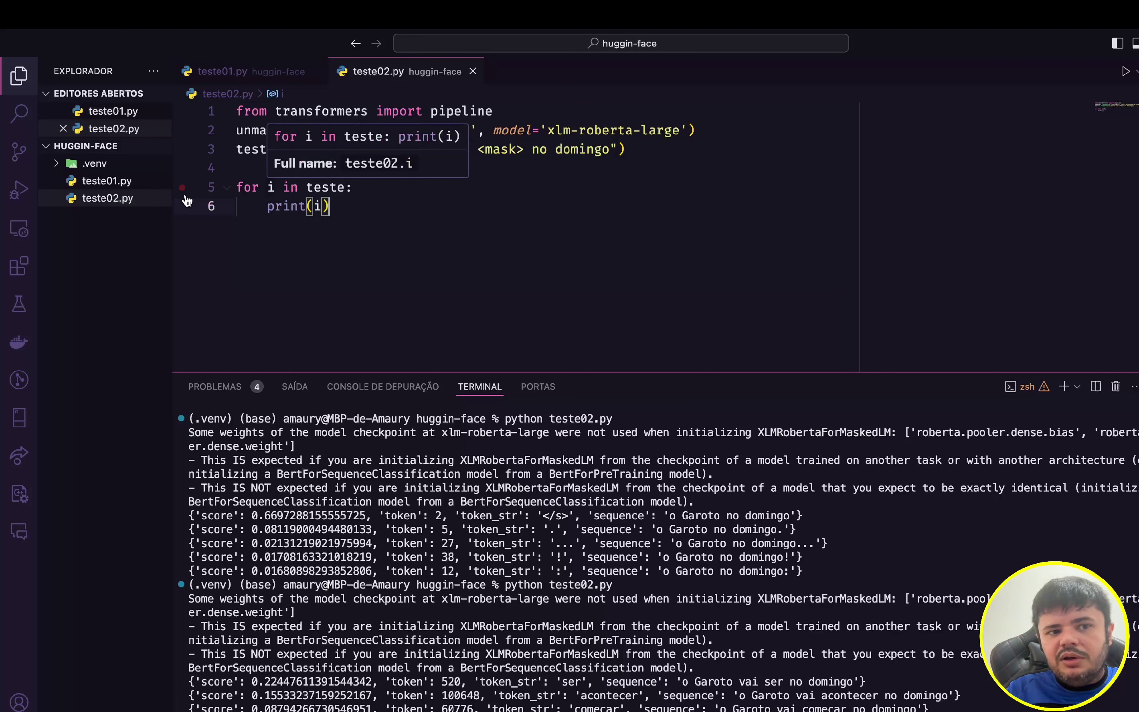
{"action": "left_click", "coordinate": [128, 194]}
{"action": "left_click", "coordinate": [127, 185]}
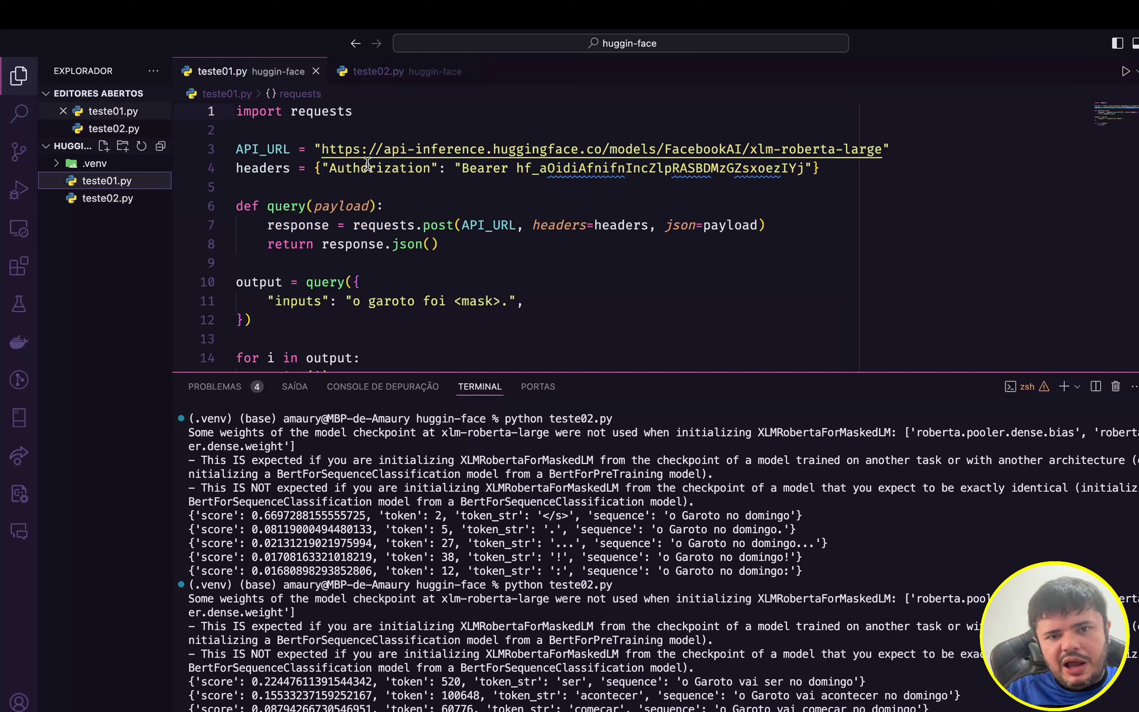
{"action": "left_click", "coordinate": [562, 169]}
{"action": "double_click", "coordinate": [562, 170]}
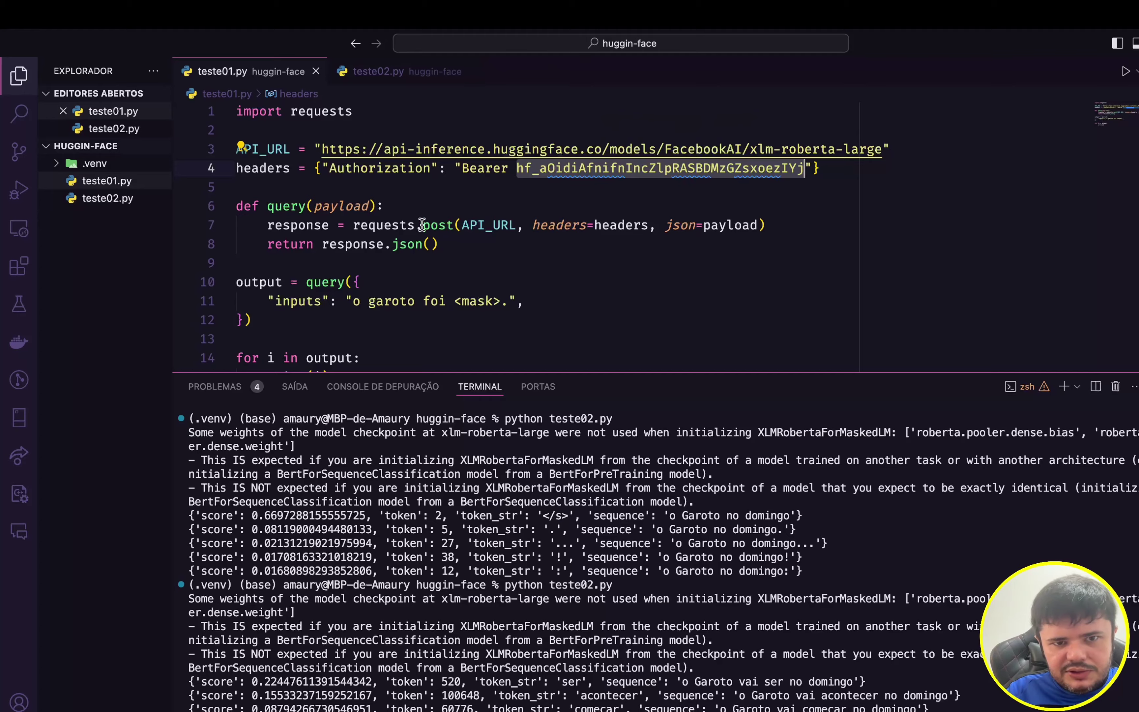
{"action": "key", "text": "ctrl+Left"}
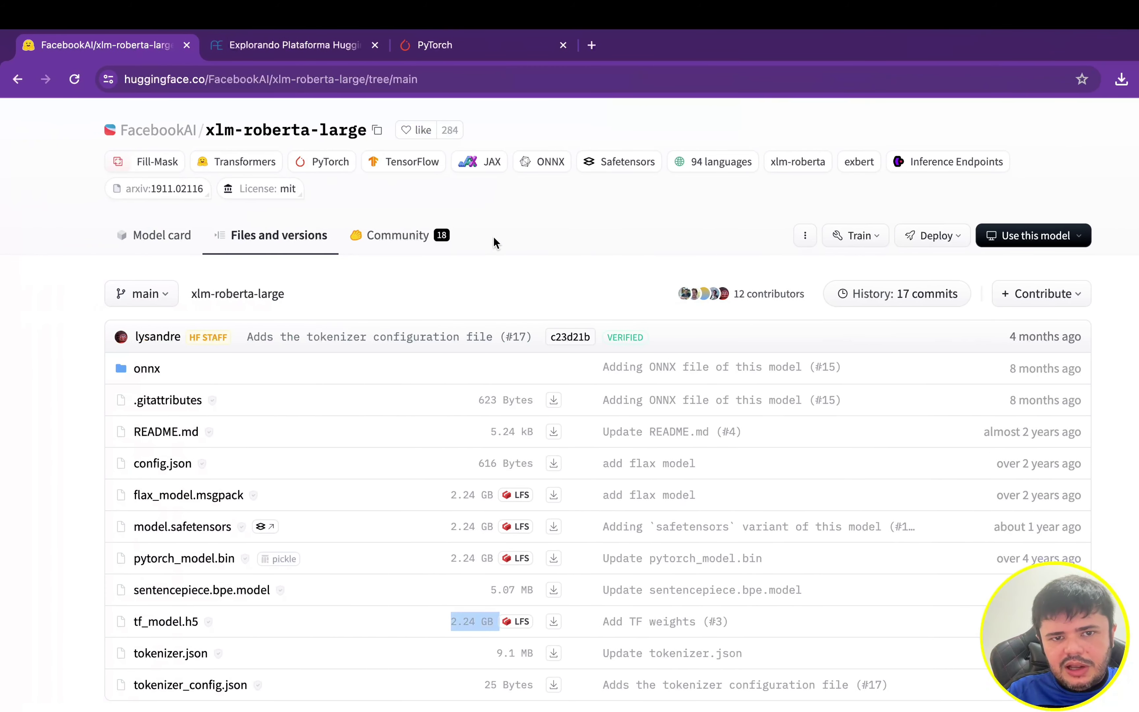
Browse the Hugging Face Models list of all available models
{"action": "scroll", "coordinate": [563, 277], "scroll_direction": "up", "scroll_amount": 2}
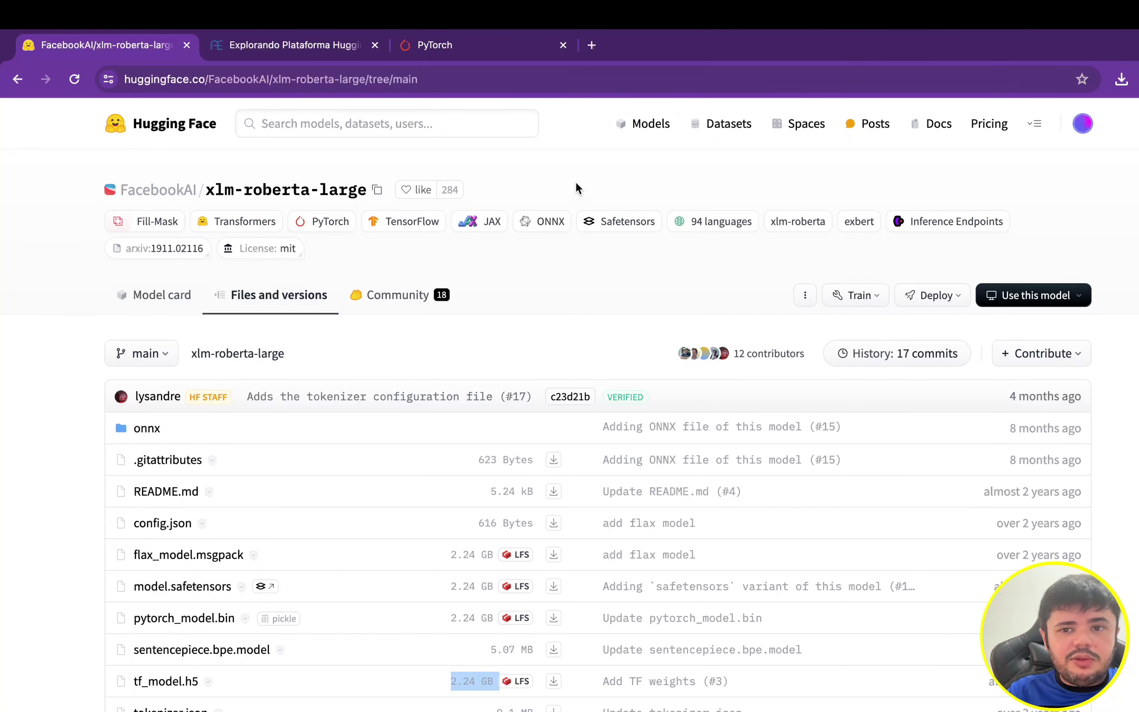
{"action": "left_click", "coordinate": [660, 124]}
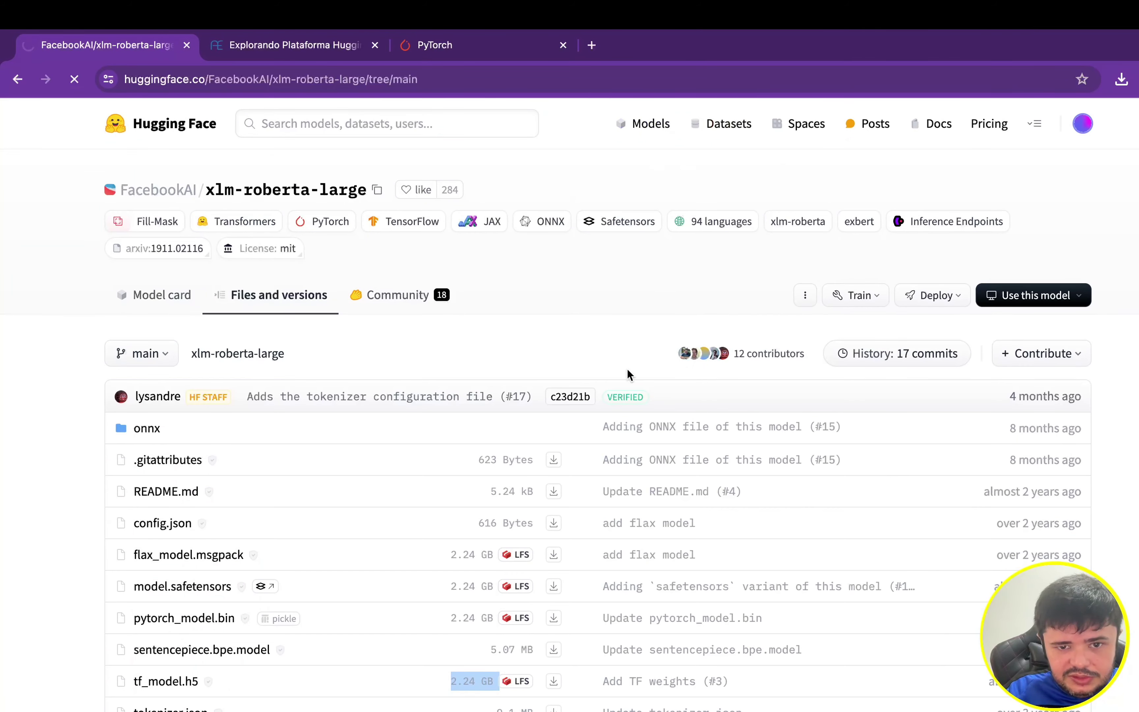
{"action": "scroll", "coordinate": [628, 372], "scroll_direction": "down", "scroll_amount": 15}
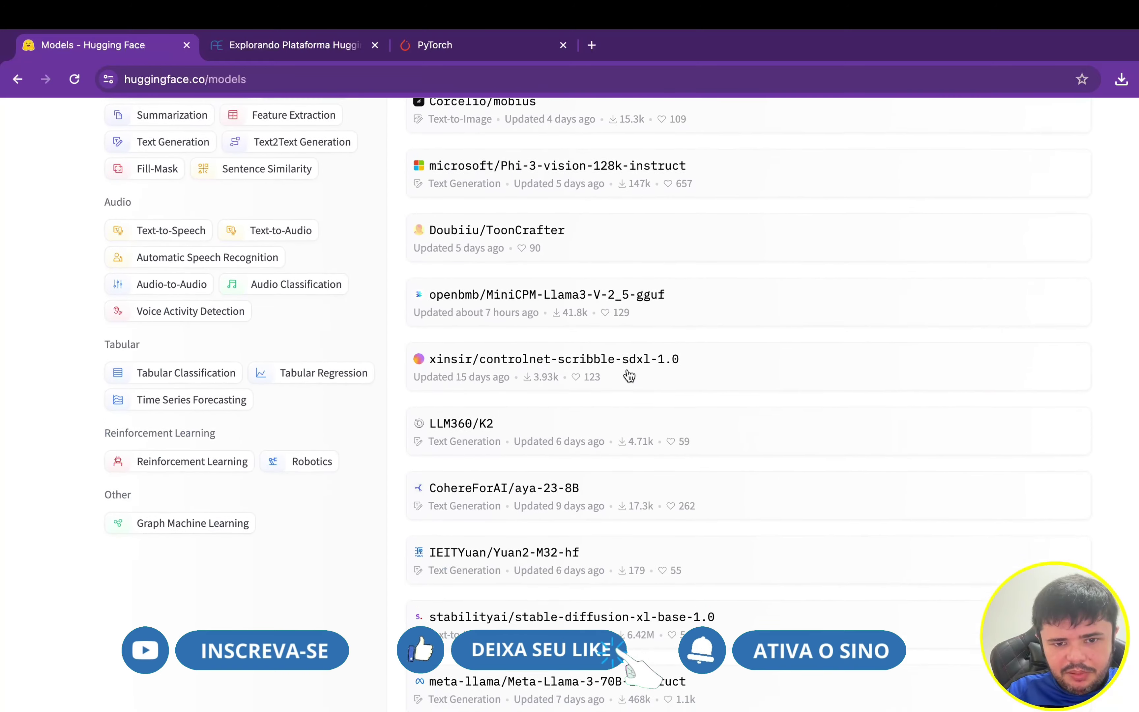
{"action": "scroll", "coordinate": [629, 376], "scroll_direction": "down", "scroll_amount": 1}
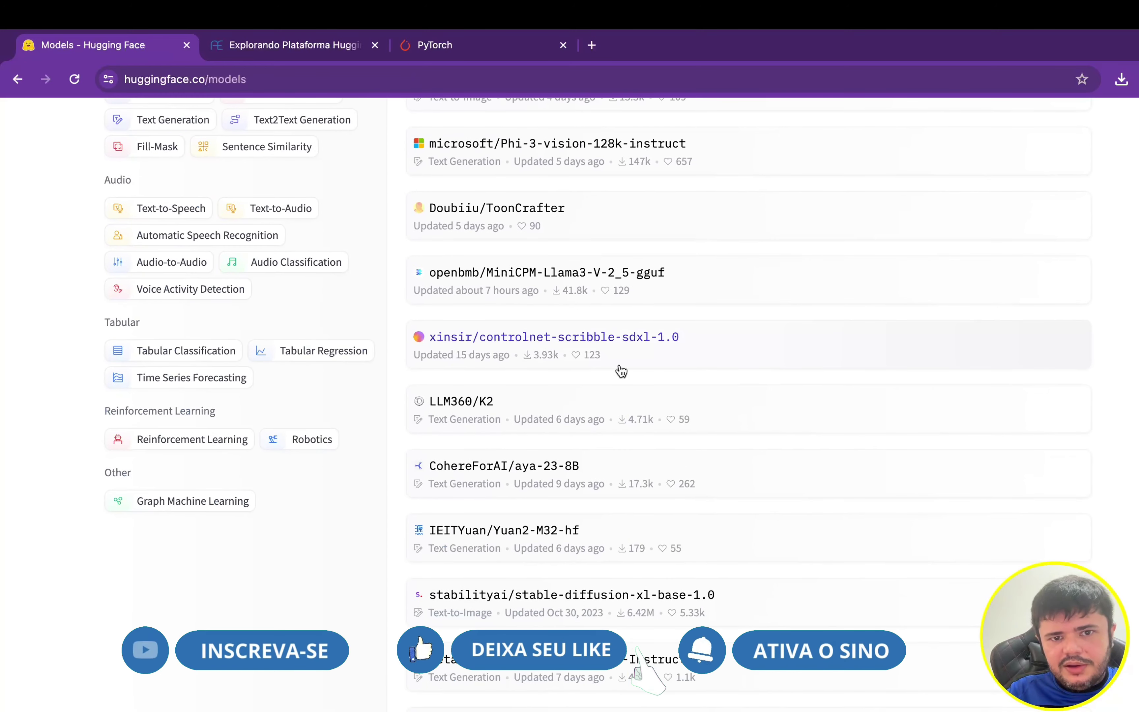
{"action": "scroll", "coordinate": [622, 371], "scroll_direction": "up", "scroll_amount": 10}
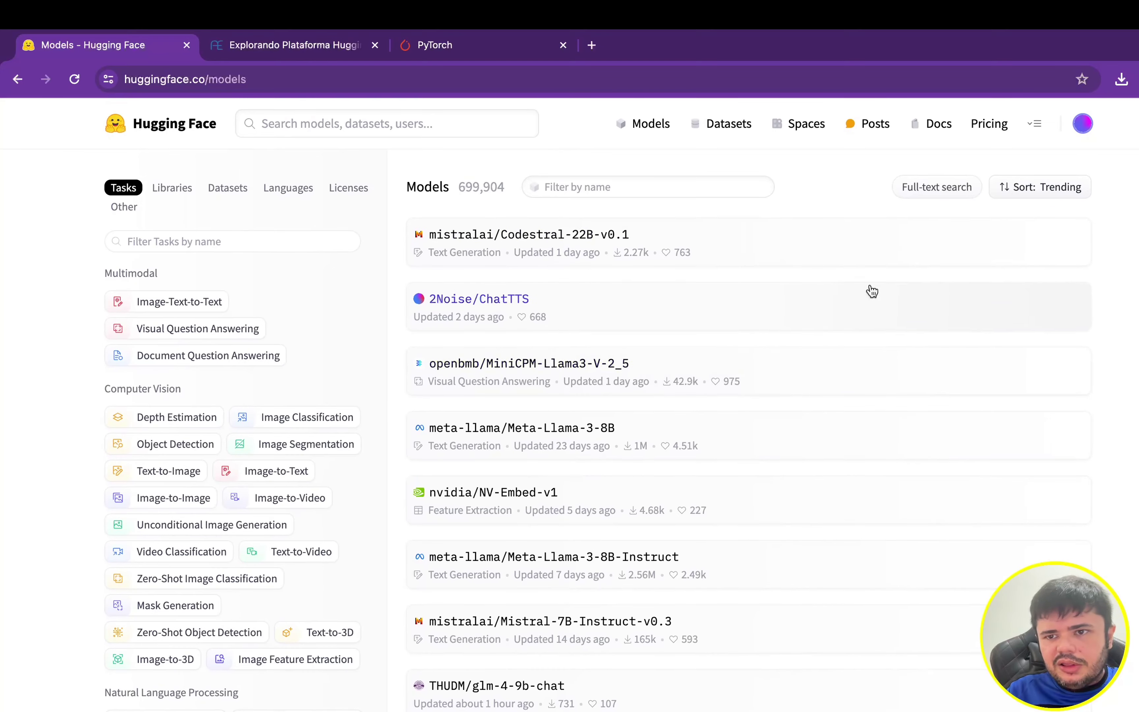
Review the Pricing page's HF Hub, $9/month Pro and Enterprise plans and the GPU price table
{"action": "left_click", "coordinate": [996, 127]}
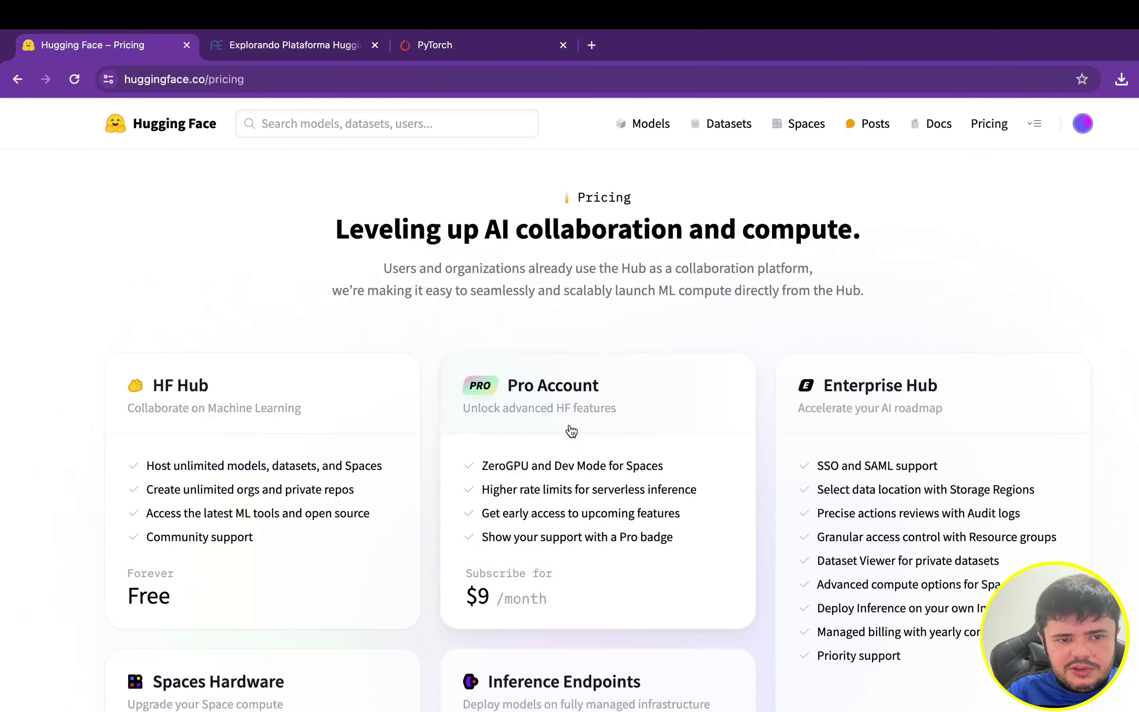
{"action": "scroll", "coordinate": [348, 568], "scroll_direction": "down", "scroll_amount": 20}
{"action": "scroll", "coordinate": [351, 590], "scroll_direction": "up", "scroll_amount": 3}
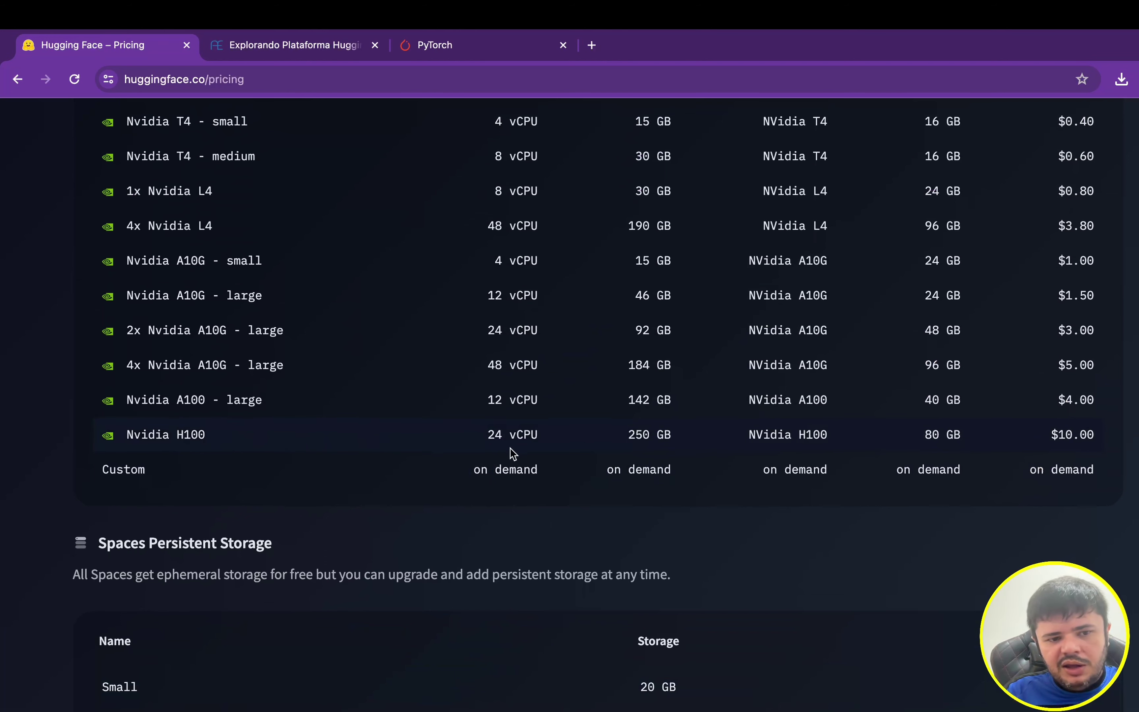
{"action": "scroll", "coordinate": [513, 452], "scroll_direction": "up", "scroll_amount": 1}
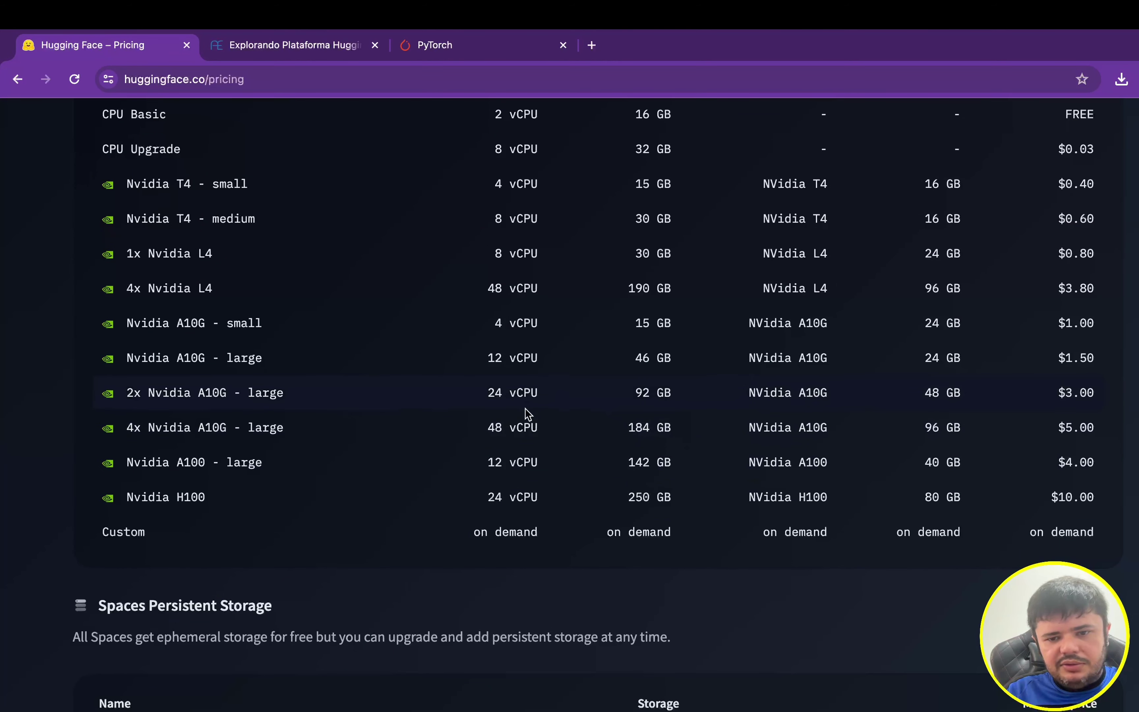
{"action": "left_click_drag", "start_coordinate": [1123, 395], "coordinate": [844, 381]}
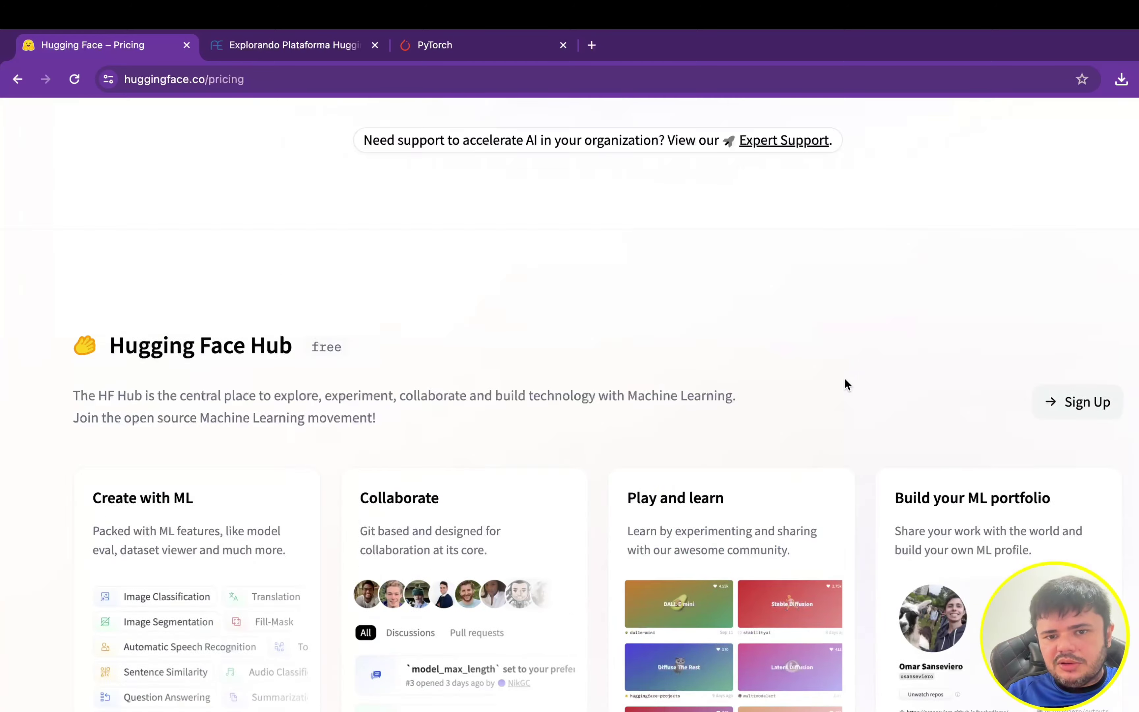
{"action": "scroll", "coordinate": [845, 380], "scroll_direction": "up", "scroll_amount": 5}
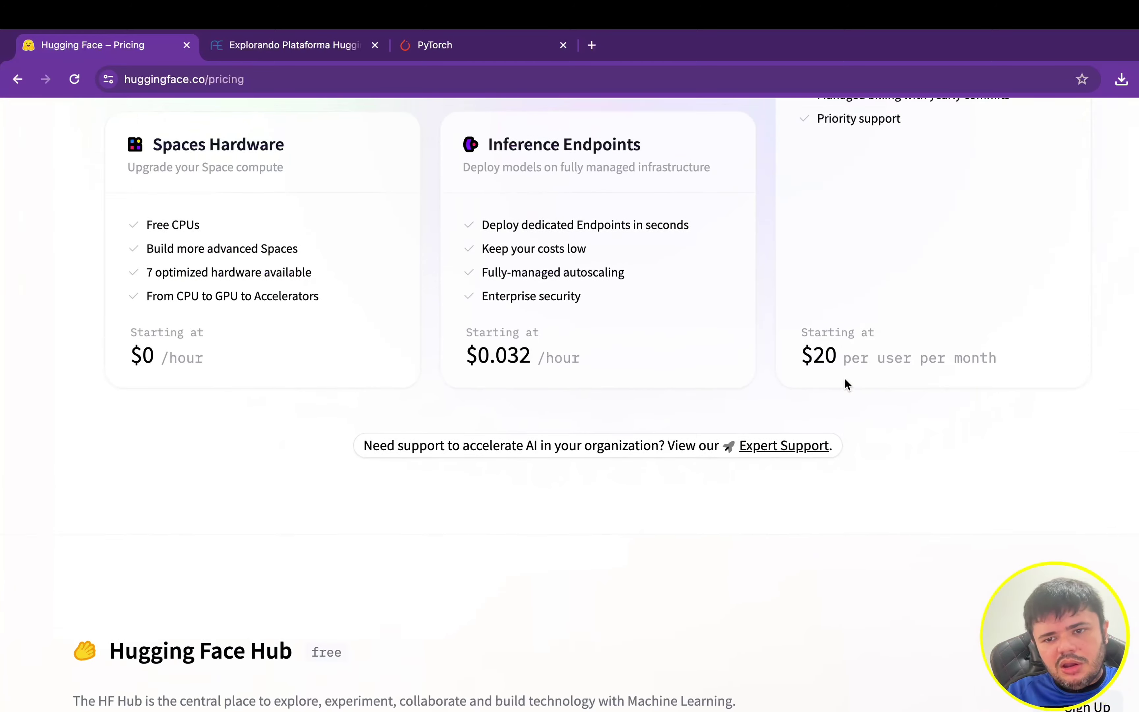
{"action": "scroll", "coordinate": [845, 380], "scroll_direction": "down", "scroll_amount": 10}
{"action": "scroll", "coordinate": [845, 380], "scroll_direction": "up", "scroll_amount": 8}
{"action": "scroll", "coordinate": [847, 385], "scroll_direction": "up", "scroll_amount": 10}
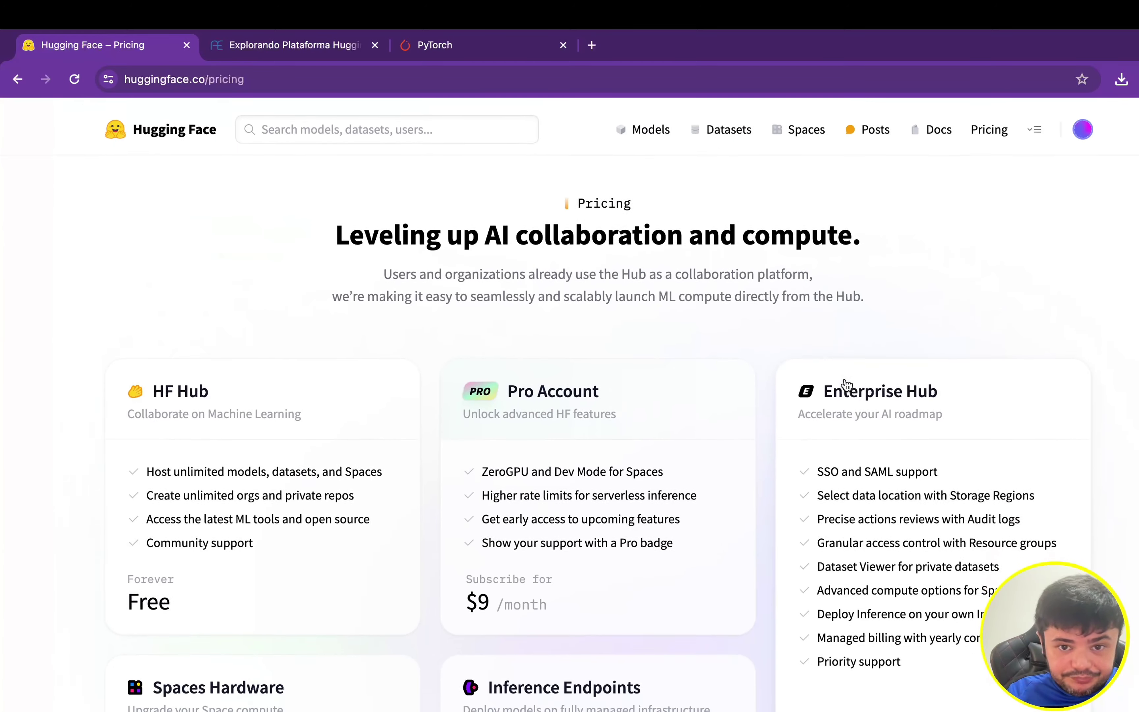